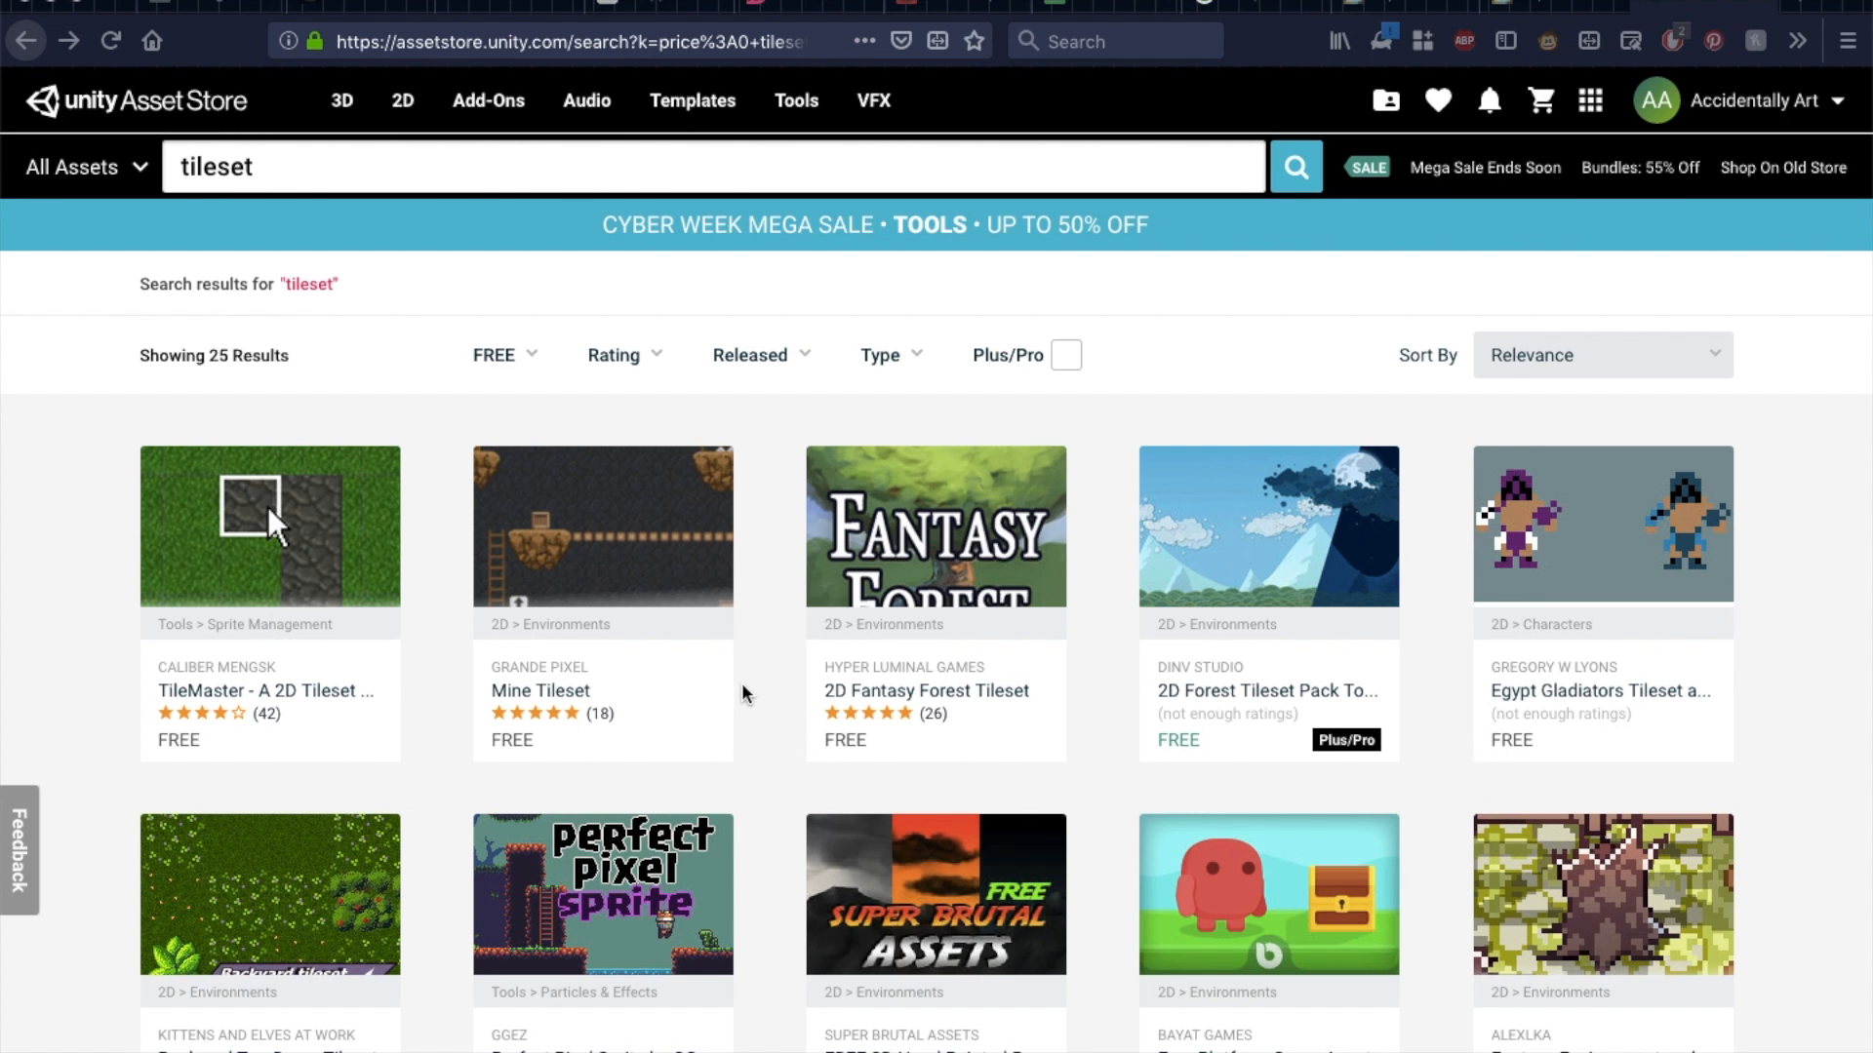
Switch from the Unity Asset Store to Google Classroom and open the Classwork page of the Game Design class
{"action": "scroll", "coordinate": [758, 686], "scroll_direction": "down", "scroll_amount": 2}
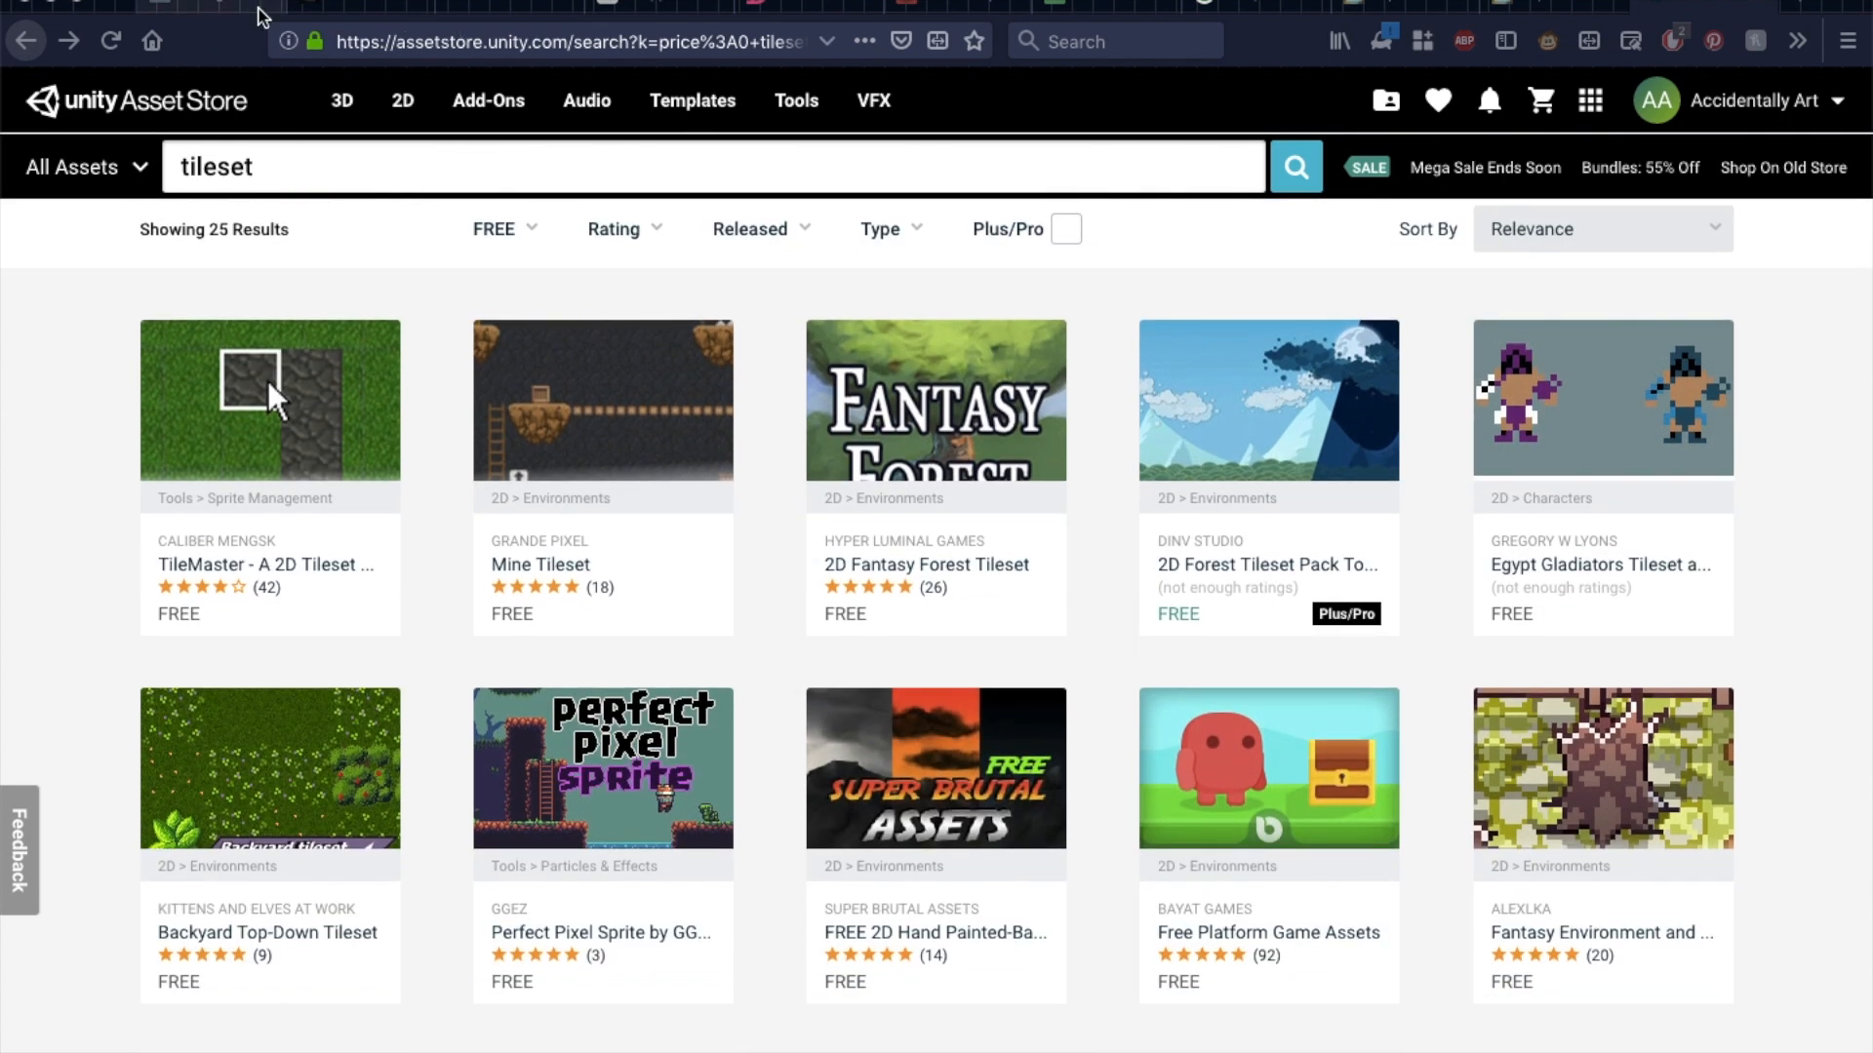
{"action": "left_click", "coordinate": [226, 8]}
{"action": "left_click", "coordinate": [44, 119]}
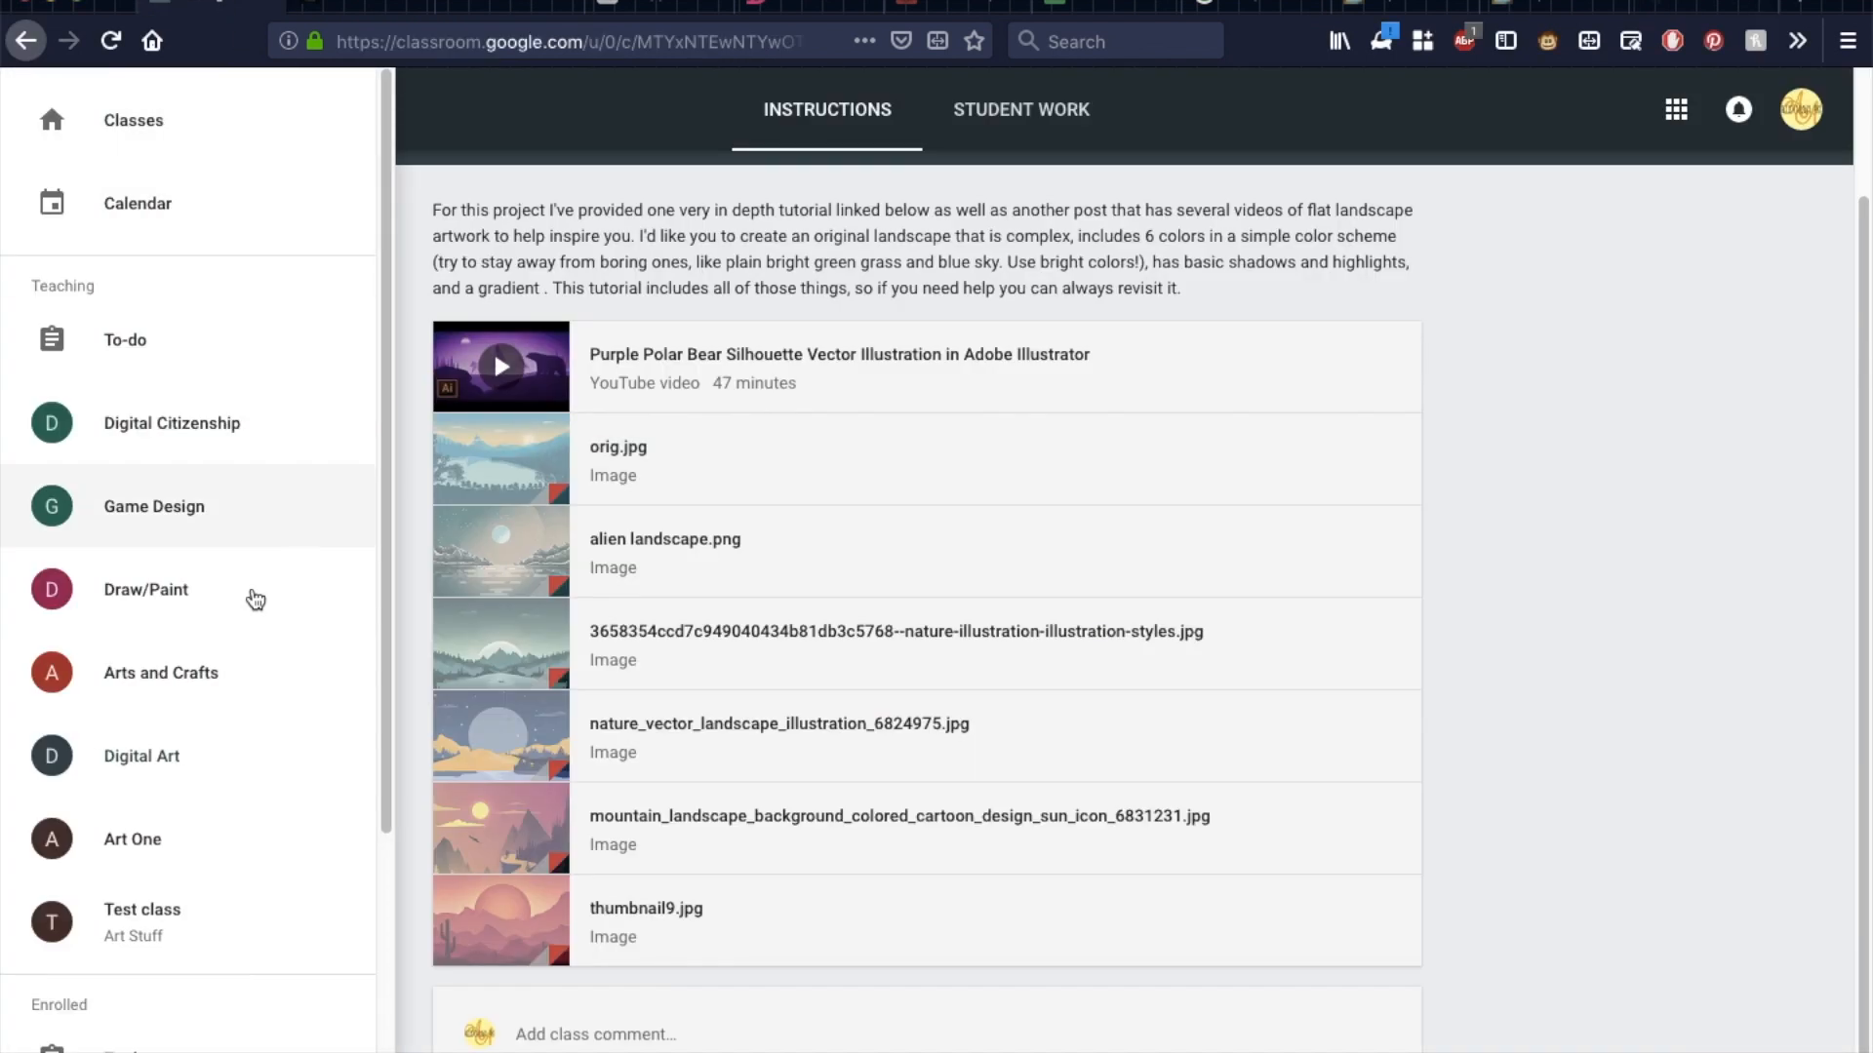
{"action": "left_click", "coordinate": [226, 514]}
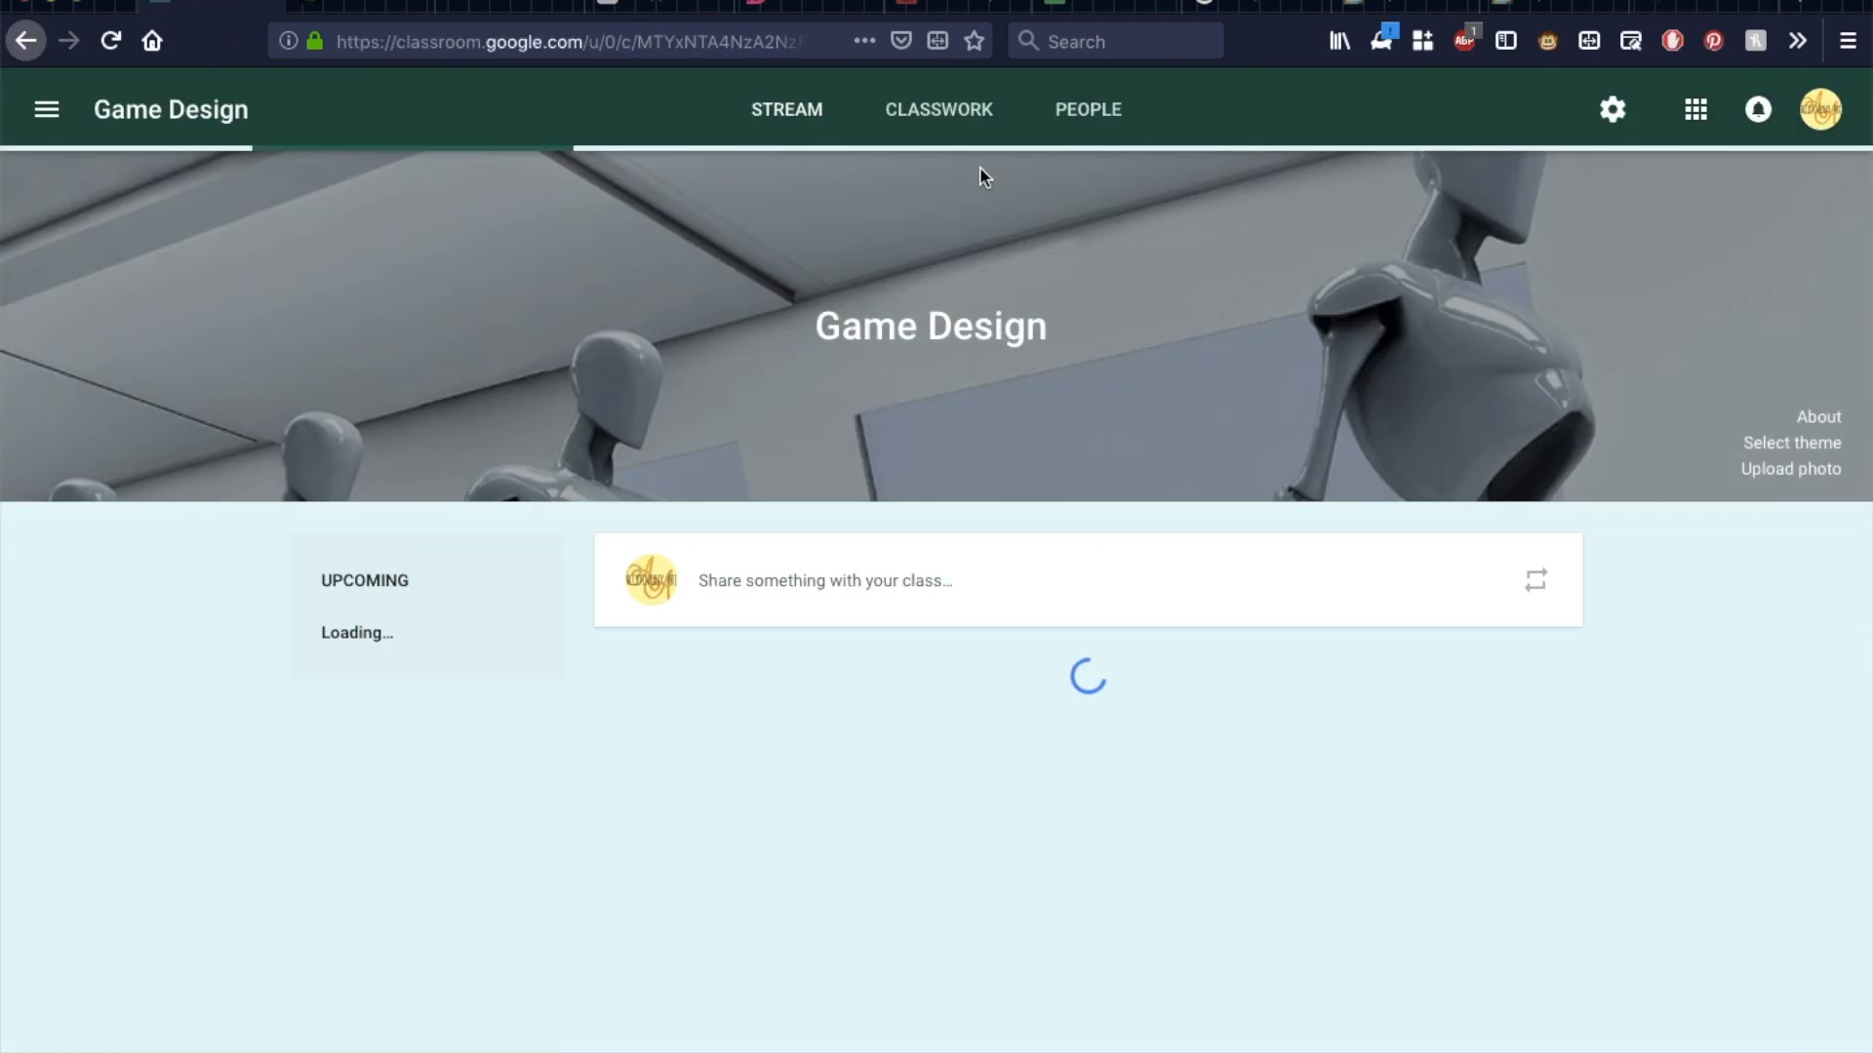
{"action": "left_click", "coordinate": [959, 126]}
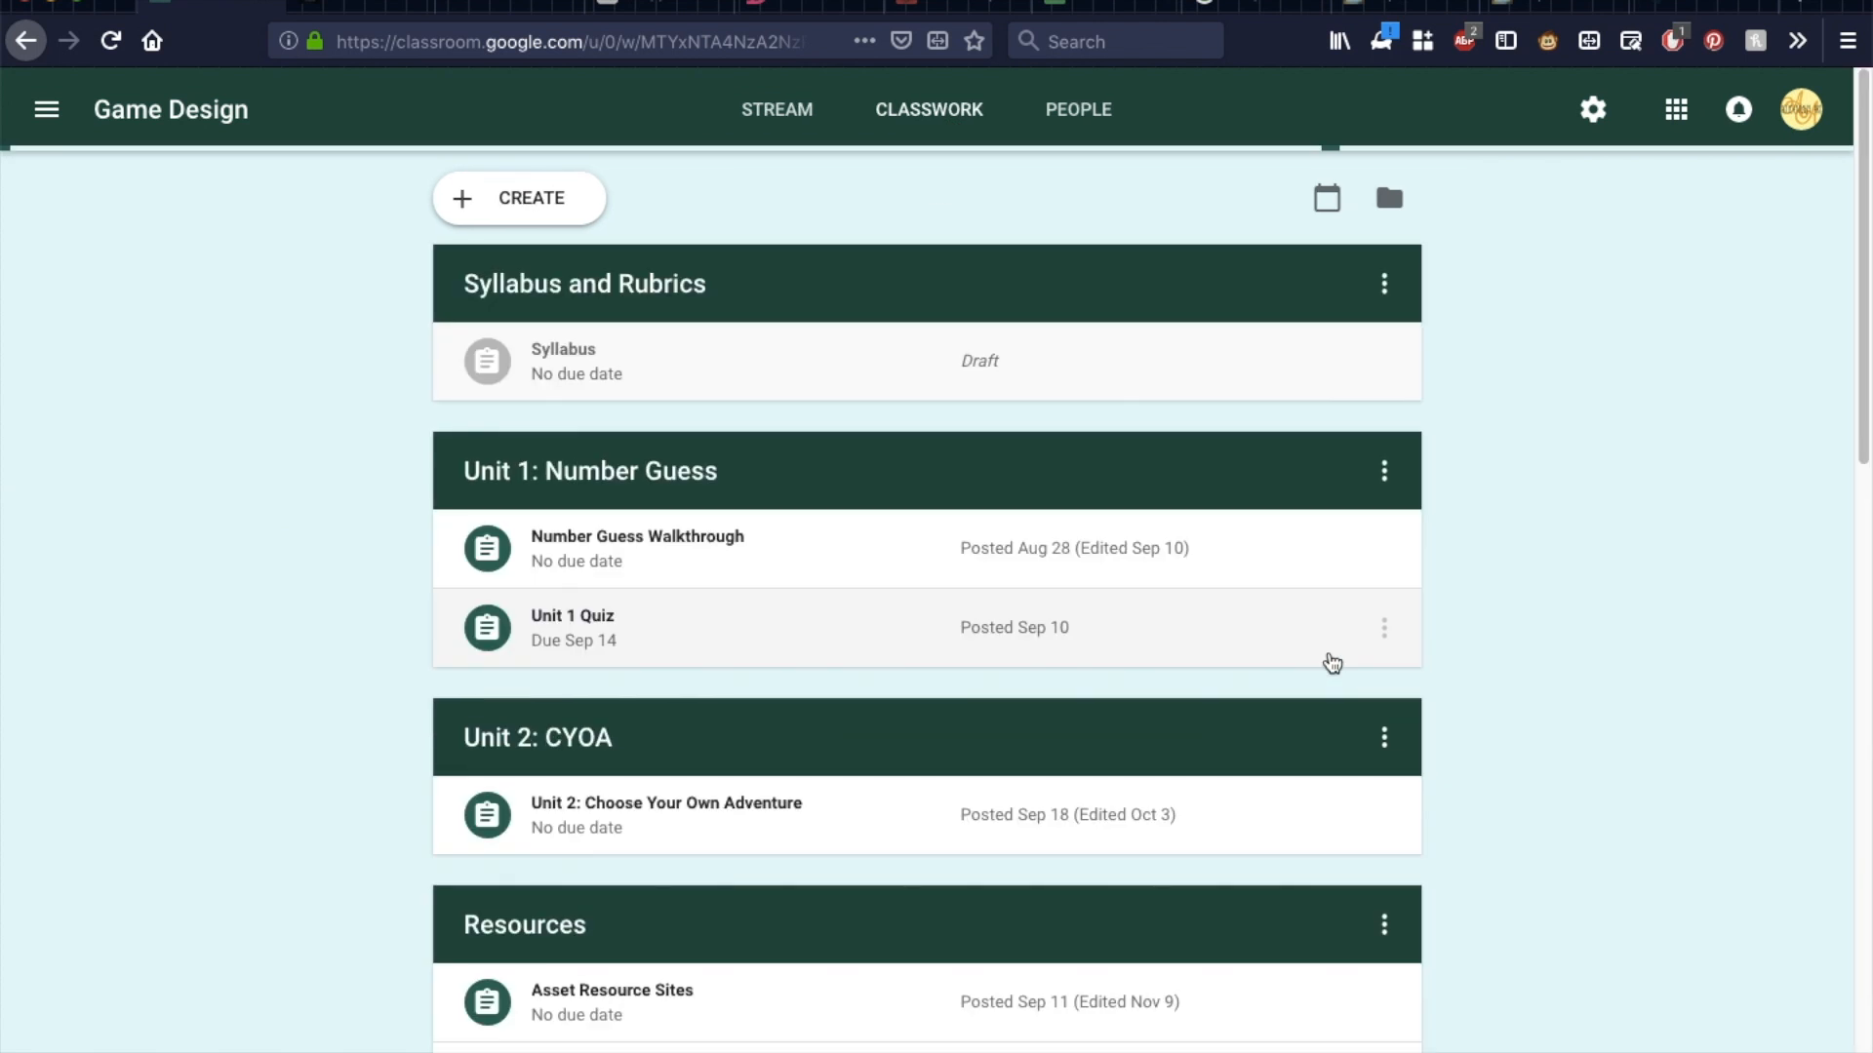
Expand the Asset Resource Sites assignment in the Resources section
{"action": "scroll", "coordinate": [858, 527], "scroll_direction": "down", "scroll_amount": 3}
{"action": "scroll", "coordinate": [858, 528], "scroll_direction": "down", "scroll_amount": 5}
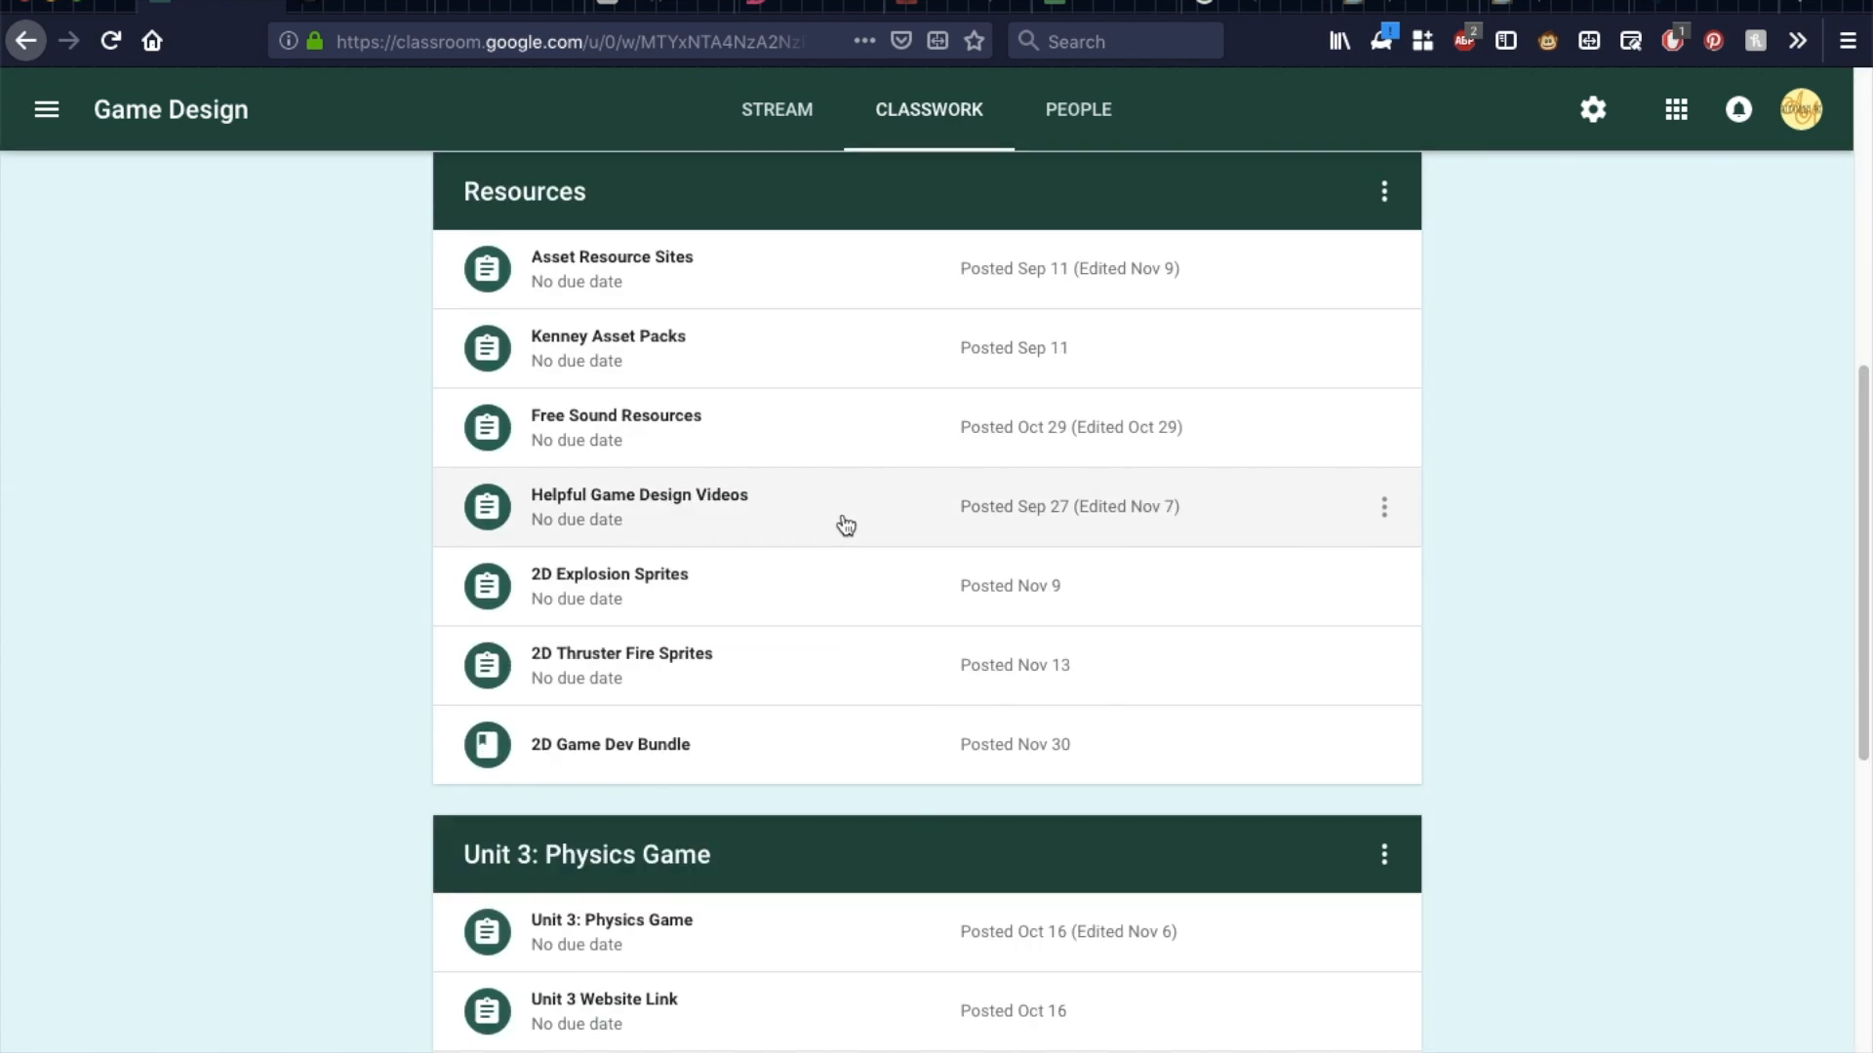
{"action": "left_click", "coordinate": [741, 305]}
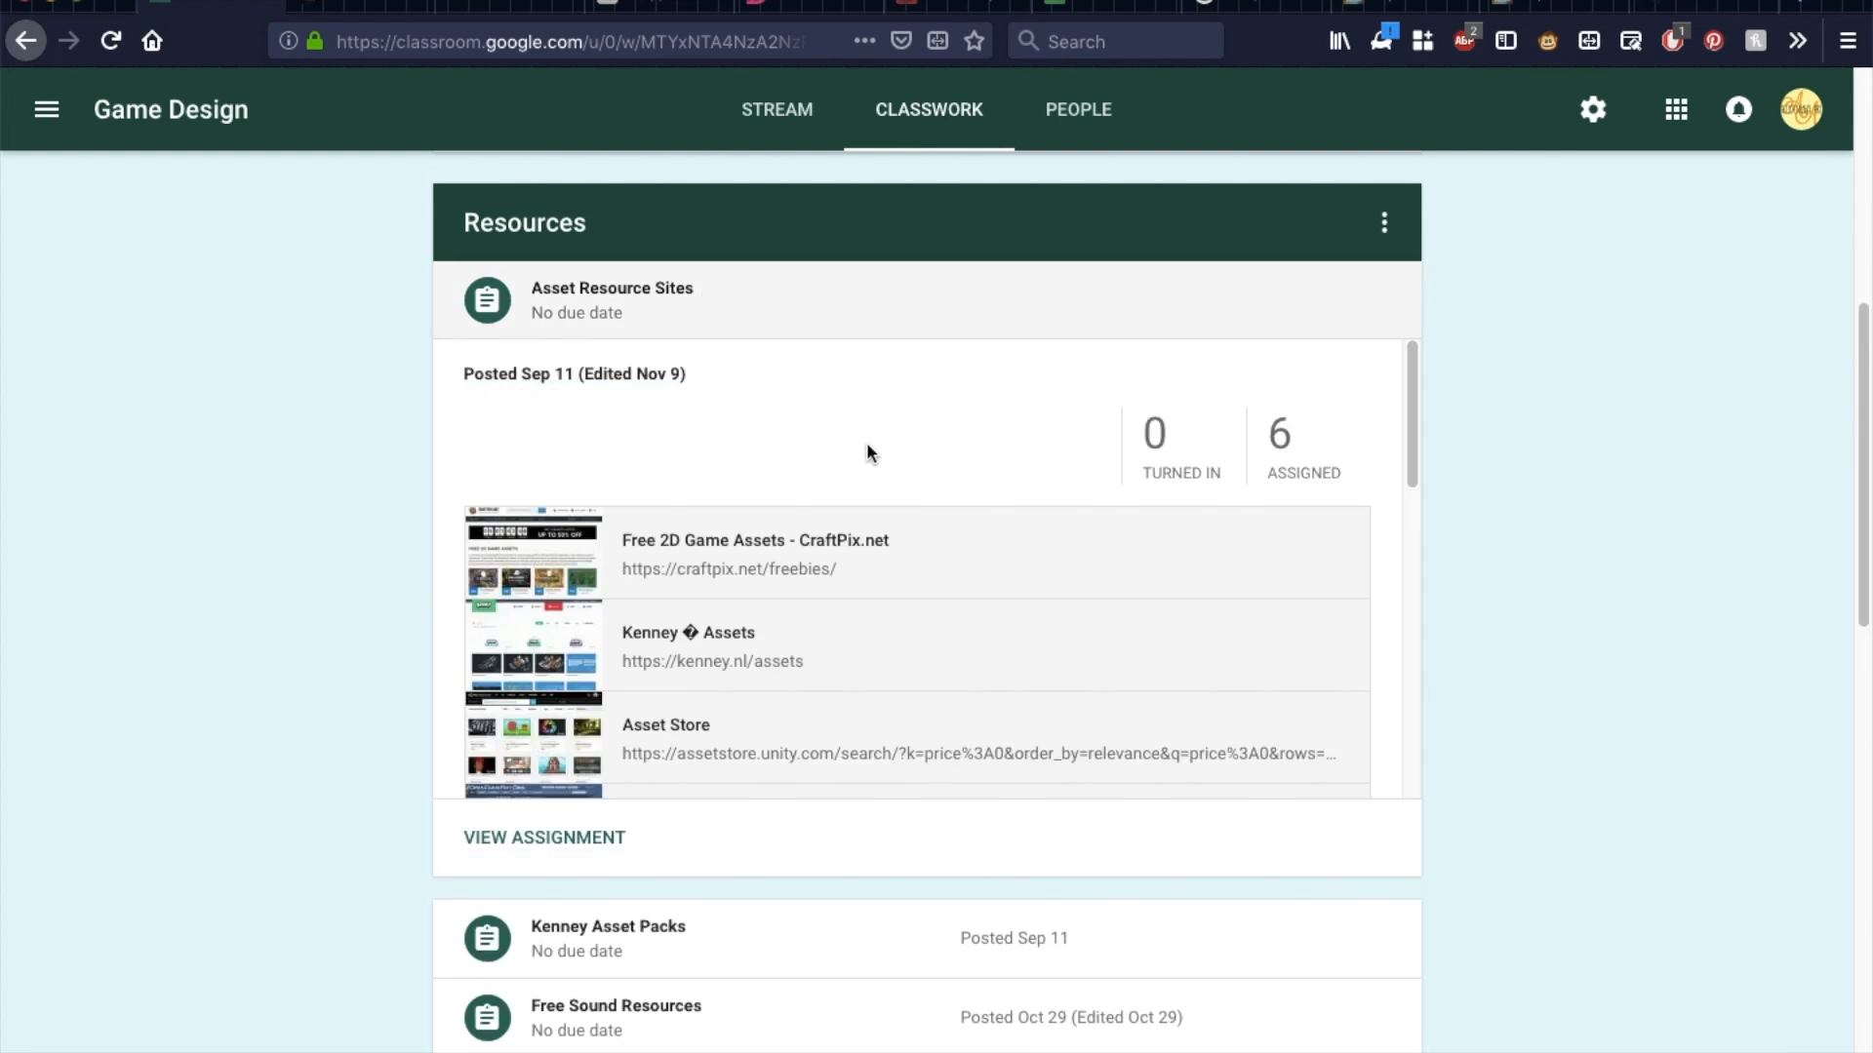
Review the linked websites in Asset Resource Sites and the other Resources posts, closing the assignment when done
{"action": "scroll", "coordinate": [983, 556], "scroll_direction": "down", "scroll_amount": 3}
{"action": "scroll", "coordinate": [993, 549], "scroll_direction": "down", "scroll_amount": 3}
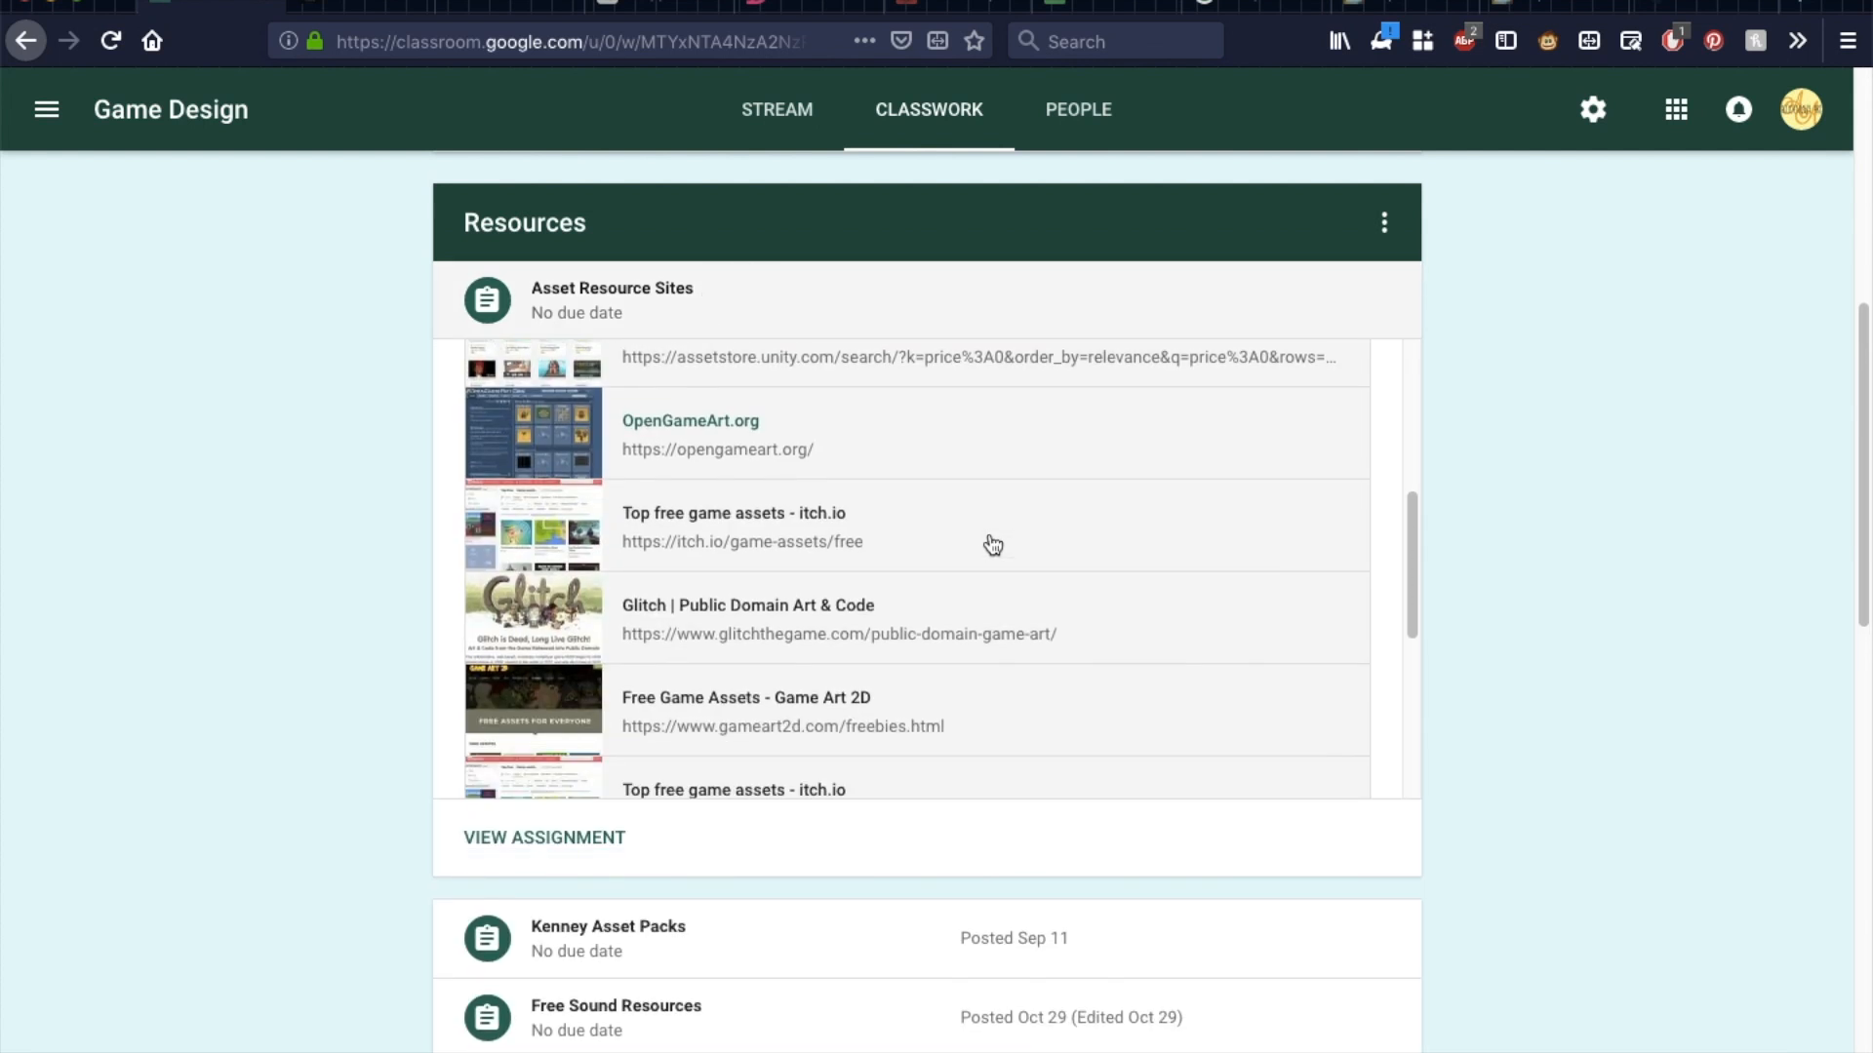
{"action": "scroll", "coordinate": [996, 549], "scroll_direction": "down", "scroll_amount": 2}
{"action": "scroll", "coordinate": [998, 550], "scroll_direction": "down", "scroll_amount": 5}
{"action": "scroll", "coordinate": [1379, 660], "scroll_direction": "up", "scroll_amount": 5}
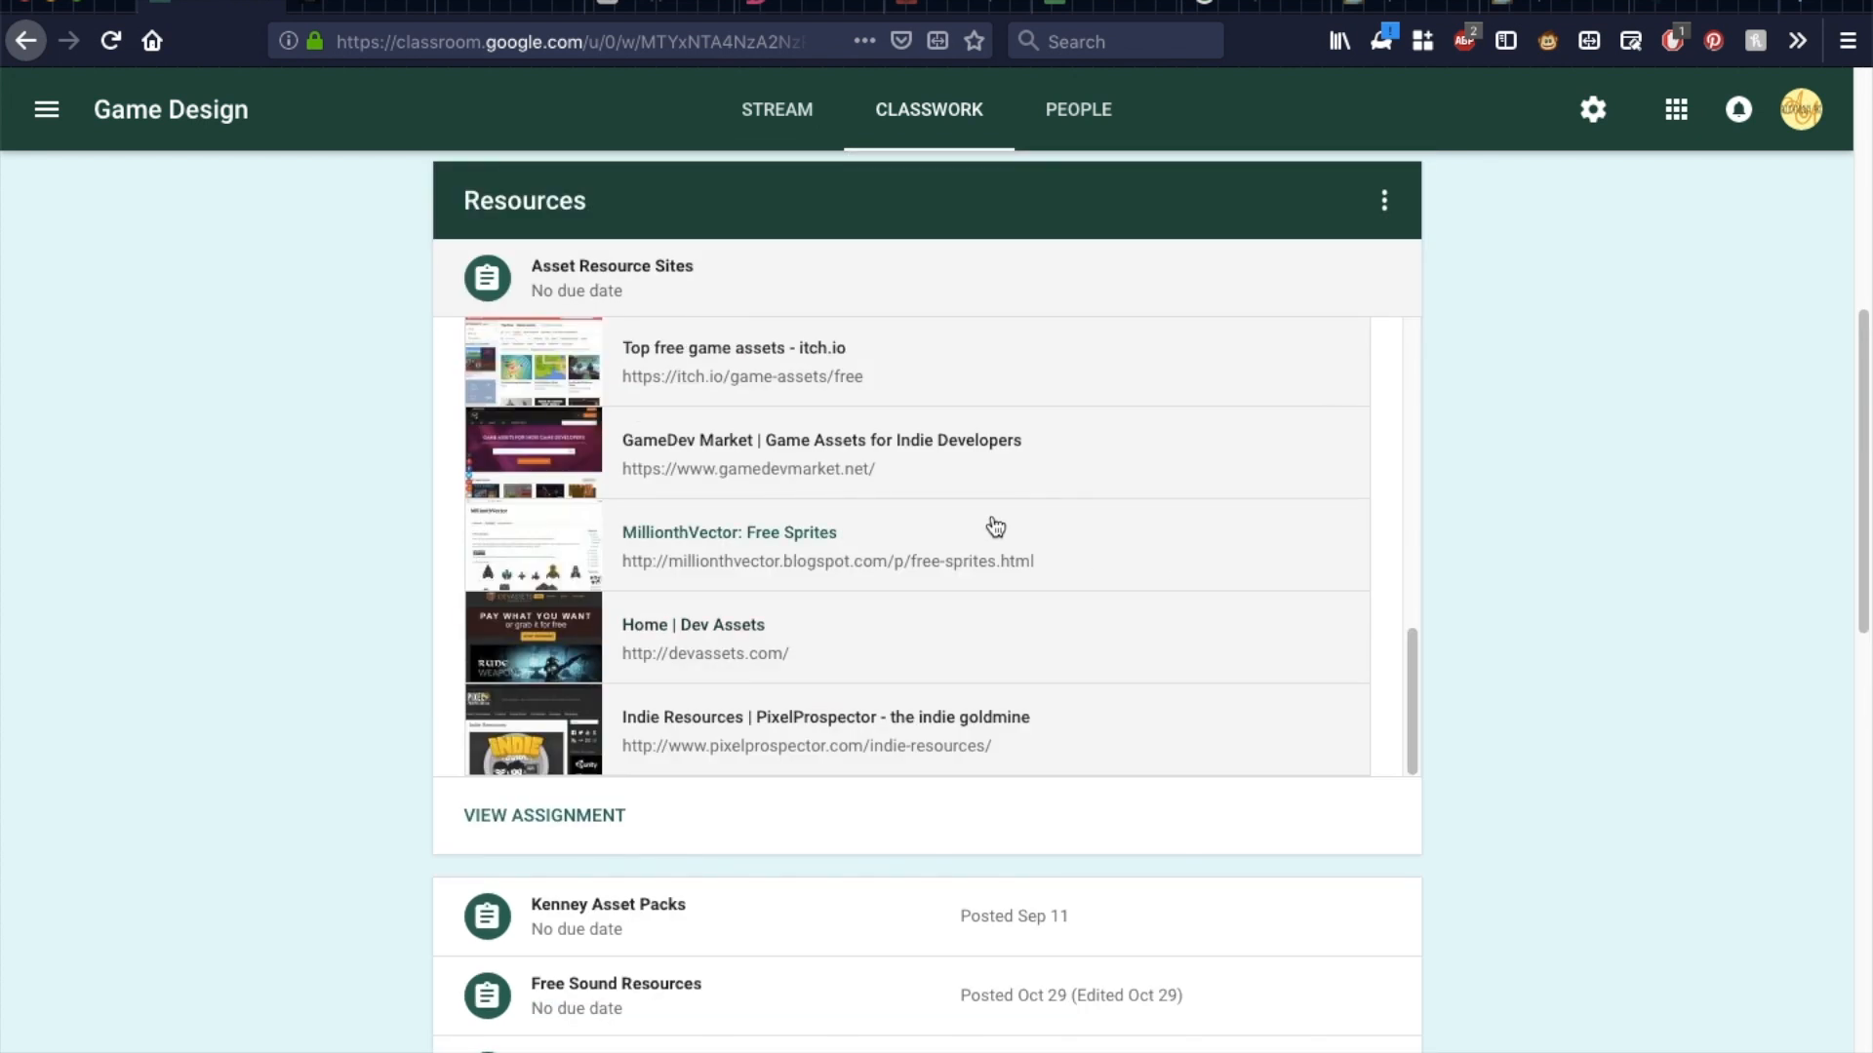
{"action": "scroll", "coordinate": [993, 527], "scroll_direction": "up", "scroll_amount": 1}
{"action": "scroll", "coordinate": [993, 526], "scroll_direction": "up", "scroll_amount": 6}
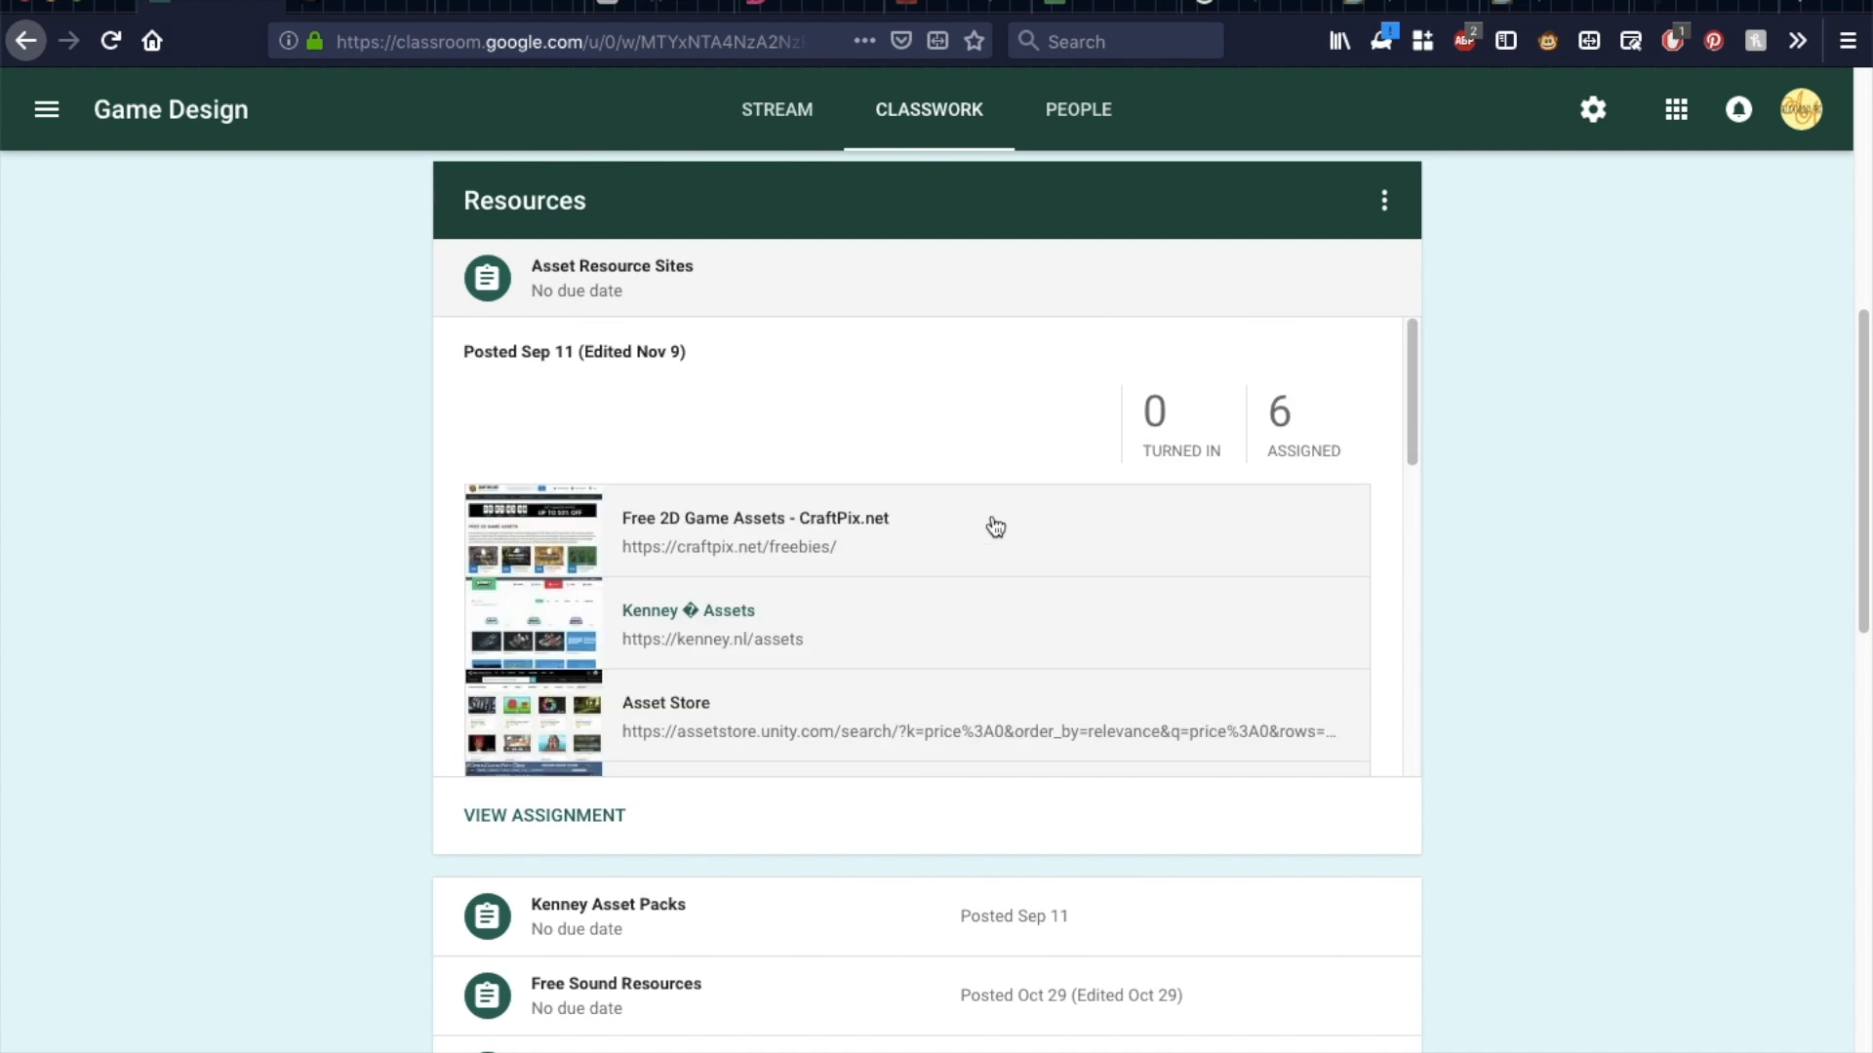
{"action": "scroll", "coordinate": [1350, 565], "scroll_direction": "up", "scroll_amount": 5}
{"action": "scroll", "coordinate": [1509, 614], "scroll_direction": "down", "scroll_amount": 9}
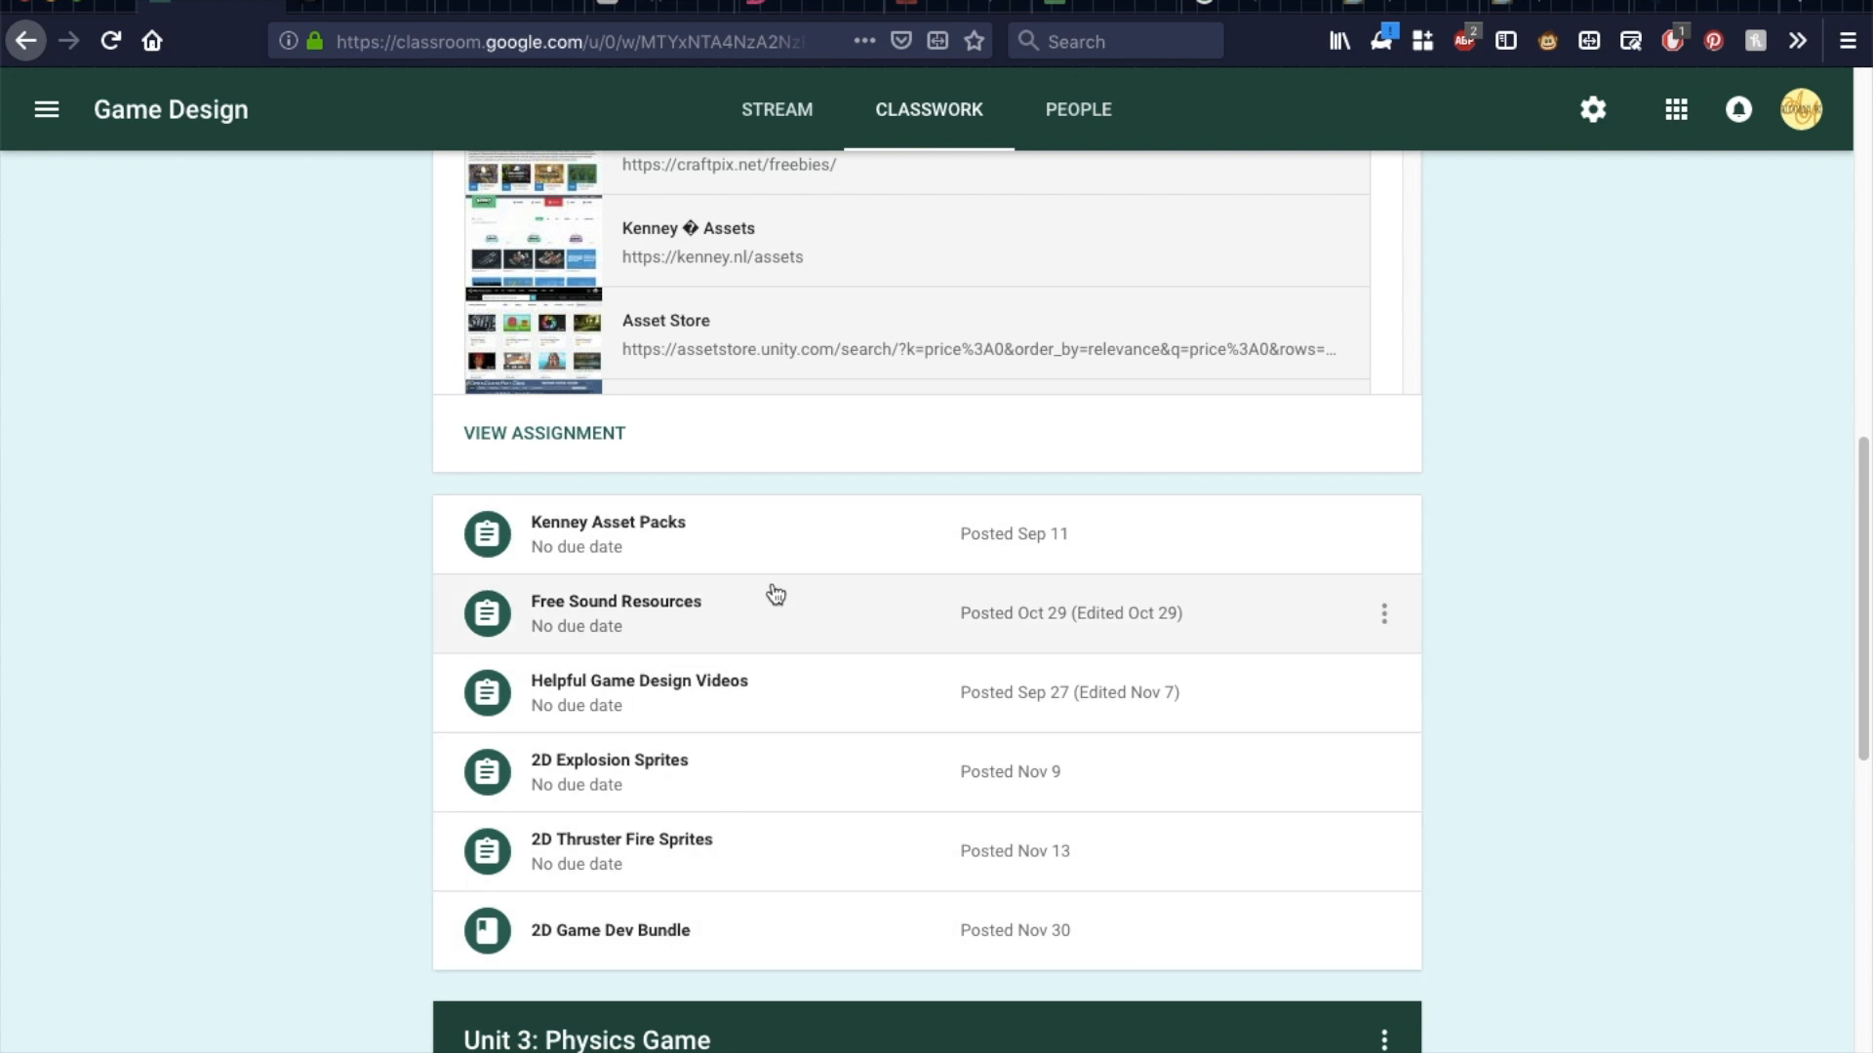
{"action": "scroll", "coordinate": [929, 710], "scroll_direction": "up", "scroll_amount": 10}
{"action": "scroll", "coordinate": [820, 751], "scroll_direction": "down", "scroll_amount": 12}
{"action": "scroll", "coordinate": [824, 740], "scroll_direction": "up", "scroll_amount": 6}
{"action": "scroll", "coordinate": [827, 736], "scroll_direction": "down", "scroll_amount": 1}
{"action": "scroll", "coordinate": [827, 735], "scroll_direction": "up", "scroll_amount": 1}
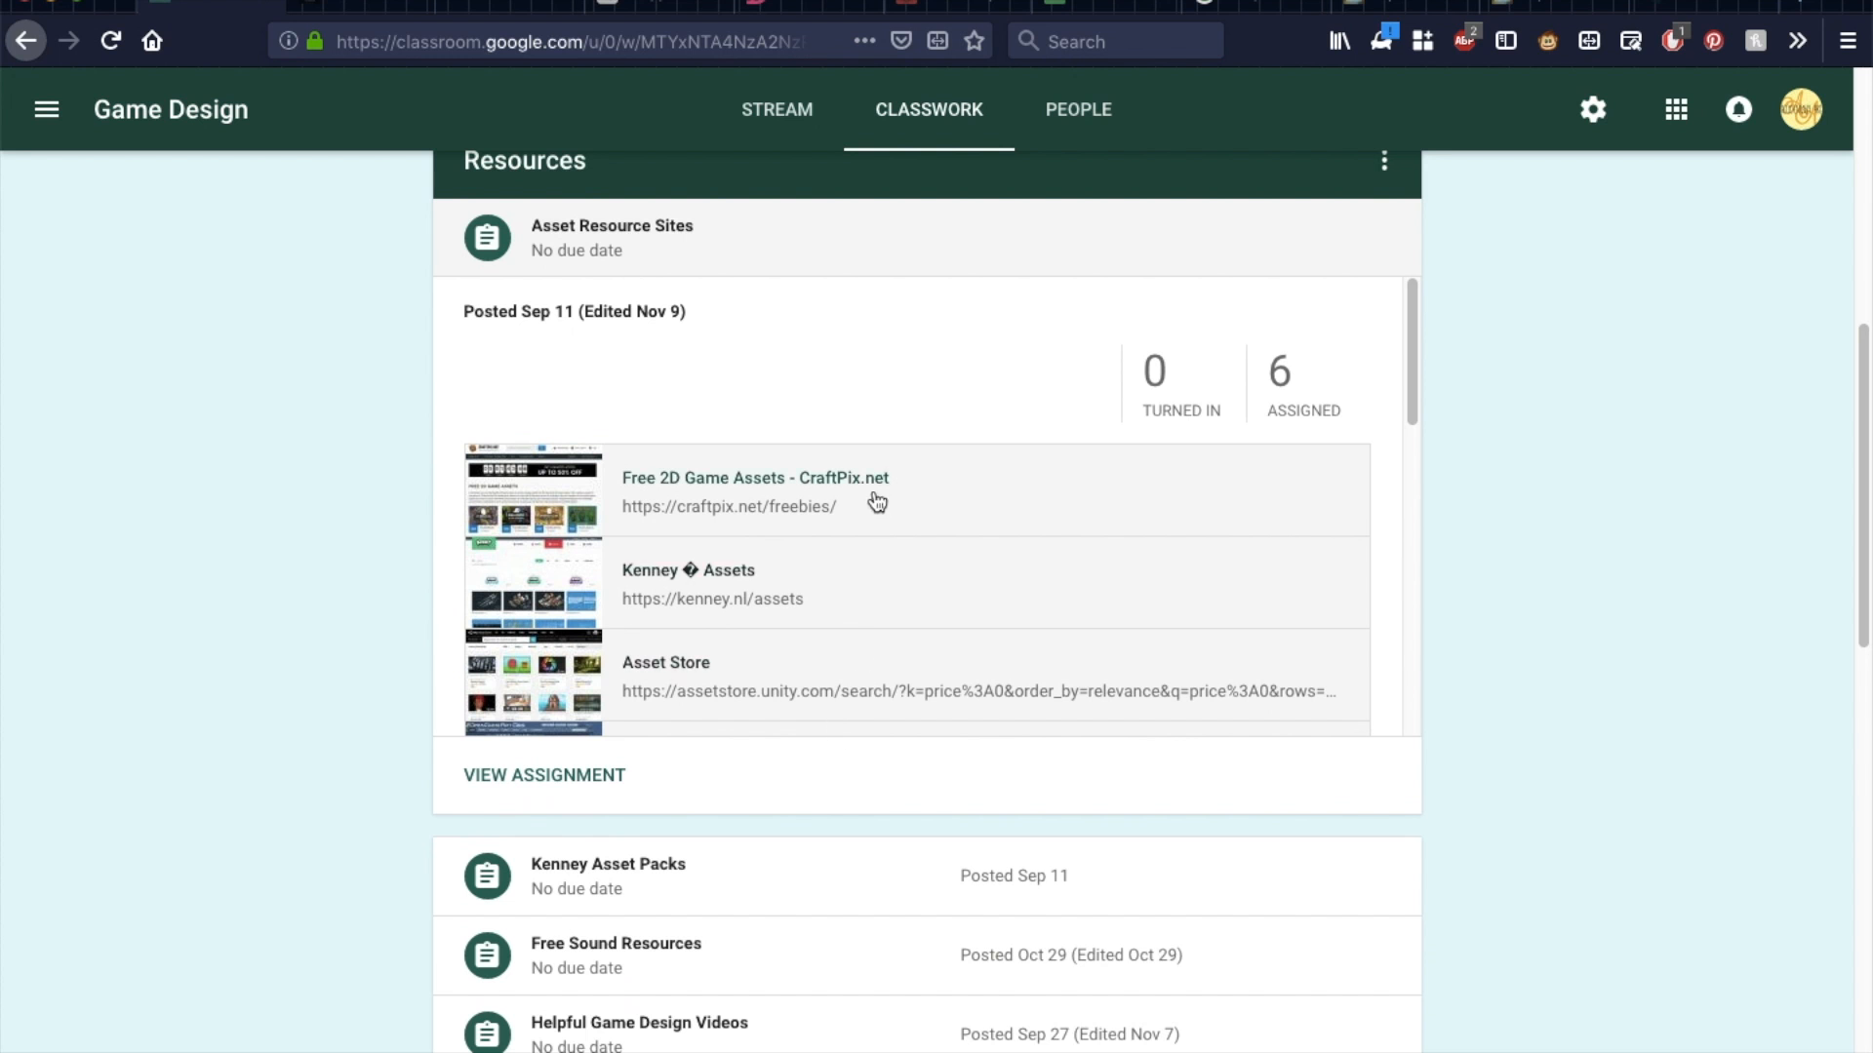
{"action": "left_click", "coordinate": [790, 298]}
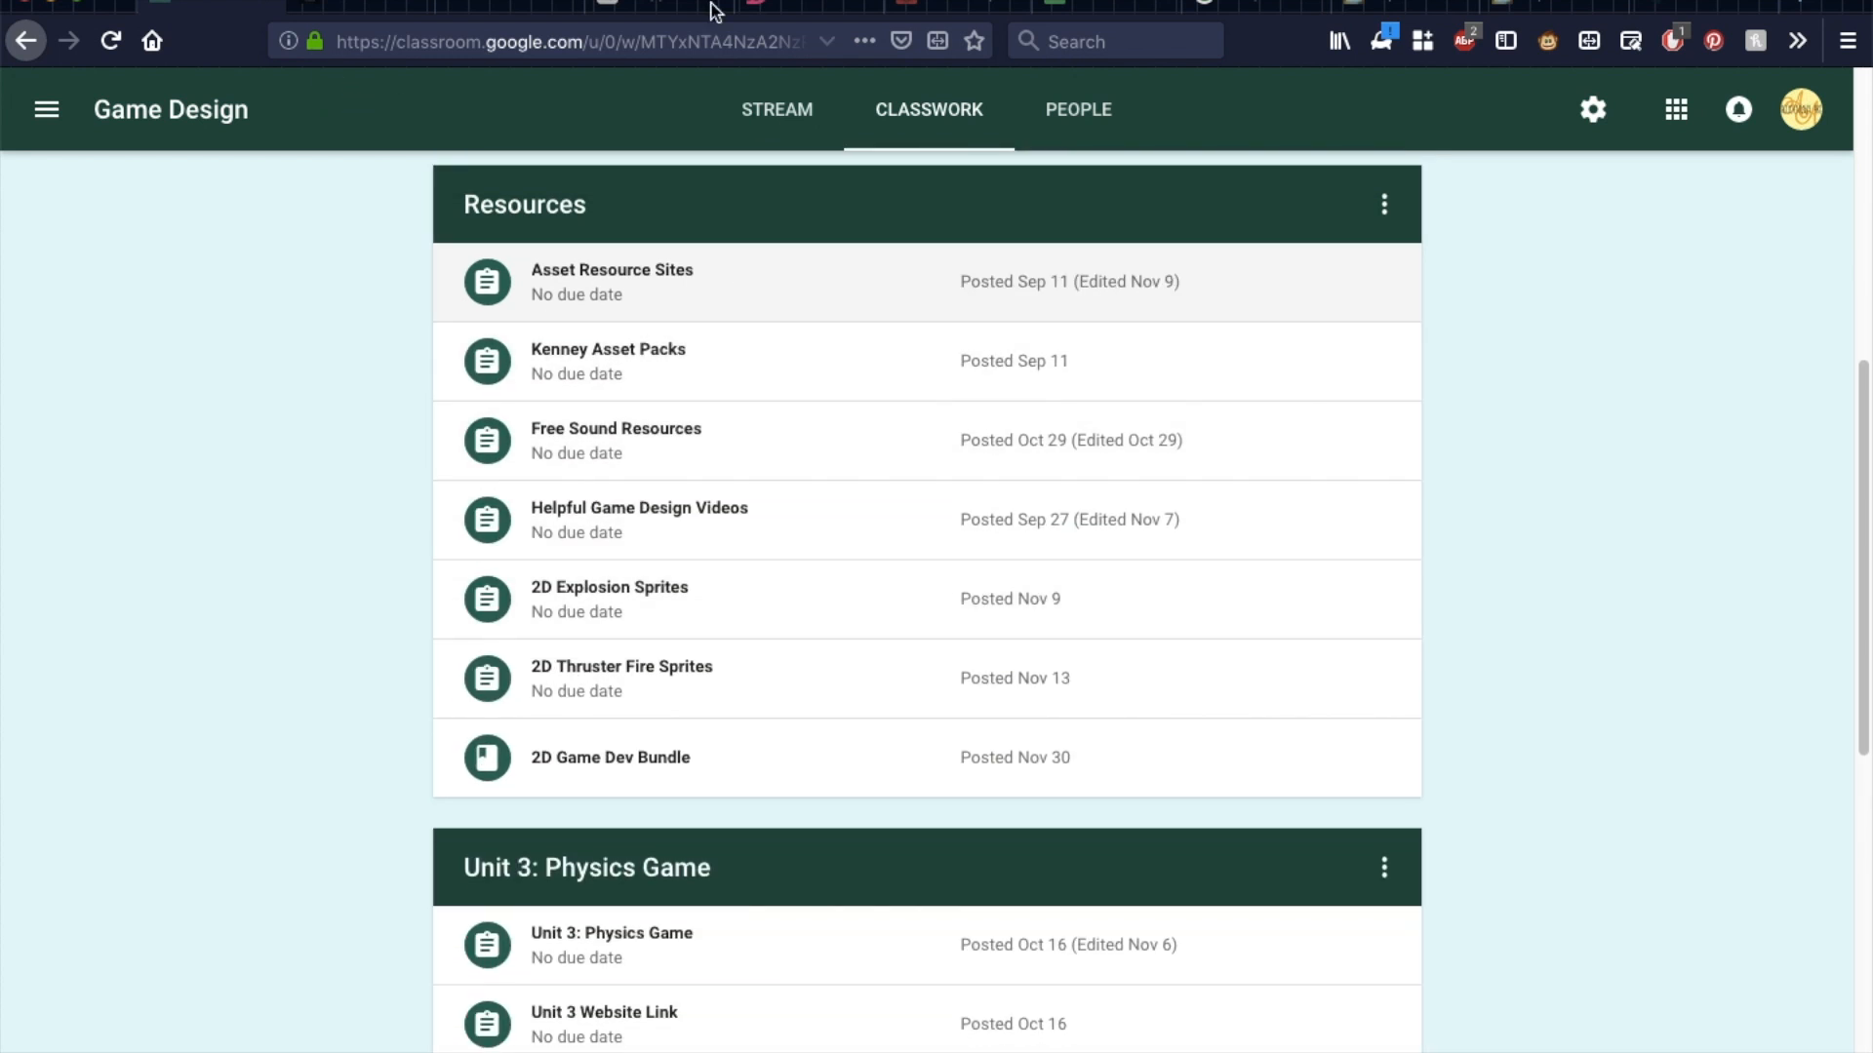
From the Google results for "free platformer tileset", open OpenGameArt's Platformer/Sidescroller Tiles and Backgrounds page in a separate tab
{"action": "left_click", "coordinate": [1256, 17]}
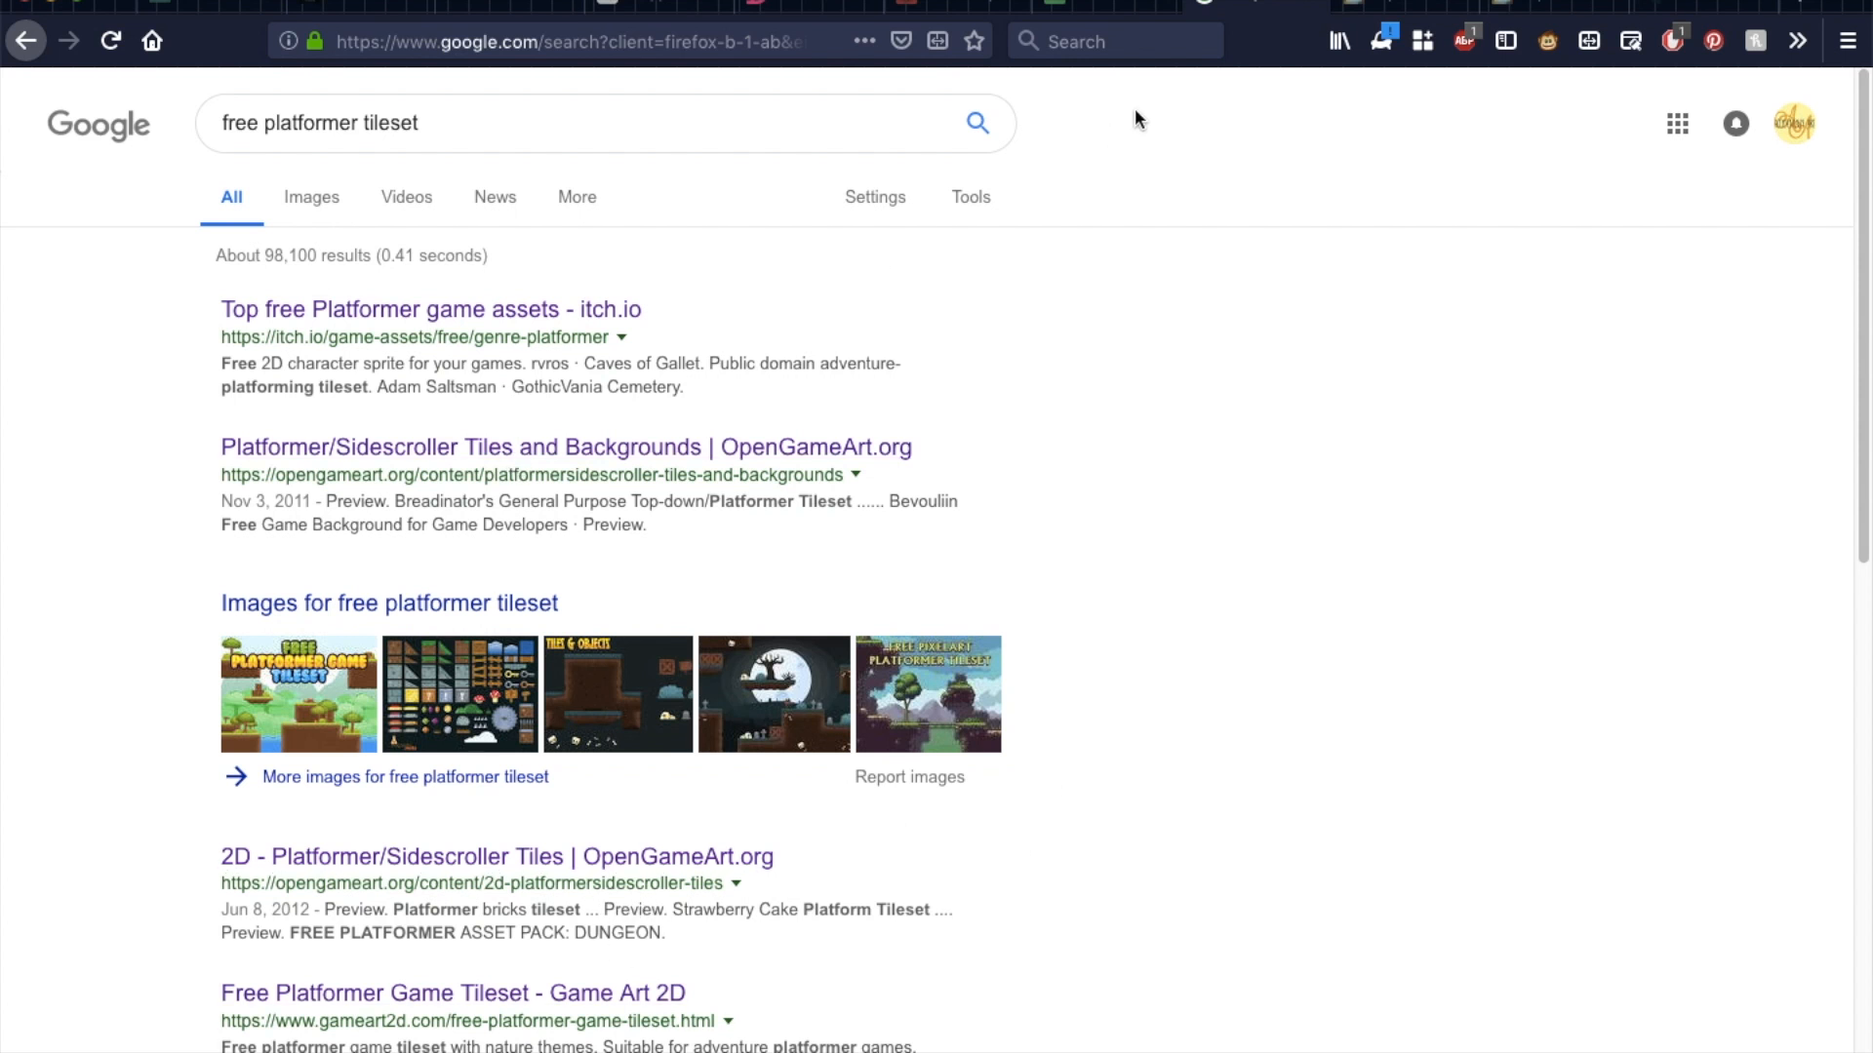
{"action": "right_click", "coordinate": [634, 447]}
{"action": "left_click", "coordinate": [718, 457]}
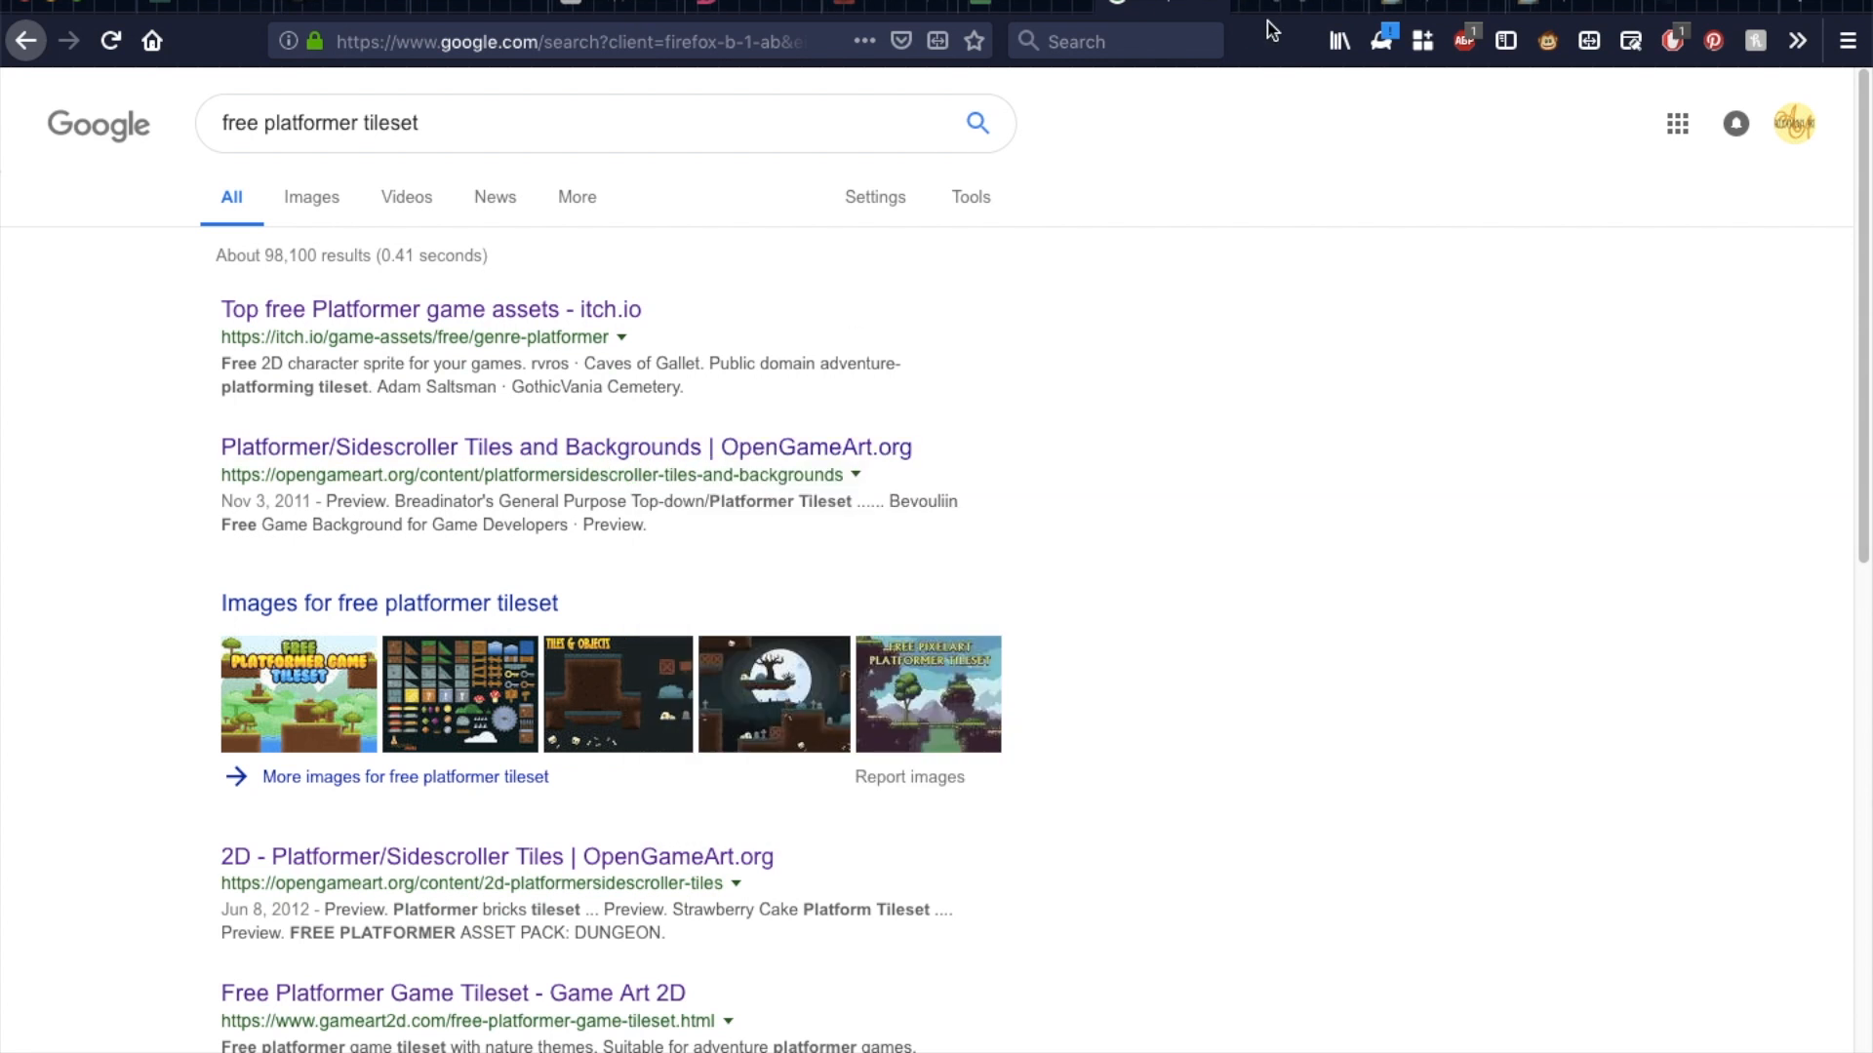
{"action": "left_click", "coordinate": [1297, 6]}
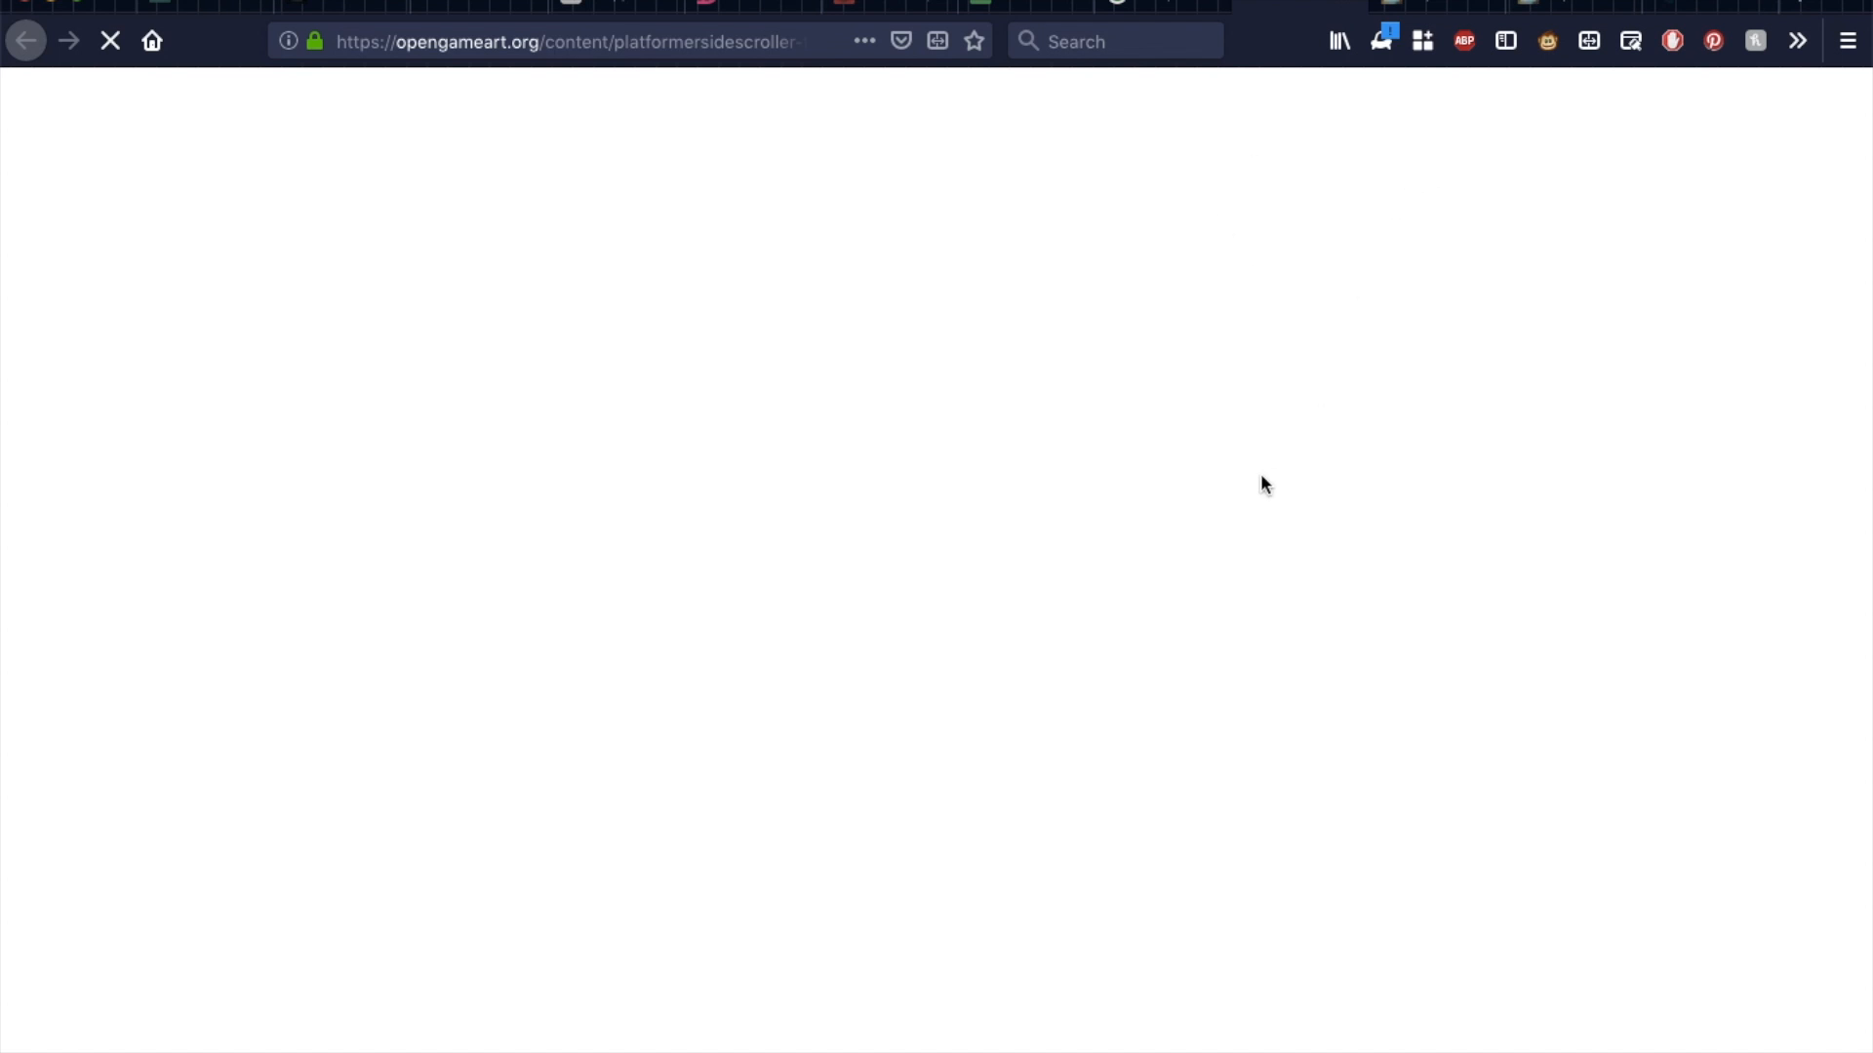
Browse the Top free Platformer game assets on itch.io, examining the tileset packs and their previews
{"action": "left_click", "coordinate": [1453, 10]}
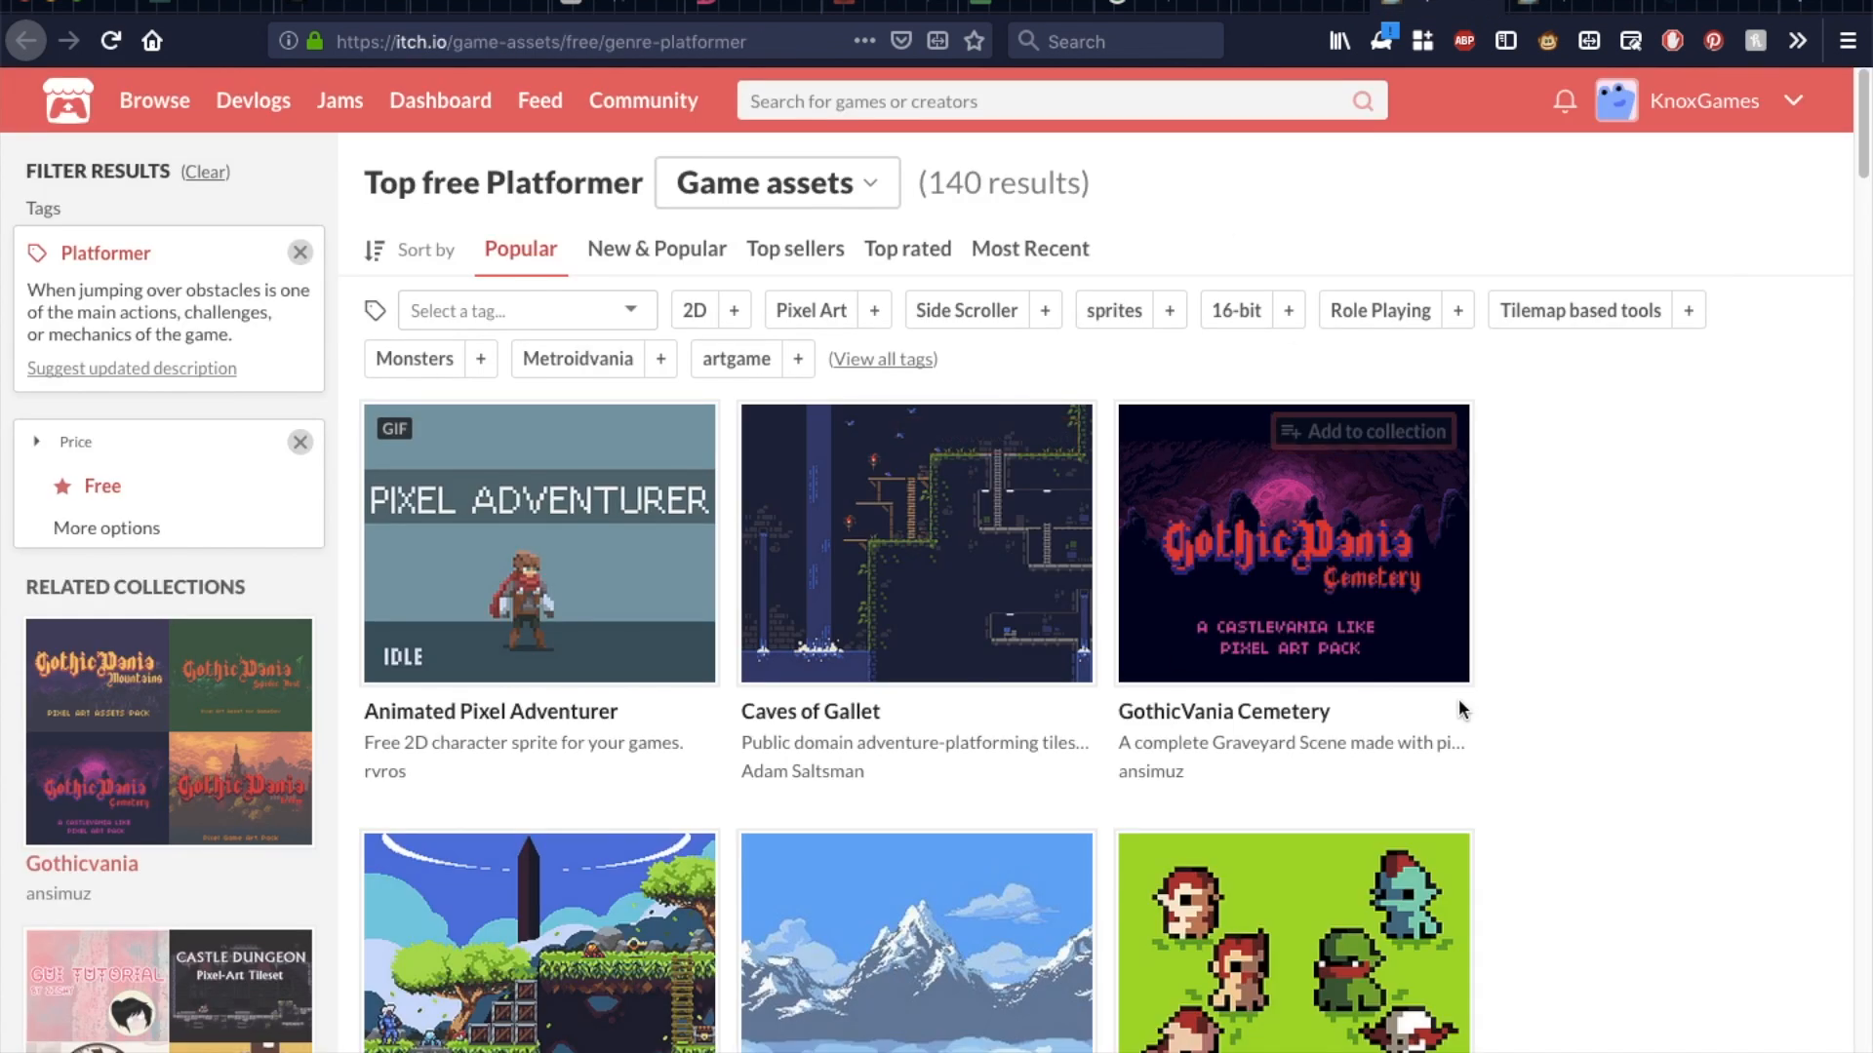
{"action": "scroll", "coordinate": [1618, 551], "scroll_direction": "down", "scroll_amount": 4}
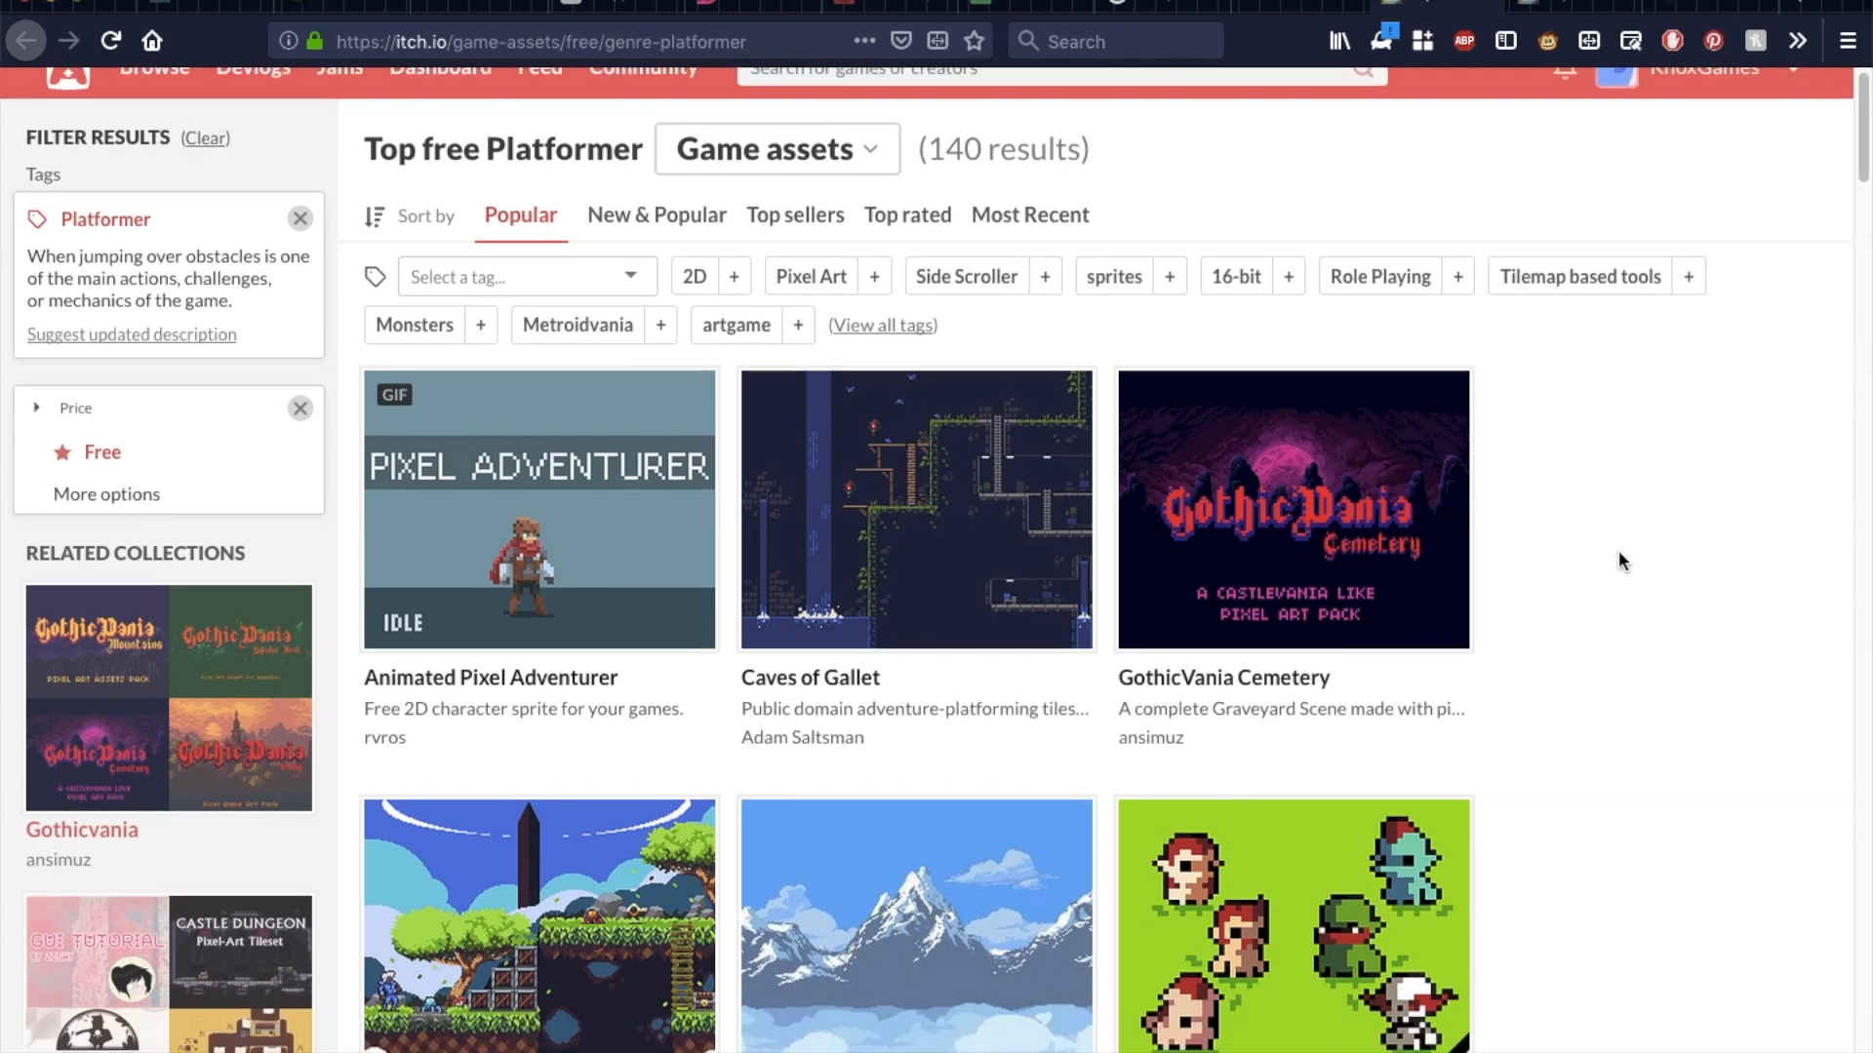
{"action": "scroll", "coordinate": [1619, 550], "scroll_direction": "up", "scroll_amount": 4}
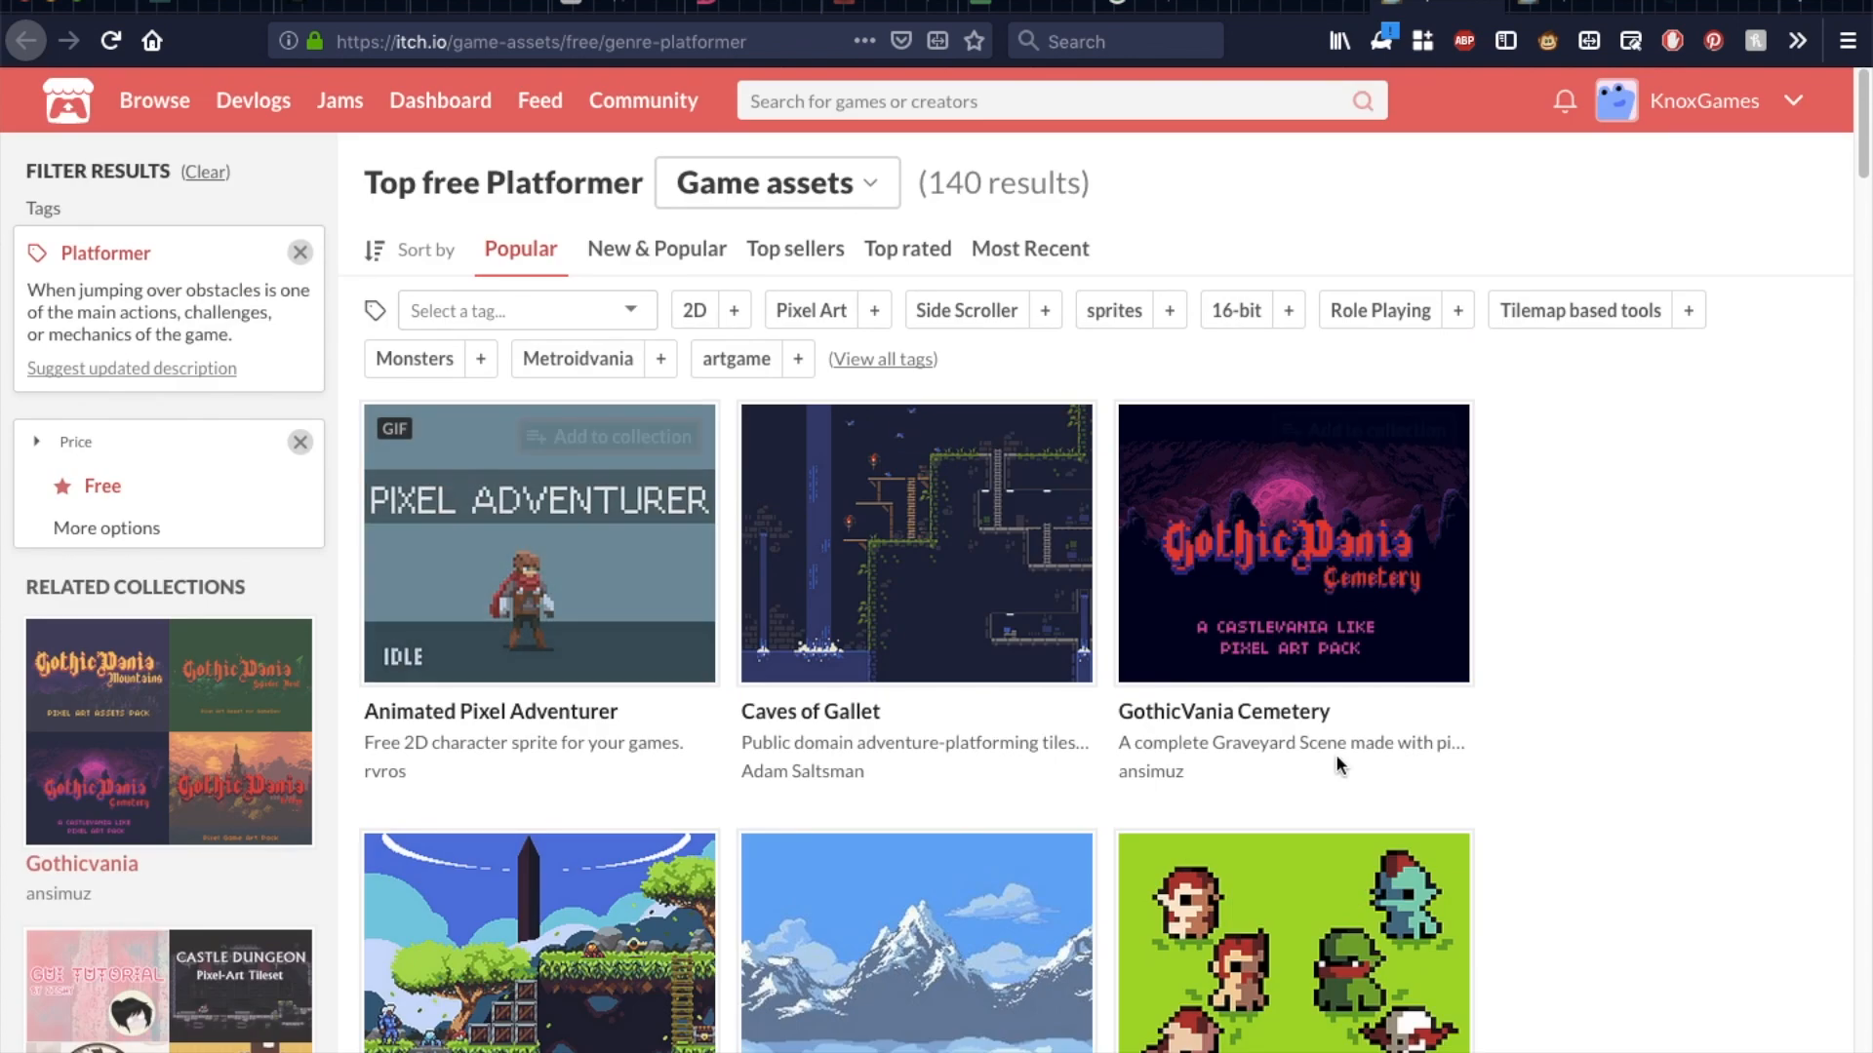
{"action": "scroll", "coordinate": [1335, 756], "scroll_direction": "down", "scroll_amount": 8}
{"action": "scroll", "coordinate": [1334, 763], "scroll_direction": "down", "scroll_amount": 1}
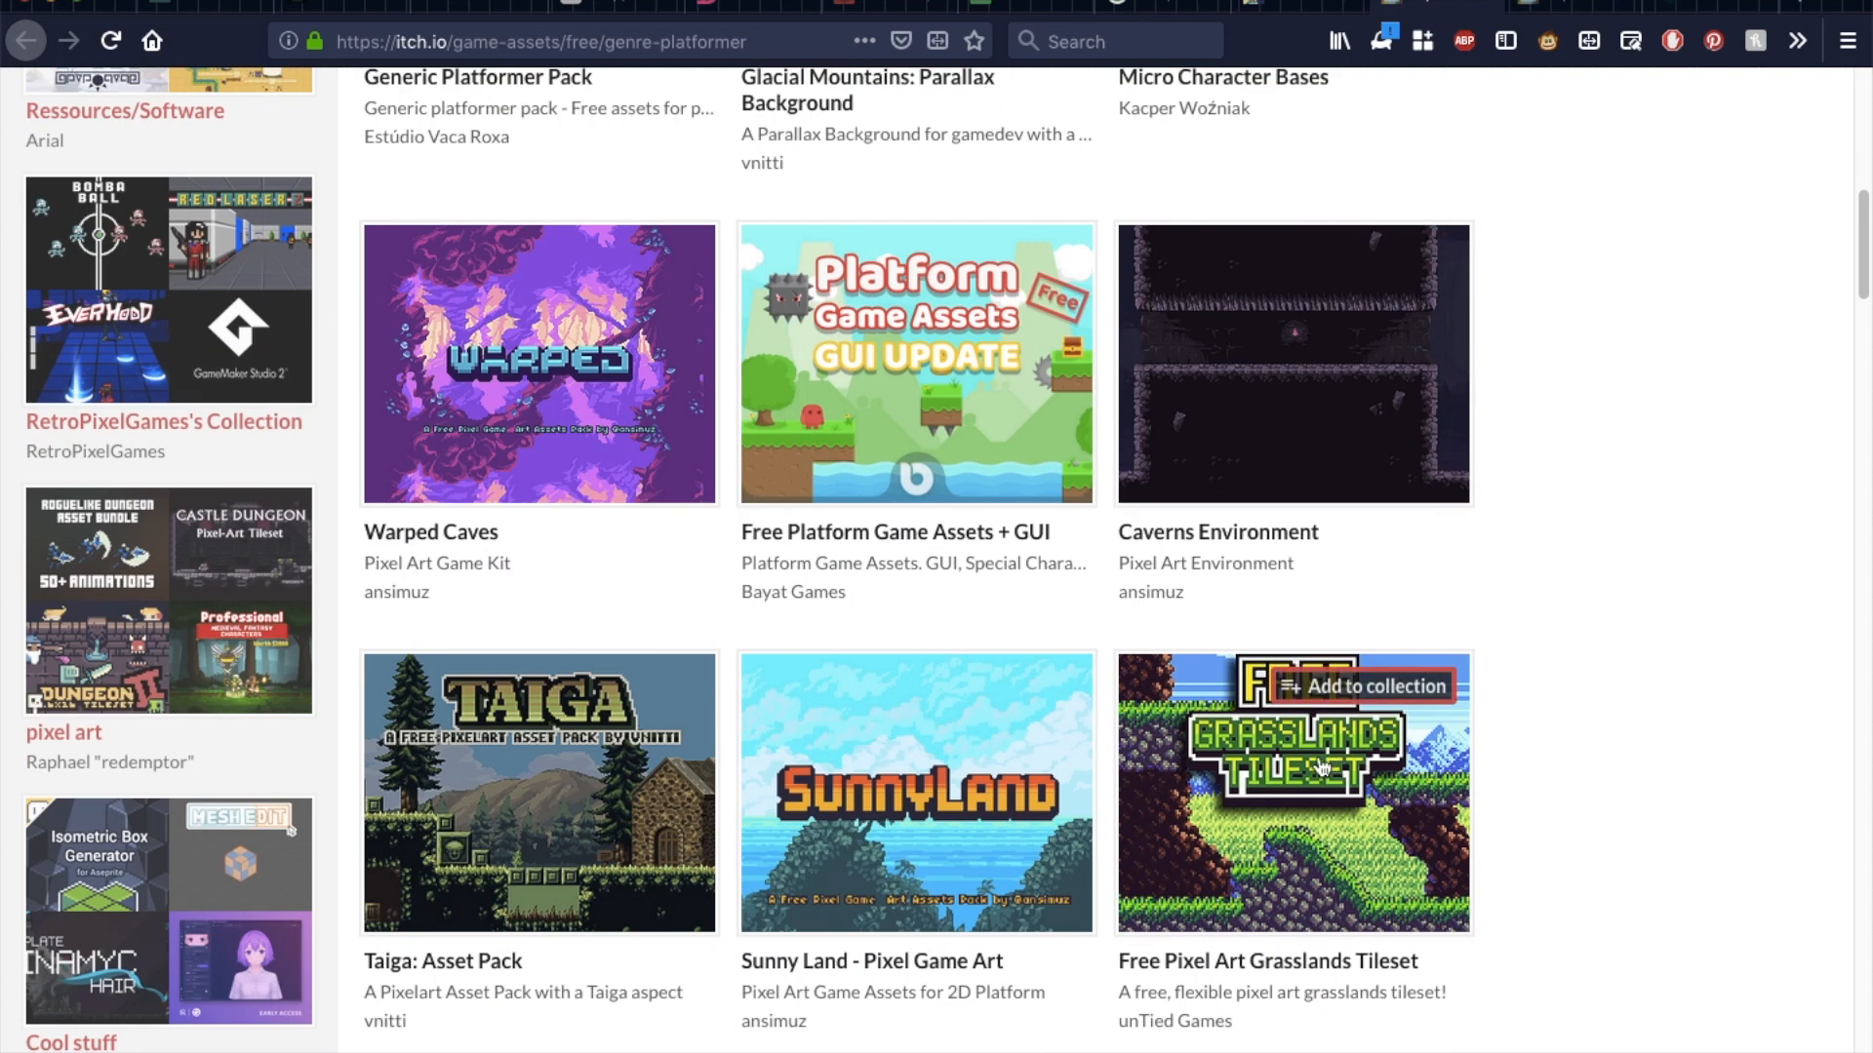
{"action": "scroll", "coordinate": [1259, 761], "scroll_direction": "up", "scroll_amount": 1}
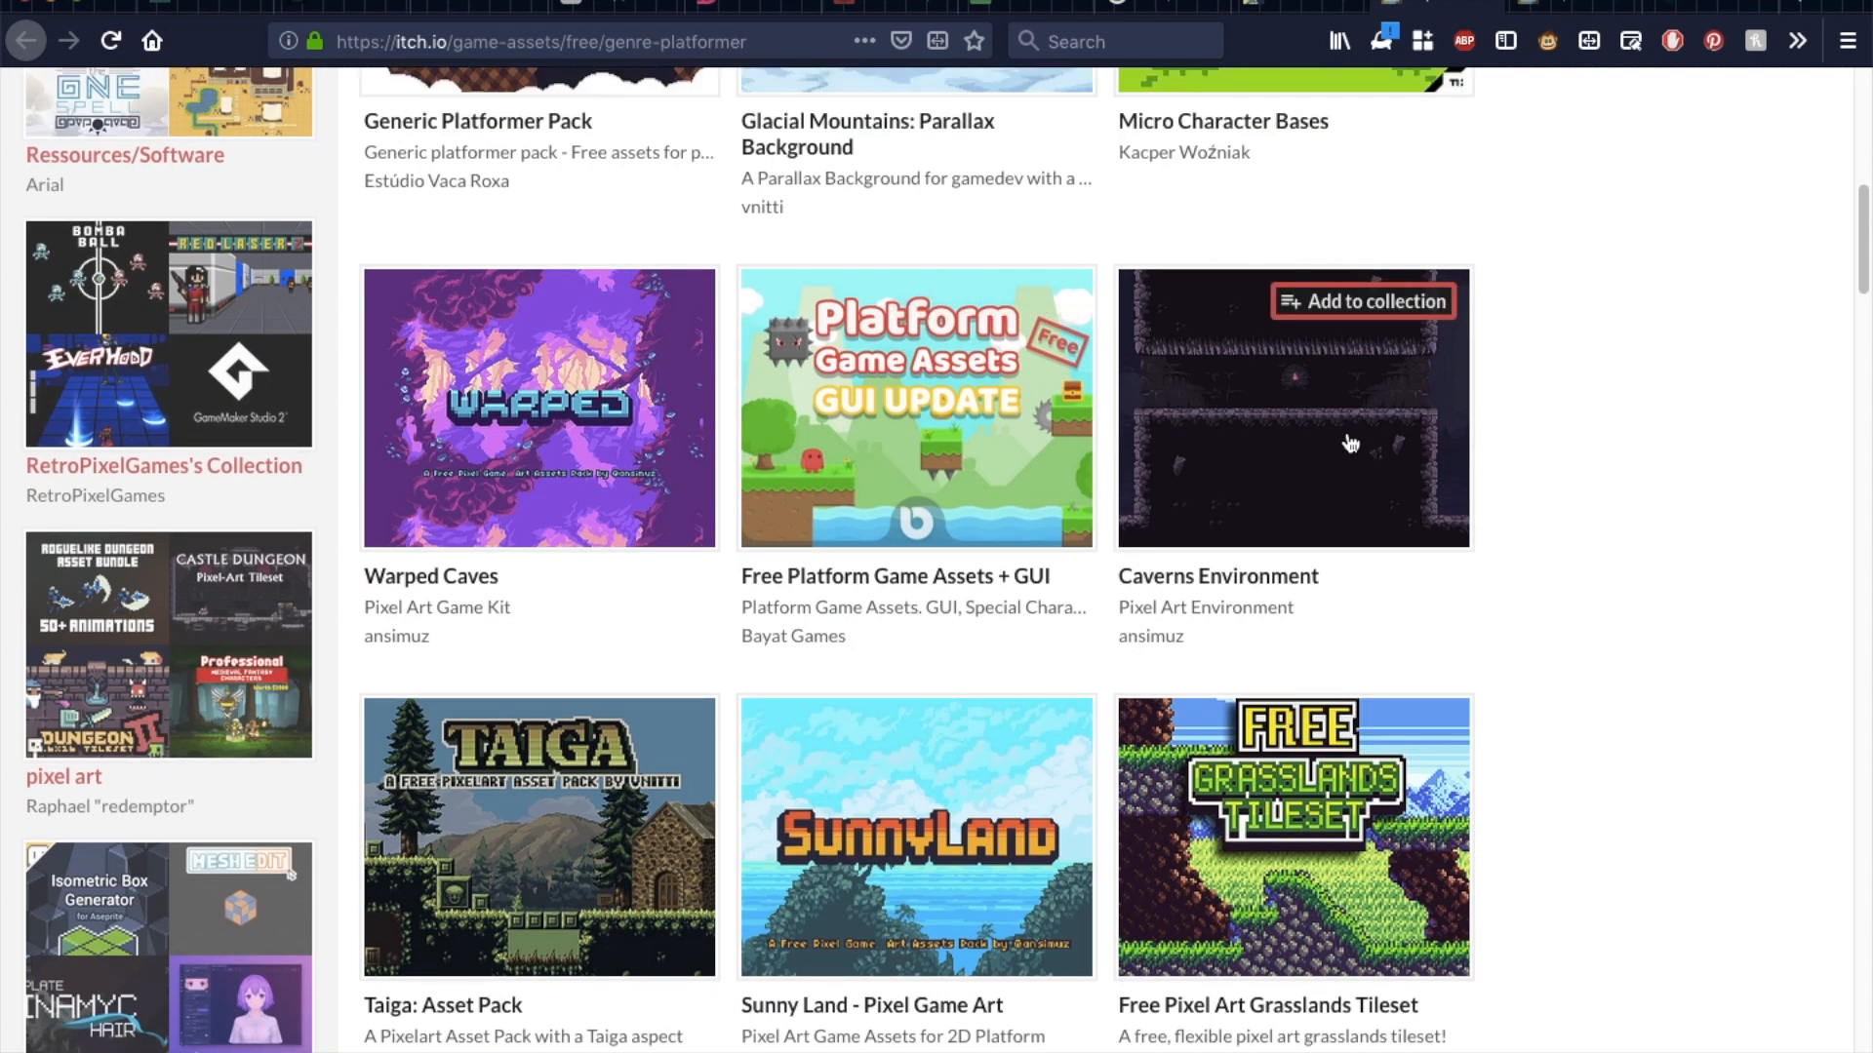
{"action": "mouse_move", "coordinate": [1156, 493]}
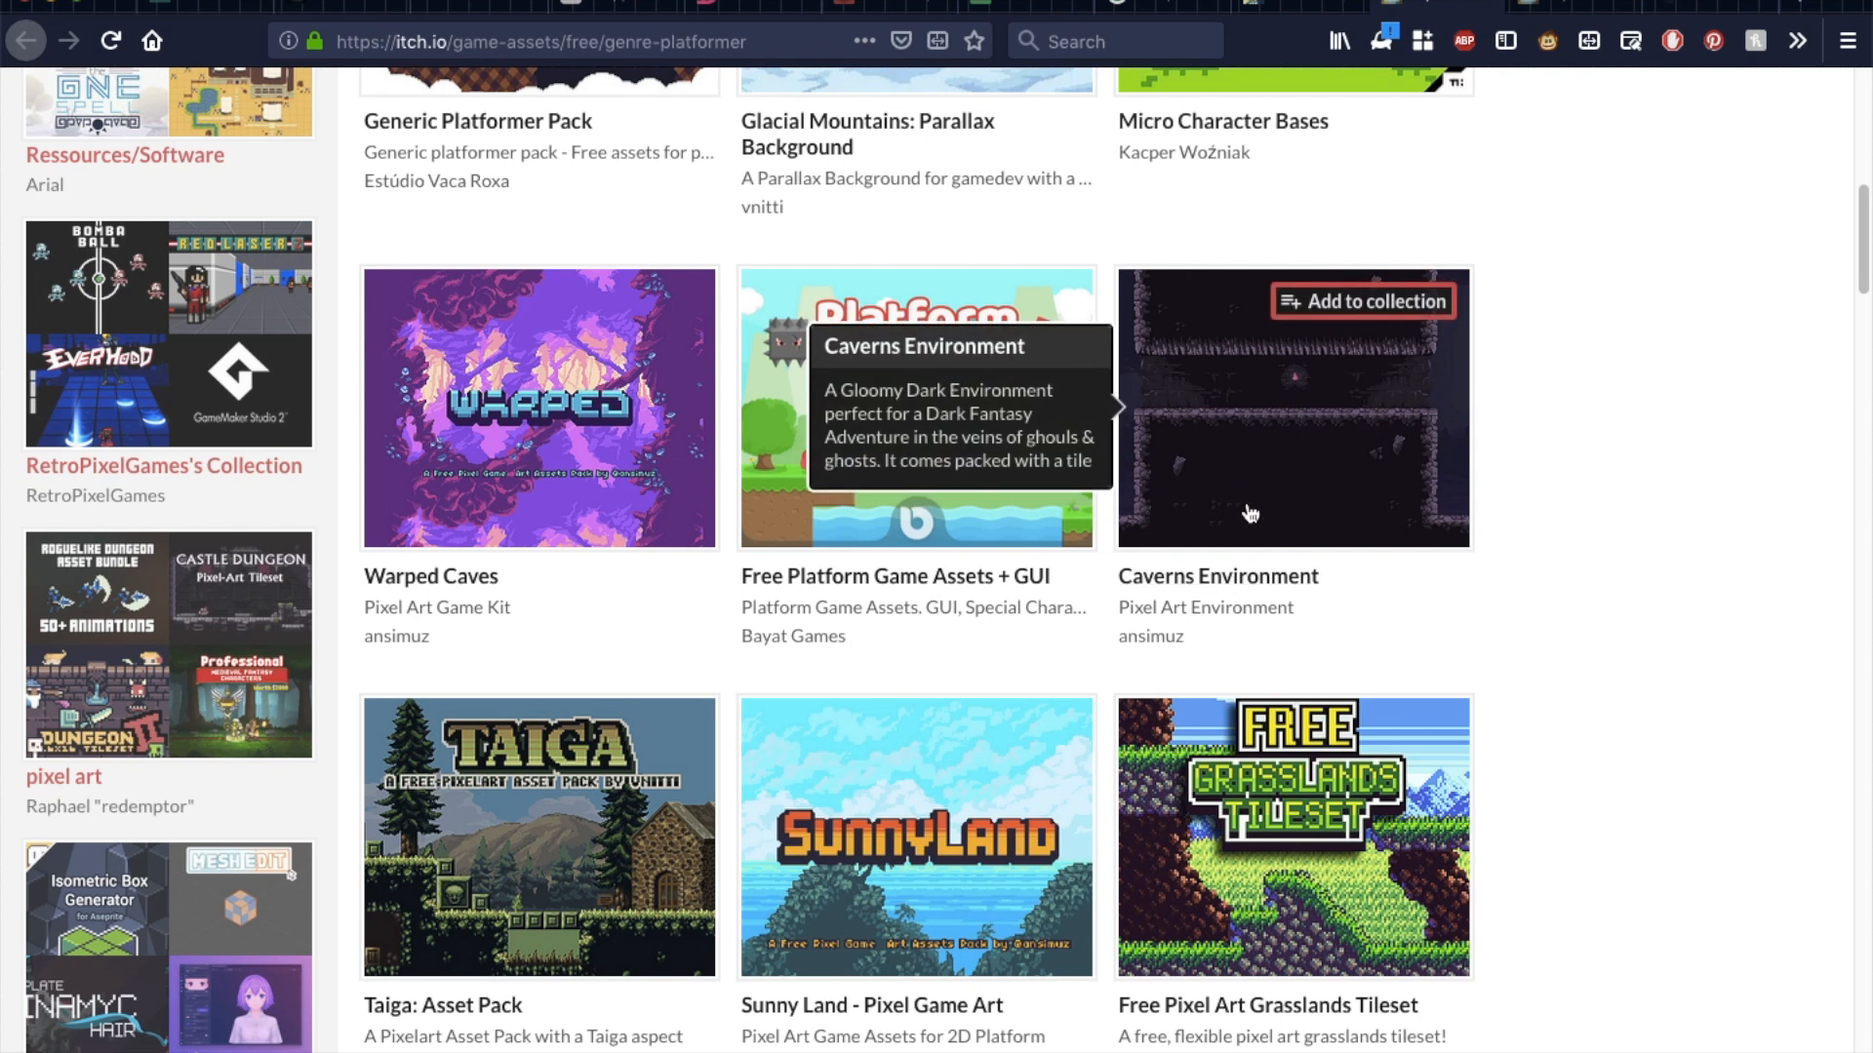
{"action": "scroll", "coordinate": [1626, 586], "scroll_direction": "down", "scroll_amount": 3}
{"action": "scroll", "coordinate": [1534, 598], "scroll_direction": "down", "scroll_amount": 3}
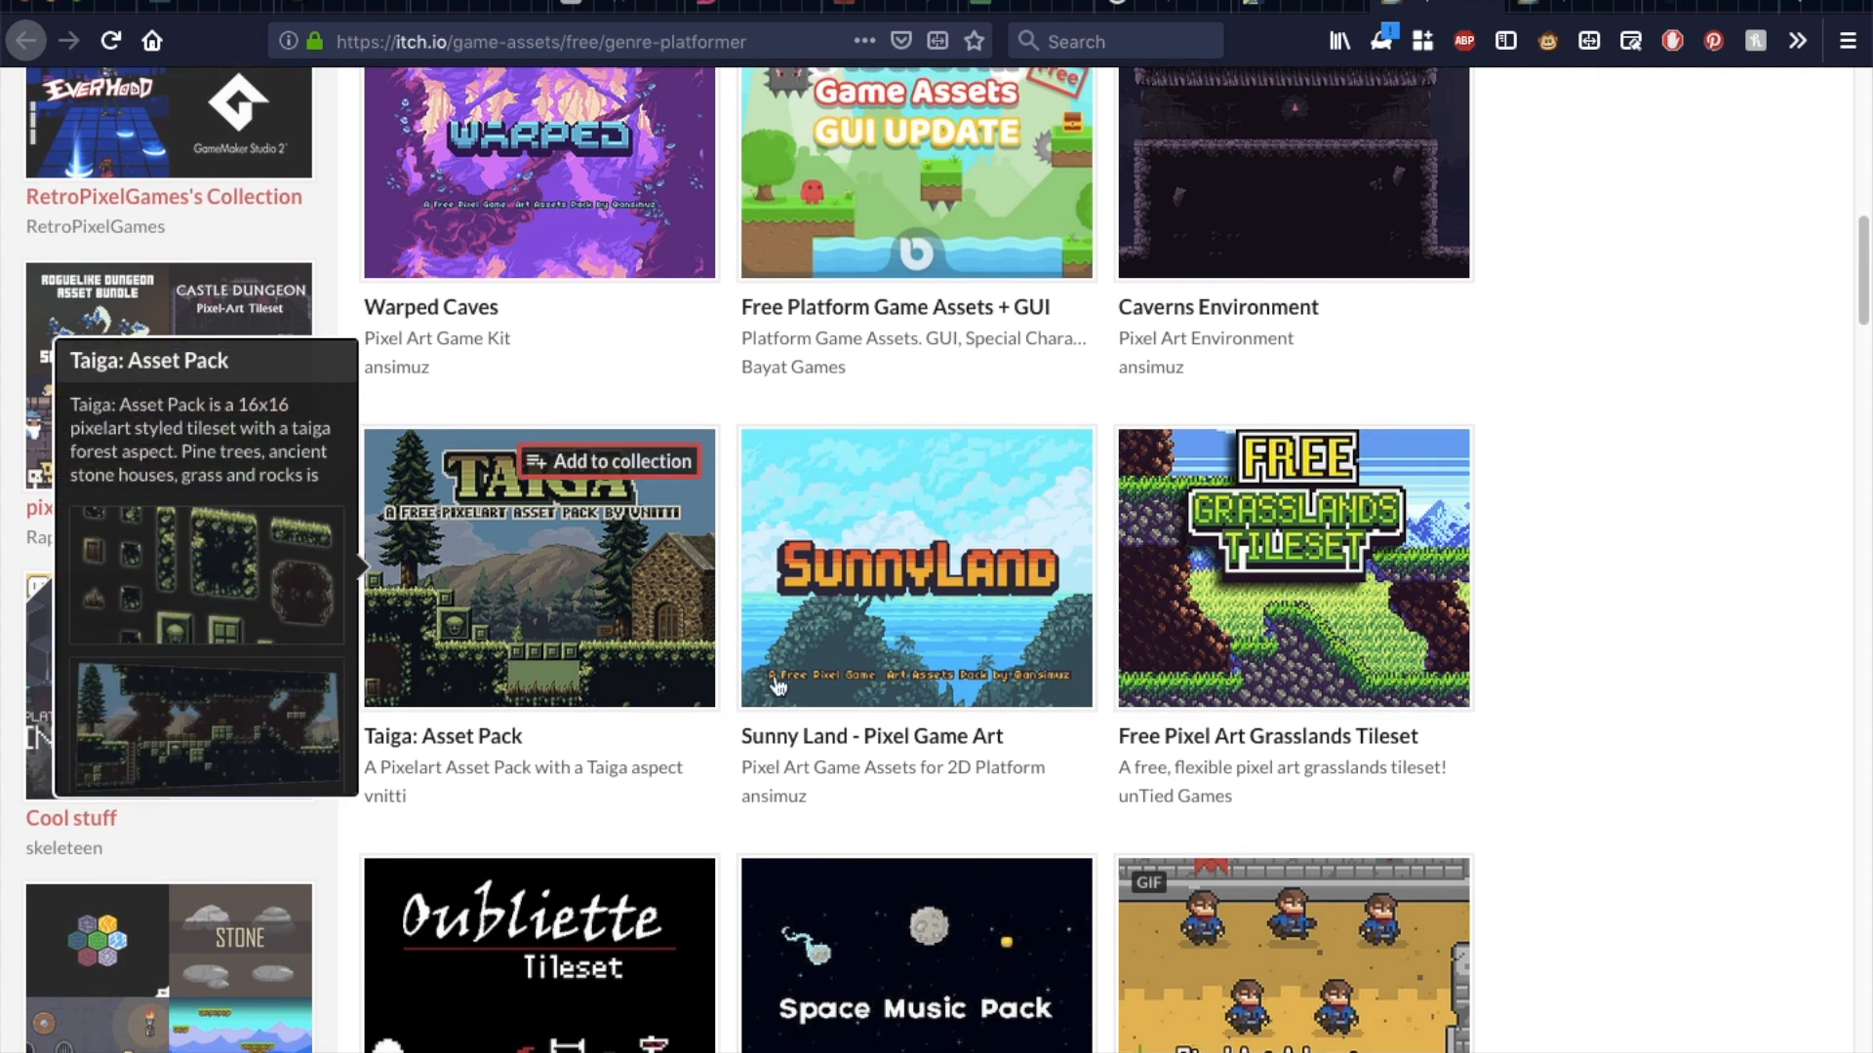
{"action": "scroll", "coordinate": [772, 712], "scroll_direction": "down", "scroll_amount": 8}
{"action": "scroll", "coordinate": [1329, 719], "scroll_direction": "down", "scroll_amount": 10}
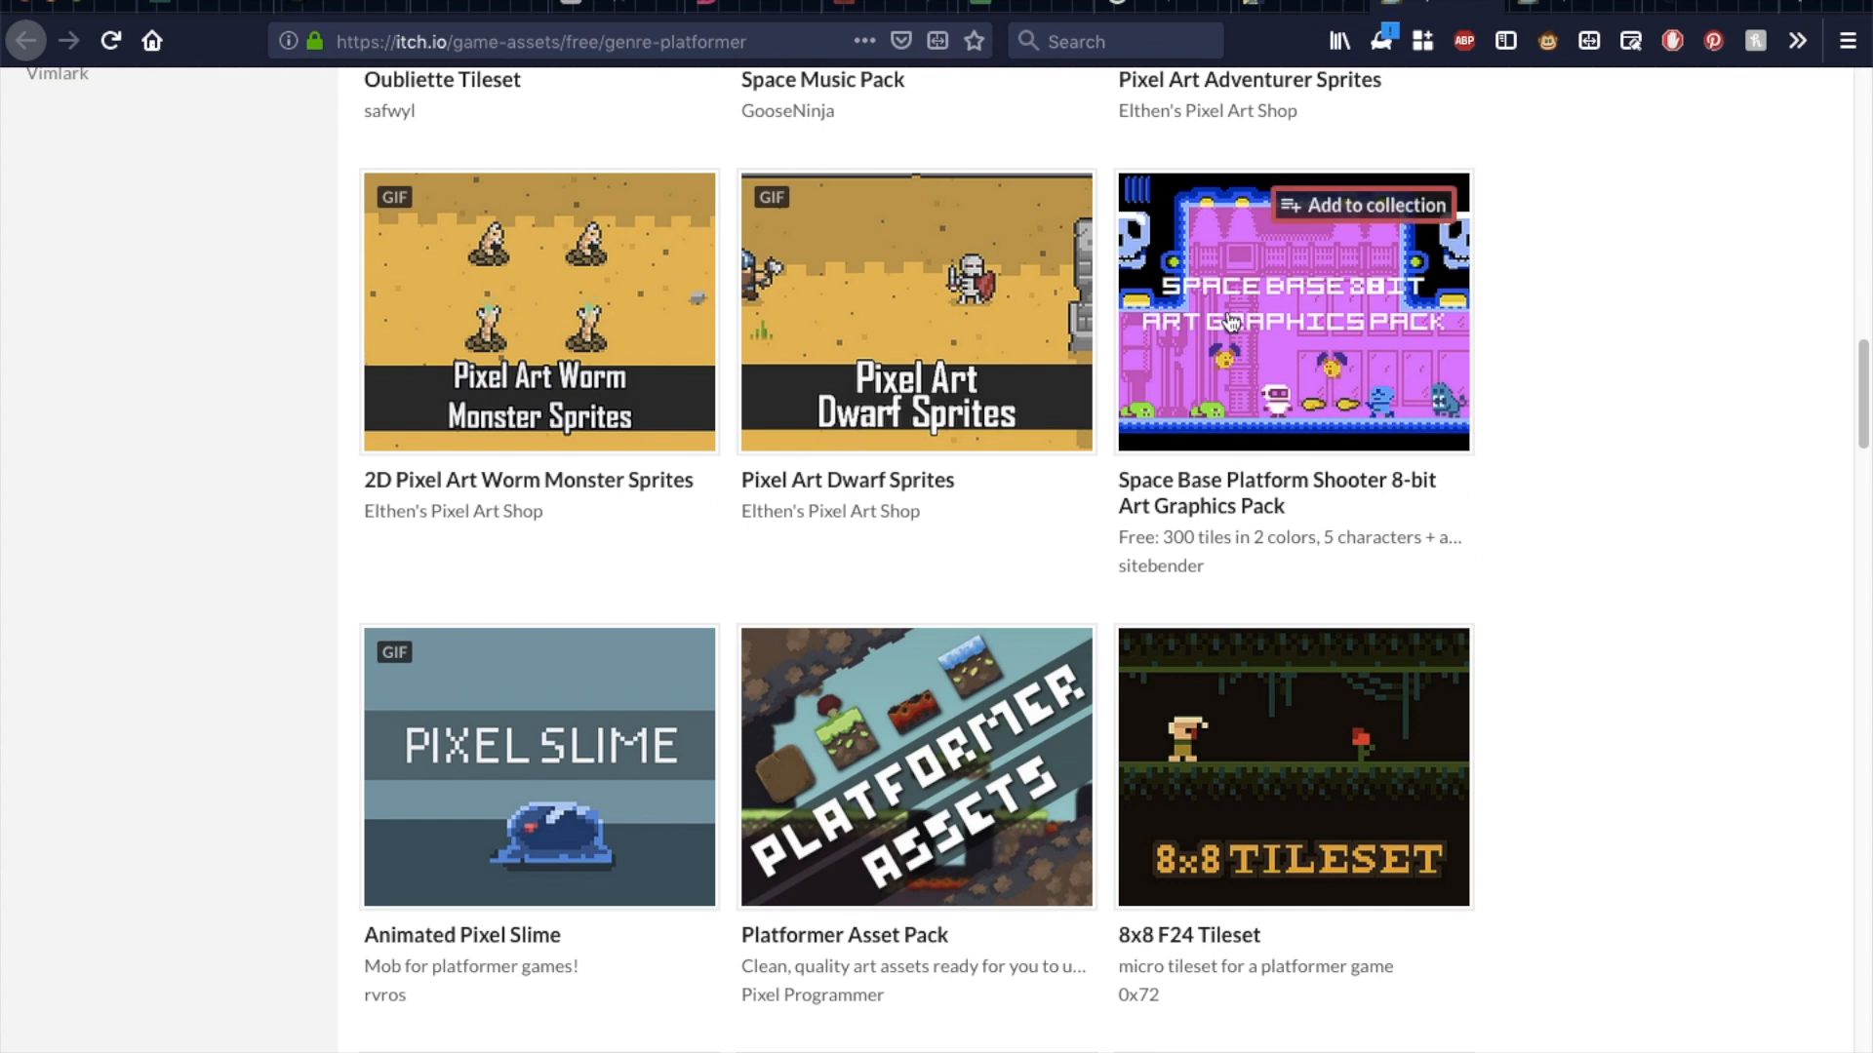
{"action": "scroll", "coordinate": [1619, 732], "scroll_direction": "down", "scroll_amount": 1}
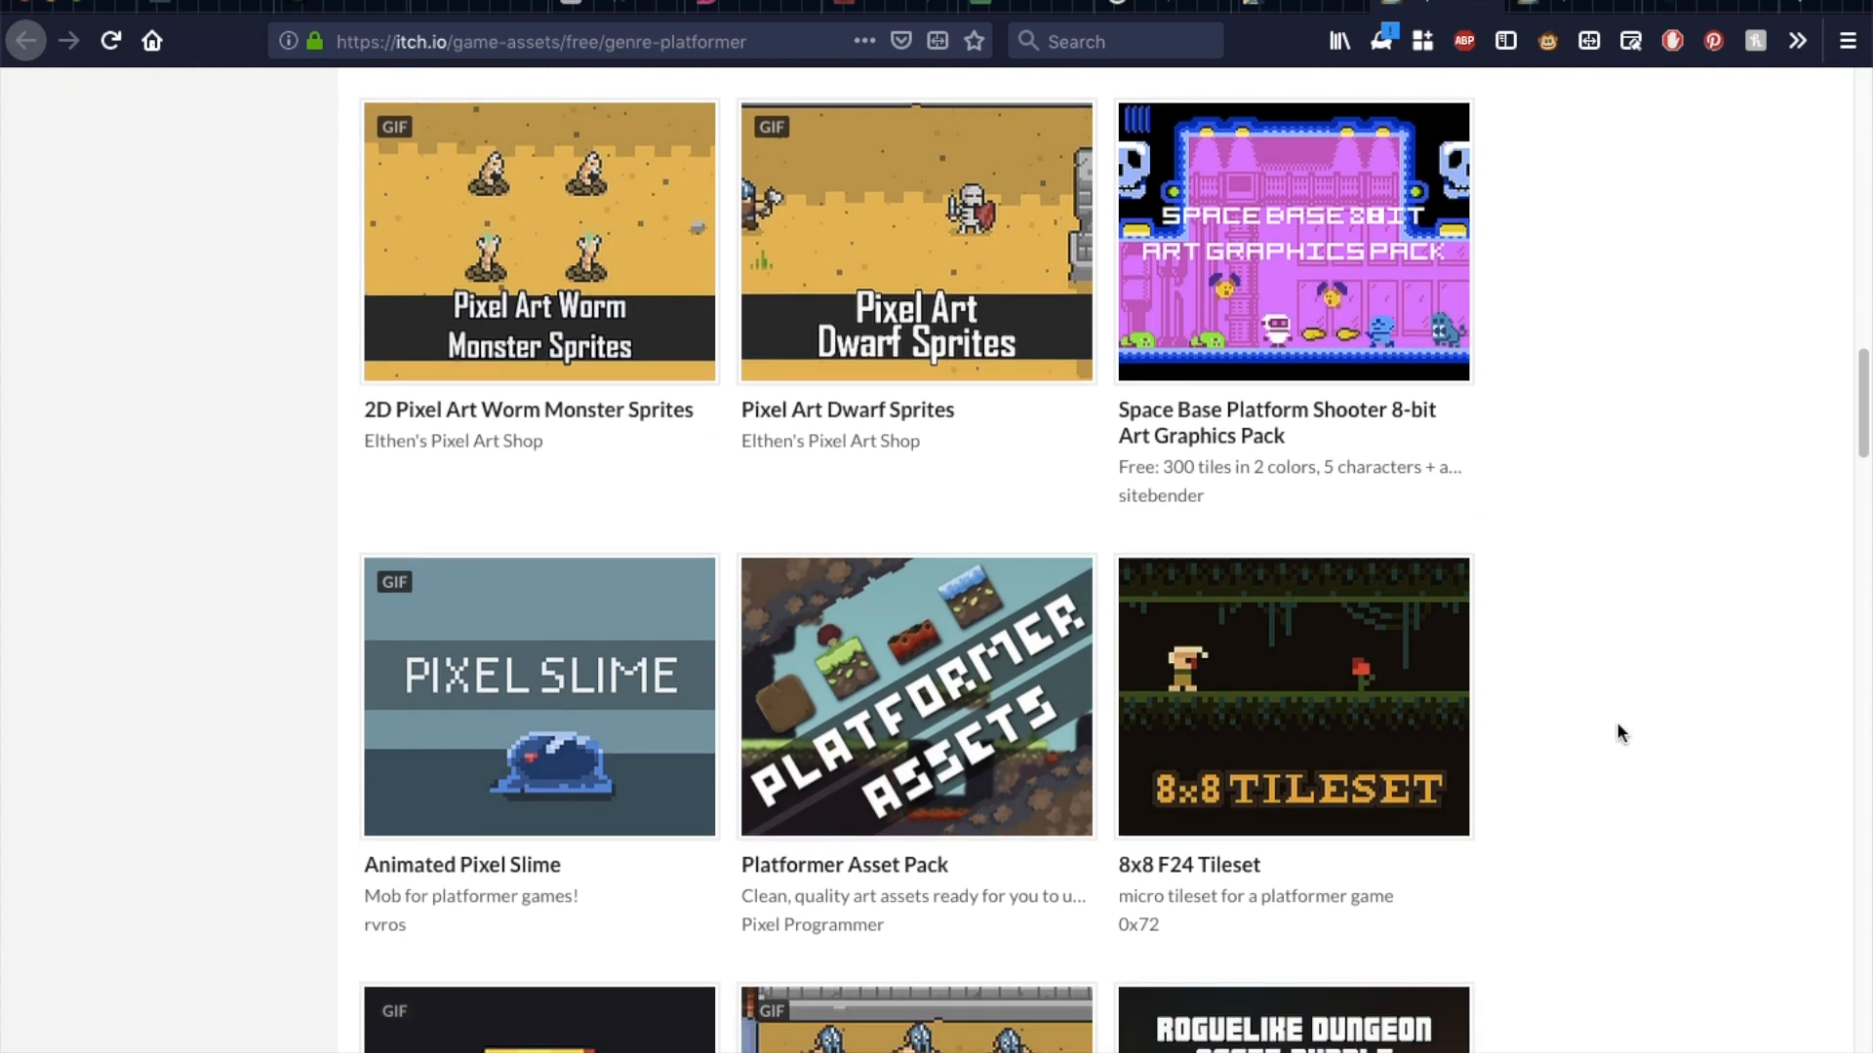
{"action": "scroll", "coordinate": [1617, 732], "scroll_direction": "up", "scroll_amount": 20}
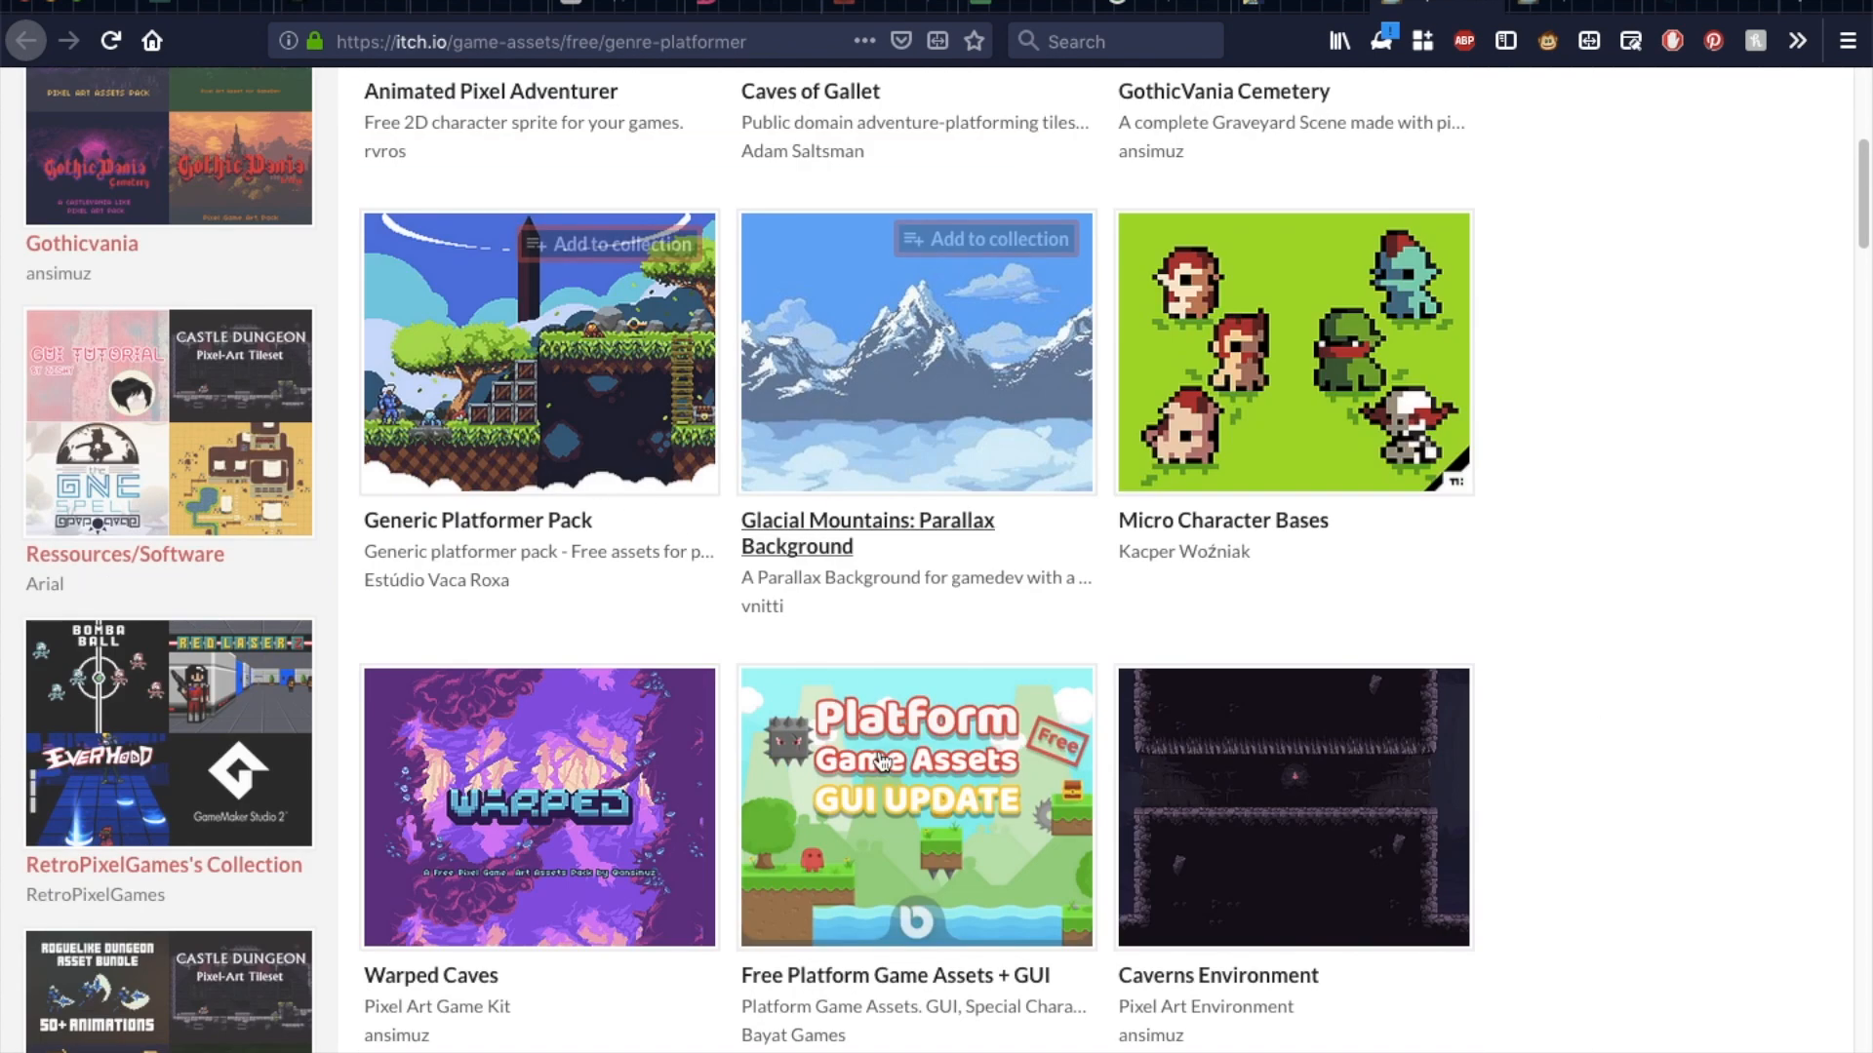
{"action": "mouse_move", "coordinate": [811, 786]}
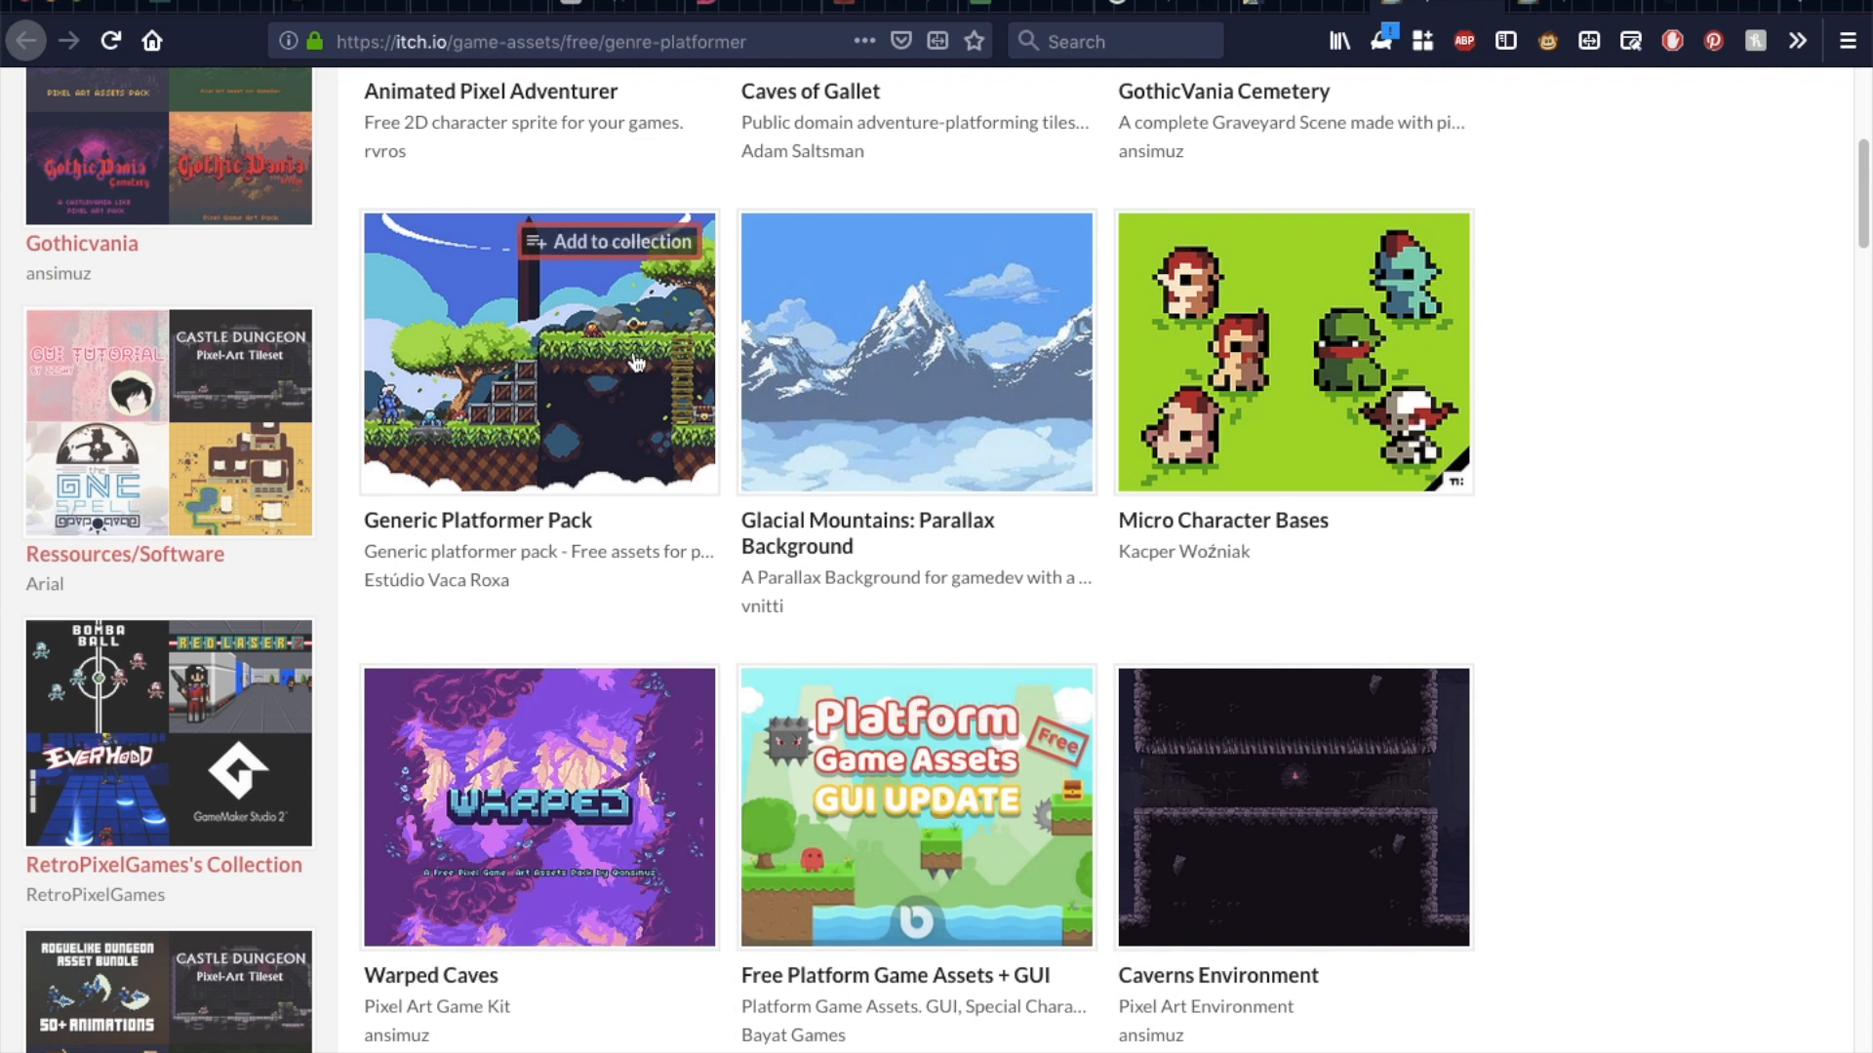
{"action": "scroll", "coordinate": [634, 370], "scroll_direction": "up", "scroll_amount": 3}
{"action": "scroll", "coordinate": [1531, 430], "scroll_direction": "up", "scroll_amount": 3}
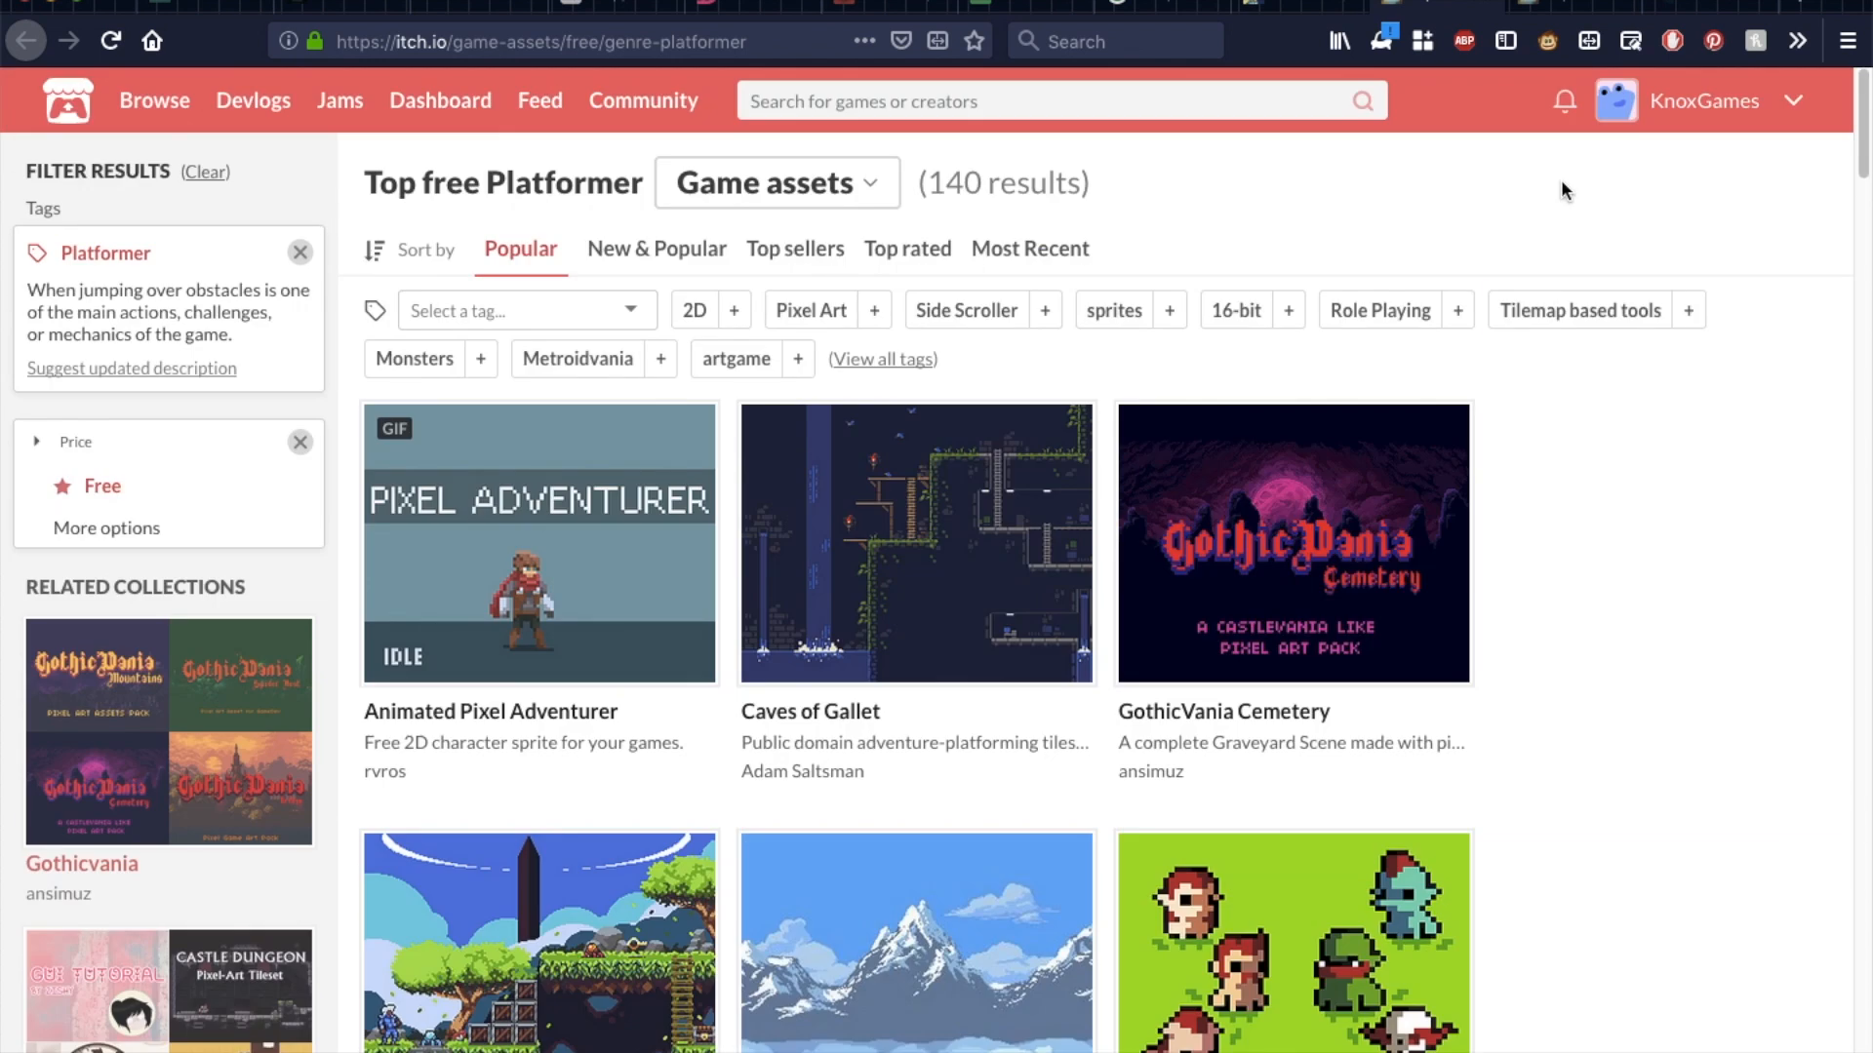
Browse the collected art in OpenGameArt's Platformer/Sidescroller Tiles and Backgrounds collection
{"action": "left_click", "coordinate": [1301, 4]}
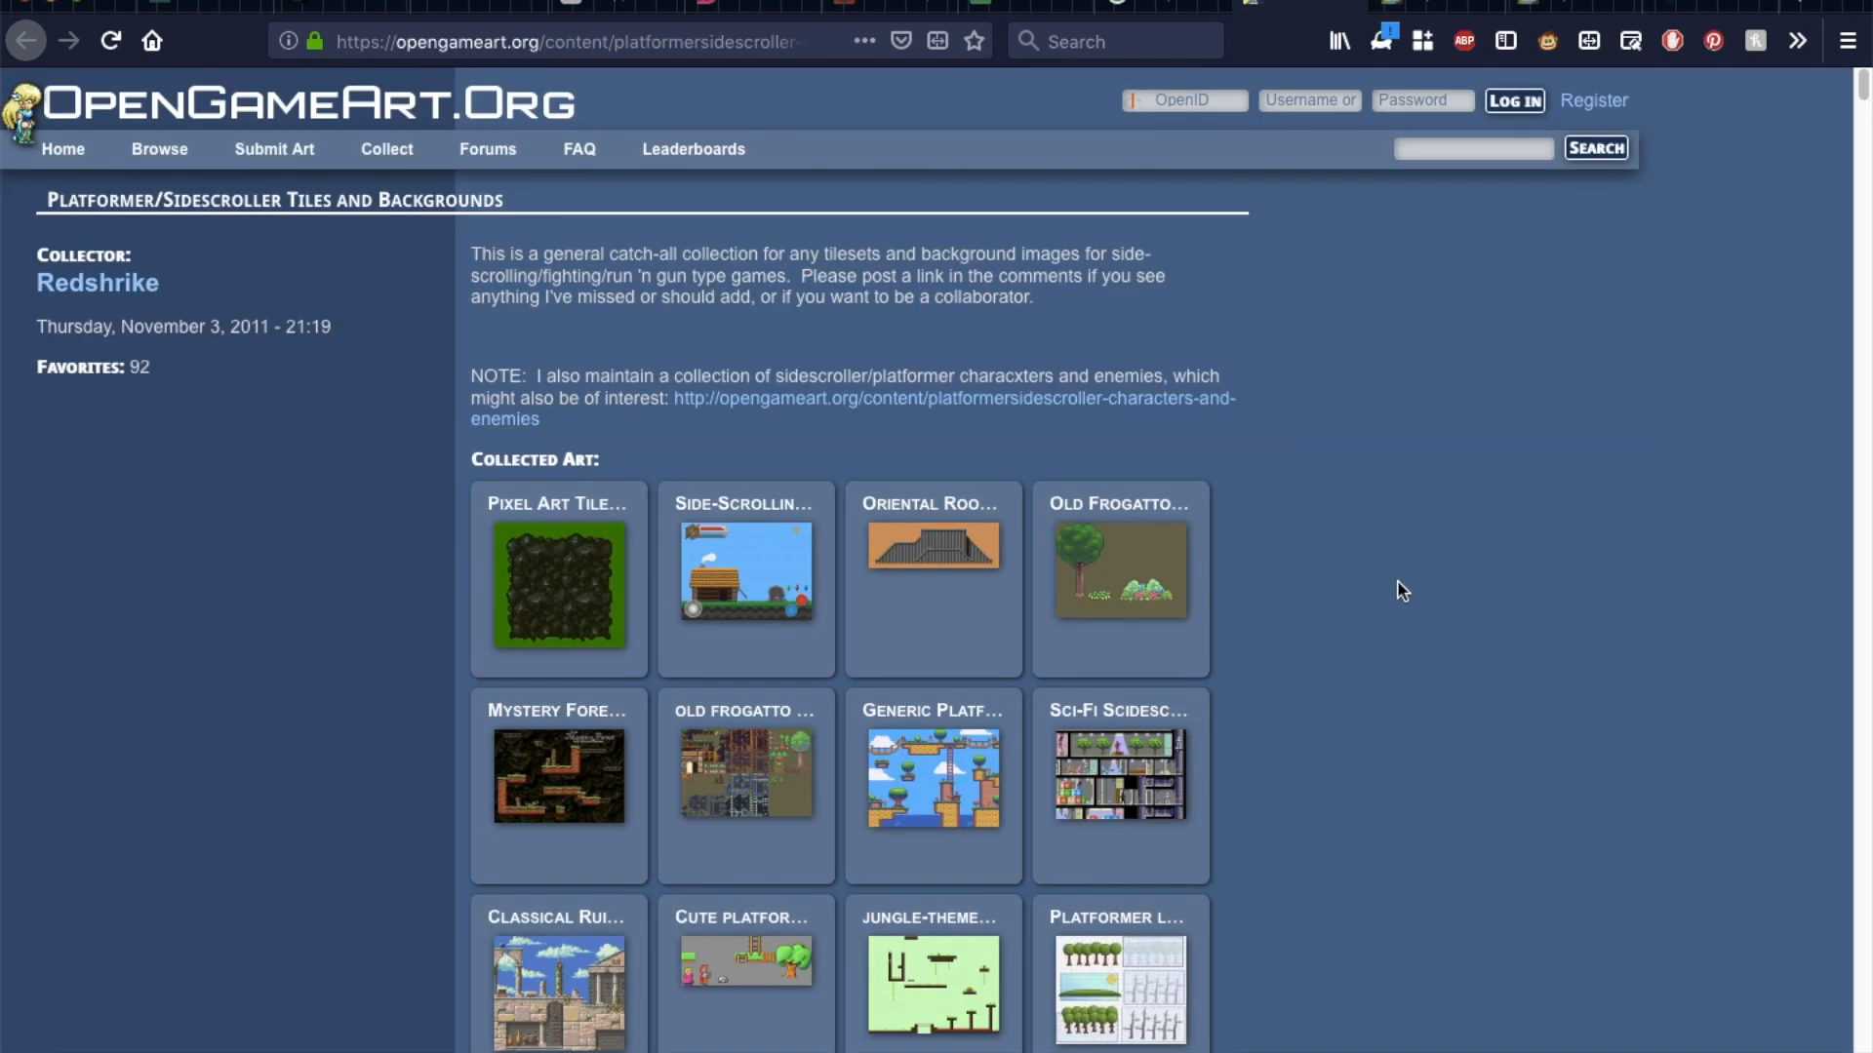
{"action": "scroll", "coordinate": [1411, 600], "scroll_direction": "down", "scroll_amount": 3}
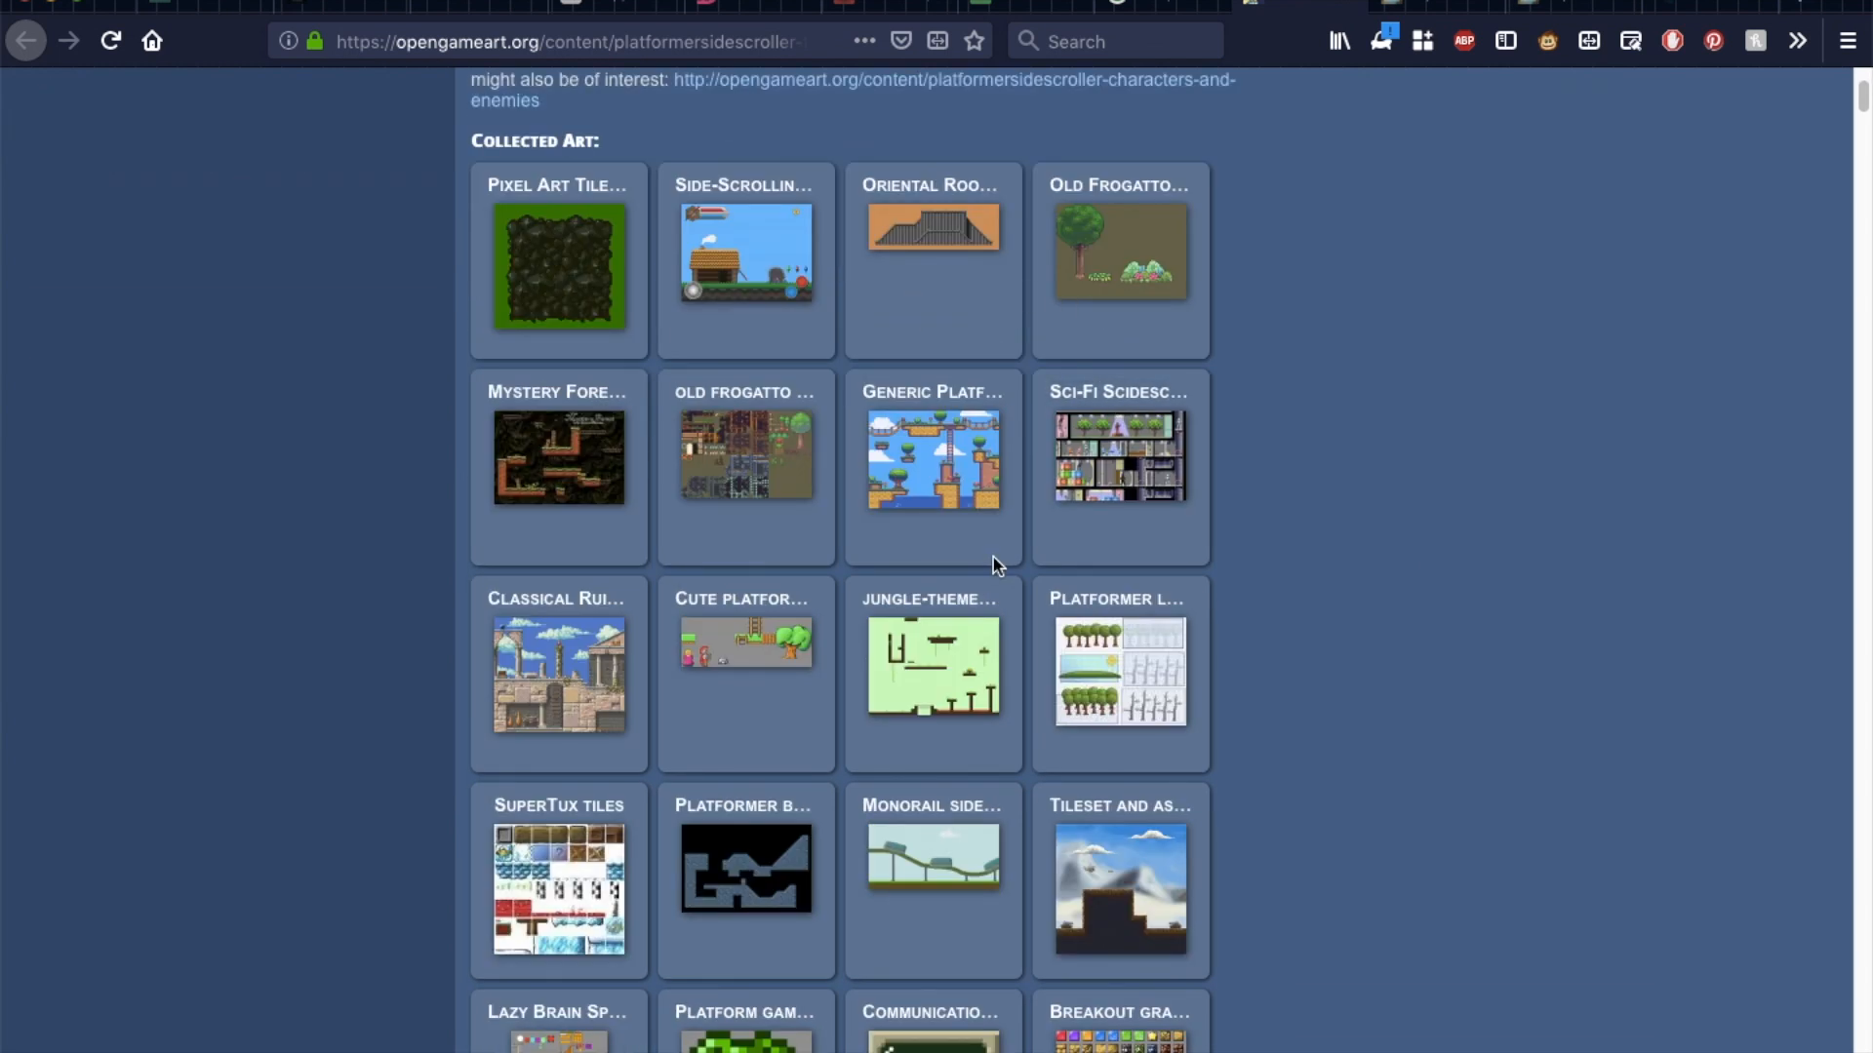
{"action": "scroll", "coordinate": [994, 560], "scroll_direction": "down", "scroll_amount": 4}
{"action": "scroll", "coordinate": [1262, 574], "scroll_direction": "down", "scroll_amount": 4}
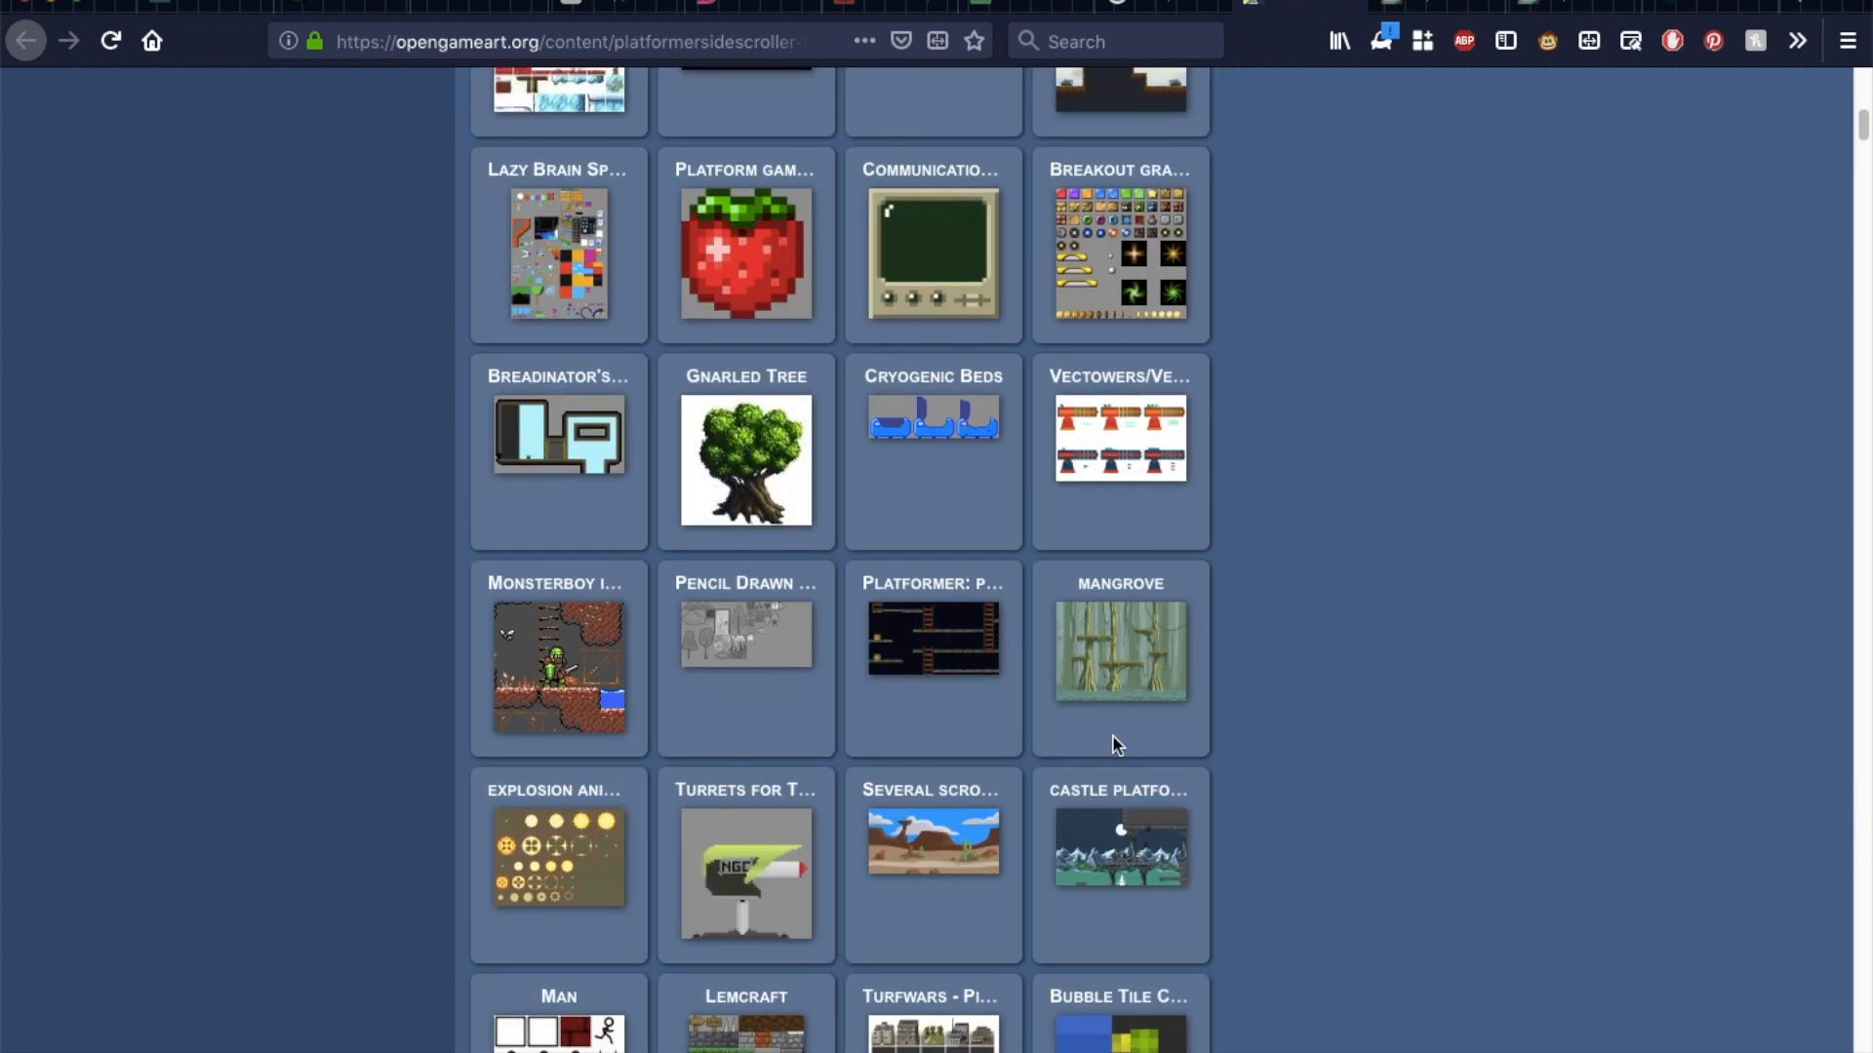
{"action": "scroll", "coordinate": [1115, 749], "scroll_direction": "down", "scroll_amount": 3}
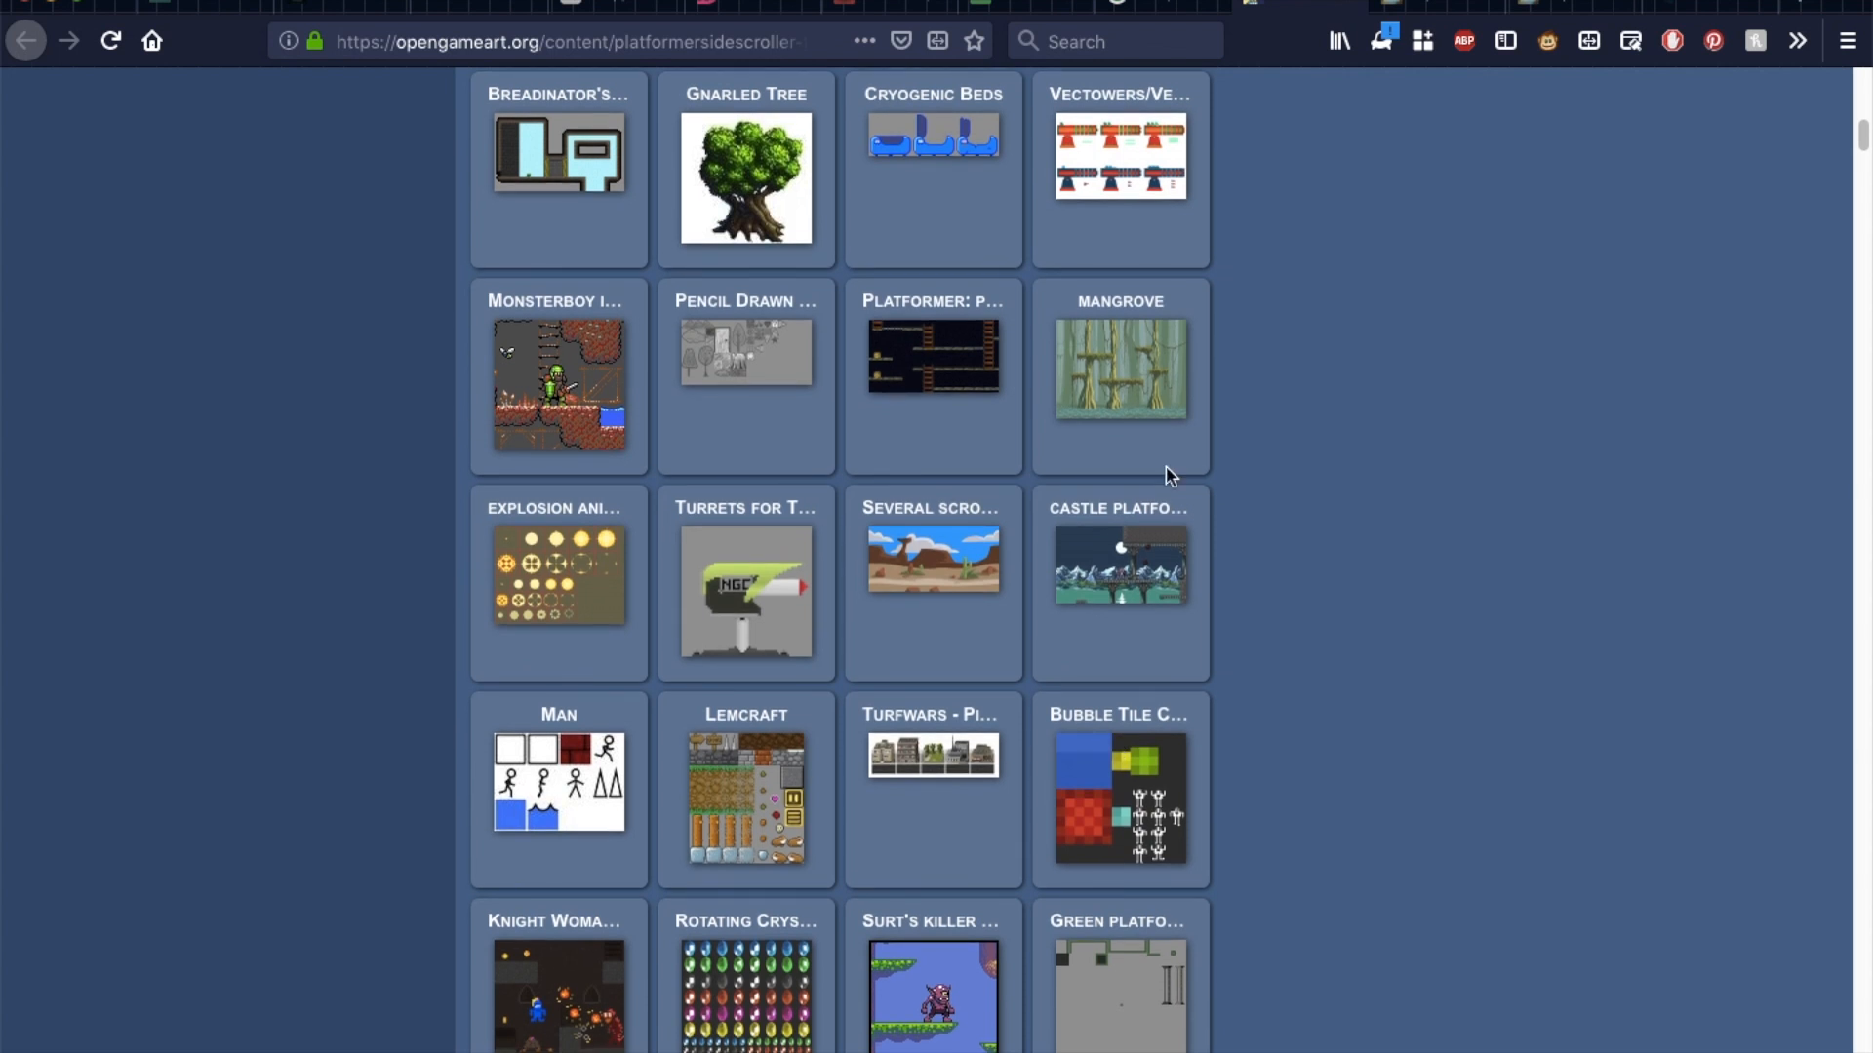
In the Game Design classwork, expand the Core Skills Videos assignment to view its linked videos
{"action": "left_click", "coordinate": [1702, 18]}
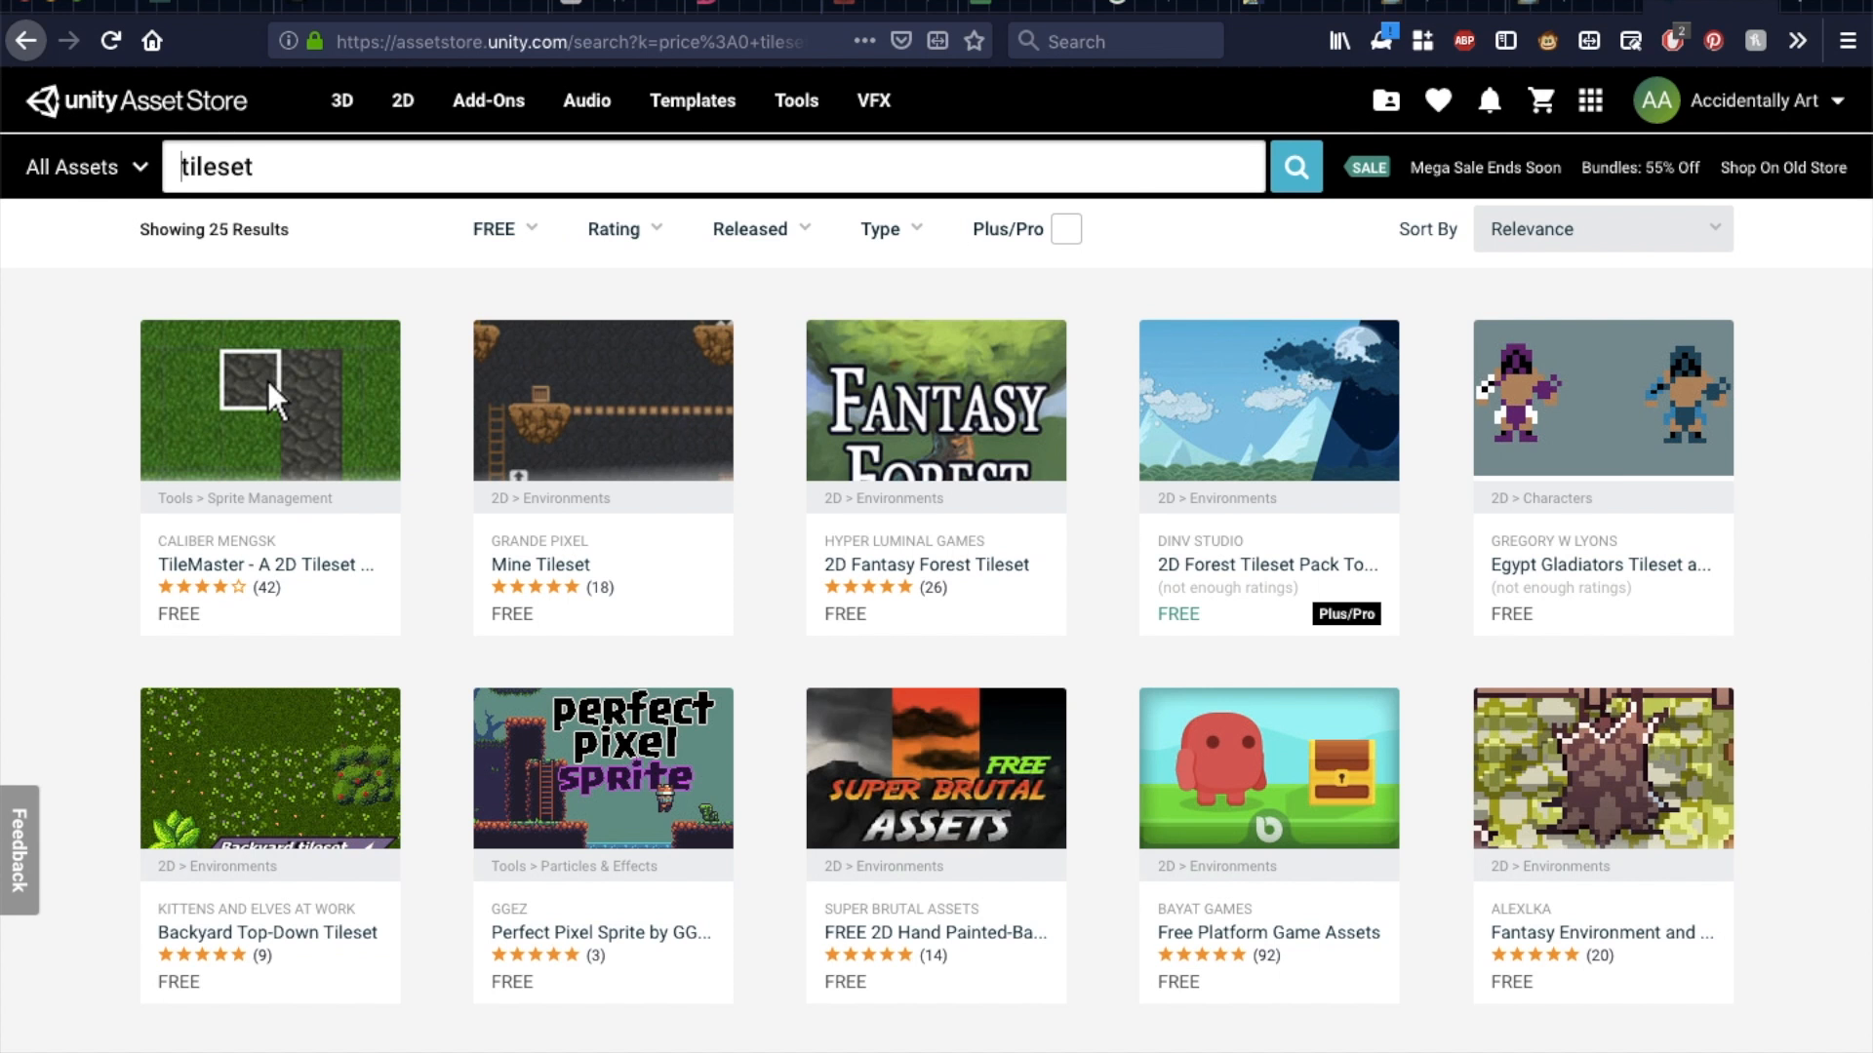
{"action": "left_click", "coordinate": [199, 6]}
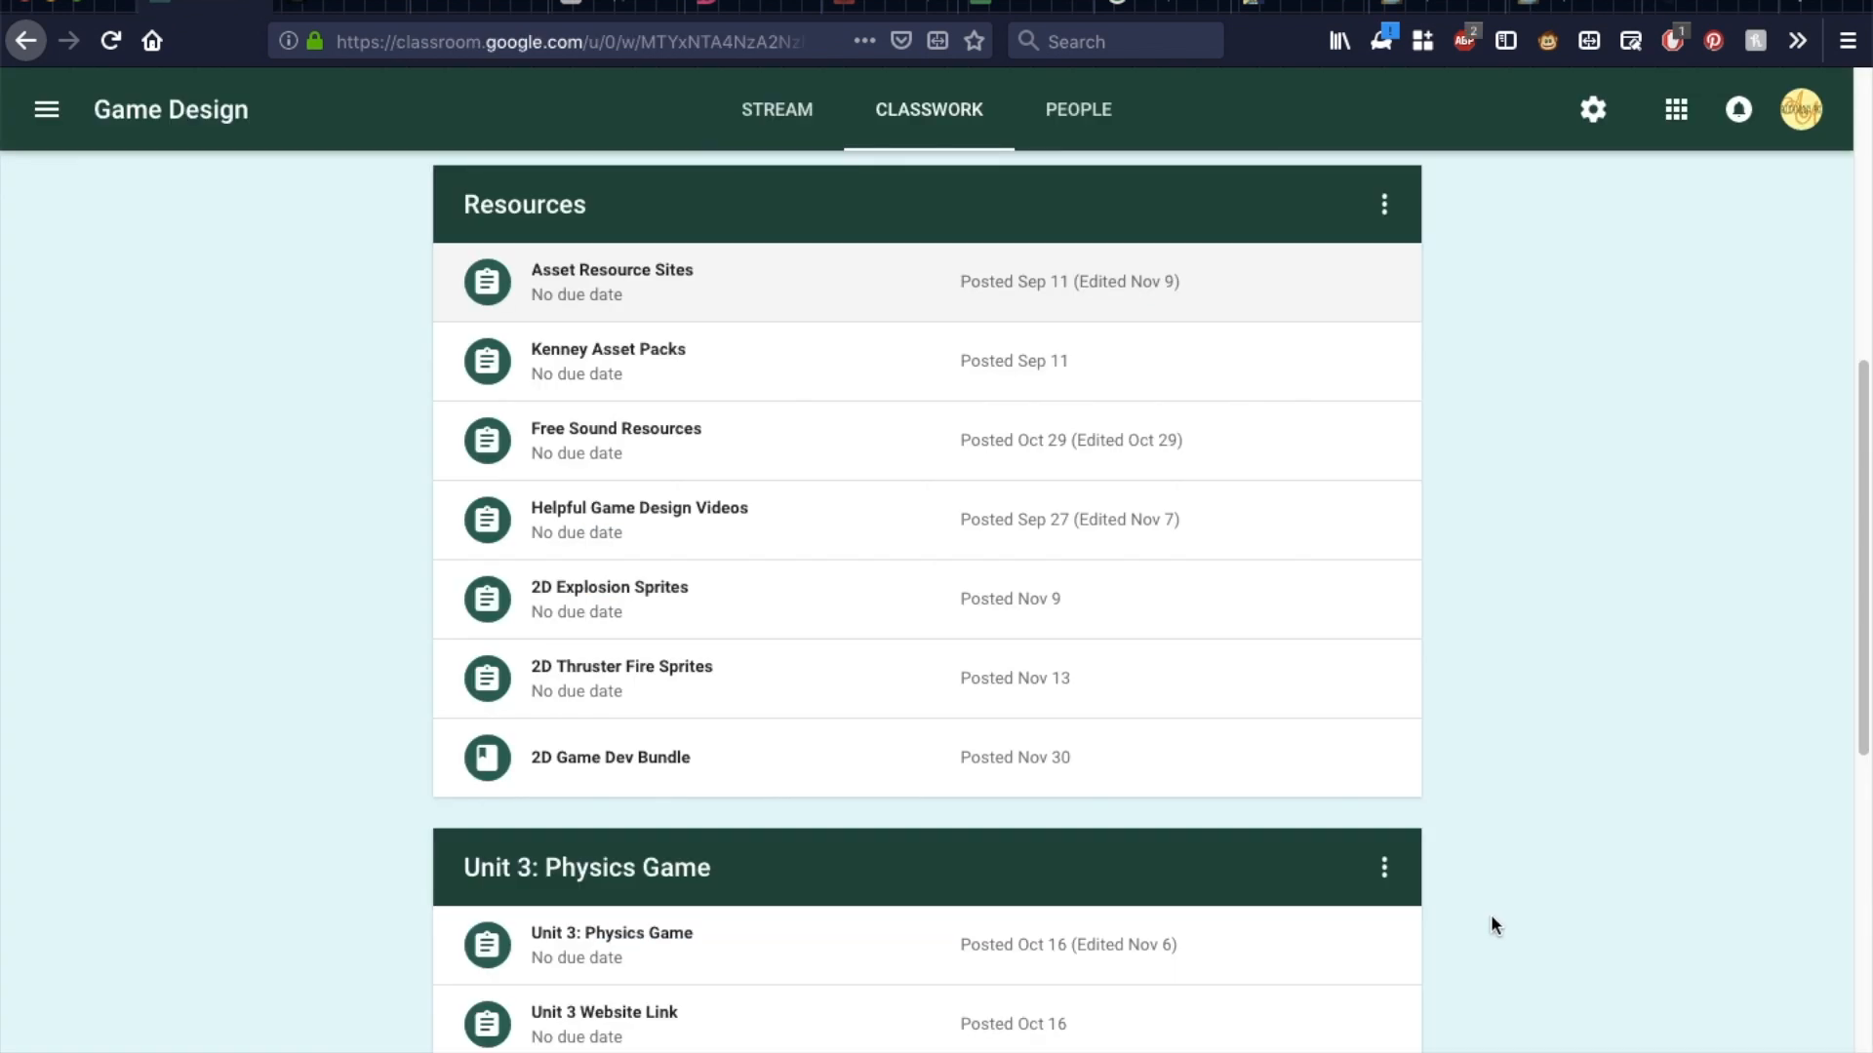
{"action": "scroll", "coordinate": [1557, 845], "scroll_direction": "up", "scroll_amount": 6}
{"action": "scroll", "coordinate": [1558, 839], "scroll_direction": "up", "scroll_amount": 1}
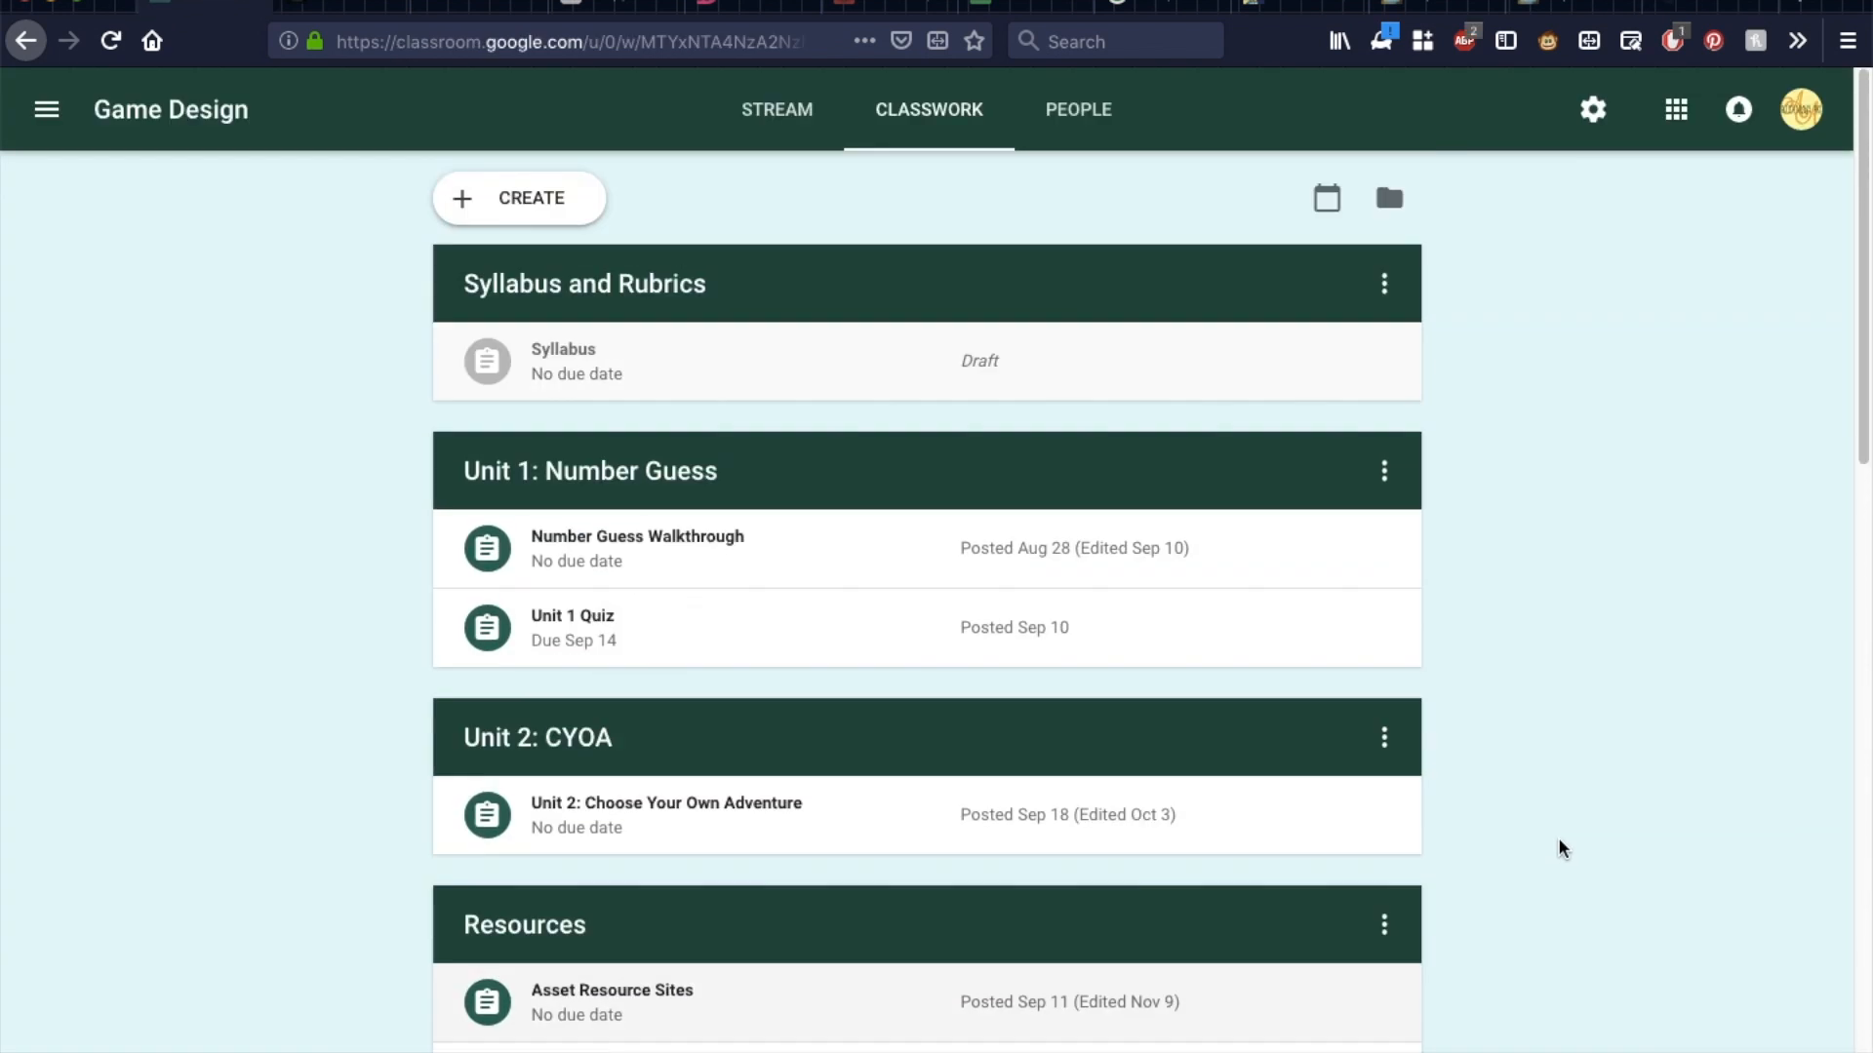
{"action": "scroll", "coordinate": [1565, 842], "scroll_direction": "down", "scroll_amount": 1}
{"action": "scroll", "coordinate": [1566, 849], "scroll_direction": "down", "scroll_amount": 10}
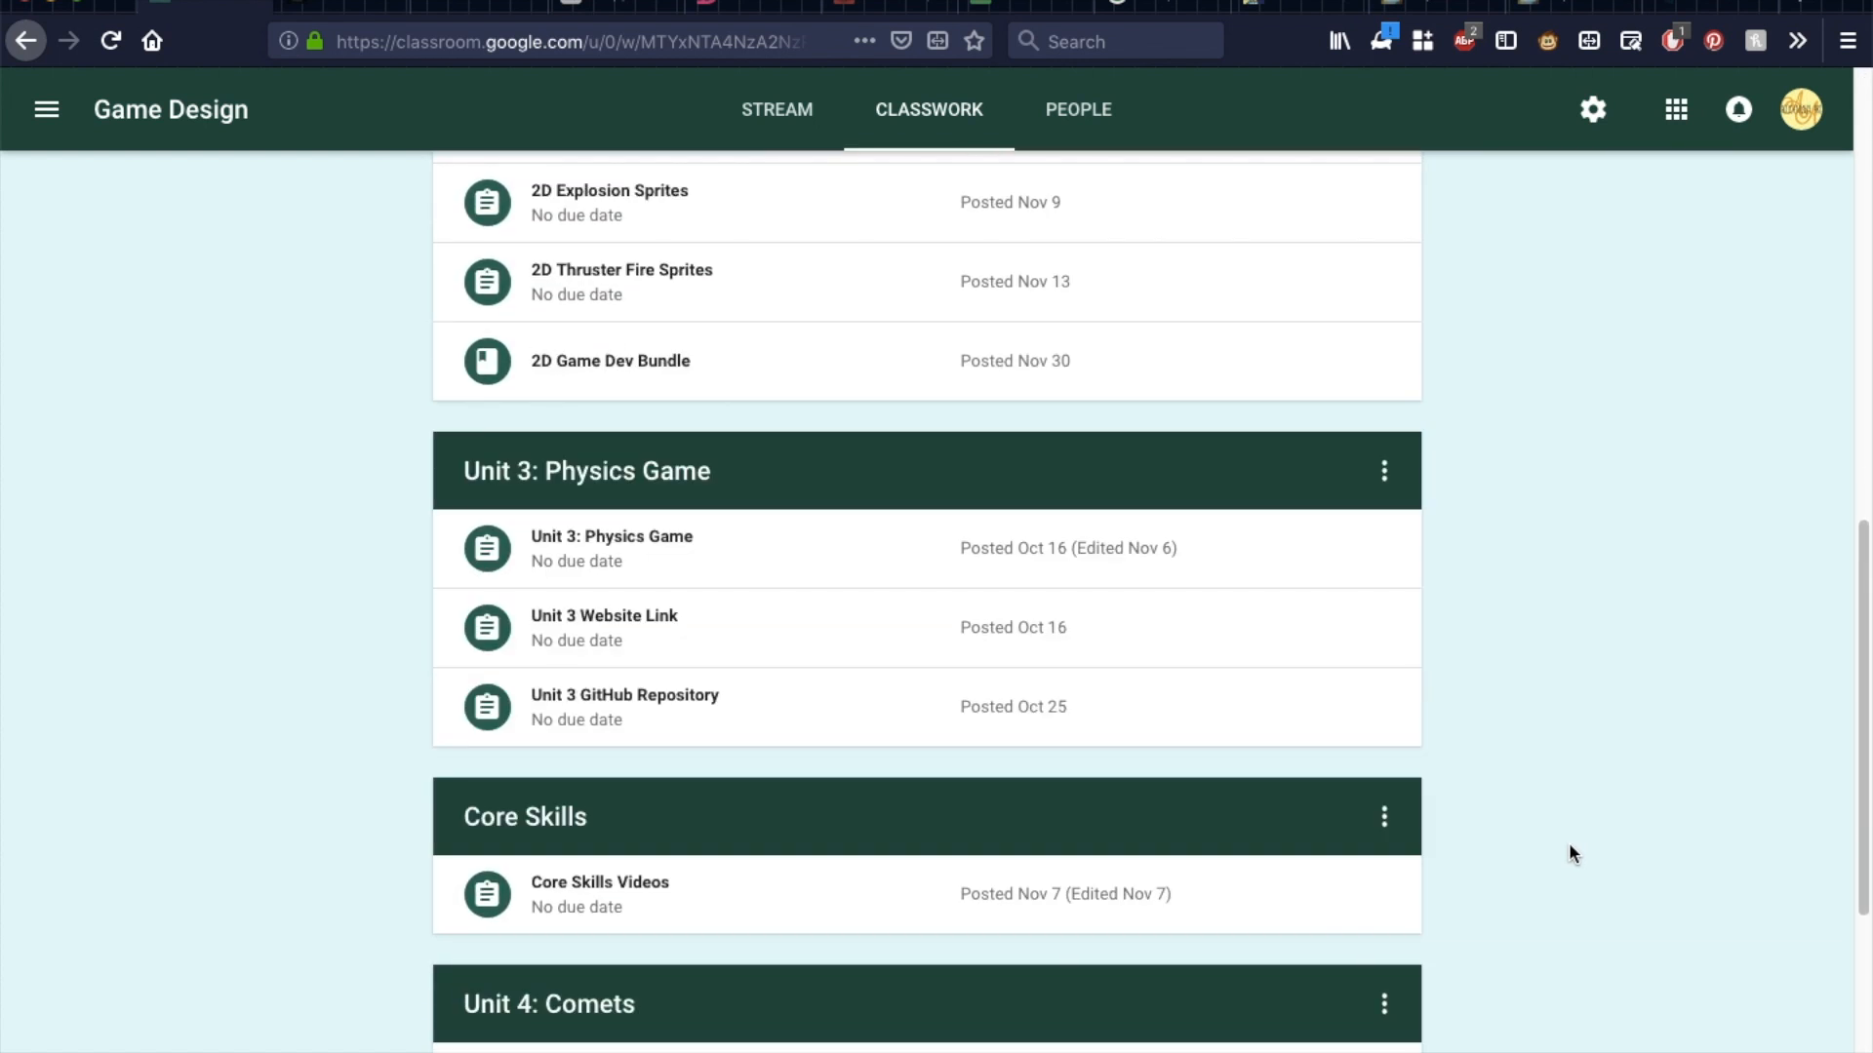
{"action": "scroll", "coordinate": [1569, 854], "scroll_direction": "down", "scroll_amount": 1}
{"action": "scroll", "coordinate": [1366, 839], "scroll_direction": "down", "scroll_amount": 1}
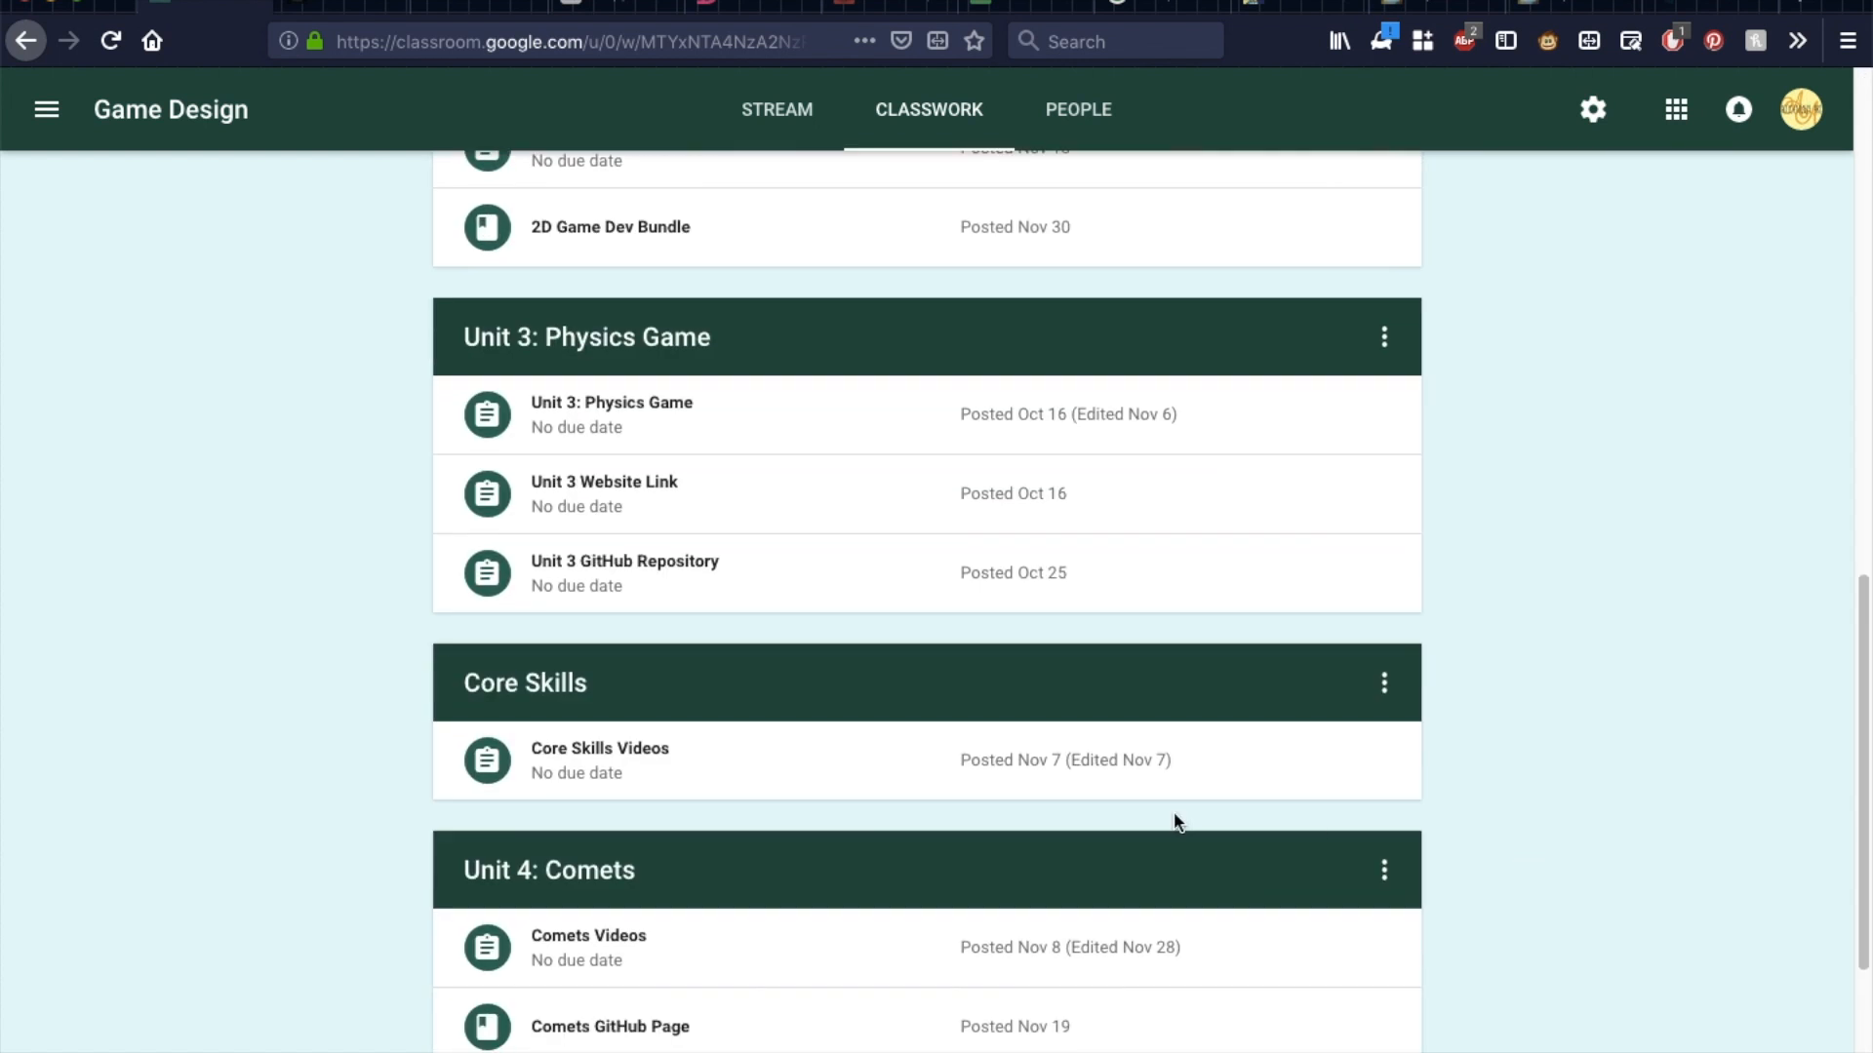
{"action": "left_click", "coordinate": [1120, 790]}
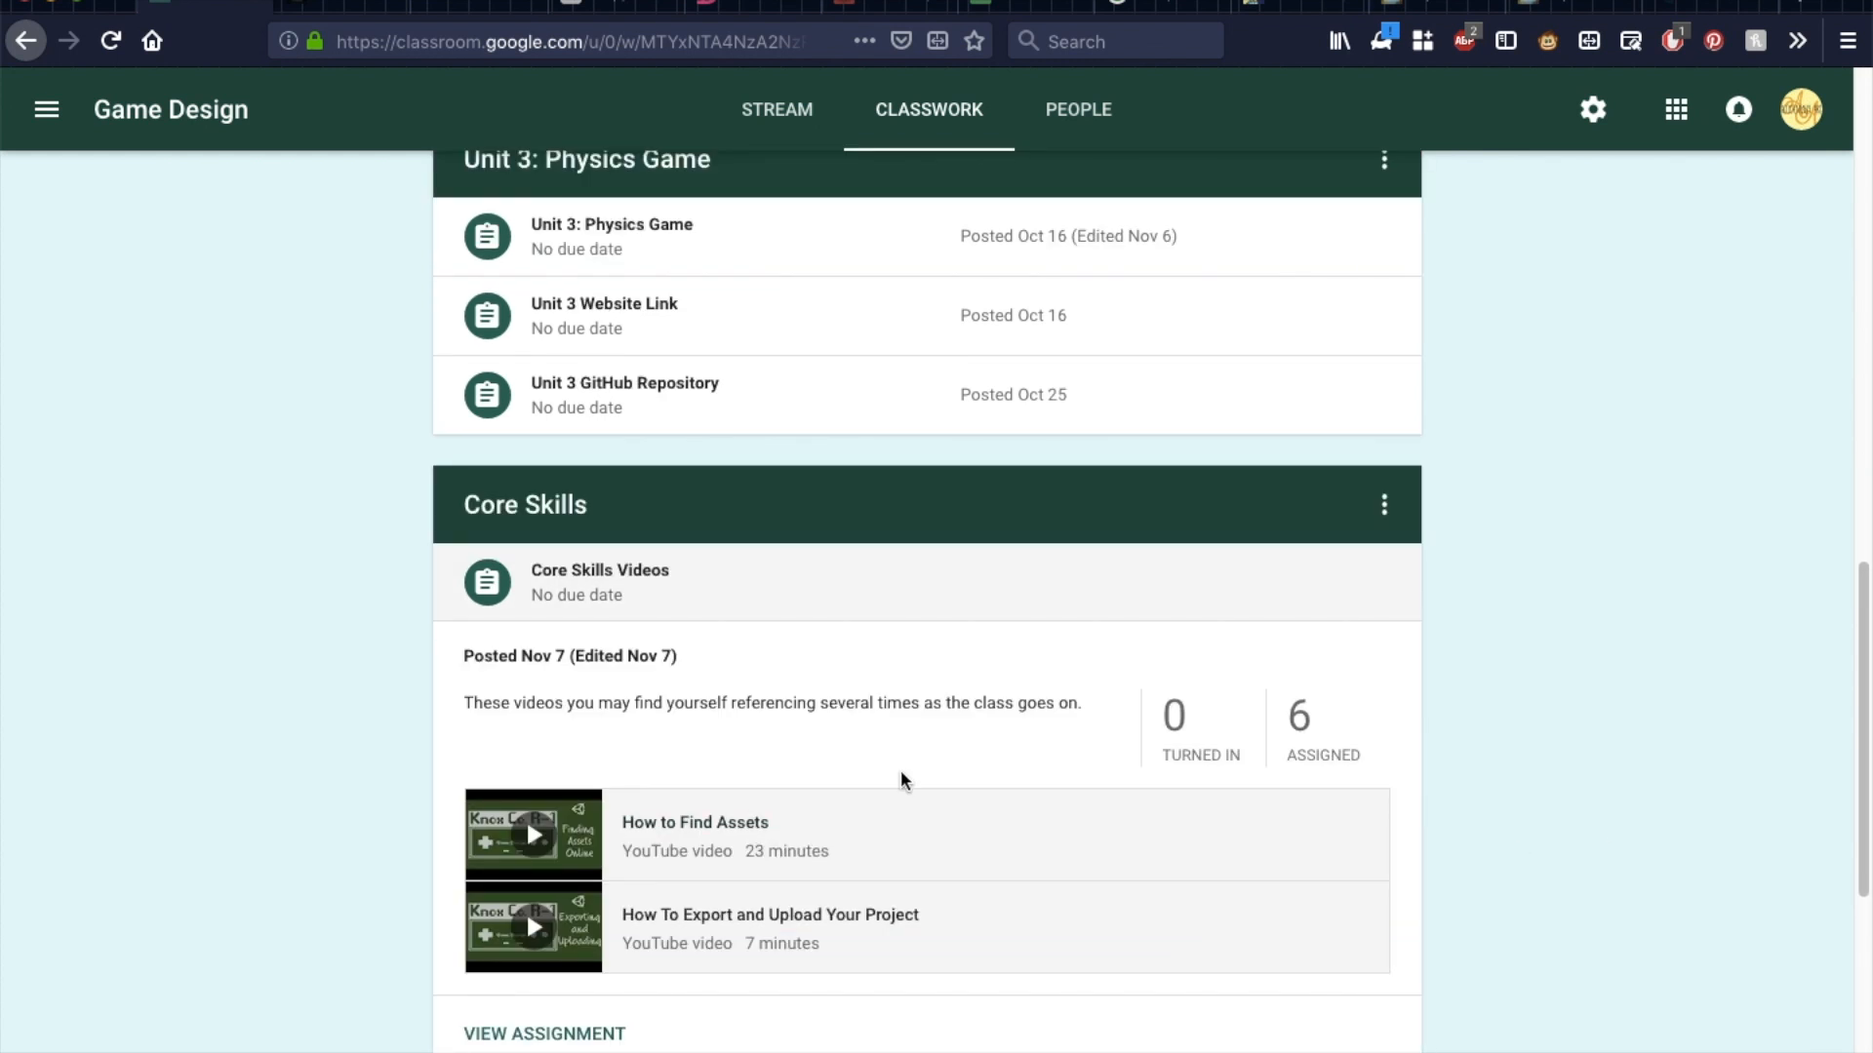
Return to the Unity Asset Store and browse the free results for "tileset"
{"action": "left_click", "coordinate": [1703, 8]}
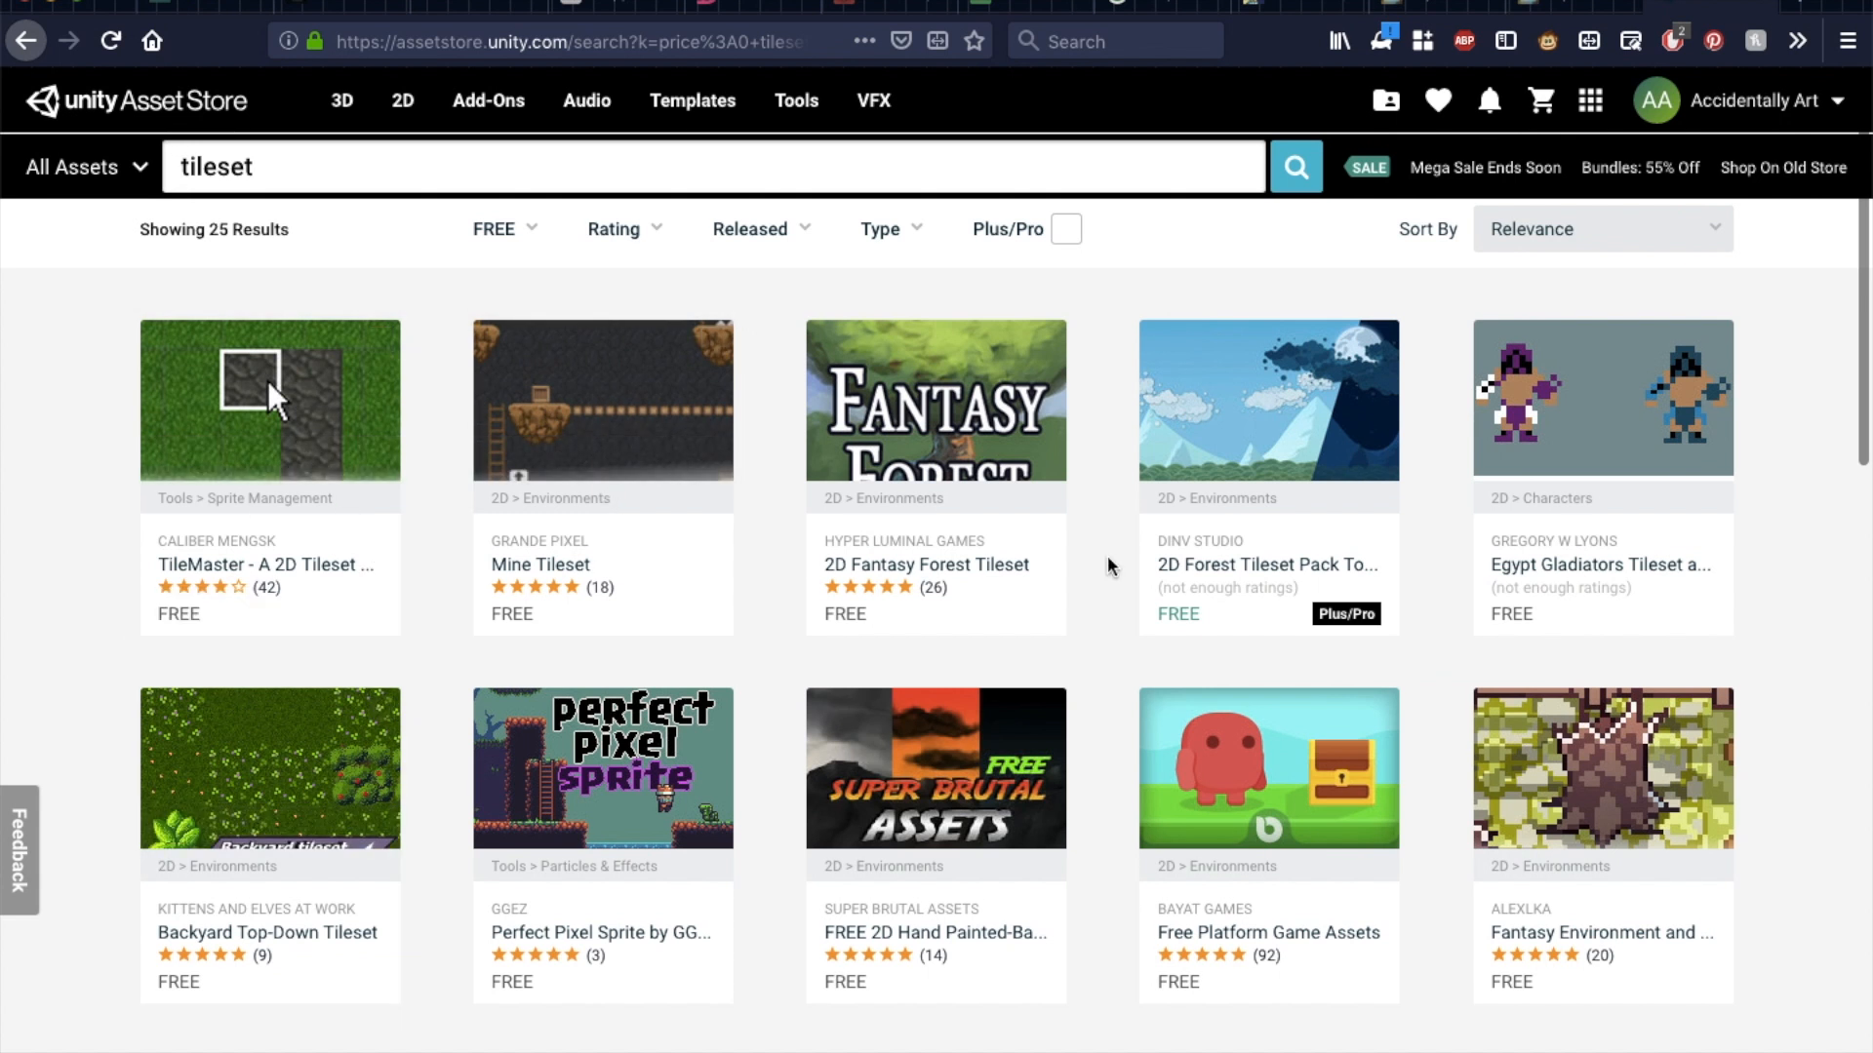
{"action": "mouse_move", "coordinate": [1143, 825]}
{"action": "scroll", "coordinate": [663, 585], "scroll_direction": "down", "scroll_amount": 3}
{"action": "scroll", "coordinate": [741, 566], "scroll_direction": "down", "scroll_amount": 2}
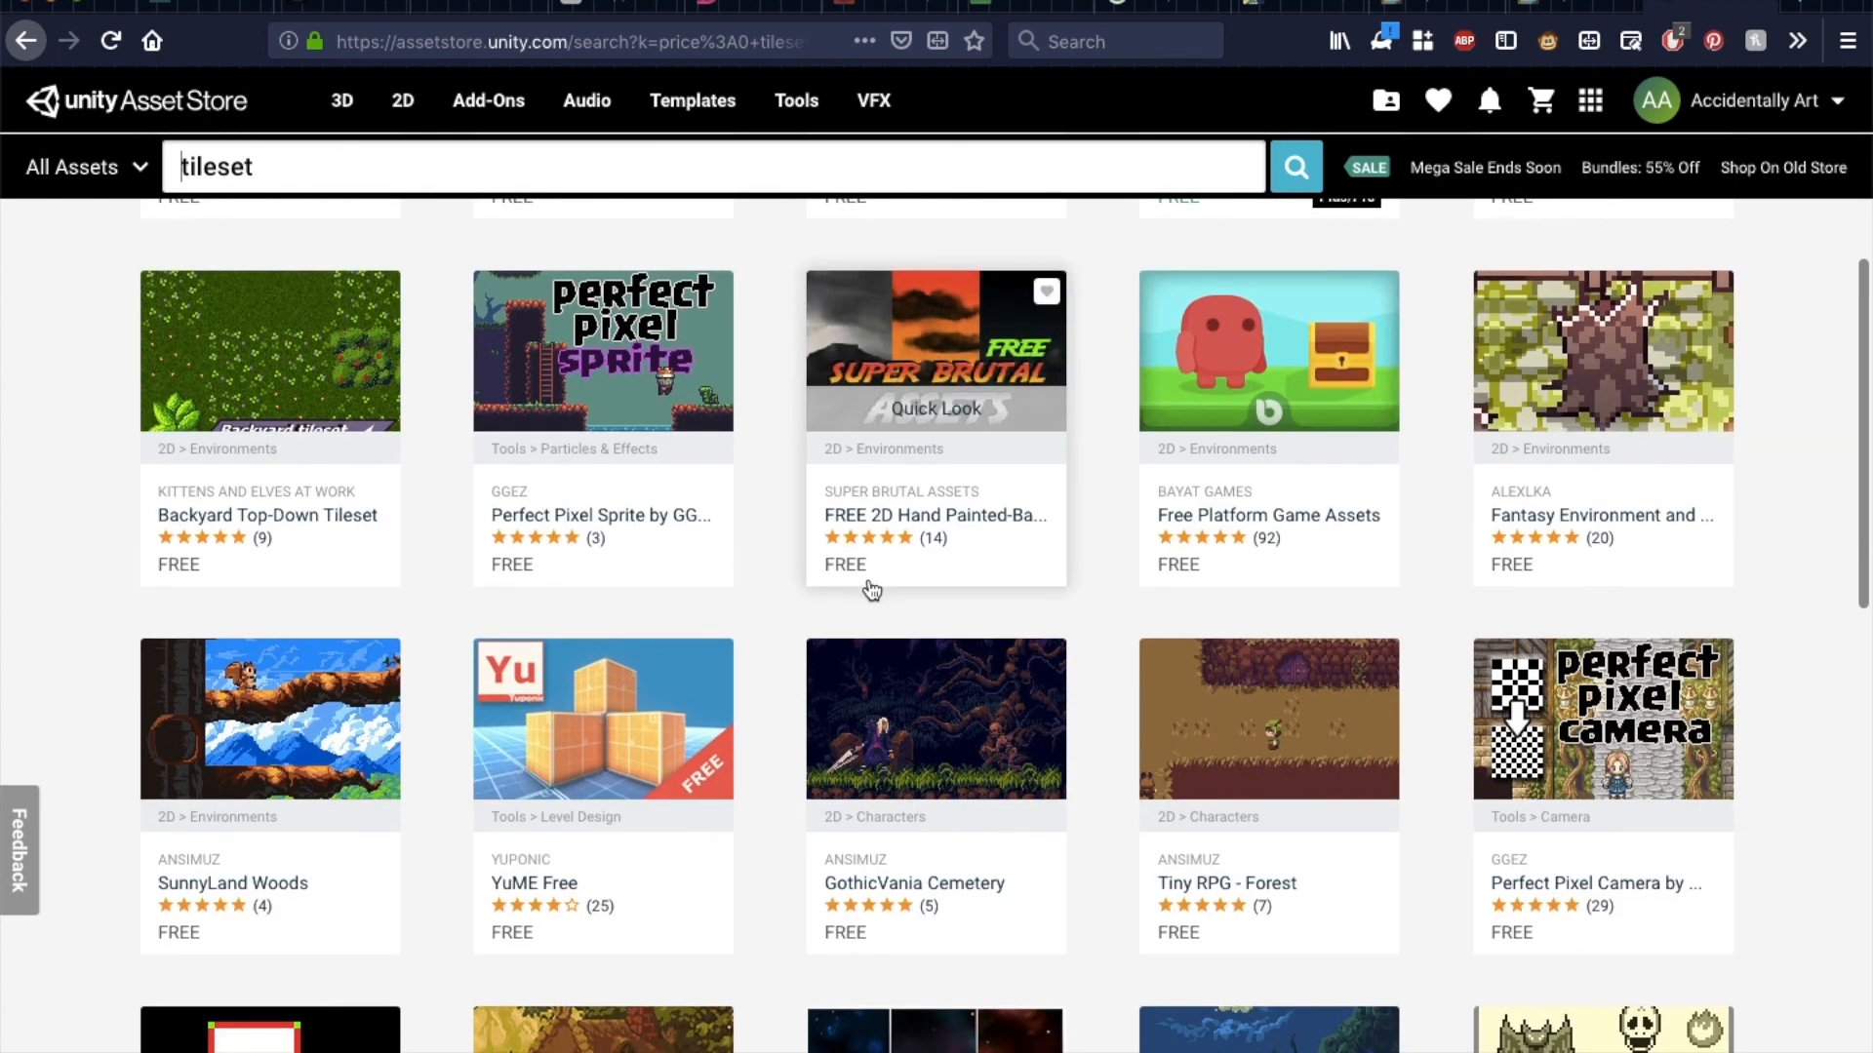
{"action": "scroll", "coordinate": [869, 585], "scroll_direction": "down", "scroll_amount": 1}
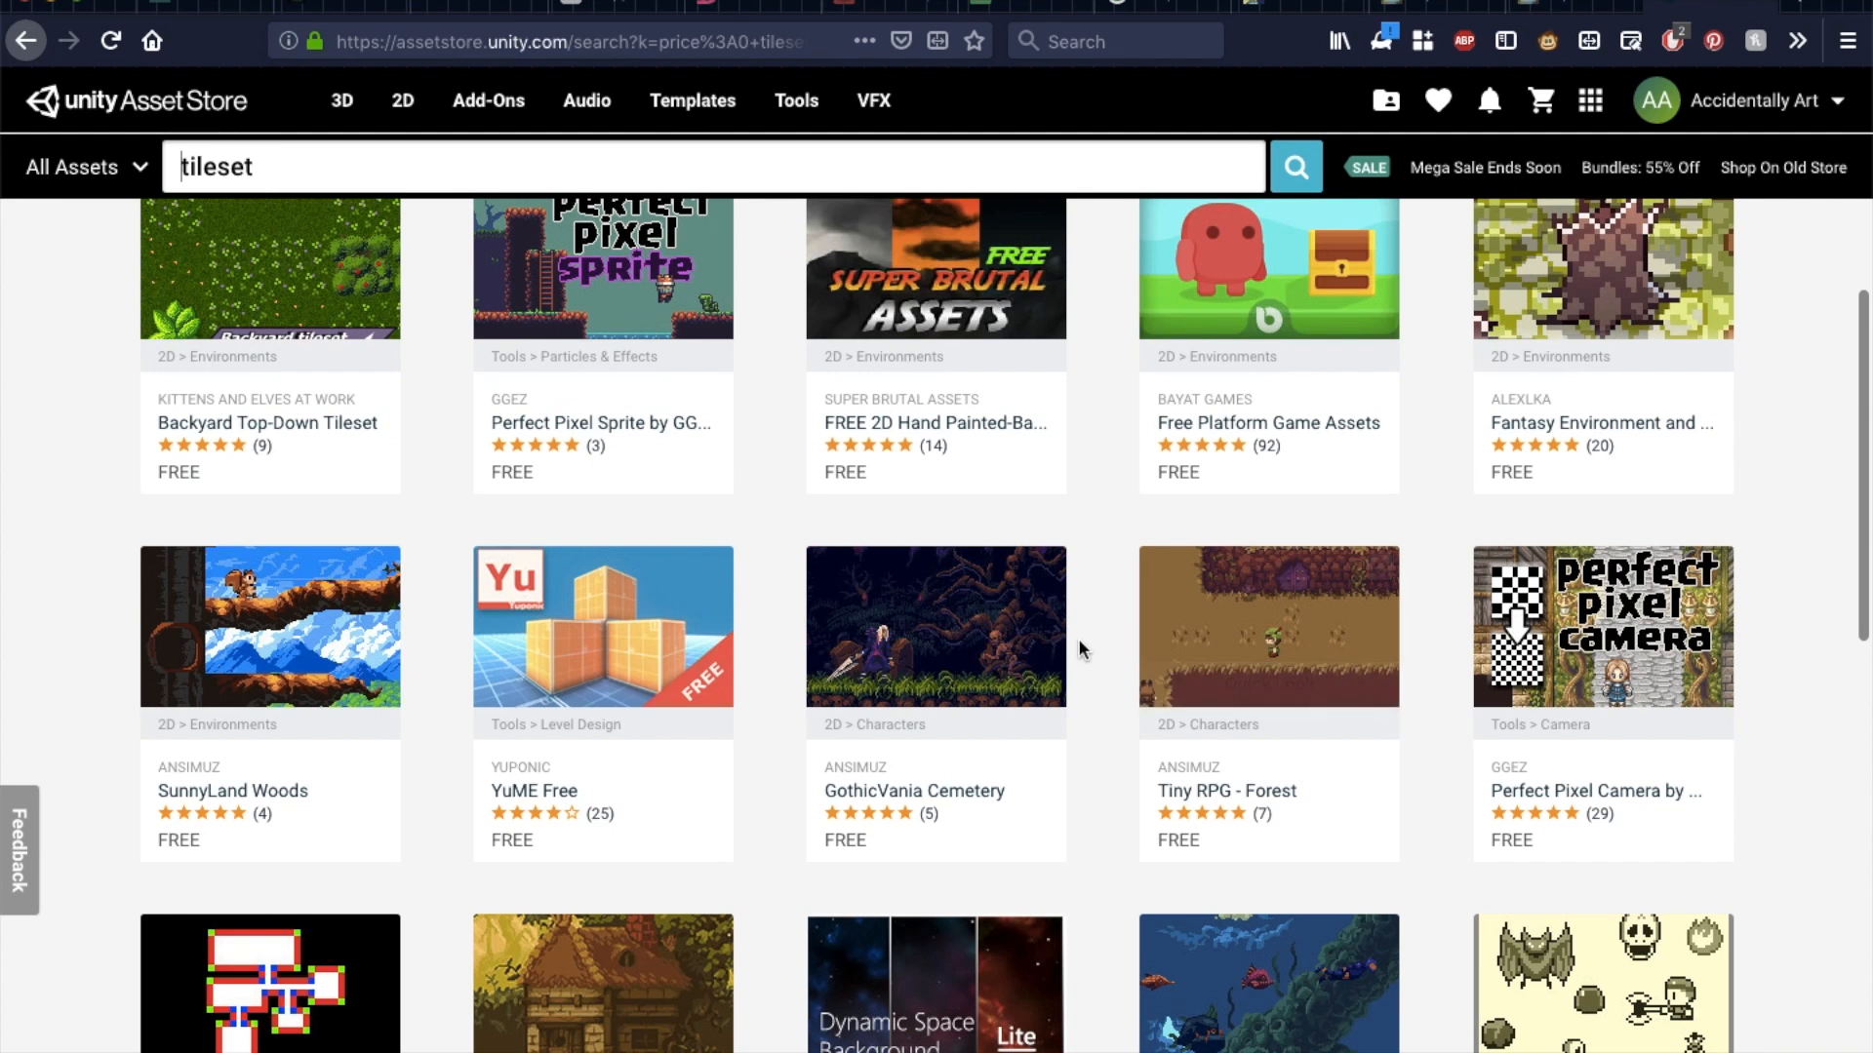
{"action": "scroll", "coordinate": [1079, 648], "scroll_direction": "down", "scroll_amount": 3}
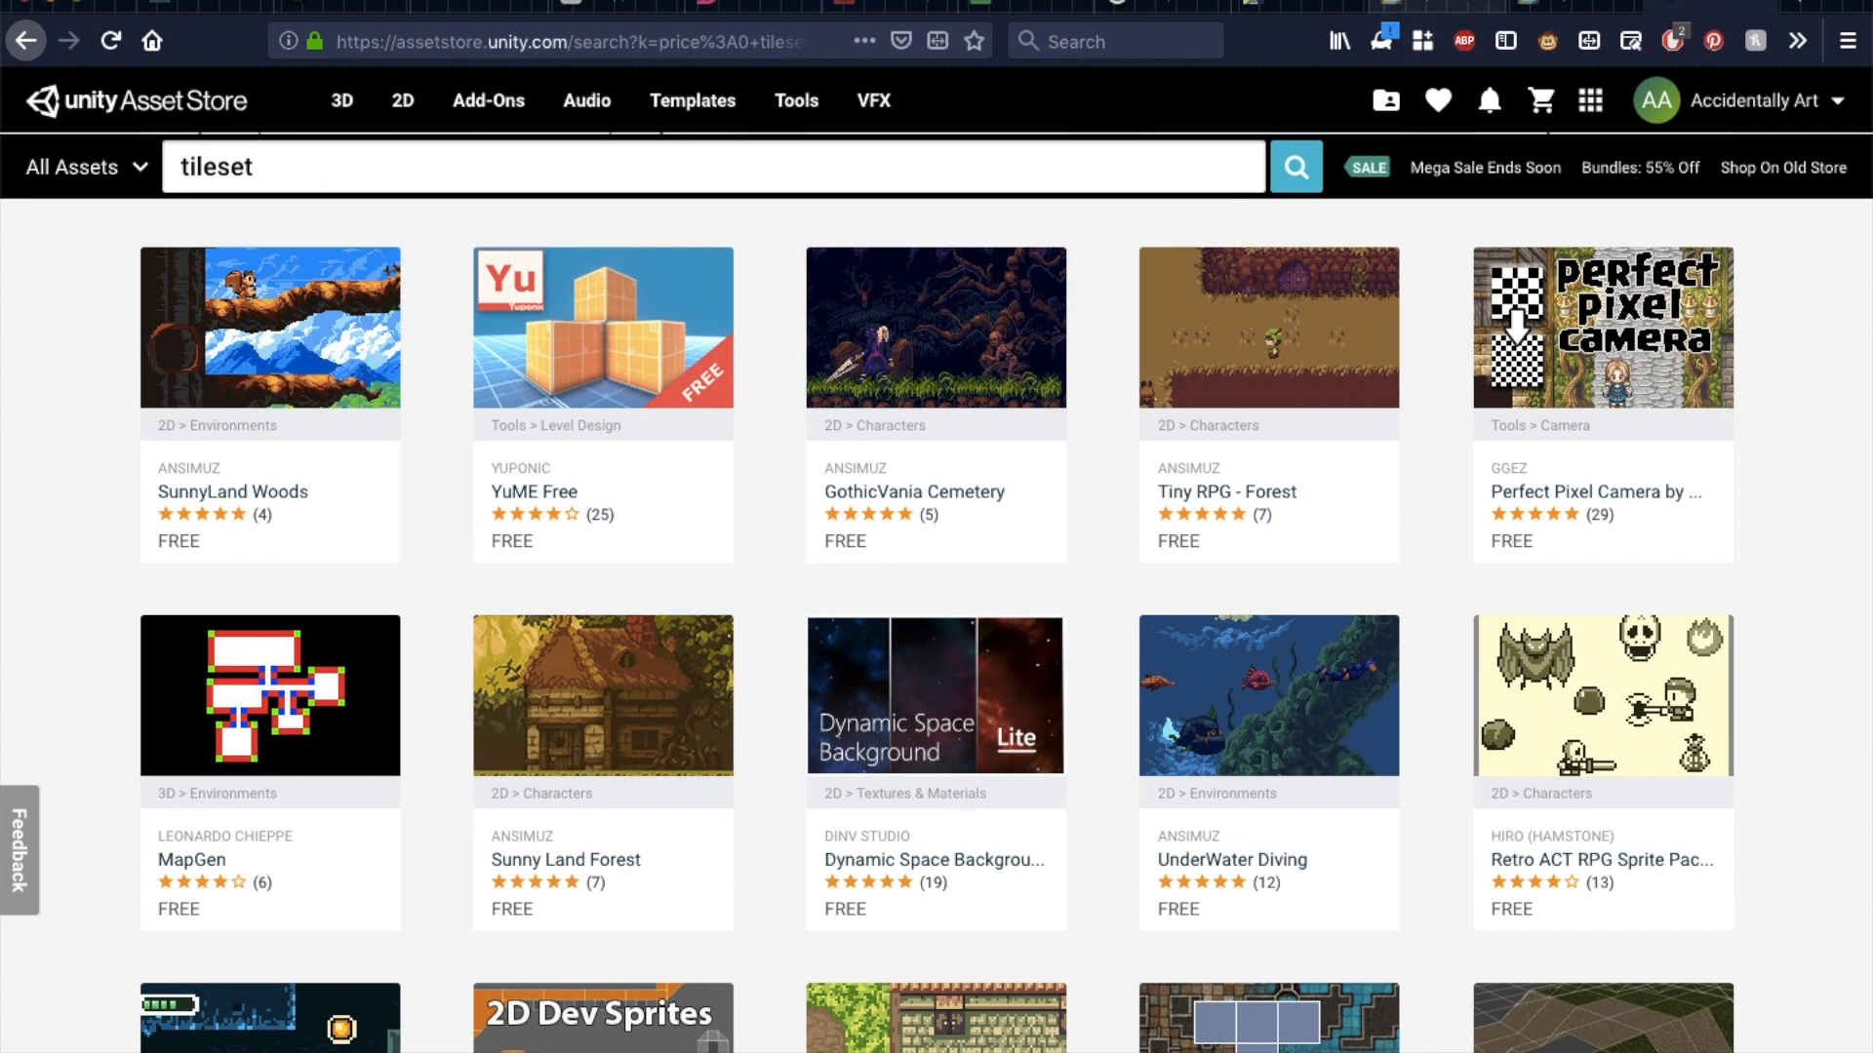
Look again through the Top free Platformer game assets on itch.io and its available tags
{"action": "left_click", "coordinate": [1424, 4]}
{"action": "scroll", "coordinate": [1647, 517], "scroll_direction": "down", "scroll_amount": 2}
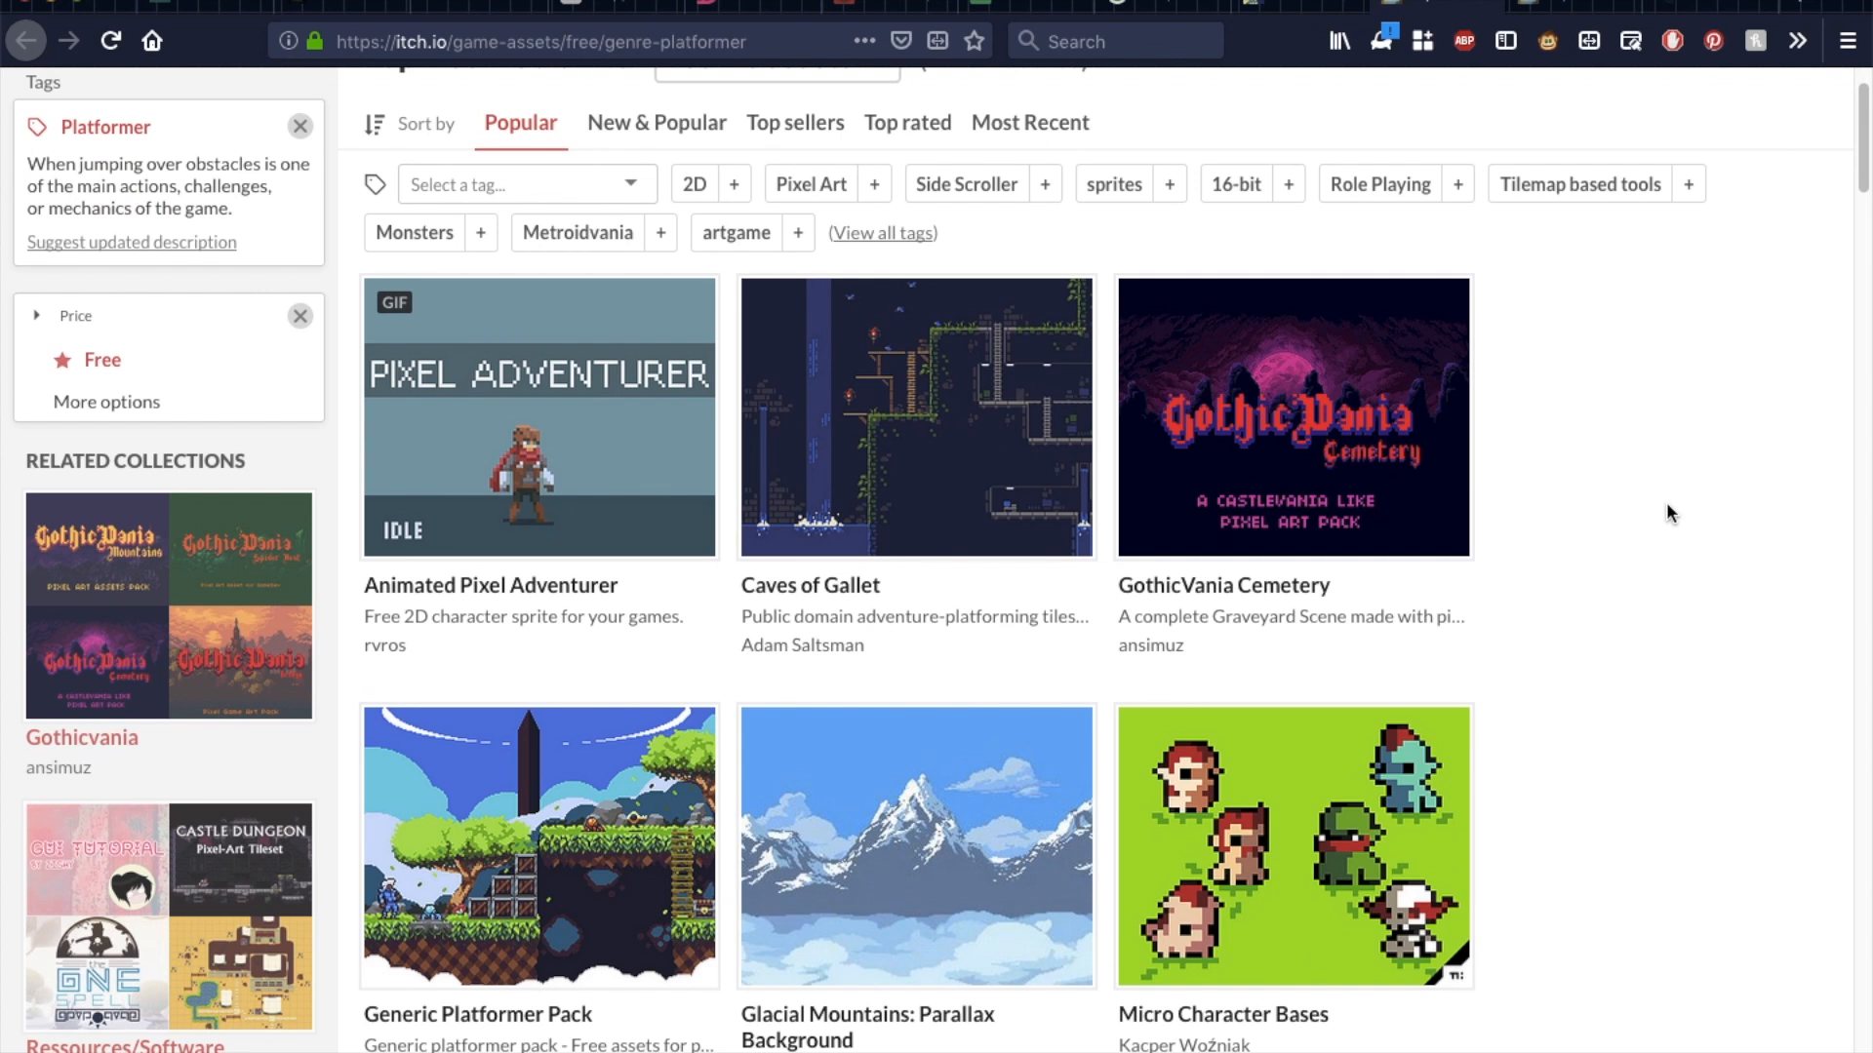
{"action": "scroll", "coordinate": [1654, 532], "scroll_direction": "down", "scroll_amount": 3}
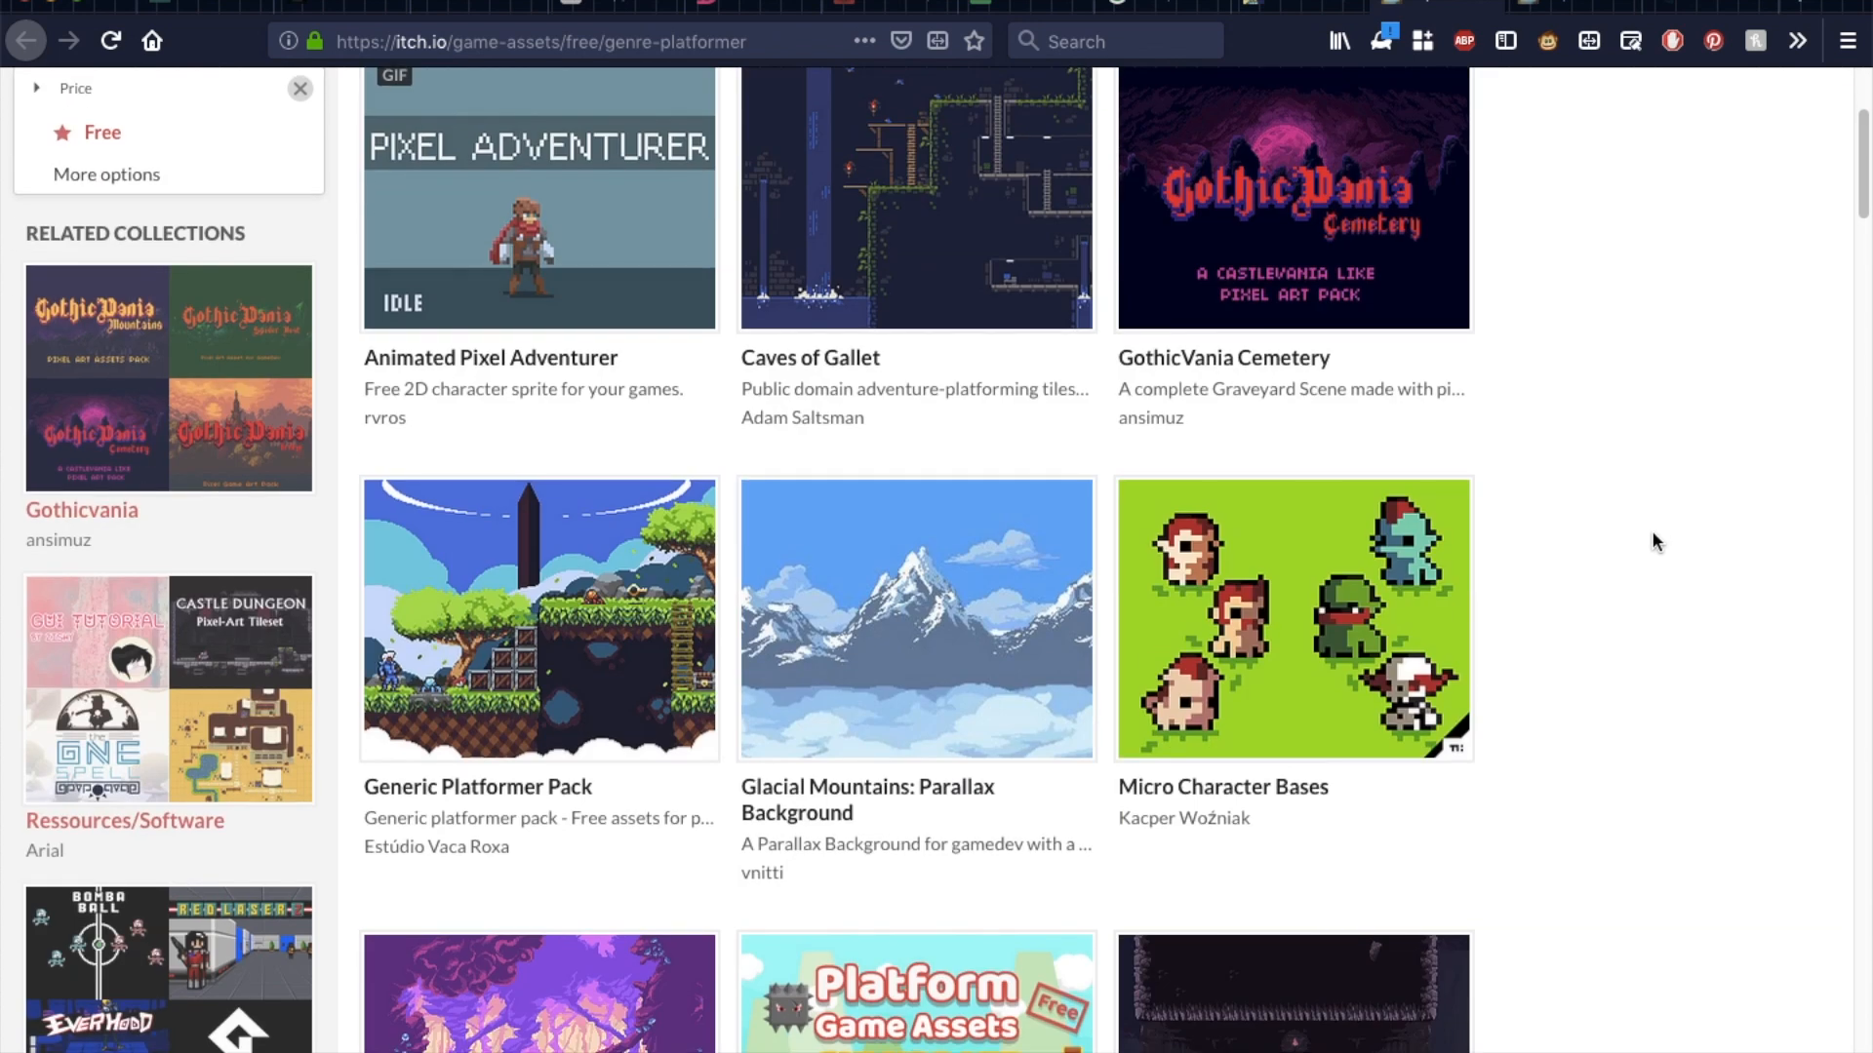
{"action": "scroll", "coordinate": [1653, 532], "scroll_direction": "up", "scroll_amount": 5}
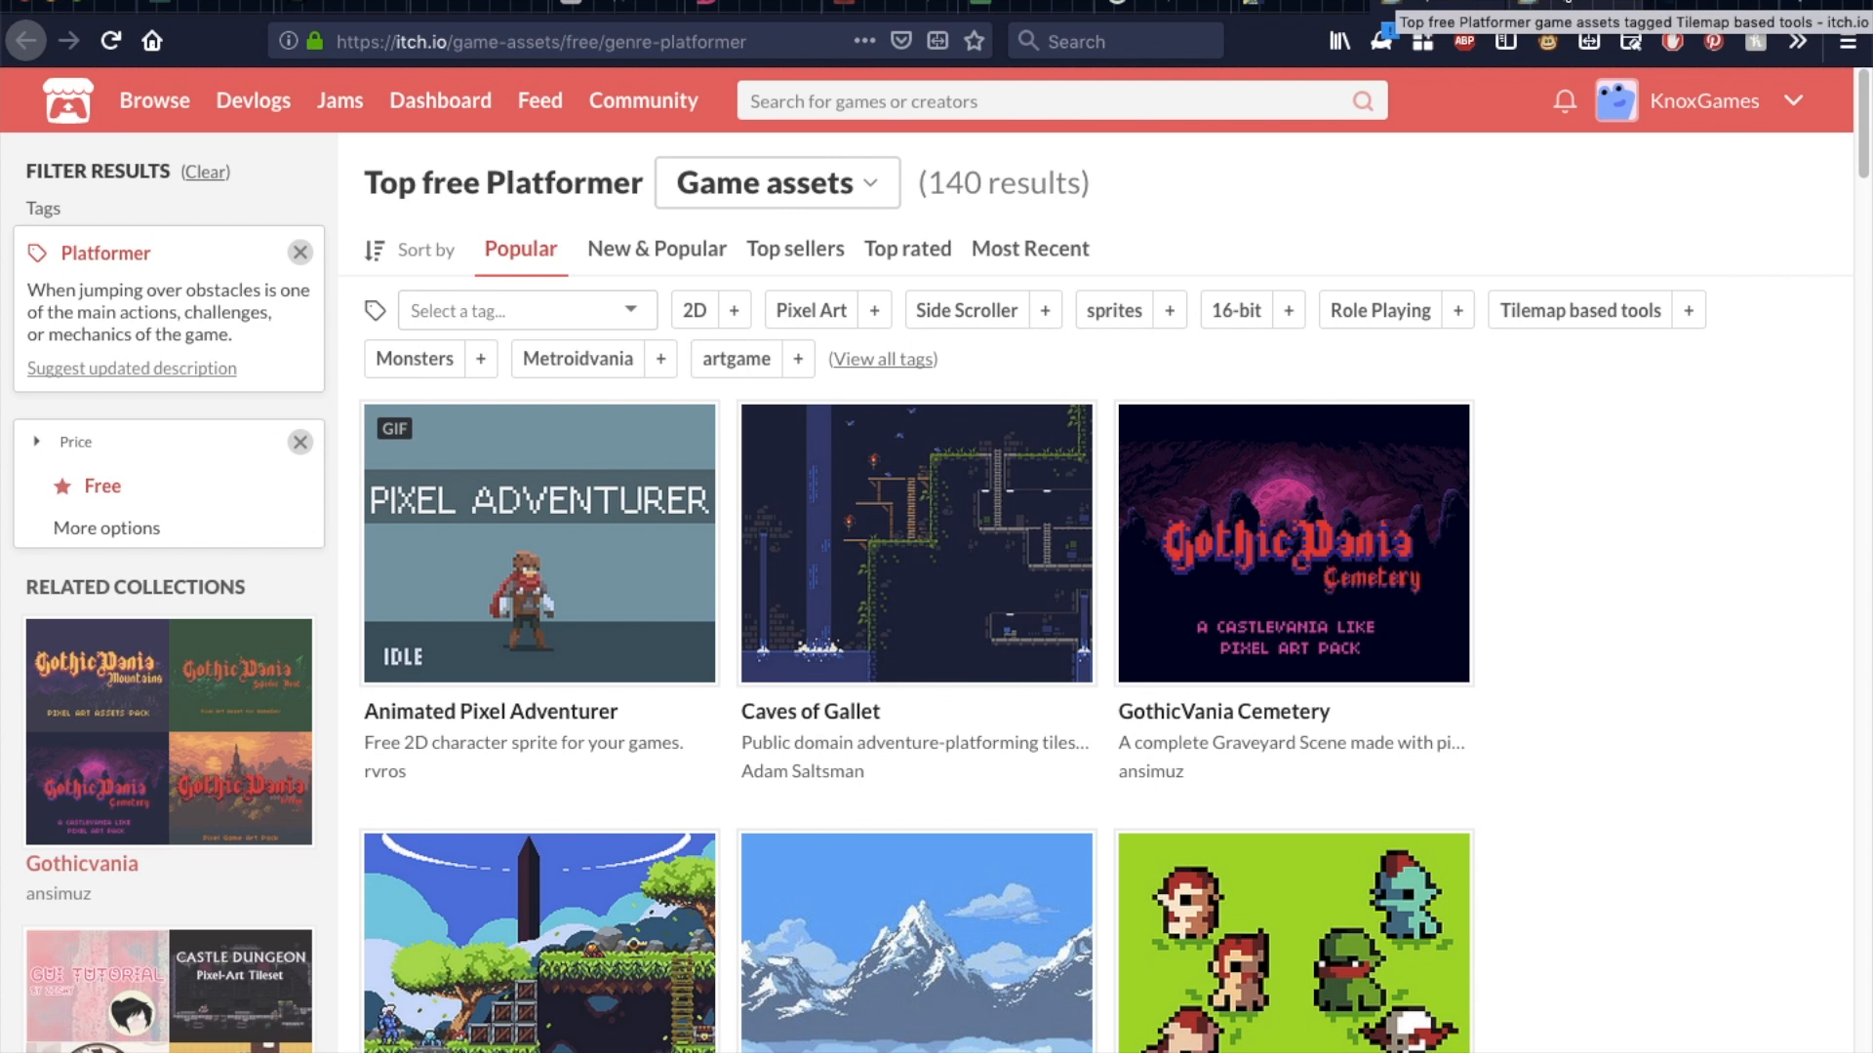
Compare the Unity Asset Store's free tileset packs across the full results page, from Mine Tileset to Tile Draw
{"action": "left_click", "coordinate": [1717, 12]}
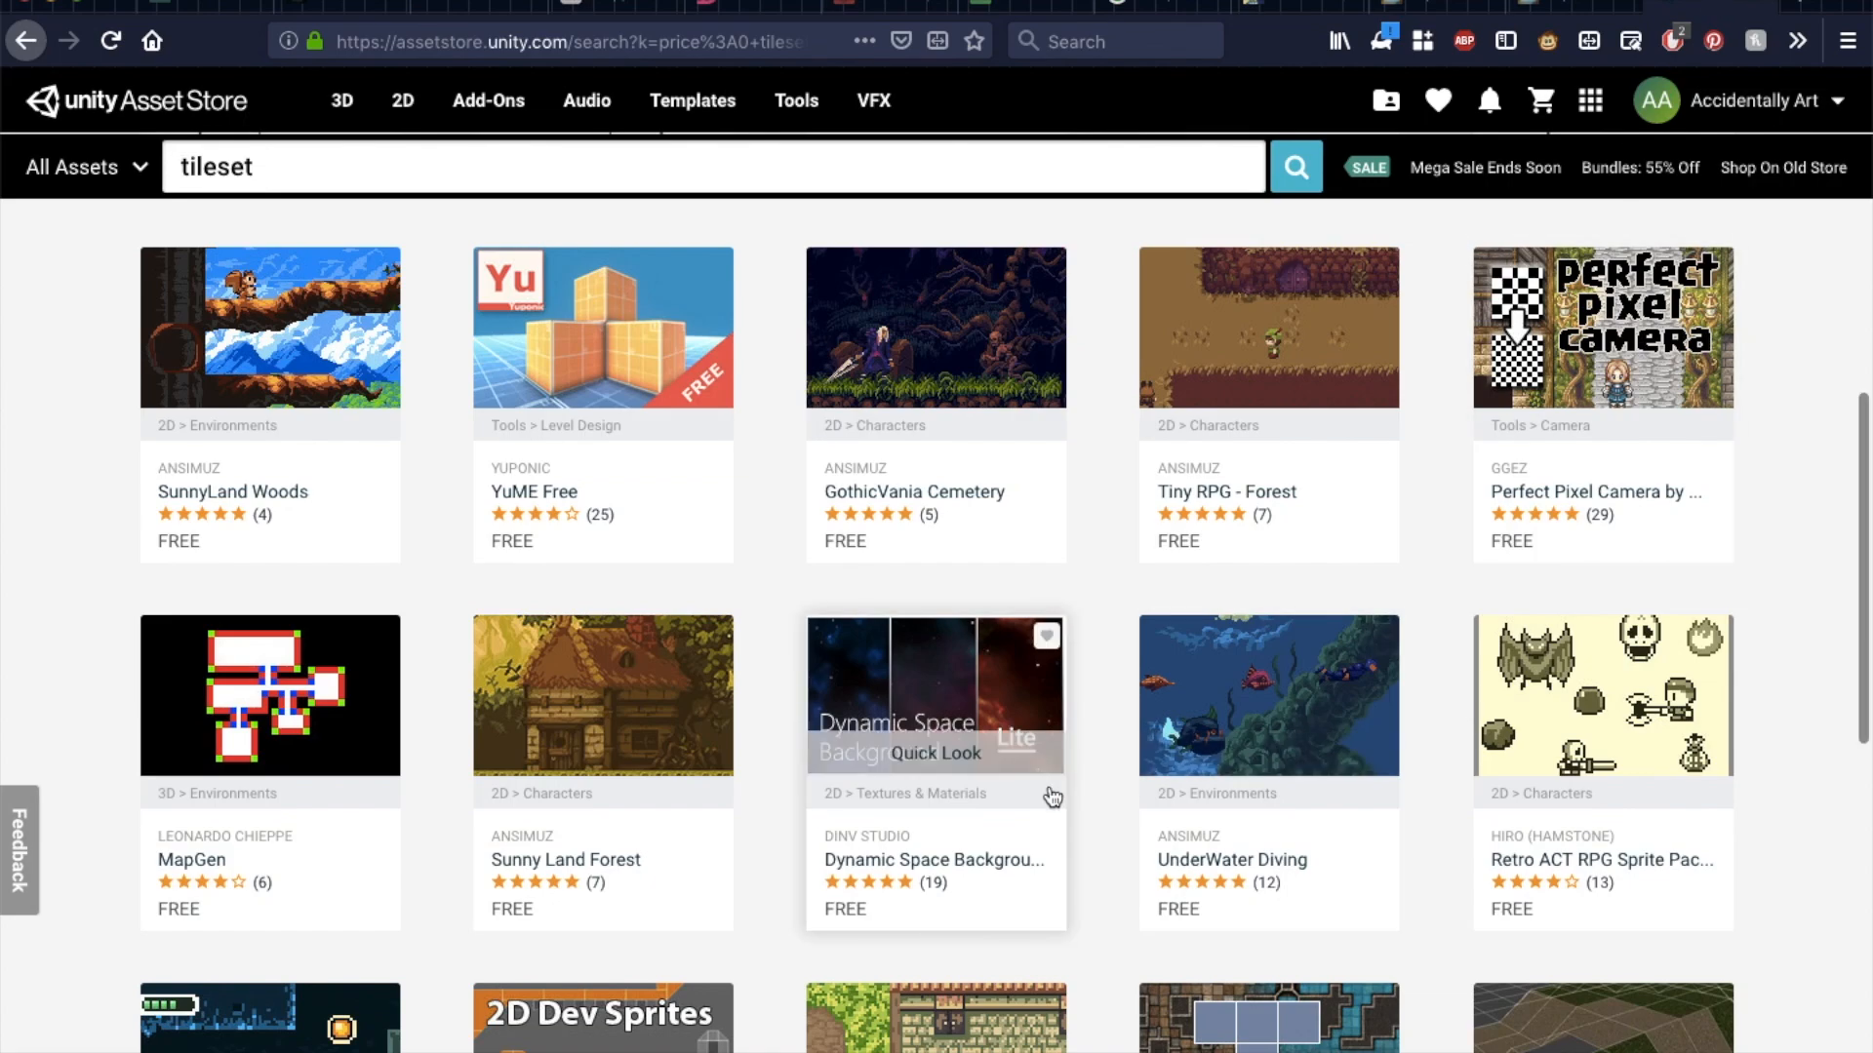
{"action": "scroll", "coordinate": [1051, 798], "scroll_direction": "down", "scroll_amount": 4}
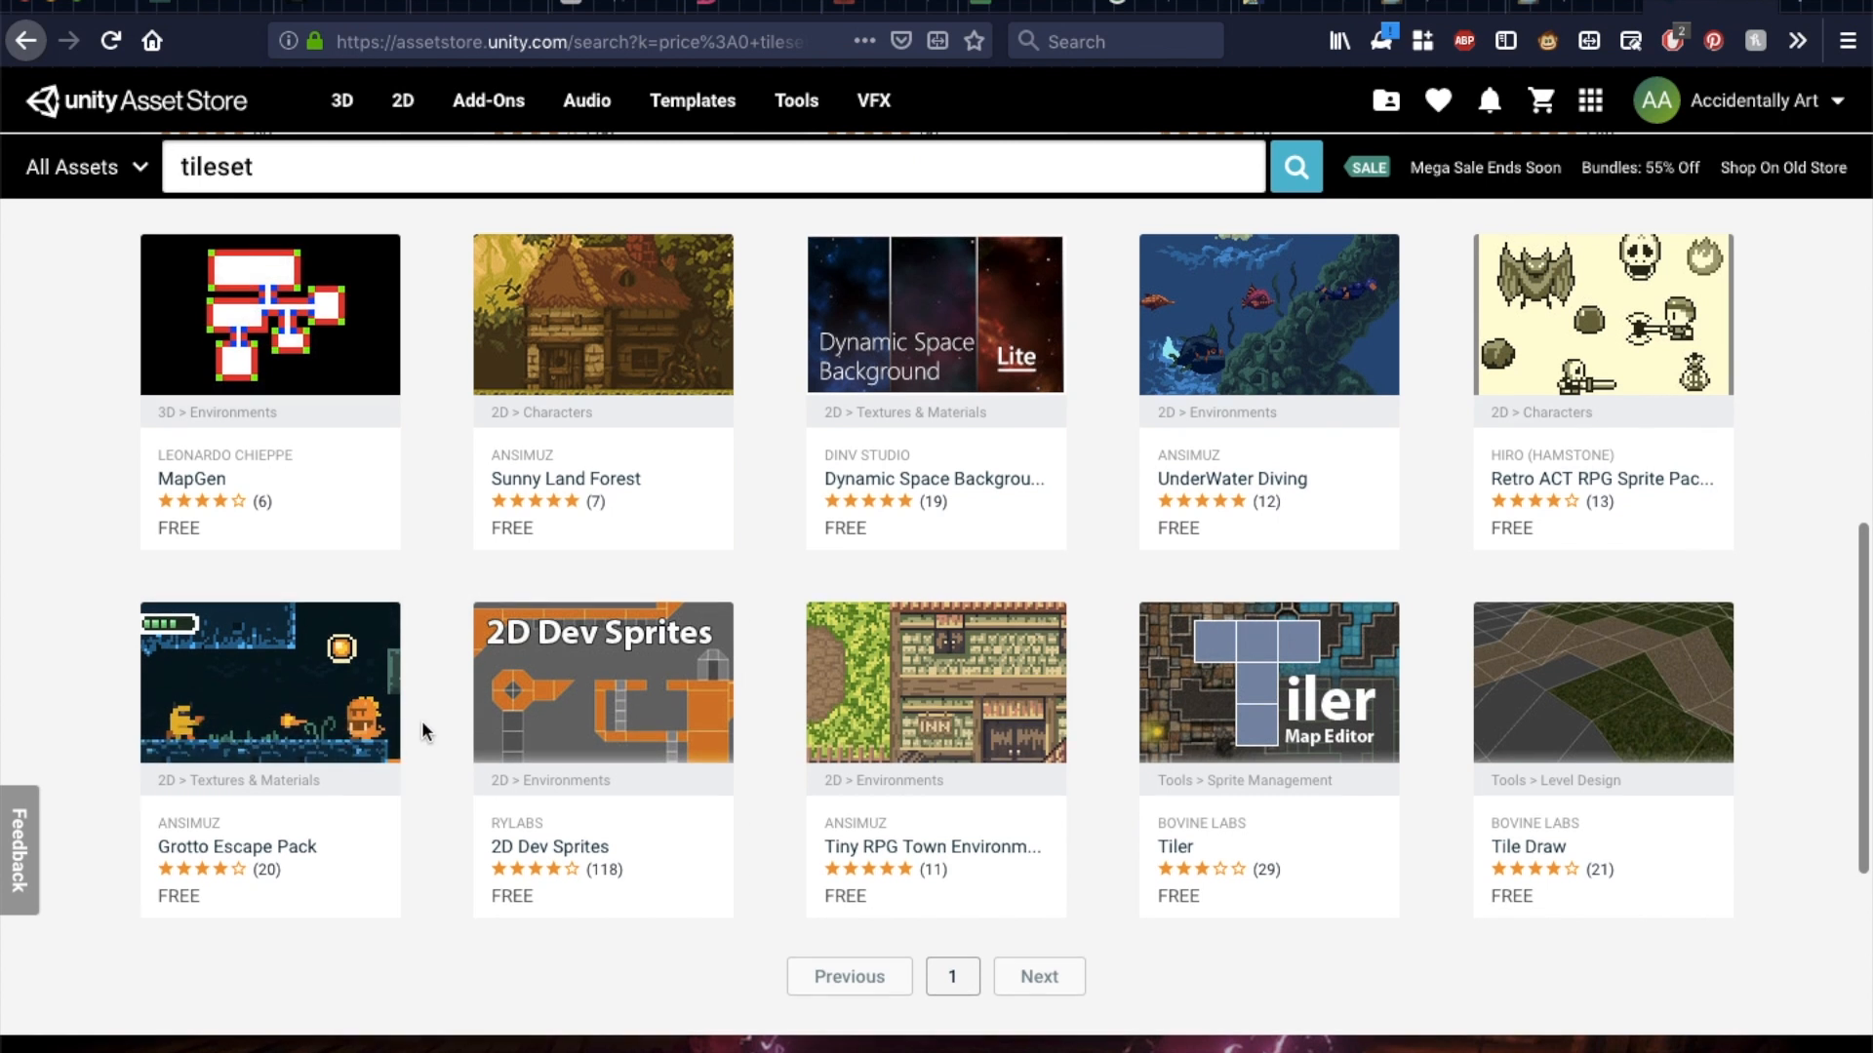
{"action": "scroll", "coordinate": [423, 731], "scroll_direction": "up", "scroll_amount": 15}
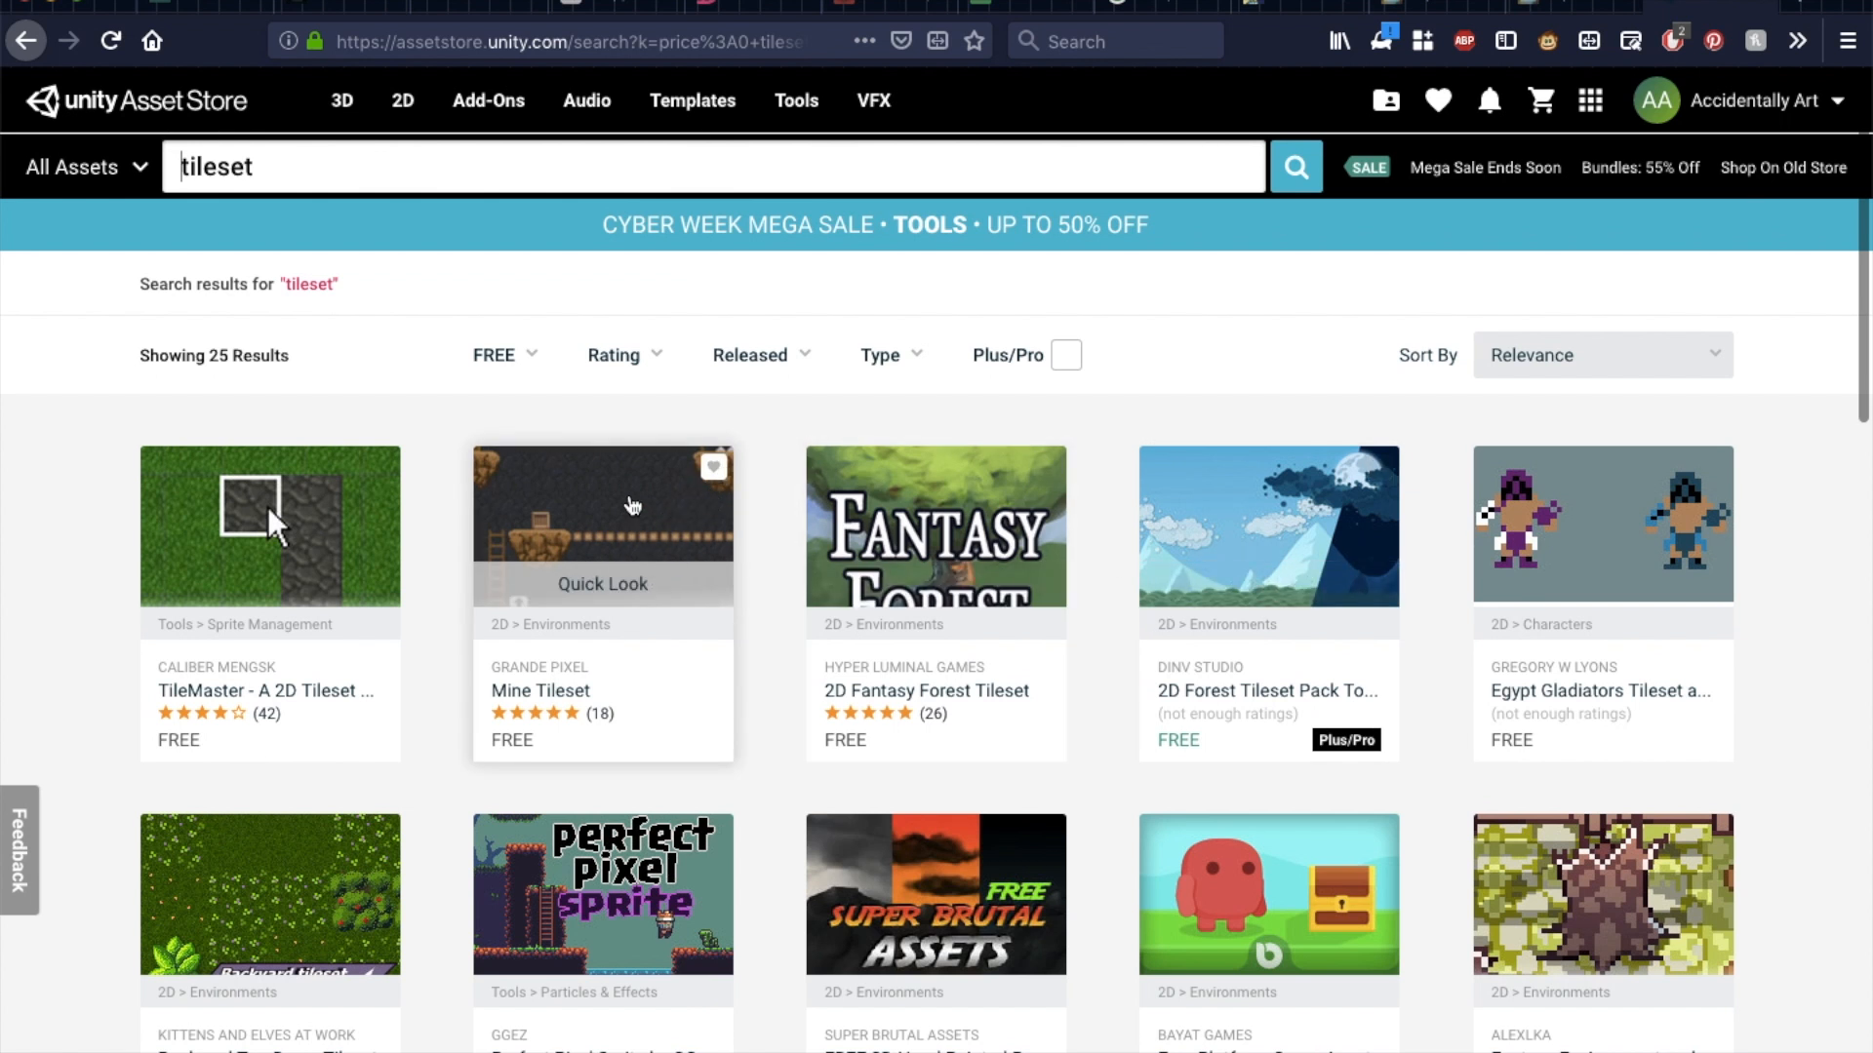
{"action": "scroll", "coordinate": [575, 605], "scroll_direction": "down", "scroll_amount": 10}
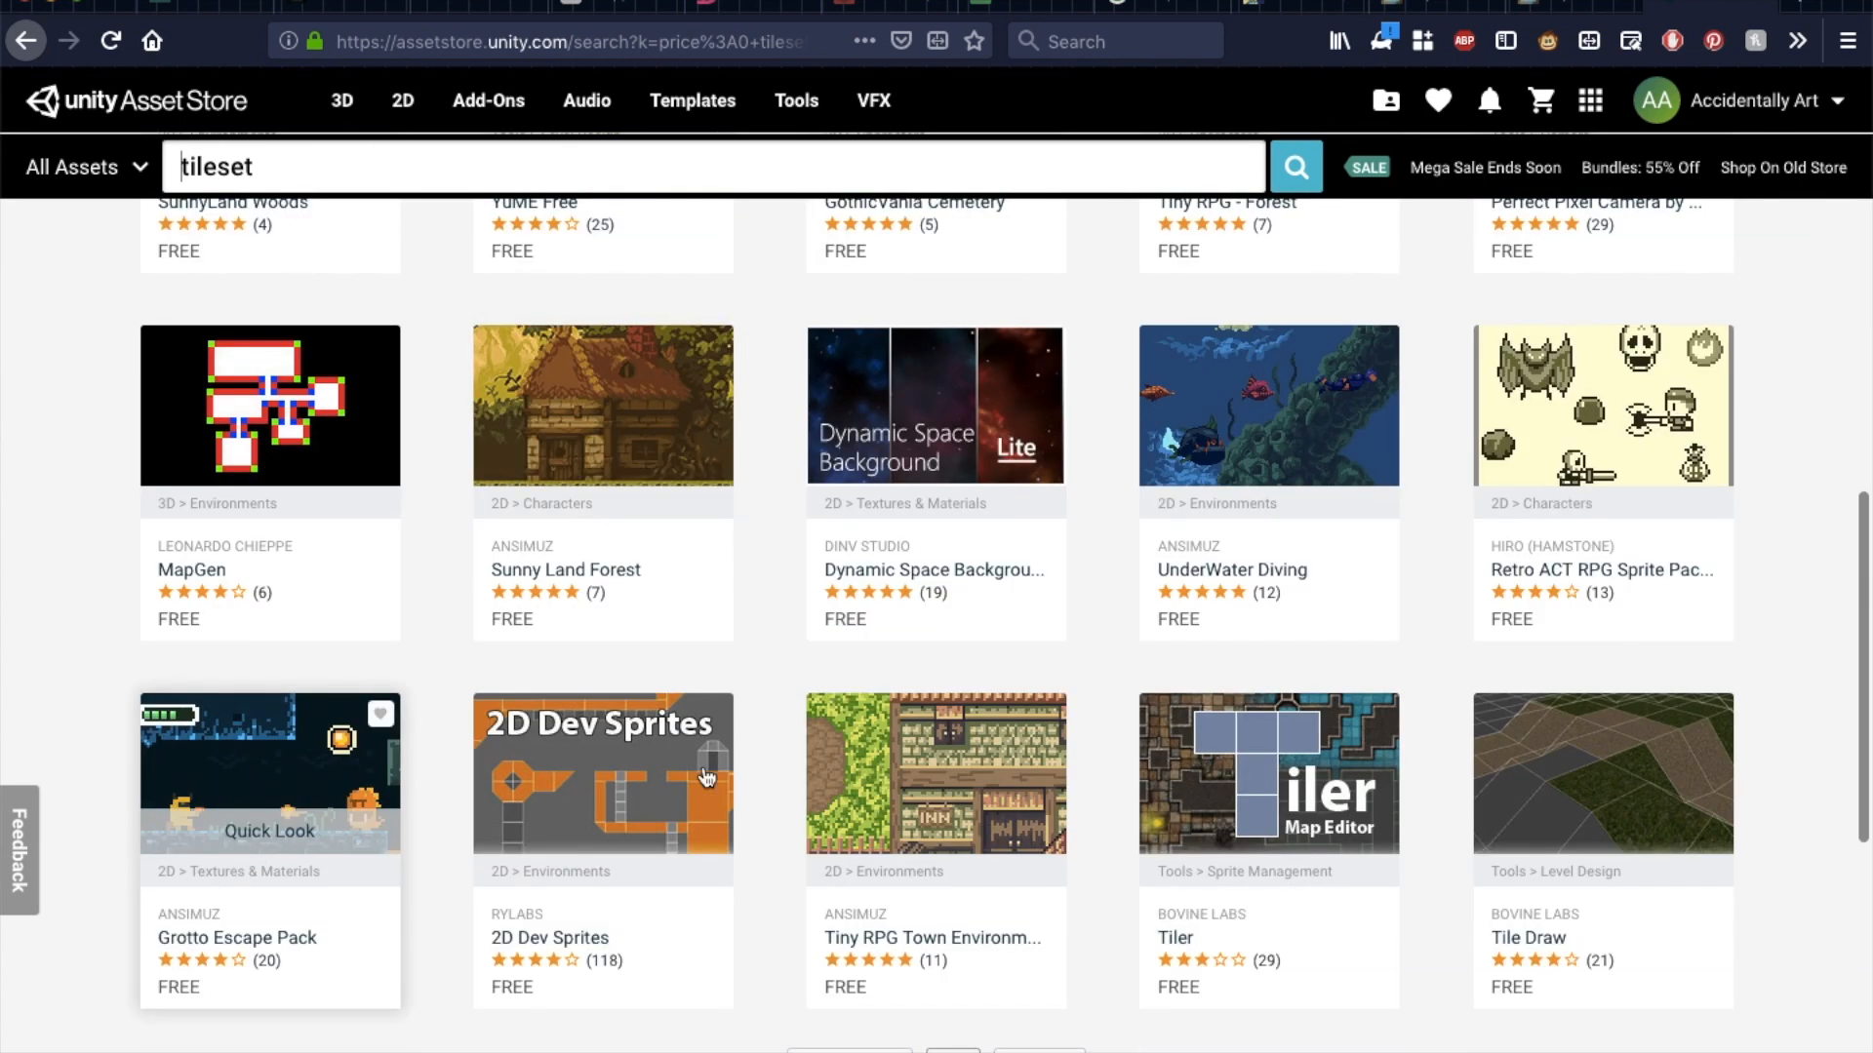
{"action": "scroll", "coordinate": [371, 760], "scroll_direction": "down", "scroll_amount": 1}
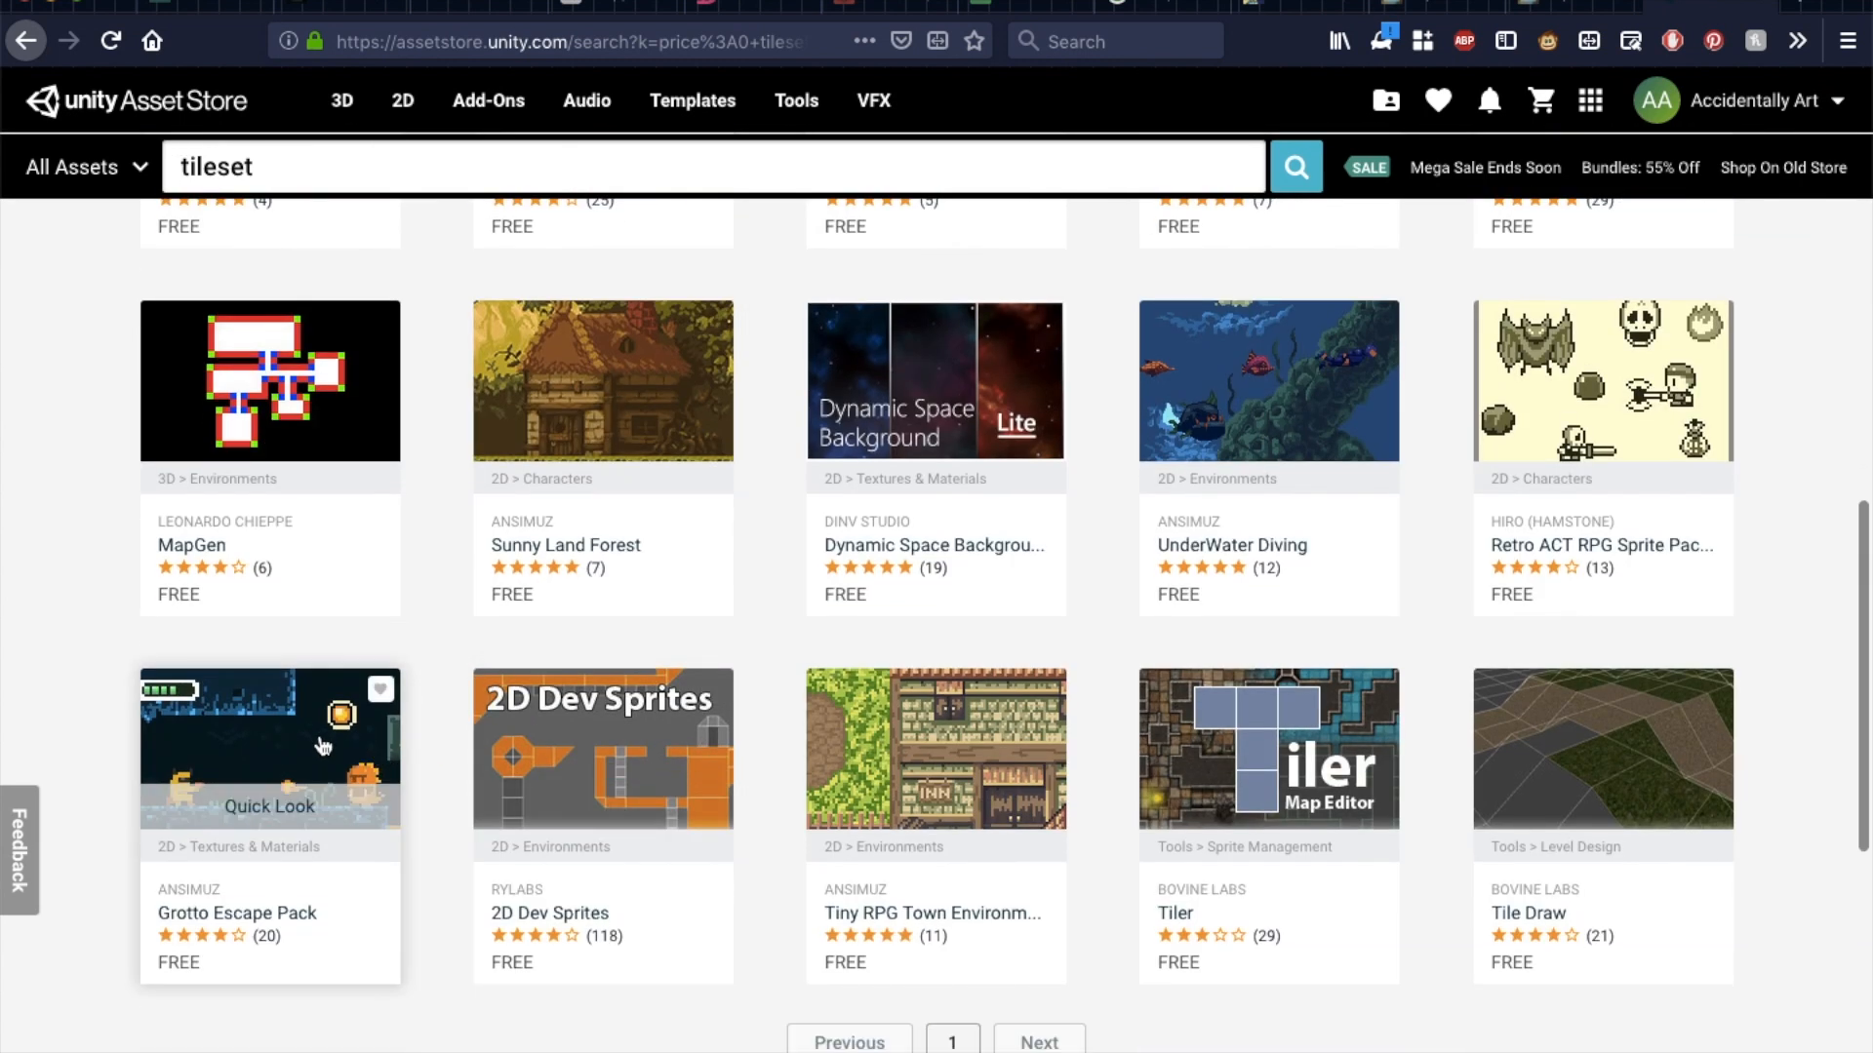
{"action": "scroll", "coordinate": [342, 741], "scroll_direction": "up", "scroll_amount": 8}
{"action": "scroll", "coordinate": [460, 737], "scroll_direction": "up", "scroll_amount": 4}
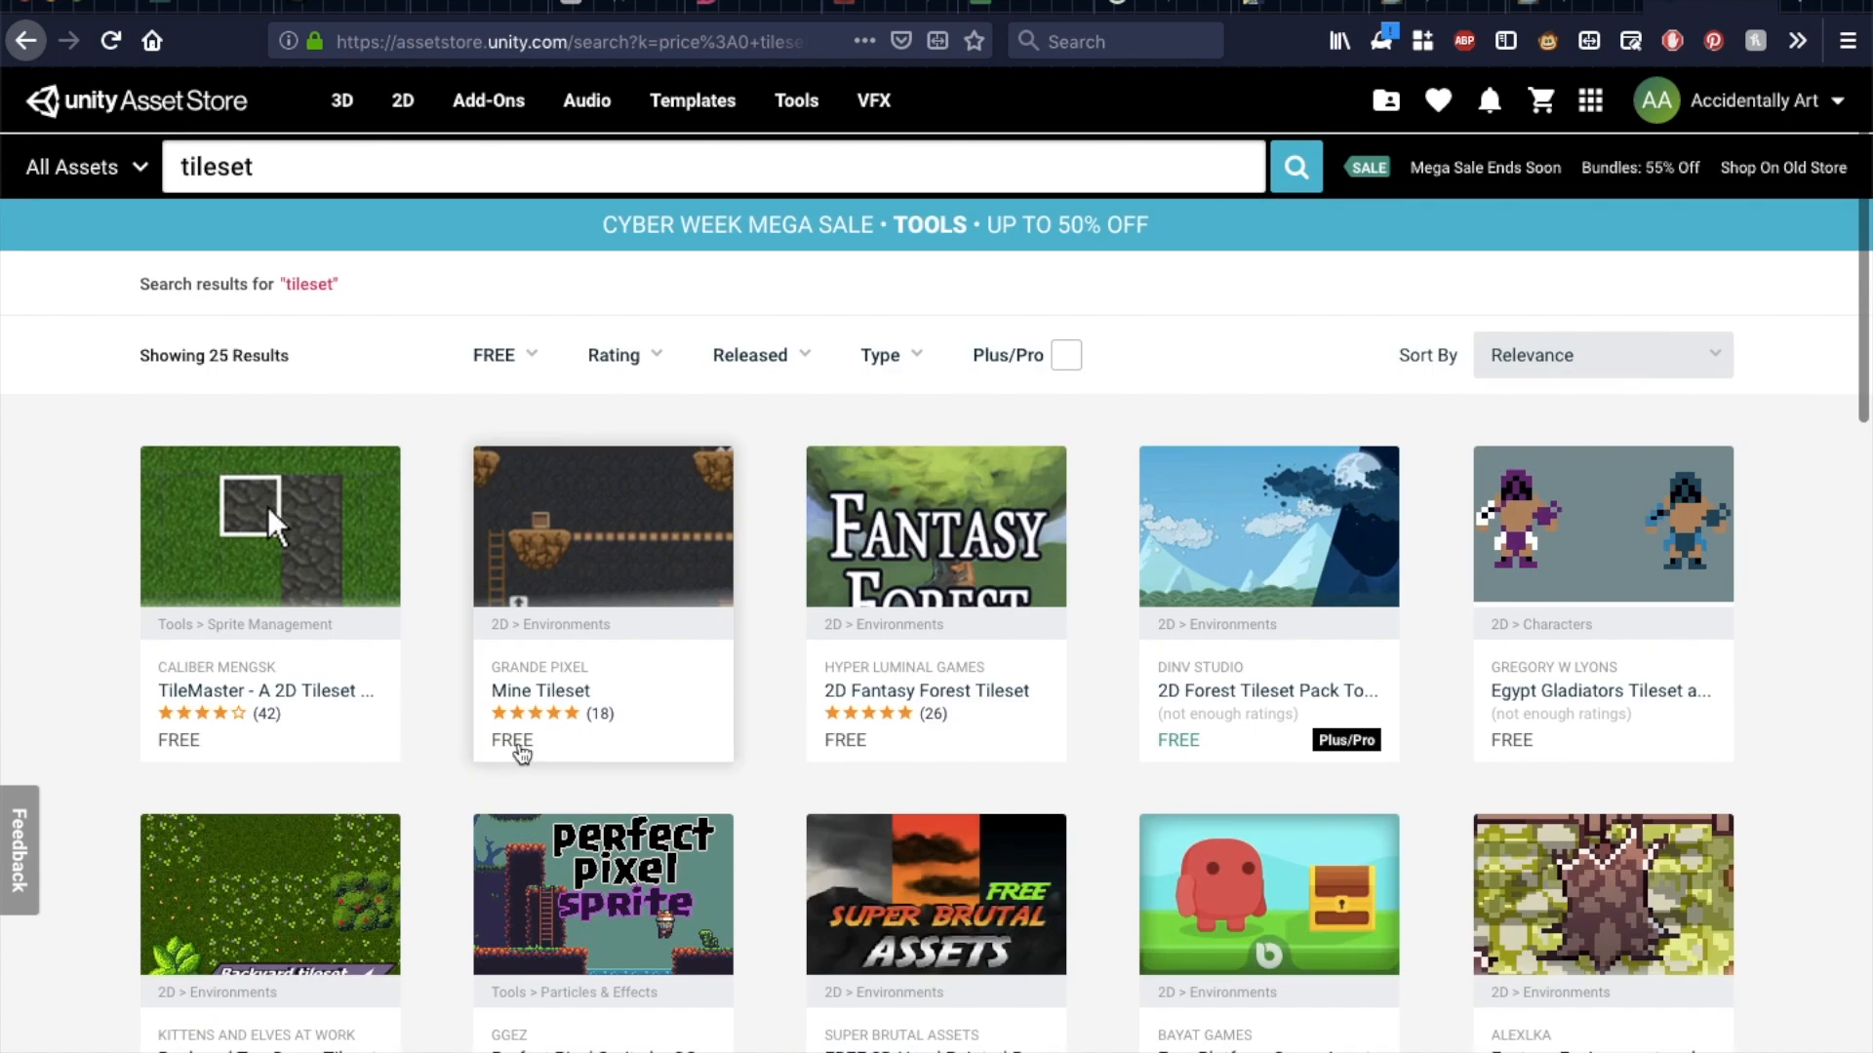
{"action": "scroll", "coordinate": [615, 734], "scroll_direction": "down", "scroll_amount": 15}
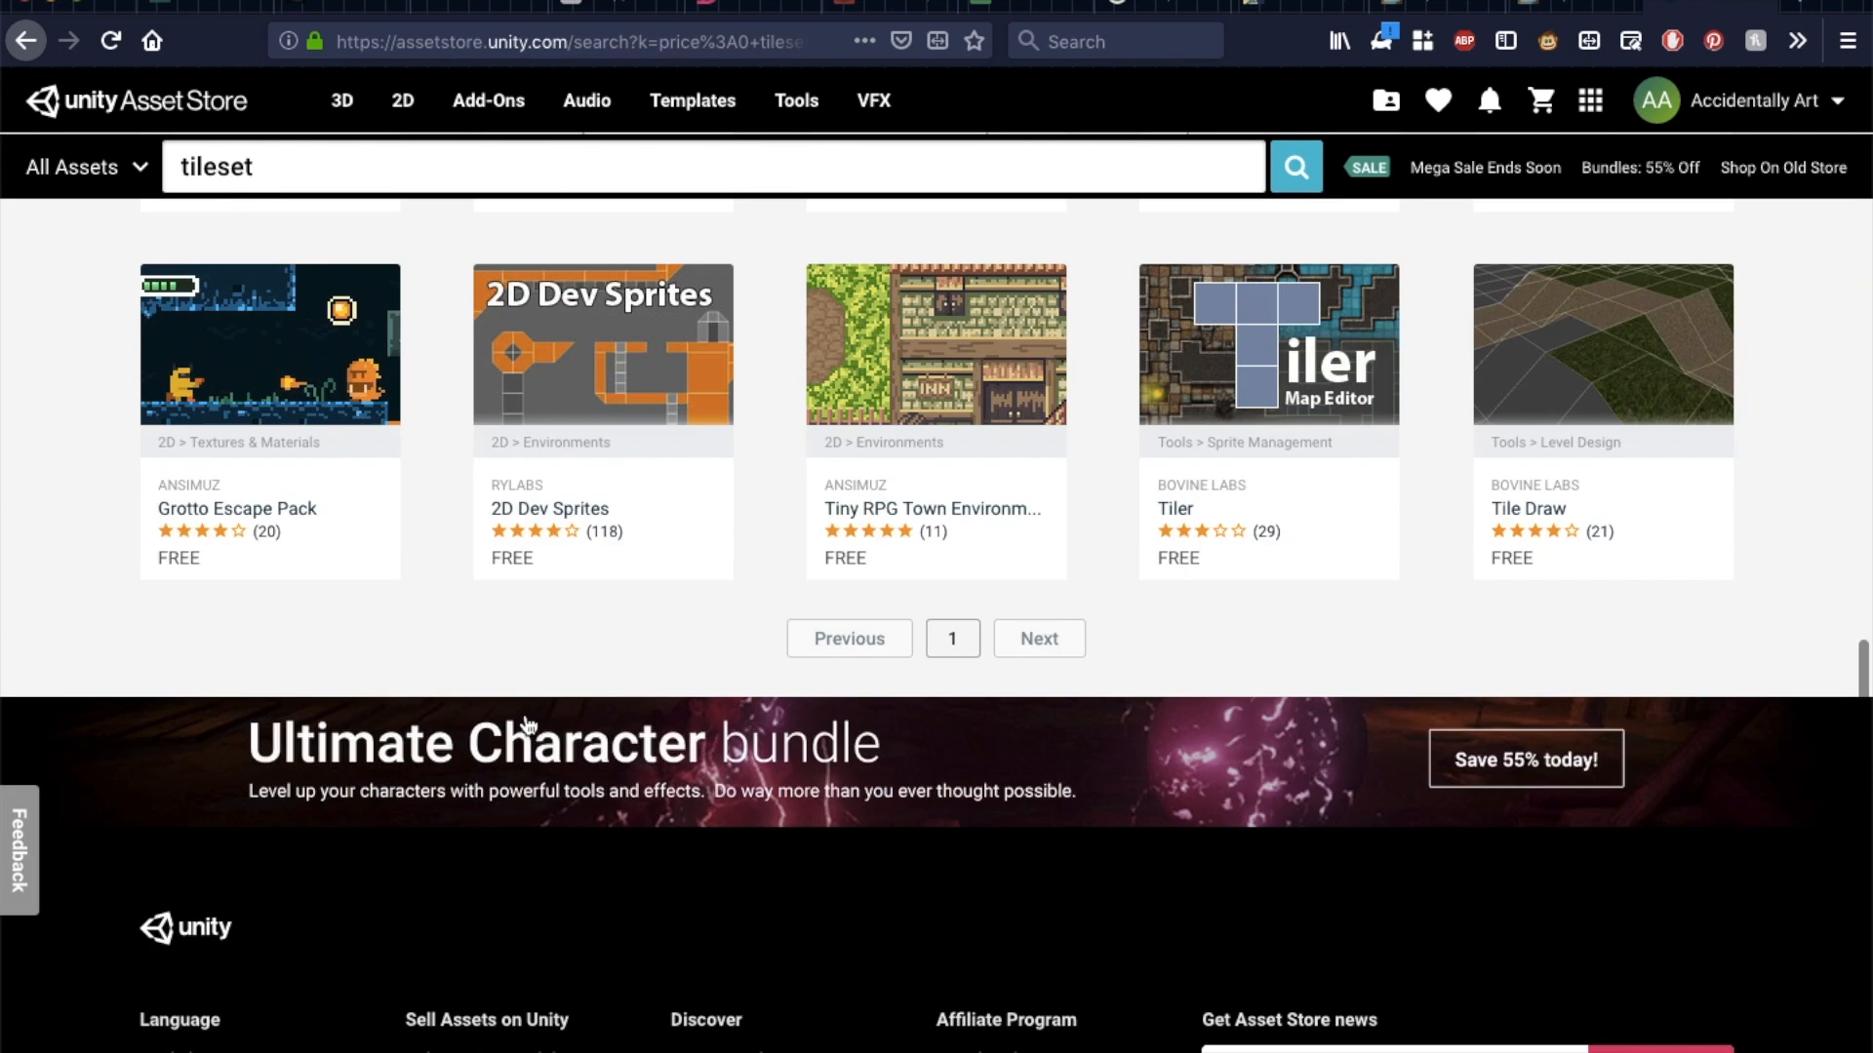
Open the full details page of the Grotto Escape Pack from the tileset results
{"action": "scroll", "coordinate": [566, 731], "scroll_direction": "up", "scroll_amount": 4}
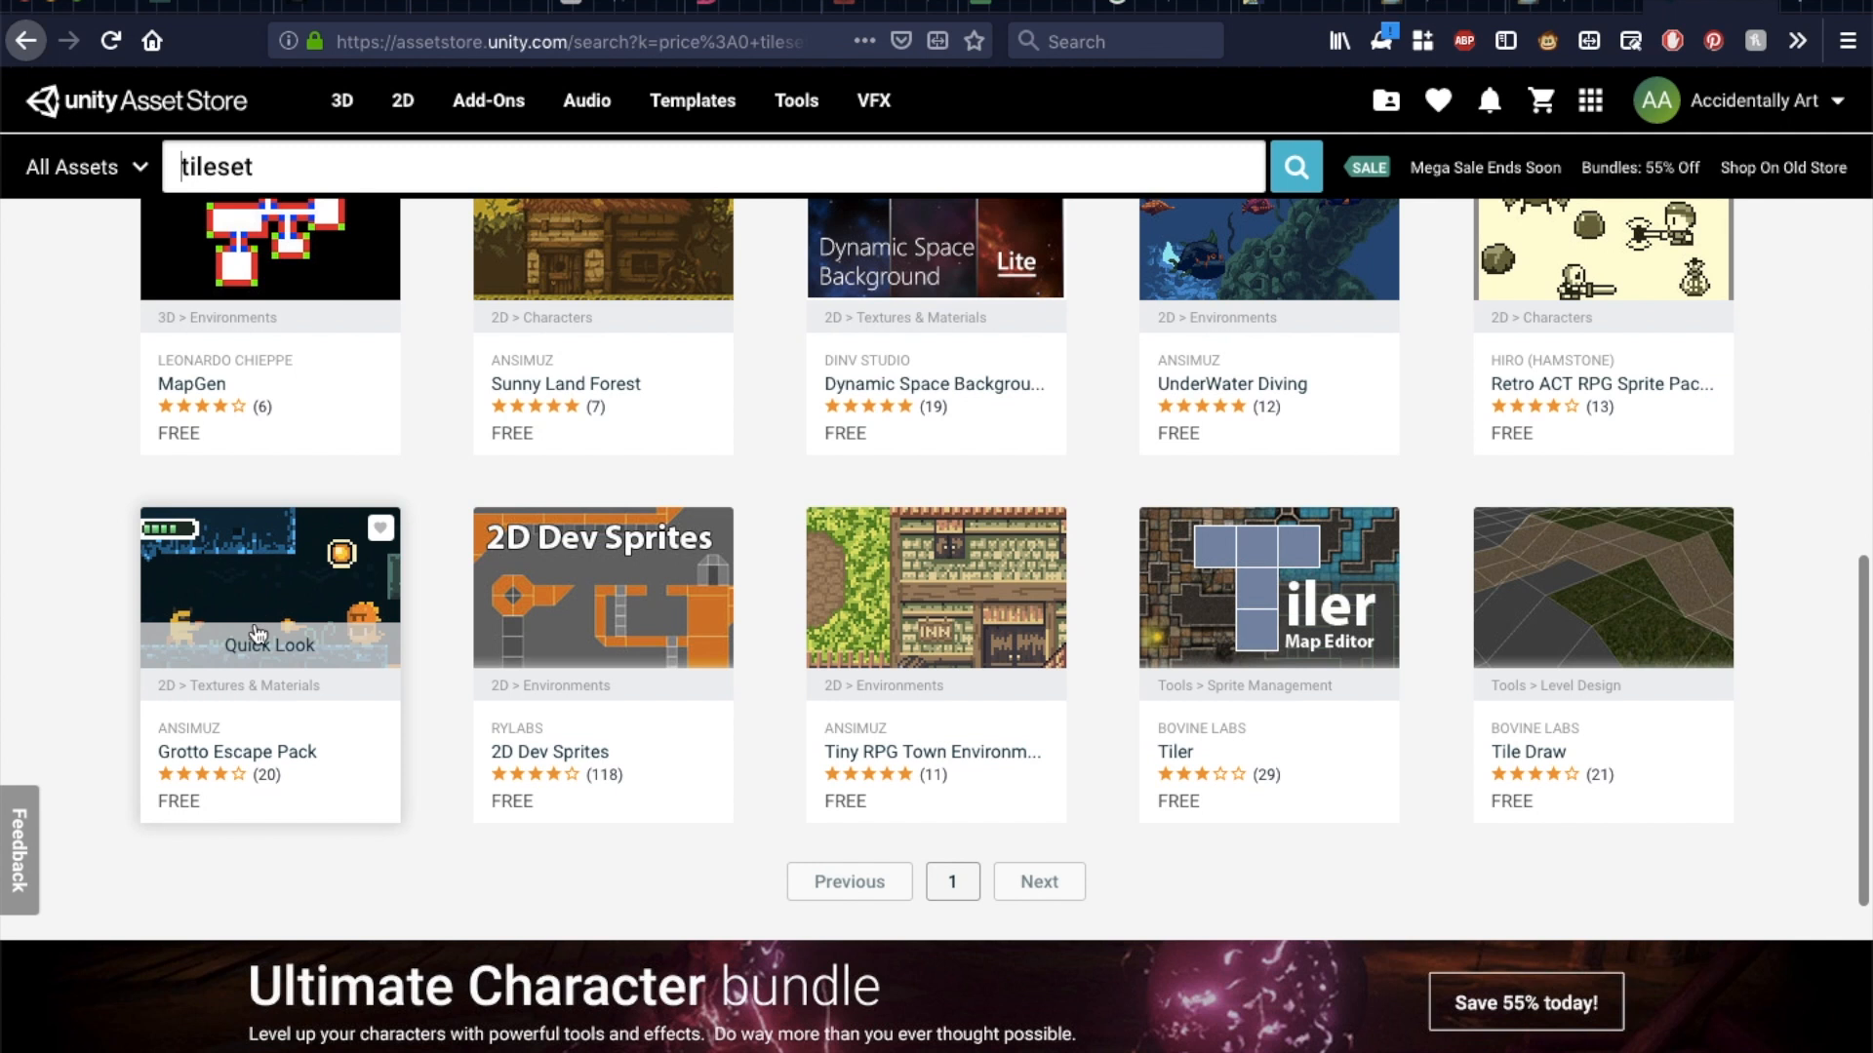
{"action": "left_click", "coordinate": [298, 661]}
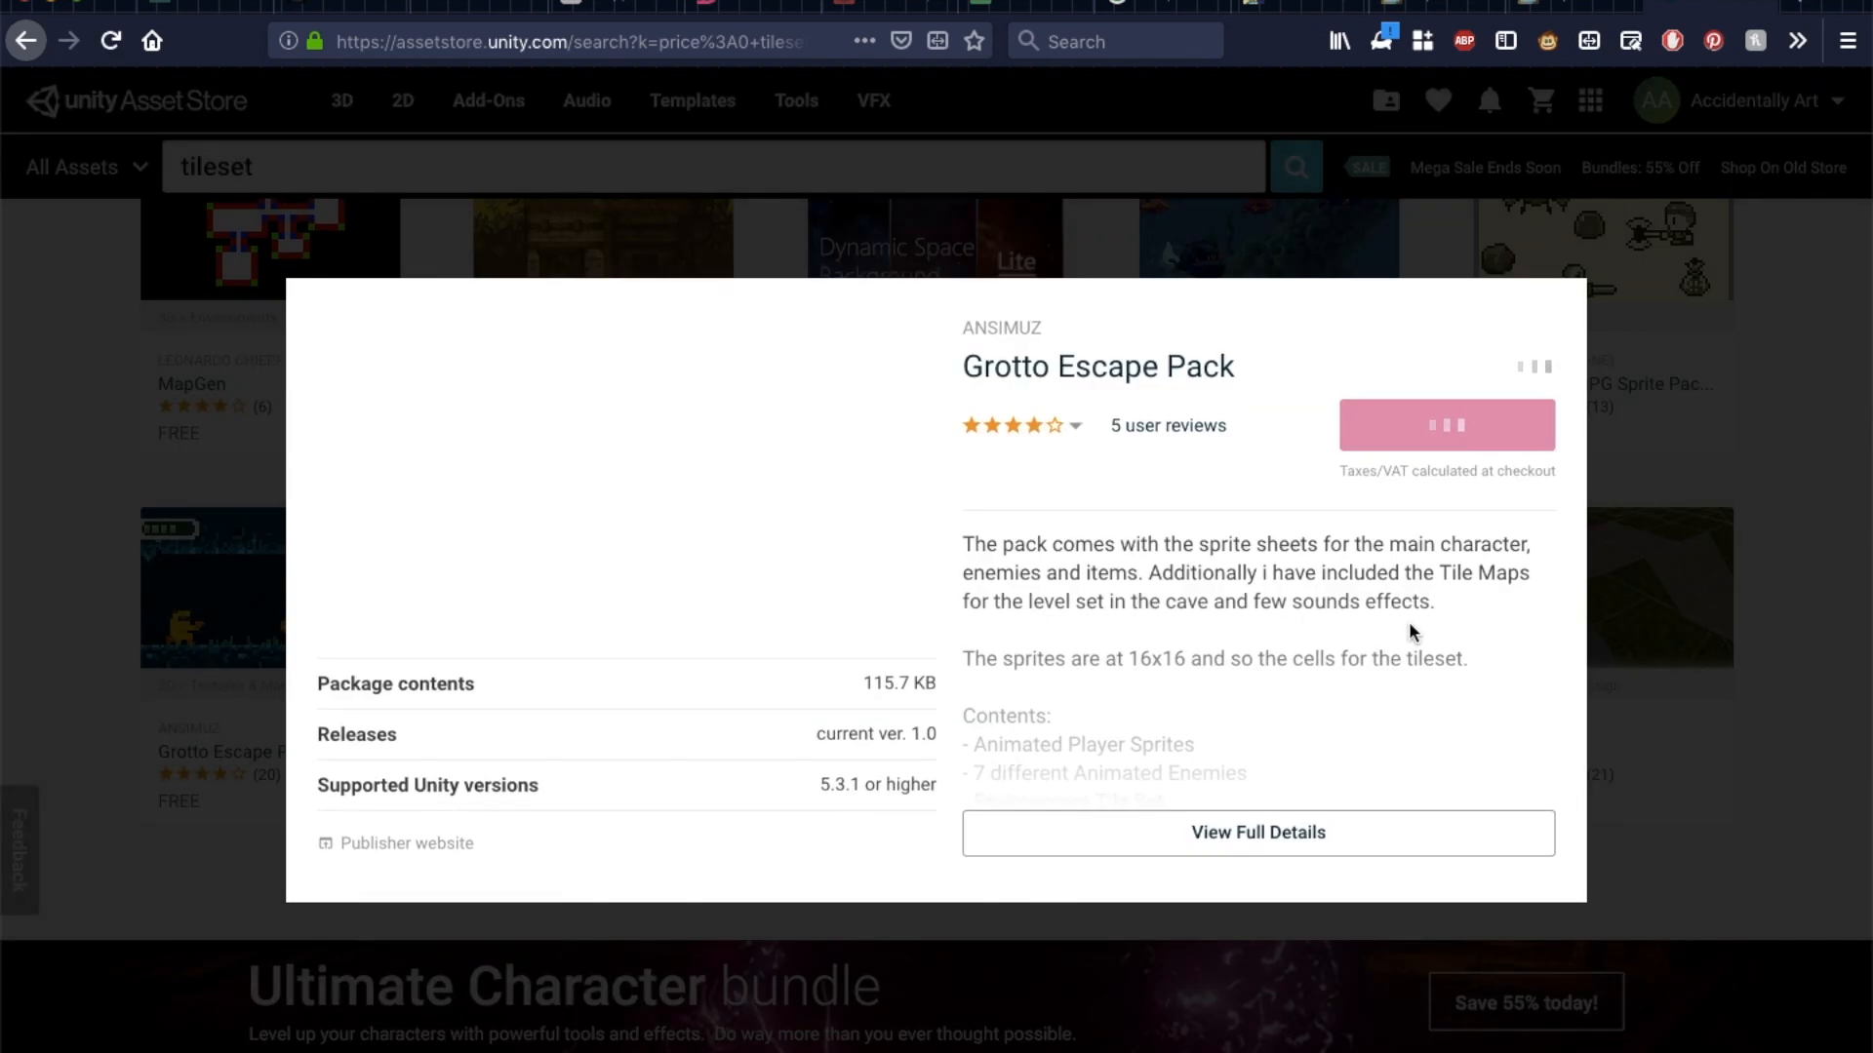
{"action": "left_click", "coordinate": [1290, 837]}
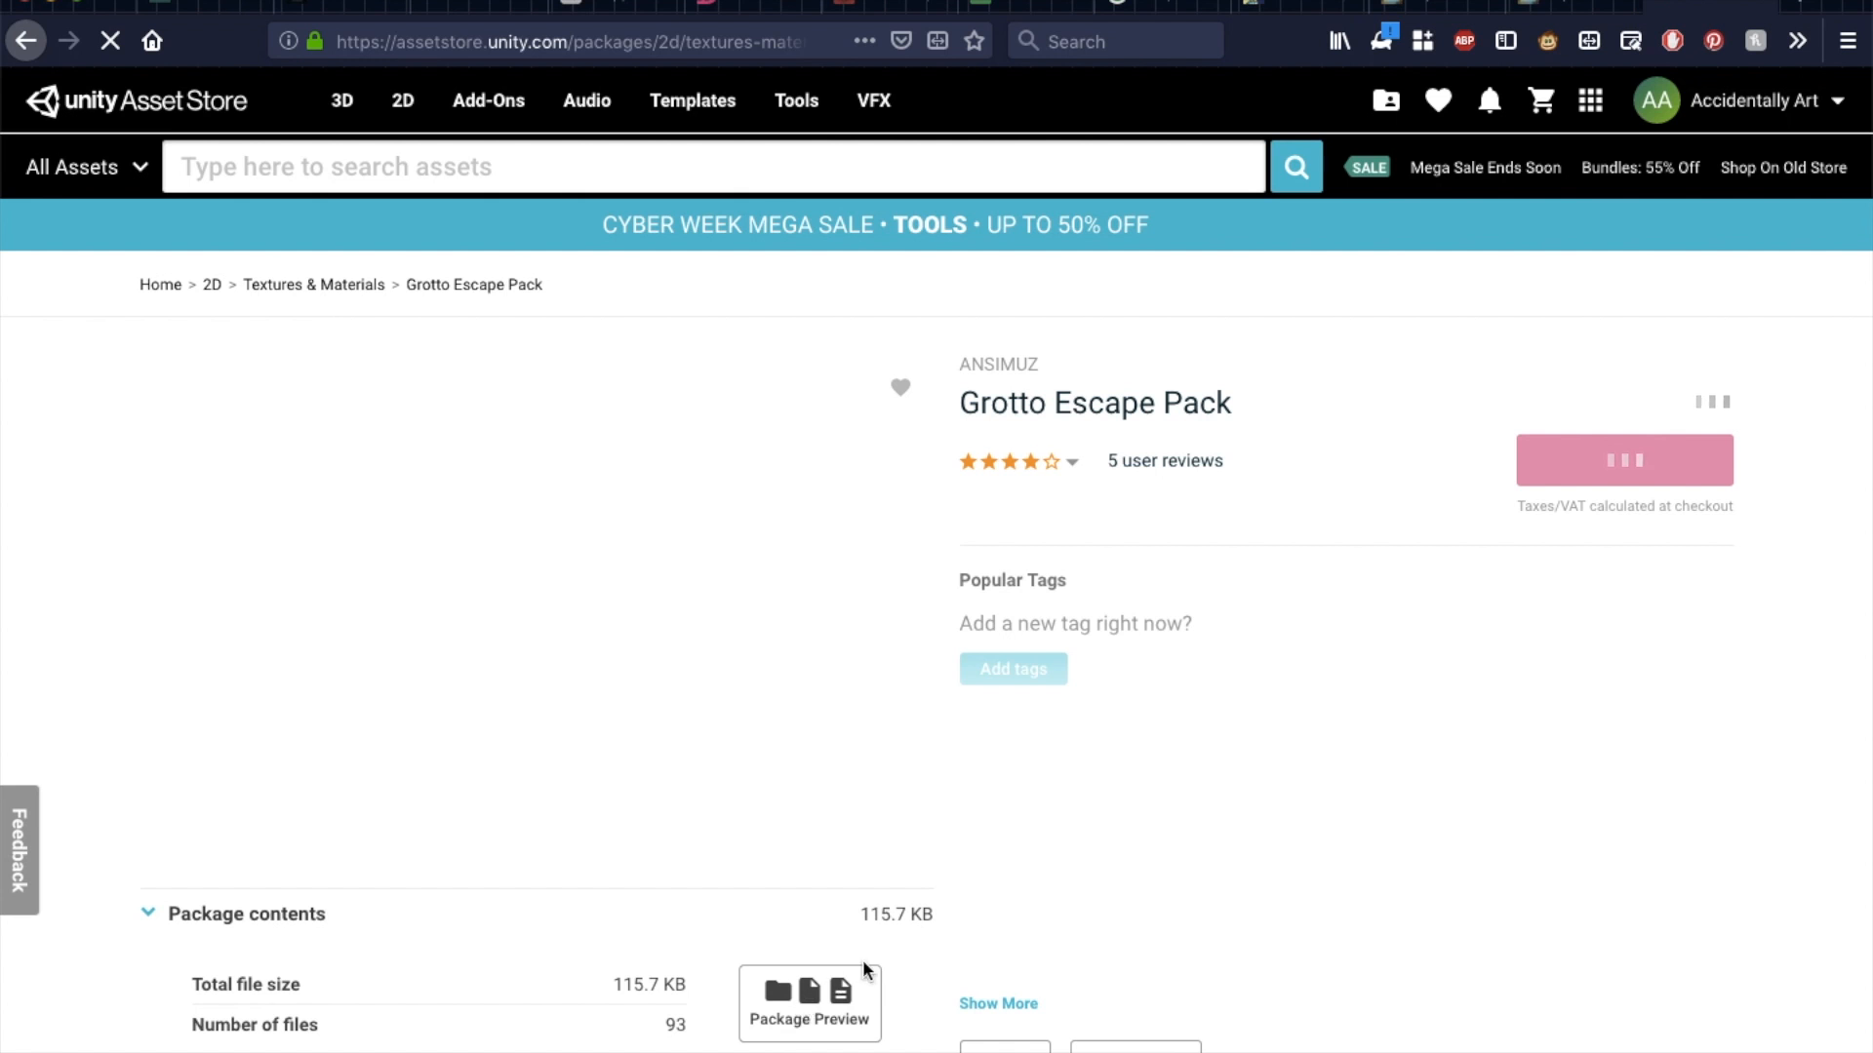
{"action": "scroll", "coordinate": [937, 660], "scroll_direction": "down", "scroll_amount": 2}
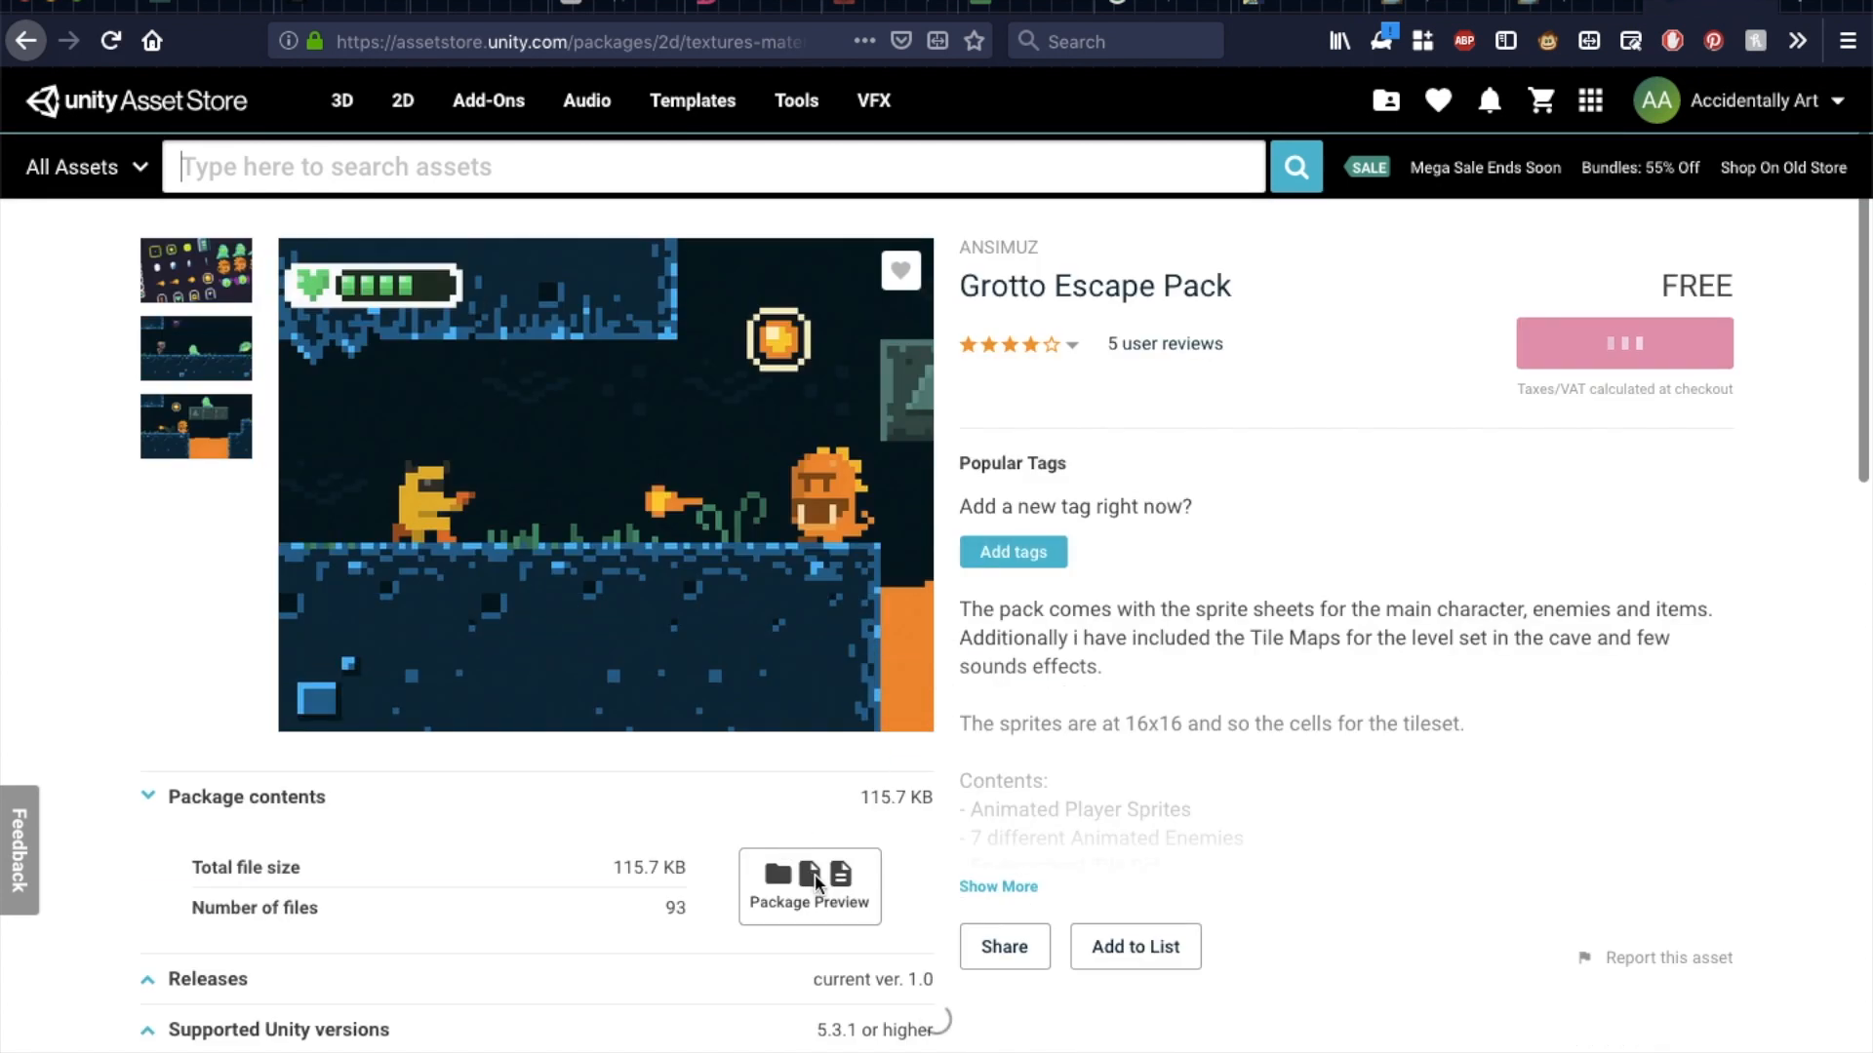
Preview grotto-tiles.png from the Grotto Escape Pack's Sprites > Tileset folder and close the package preview
{"action": "left_click", "coordinate": [790, 958]}
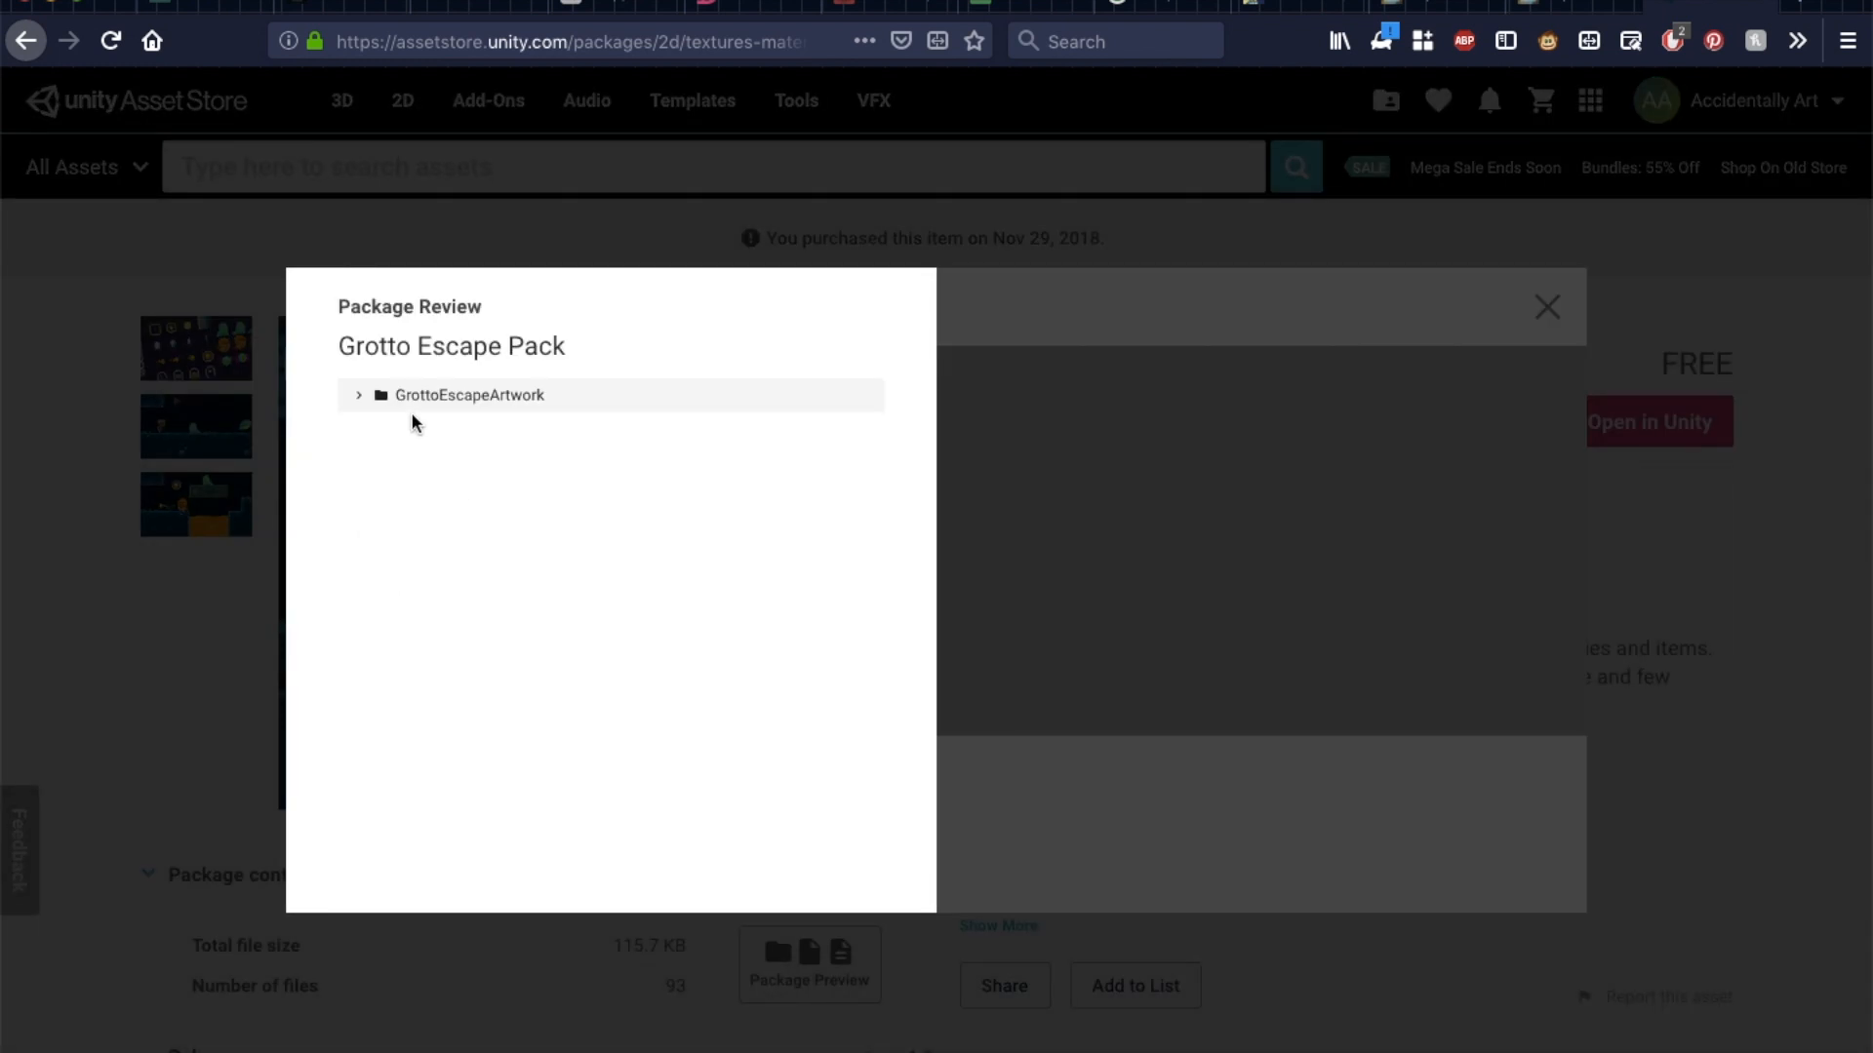
{"action": "left_click", "coordinate": [366, 398]}
{"action": "left_click", "coordinate": [415, 503]}
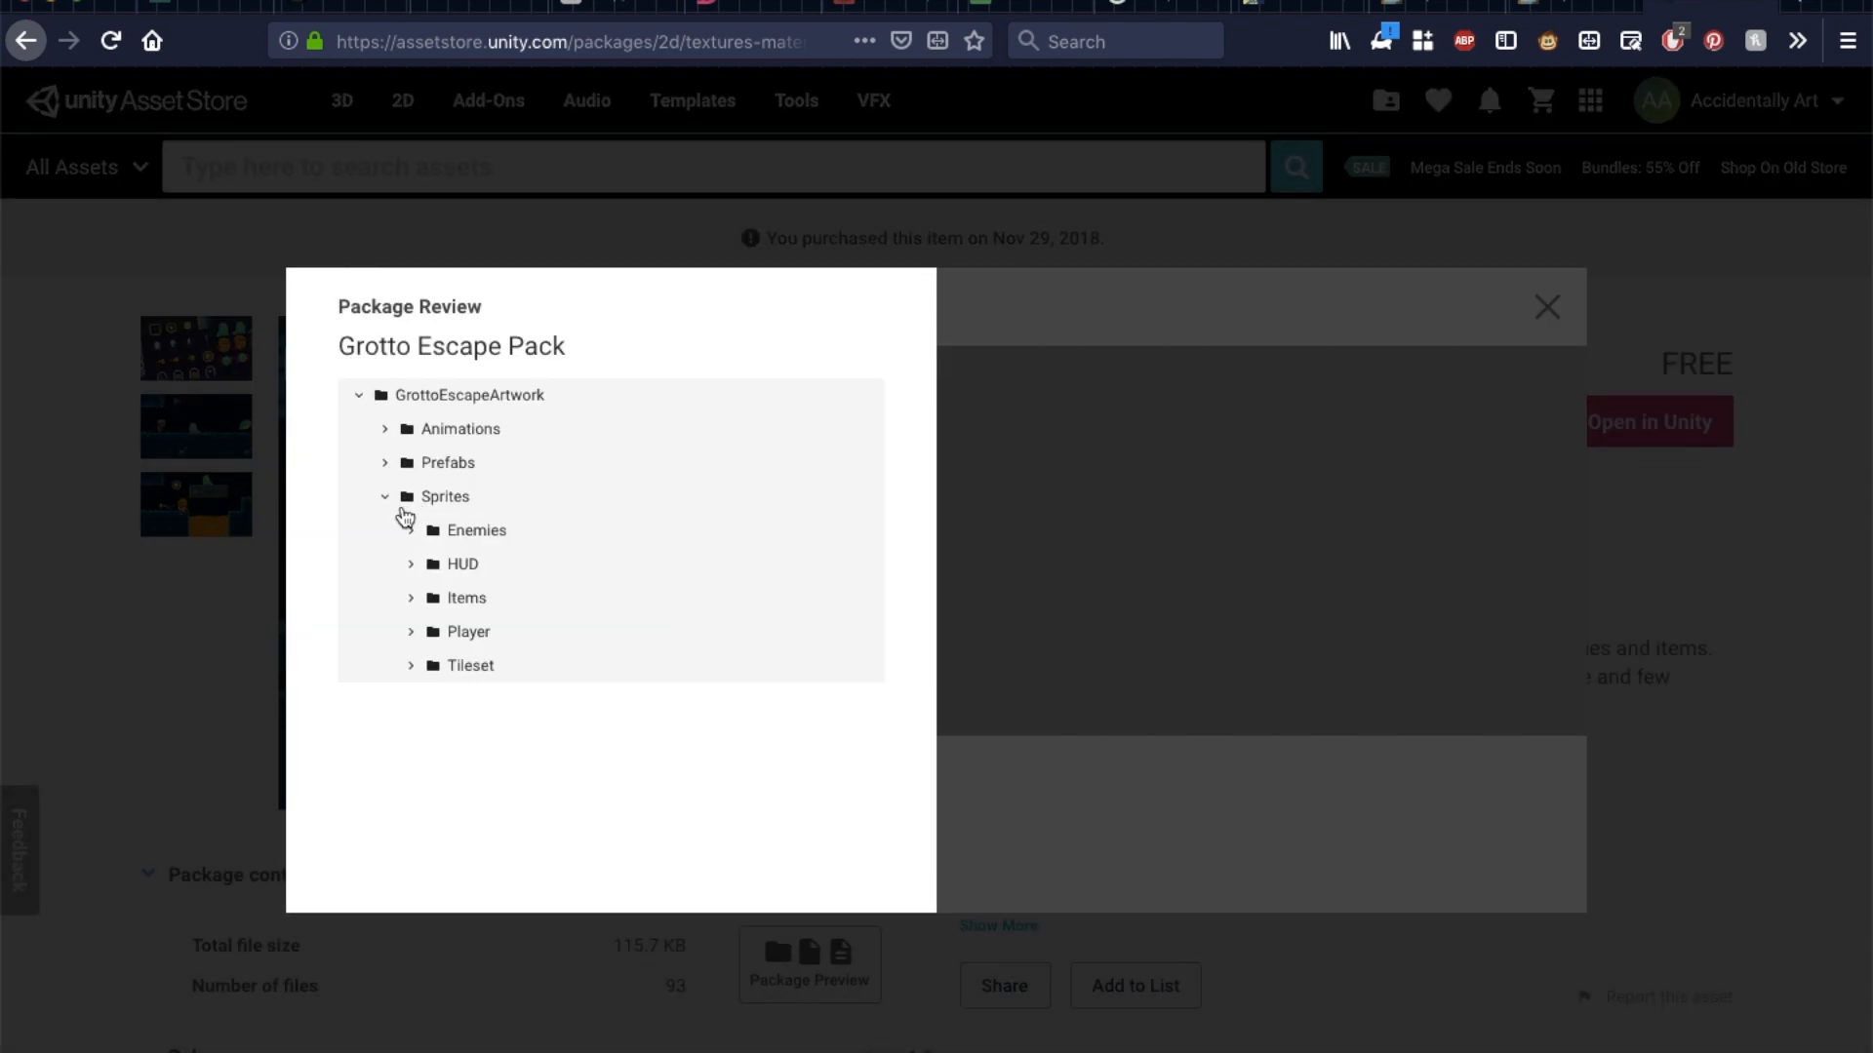
{"action": "left_click", "coordinate": [473, 669]}
{"action": "left_click", "coordinate": [512, 715]}
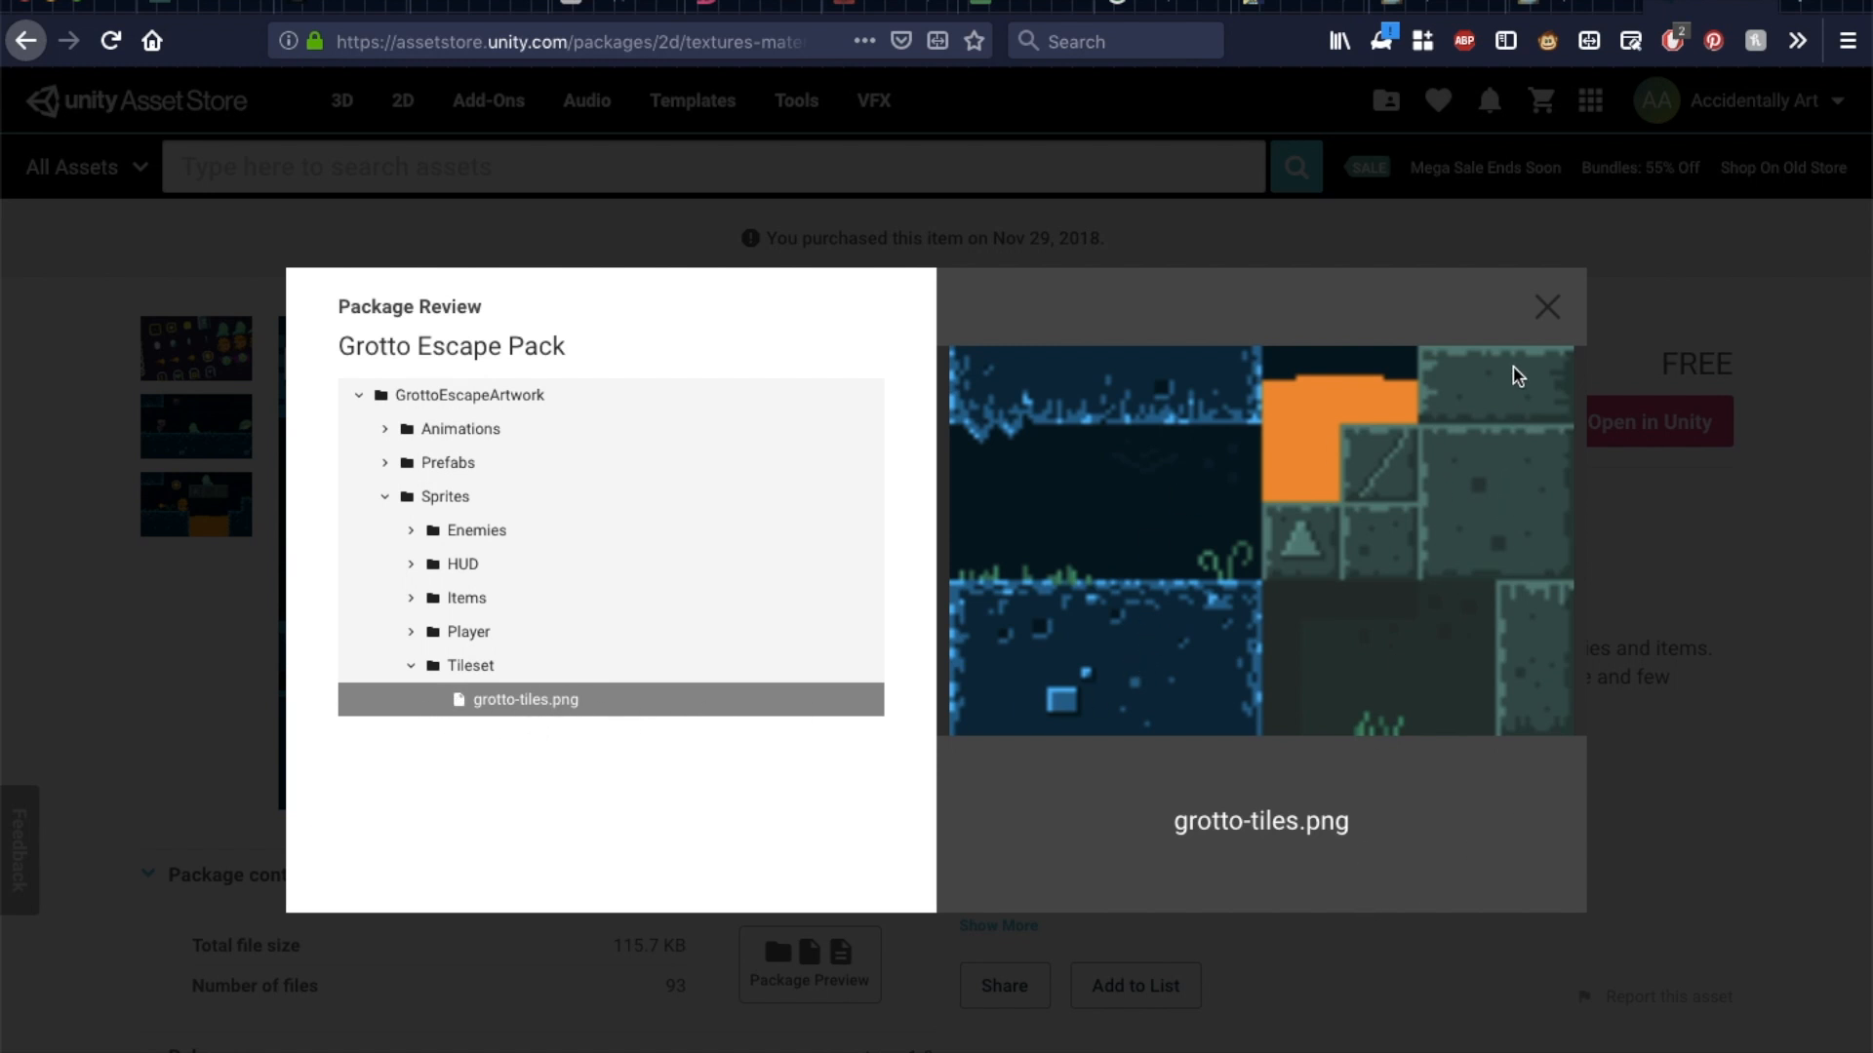
{"action": "left_click", "coordinate": [1551, 308]}
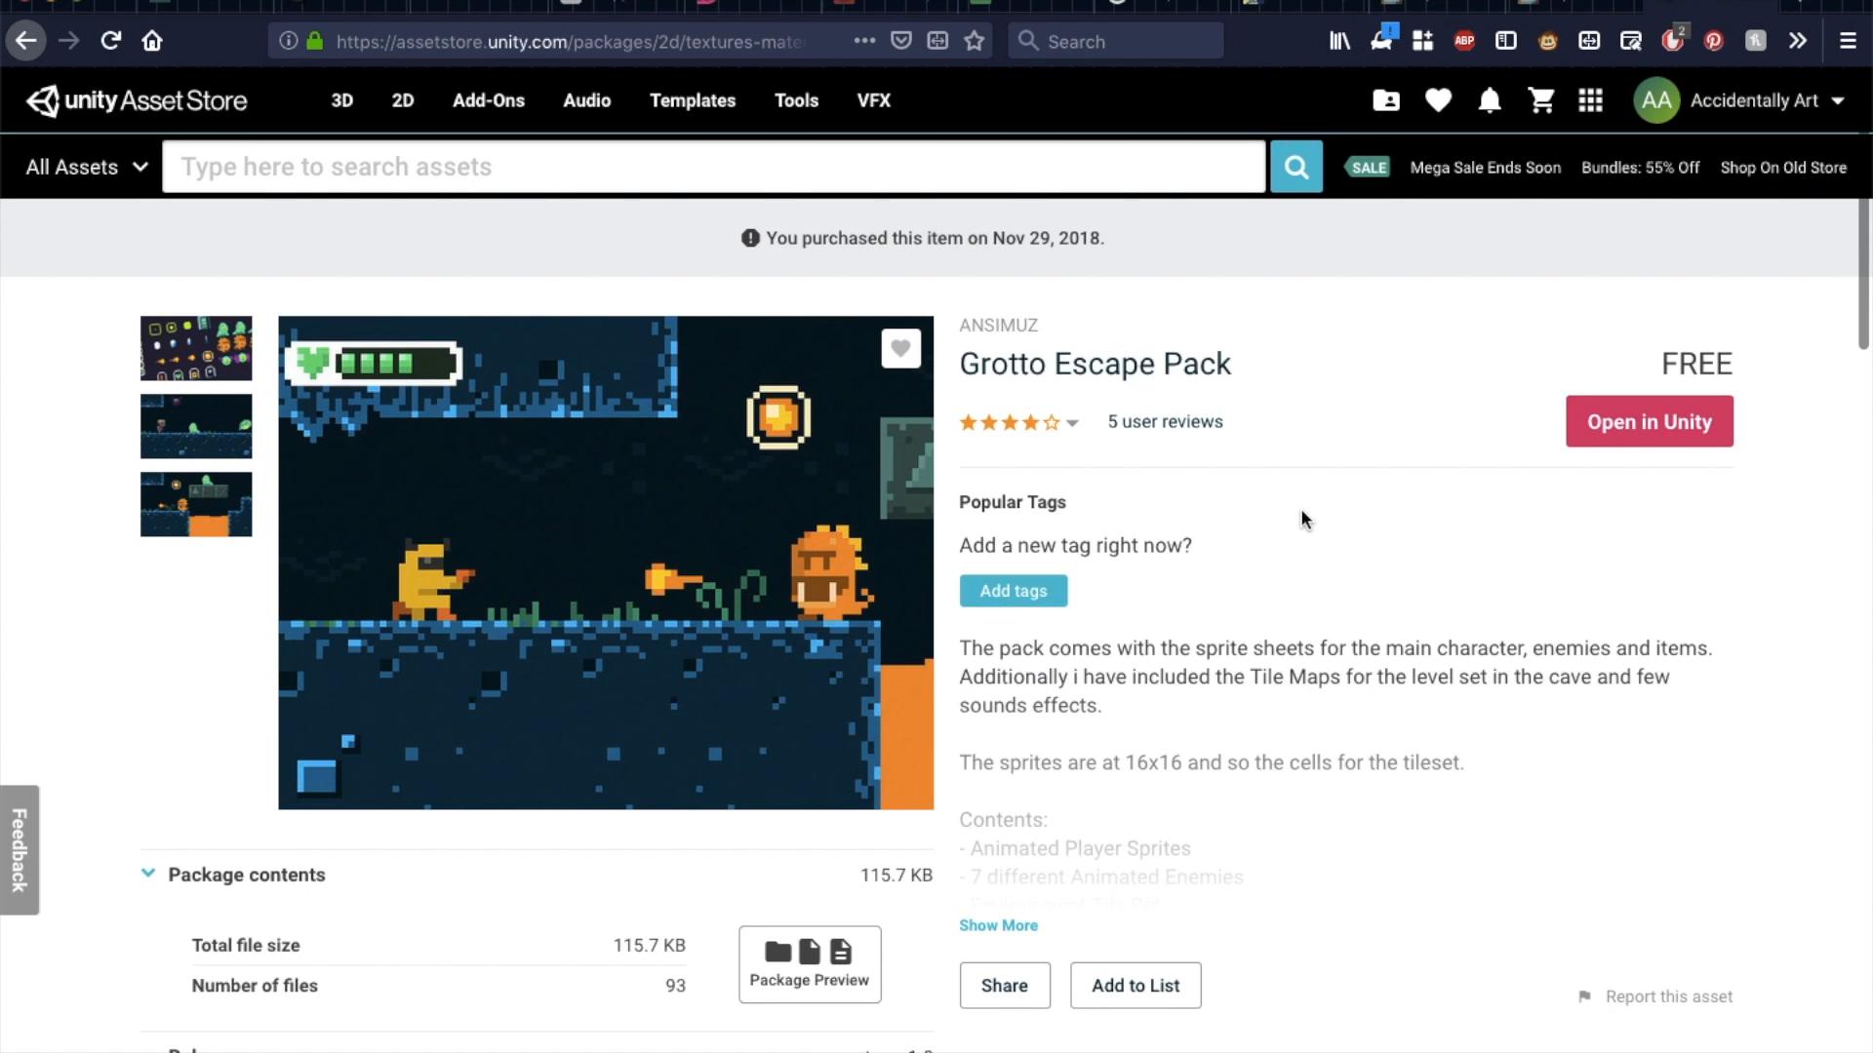
Add the Grotto Escape Pack to the favorites
{"action": "scroll", "coordinate": [1351, 571], "scroll_direction": "down", "scroll_amount": 2}
{"action": "scroll", "coordinate": [1351, 571], "scroll_direction": "up", "scroll_amount": 3}
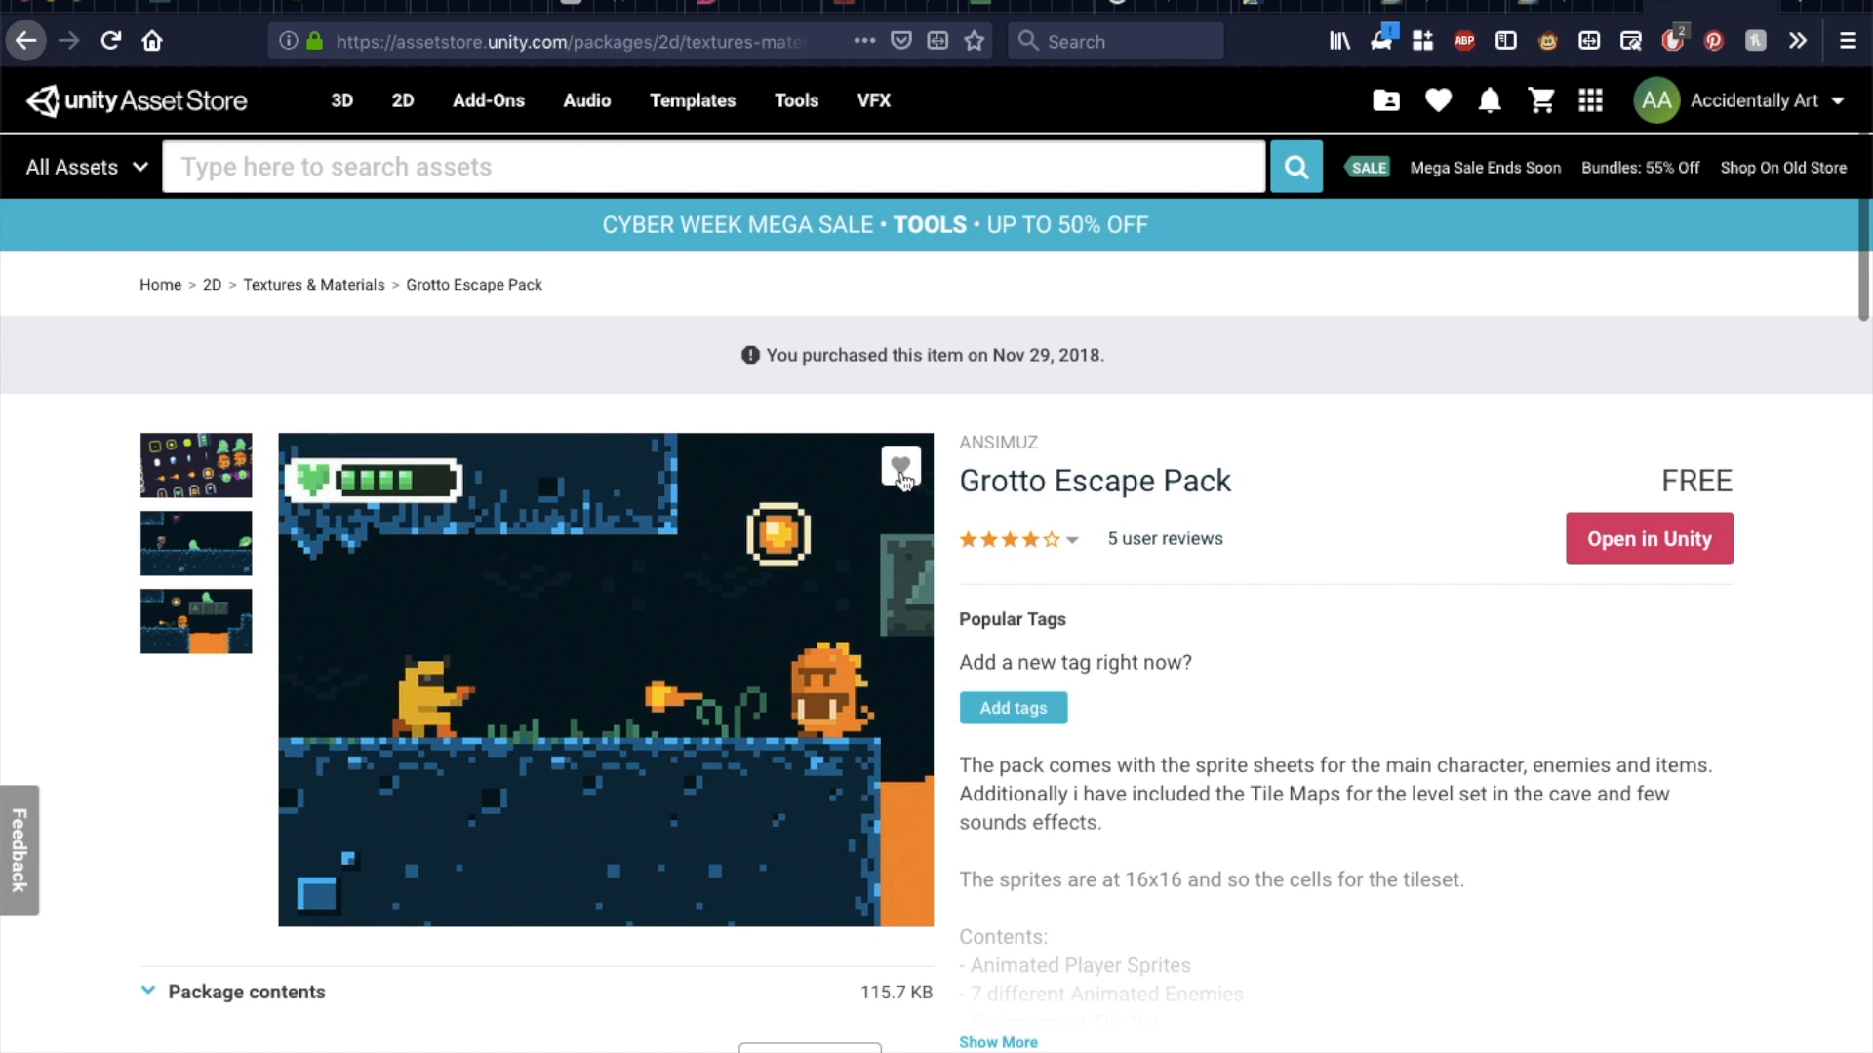
{"action": "left_click", "coordinate": [901, 468]}
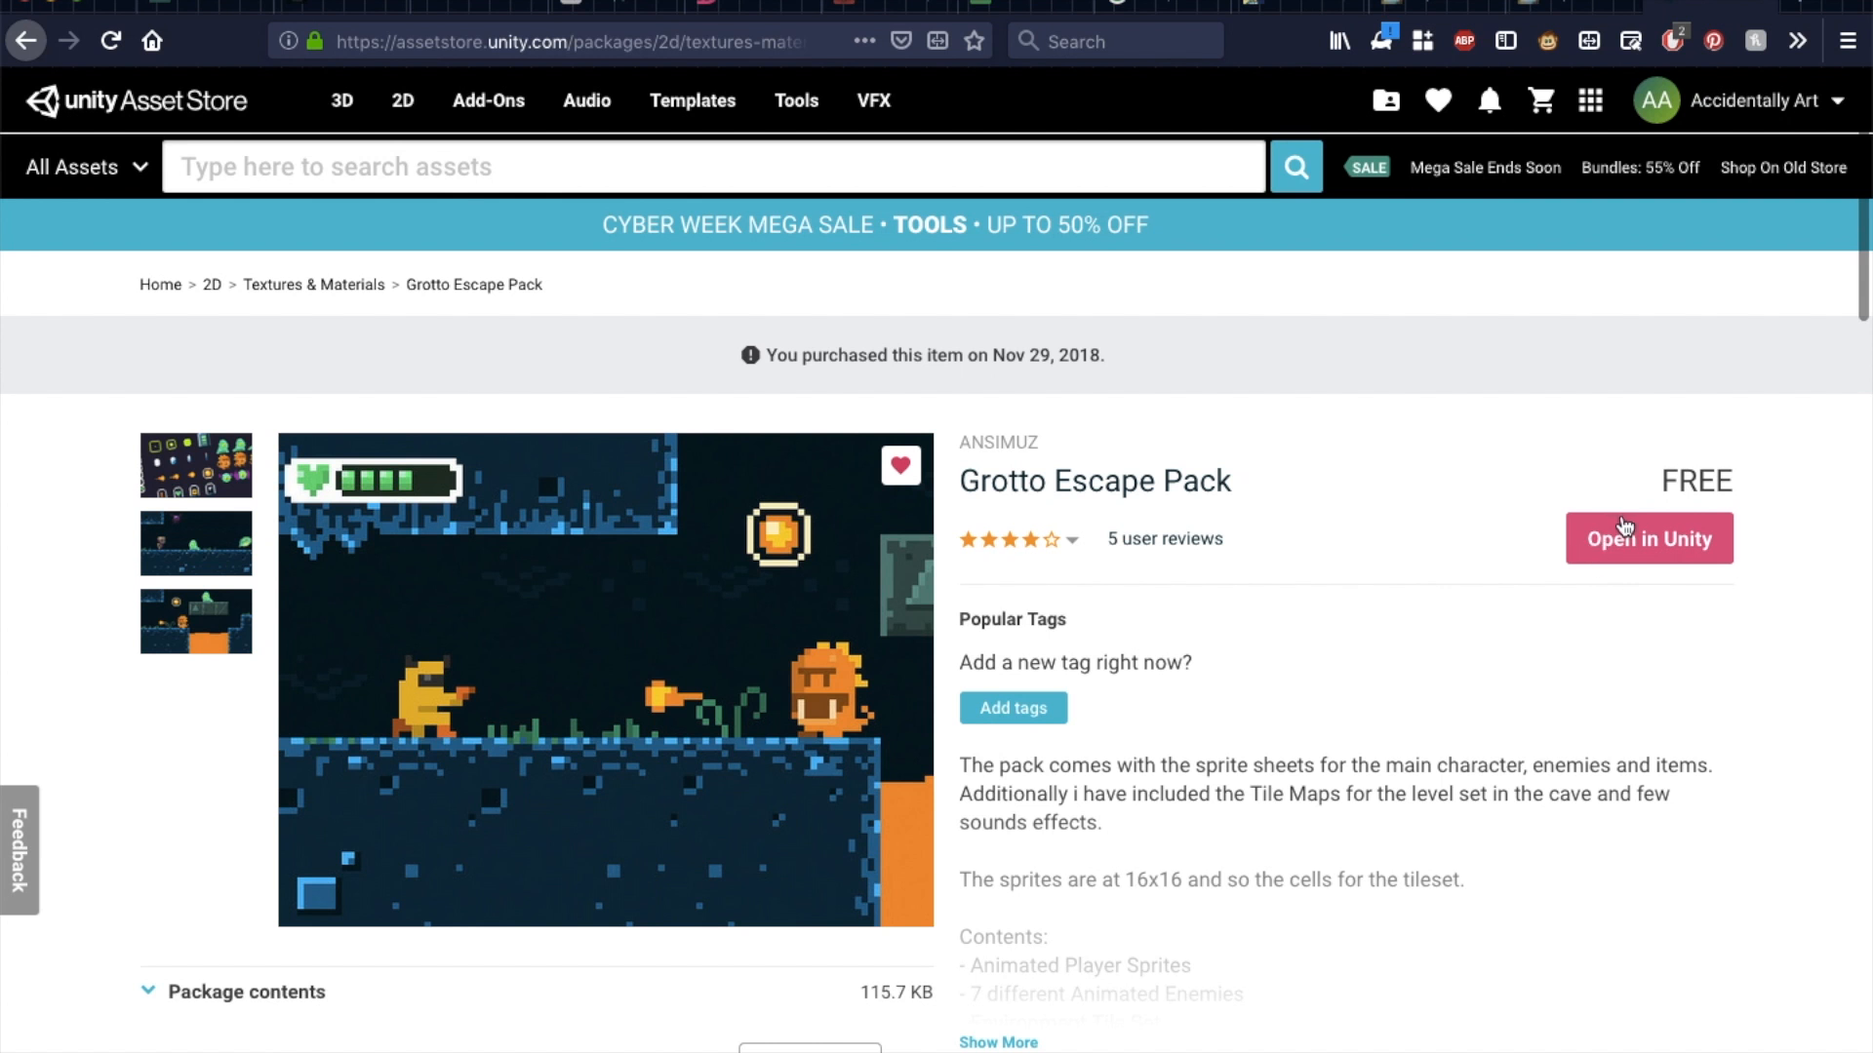
In Unity Hub, name the new project "2D Platformer" and choose the 2D template
{"action": "mouse_move", "coordinate": [944, 1048]}
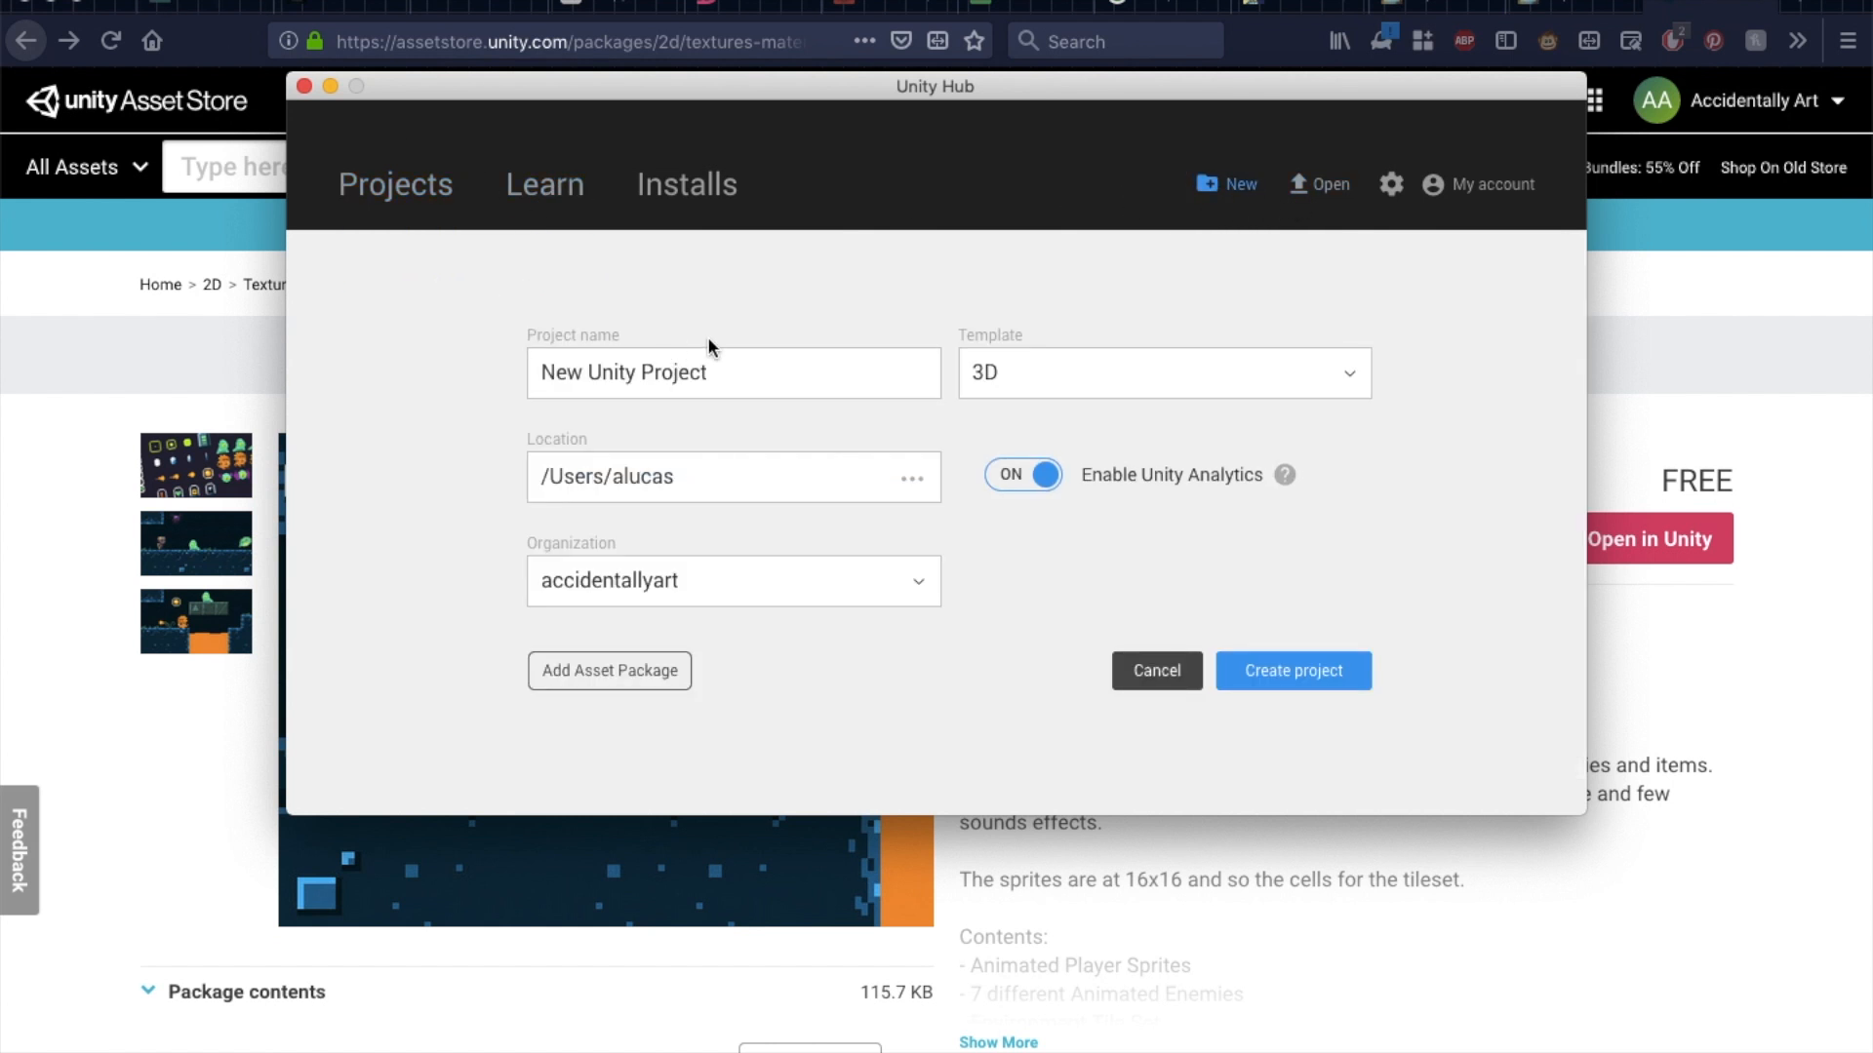
{"action": "triple_click", "coordinate": [752, 378]}
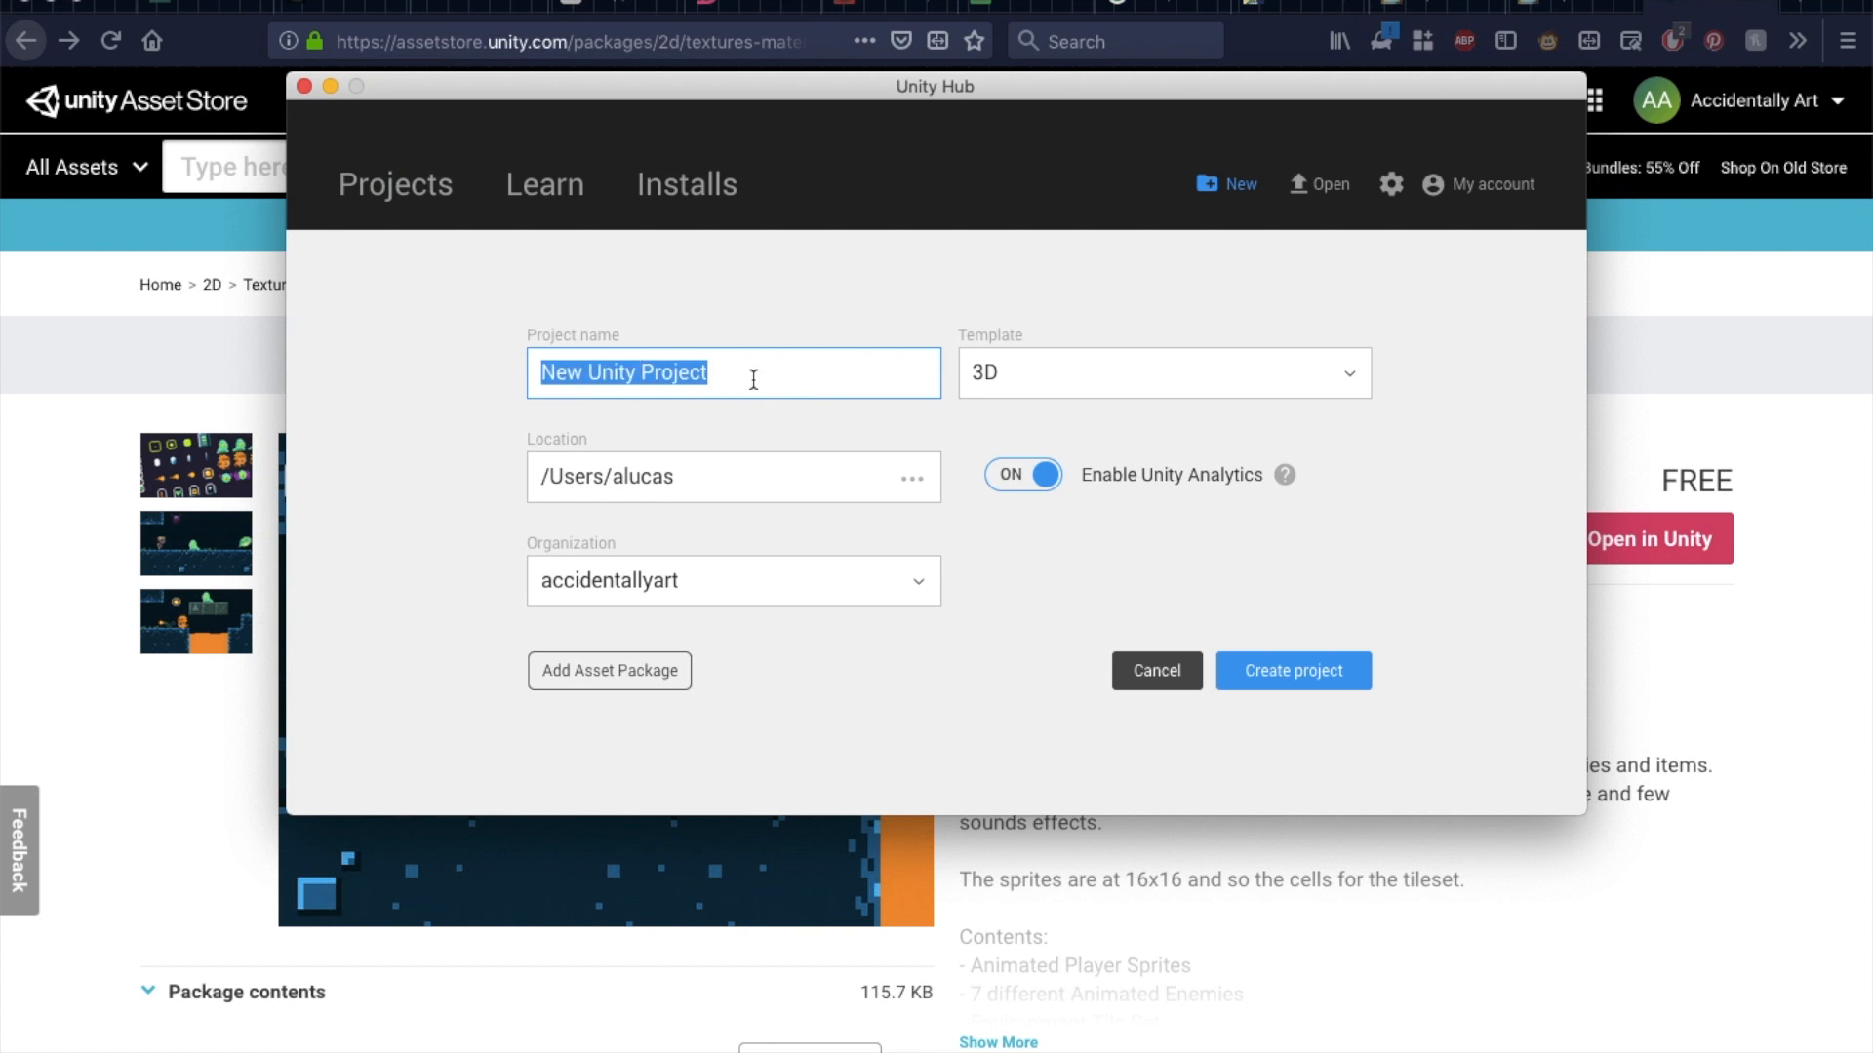
{"action": "type", "text": "2D Platfor"}
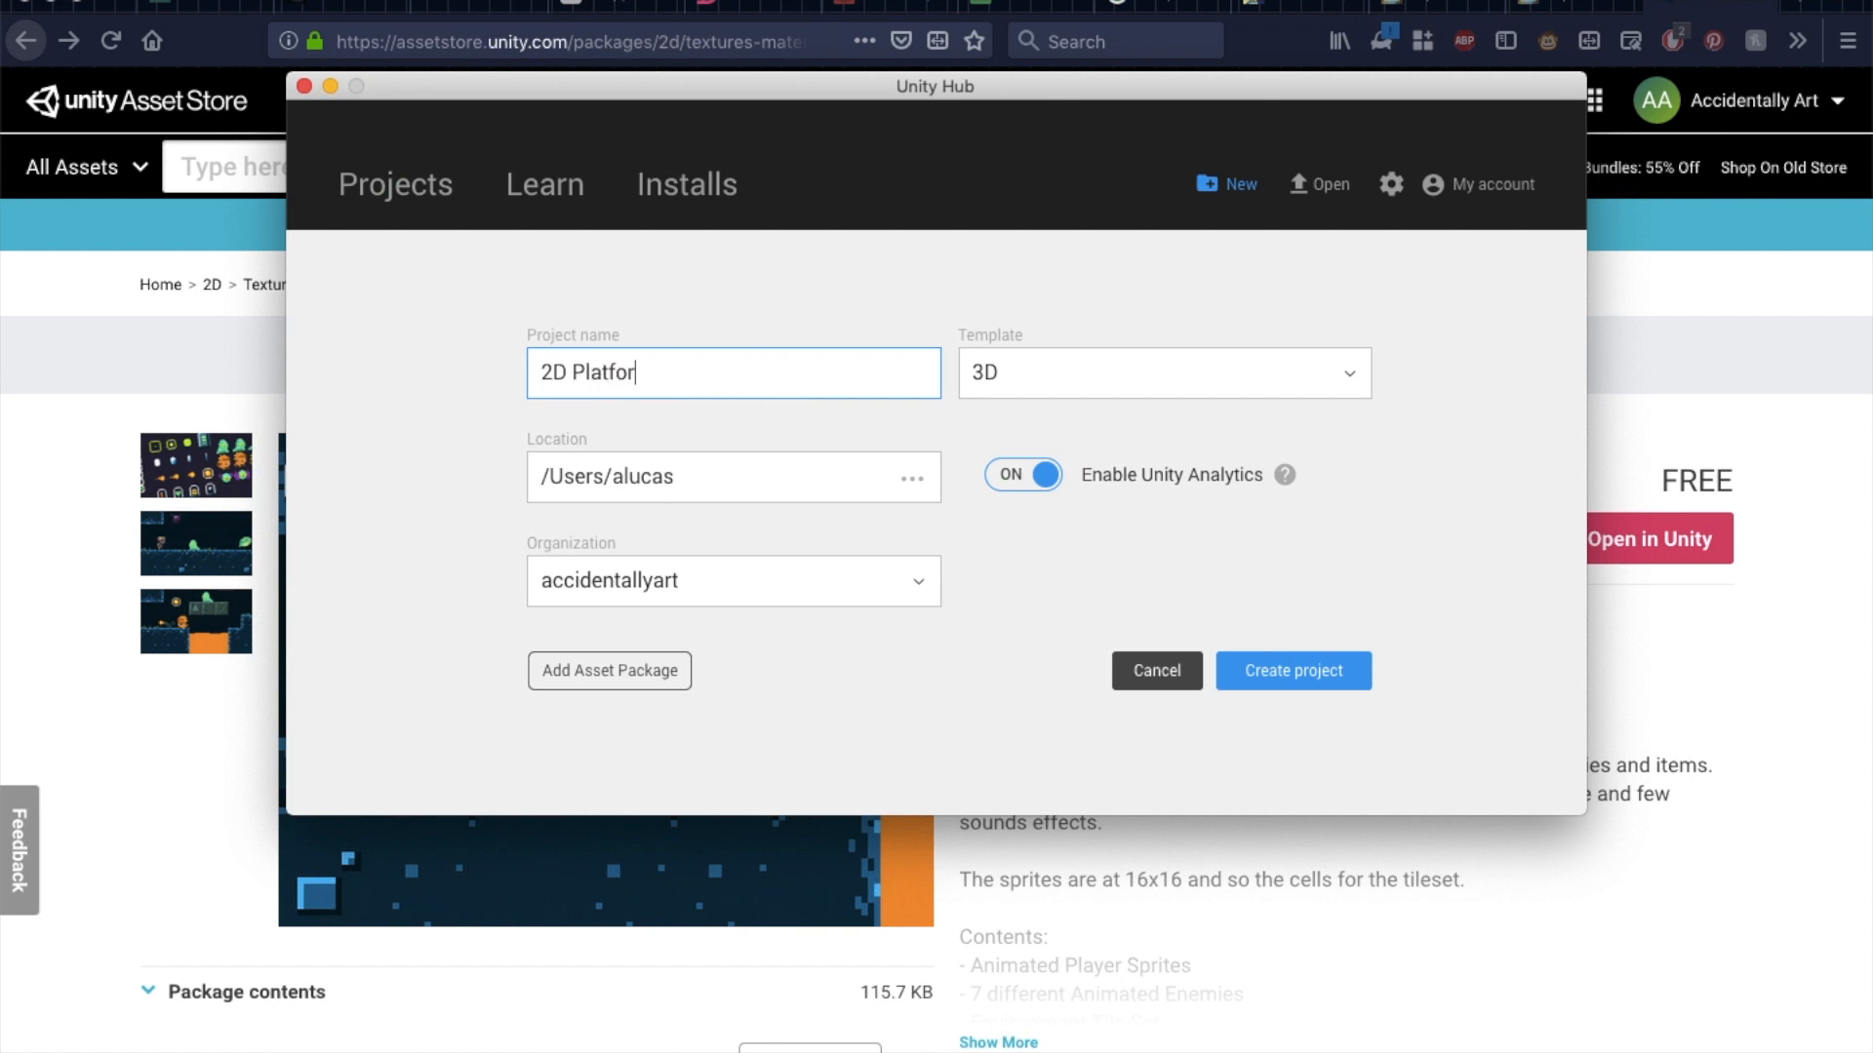
{"action": "type", "text": "mer"}
{"action": "left_click", "coordinate": [1241, 375]}
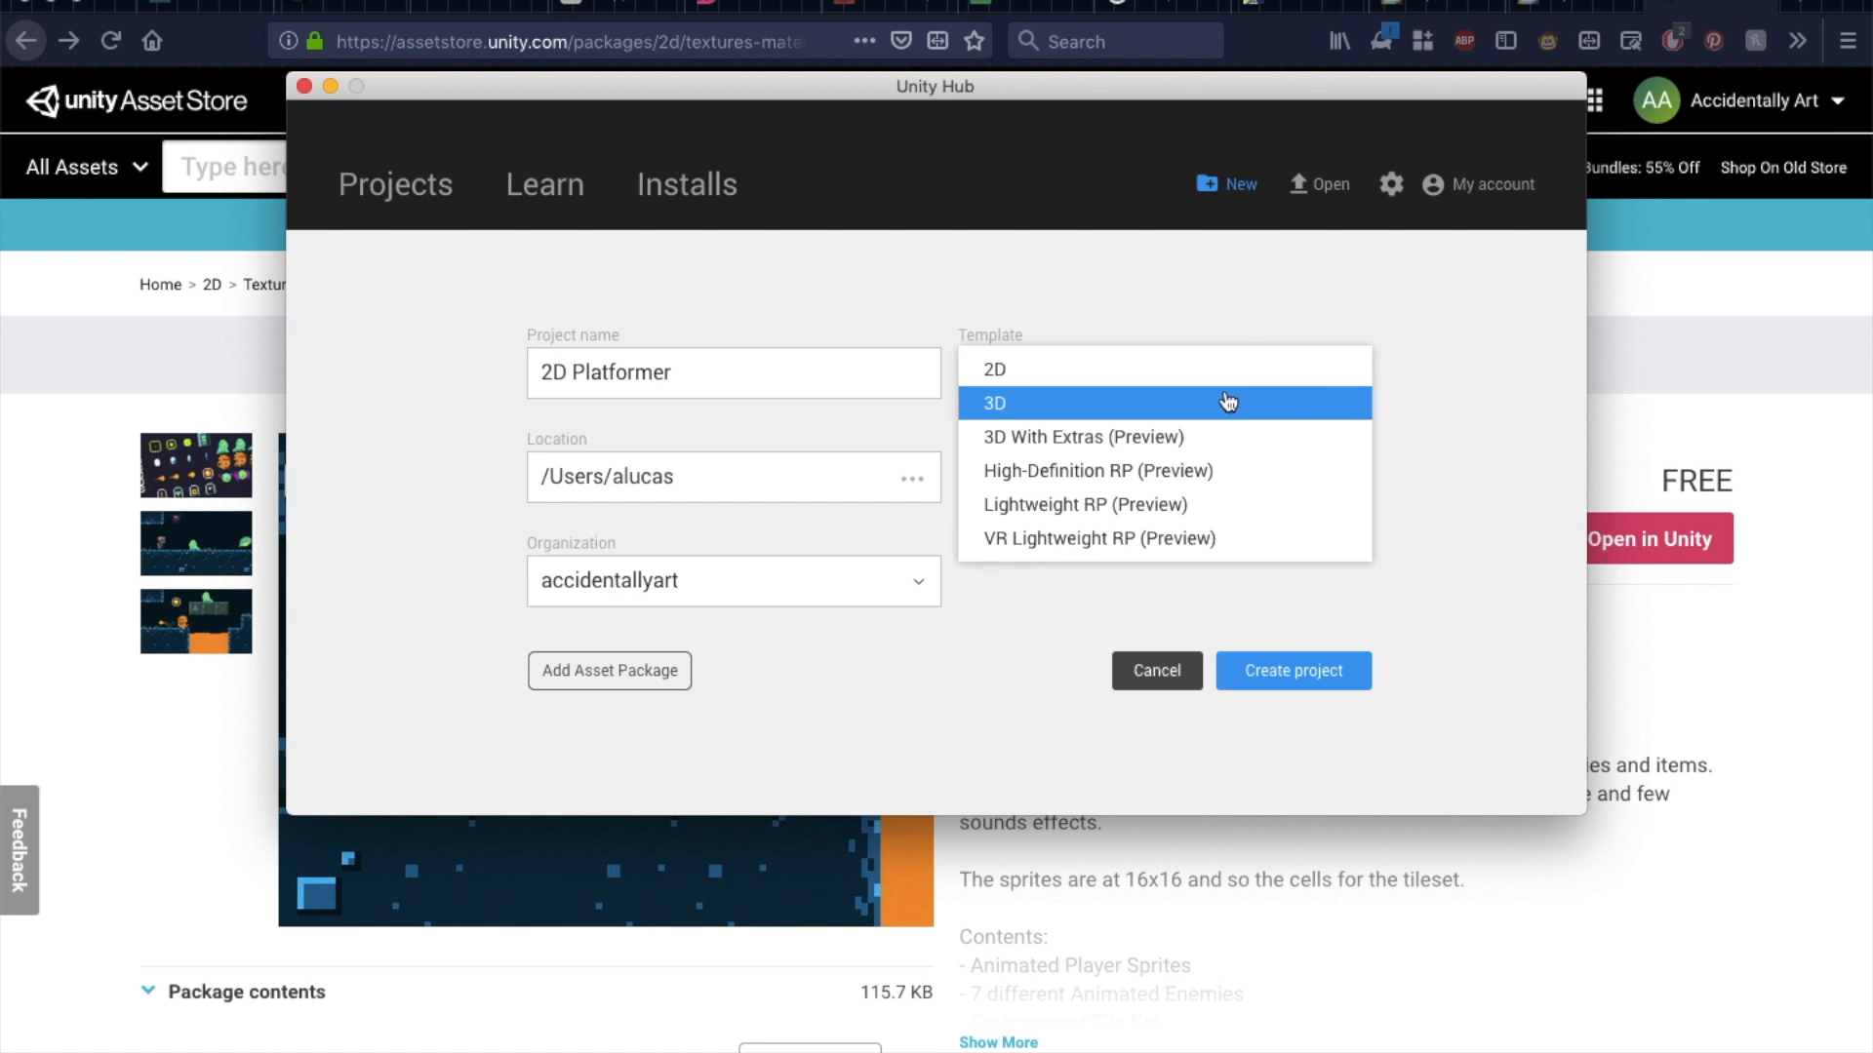
{"action": "left_click", "coordinate": [1224, 395]}
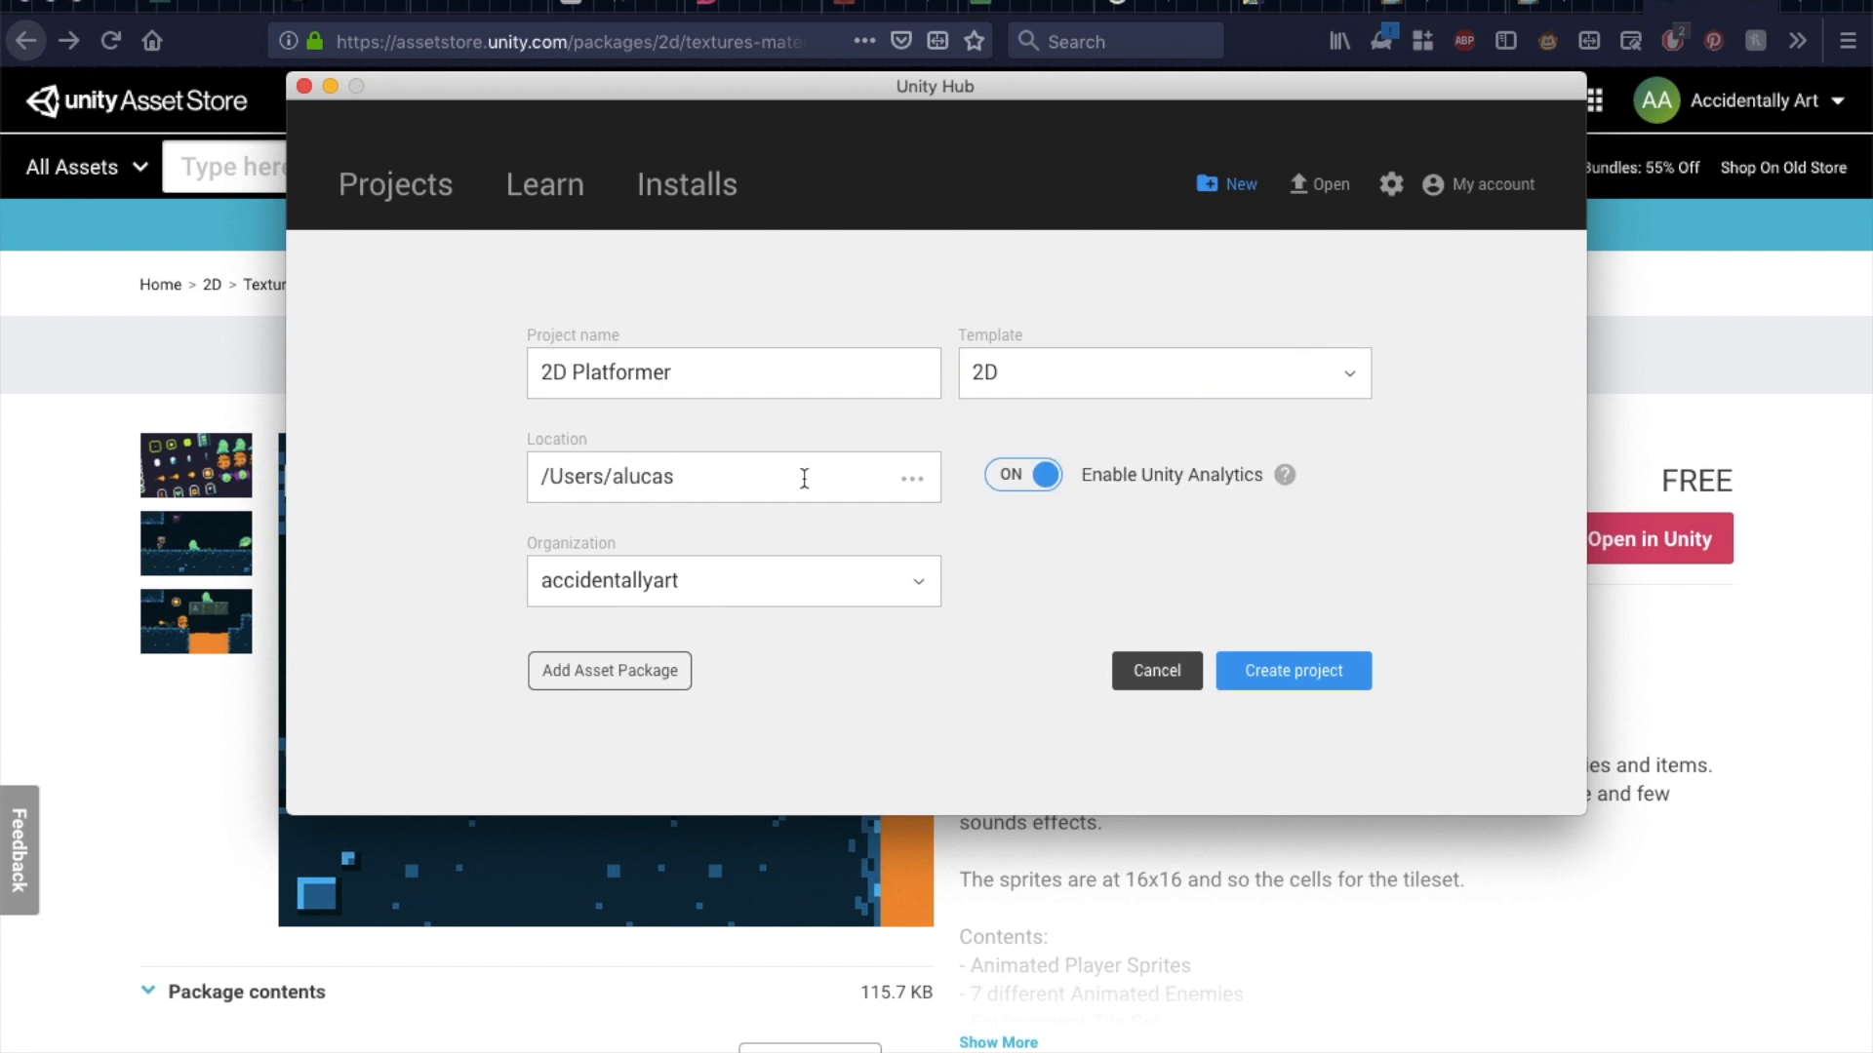
{"action": "left_click", "coordinate": [1297, 673]}
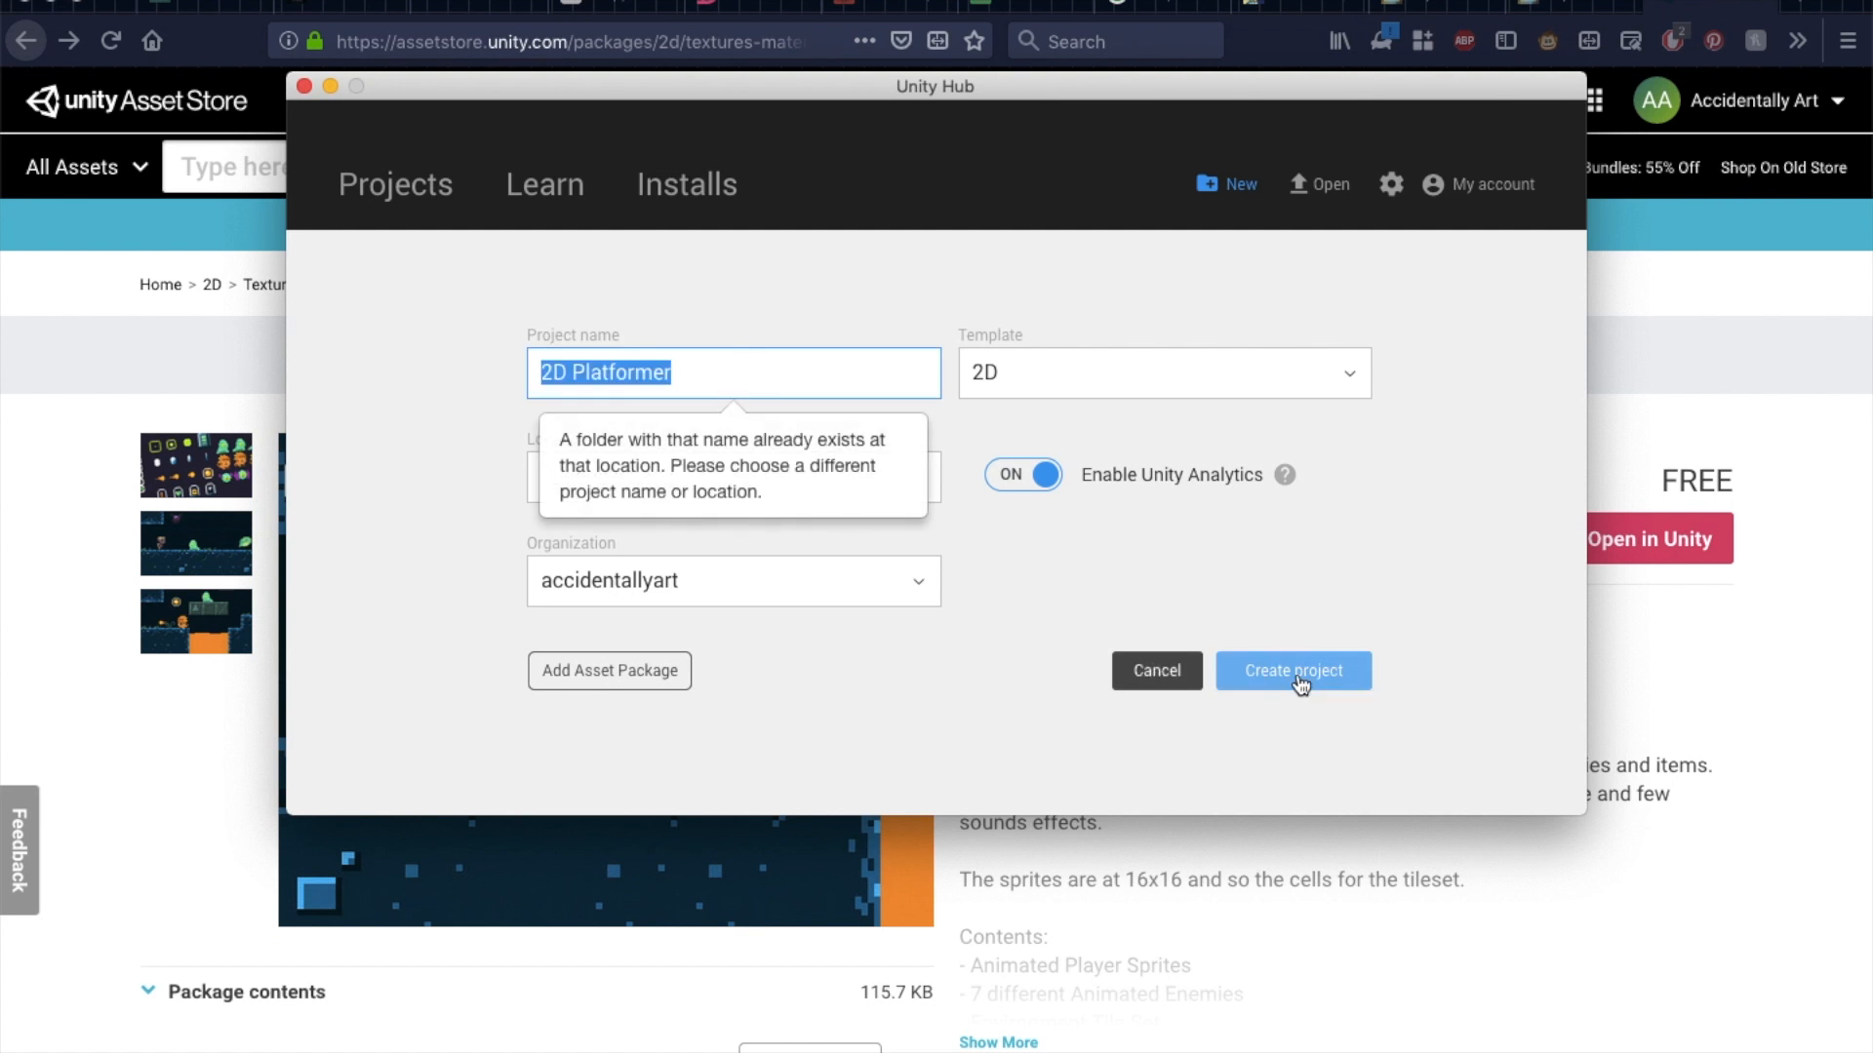
{"action": "left_click", "coordinate": [720, 369]}
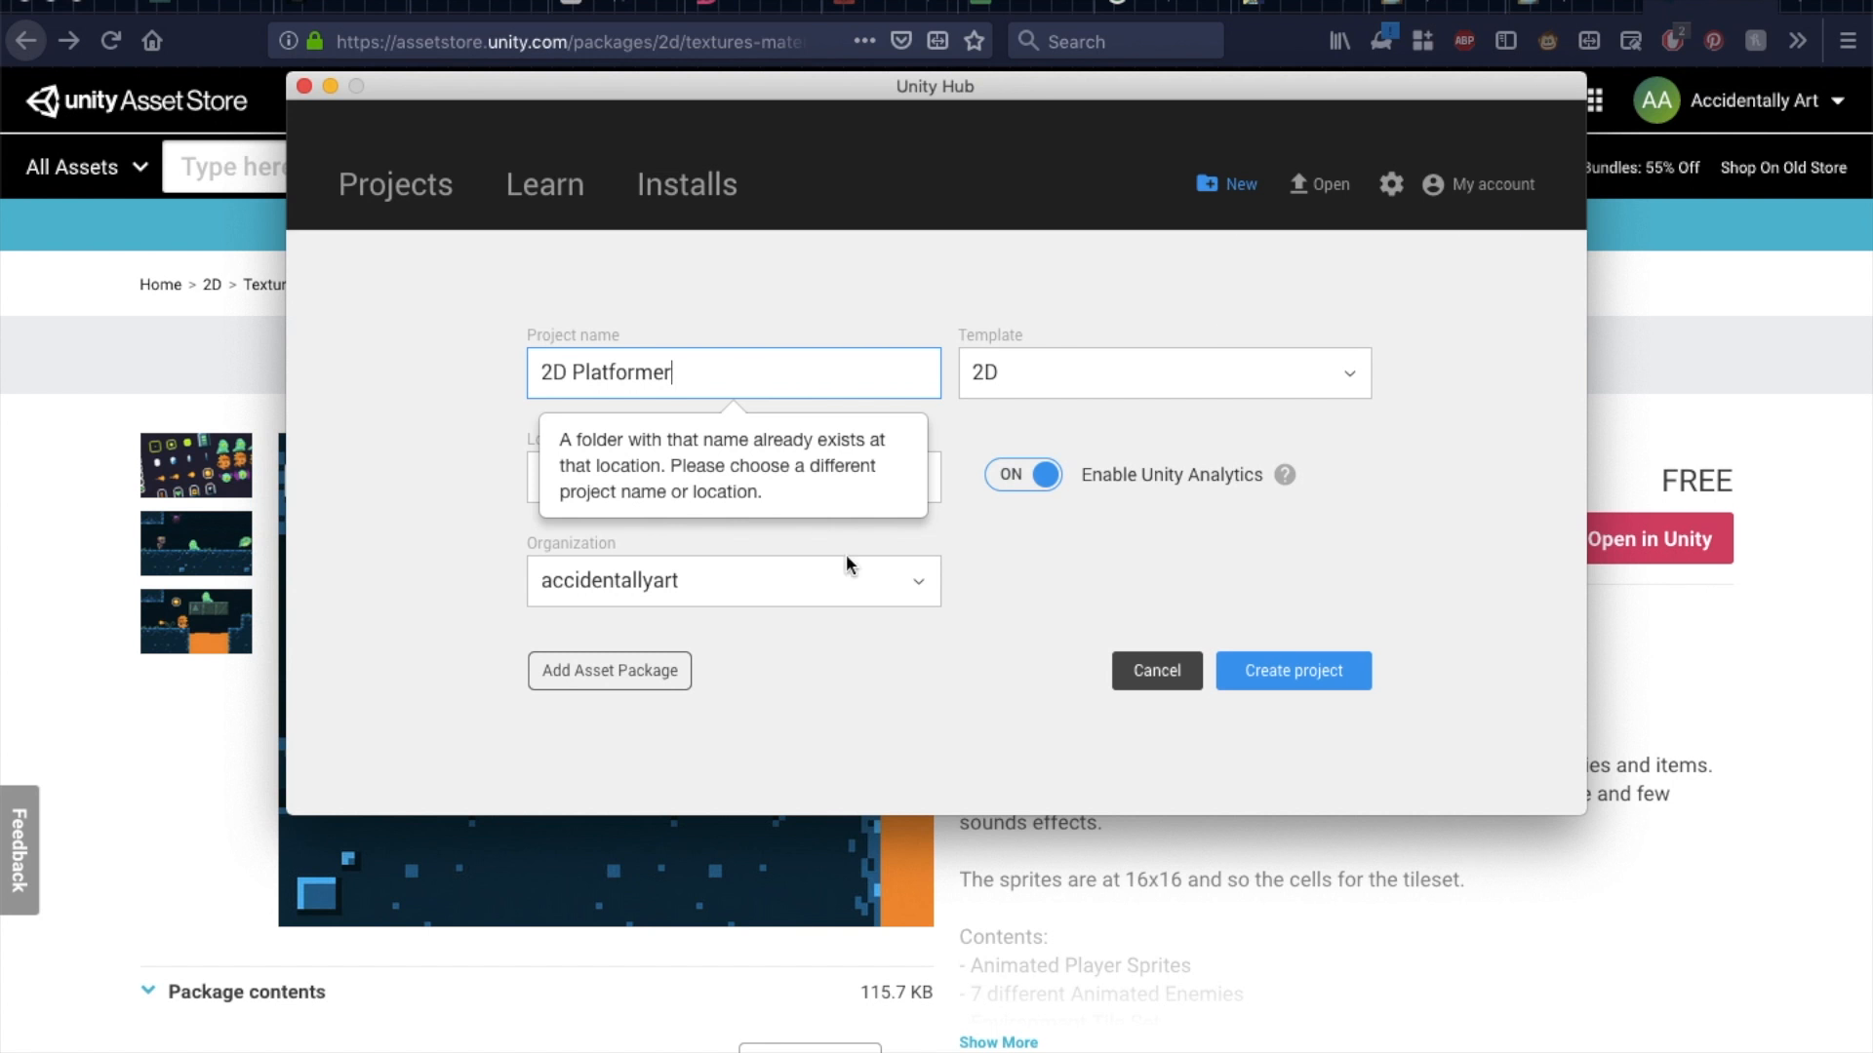
{"action": "left_click", "coordinate": [828, 478]}
{"action": "left_click", "coordinate": [921, 482]}
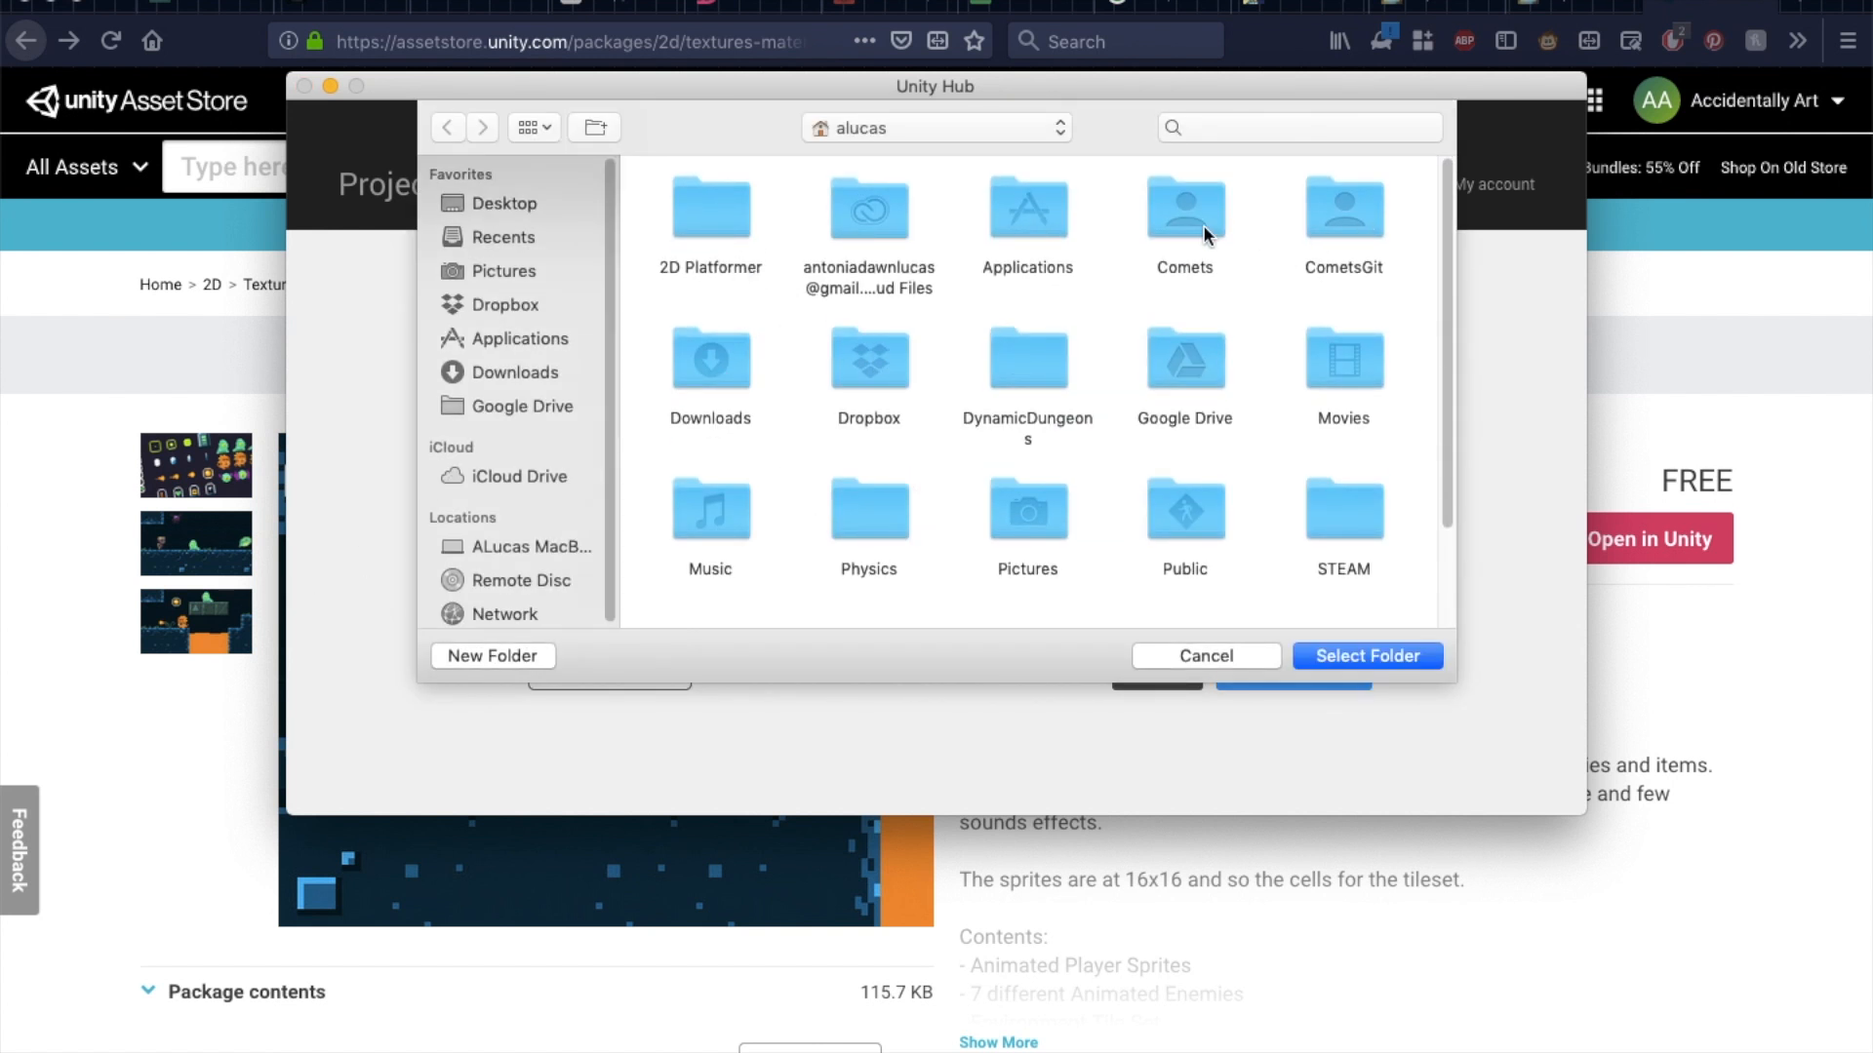
{"action": "left_click", "coordinate": [1243, 658]}
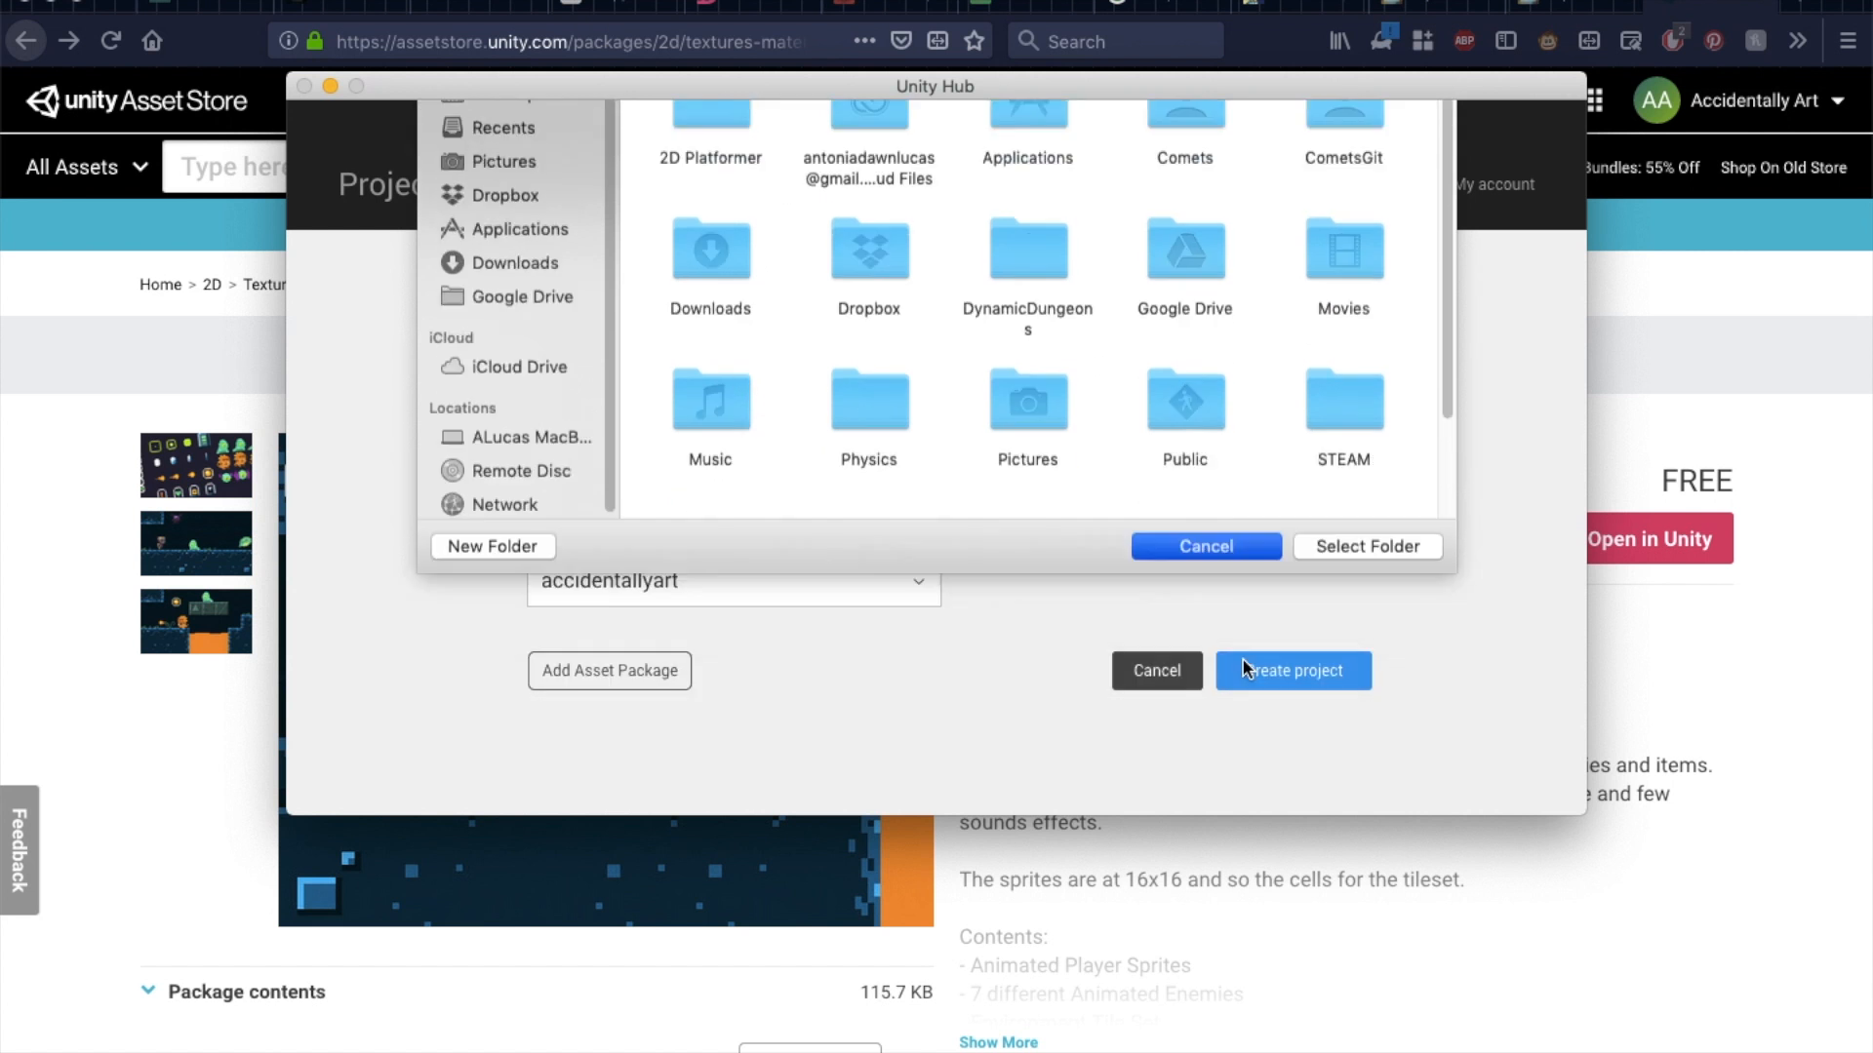
Rename the new project as "2D Platformer Git" and create it
{"action": "left_click", "coordinate": [720, 375]}
{"action": "type", "text": "Git"}
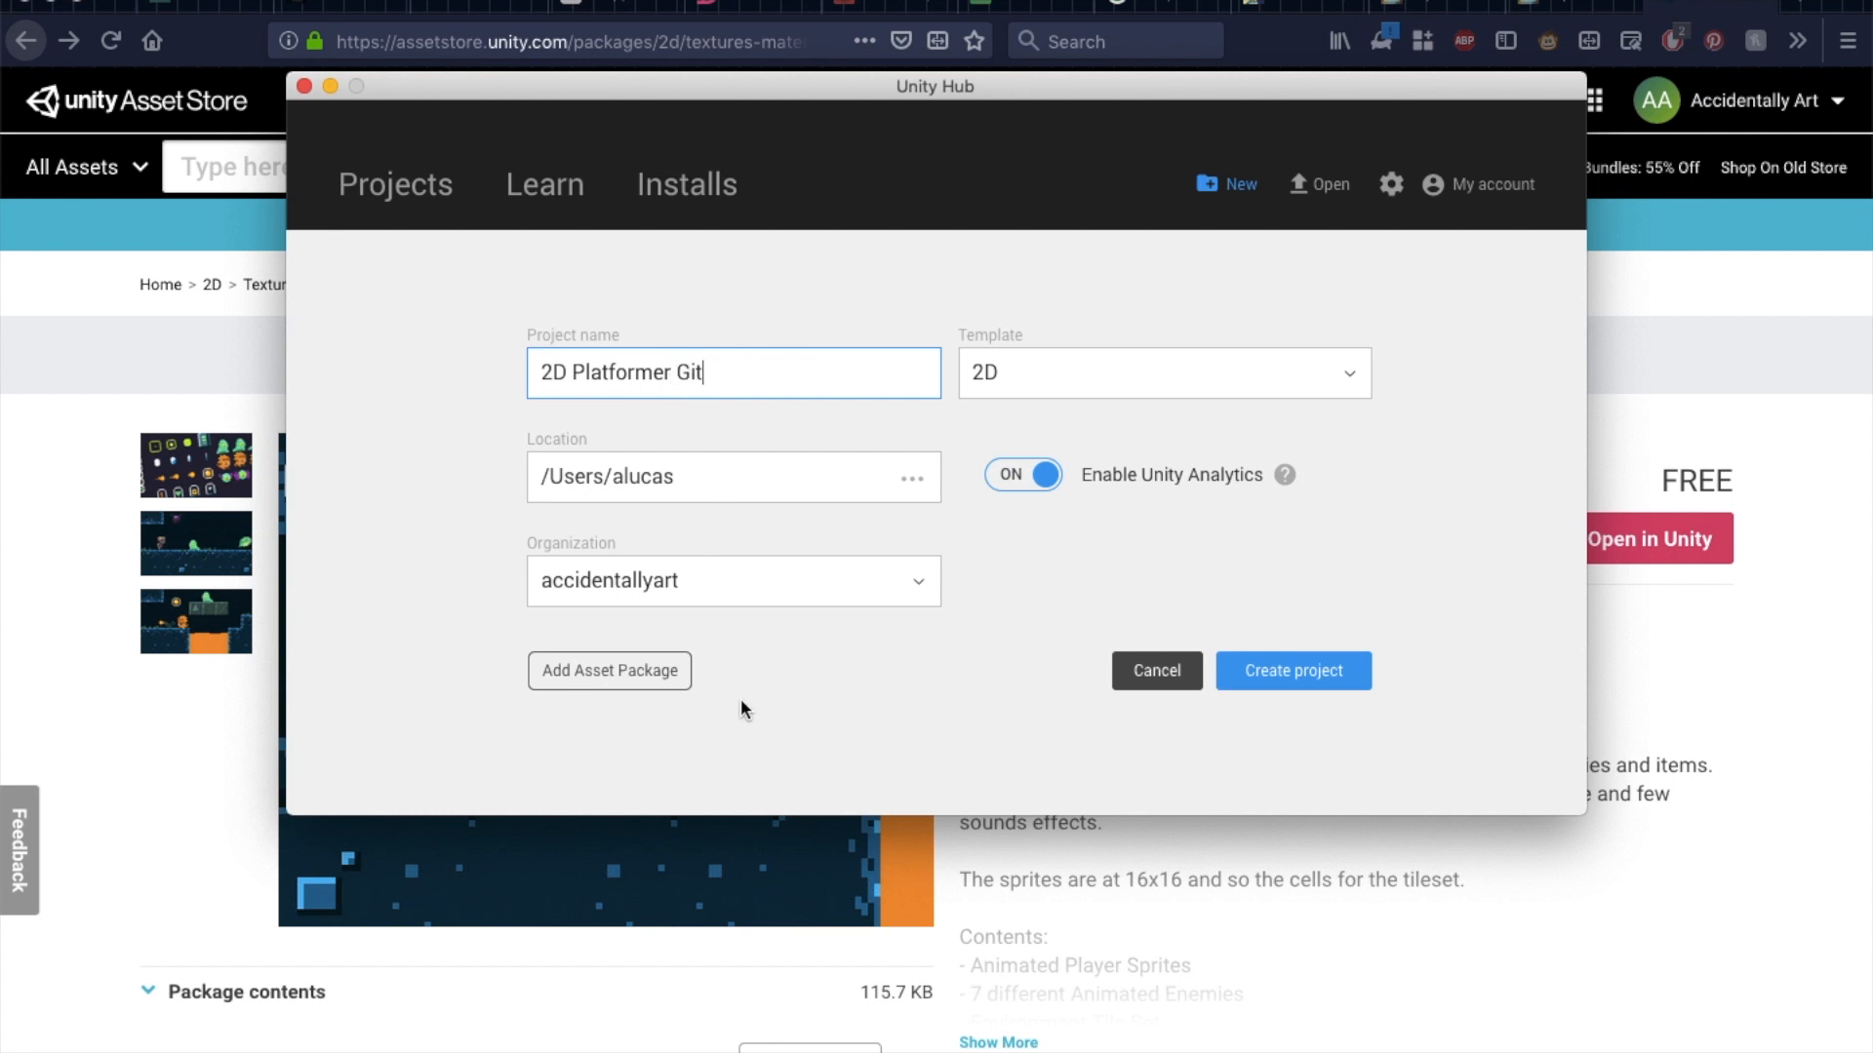
{"action": "left_click", "coordinate": [1322, 683]}
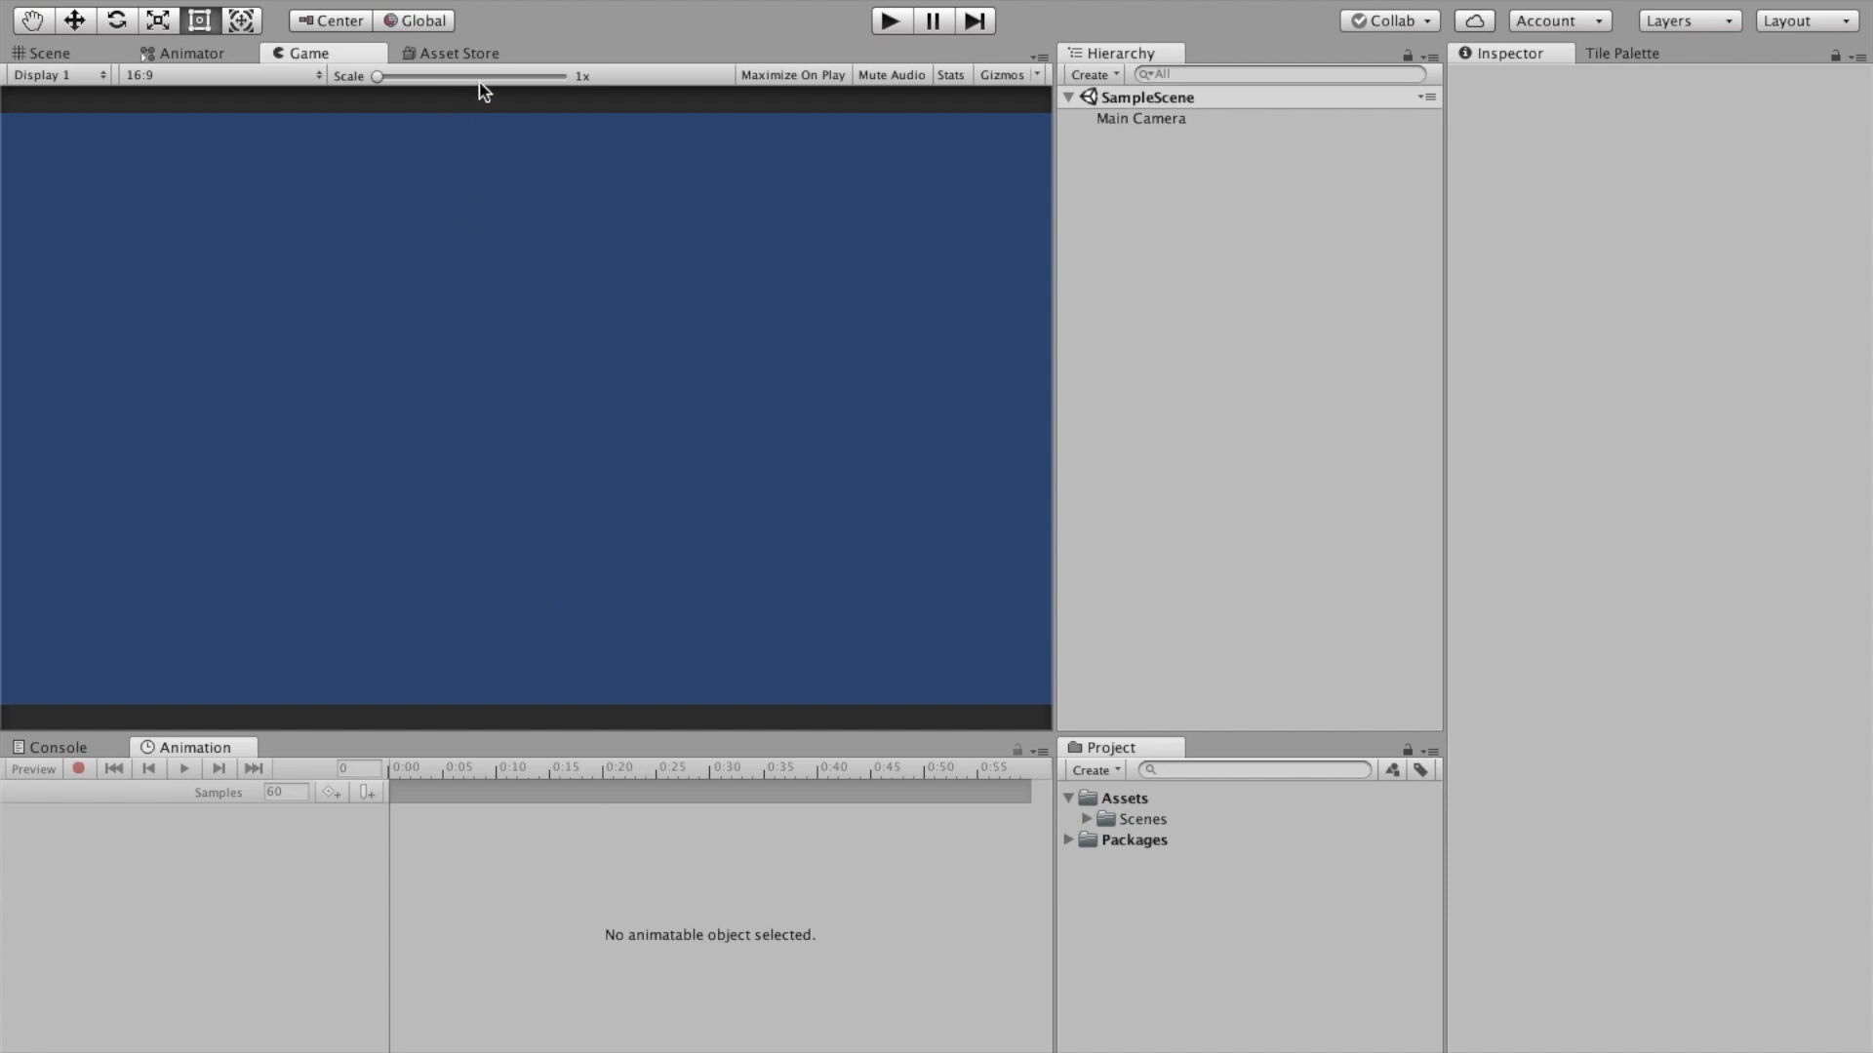
Open the Asset Store inside the Unity editor and display the favorites list
{"action": "left_click", "coordinate": [477, 51]}
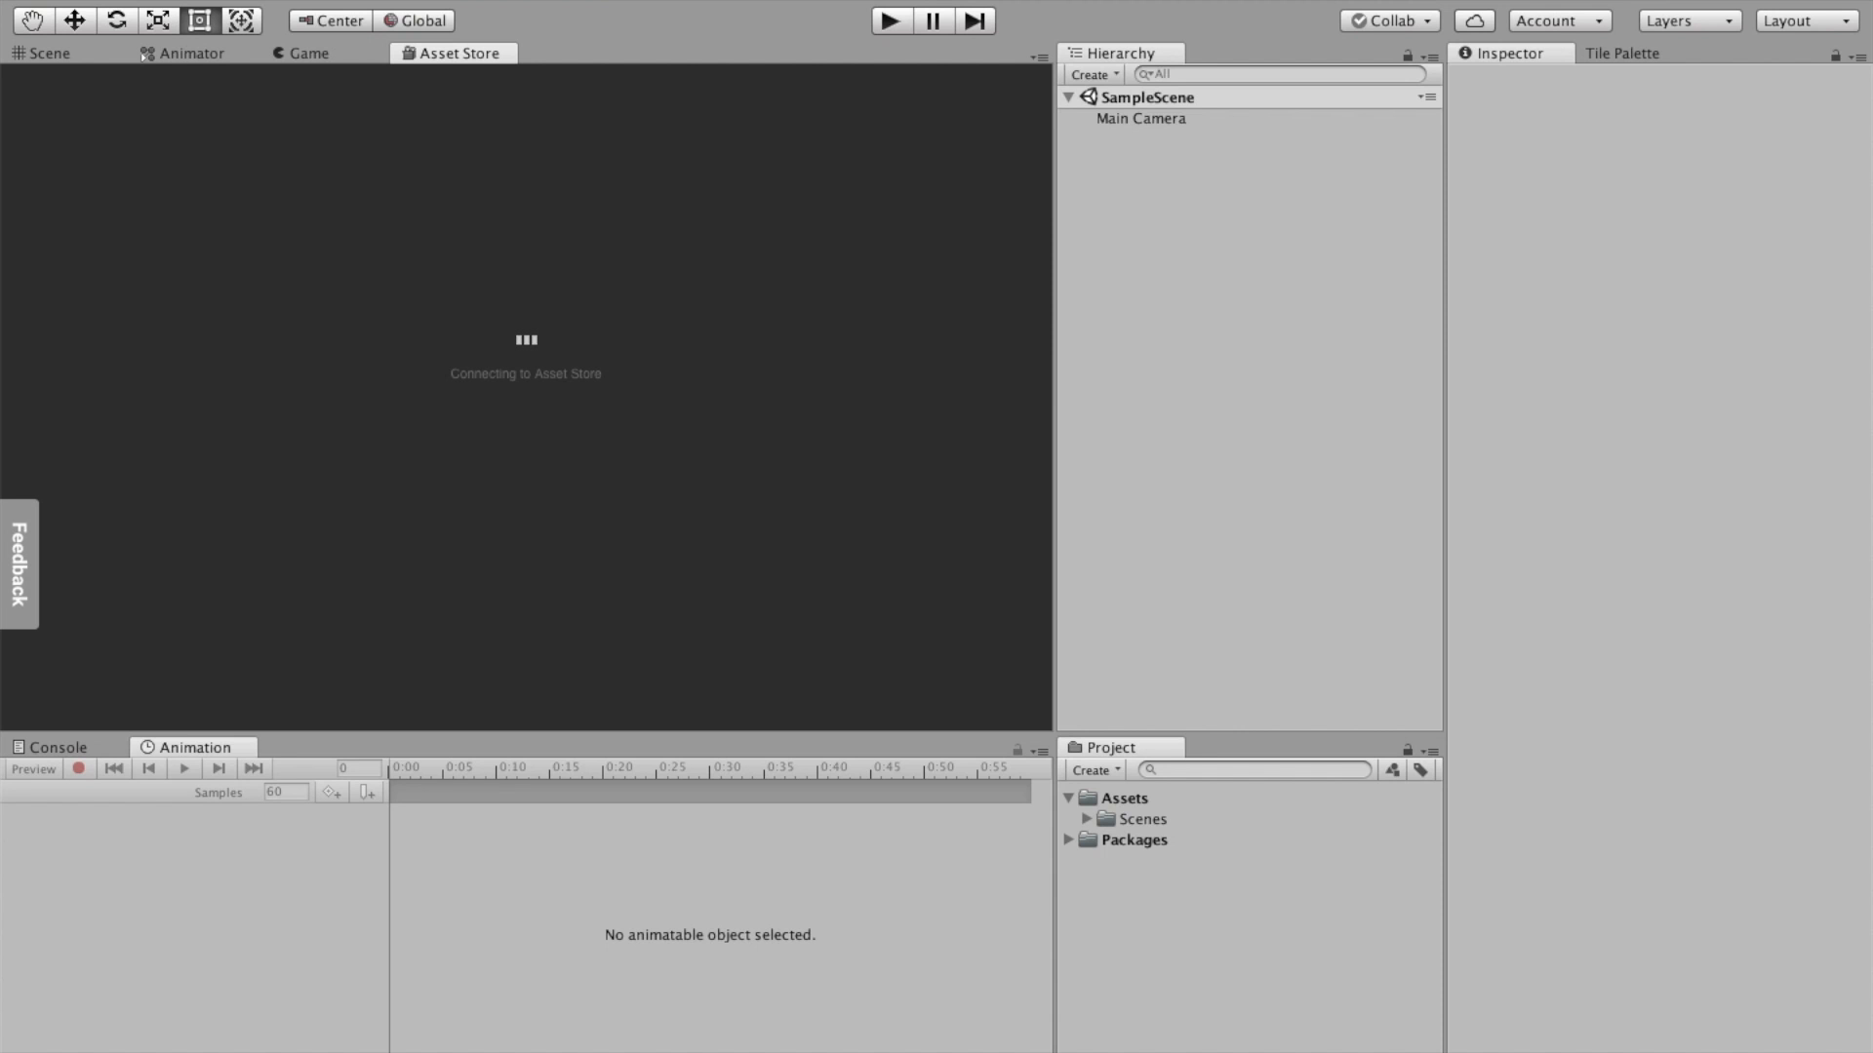
{"action": "left_click", "coordinate": [609, 0]}
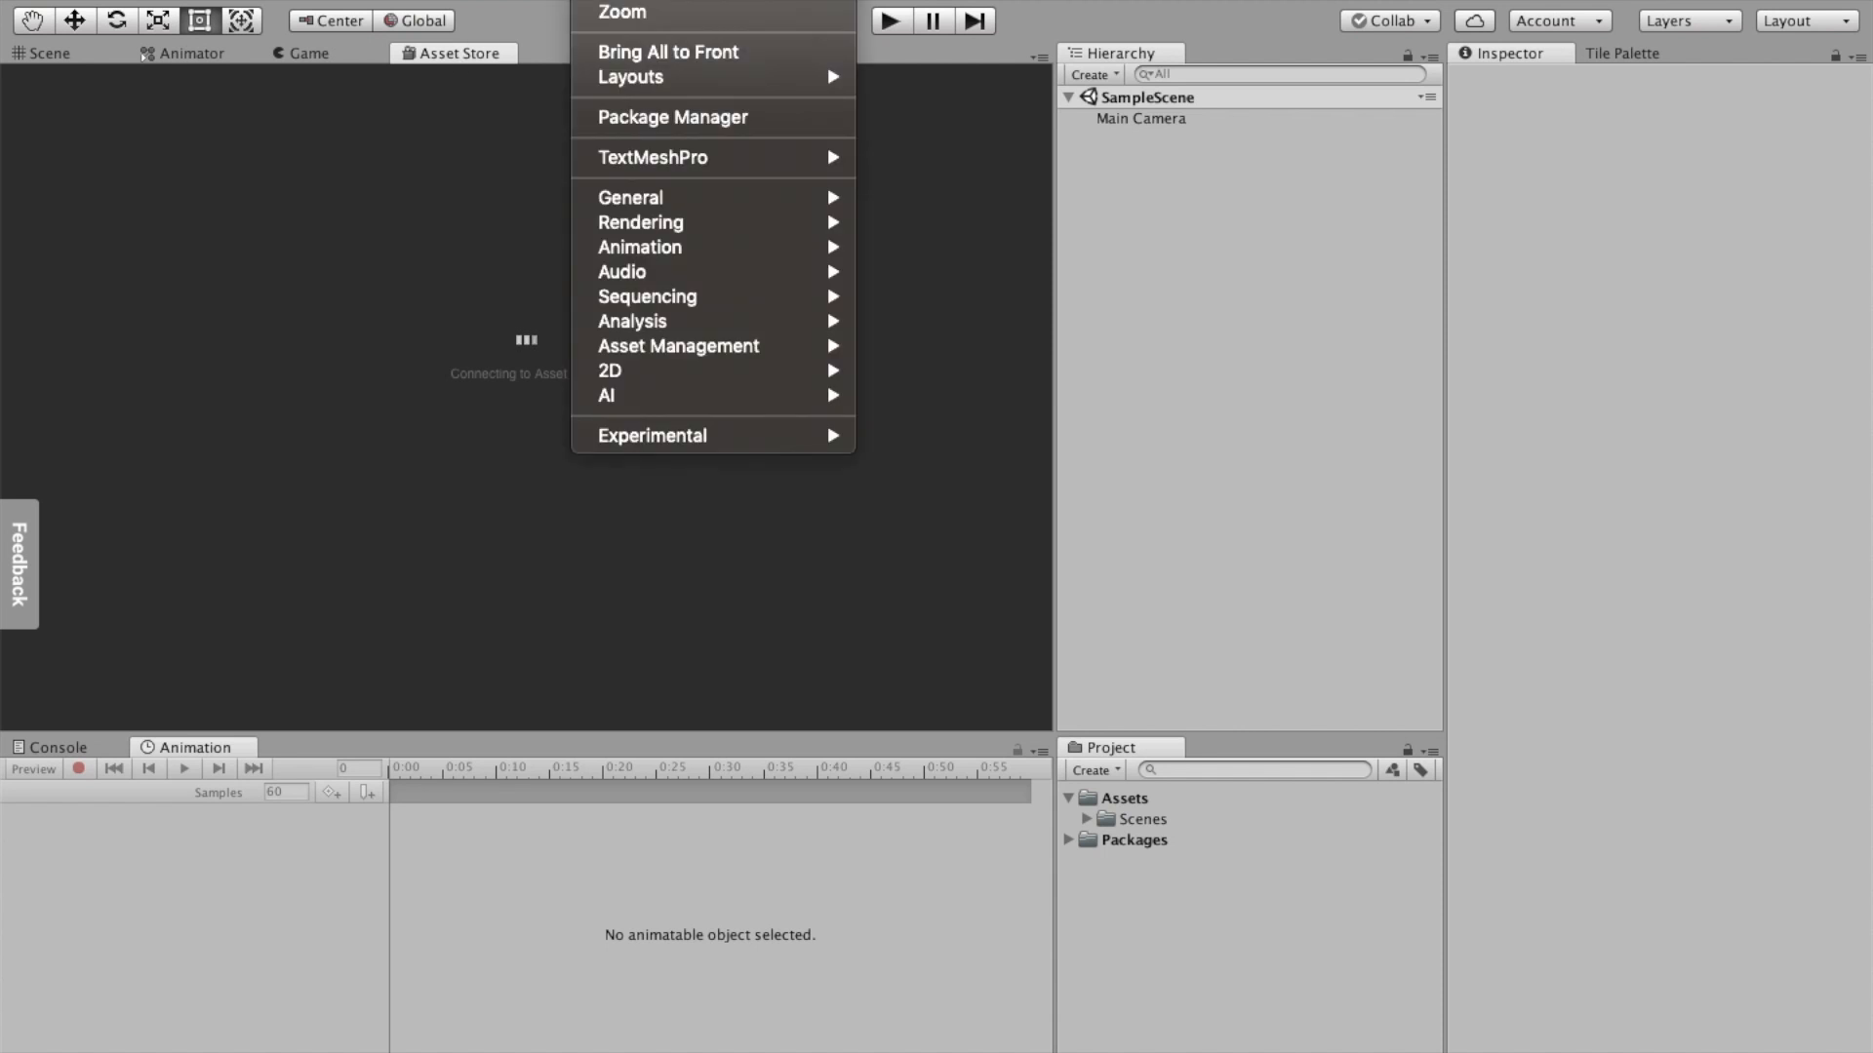
{"action": "mouse_move", "coordinate": [759, 210]}
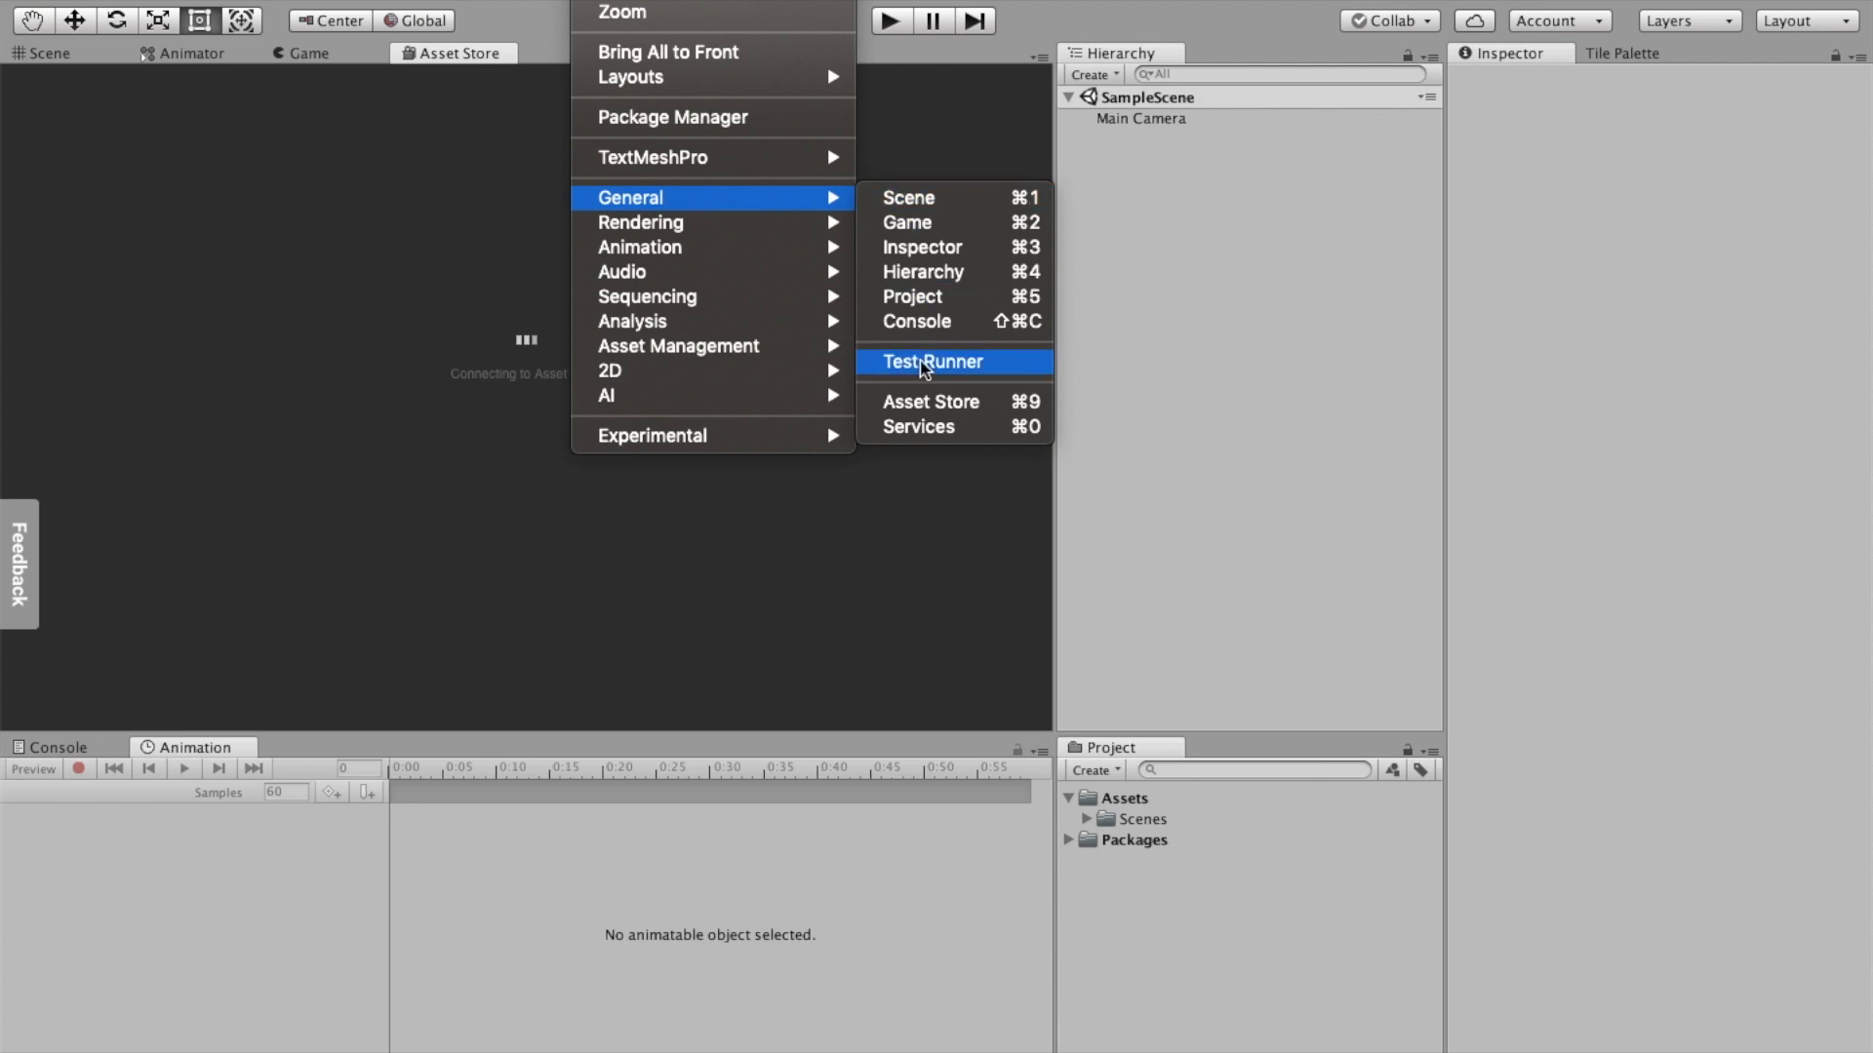
{"action": "left_click", "coordinate": [652, 646]}
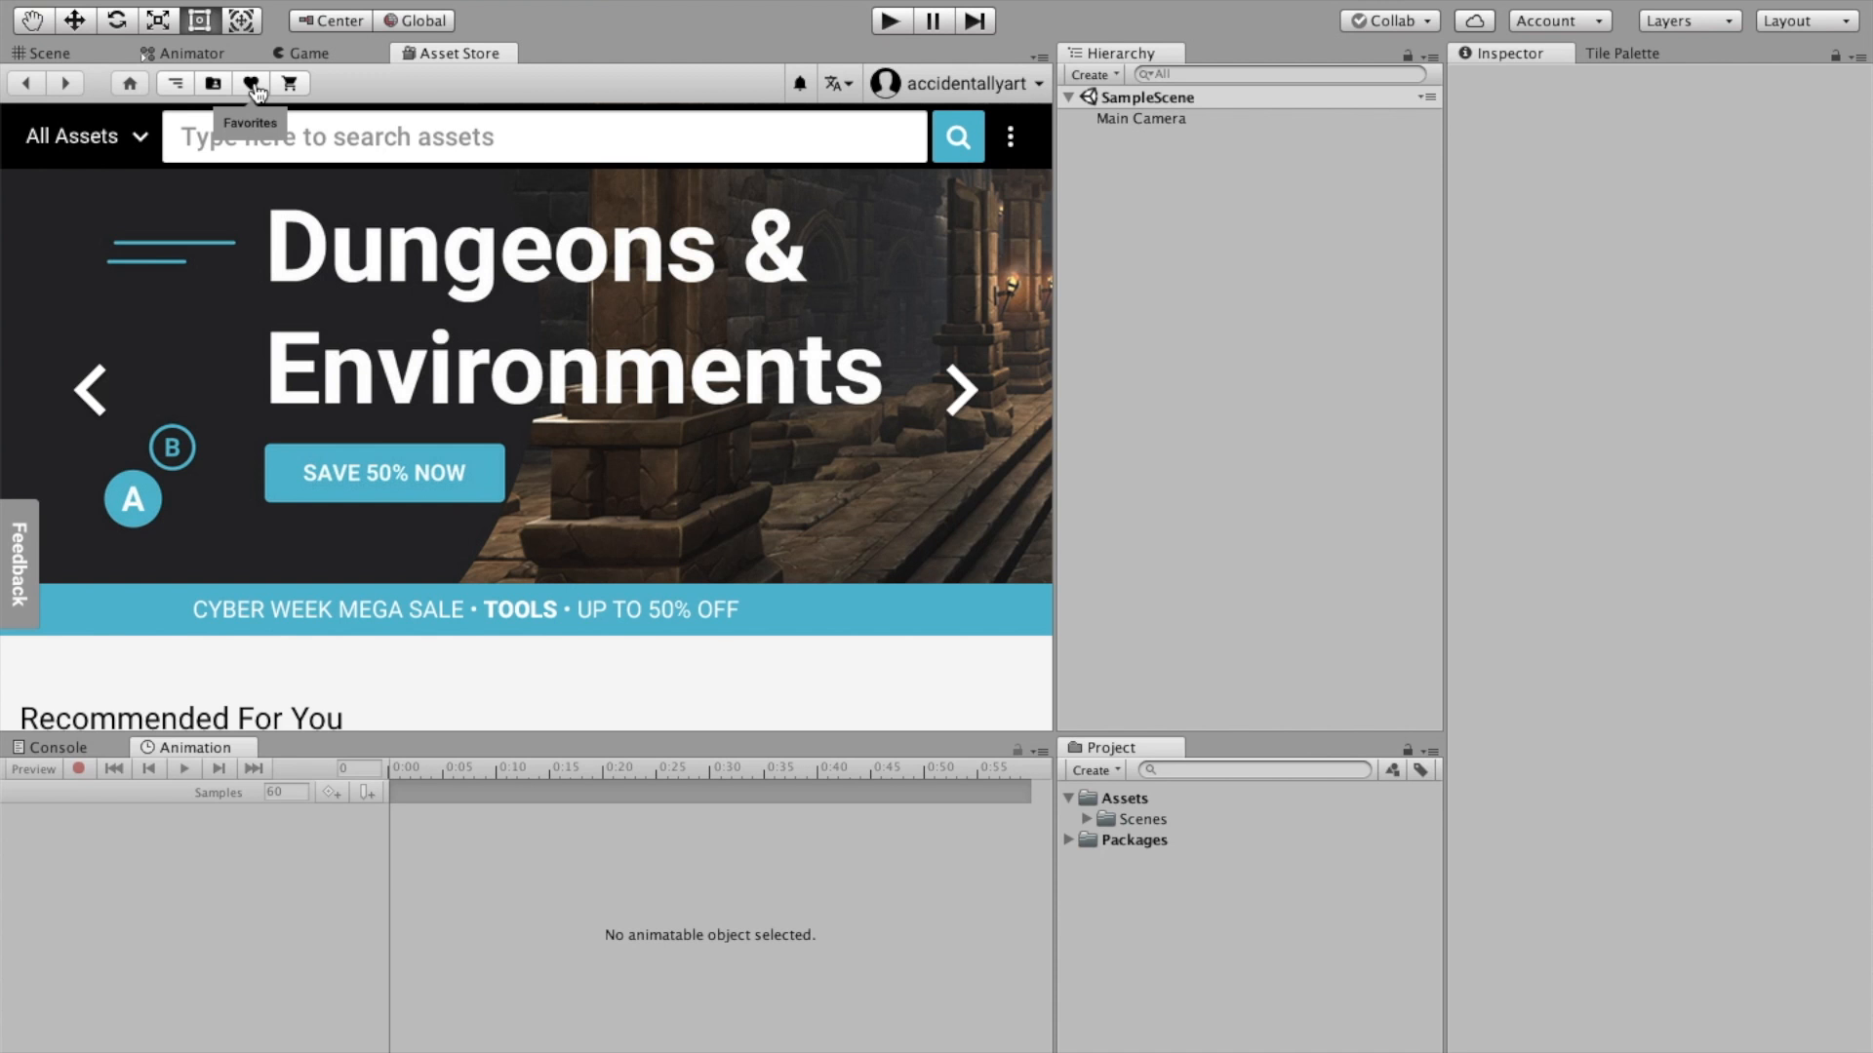
{"action": "left_click", "coordinate": [254, 84]}
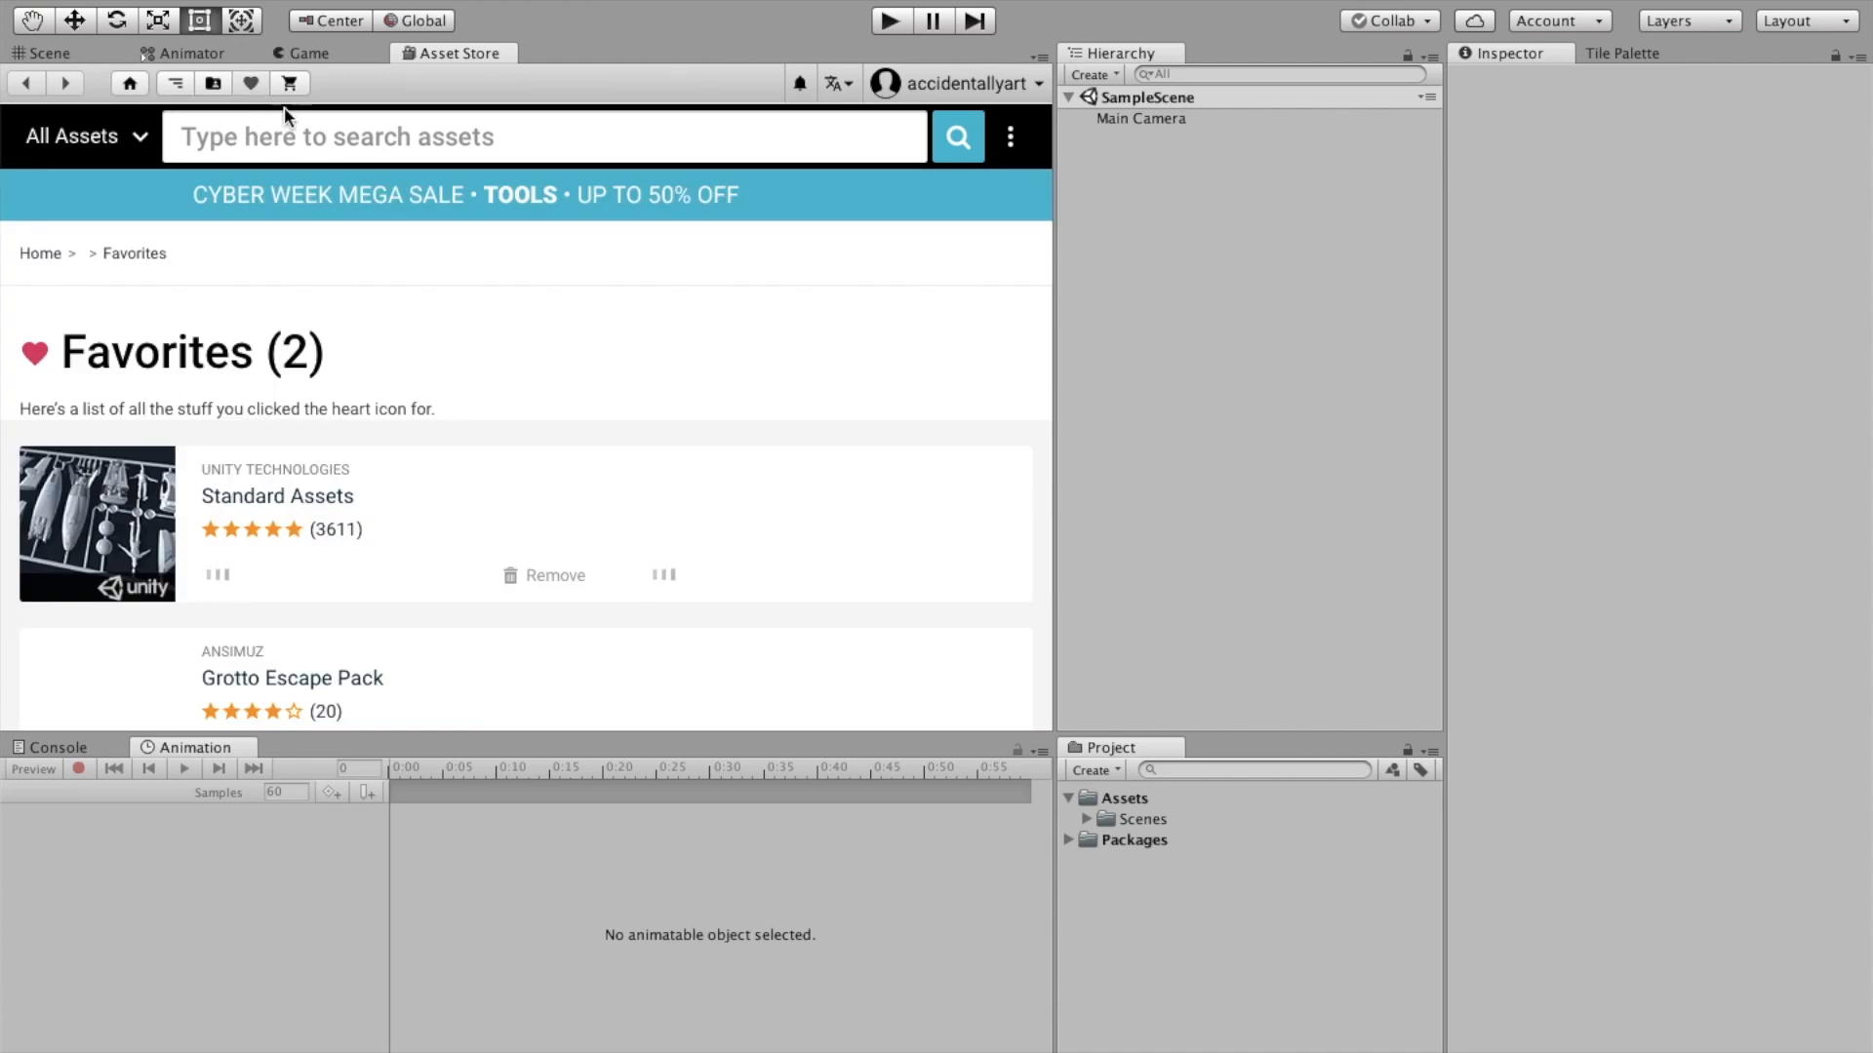
{"action": "scroll", "coordinate": [627, 472], "scroll_direction": "down", "scroll_amount": 3}
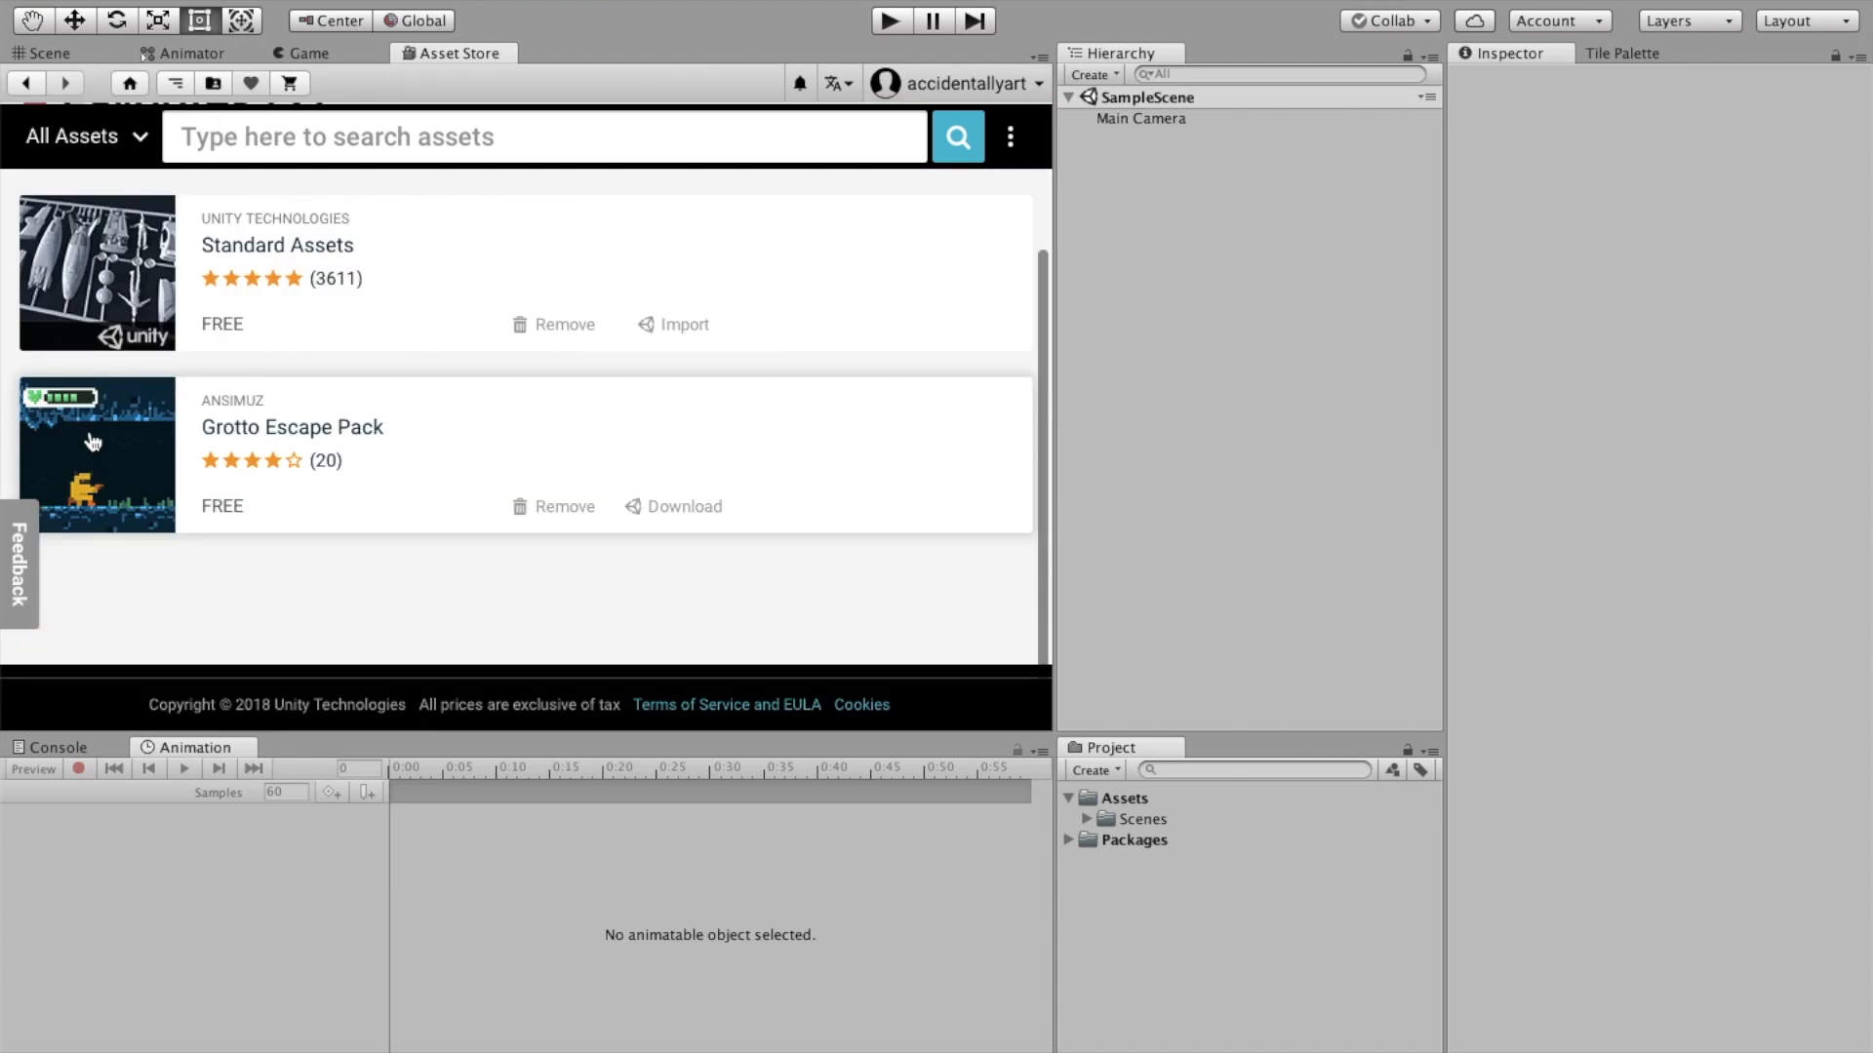
Look through the list of purchased assets in the Asset Store
{"action": "left_click", "coordinate": [212, 83]}
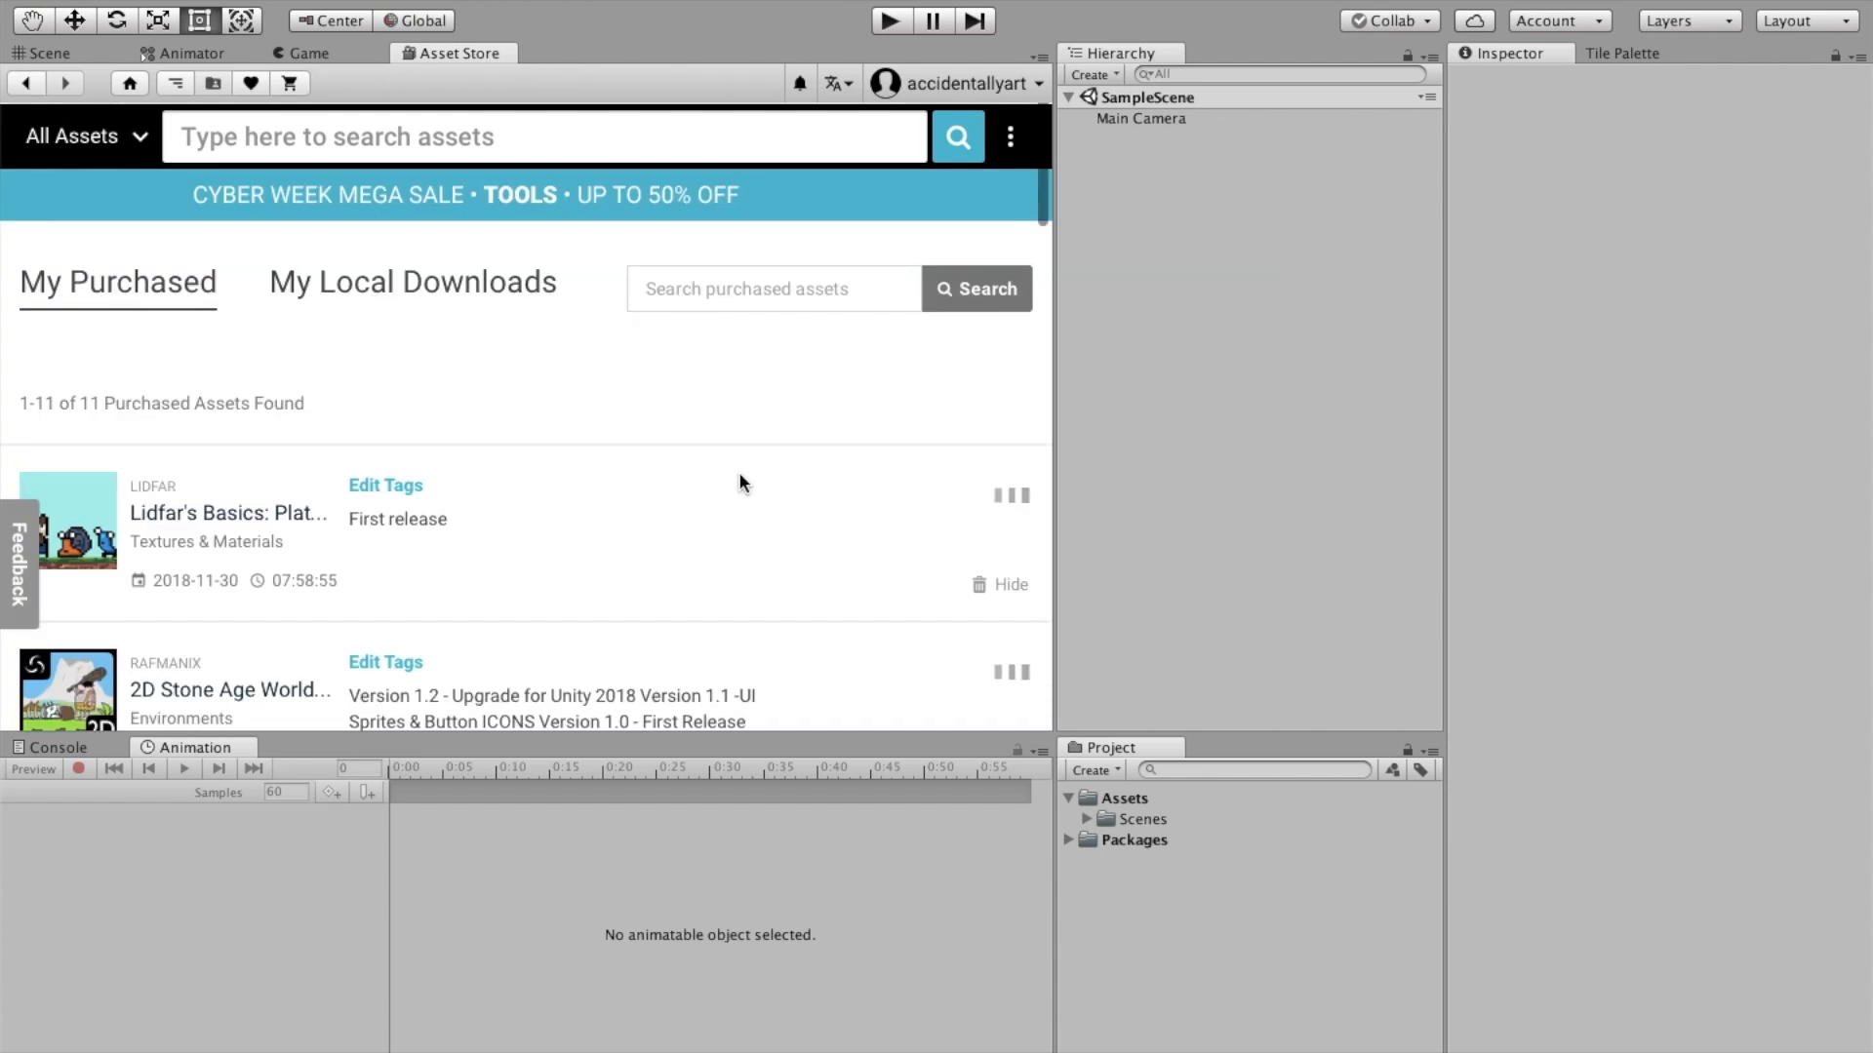
{"action": "scroll", "coordinate": [741, 472], "scroll_direction": "down", "scroll_amount": 10}
{"action": "scroll", "coordinate": [760, 482], "scroll_direction": "down", "scroll_amount": 6}
{"action": "scroll", "coordinate": [760, 483], "scroll_direction": "up", "scroll_amount": 16}
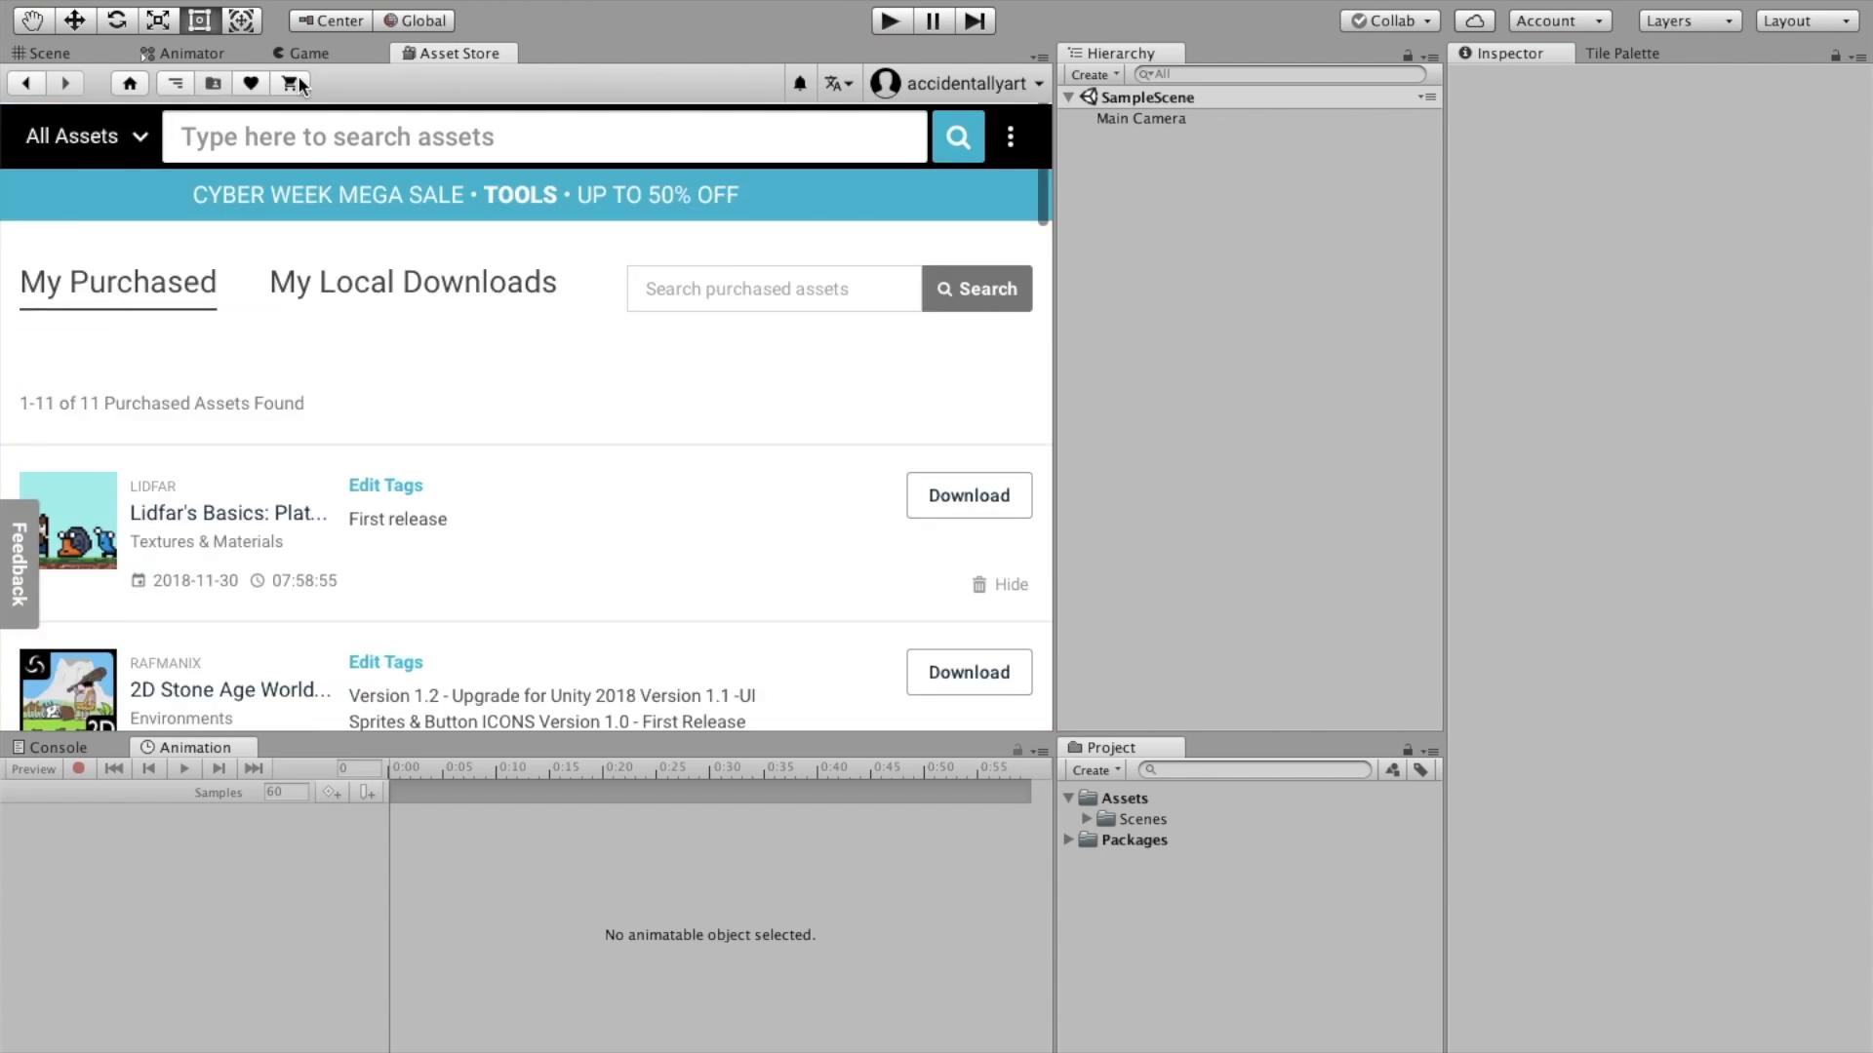
Return to the favorites and open the Grotto Escape Pack's page
{"action": "left_click", "coordinate": [250, 85]}
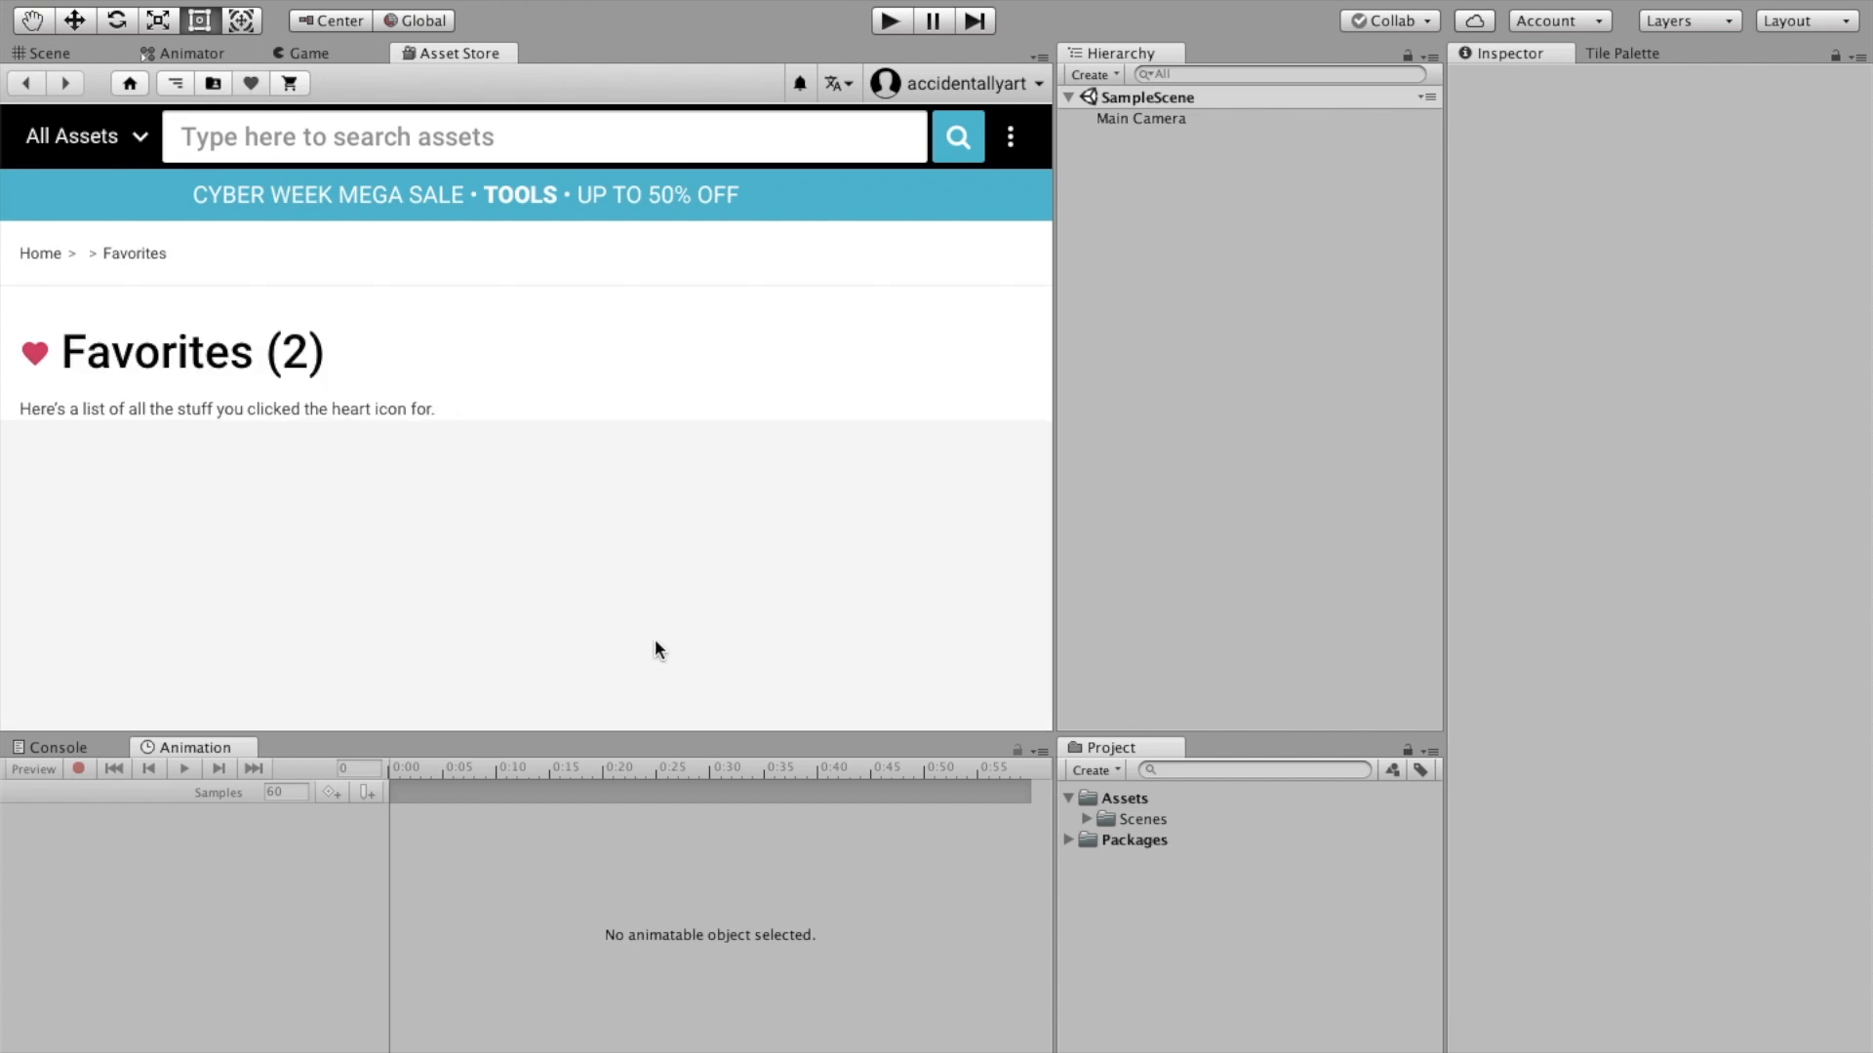
{"action": "scroll", "coordinate": [744, 461], "scroll_direction": "down", "scroll_amount": 1}
{"action": "scroll", "coordinate": [744, 460], "scroll_direction": "down", "scroll_amount": 3}
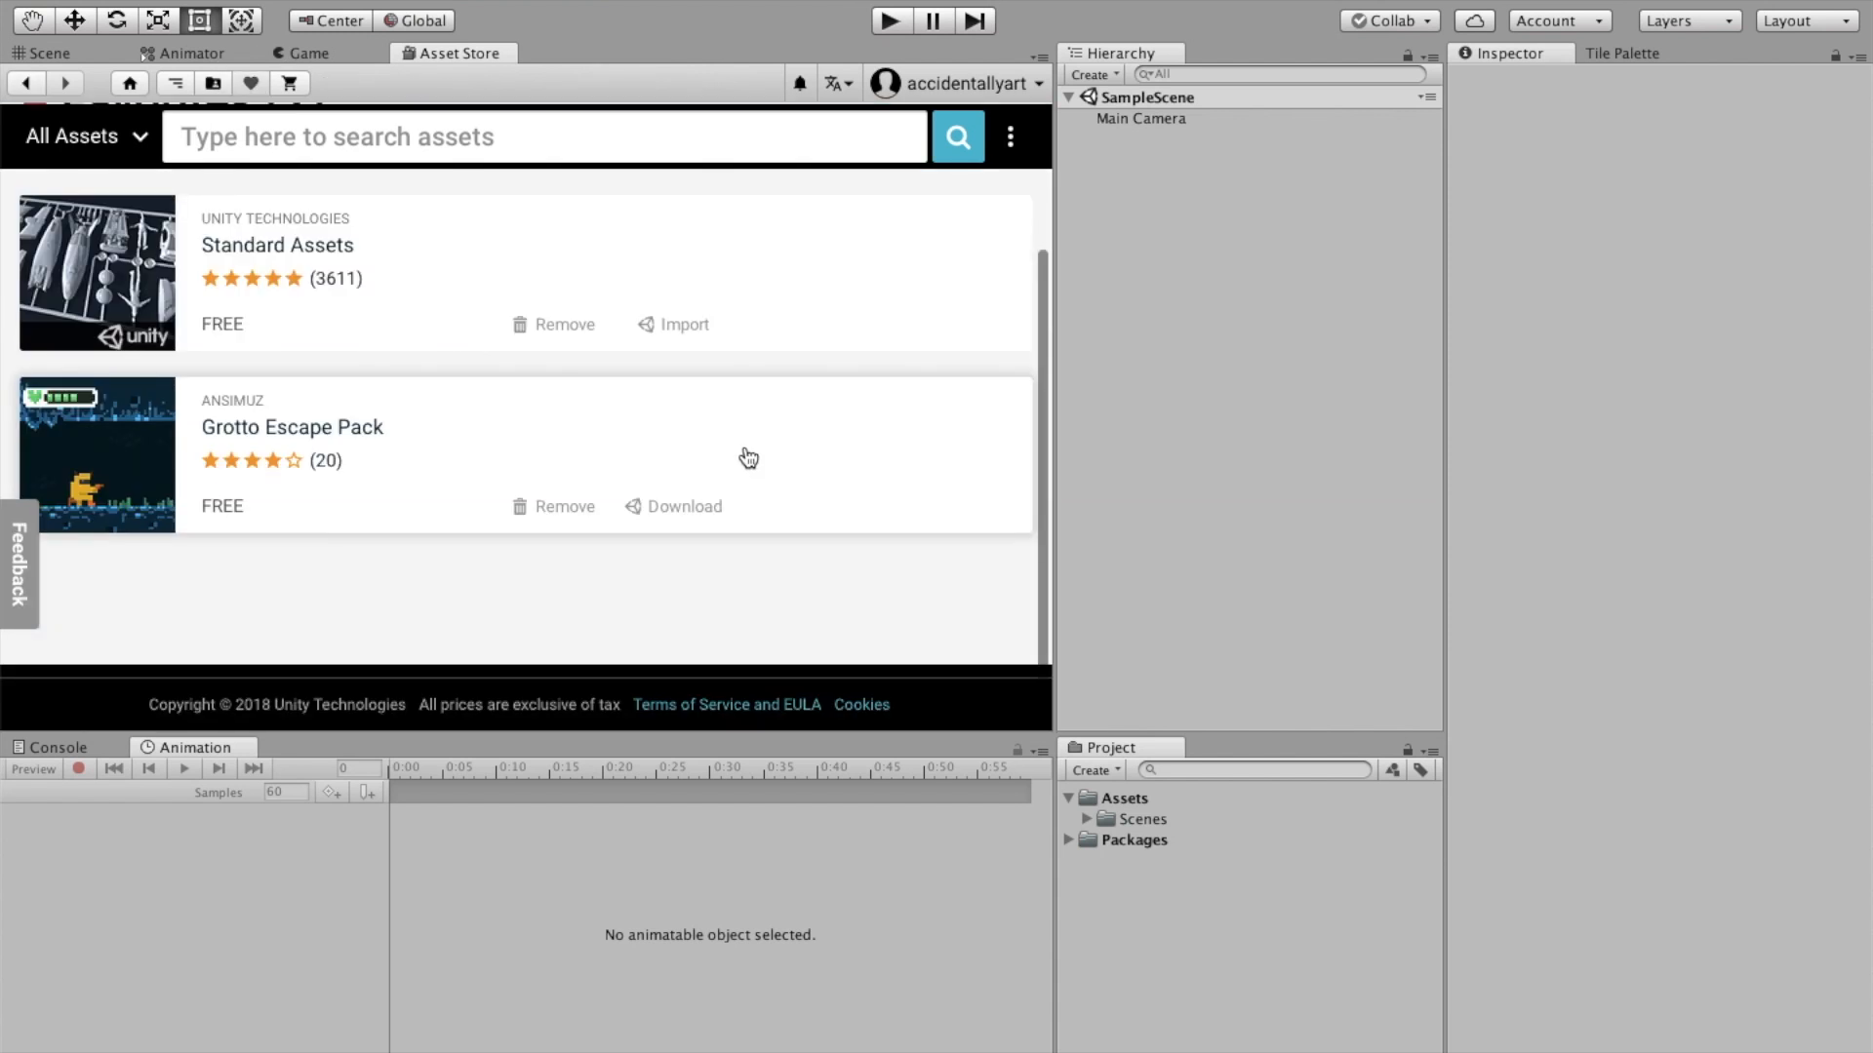
{"action": "left_click", "coordinate": [758, 454]}
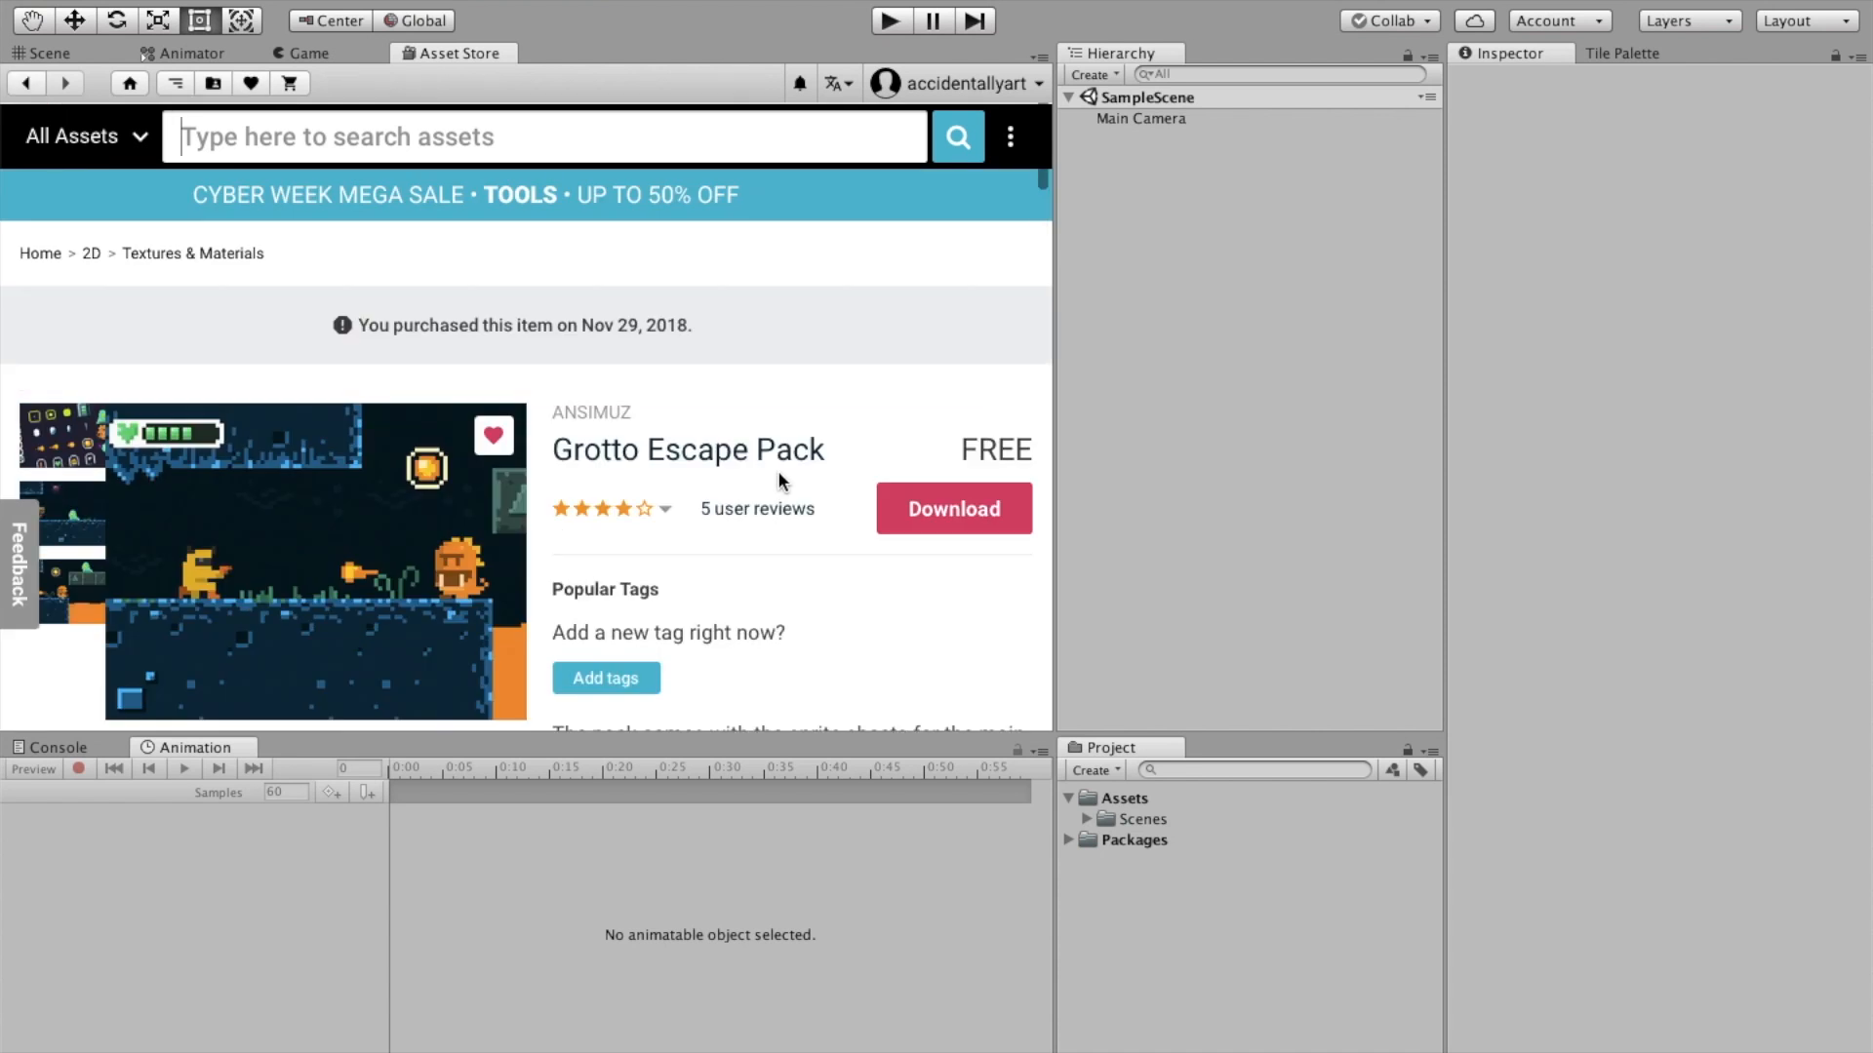
Download the Grotto Escape Pack, then start its import and review the files it contains
{"action": "left_click", "coordinate": [951, 509]}
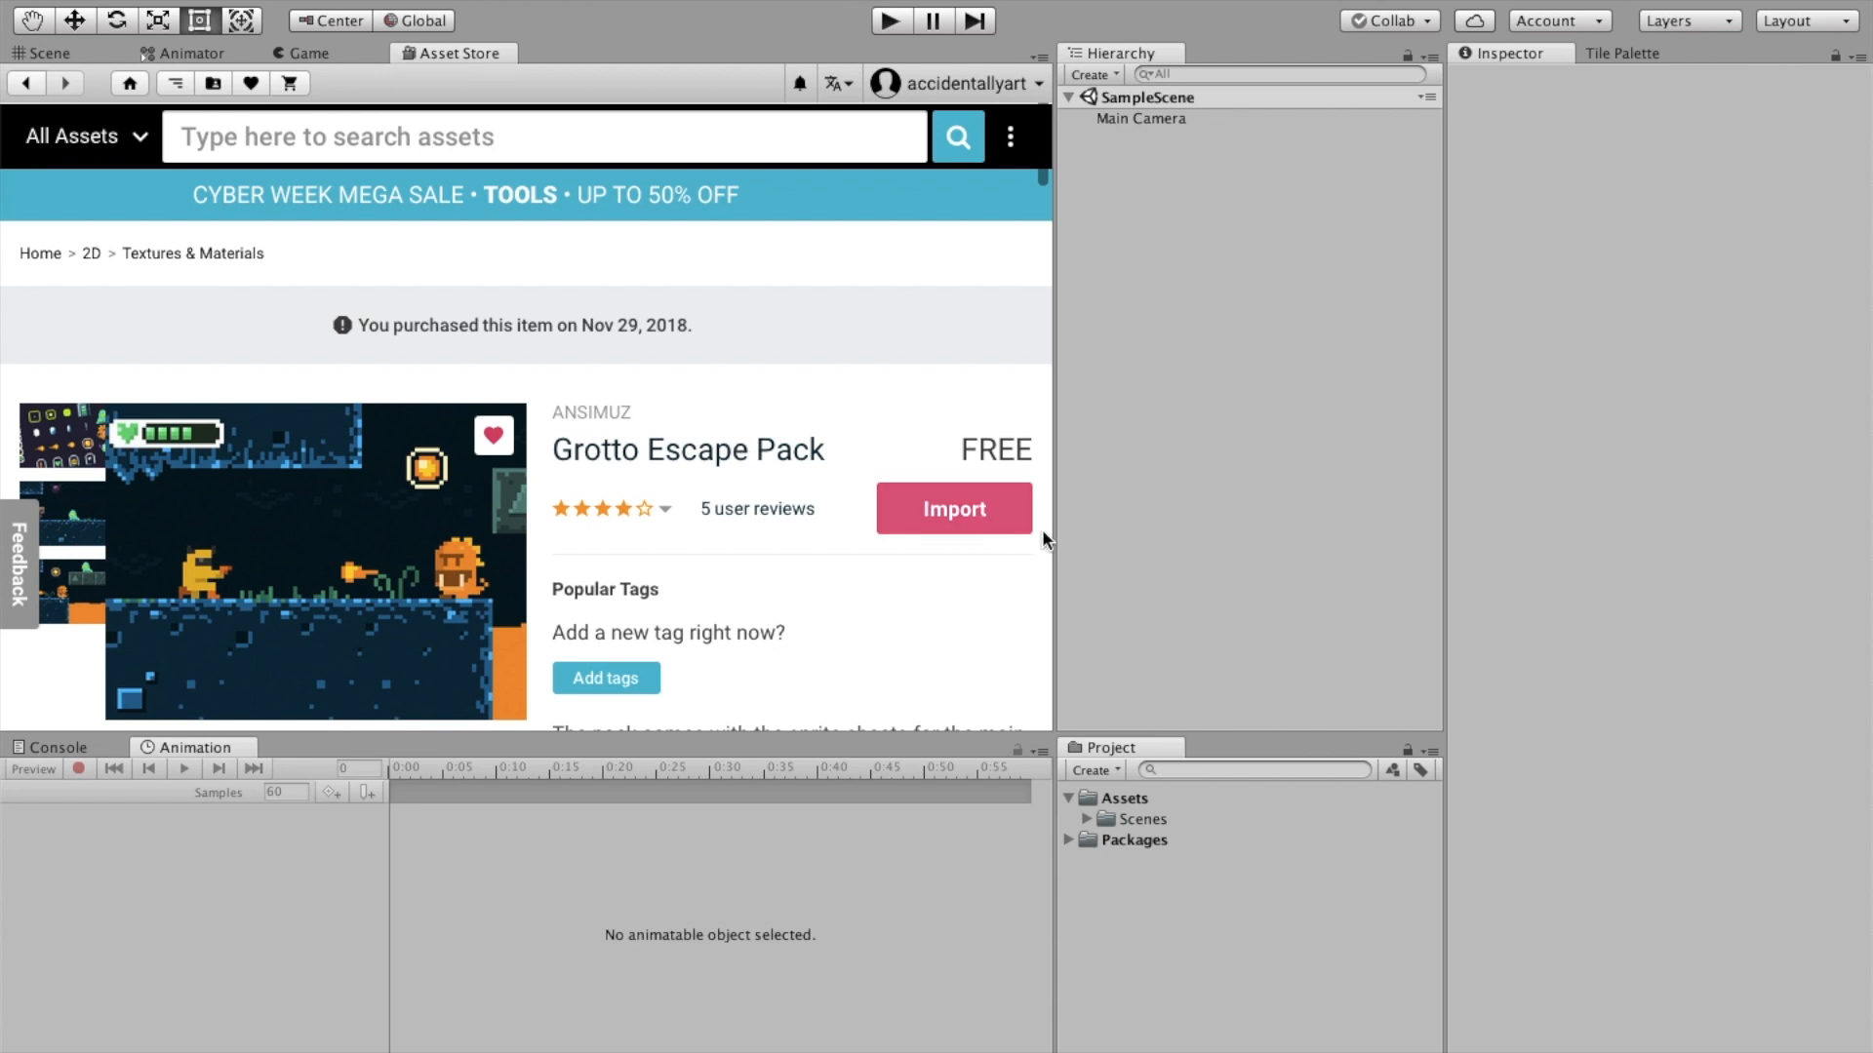
{"action": "left_click", "coordinate": [985, 518]}
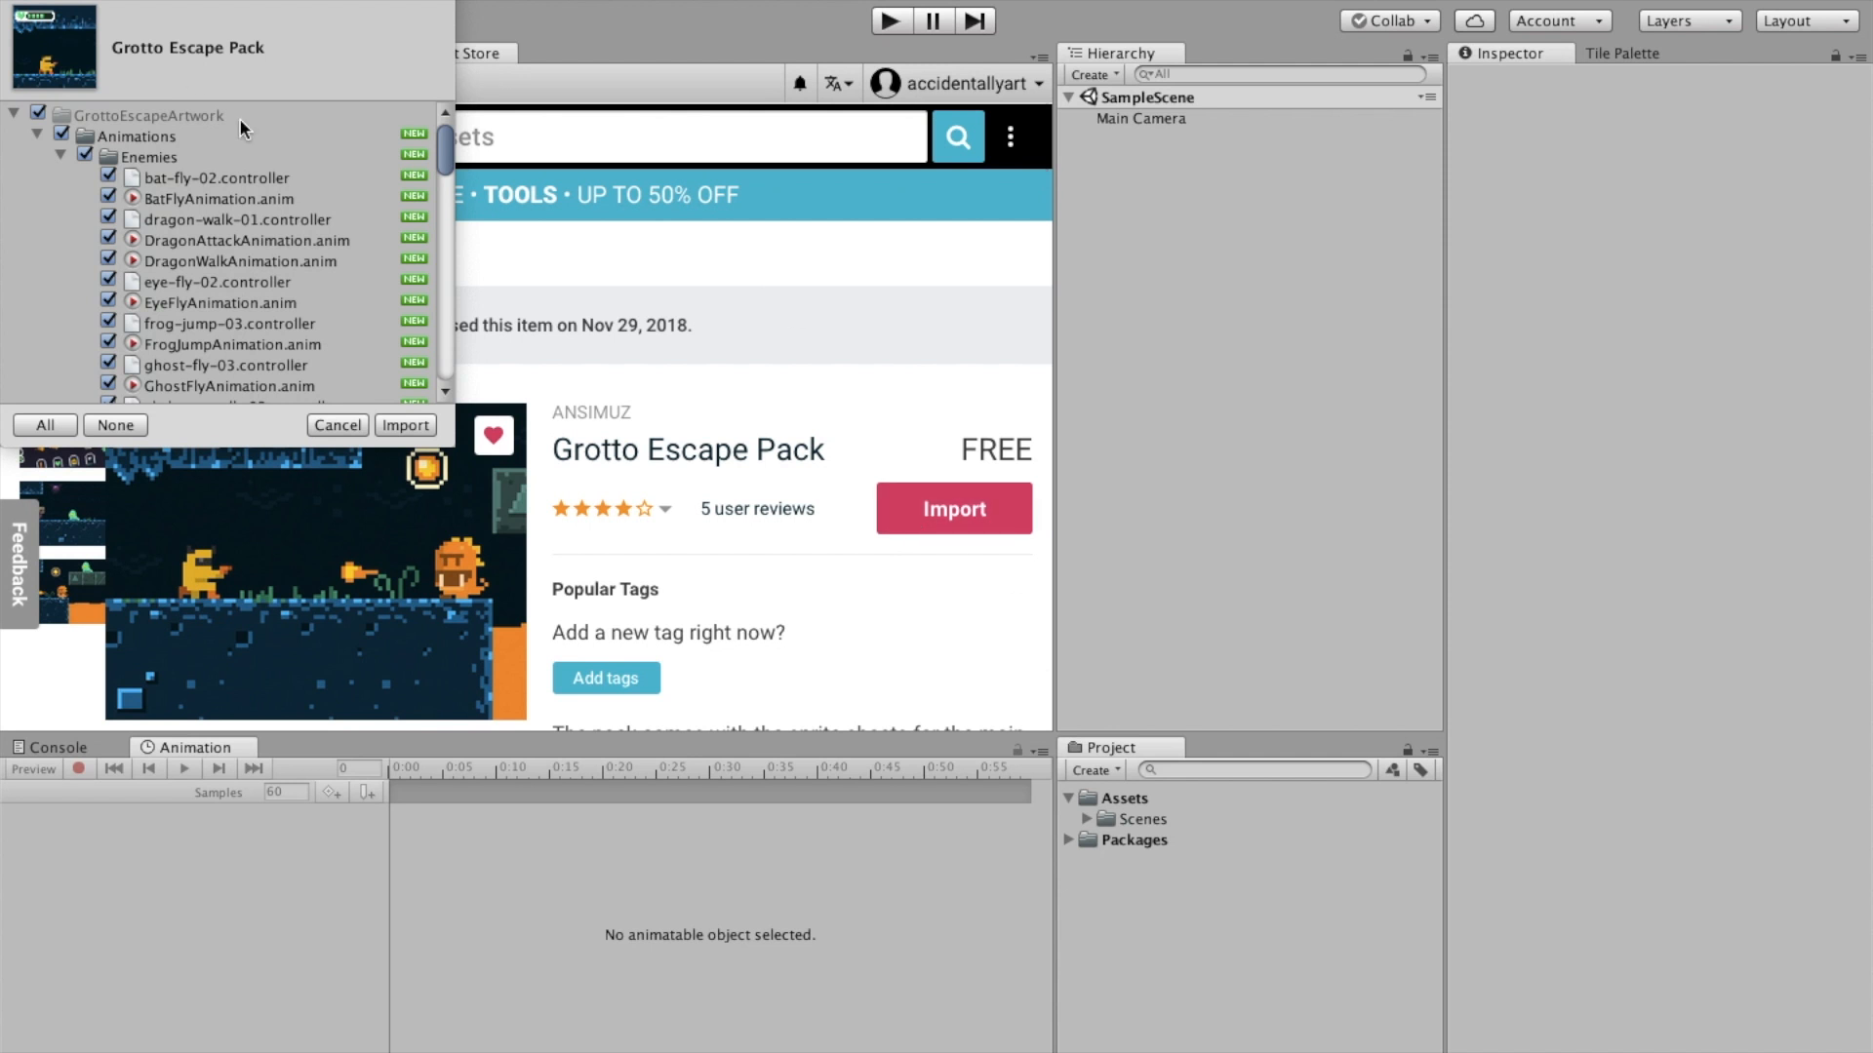
{"action": "scroll", "coordinate": [284, 184], "scroll_direction": "down", "scroll_amount": 5}
{"action": "scroll", "coordinate": [284, 184], "scroll_direction": "down", "scroll_amount": 10}
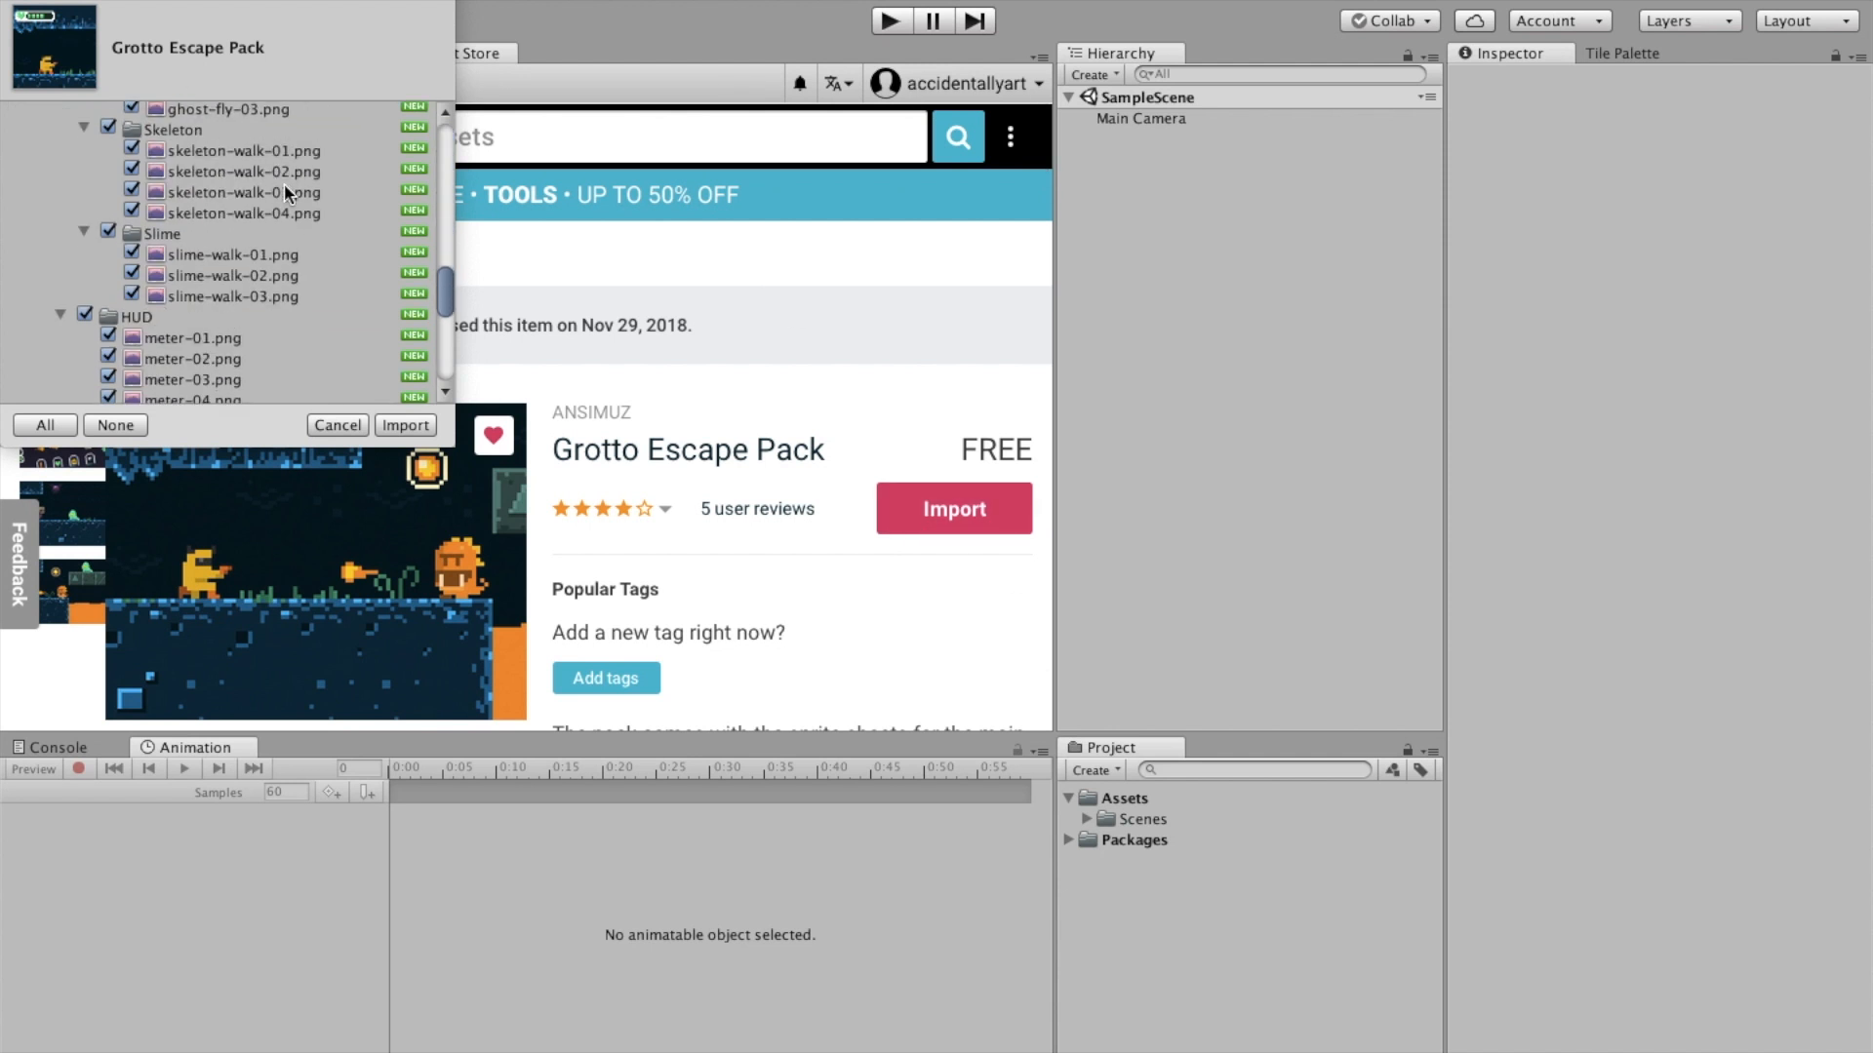
{"action": "scroll", "coordinate": [295, 272], "scroll_direction": "up", "scroll_amount": 10}
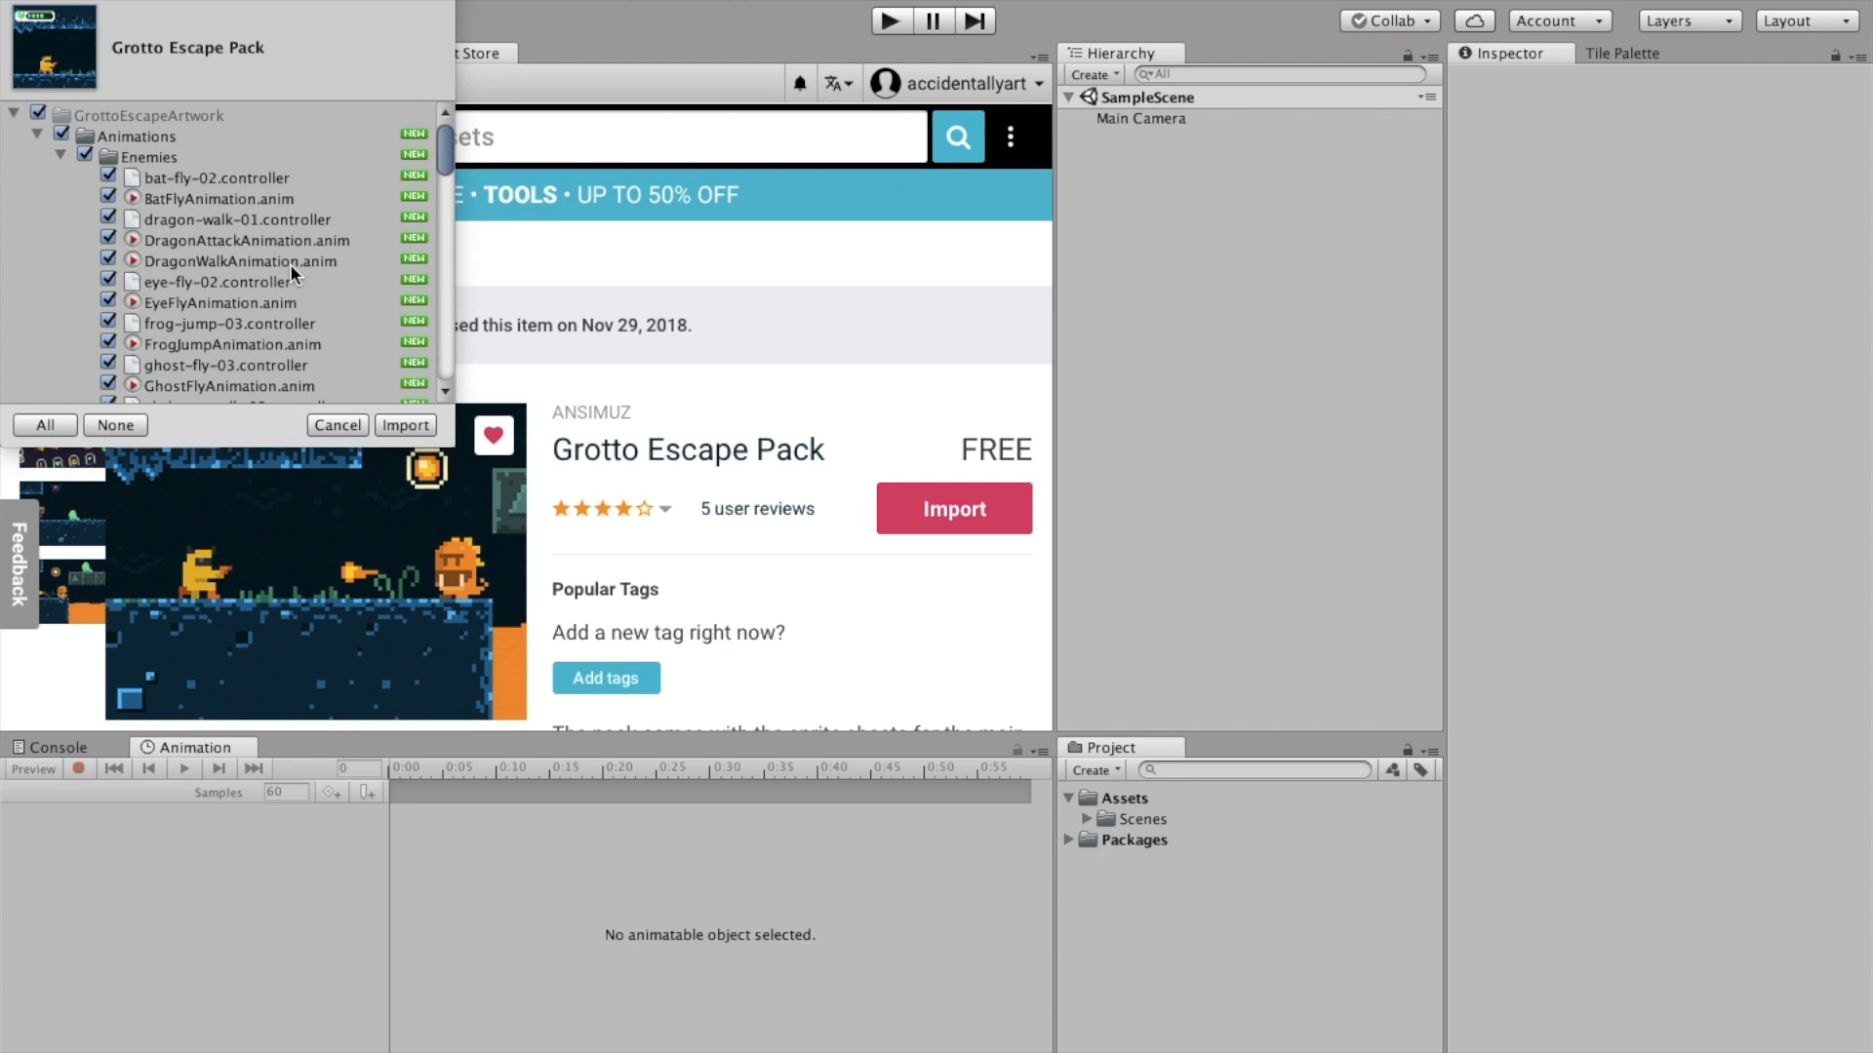
{"action": "scroll", "coordinate": [290, 263], "scroll_direction": "down", "scroll_amount": 10}
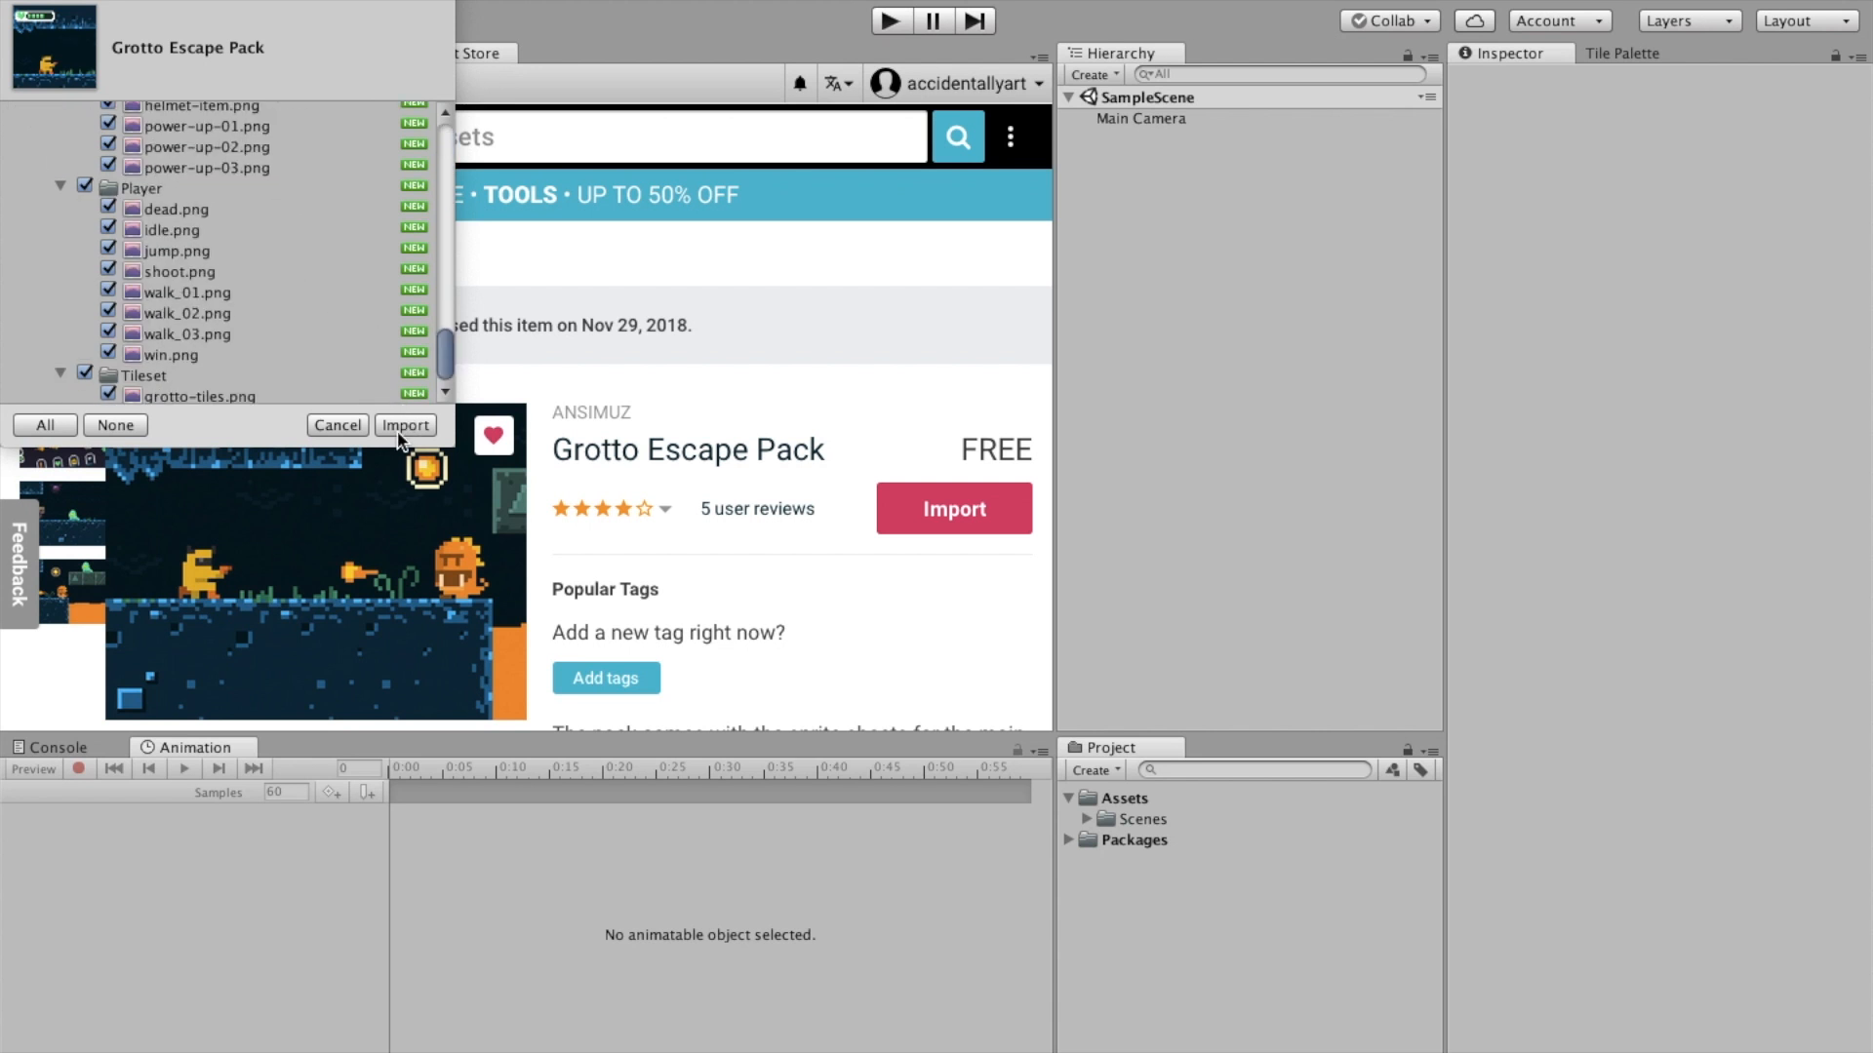
{"action": "scroll", "coordinate": [290, 344], "scroll_direction": "up", "scroll_amount": 15}
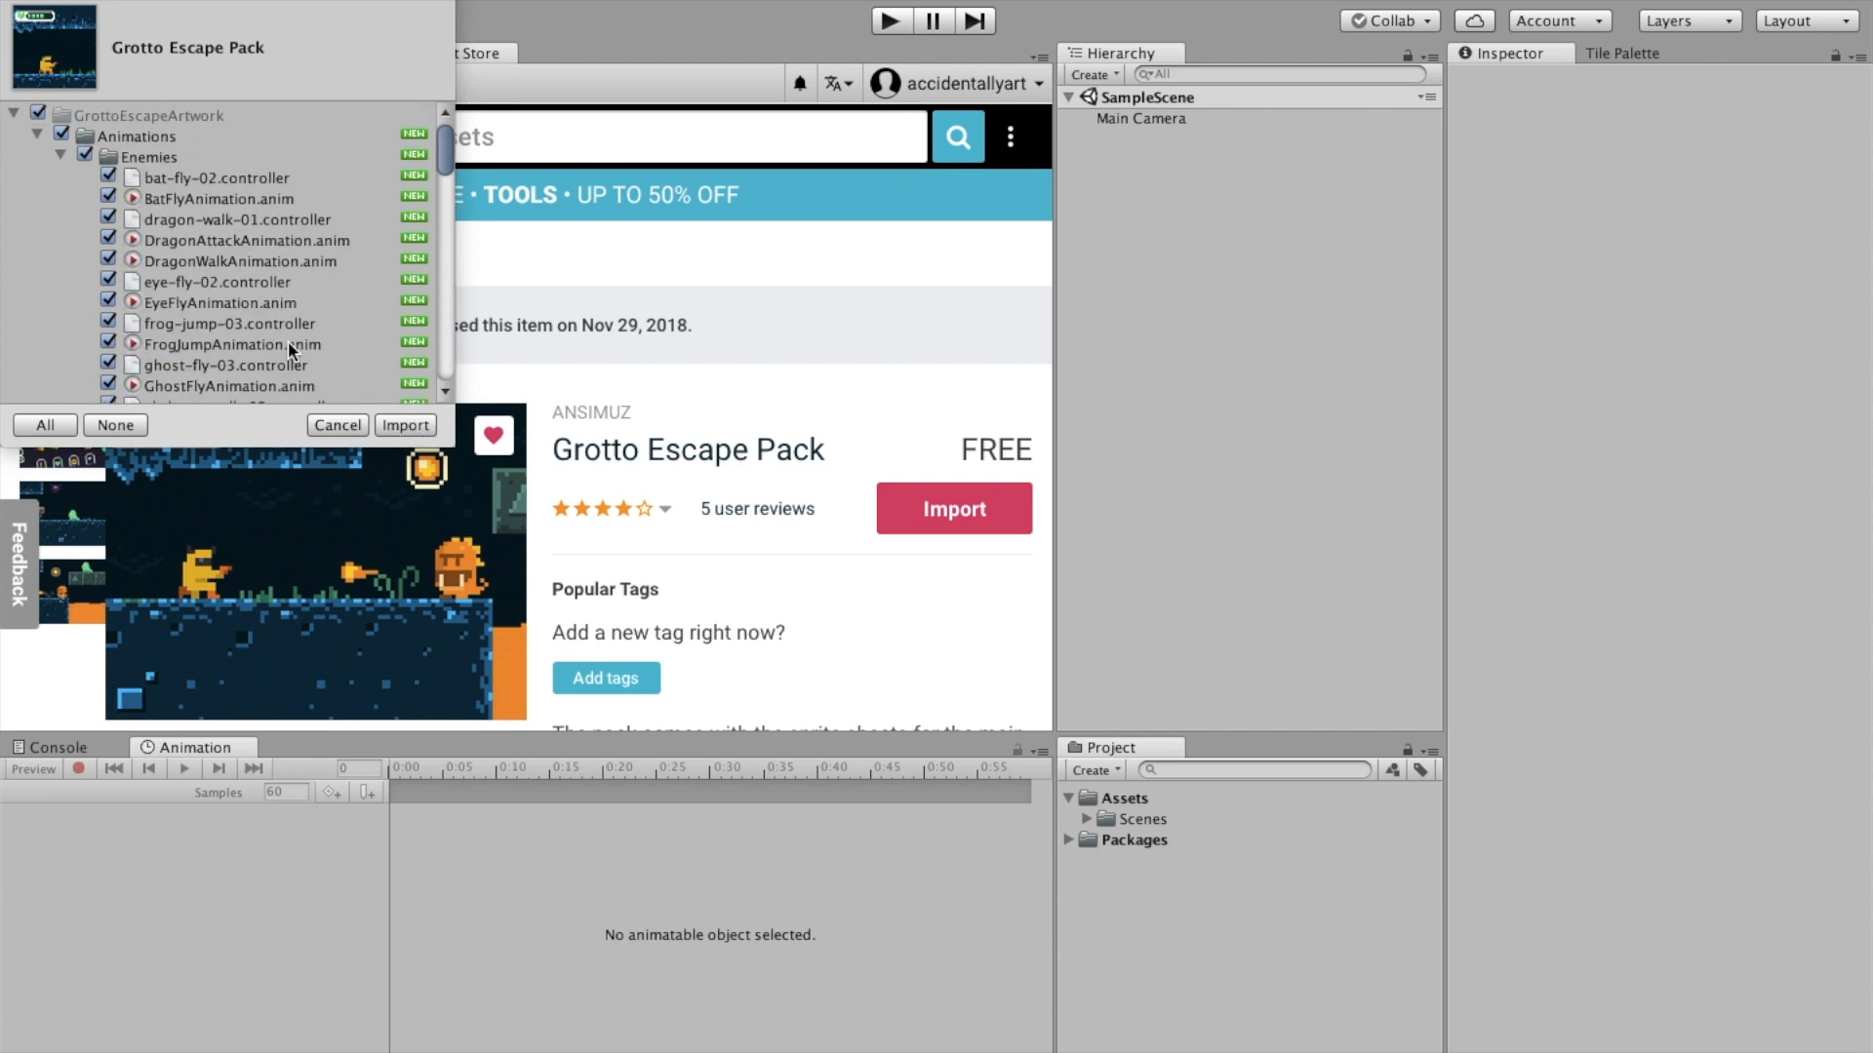
Collapse the Animations subfolders, Prefabs and Sprites in the package list and import the entire Grotto Escape Pack
{"action": "left_click", "coordinate": [62, 156]}
{"action": "left_click", "coordinate": [61, 178]}
{"action": "left_click", "coordinate": [60, 178]}
{"action": "left_click", "coordinate": [60, 198]}
{"action": "left_click", "coordinate": [37, 219]}
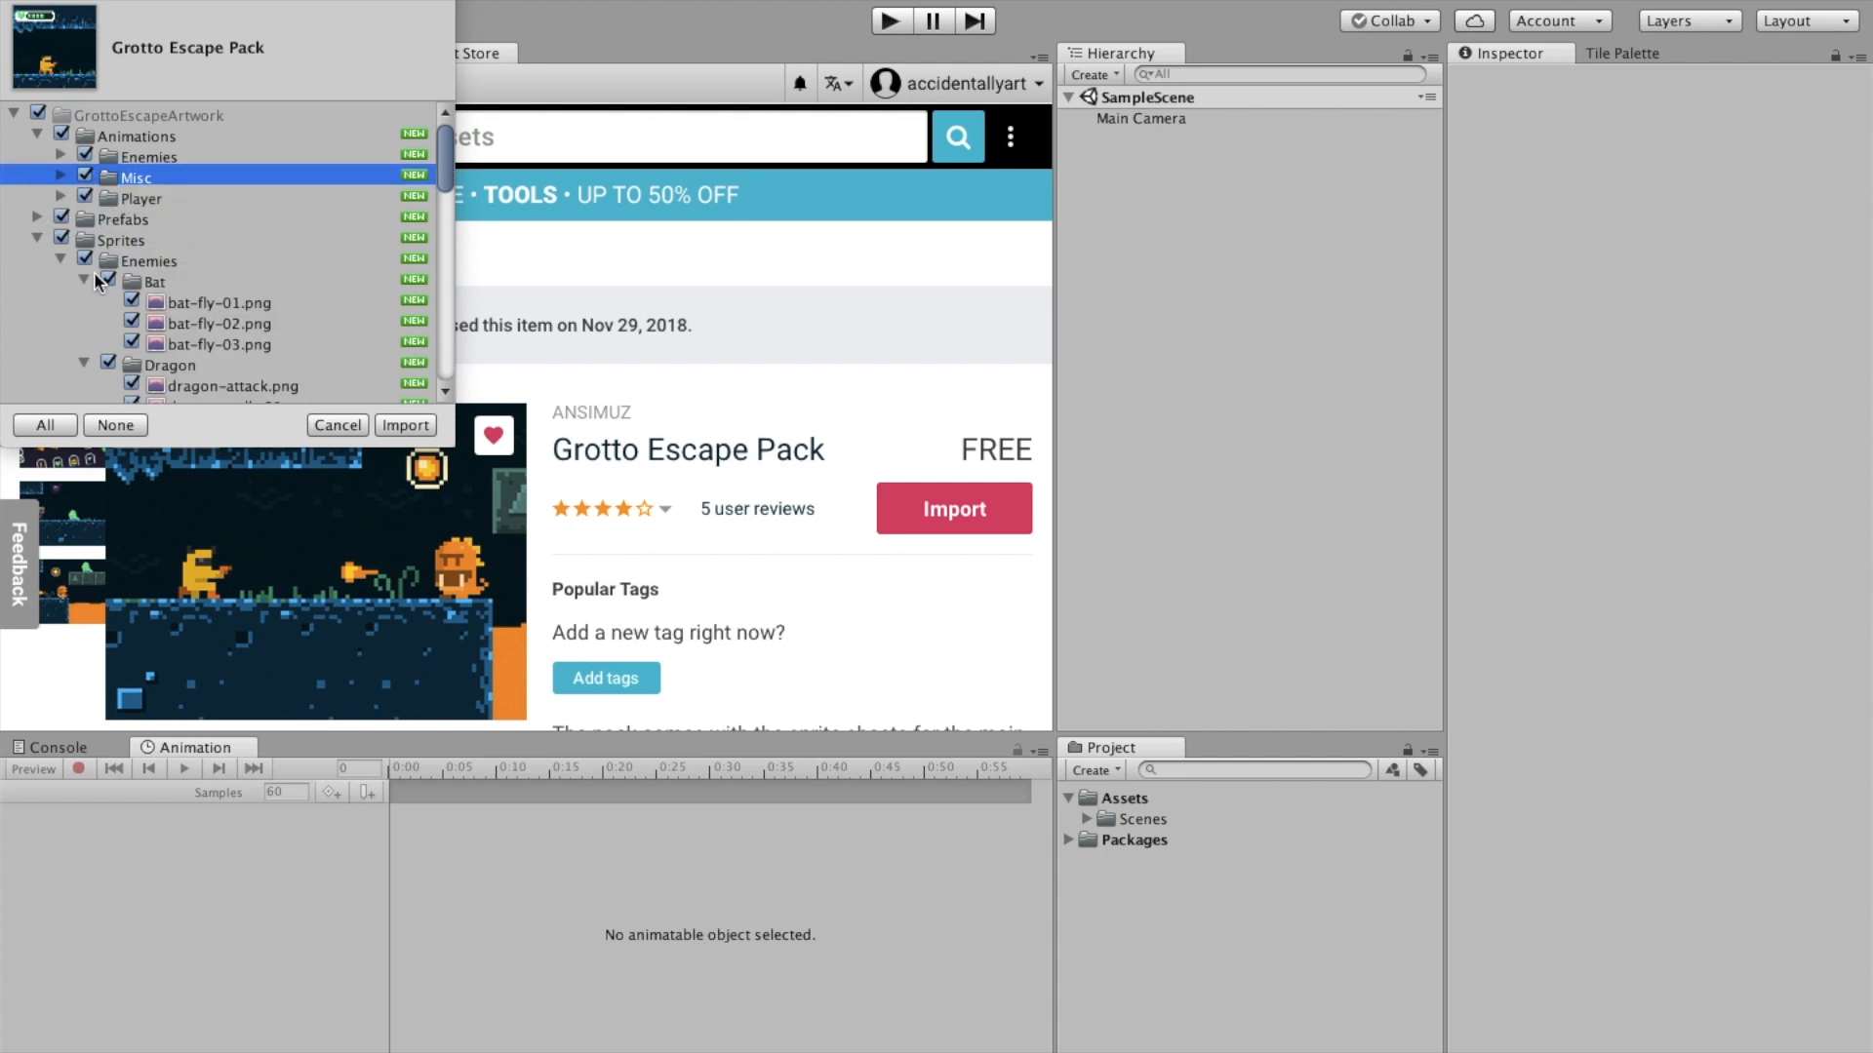
{"action": "left_click", "coordinate": [37, 240]}
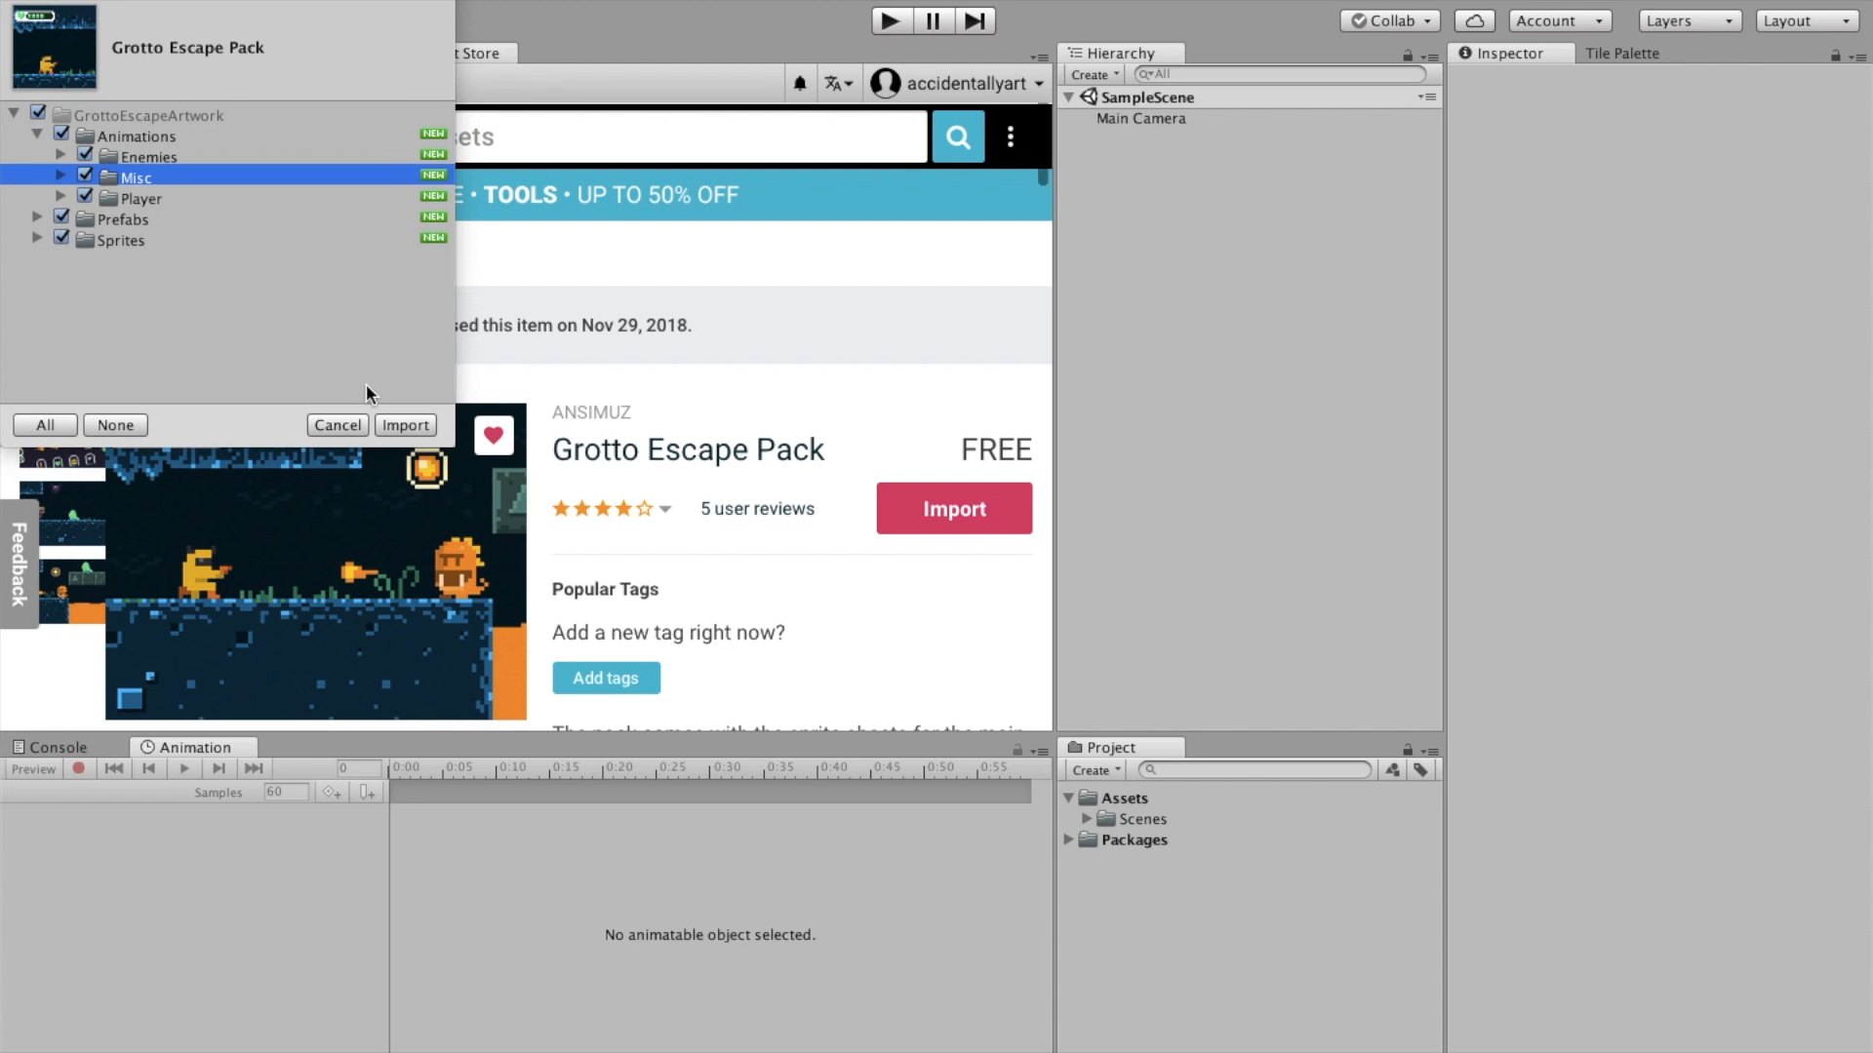
{"action": "left_click", "coordinate": [175, 135]}
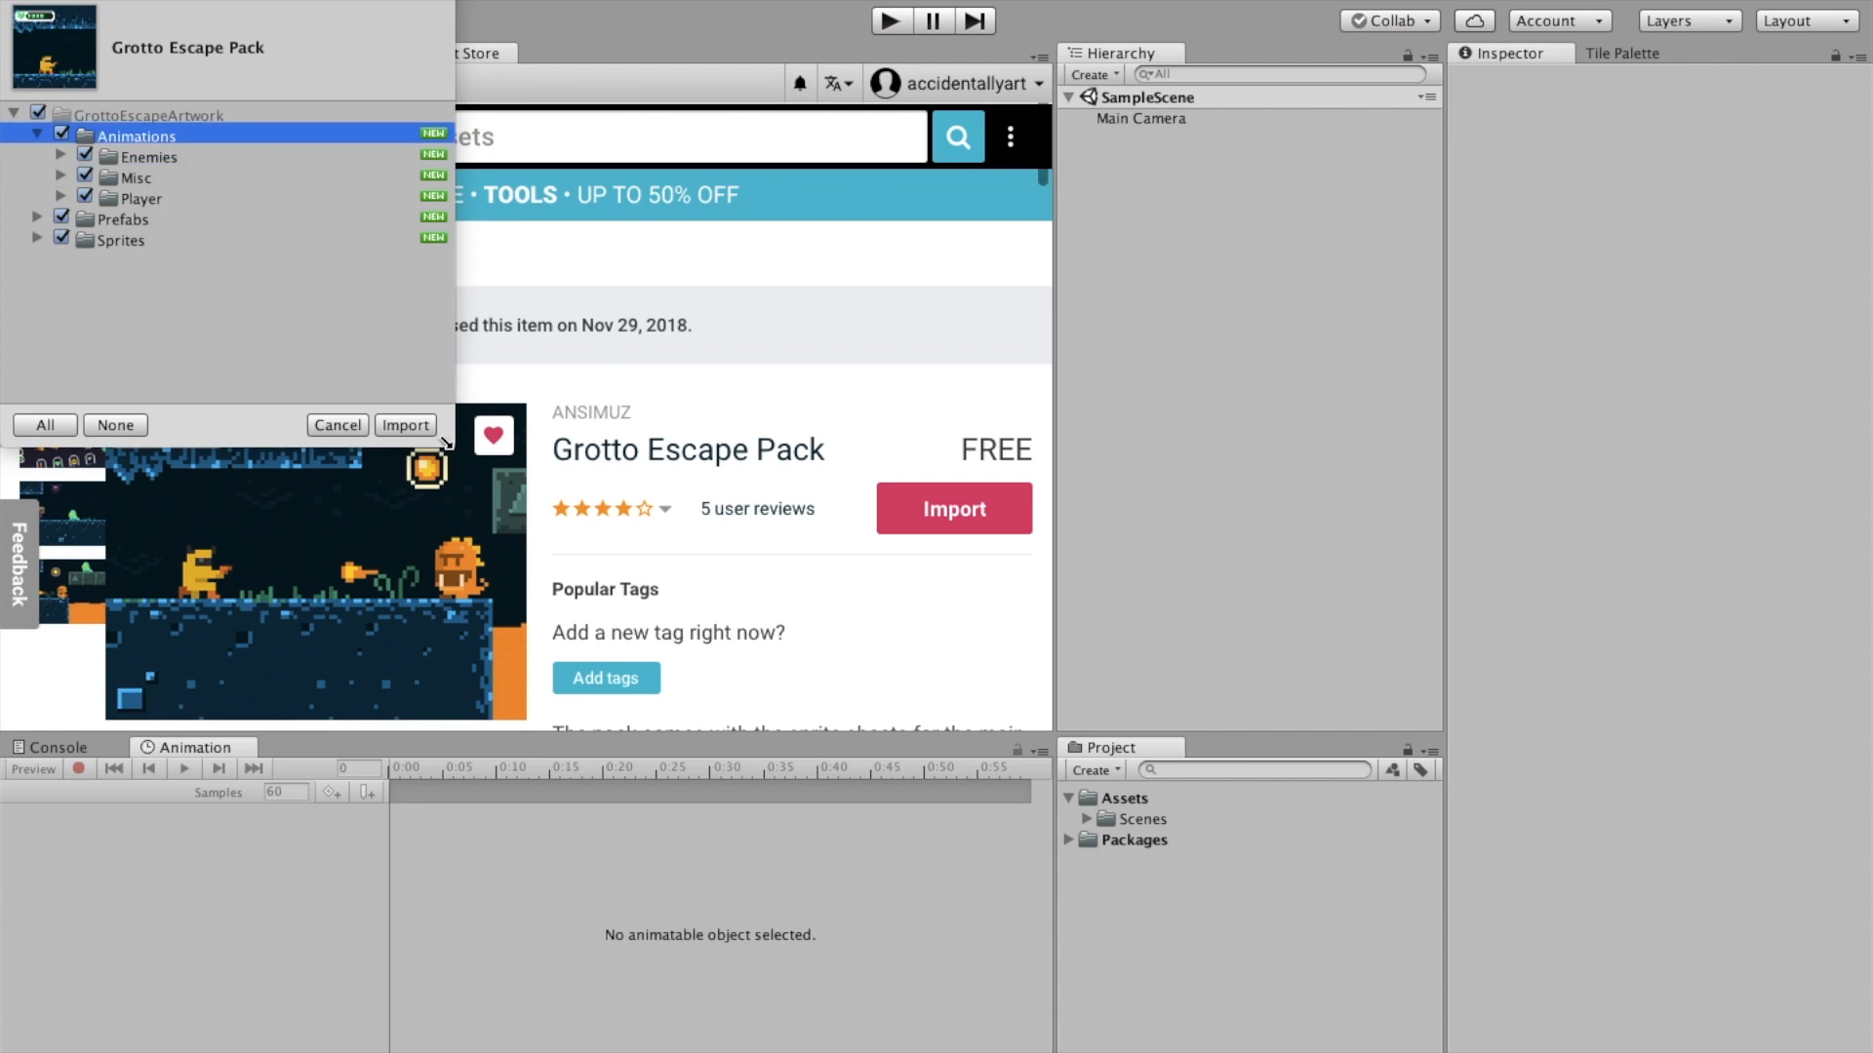
{"action": "left_click", "coordinate": [405, 425]}
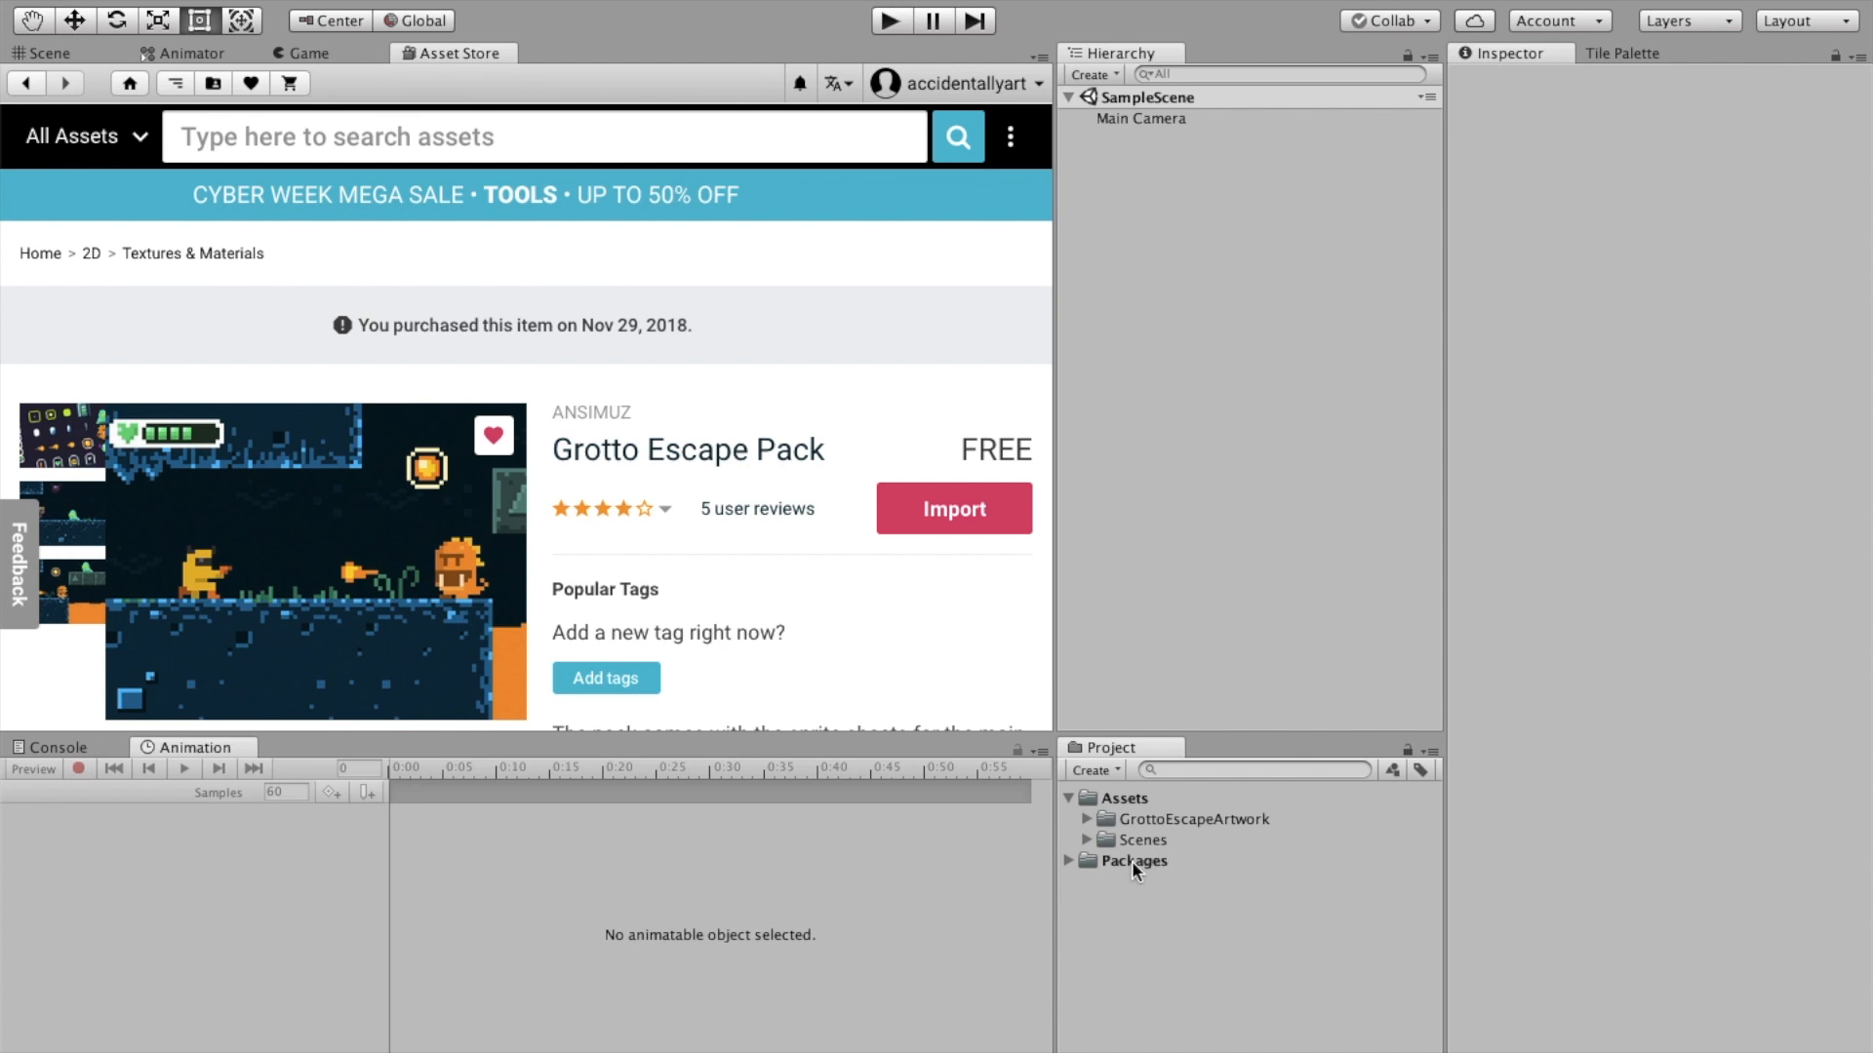
Select grotto-tiles in the project's GrottoEscapeArtwork > Sprites > Tileset folder to show its import settings
{"action": "left_click", "coordinate": [1086, 820]}
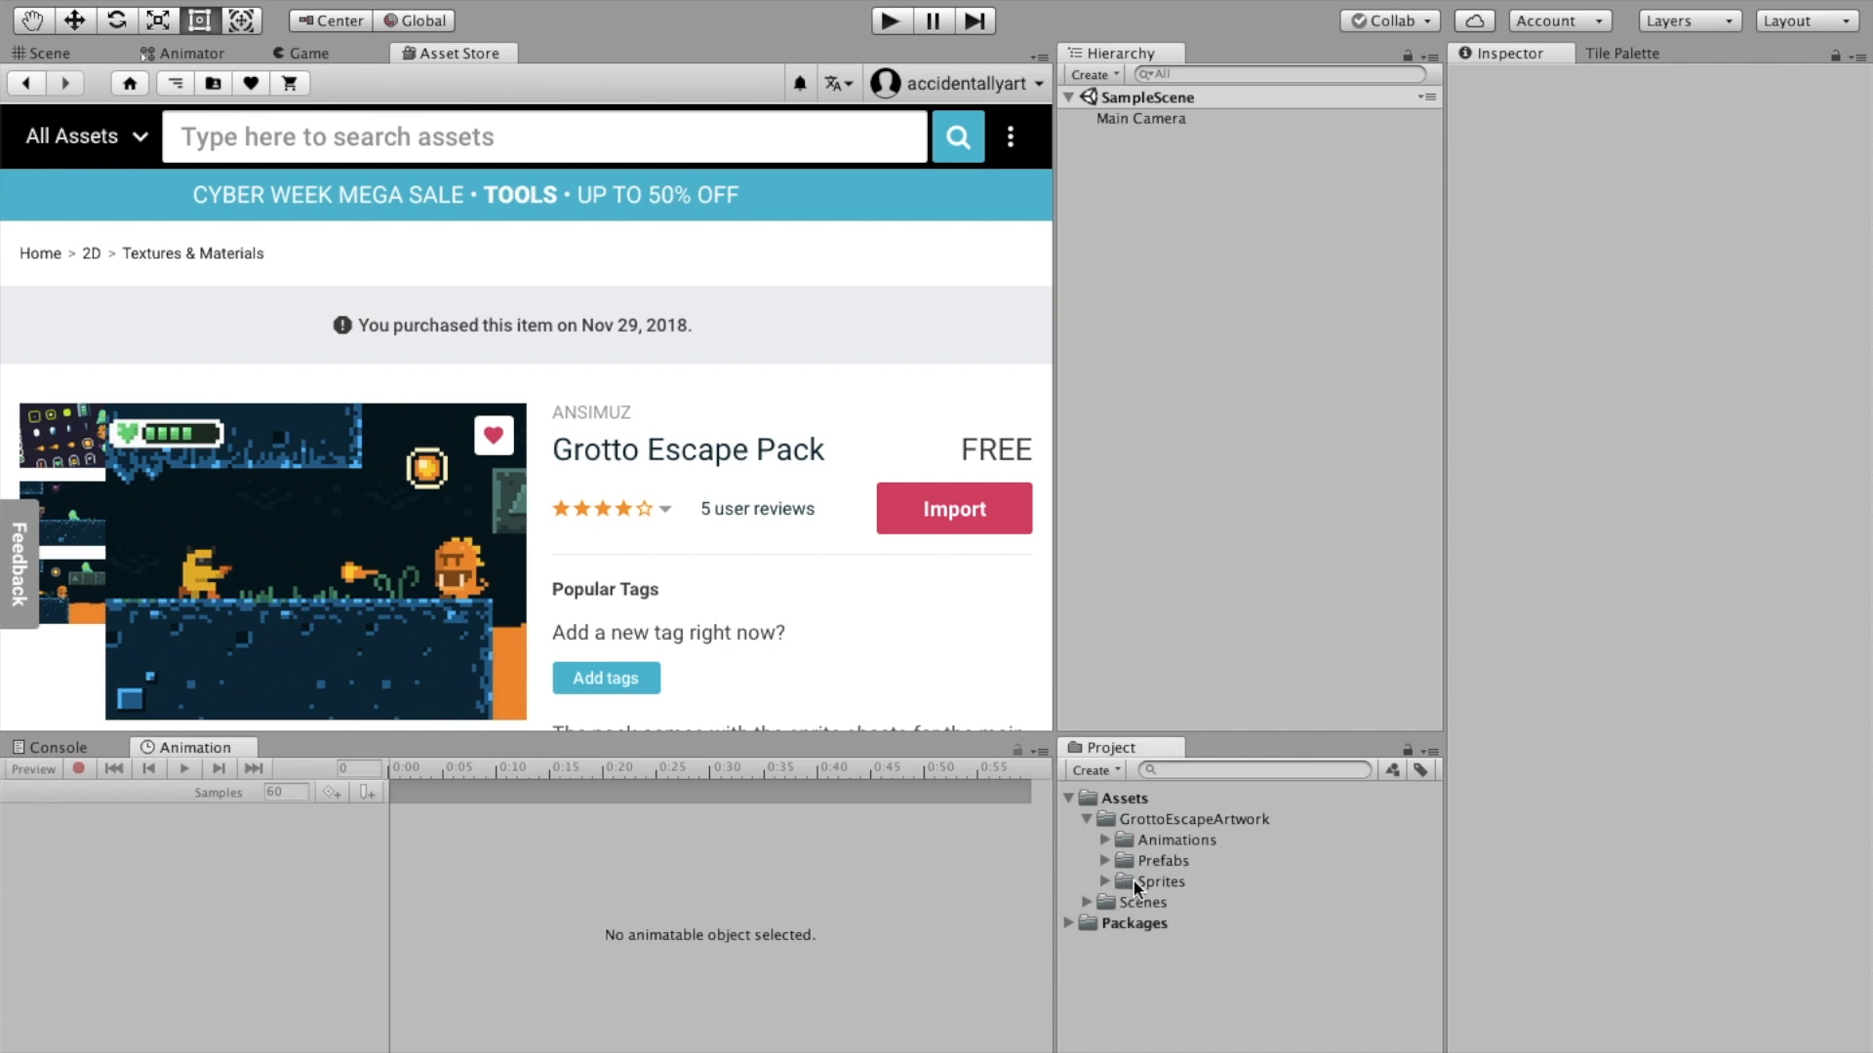
{"action": "left_click", "coordinate": [1135, 884]}
{"action": "left_click", "coordinate": [1105, 882]}
{"action": "left_click", "coordinate": [1124, 987]}
{"action": "left_click", "coordinate": [1192, 1006]}
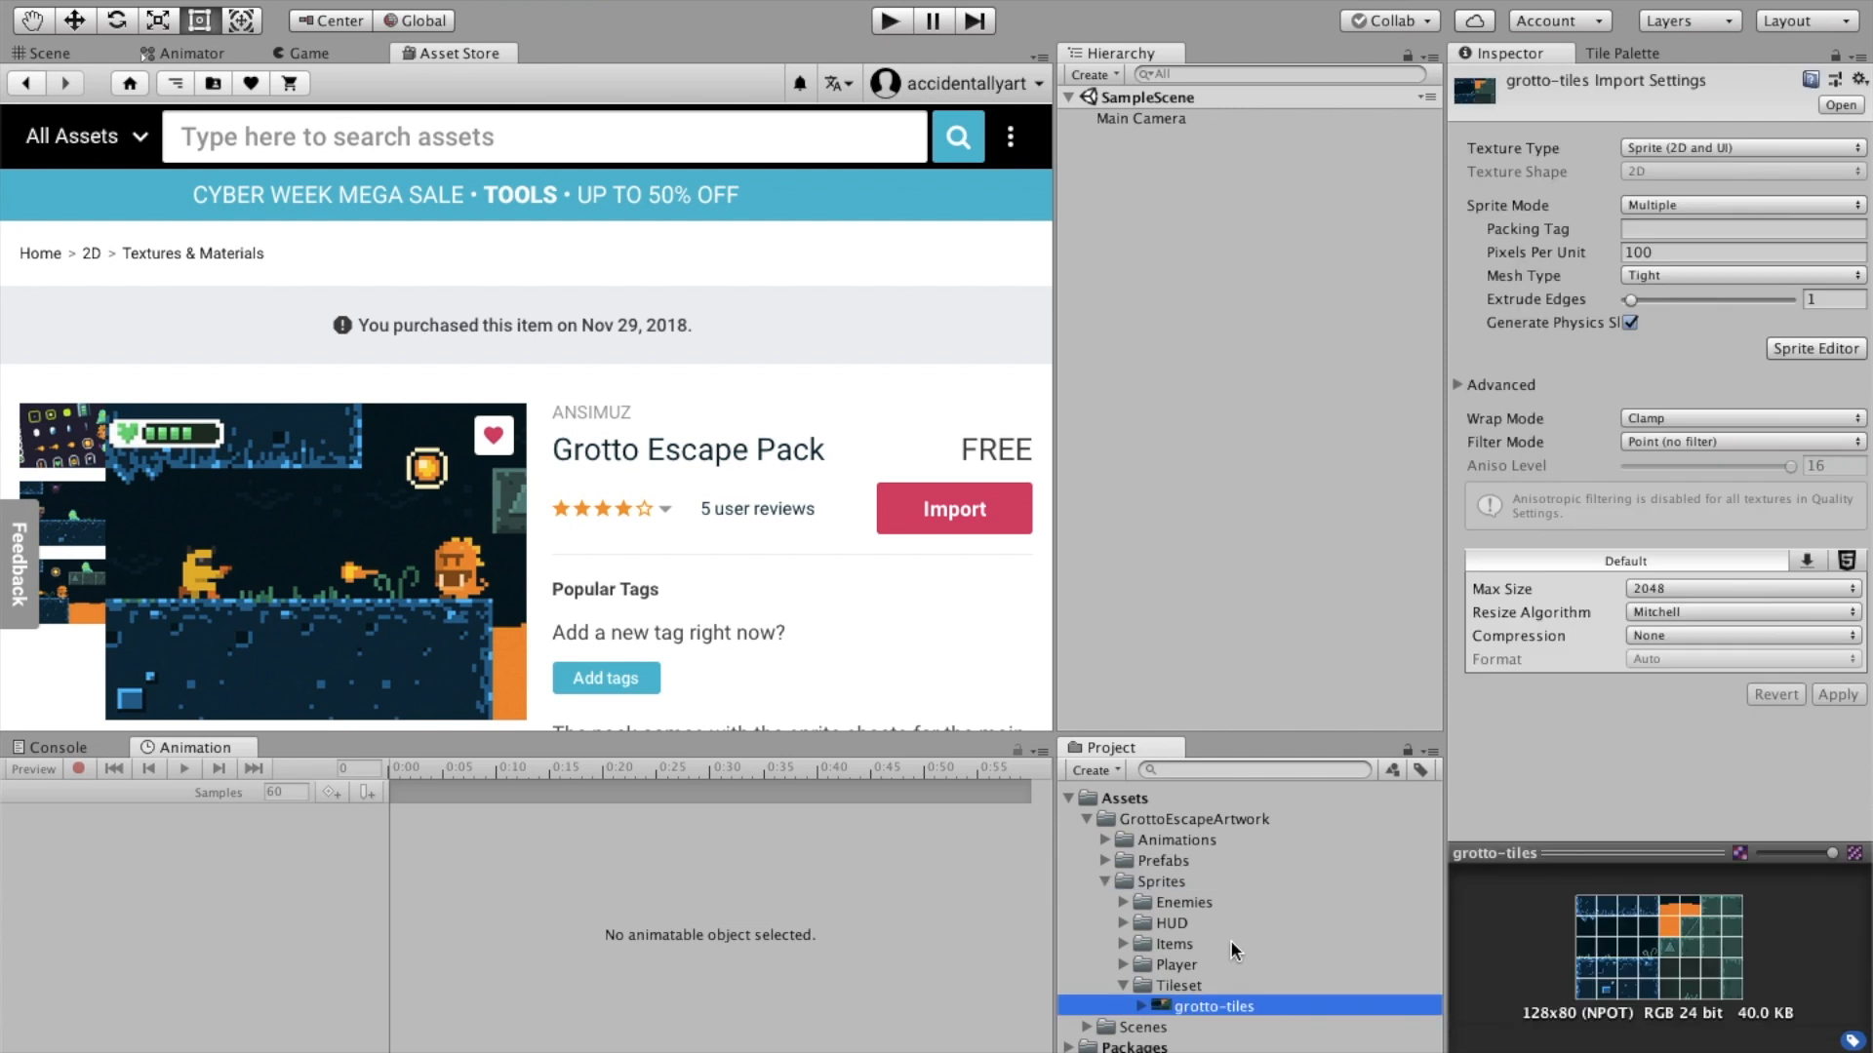
Expand grotto-tiles to look through its individual sliced sprites, and collapse it again
{"action": "left_click", "coordinate": [1141, 1006]}
{"action": "scroll", "coordinate": [1252, 1017], "scroll_direction": "down", "scroll_amount": 10}
{"action": "scroll", "coordinate": [1251, 1018], "scroll_direction": "up", "scroll_amount": 10}
{"action": "scroll", "coordinate": [1346, 962], "scroll_direction": "down", "scroll_amount": 3}
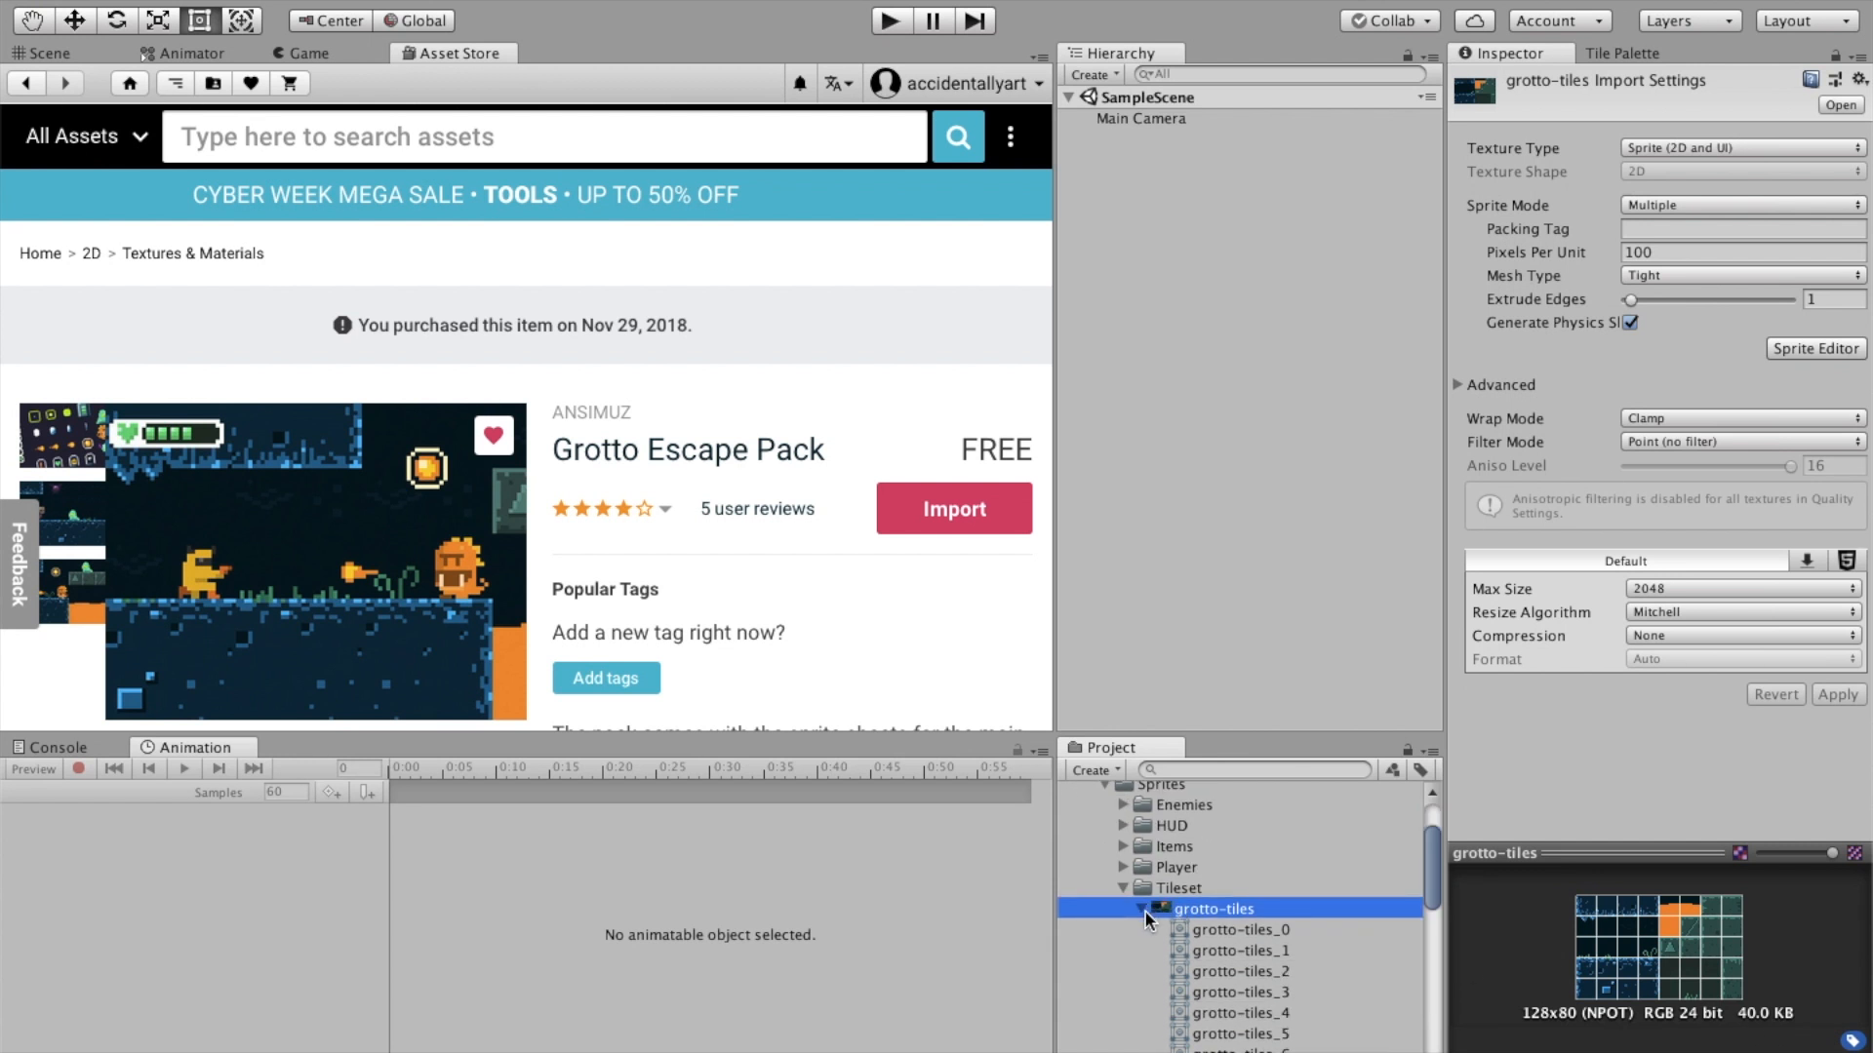
{"action": "scroll", "coordinate": [1145, 913], "scroll_direction": "up", "scroll_amount": 3}
{"action": "left_click", "coordinate": [1143, 1006]}
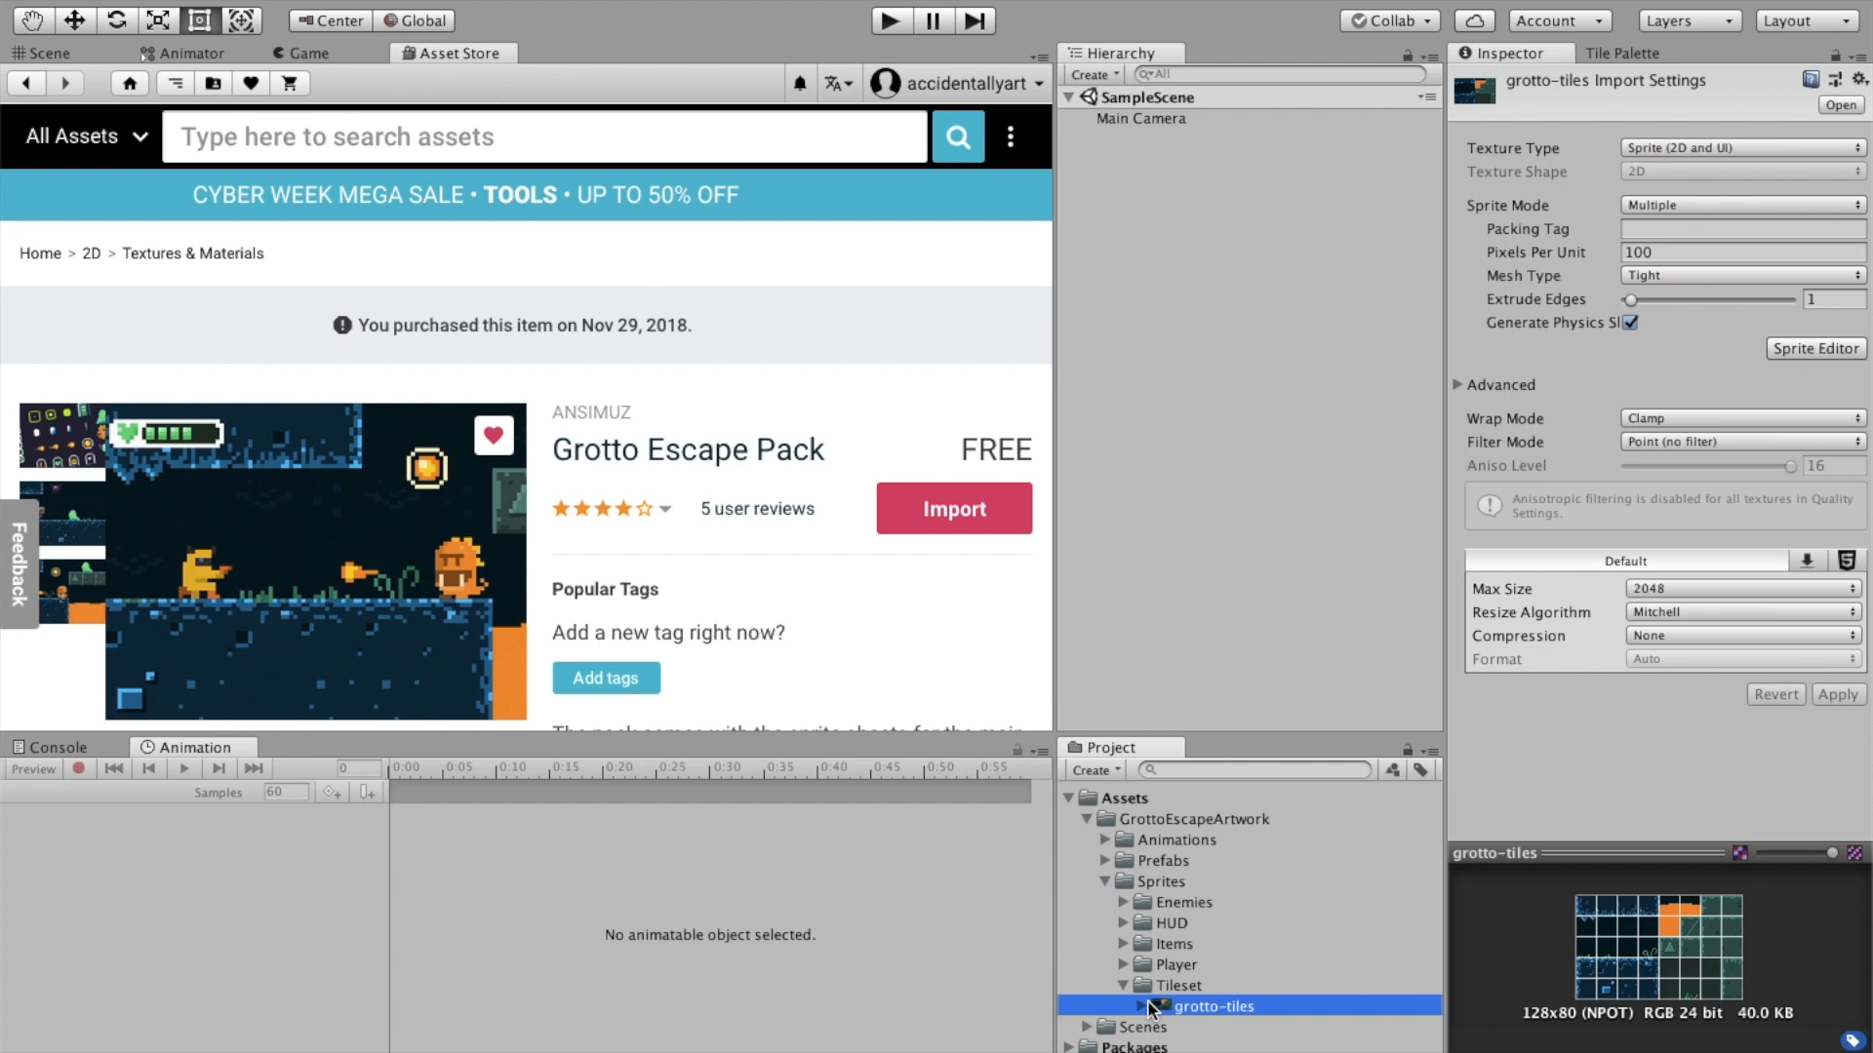
Open grotto-tiles in the Sprite Editor and examine the available slicing types without applying a slice
{"action": "left_click", "coordinate": [1846, 348]}
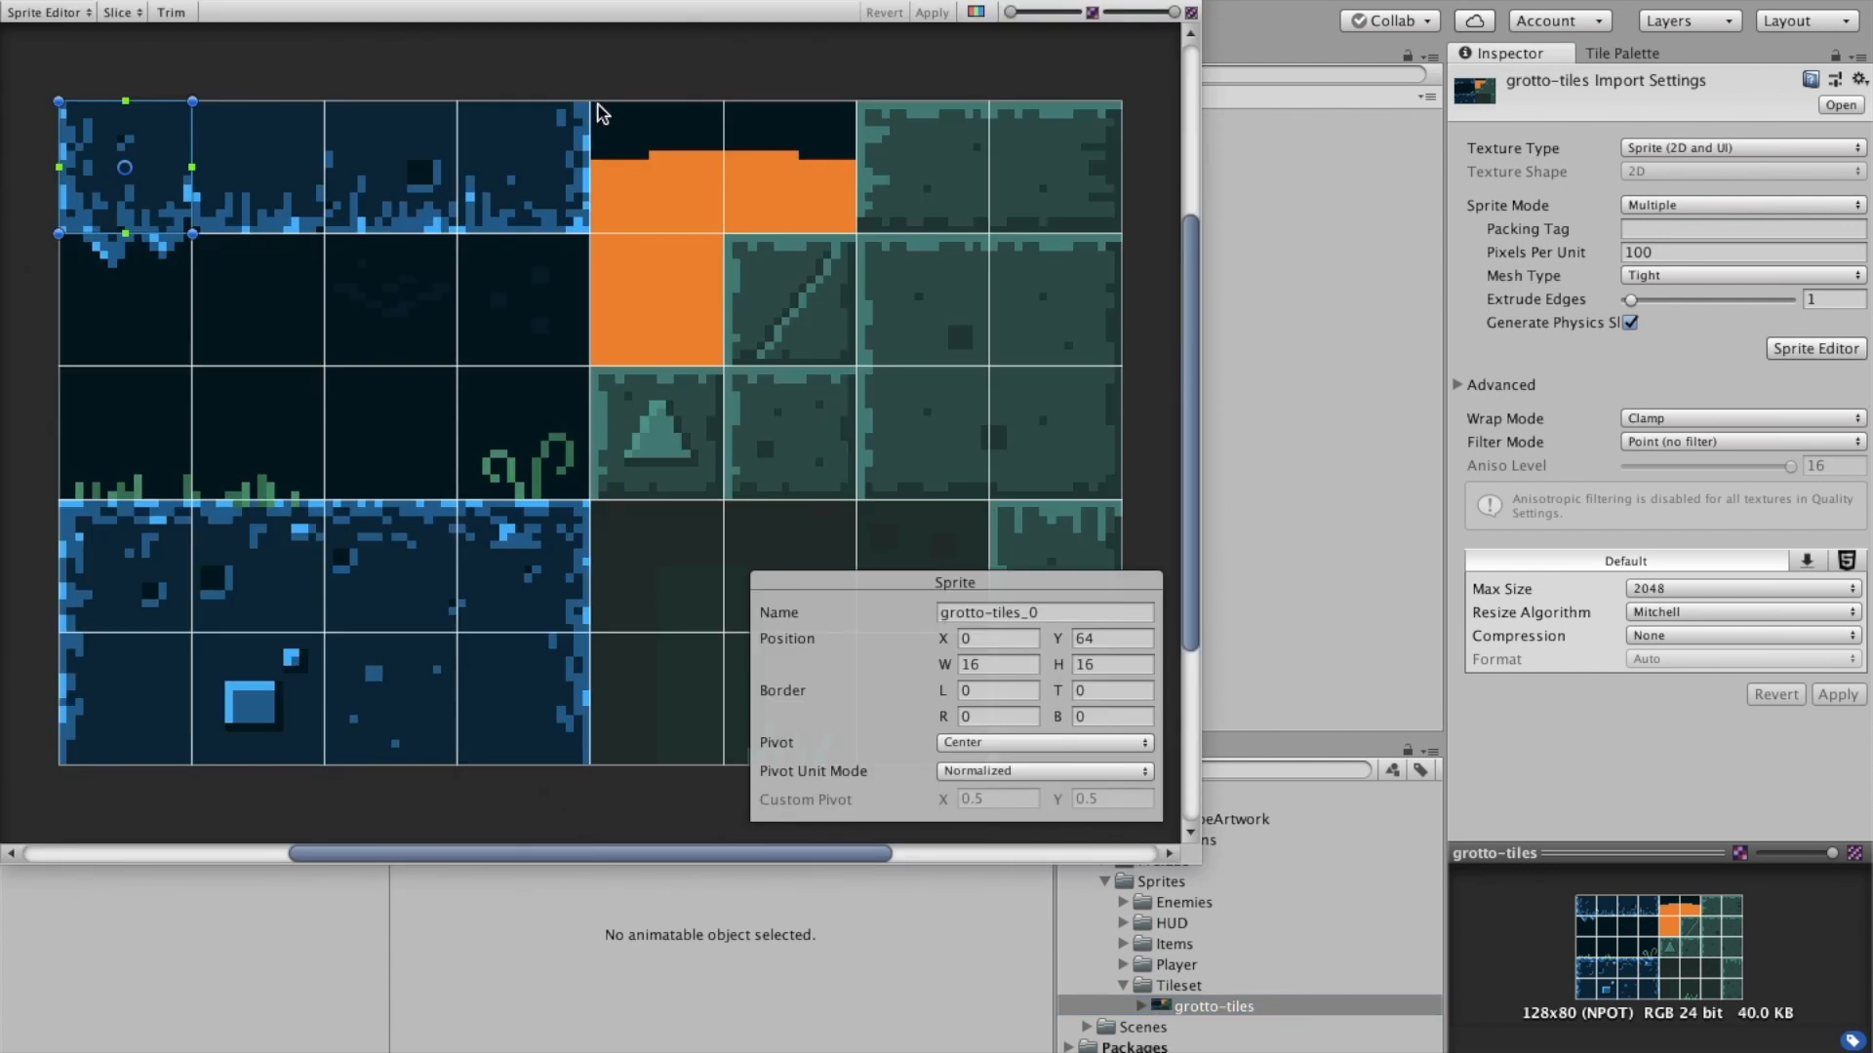
{"action": "left_click", "coordinate": [120, 14]}
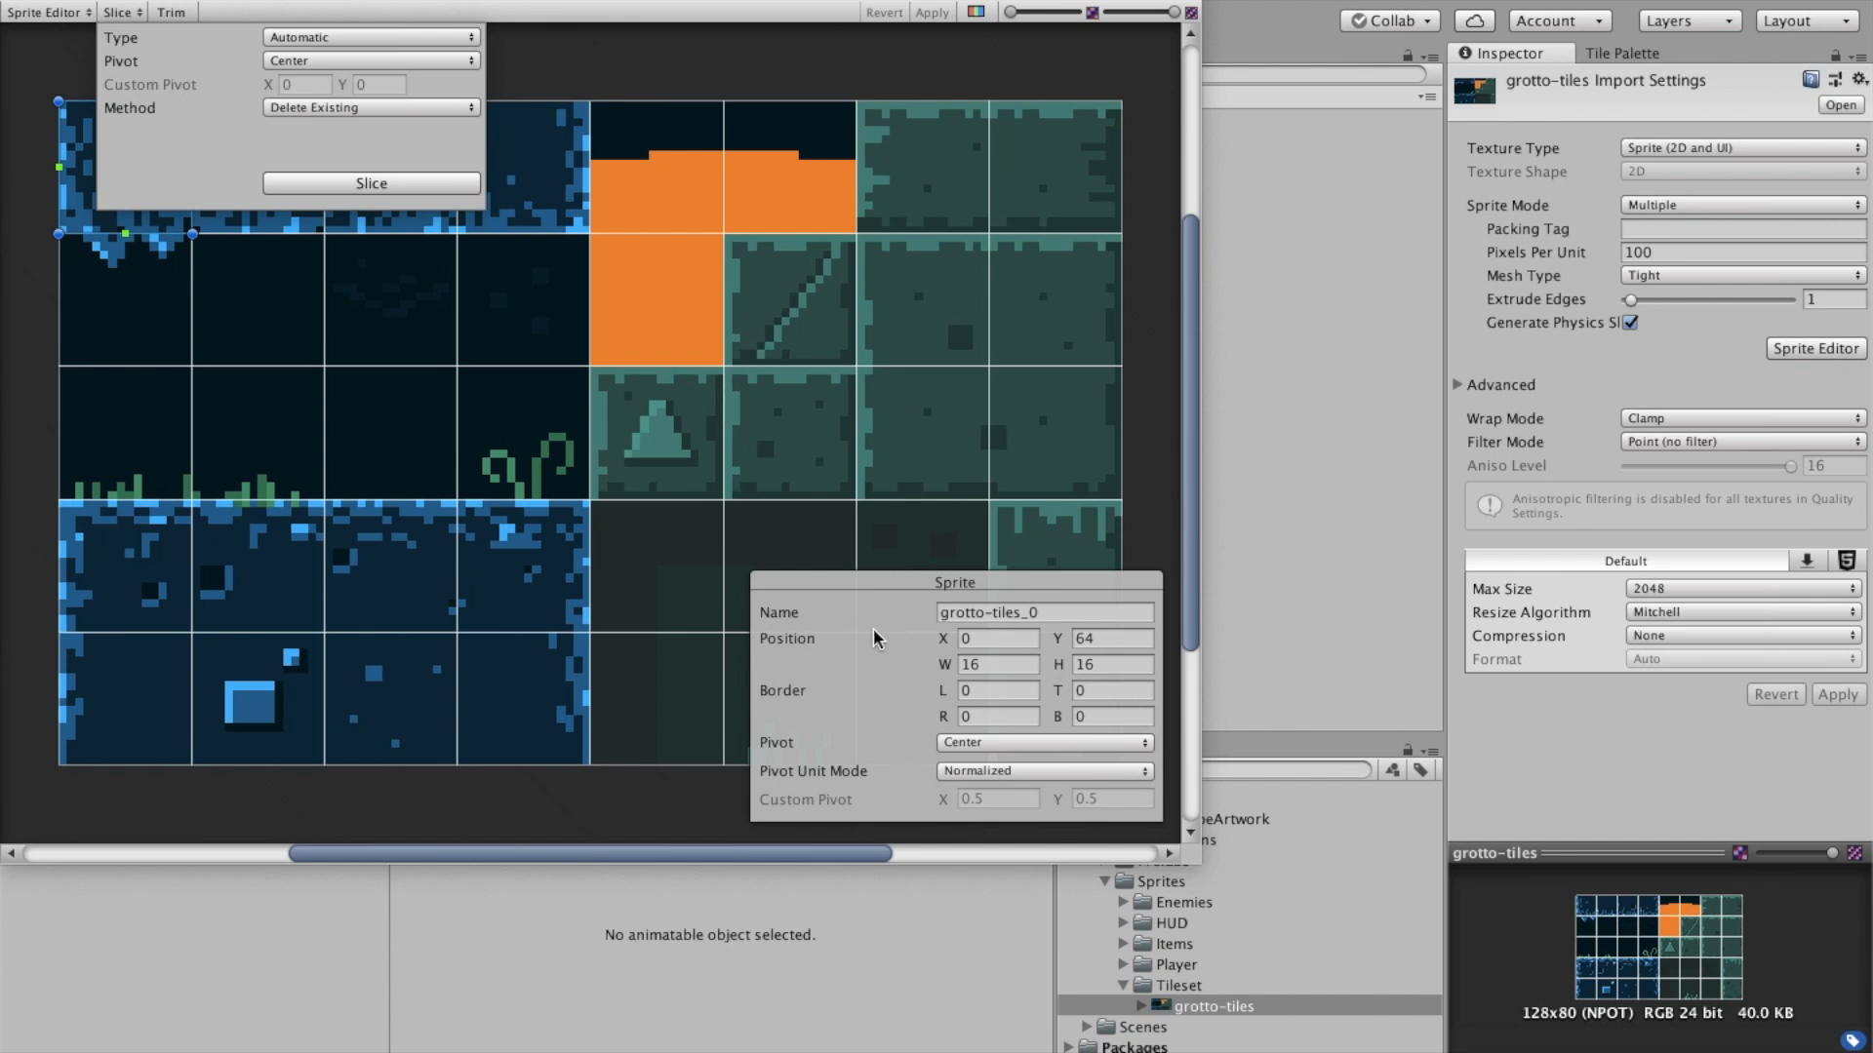
{"action": "left_click", "coordinate": [328, 39]}
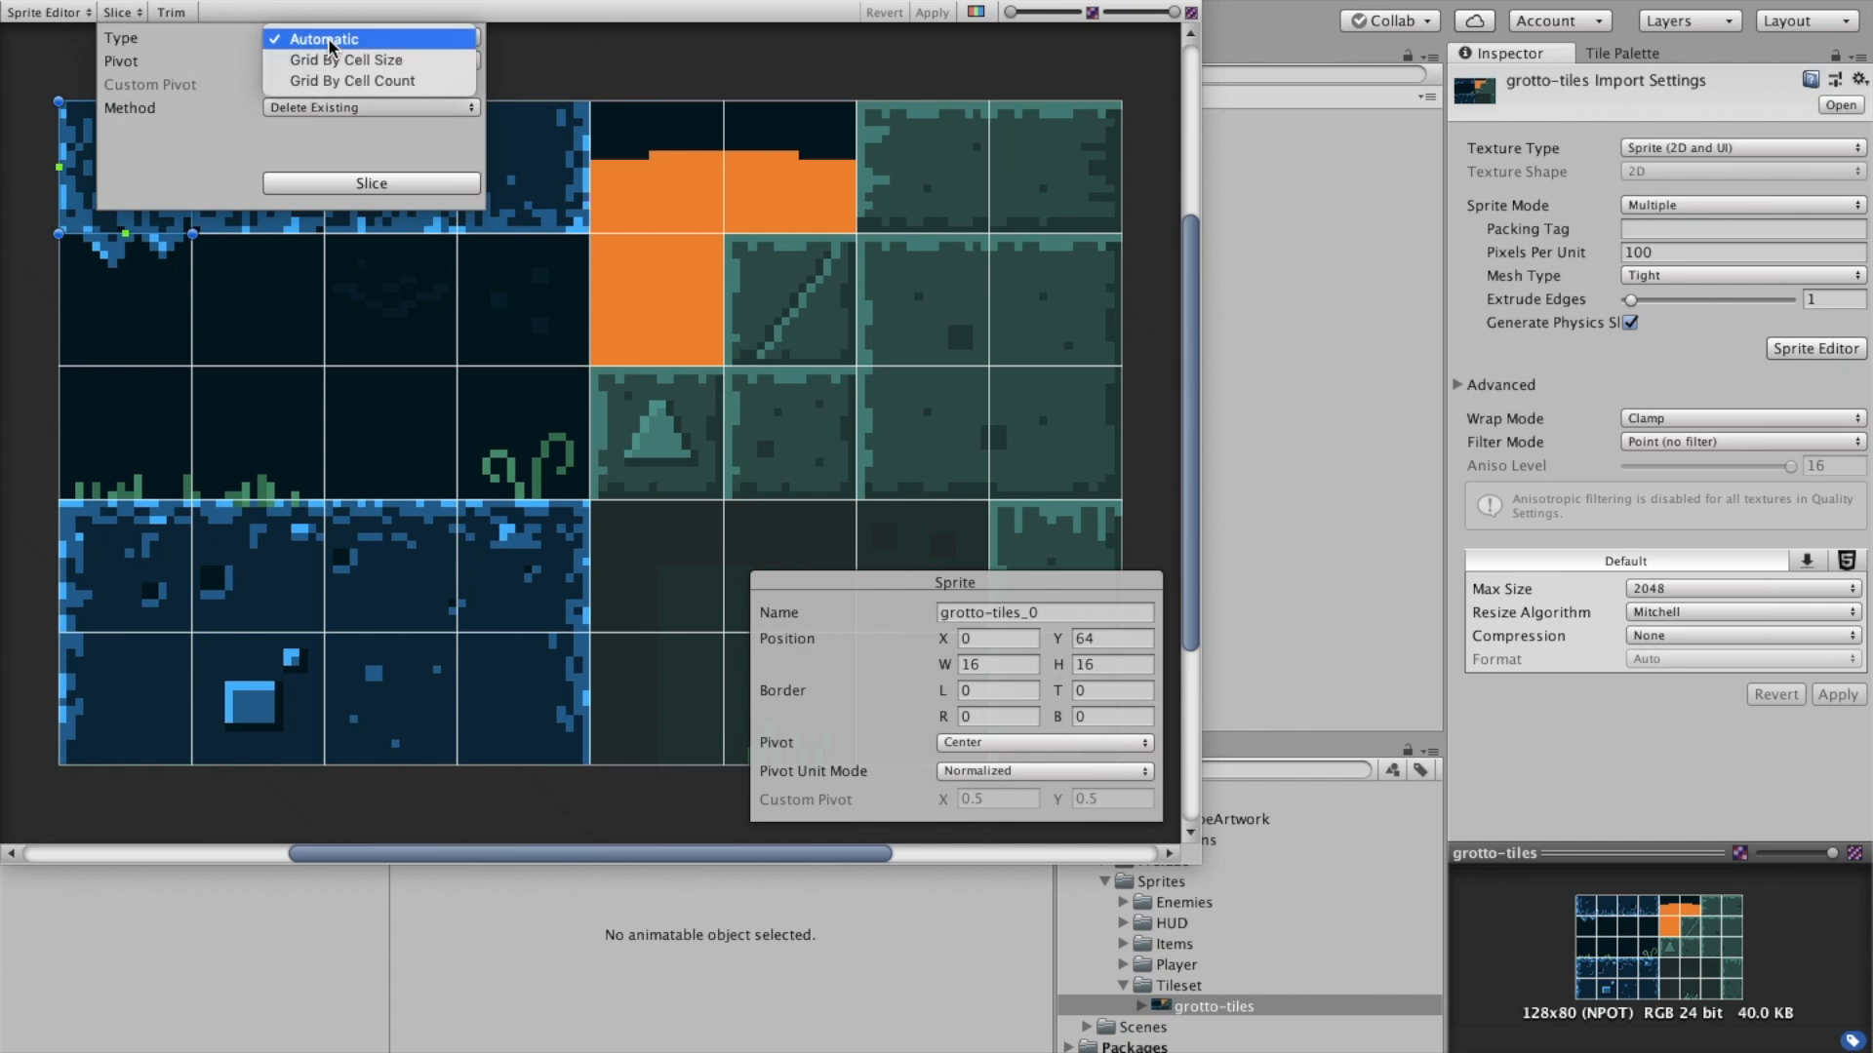
{"action": "left_click", "coordinate": [499, 14]}
{"action": "left_click", "coordinate": [251, 6]}
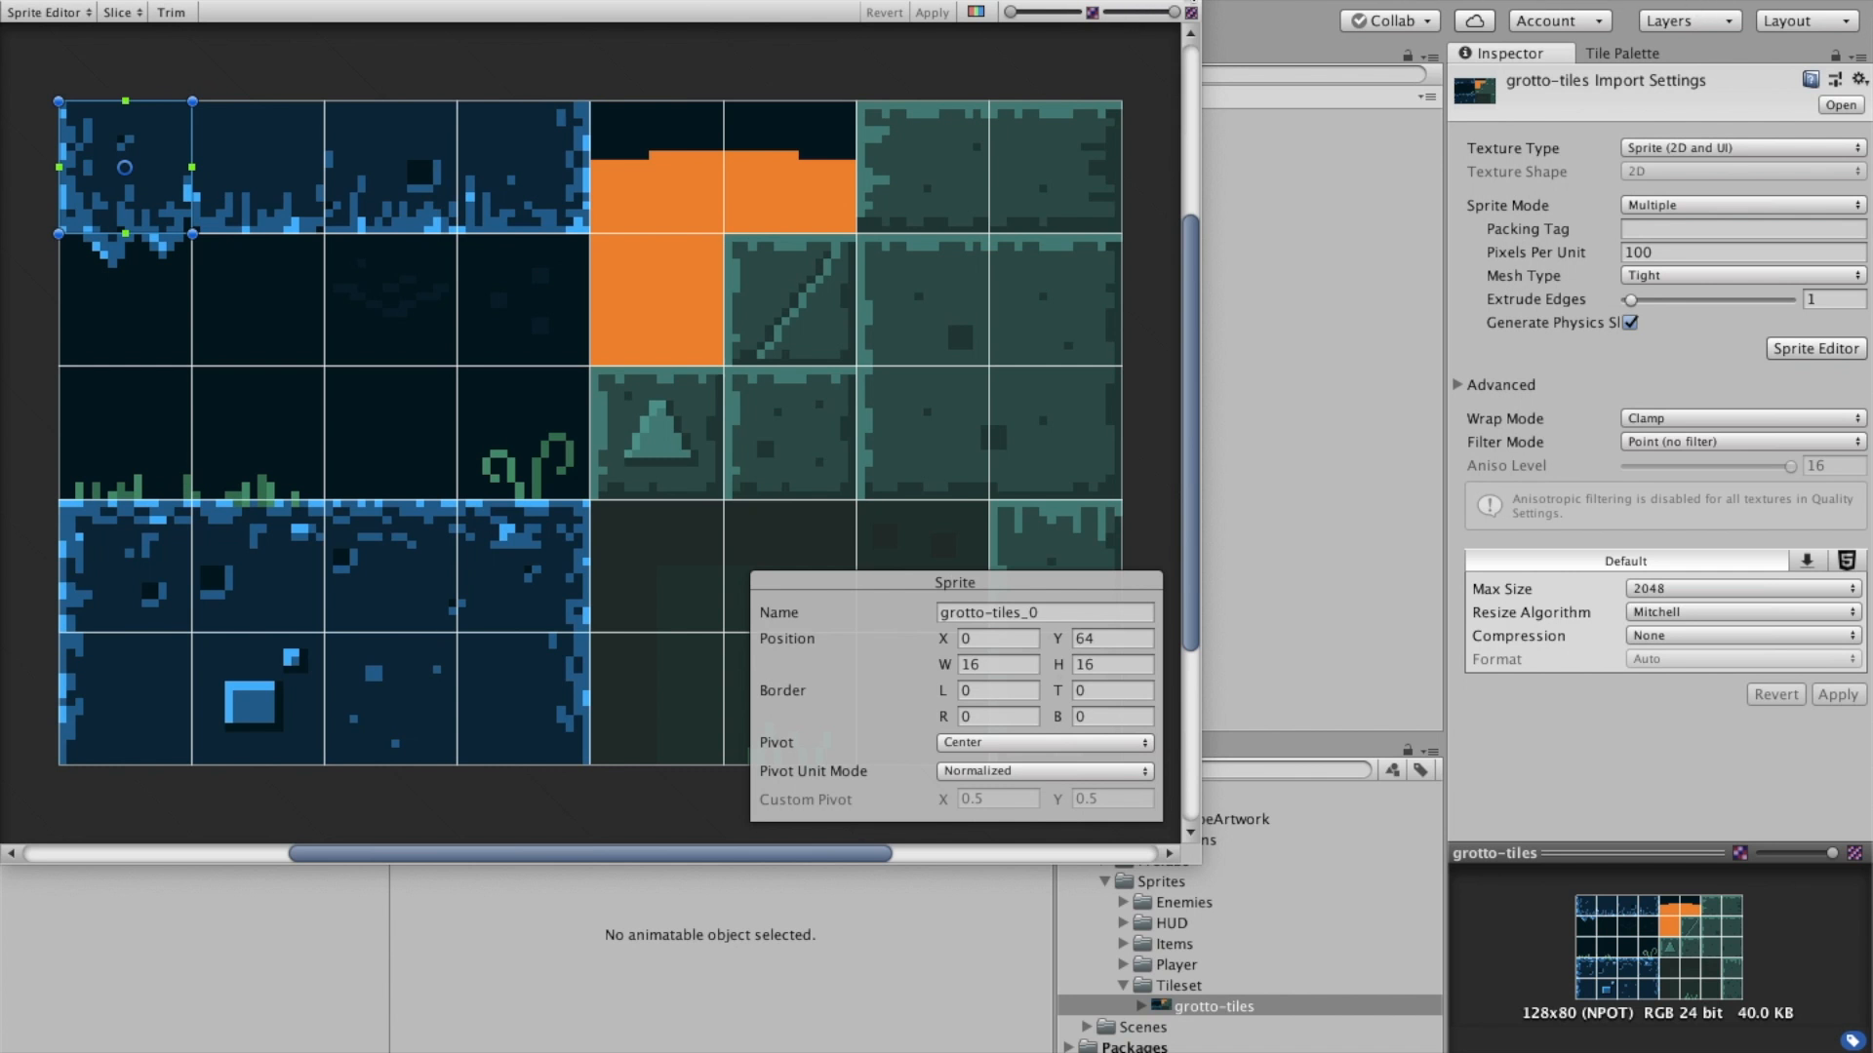
Close the Sprite Editor, return to the Scene view and add a Tilemap 2D object to SampleScene
{"action": "left_click", "coordinate": [1192, 0]}
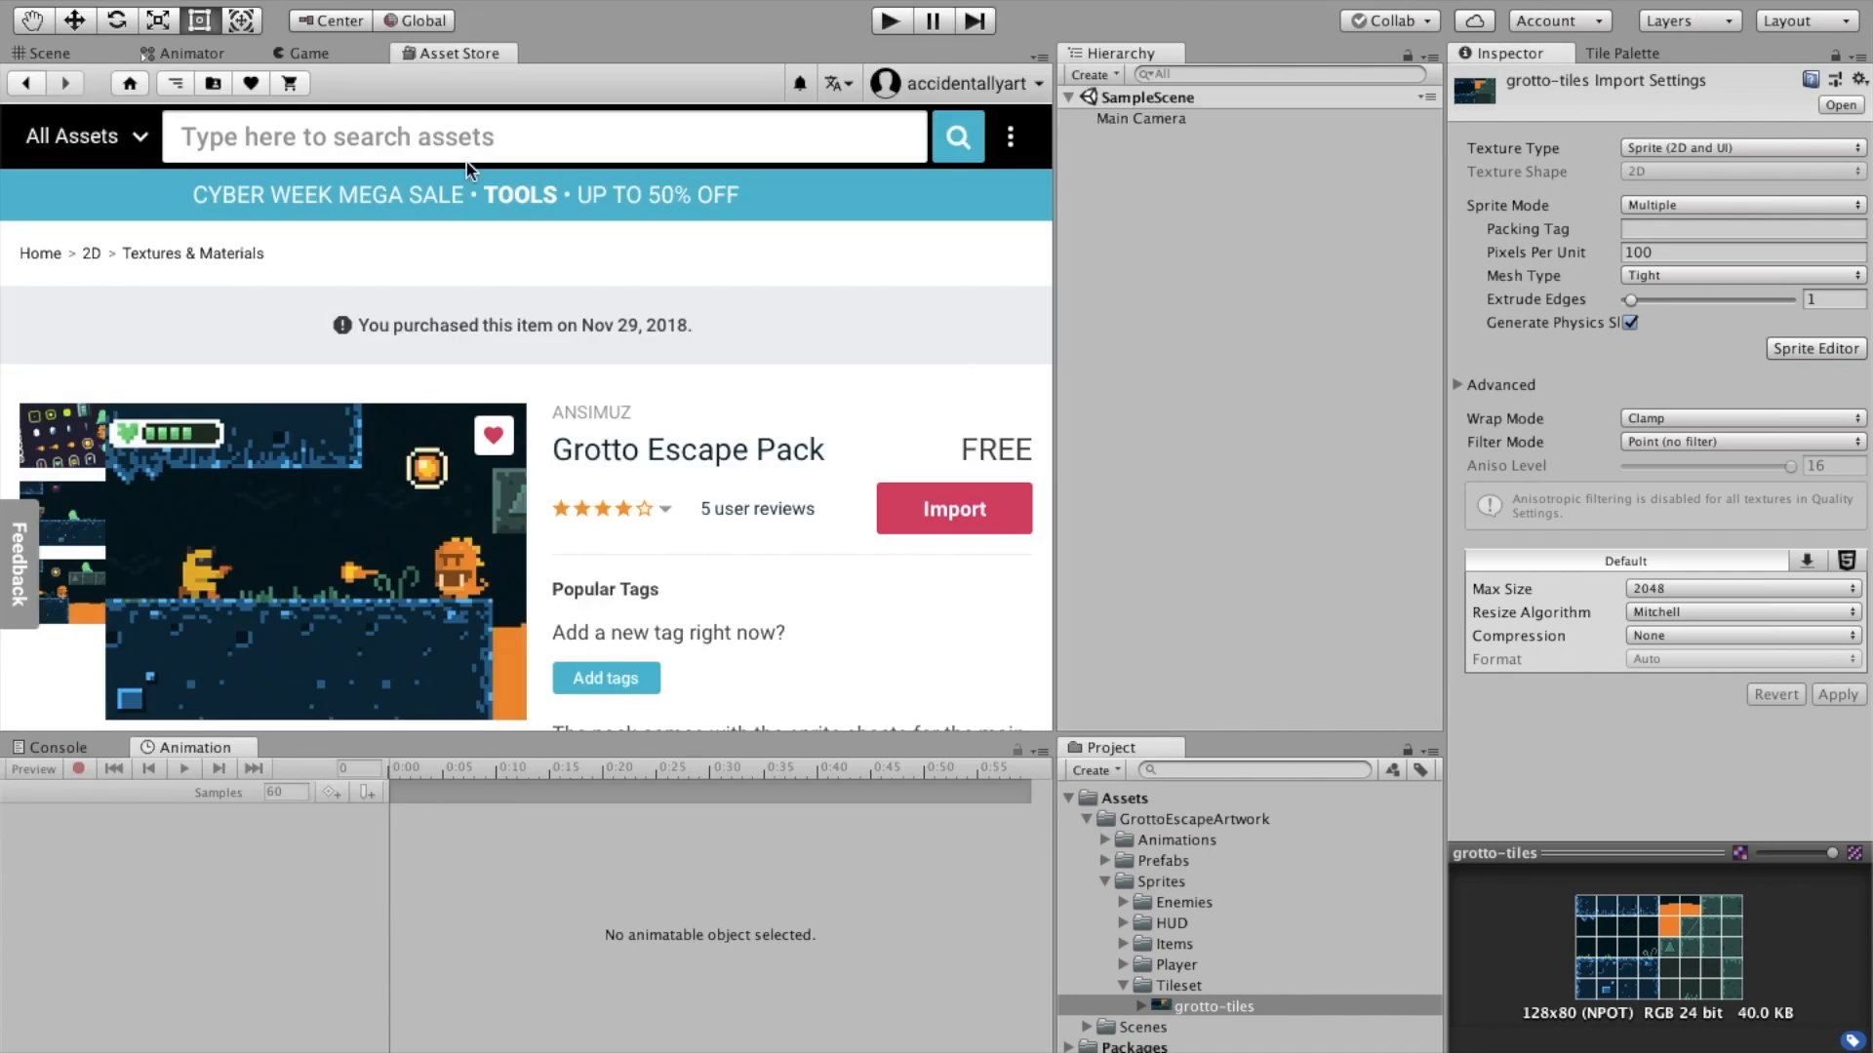
{"action": "left_click", "coordinate": [69, 57]}
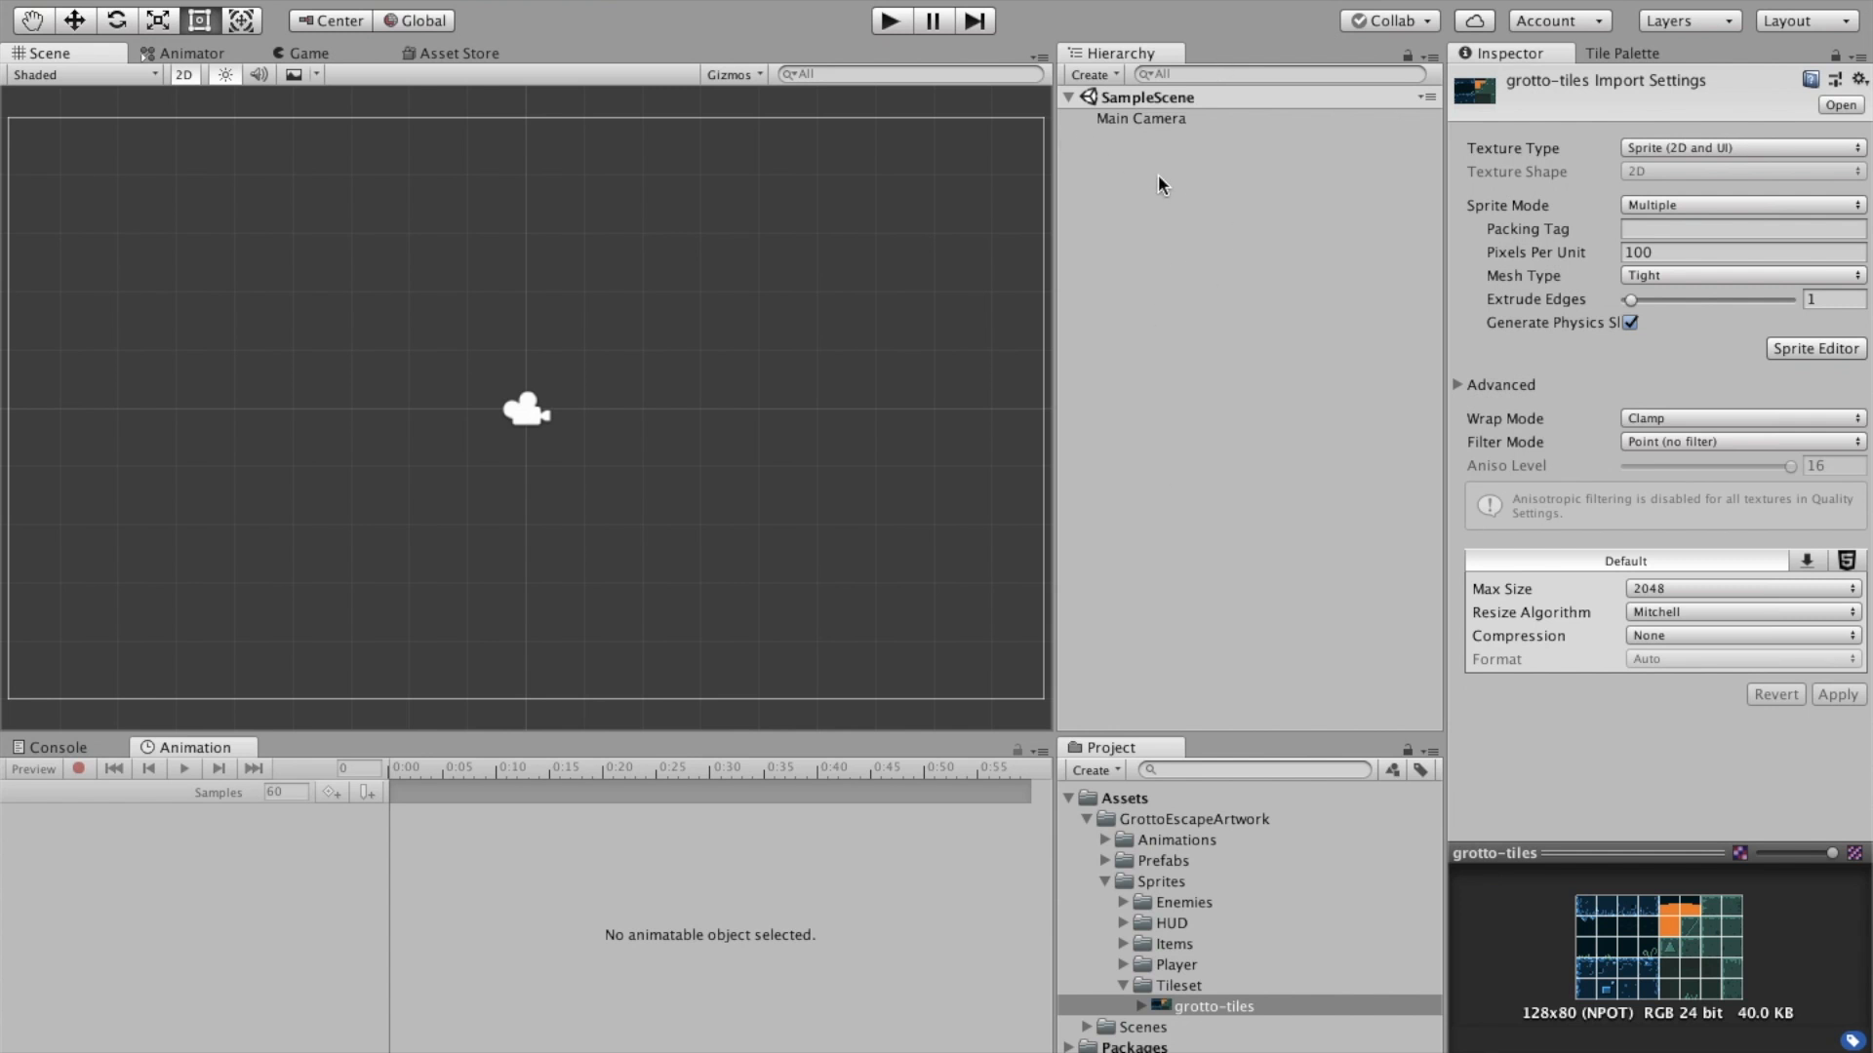
{"action": "right_click", "coordinate": [1219, 201]}
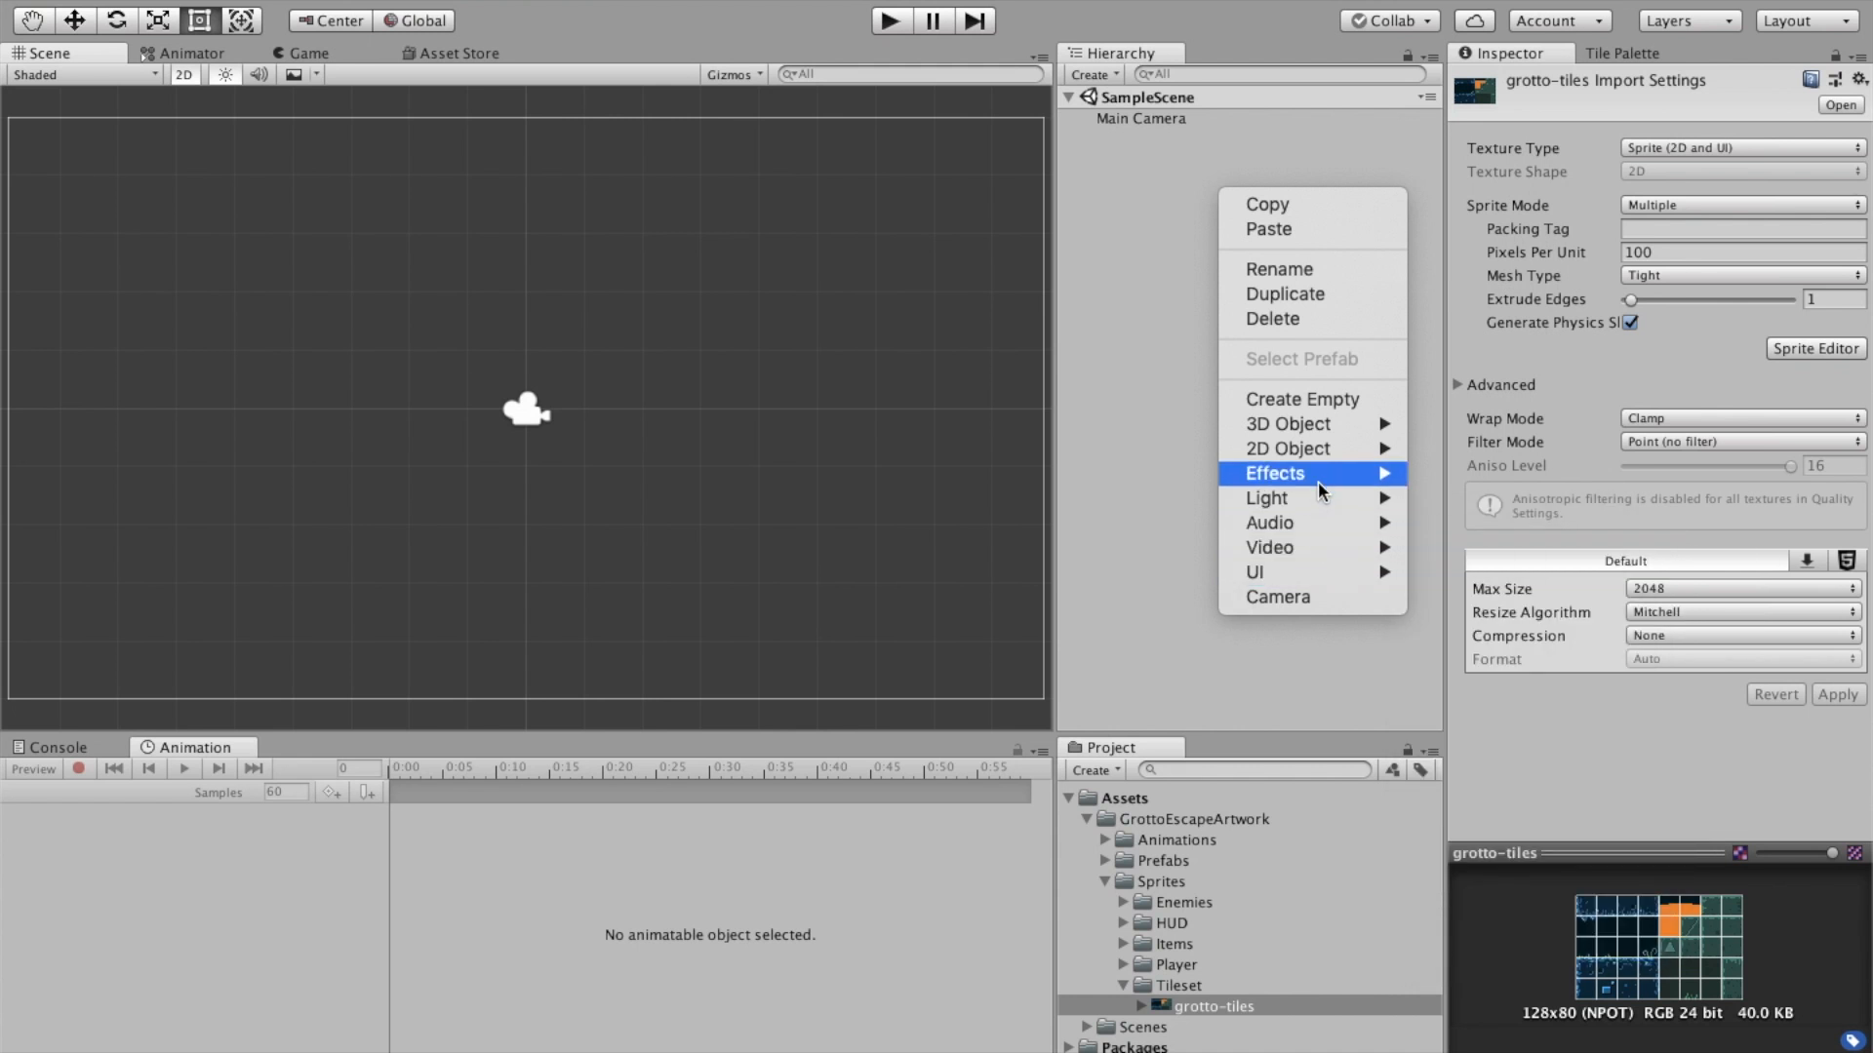
{"action": "mouse_move", "coordinate": [1333, 450]}
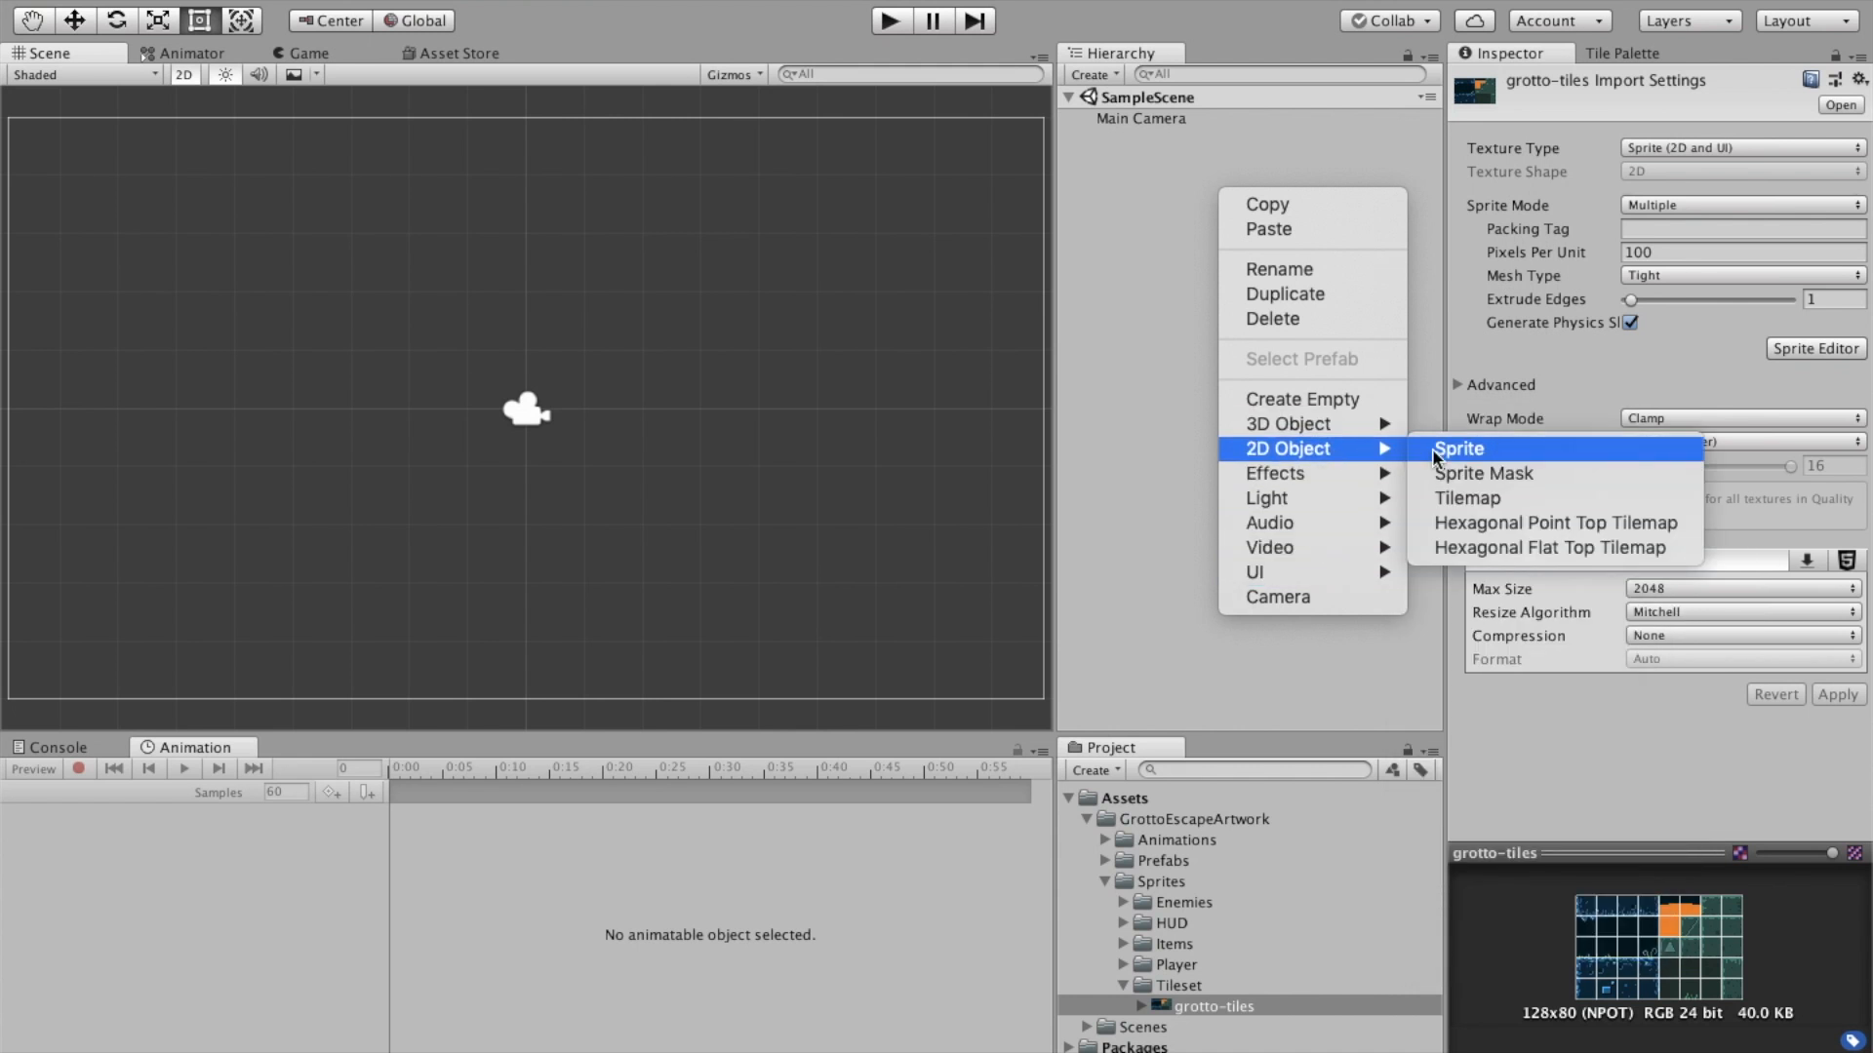
{"action": "left_click", "coordinate": [1481, 500]}
Select the Tilemap object inside Grid and bring up the Tile Palette
{"action": "left_click", "coordinate": [1127, 141]}
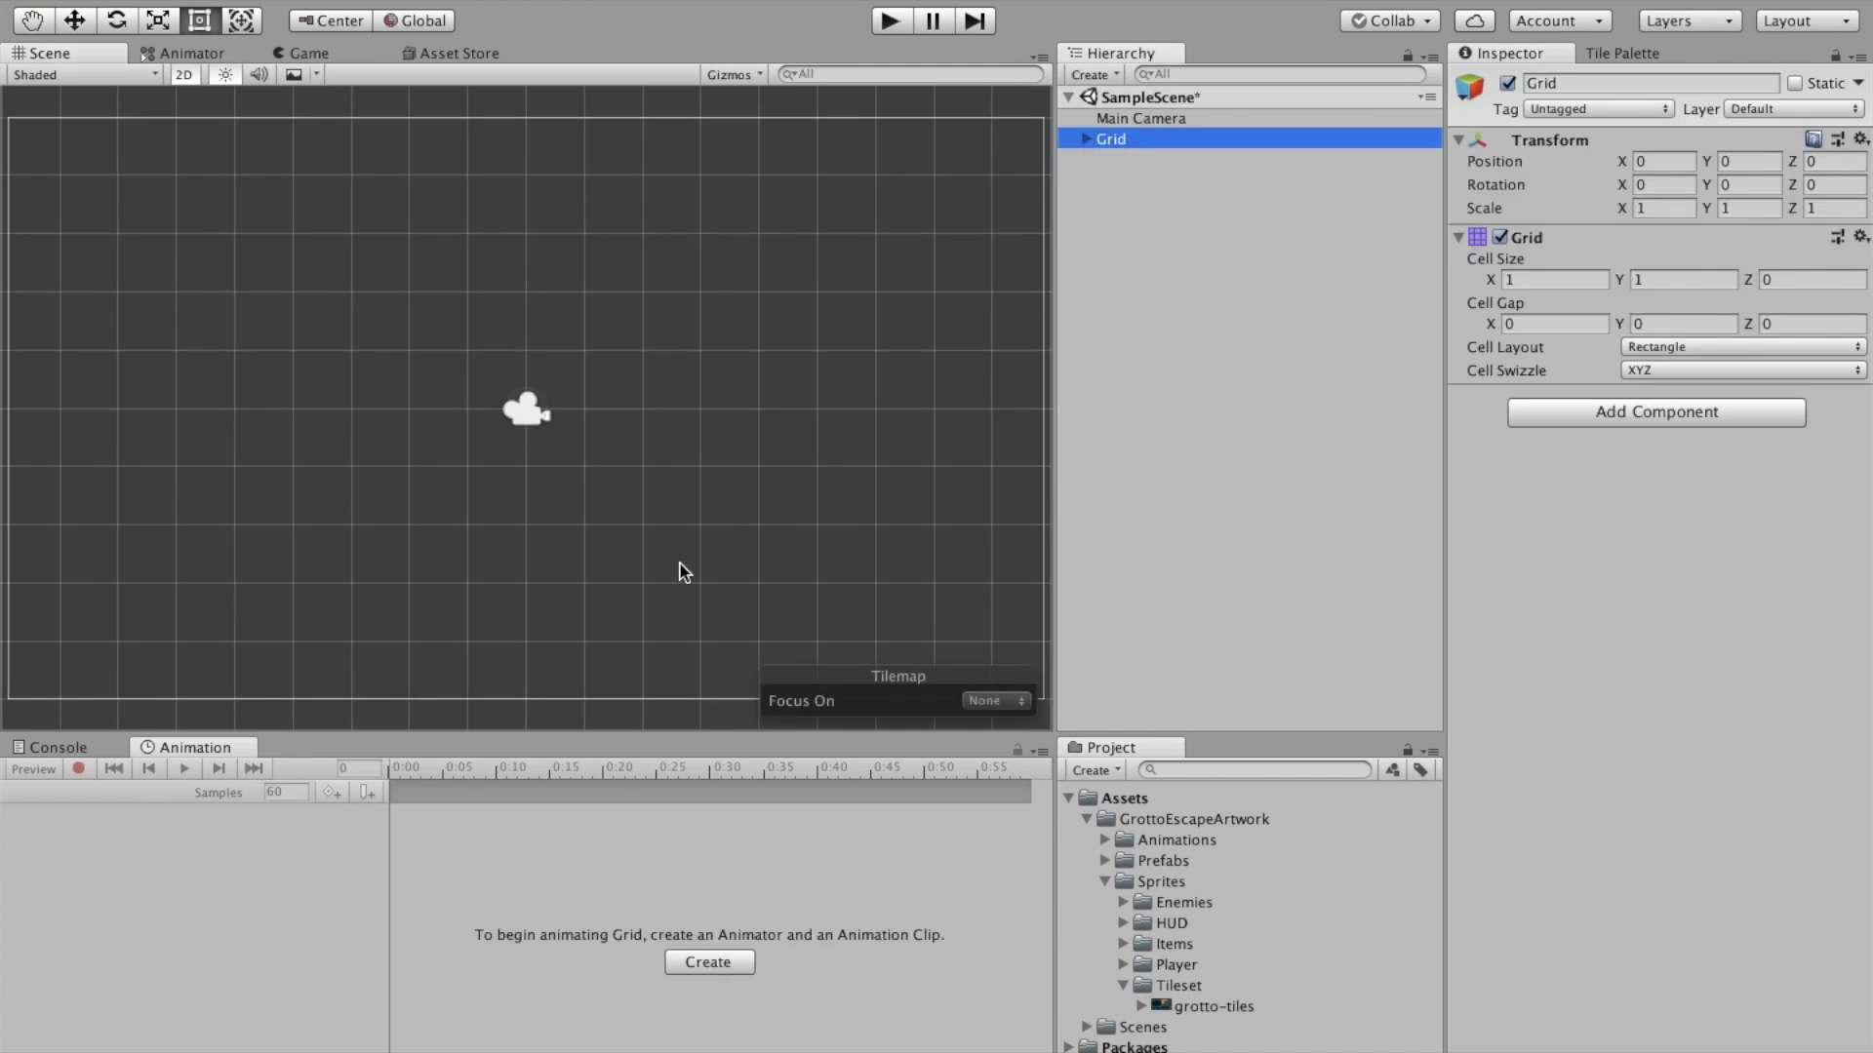
{"action": "left_click", "coordinate": [1153, 164]}
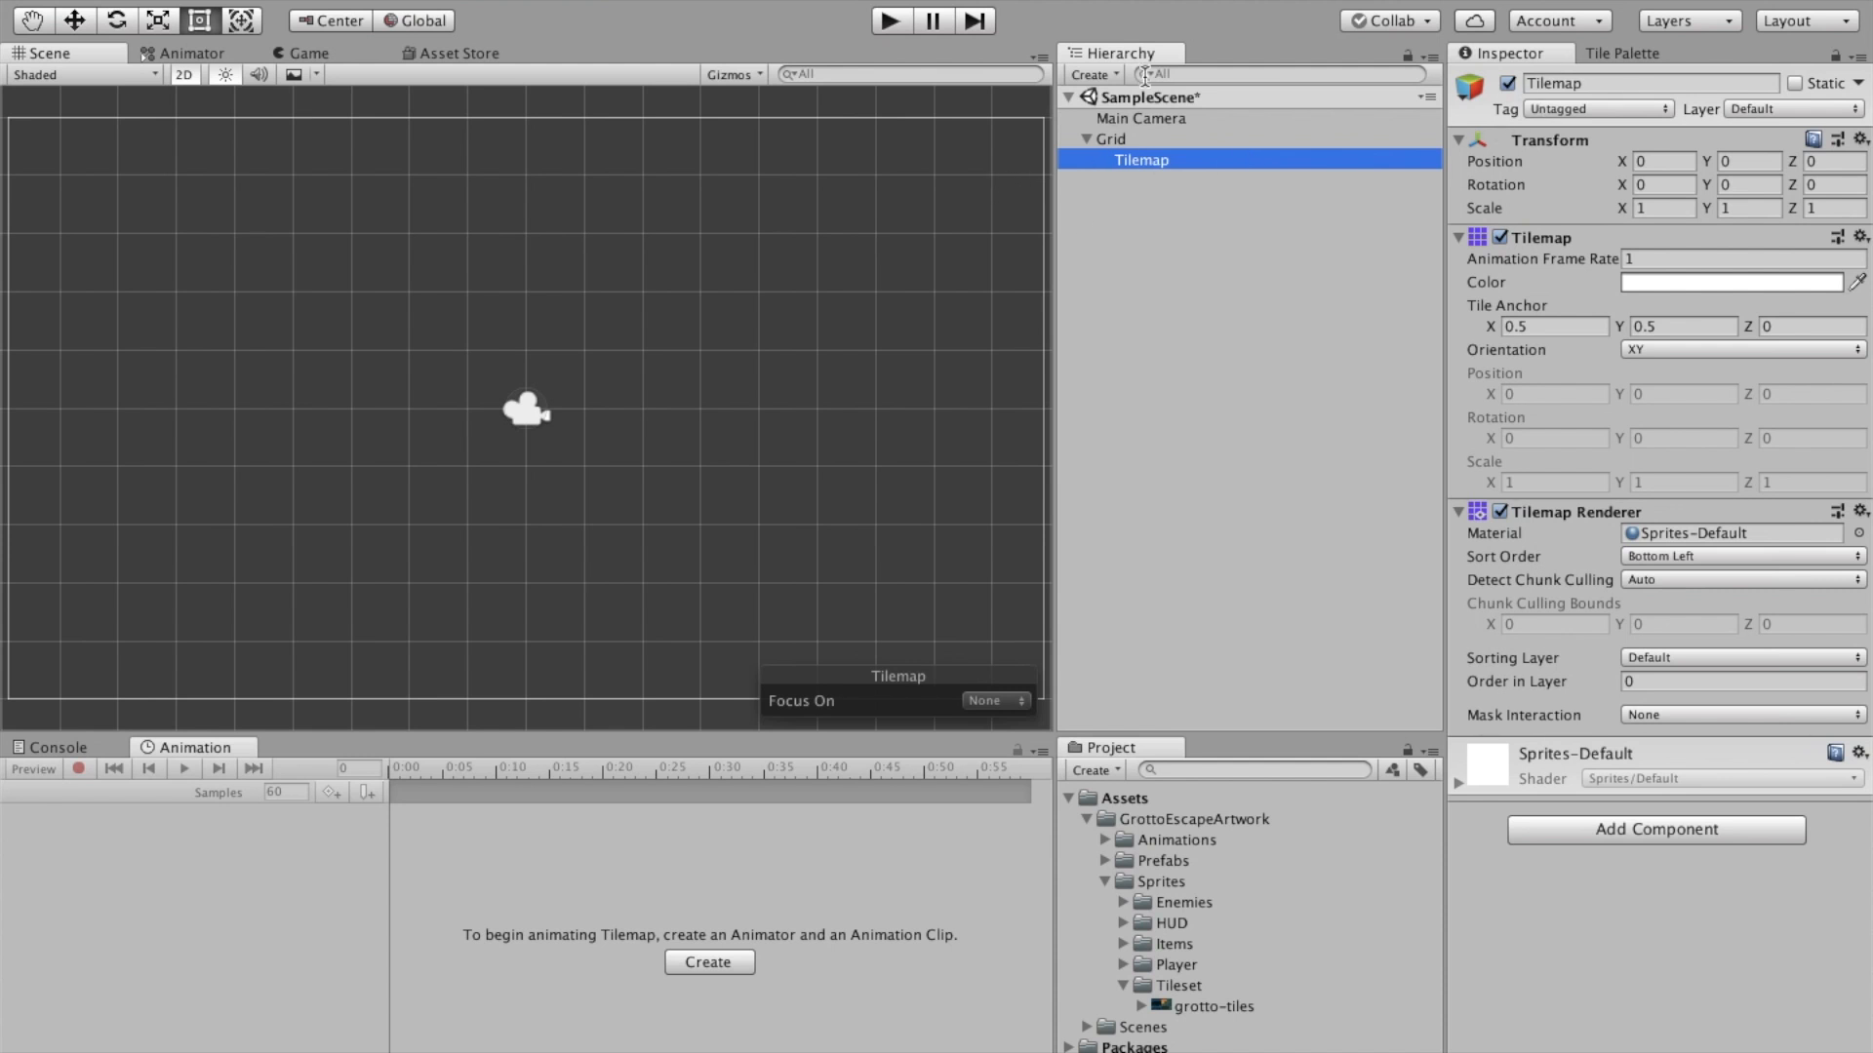
{"action": "left_click", "coordinate": [607, 0]}
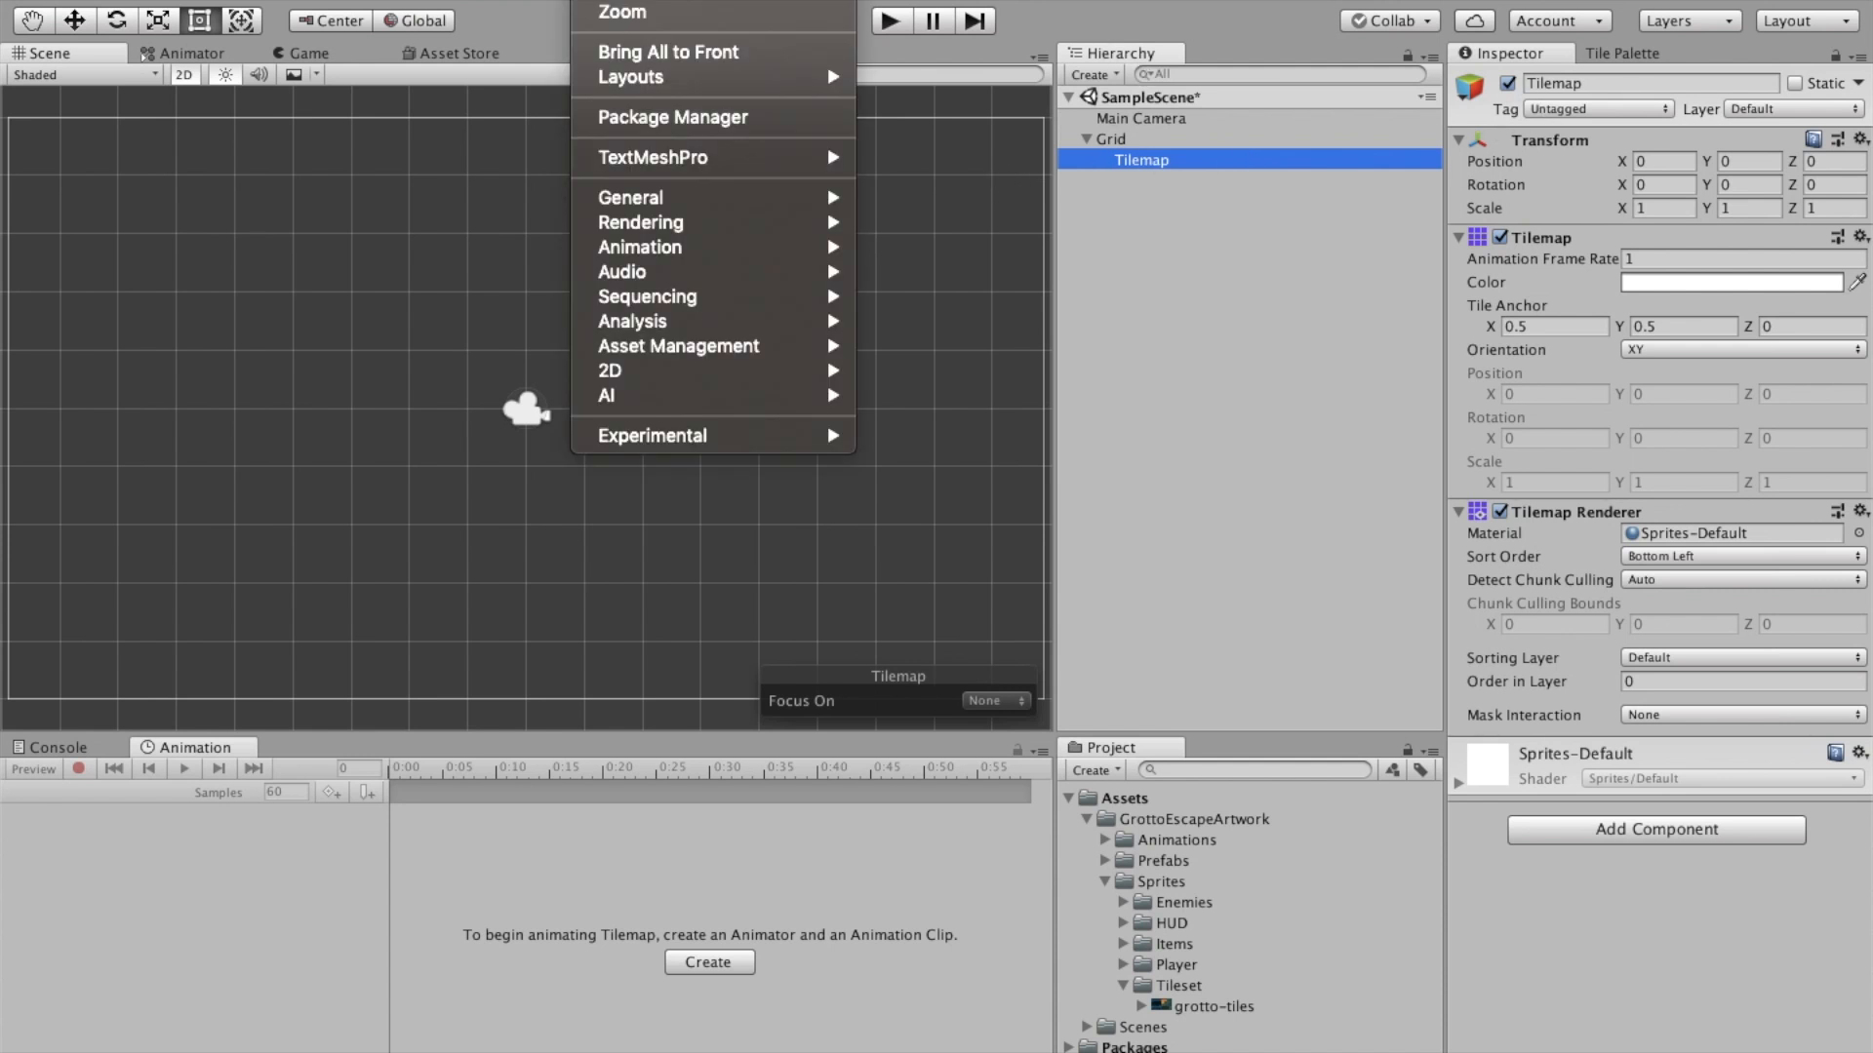
{"action": "mouse_move", "coordinate": [710, 377]}
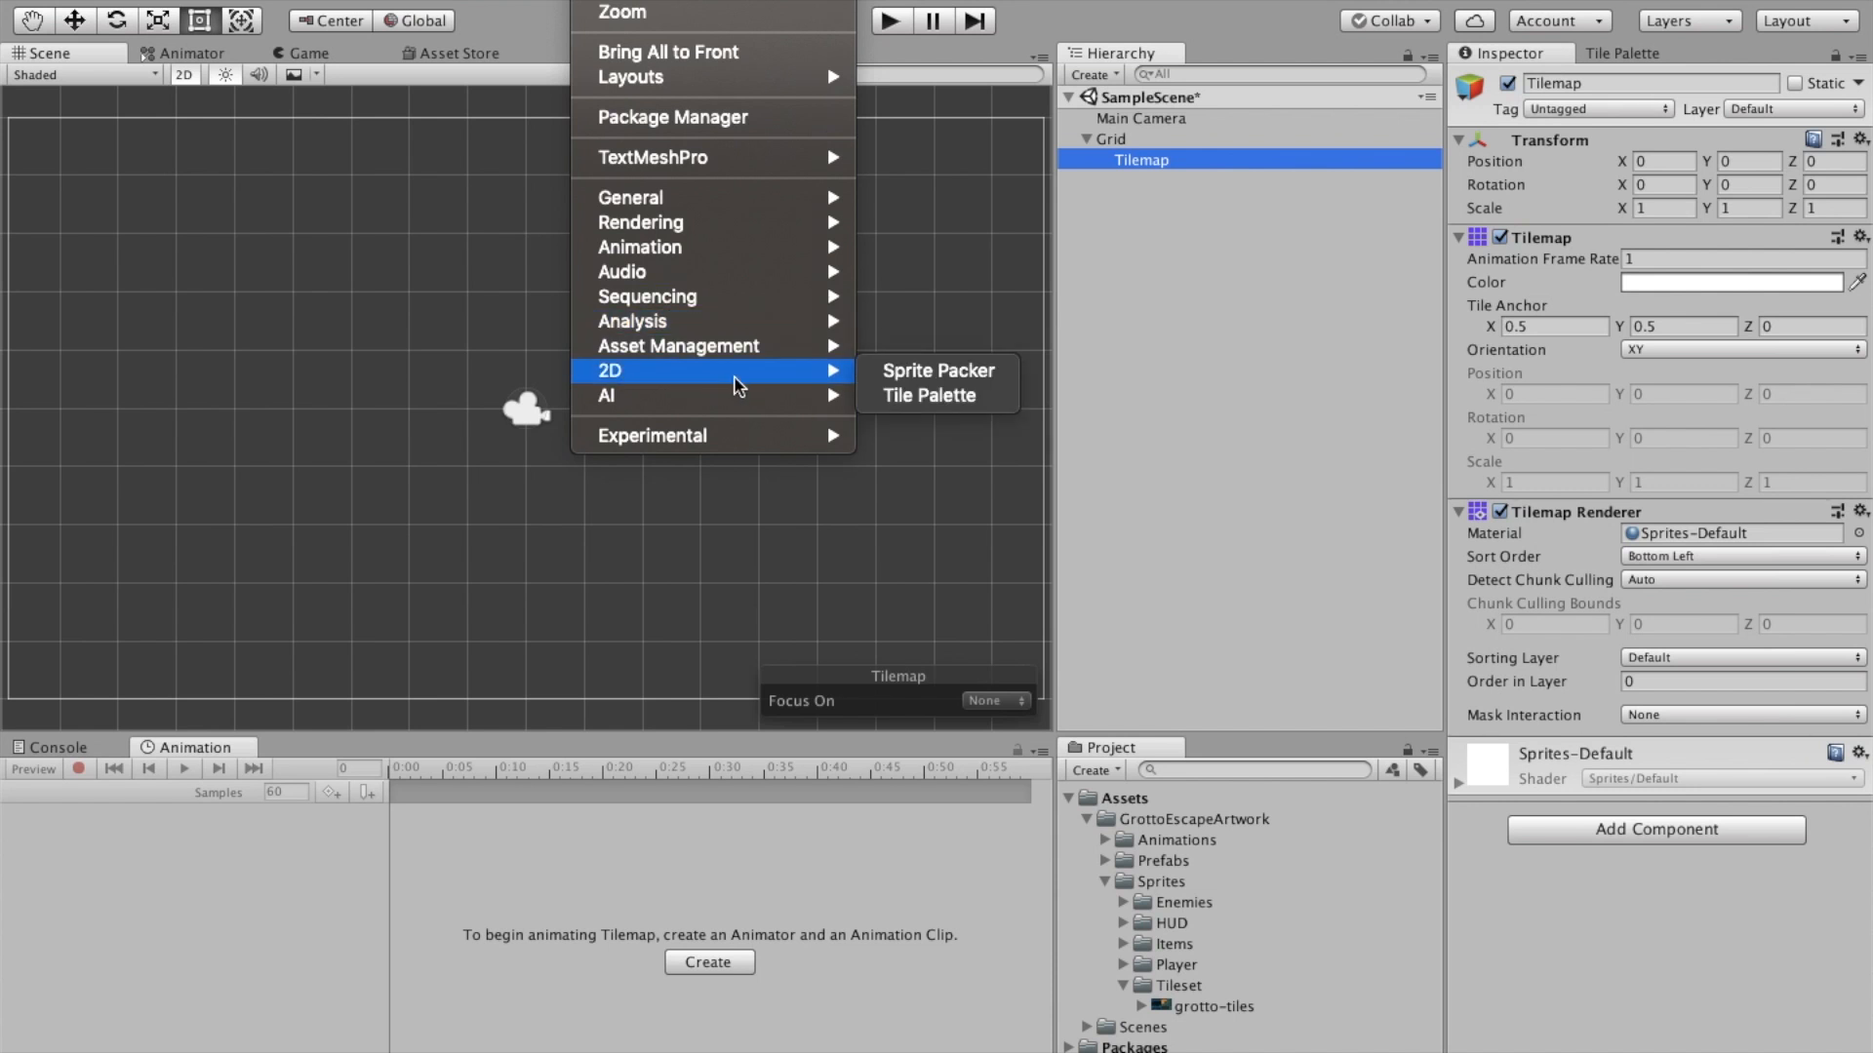
{"action": "left_click", "coordinate": [931, 395]}
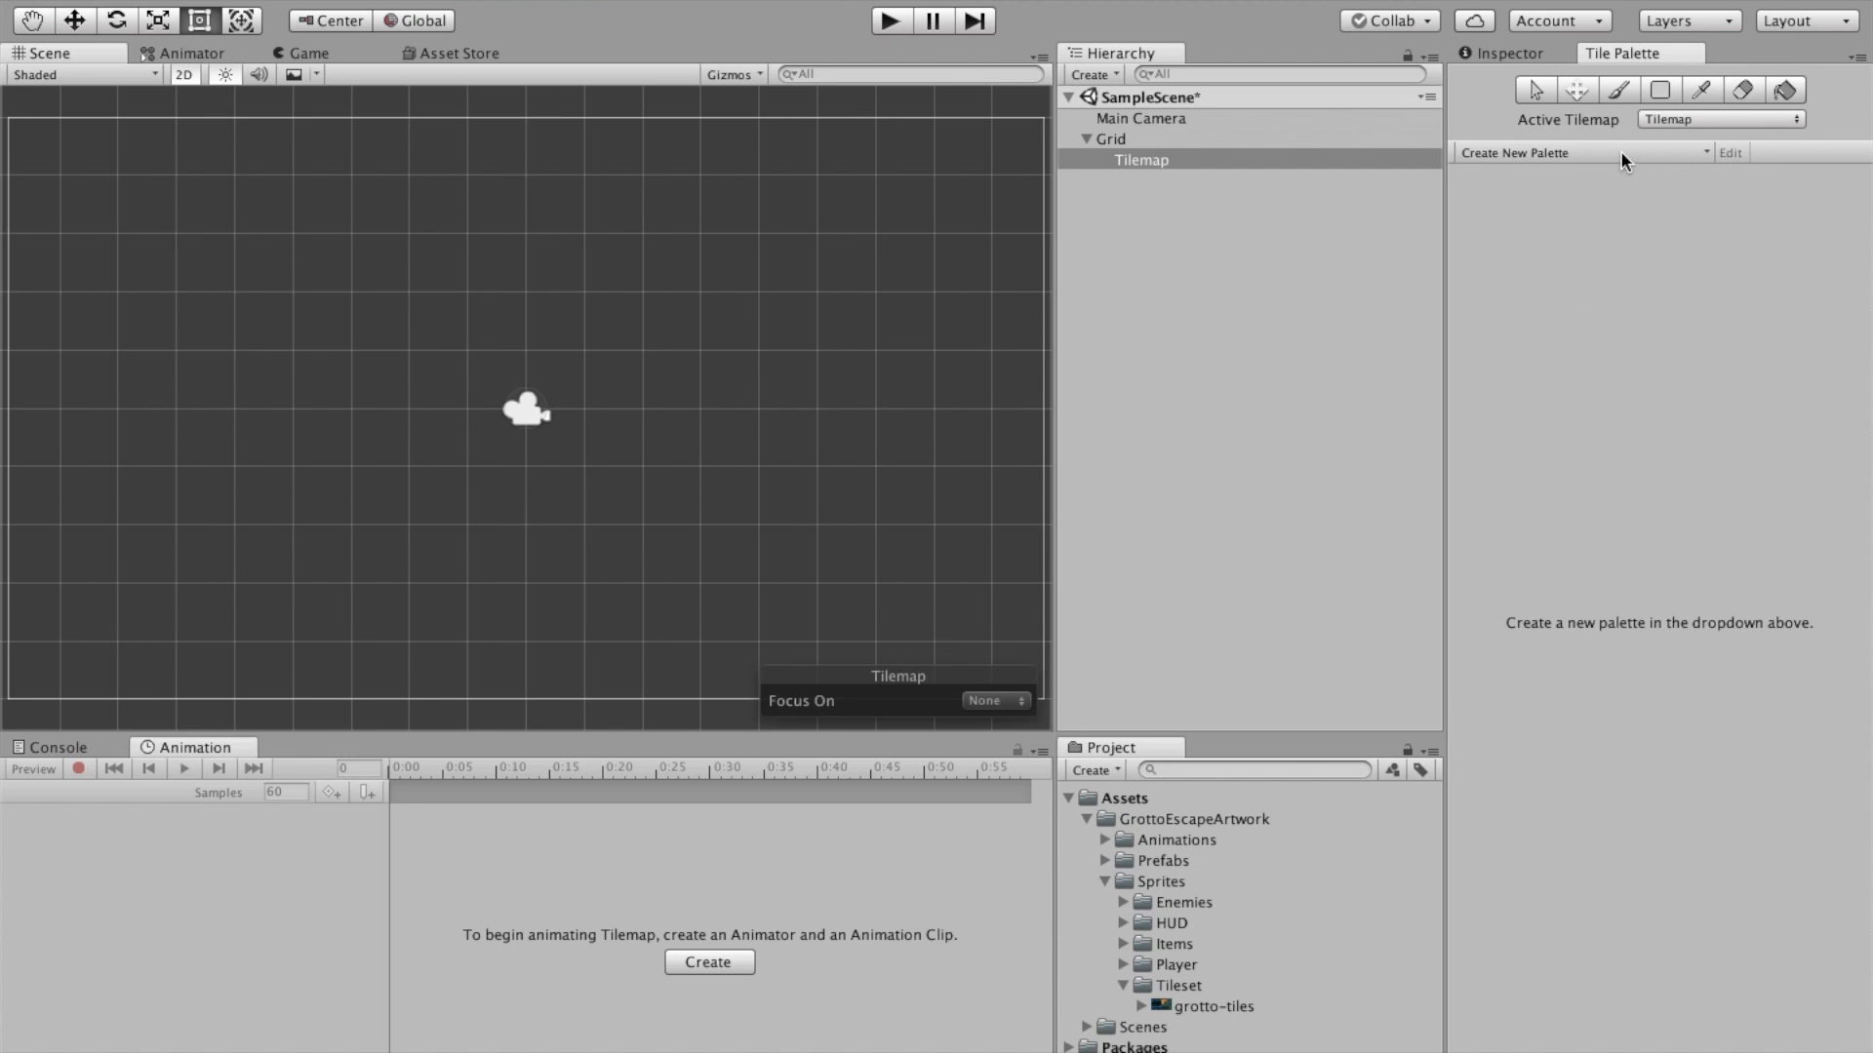
Create a folder named Stock in Assets and move the GrottoEscapeArtwork folder into it
{"action": "left_click", "coordinate": [1104, 882]}
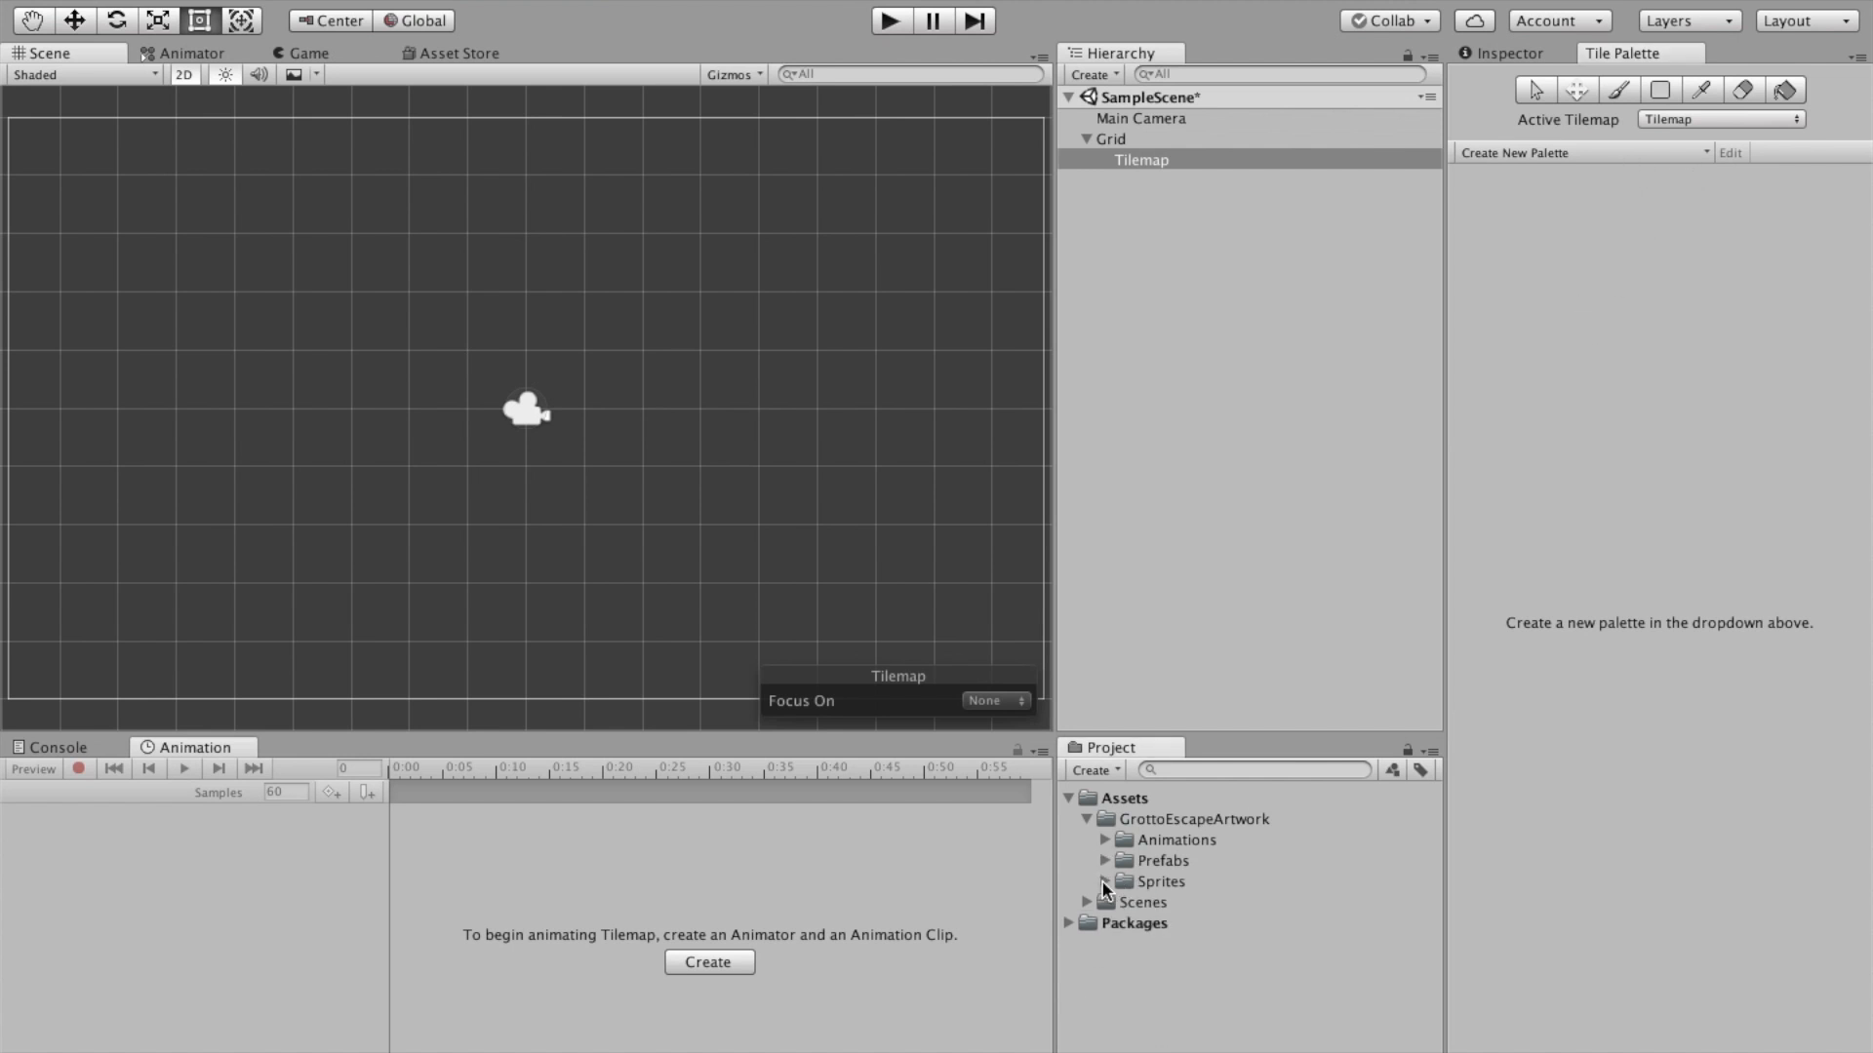
{"action": "left_click", "coordinate": [1085, 820]}
{"action": "left_click", "coordinate": [1106, 798]}
{"action": "right_click", "coordinate": [1108, 798]}
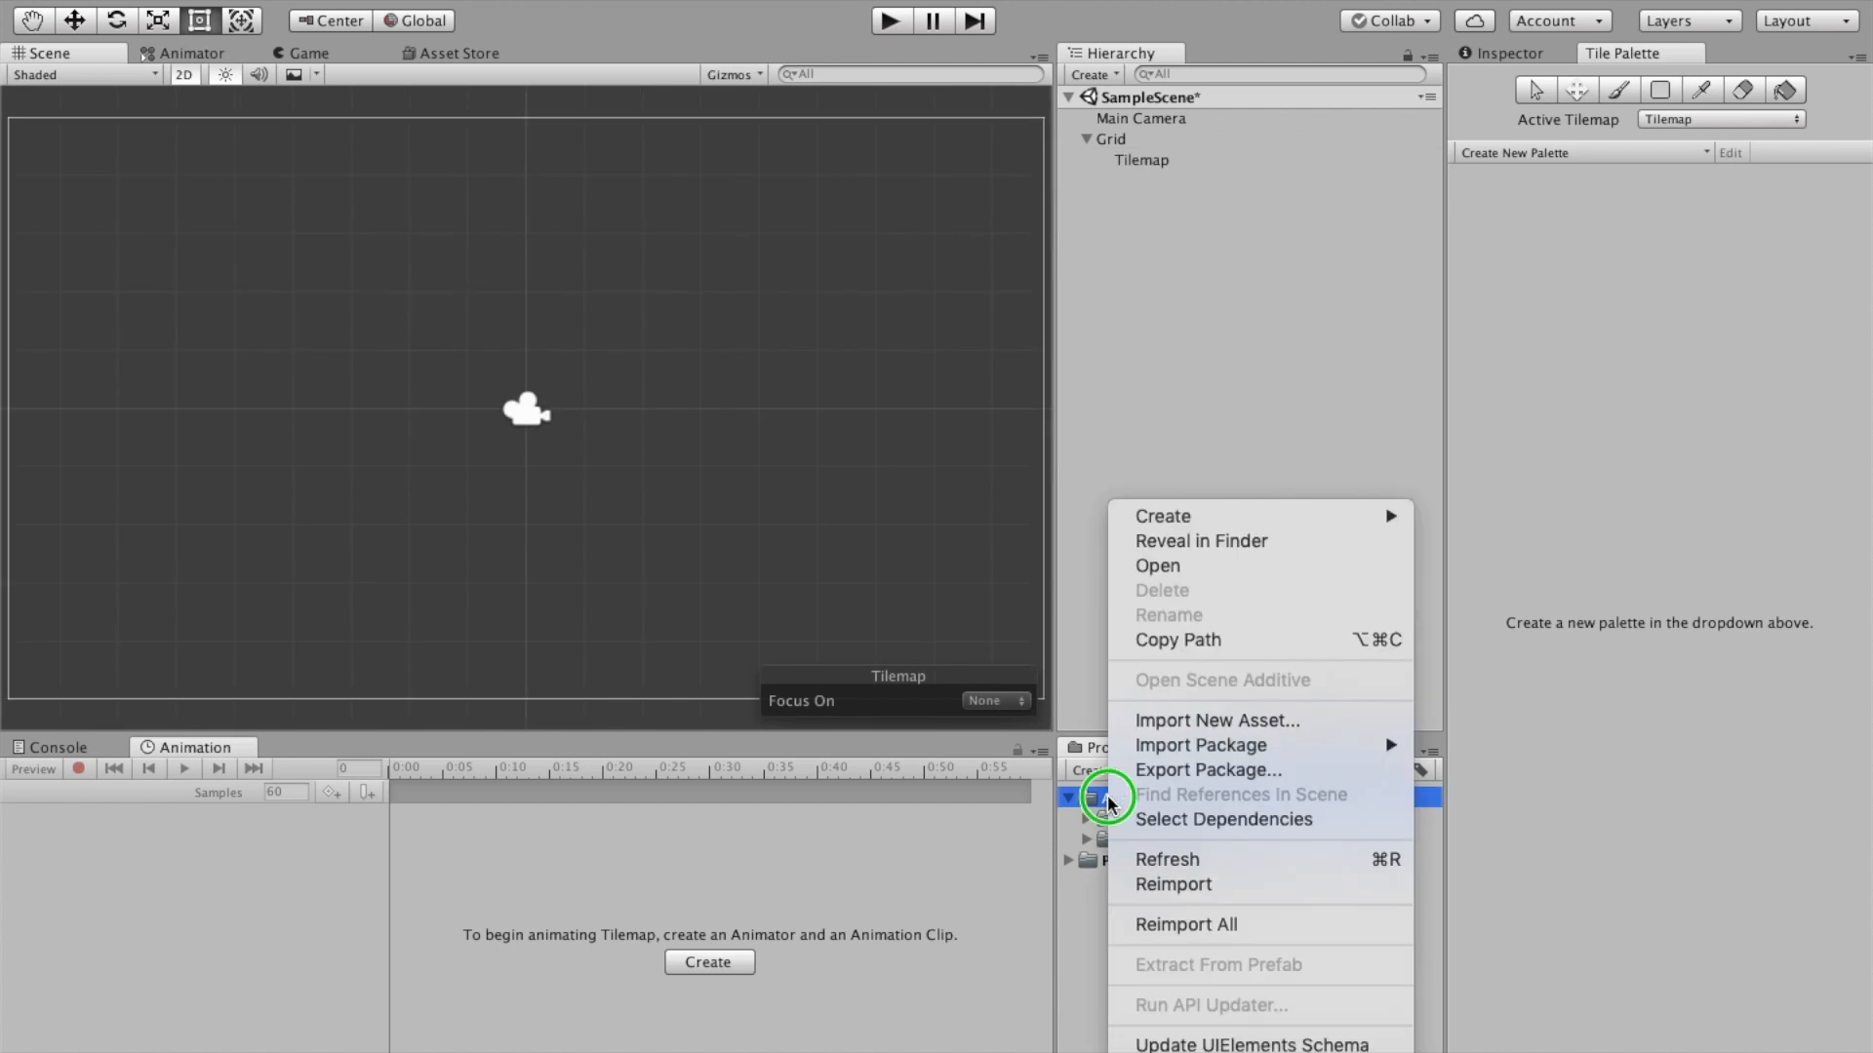
{"action": "mouse_move", "coordinate": [1338, 514]}
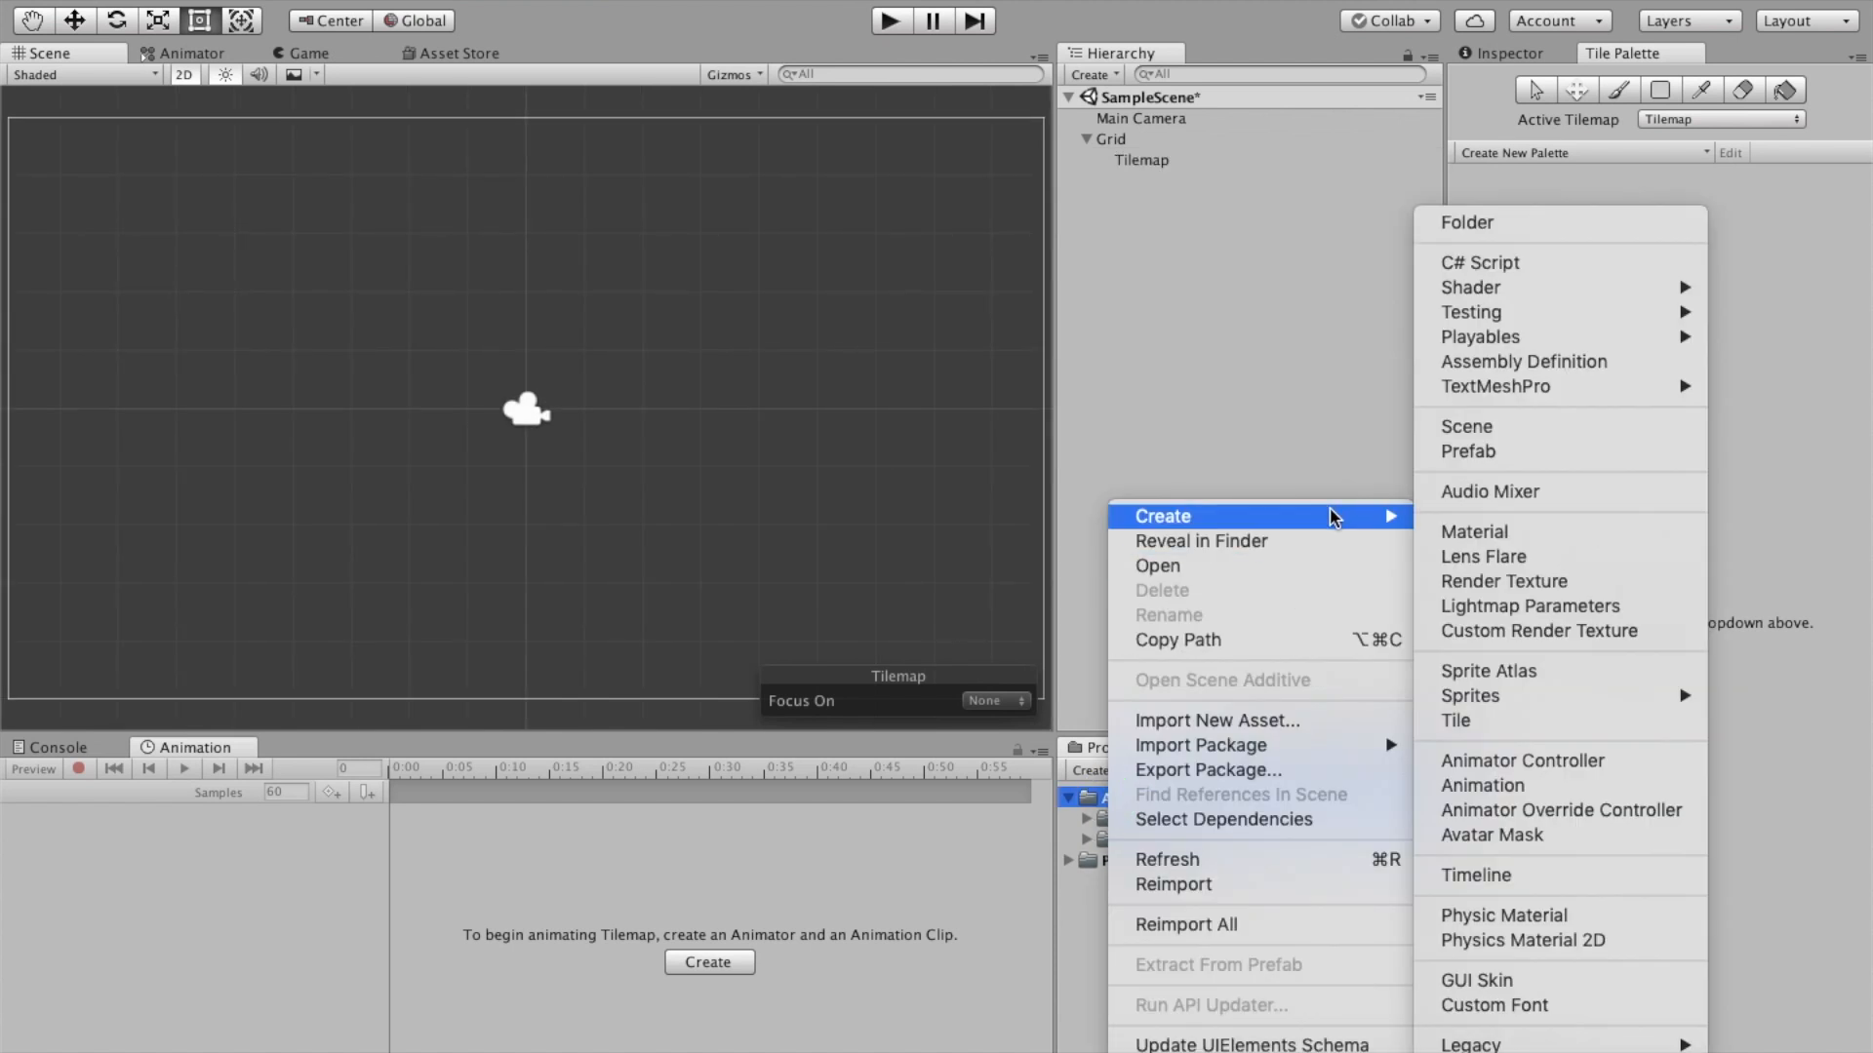
{"action": "left_click", "coordinate": [1578, 222]}
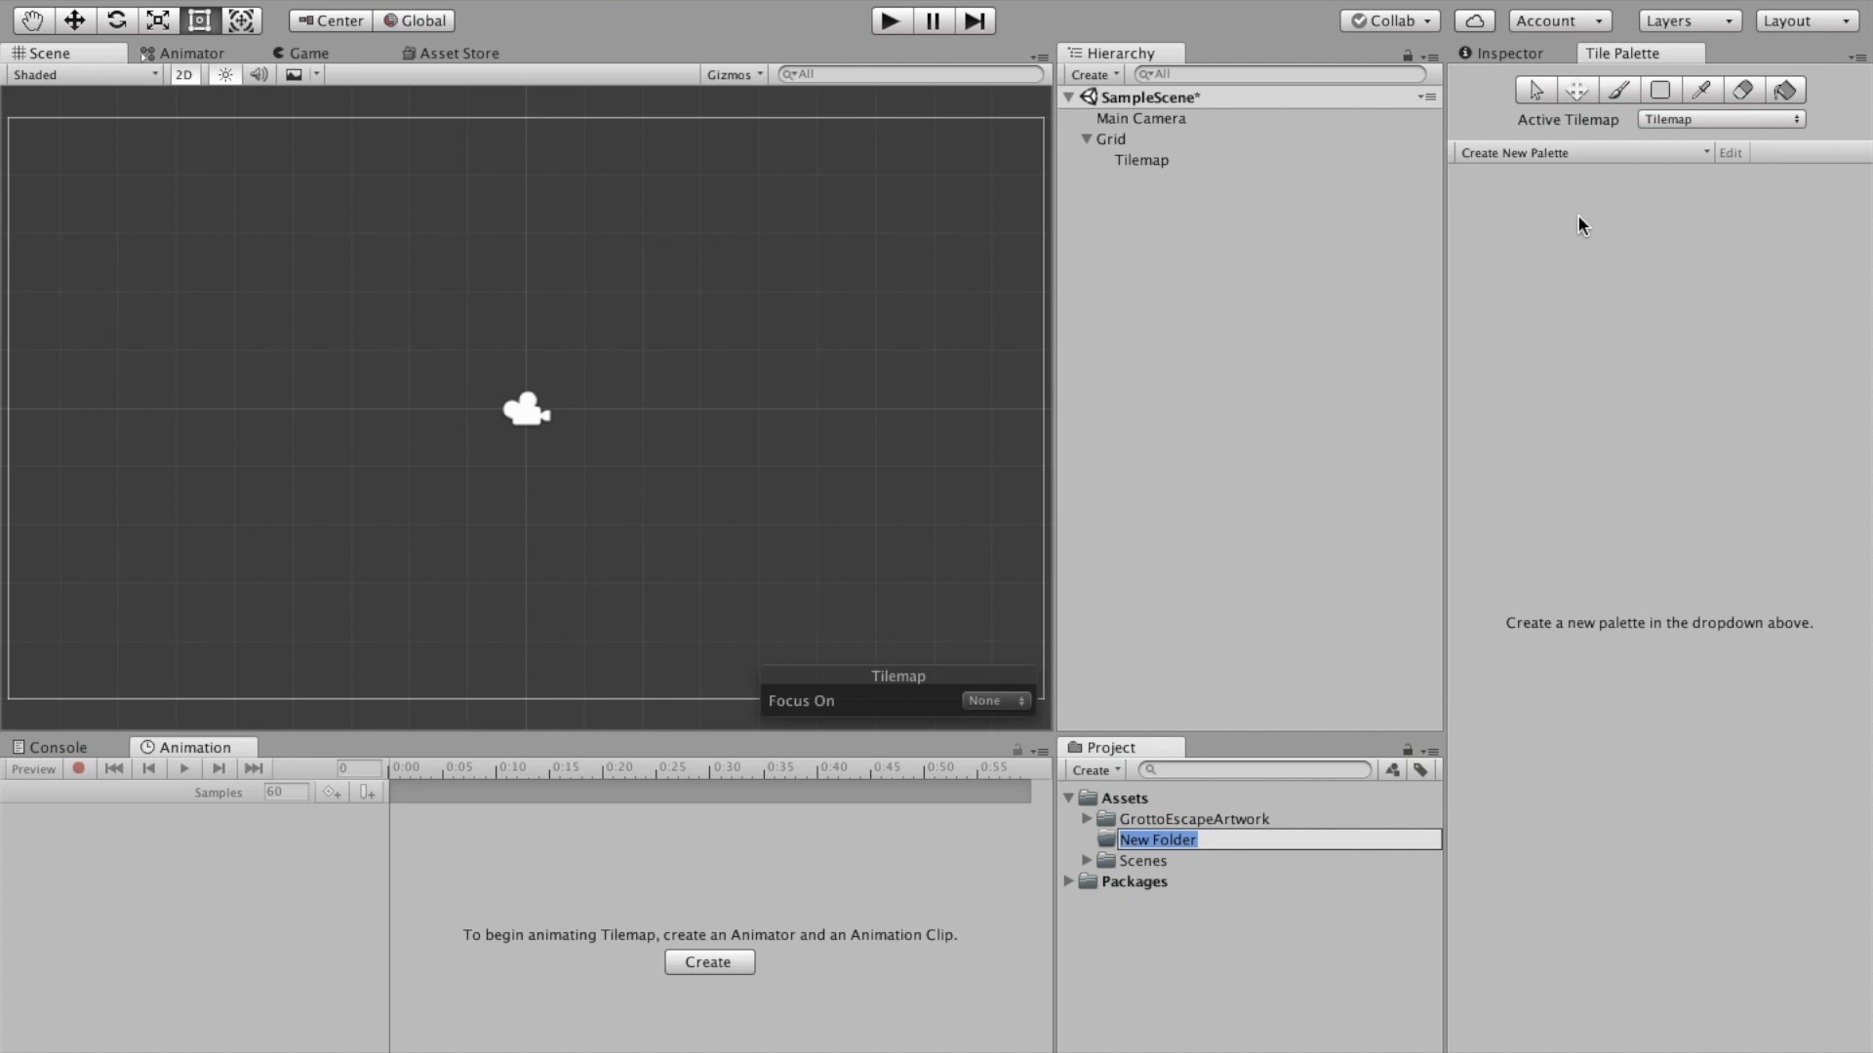
{"action": "type", "text": "Stock"}
{"action": "key", "text": "Return"}
{"action": "left_click_drag", "start_coordinate": [1100, 821], "coordinate": [1109, 854]}
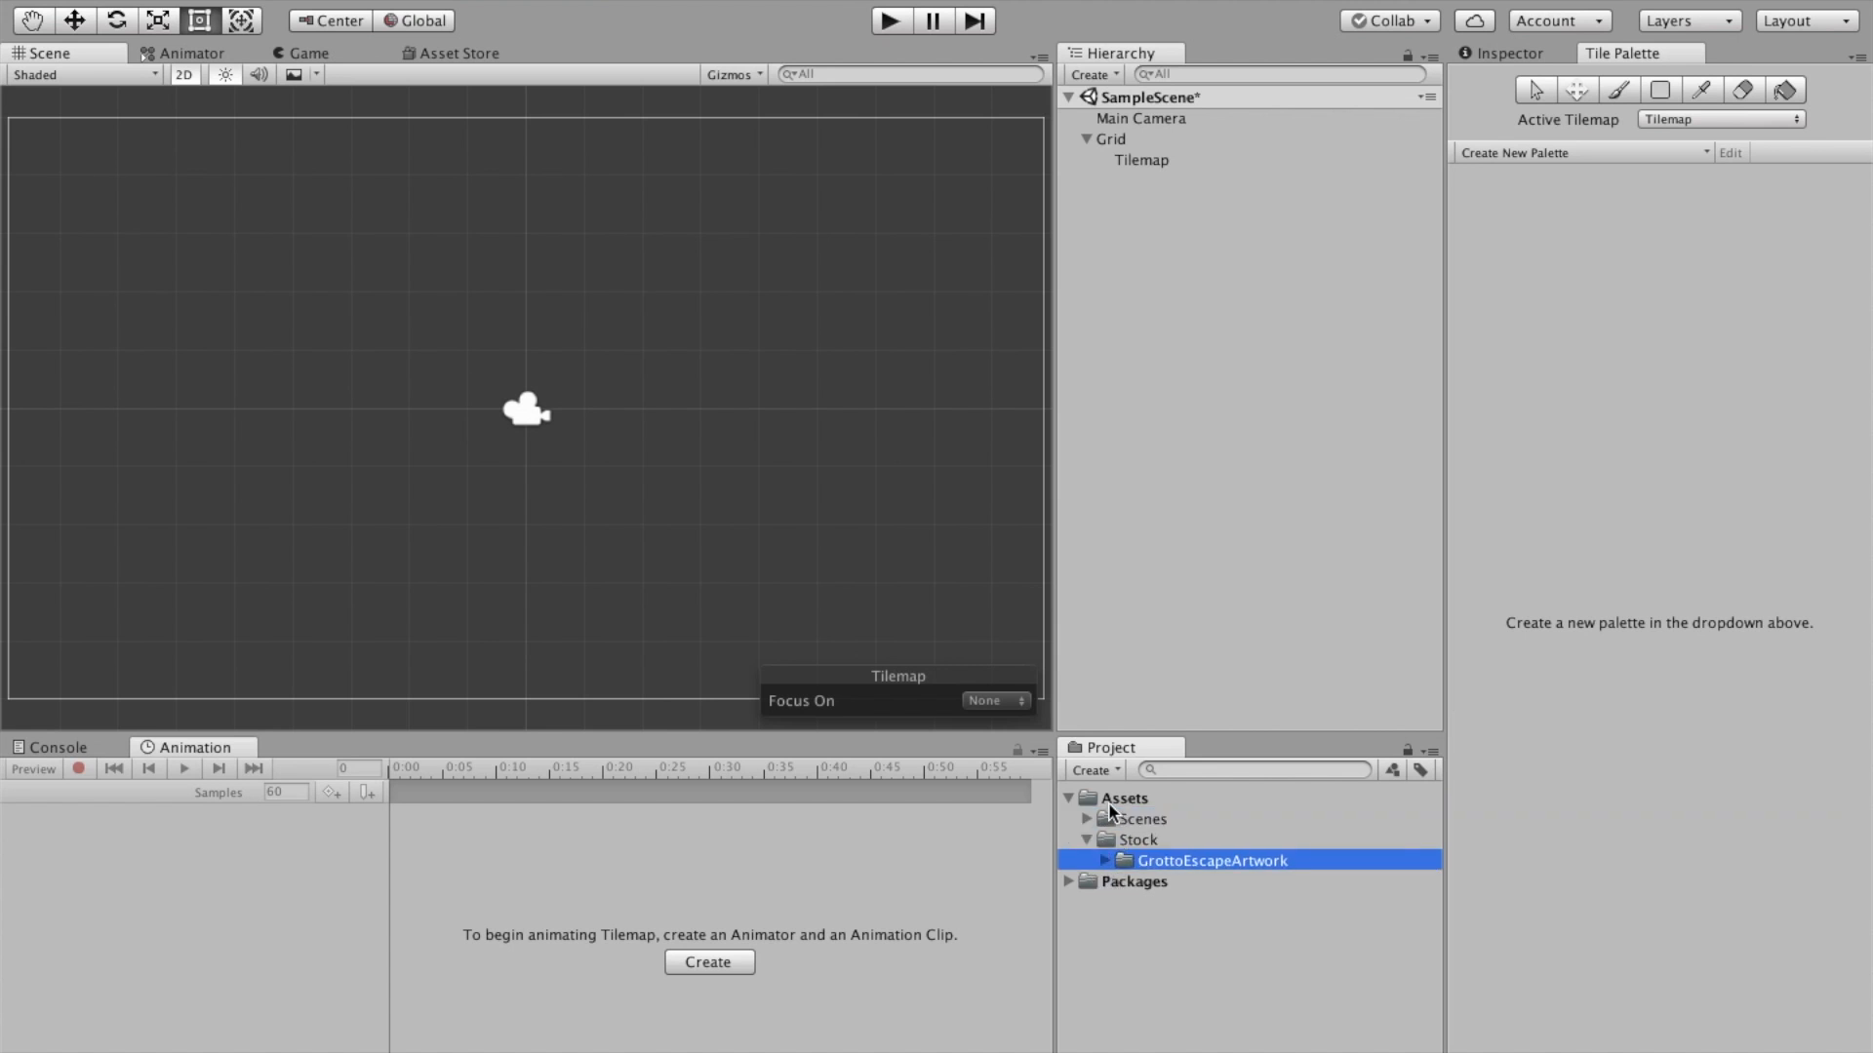
Create another folder named Tiles directly inside Assets
{"action": "right_click", "coordinate": [1108, 802]}
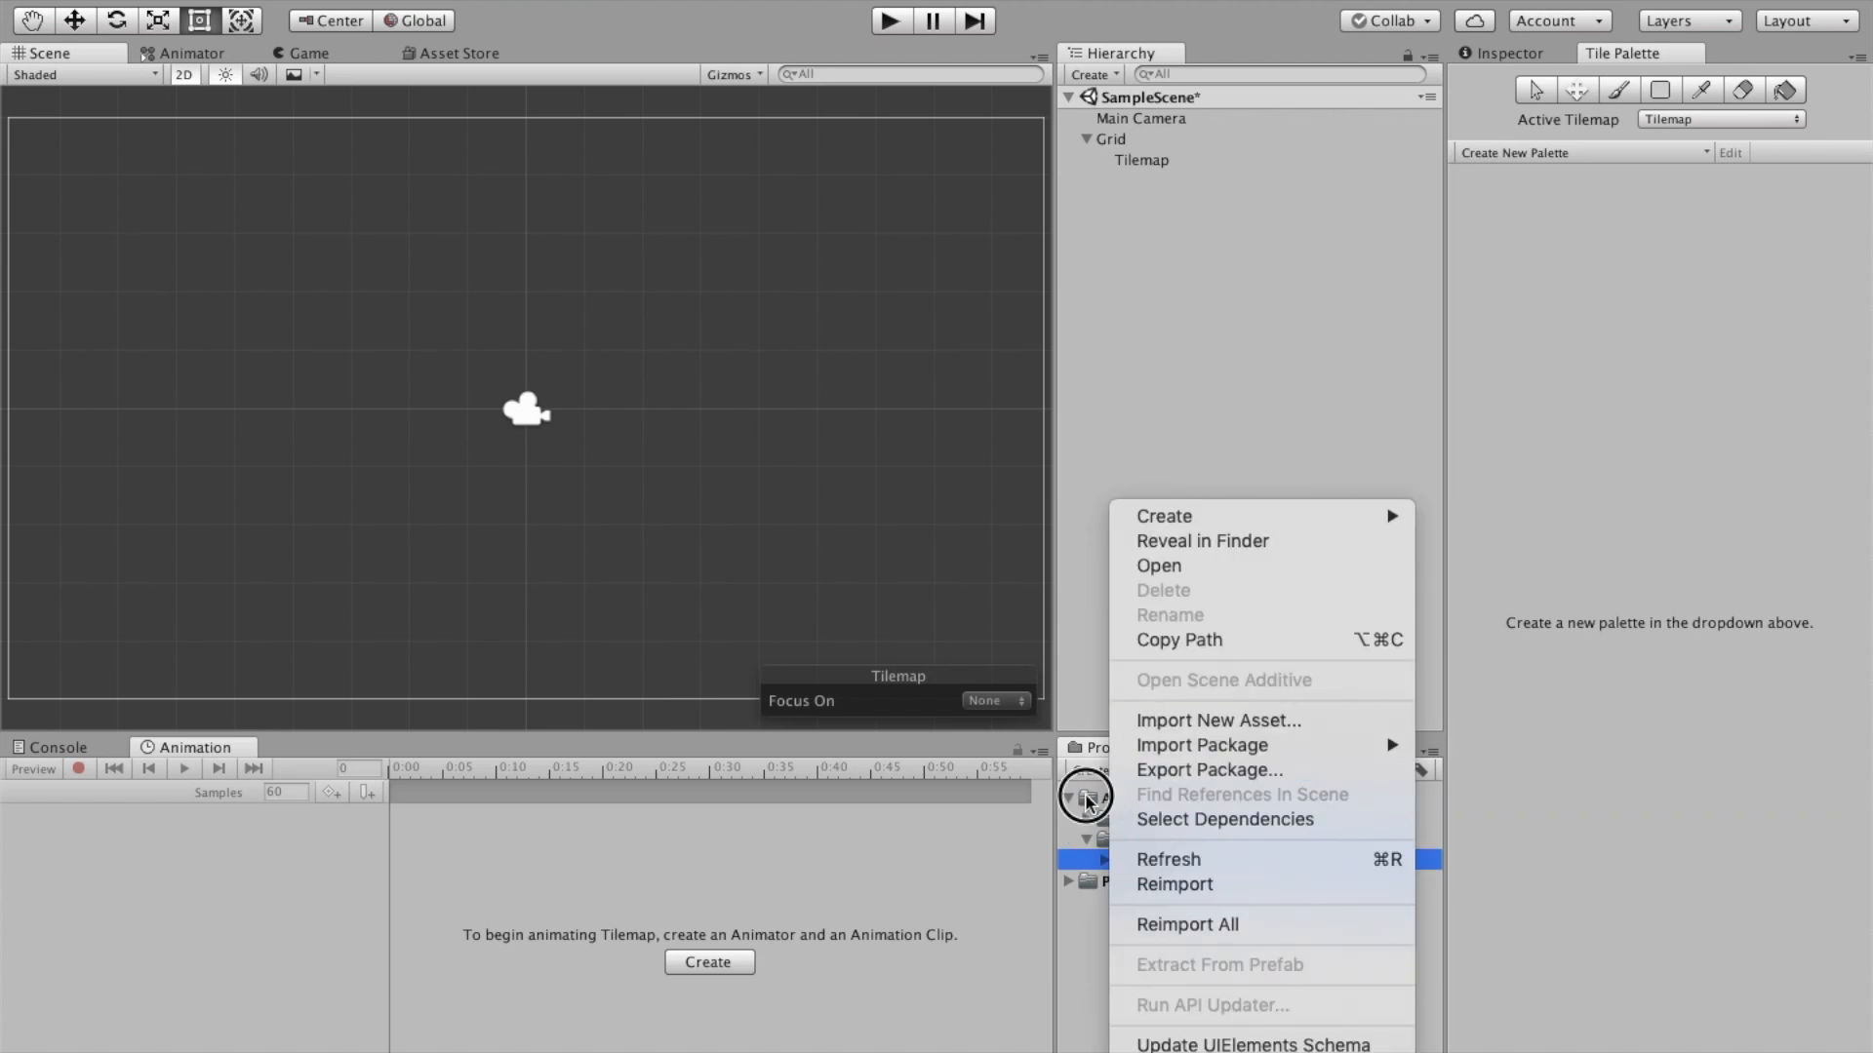
{"action": "left_click", "coordinate": [1087, 798]}
{"action": "right_click", "coordinate": [1086, 797]}
{"action": "mouse_move", "coordinate": [1325, 519]}
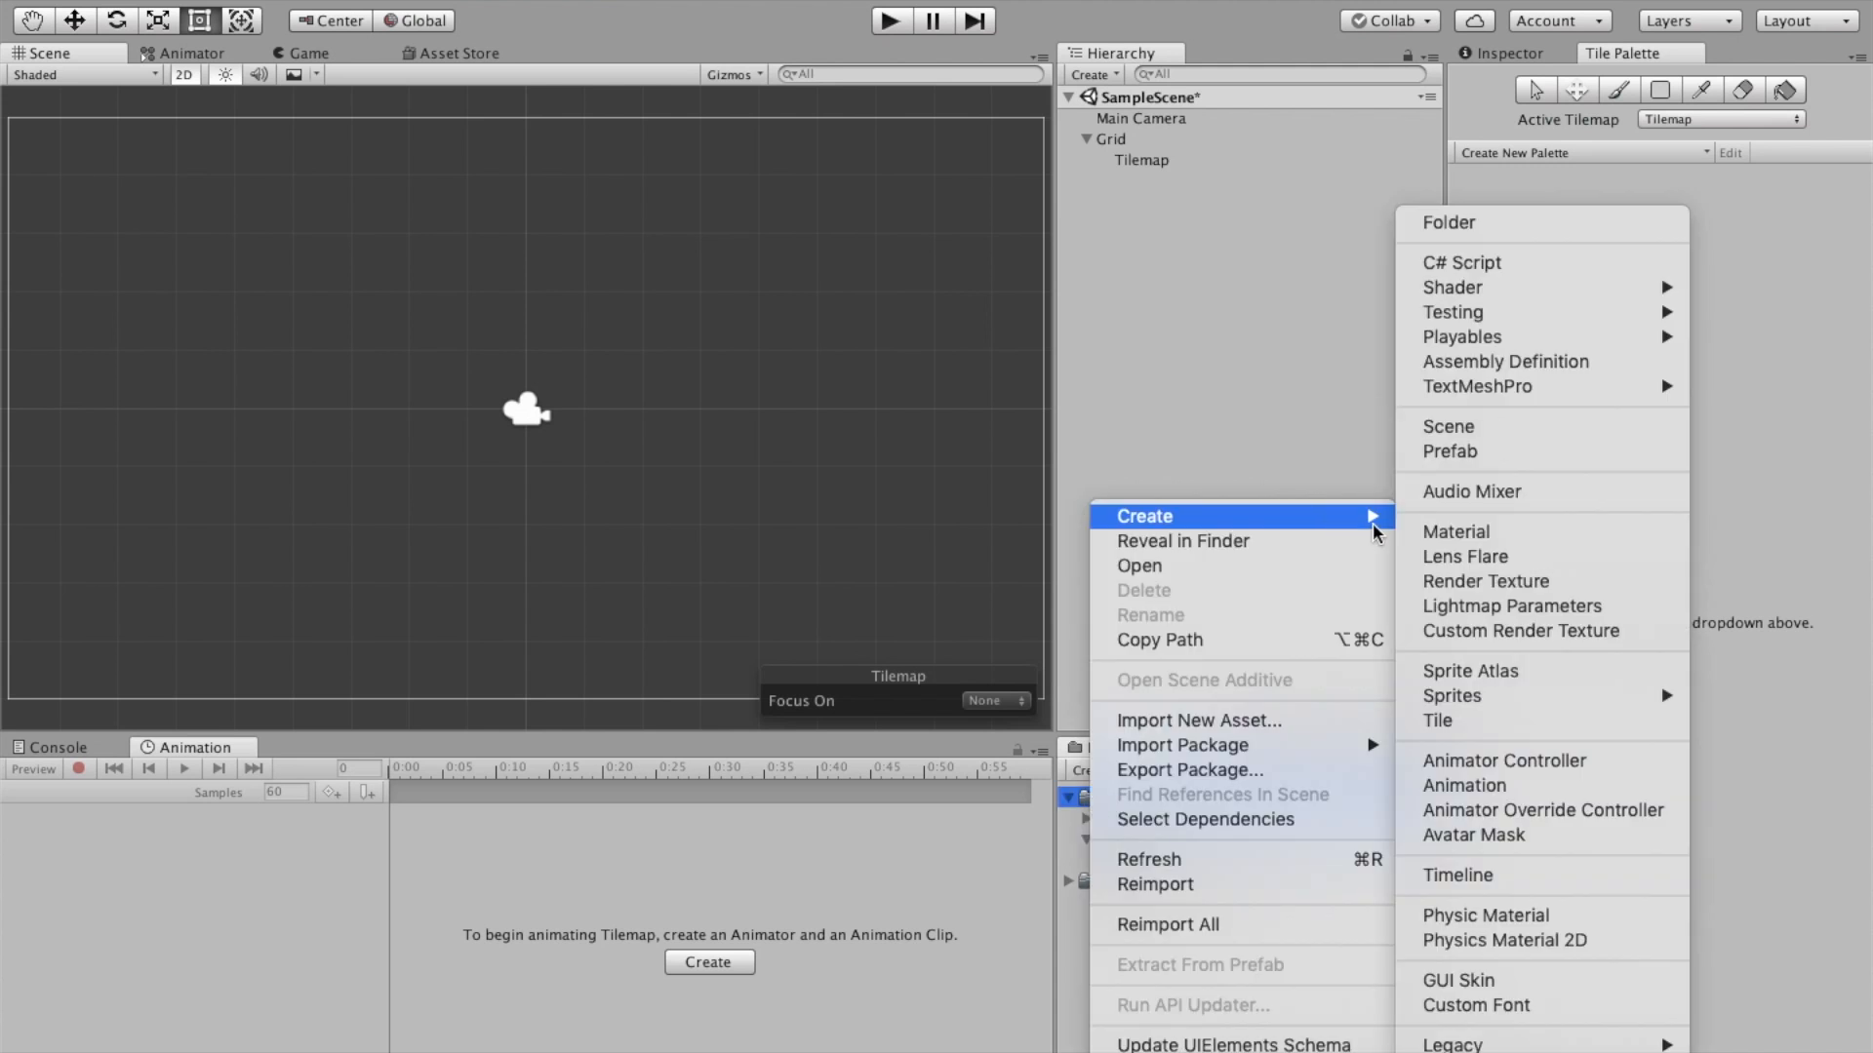
{"action": "left_click", "coordinate": [1535, 226]}
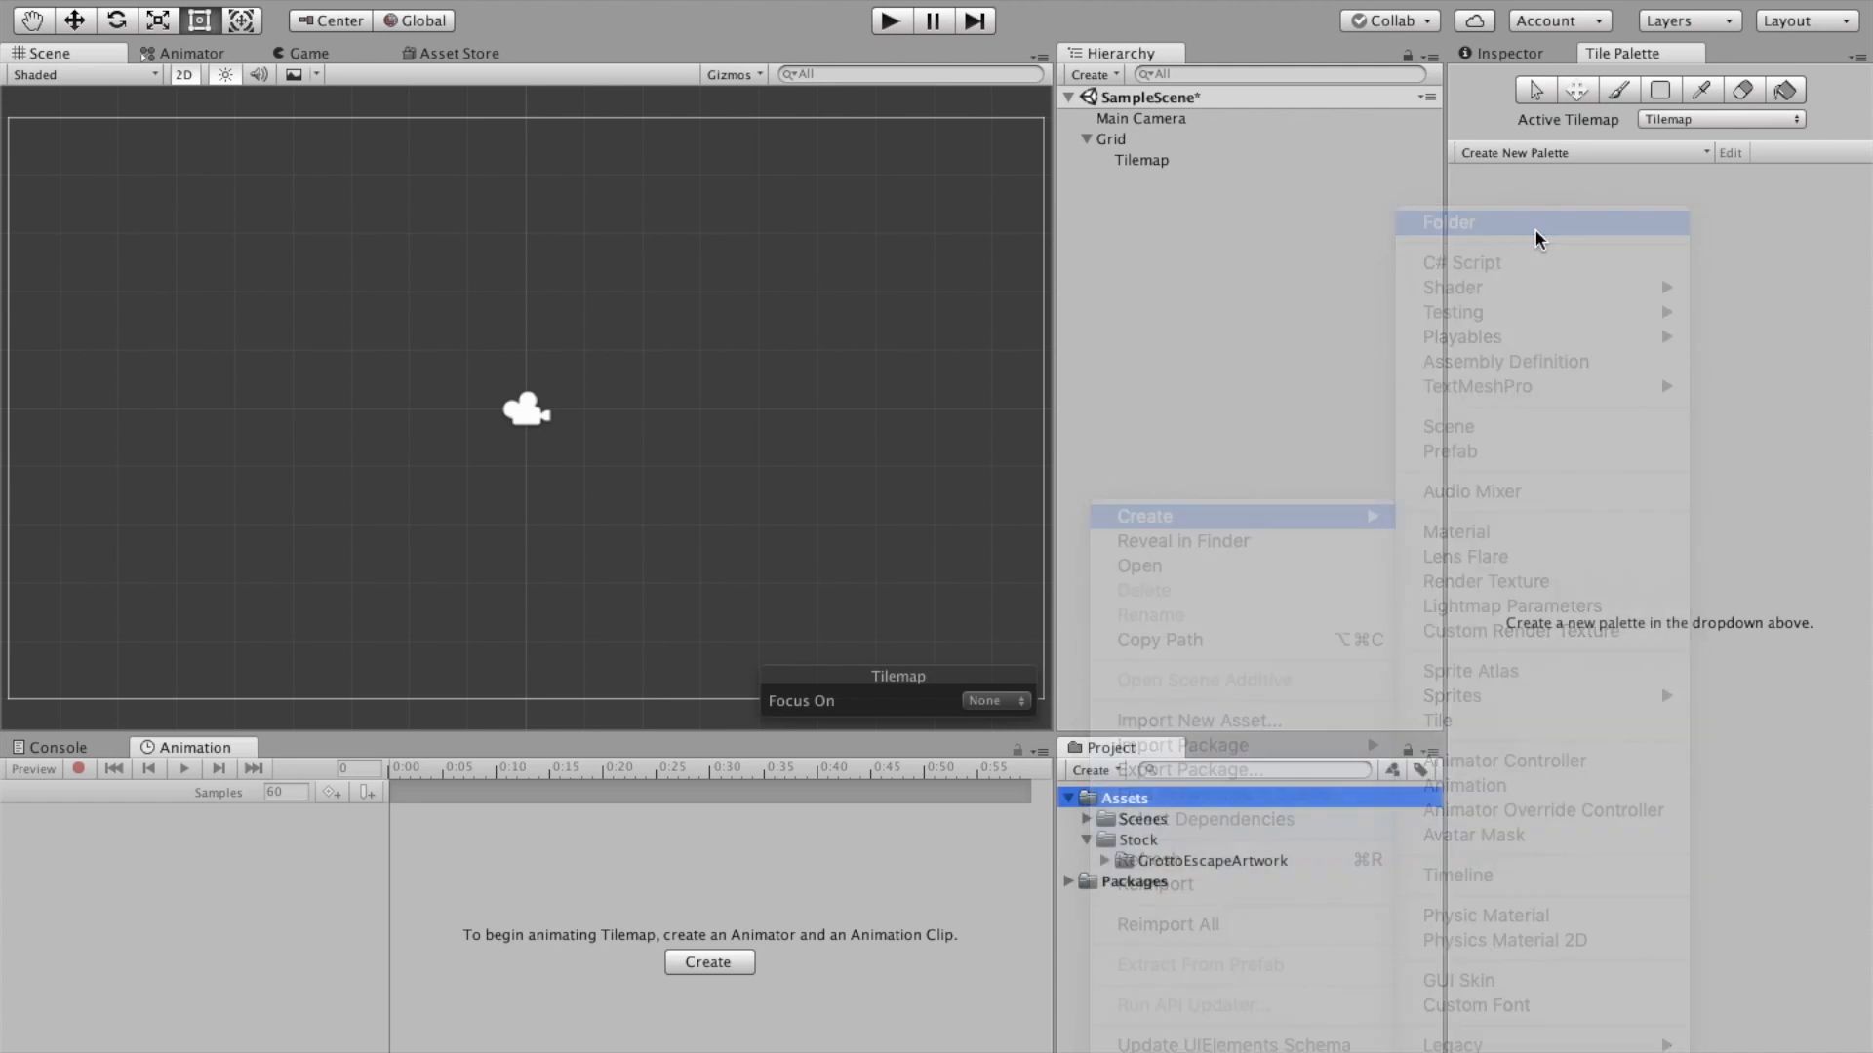
{"action": "type", "text": "Tiles"}
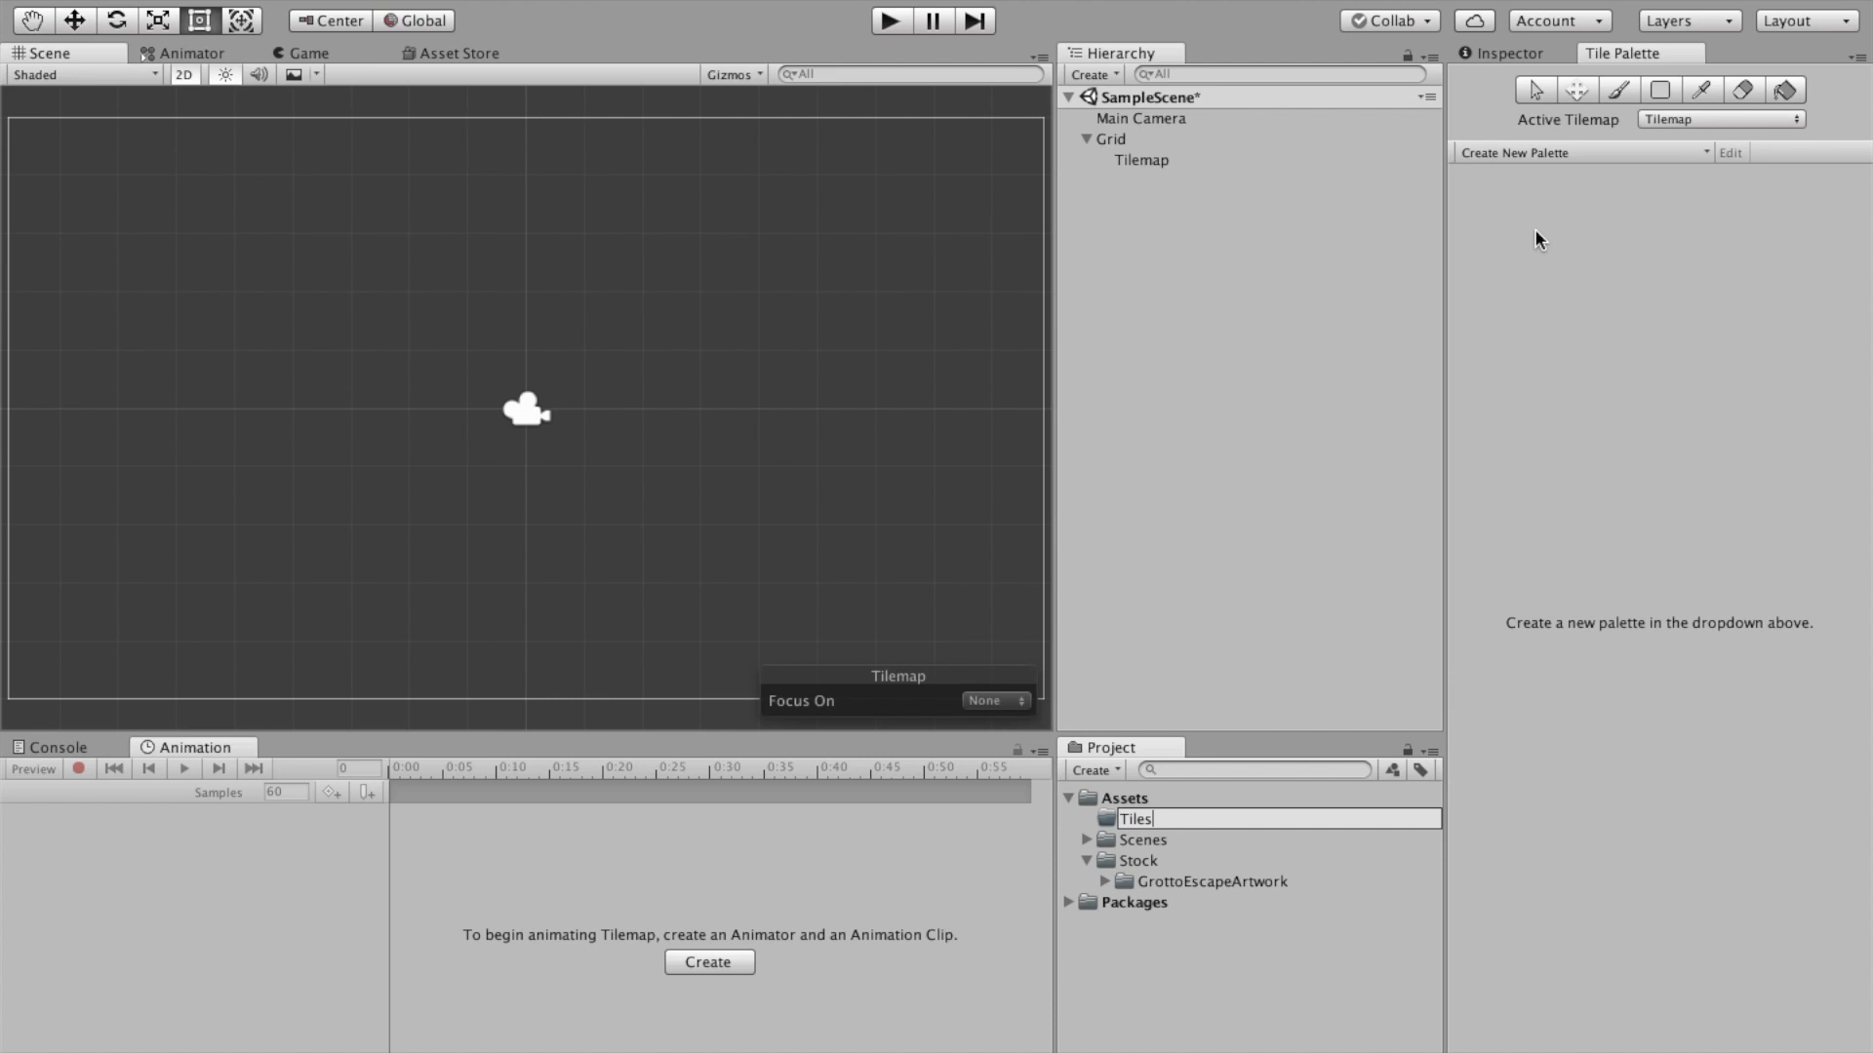
{"action": "key", "text": "Return"}
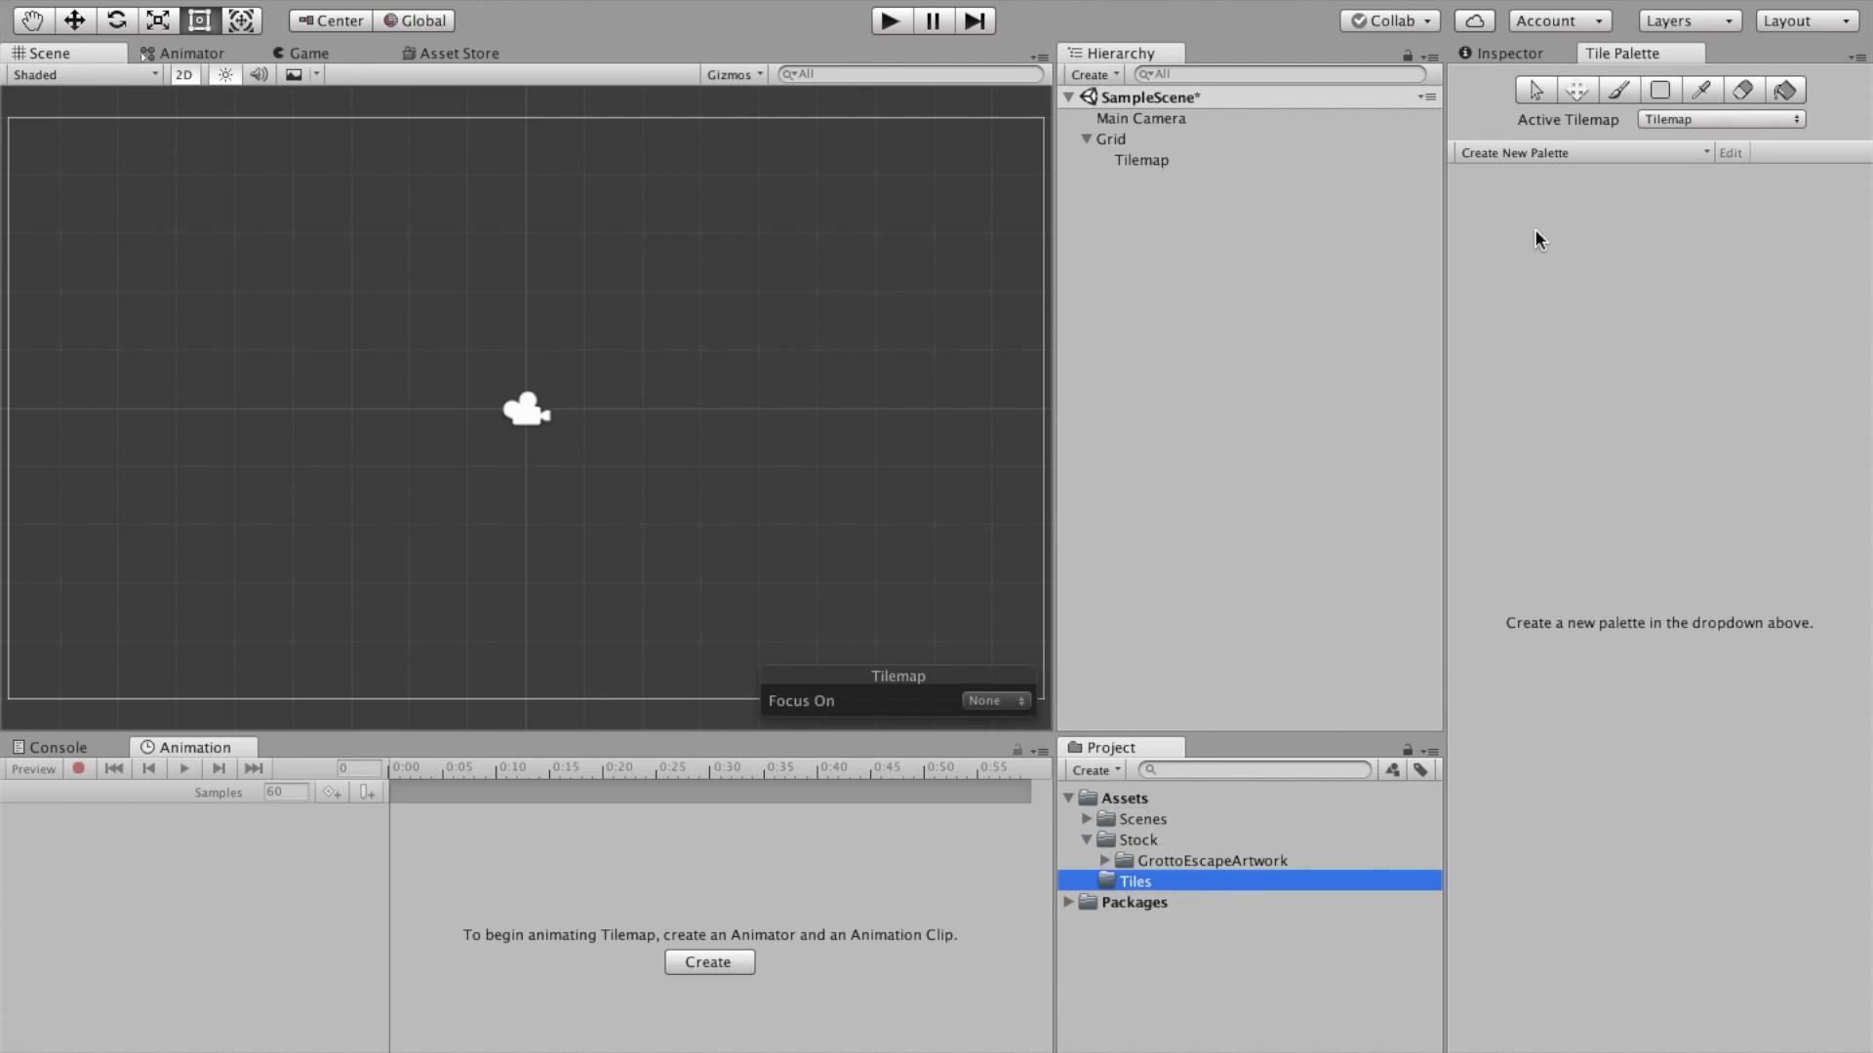
Move the Tileset folder with its grotto-tiles asset from GrottoEscapeArtwork > Sprites into the Tiles folder
{"action": "left_click", "coordinate": [1106, 861]}
{"action": "left_click", "coordinate": [1123, 922]}
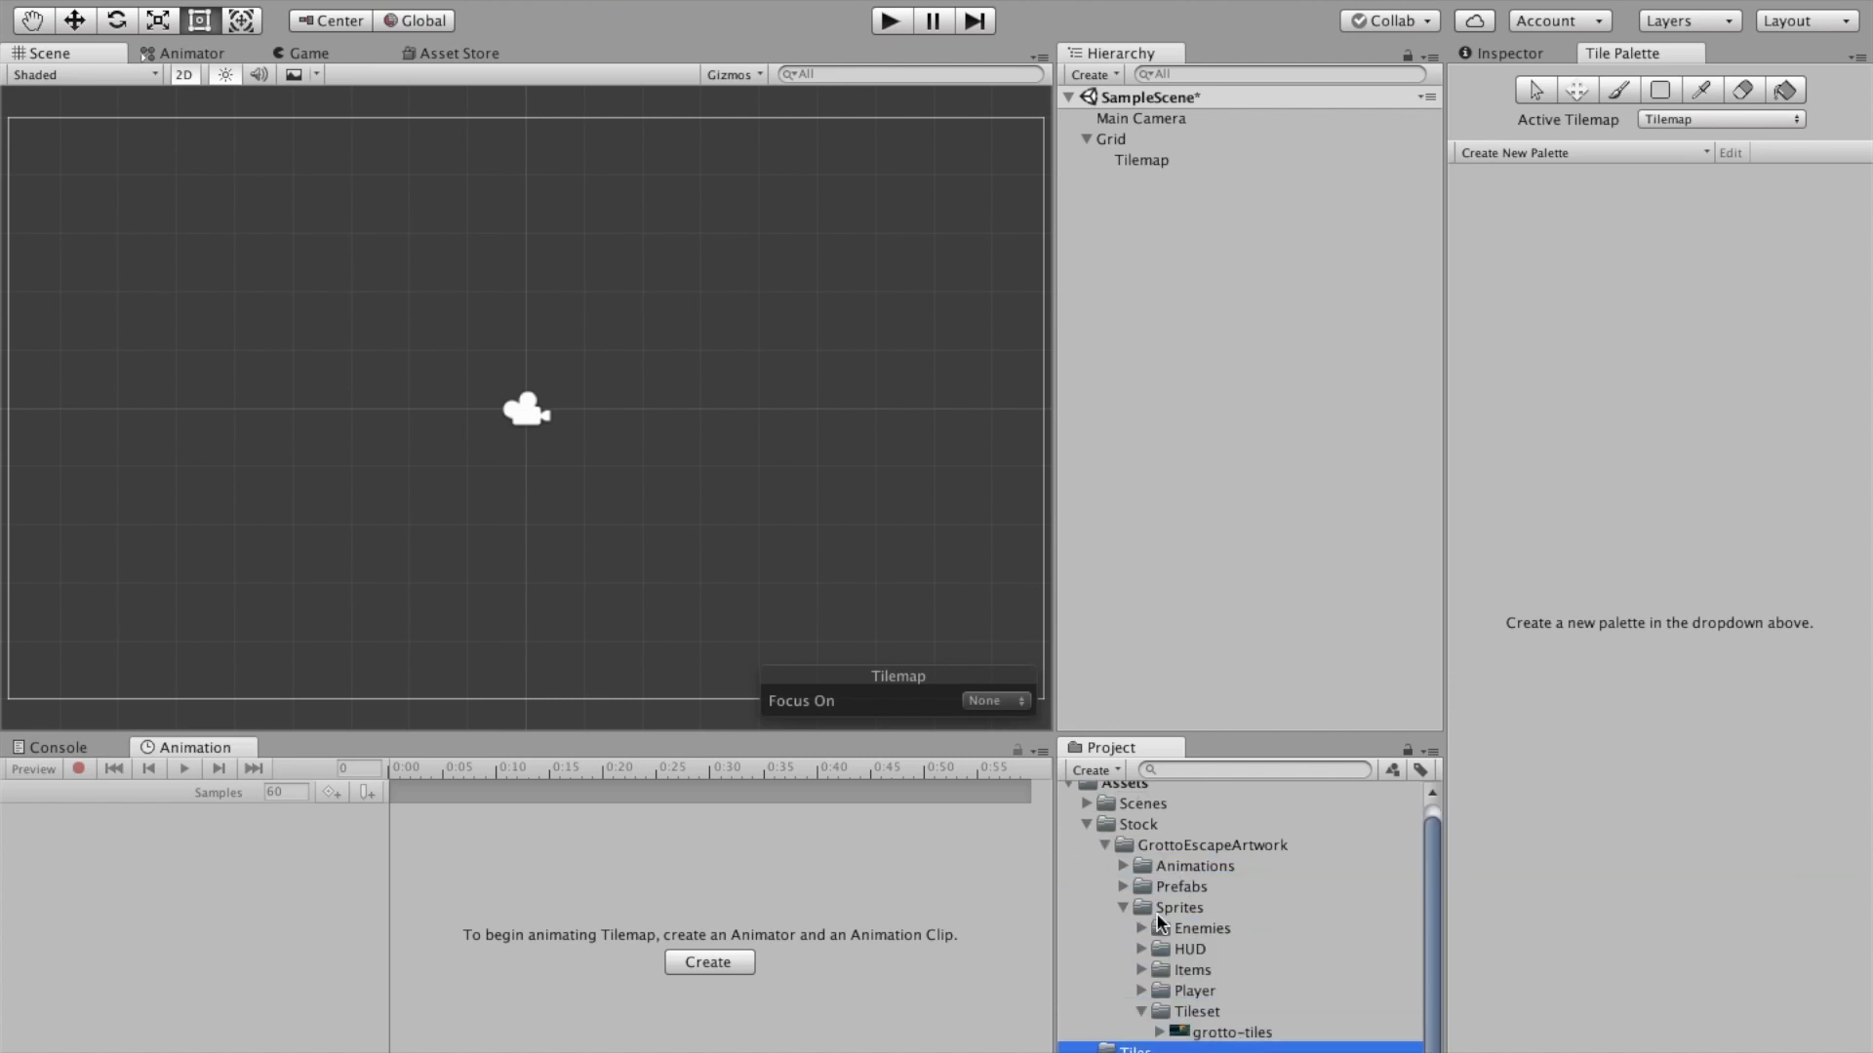
{"action": "left_click_drag", "start_coordinate": [1185, 1038], "coordinate": [1136, 1049]}
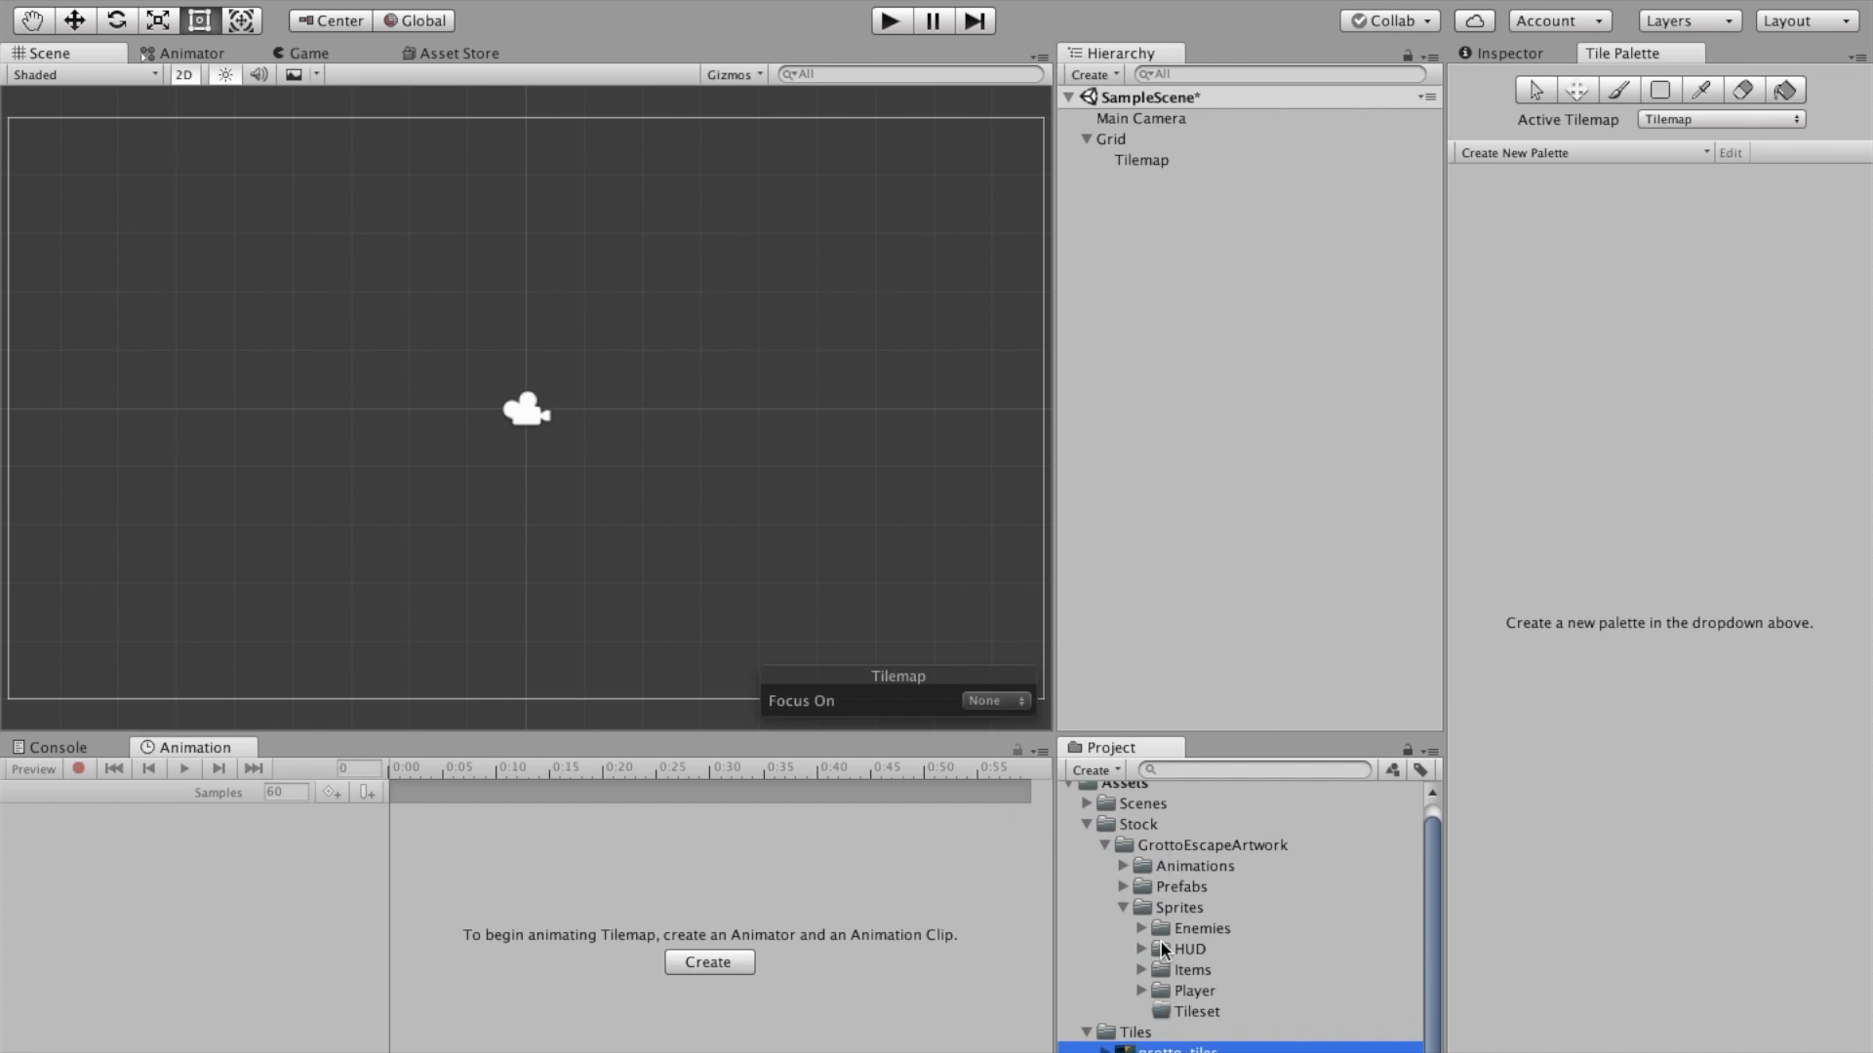
{"action": "left_click_drag", "start_coordinate": [1169, 1010], "coordinate": [1085, 1051]}
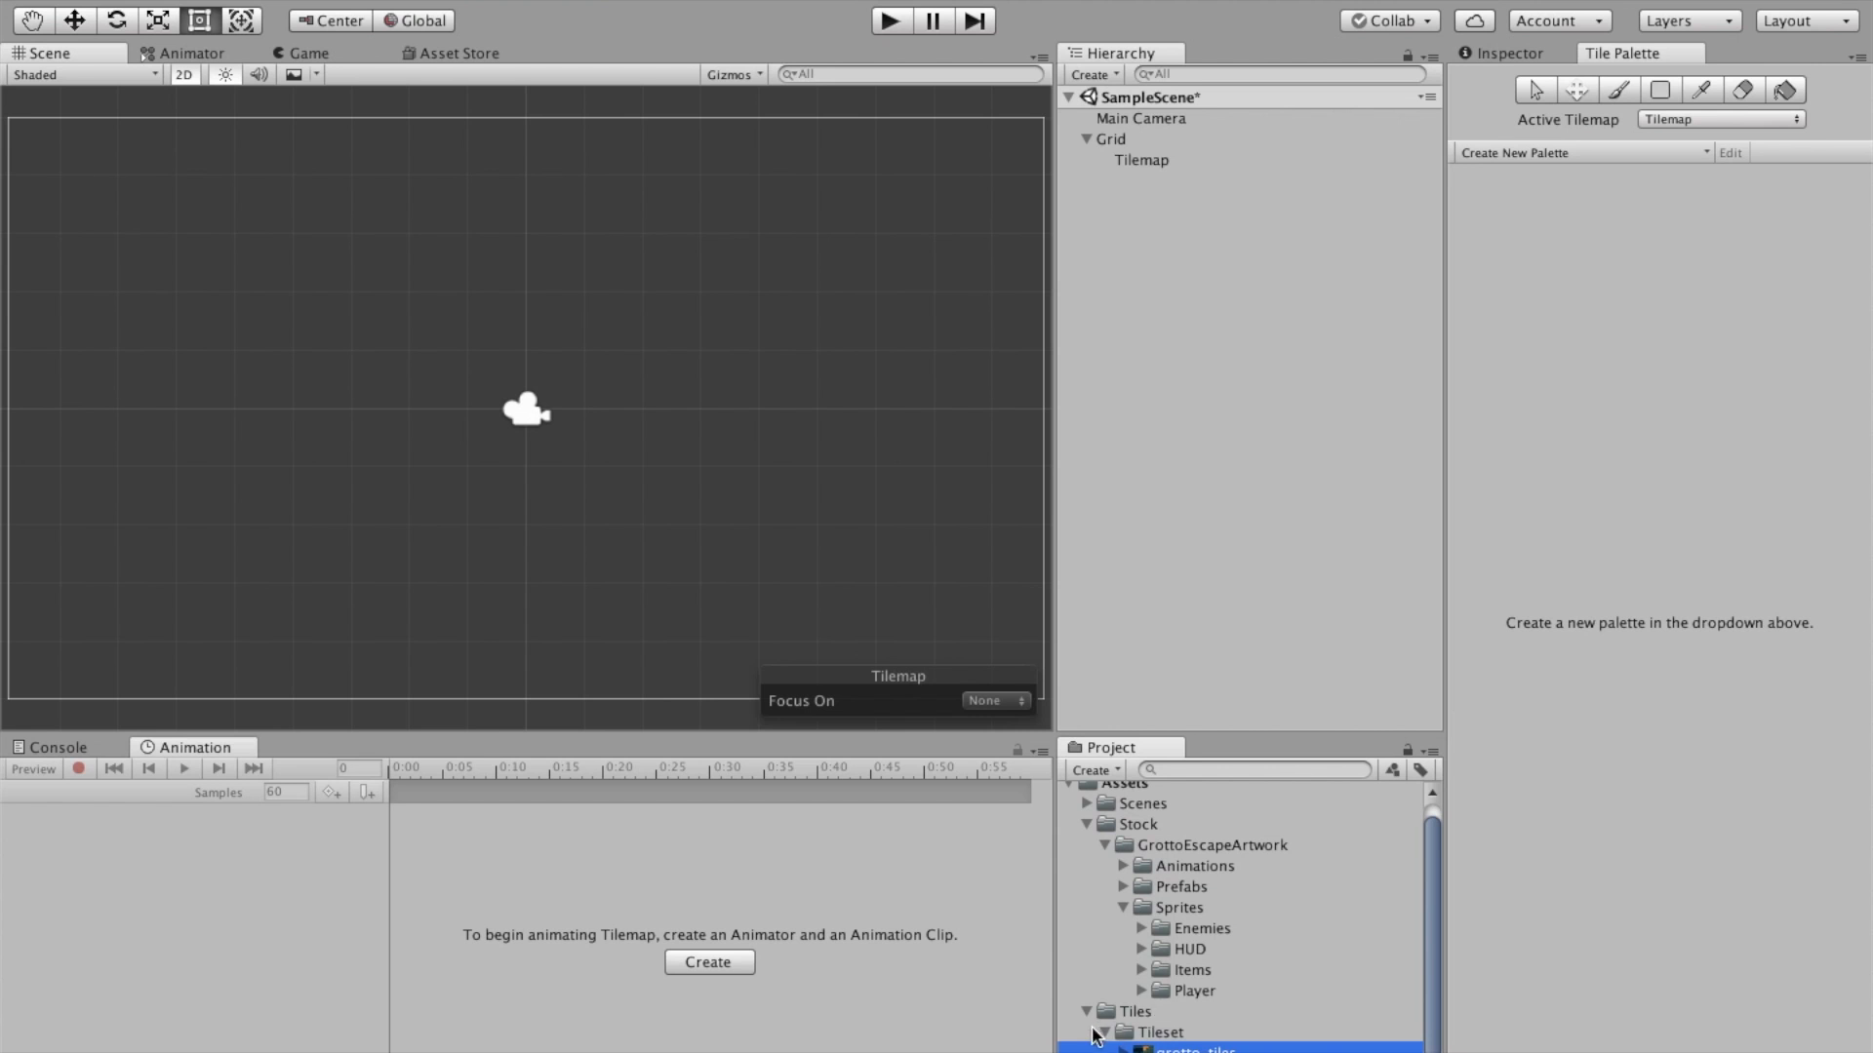
{"action": "left_click", "coordinate": [1086, 824]}
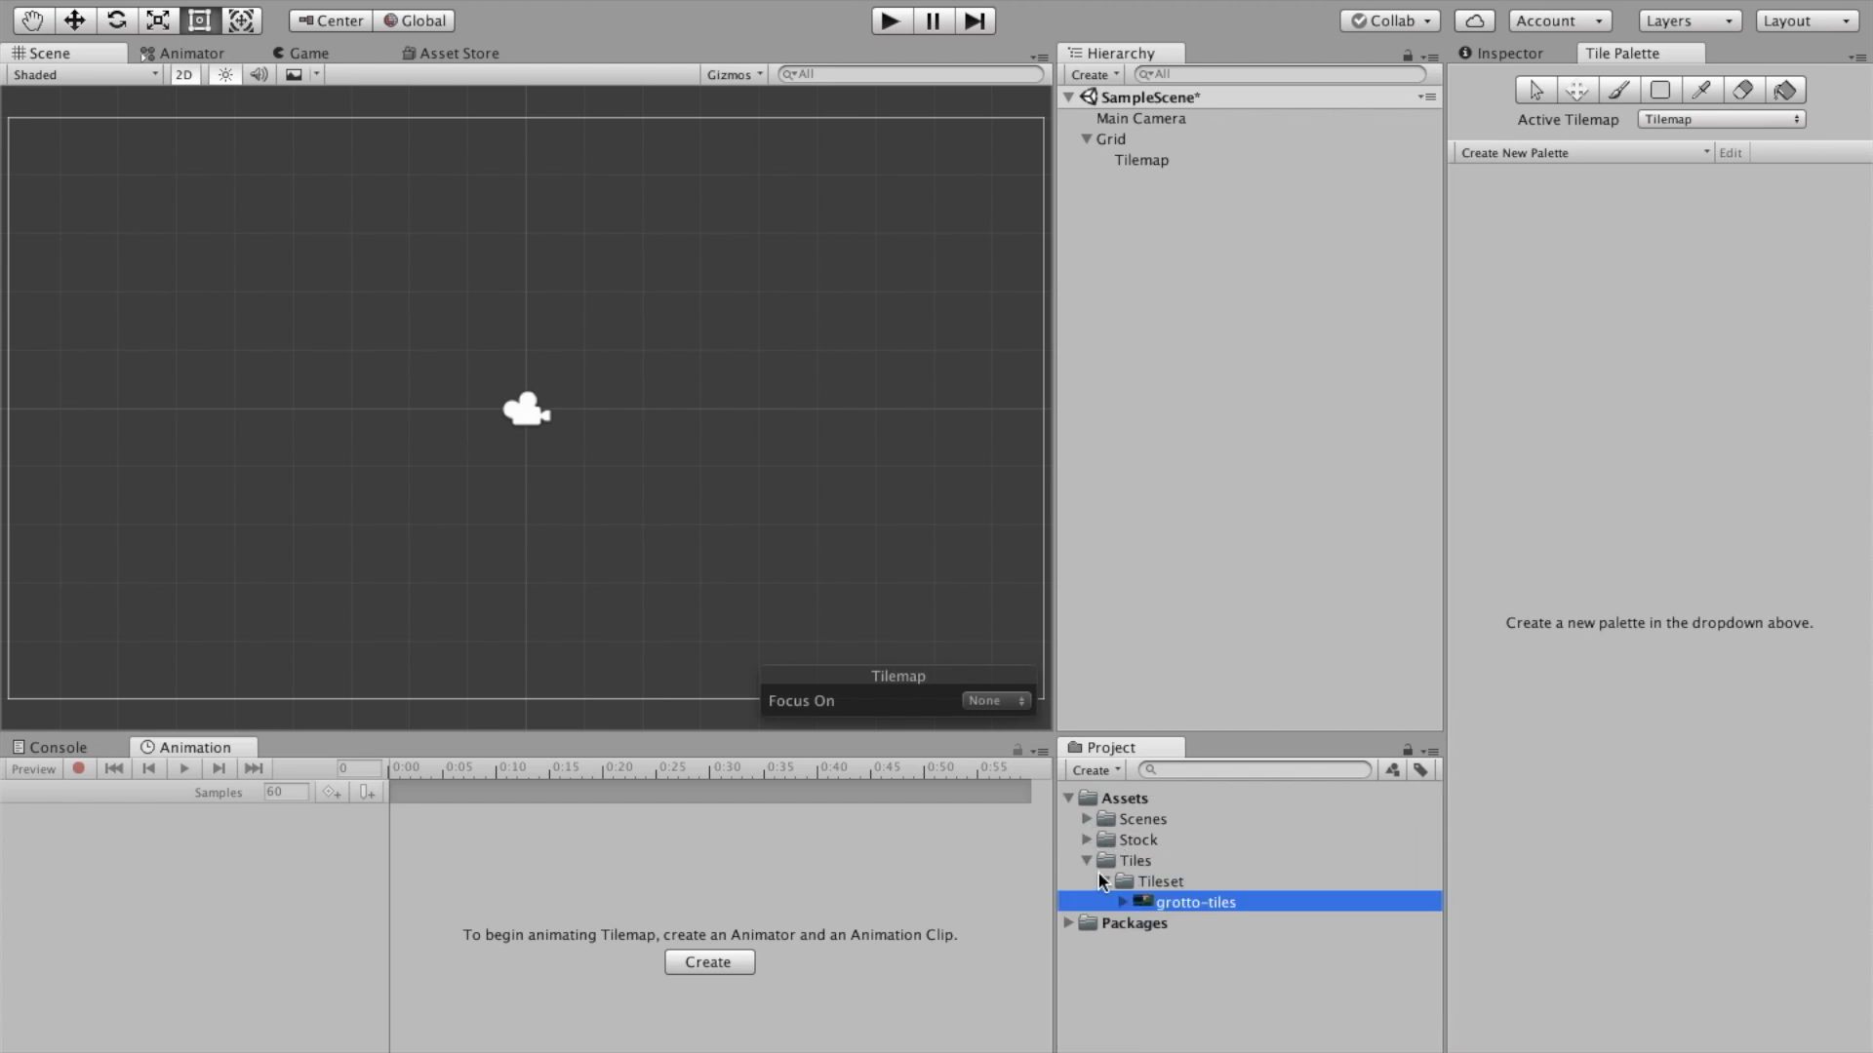
{"action": "left_click", "coordinate": [1087, 862]}
Rename the Tiles folder to _Tiles
{"action": "left_click", "coordinate": [1130, 862]}
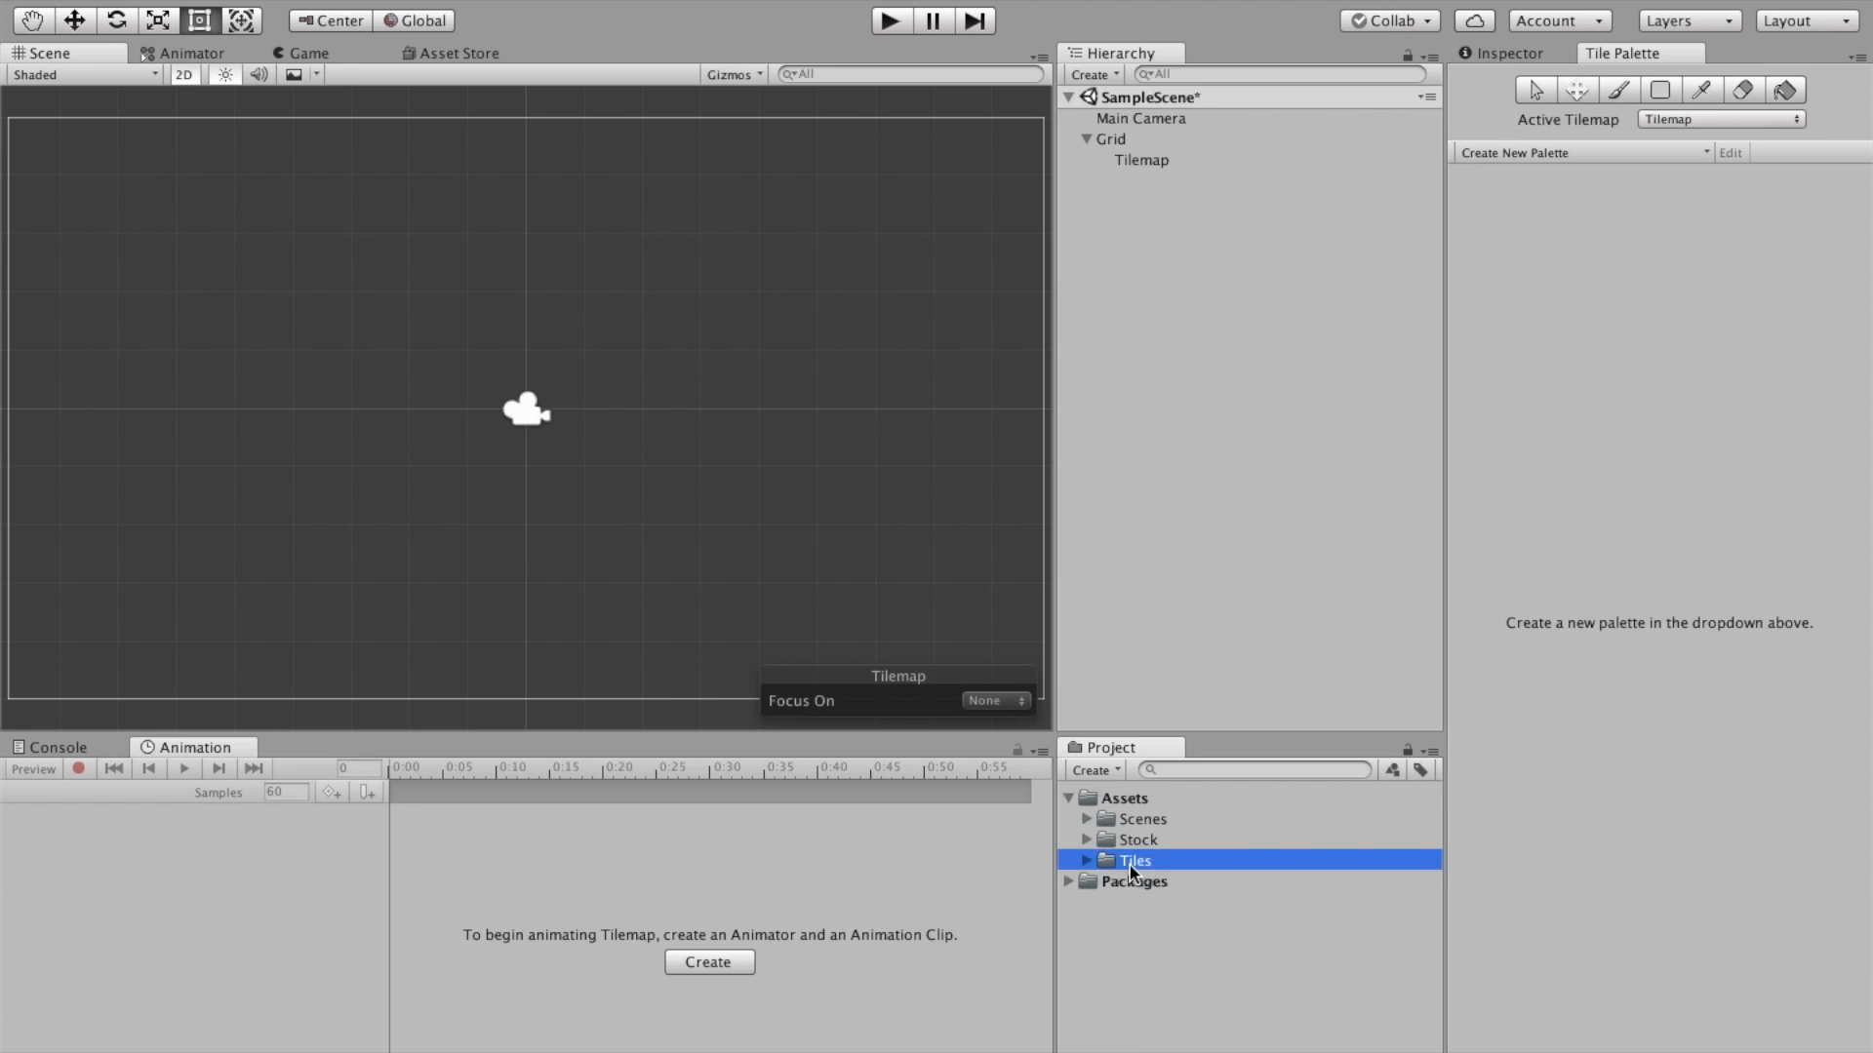
{"action": "left_click", "coordinate": [1131, 860]}
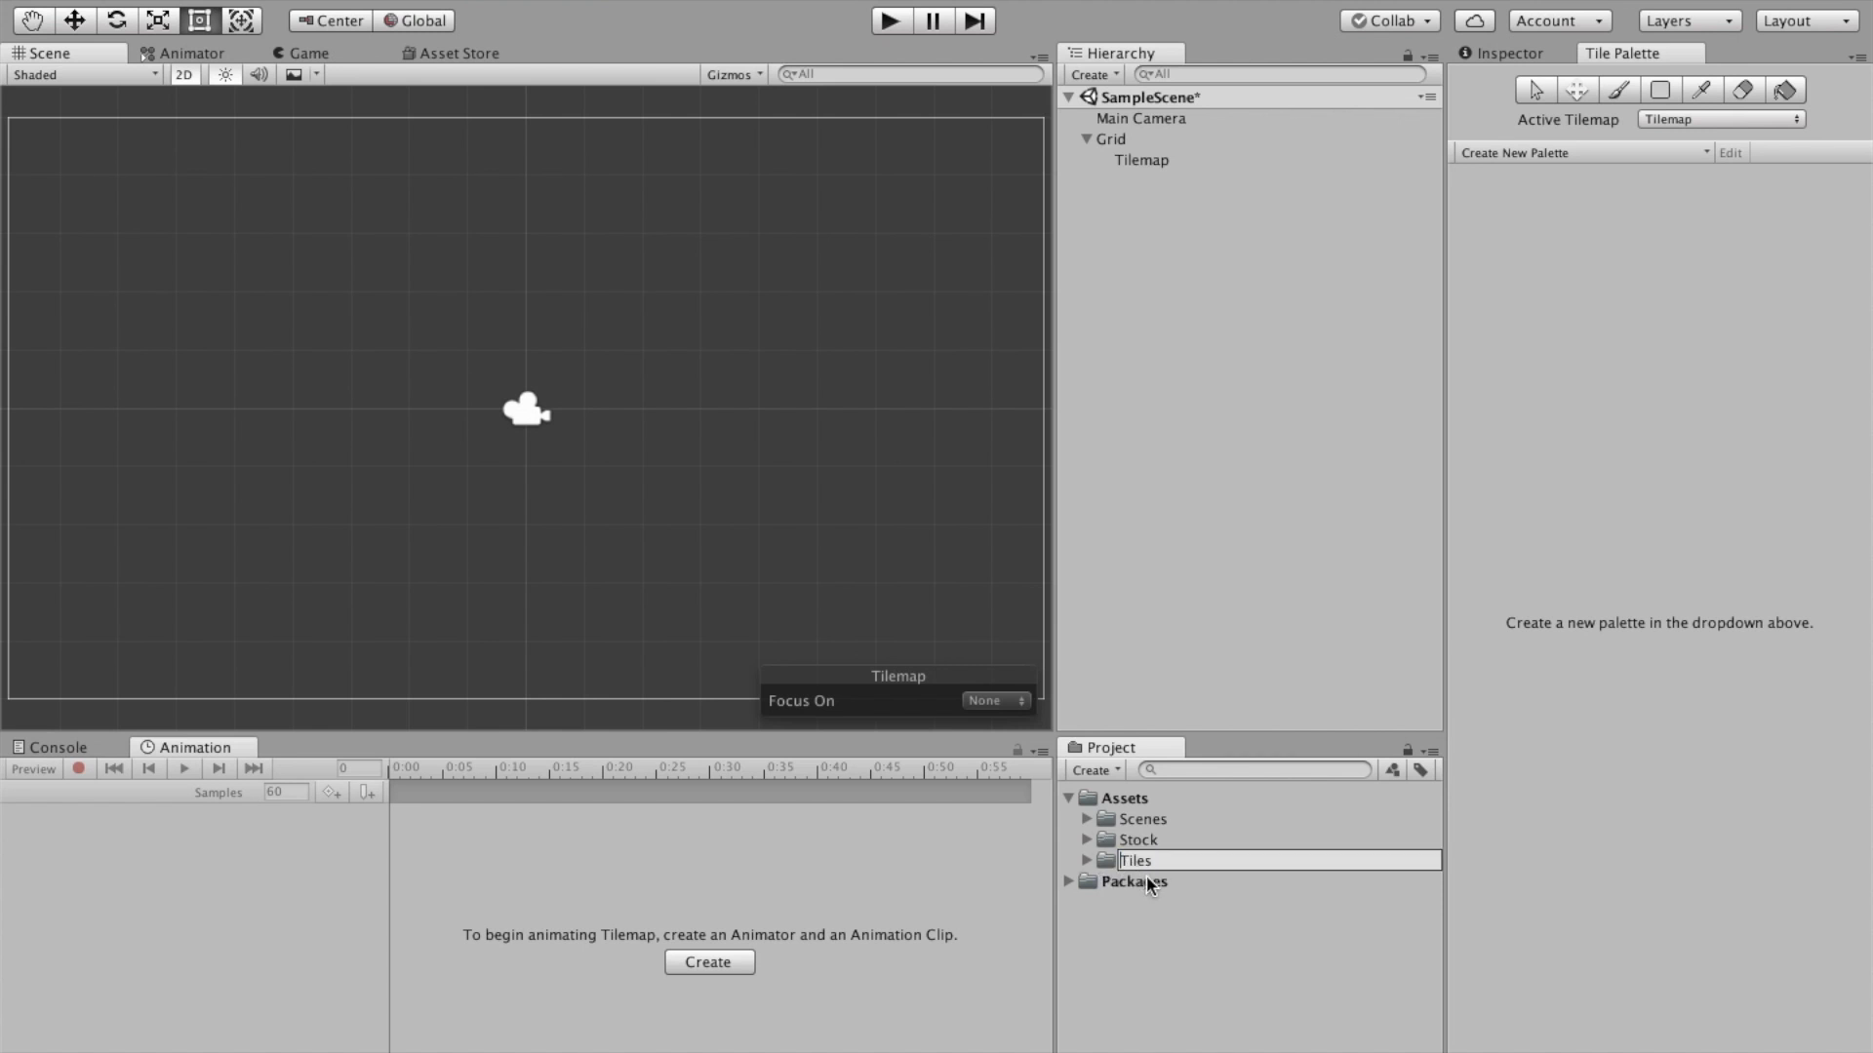
{"action": "type", "text": "_"}
{"action": "key", "text": "Return"}
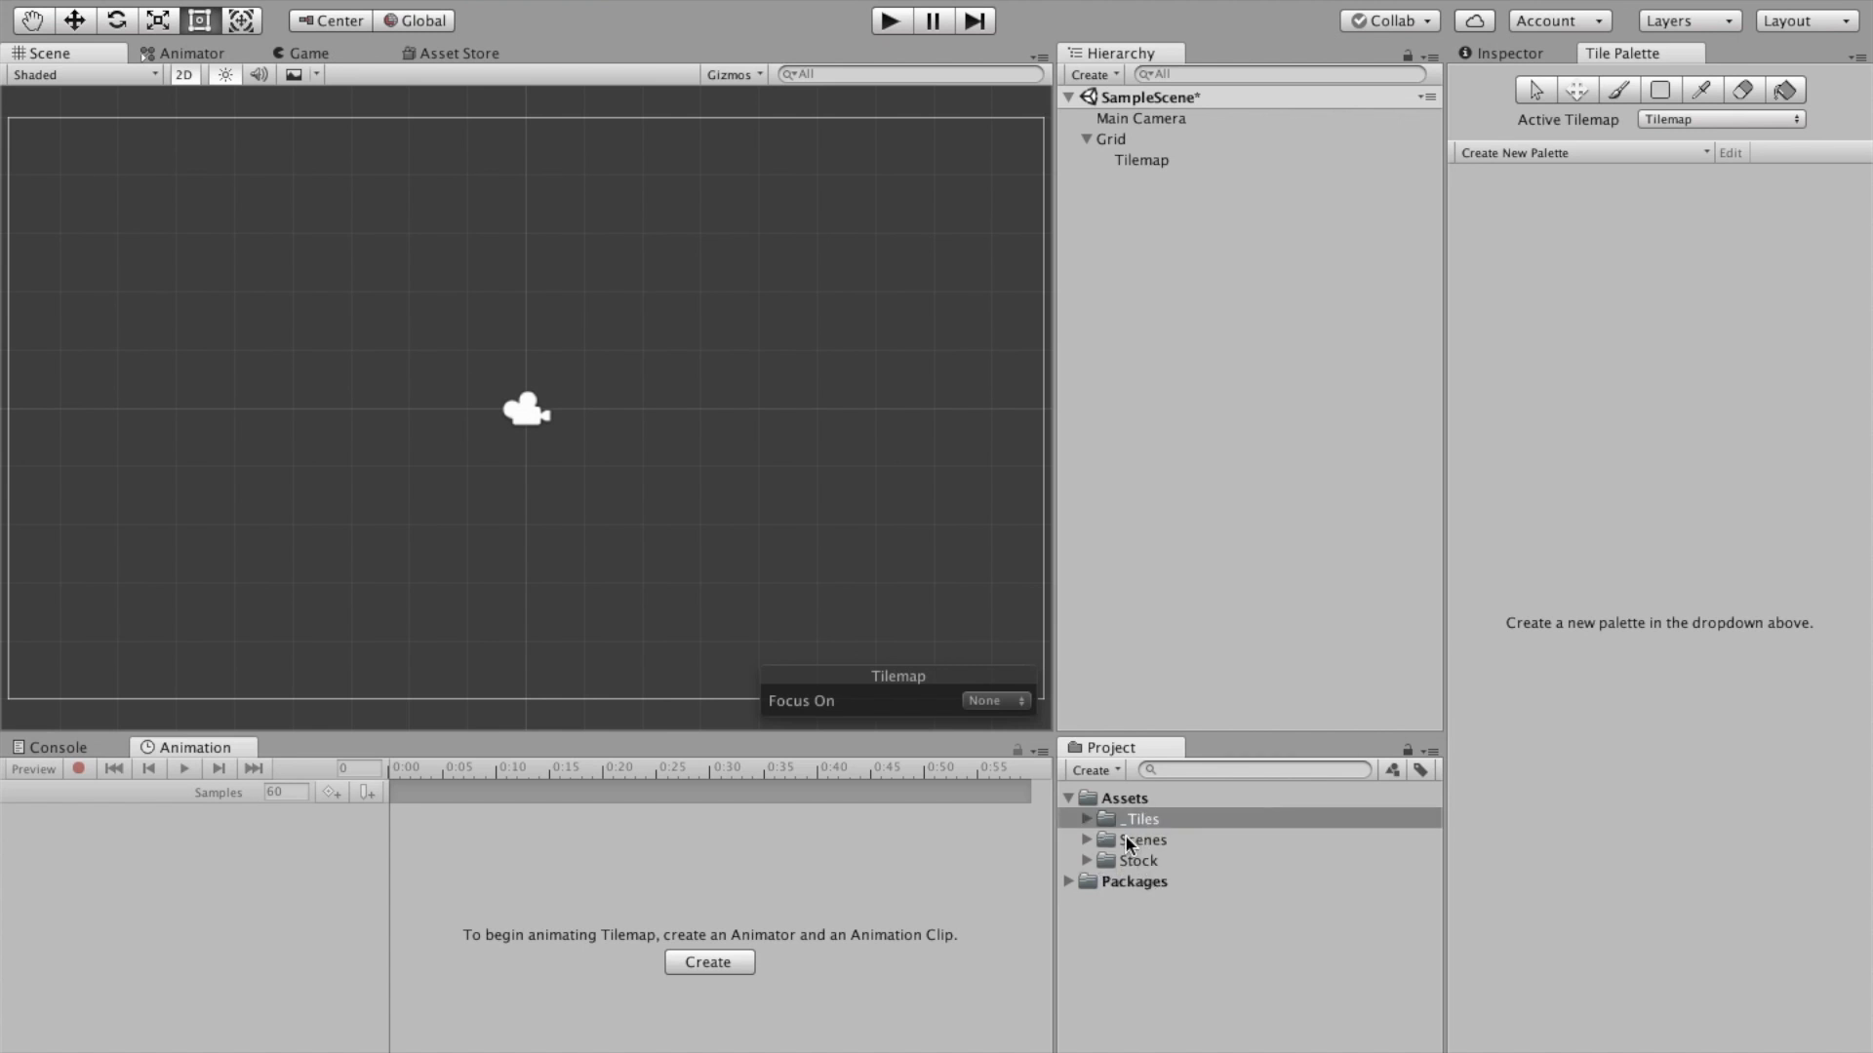
Rename the Scenes folder to _Scenes
{"action": "left_click", "coordinate": [1123, 839]}
{"action": "left_click", "coordinate": [1120, 837]}
{"action": "left_click", "coordinate": [1124, 841]}
{"action": "key", "text": "Left"}
{"action": "type", "text": "_"}
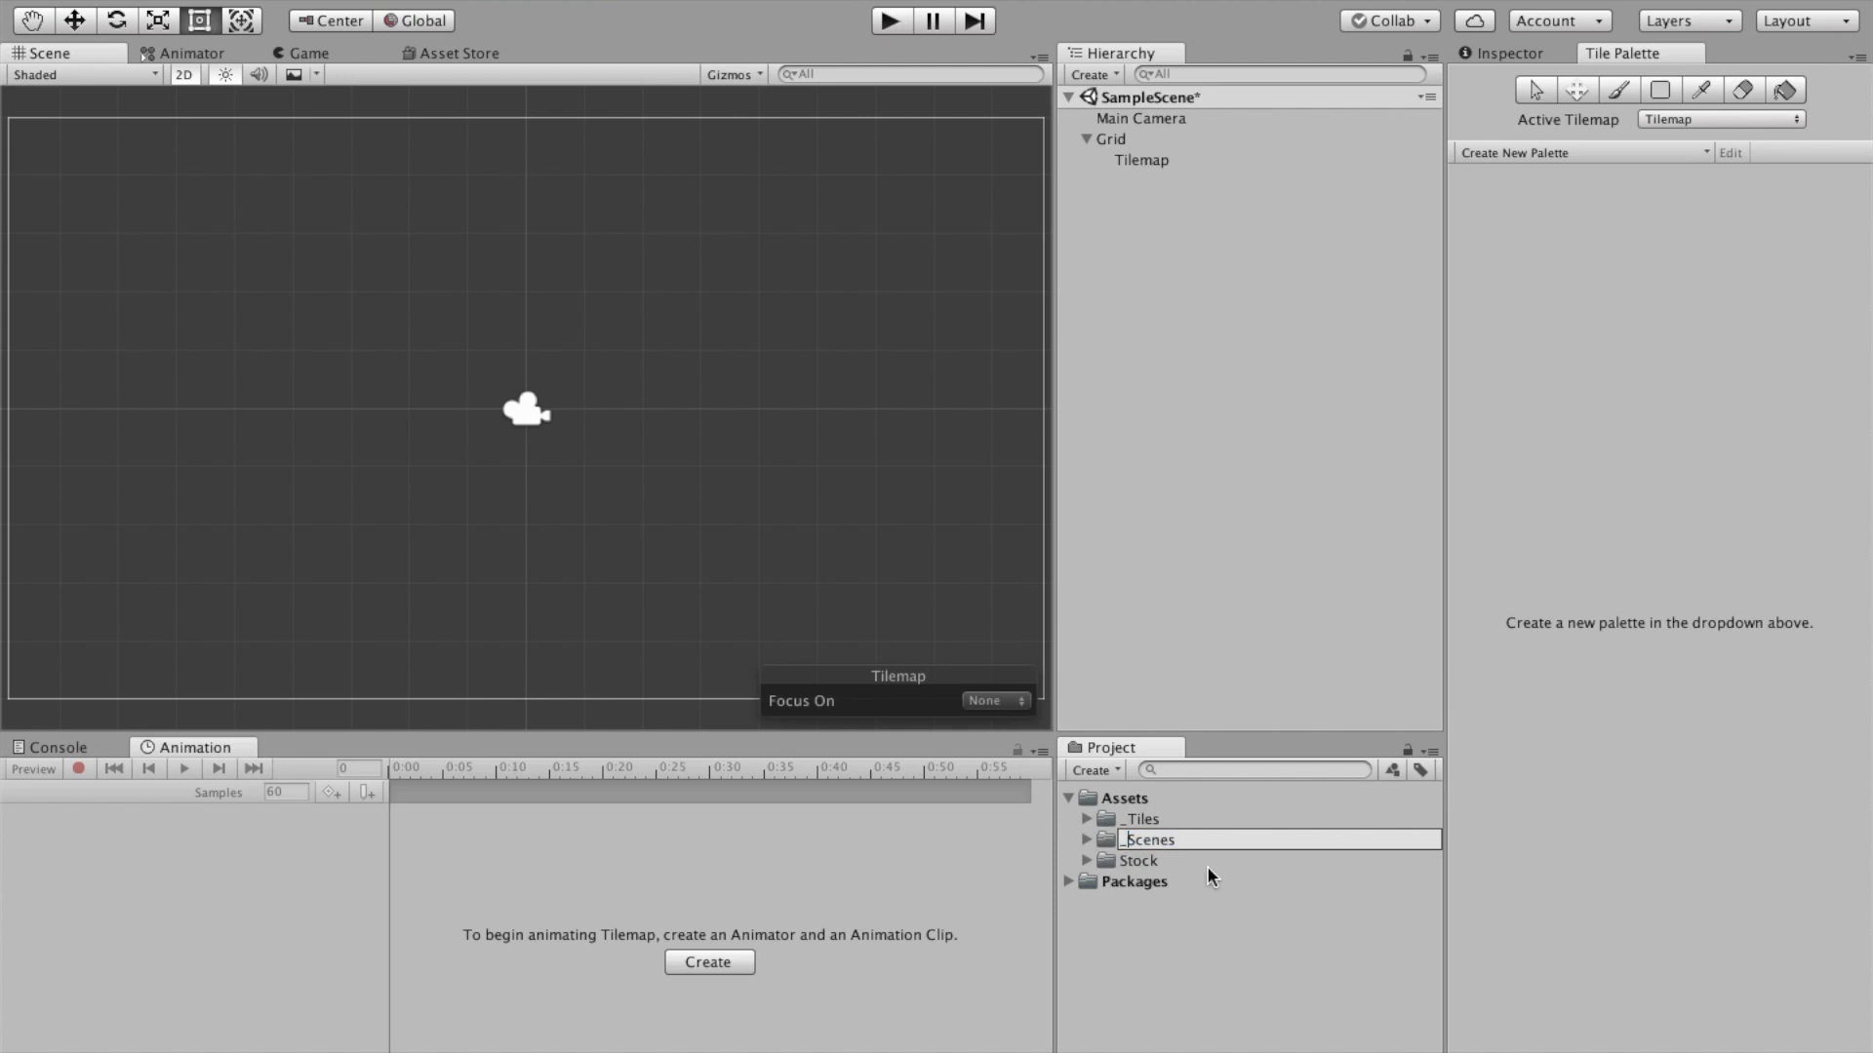
{"action": "key", "text": "Return"}
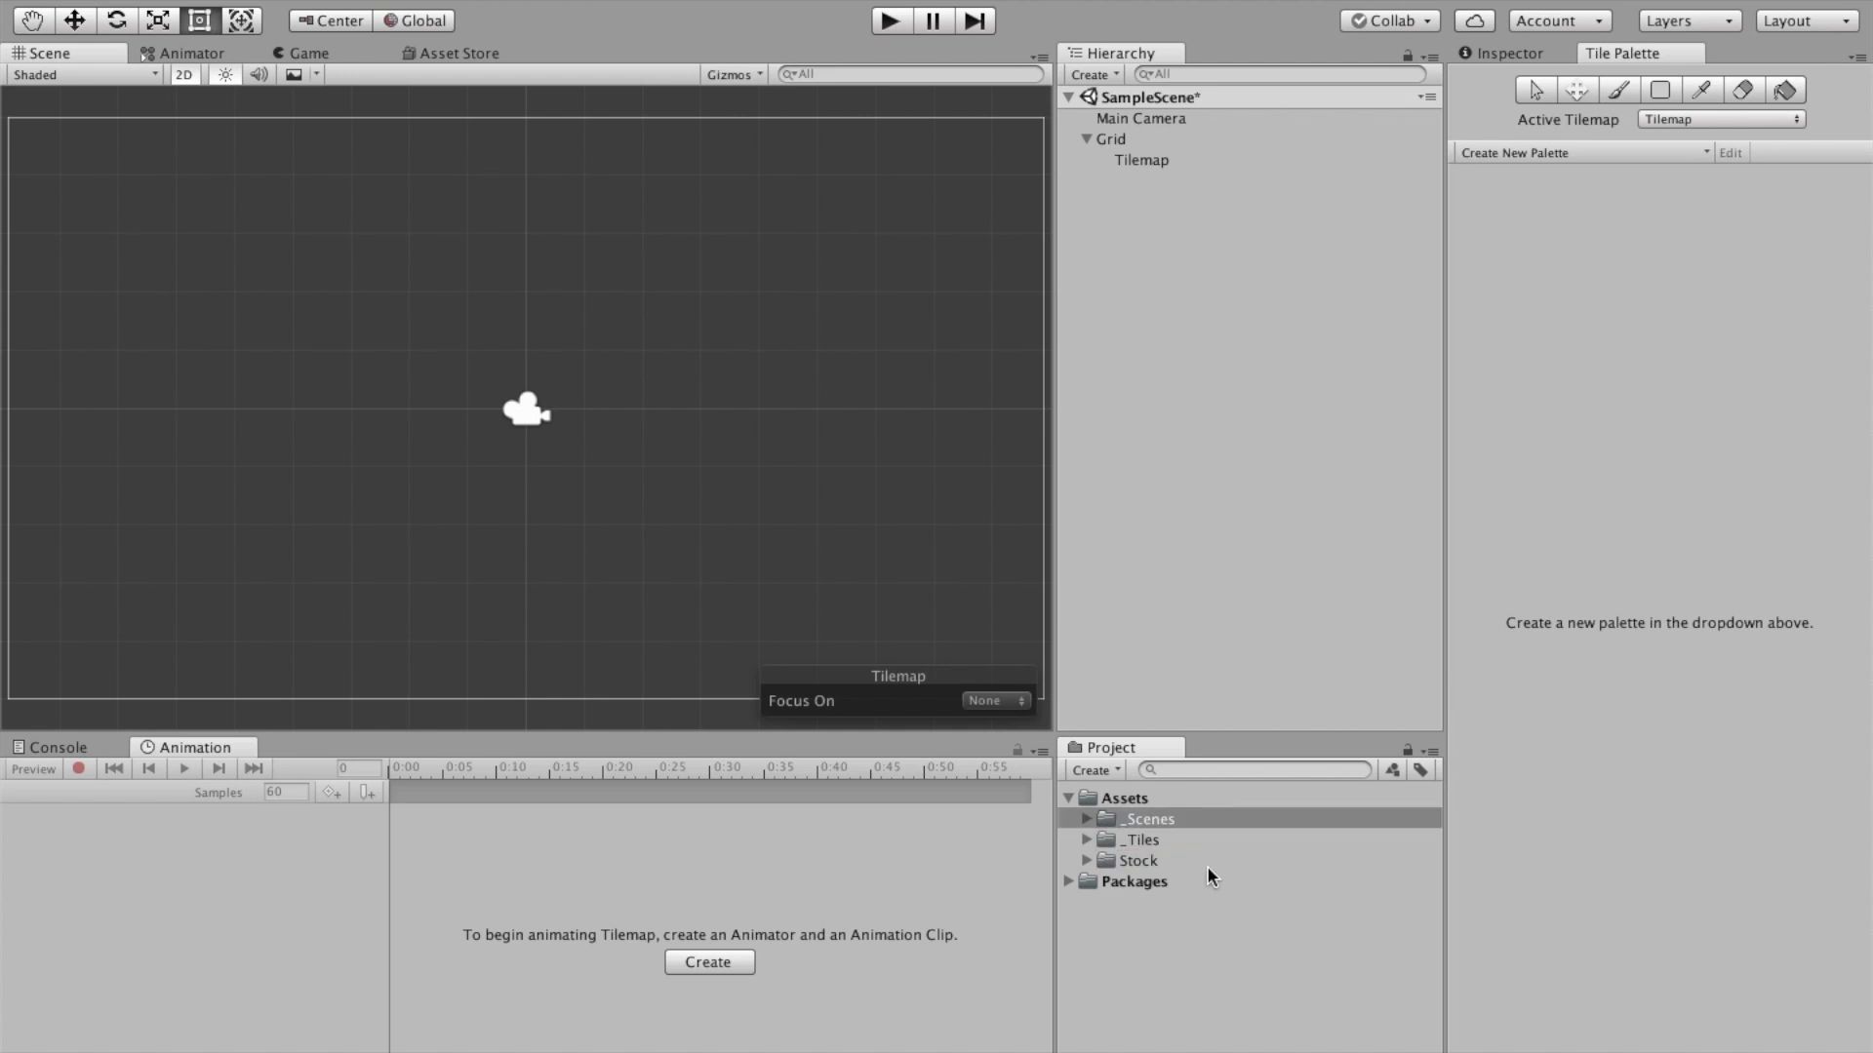
Create a tile palette named GrottoPalette with a Rectangle grid and Automatic cell size, saving it in the _Tiles folder
{"action": "left_click", "coordinate": [1125, 841]}
{"action": "left_click", "coordinate": [1084, 839], "text": "alt"}
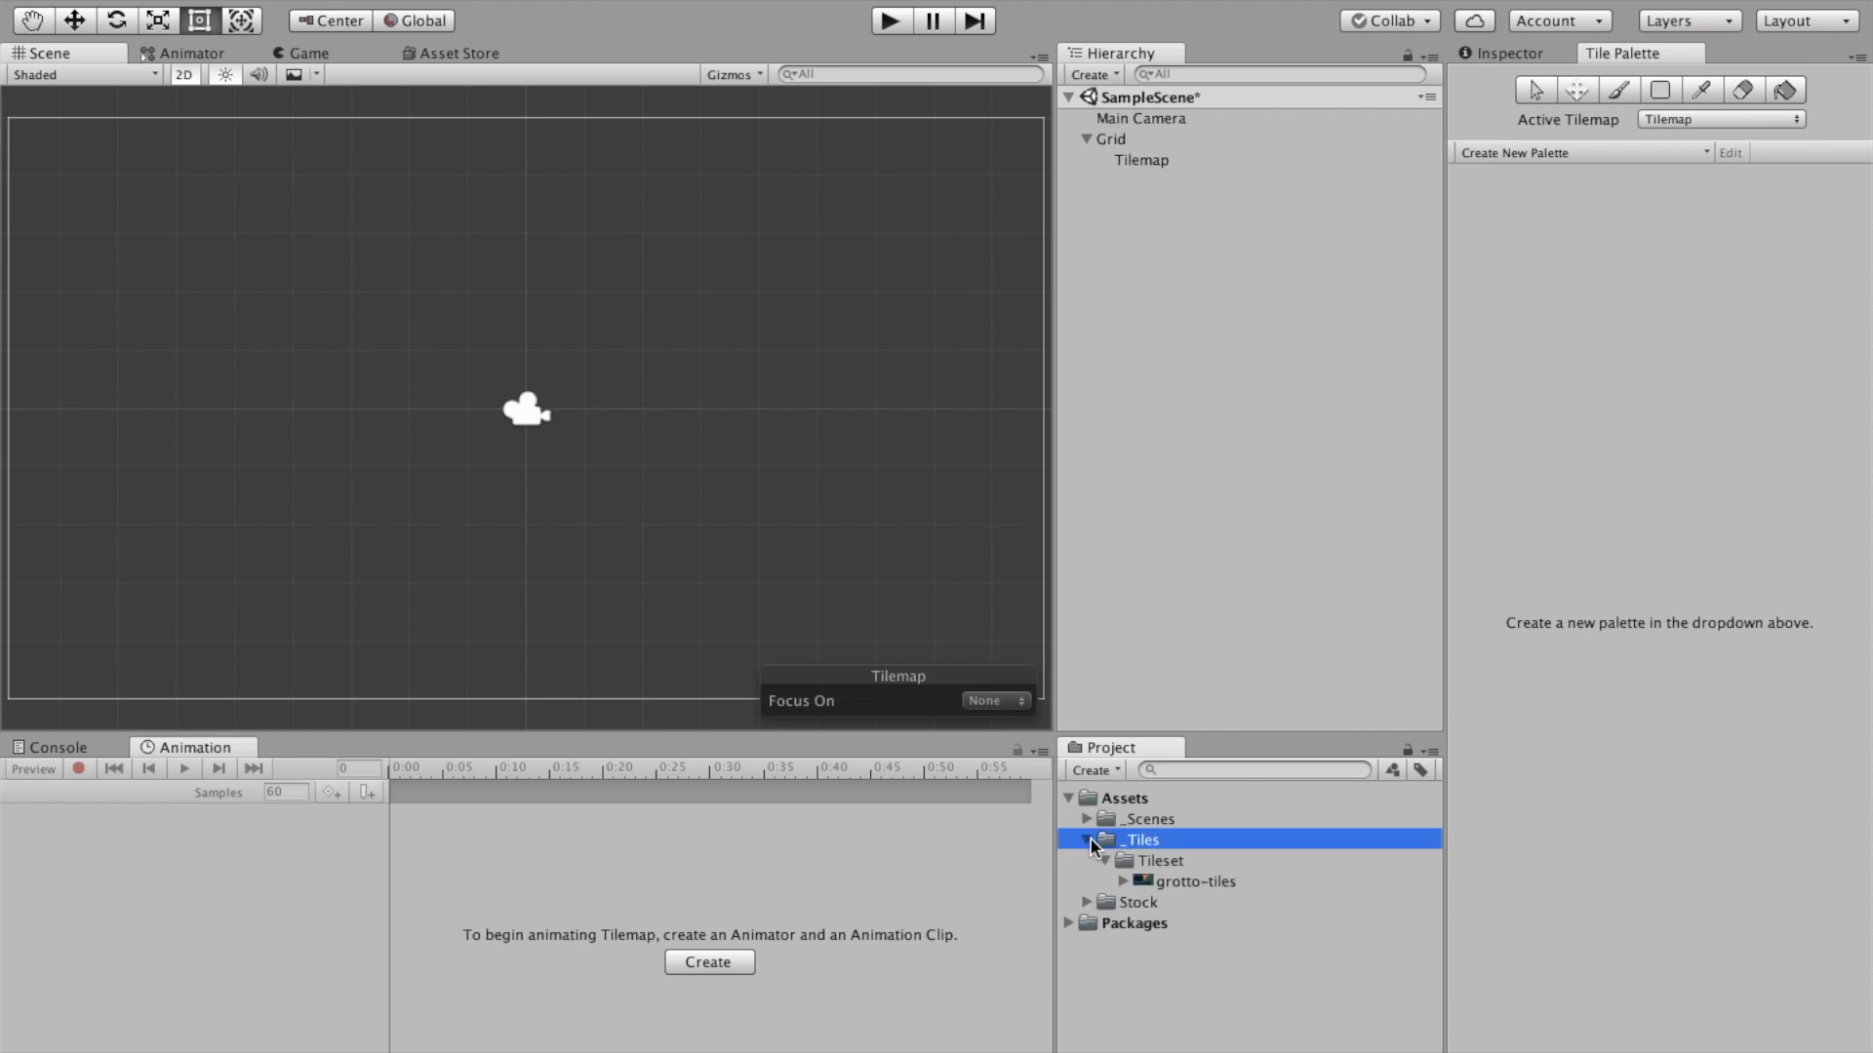
{"action": "left_click", "coordinate": [1084, 841]}
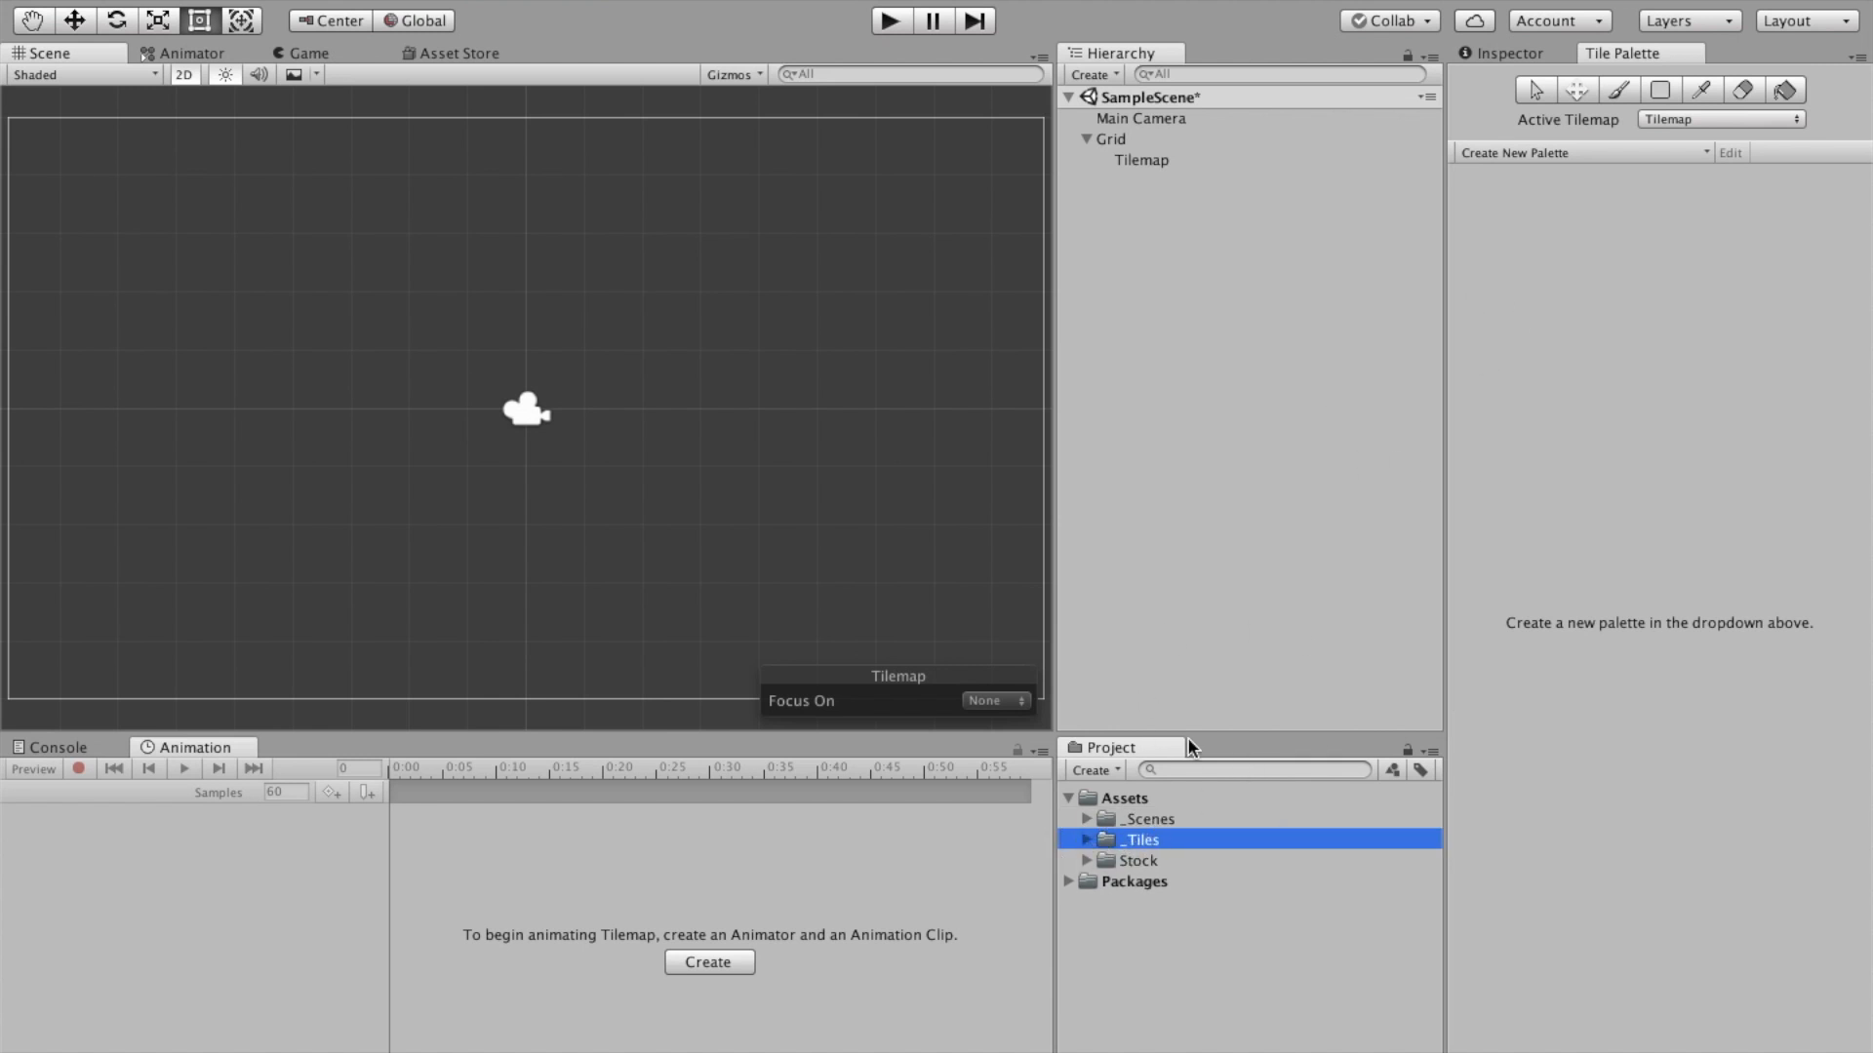
{"action": "left_click", "coordinate": [1564, 153]}
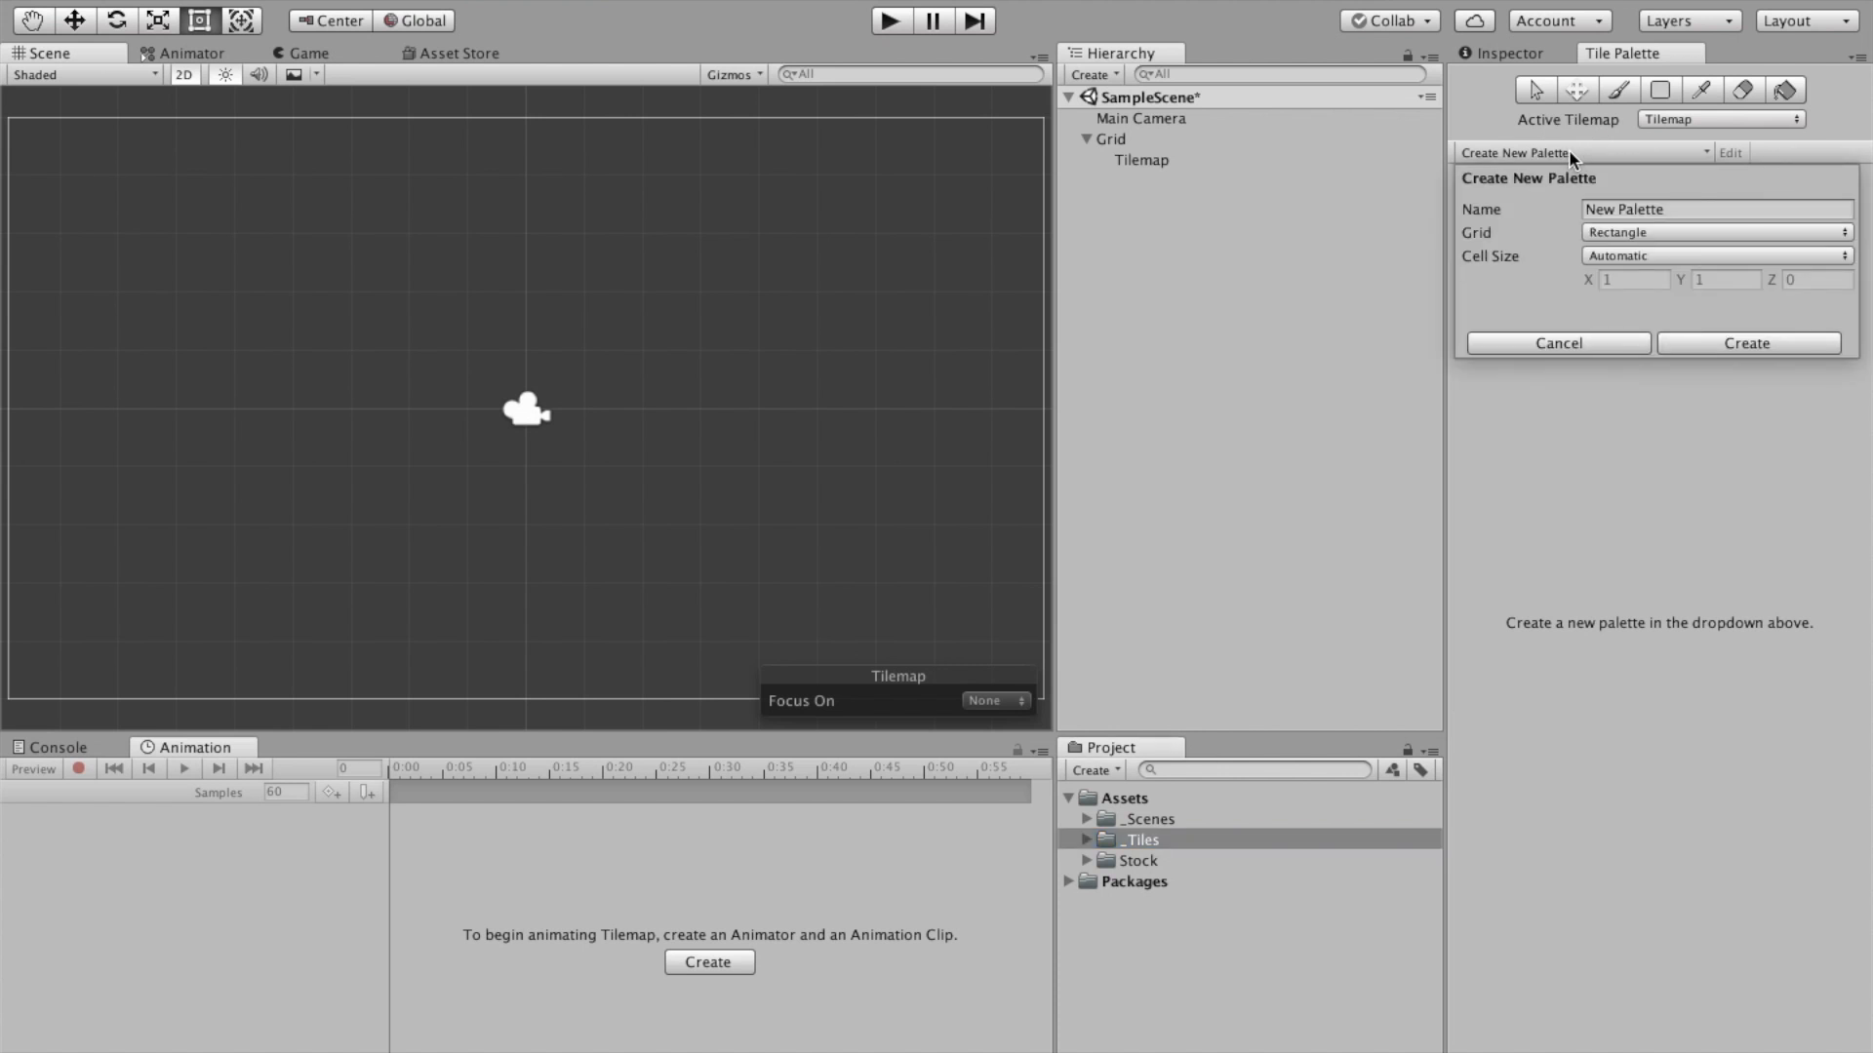
{"action": "left_click", "coordinate": [1695, 212]}
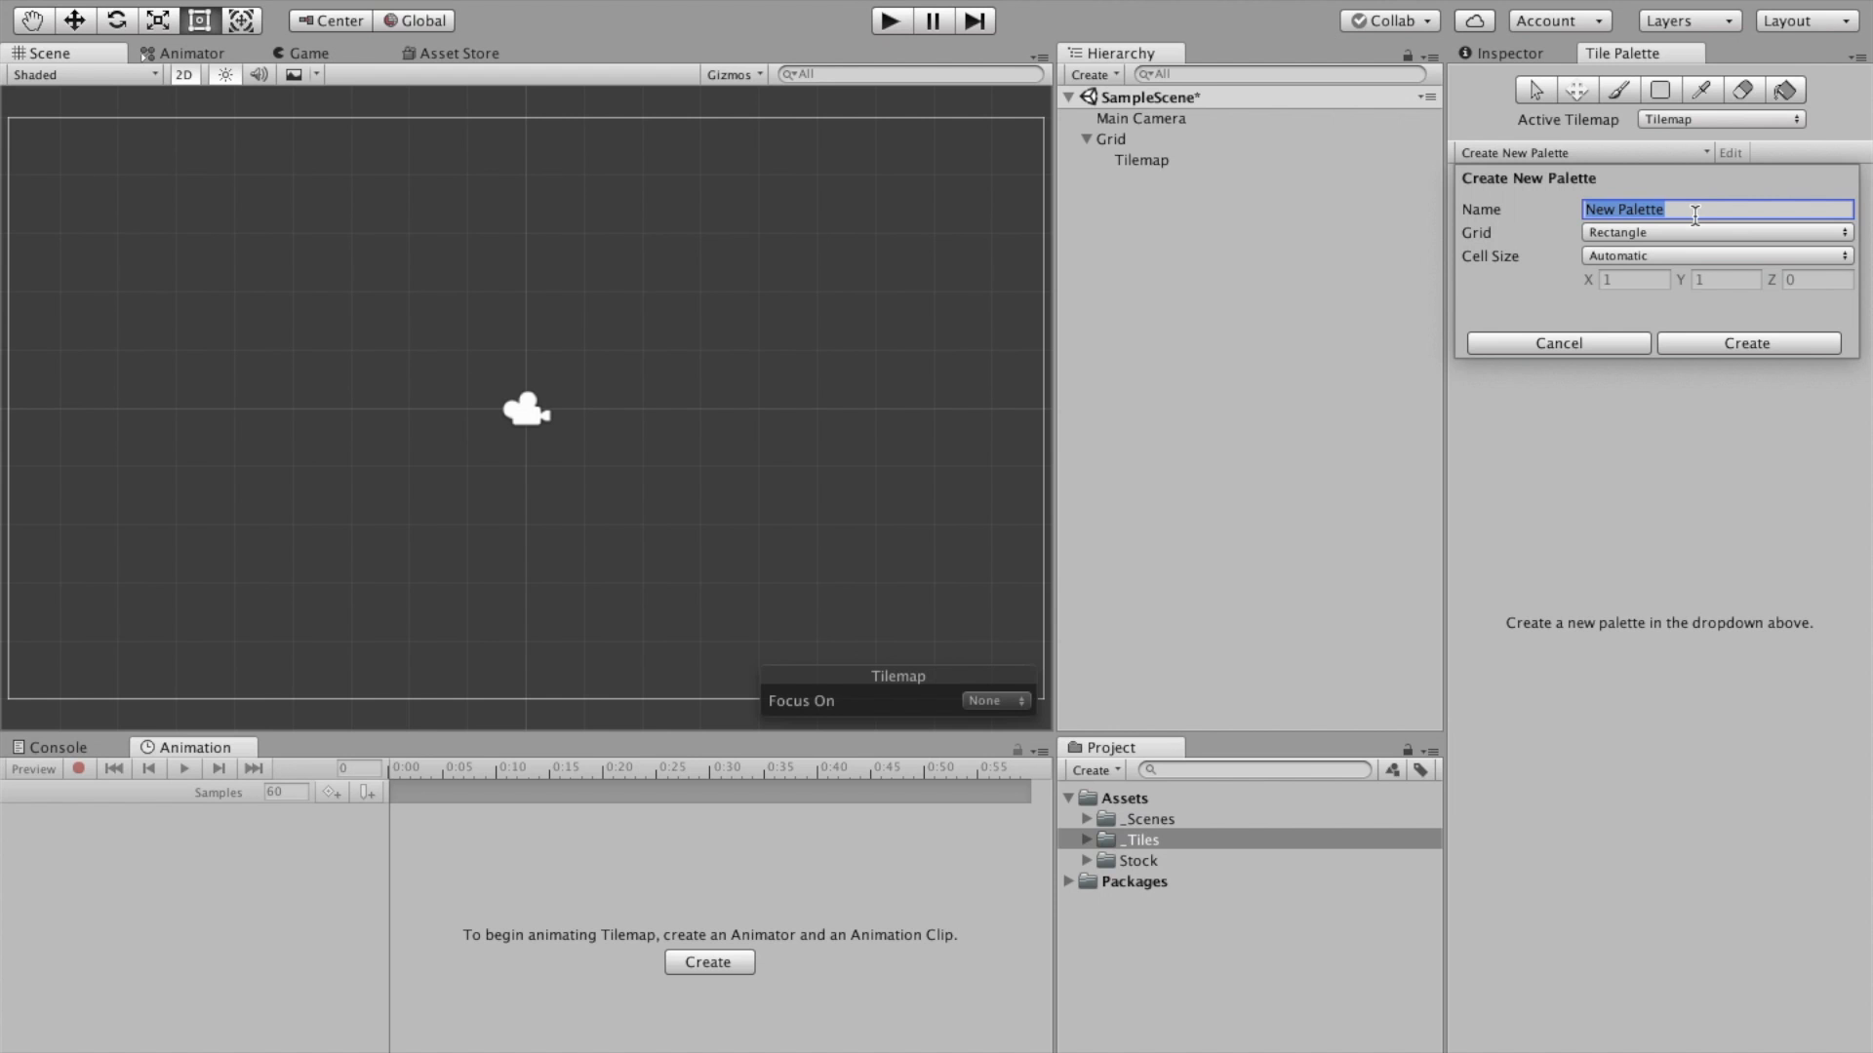
{"action": "type", "text": "GrottoPalette"}
{"action": "left_click", "coordinate": [1700, 347]}
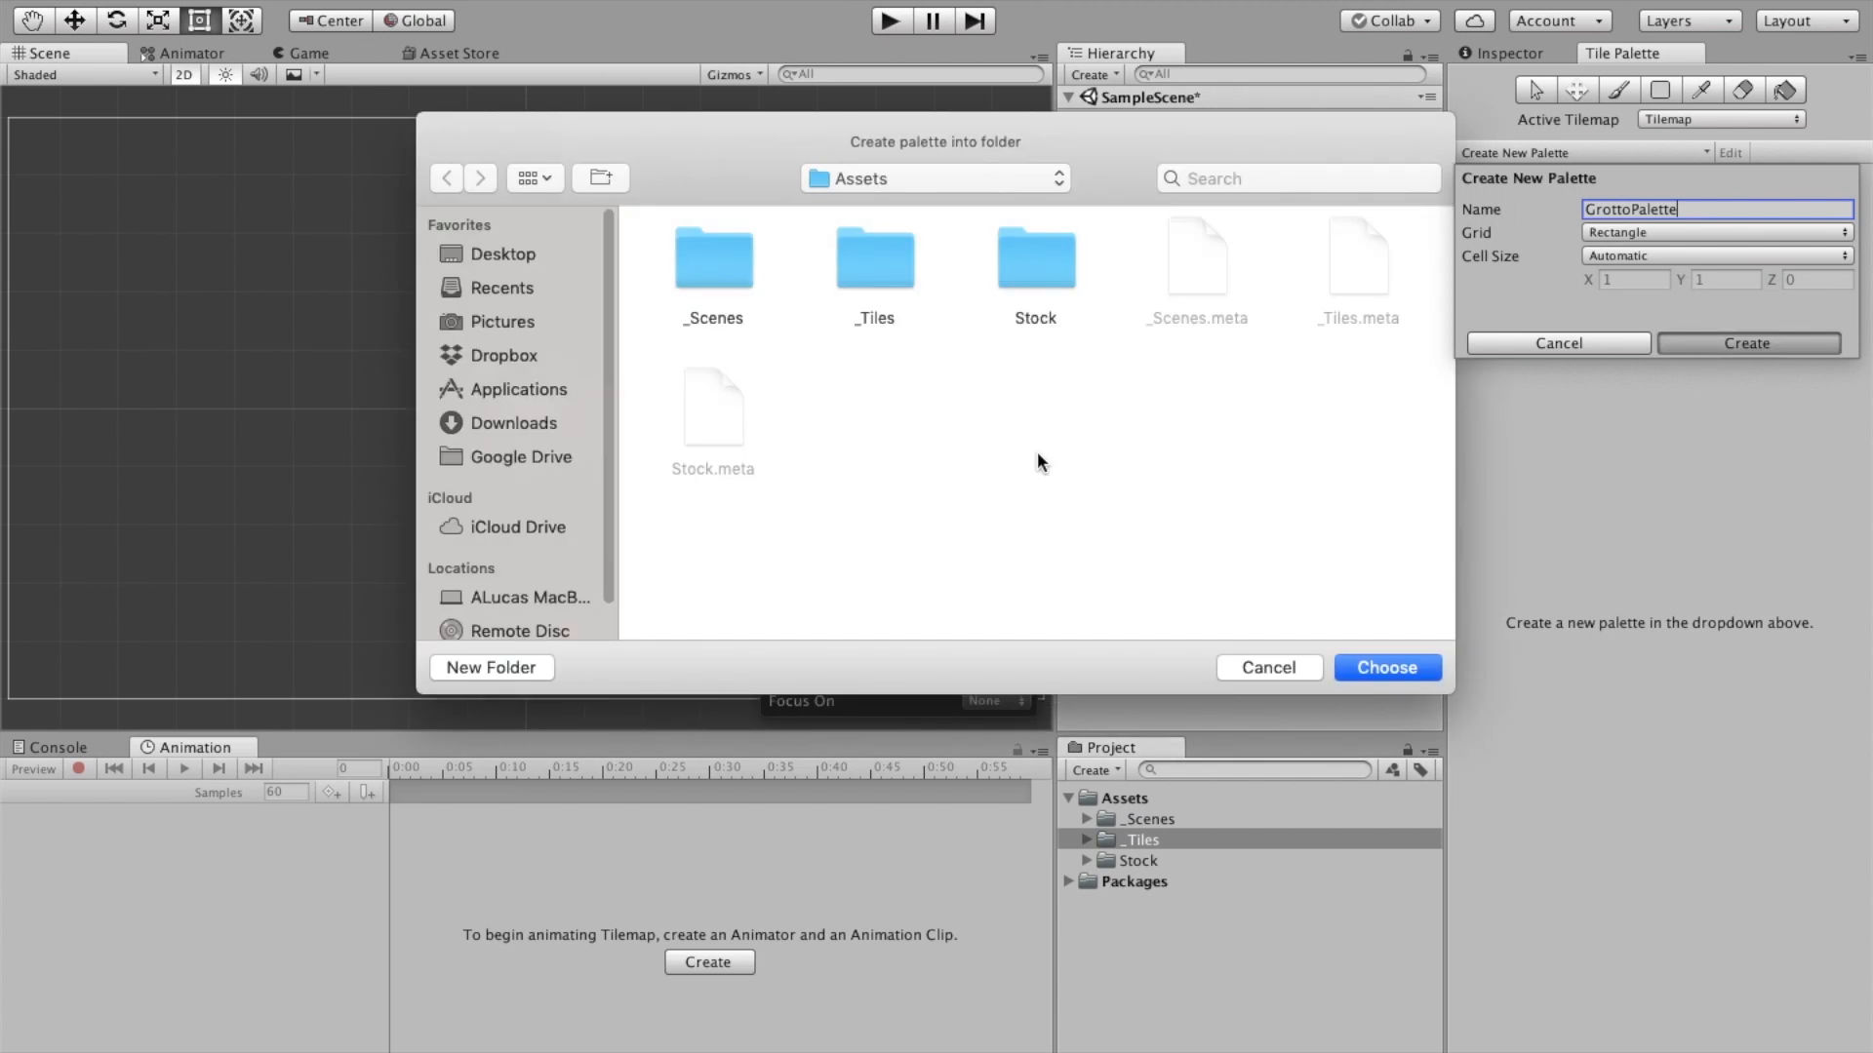
{"action": "left_click", "coordinate": [880, 269]}
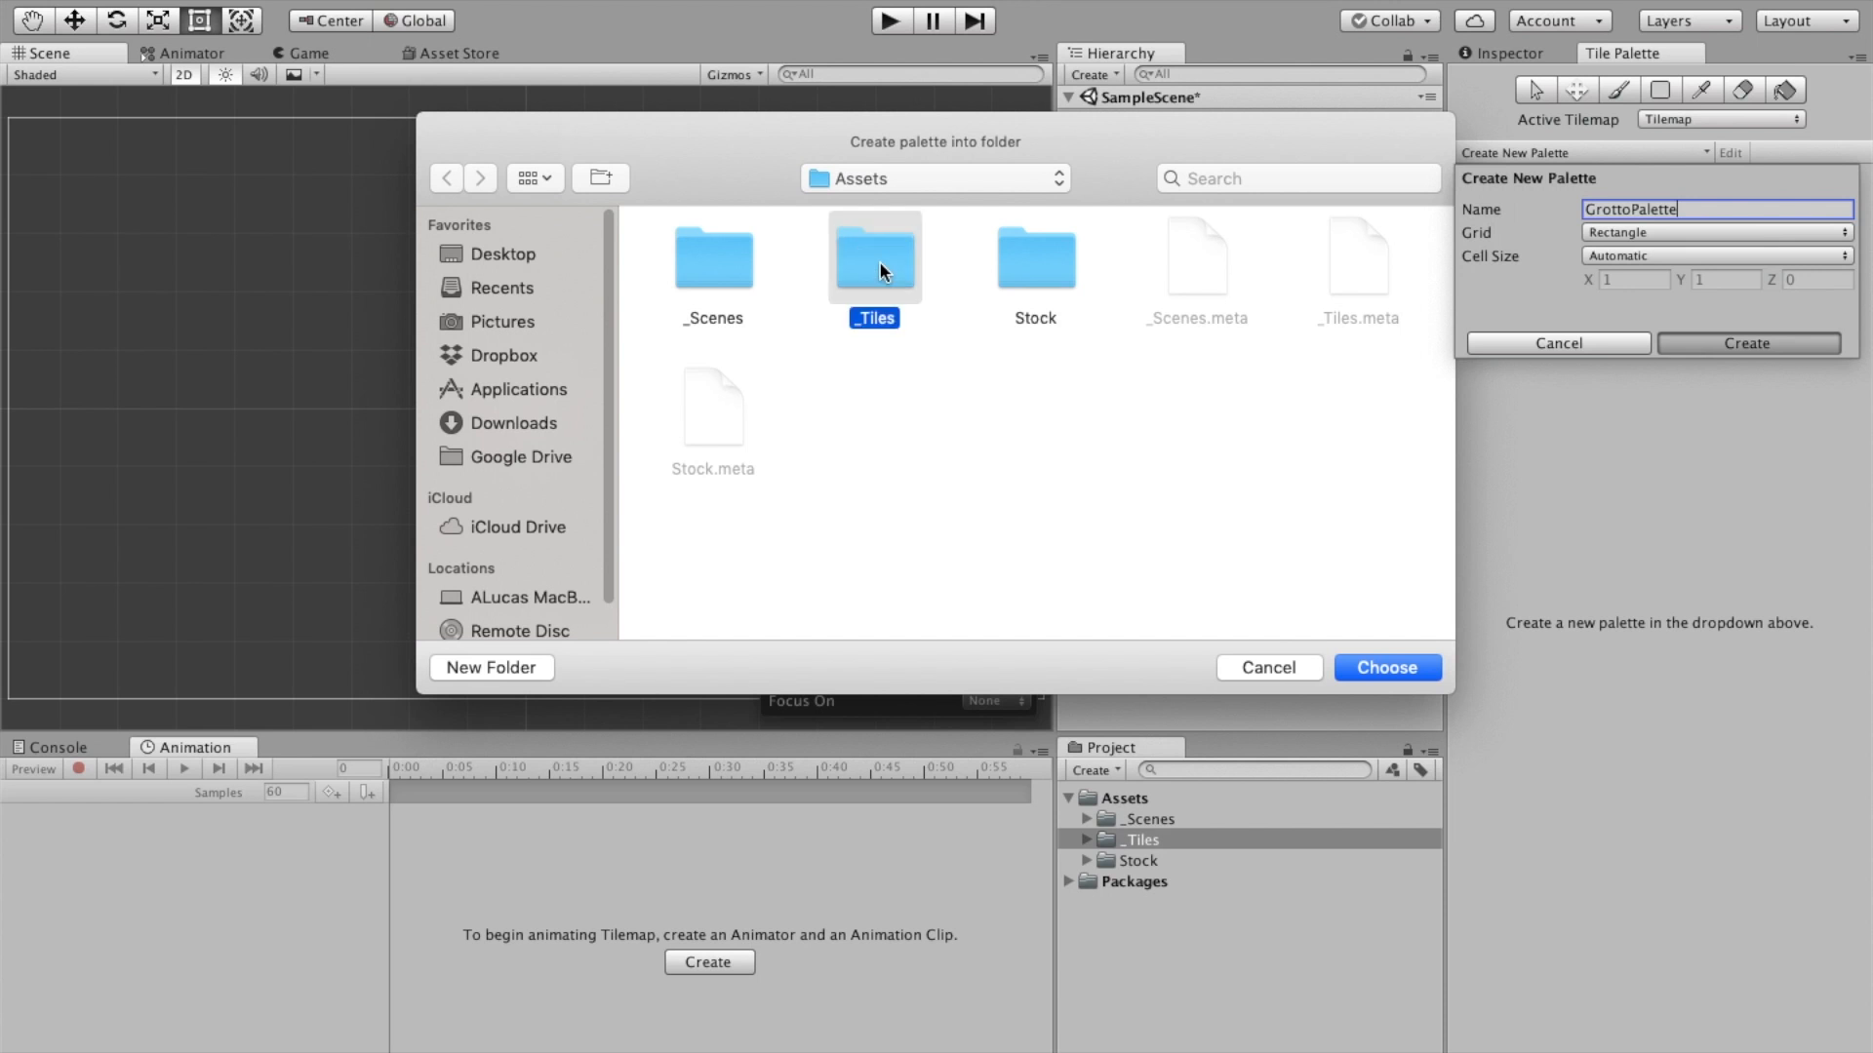
{"action": "left_click", "coordinate": [1373, 665]}
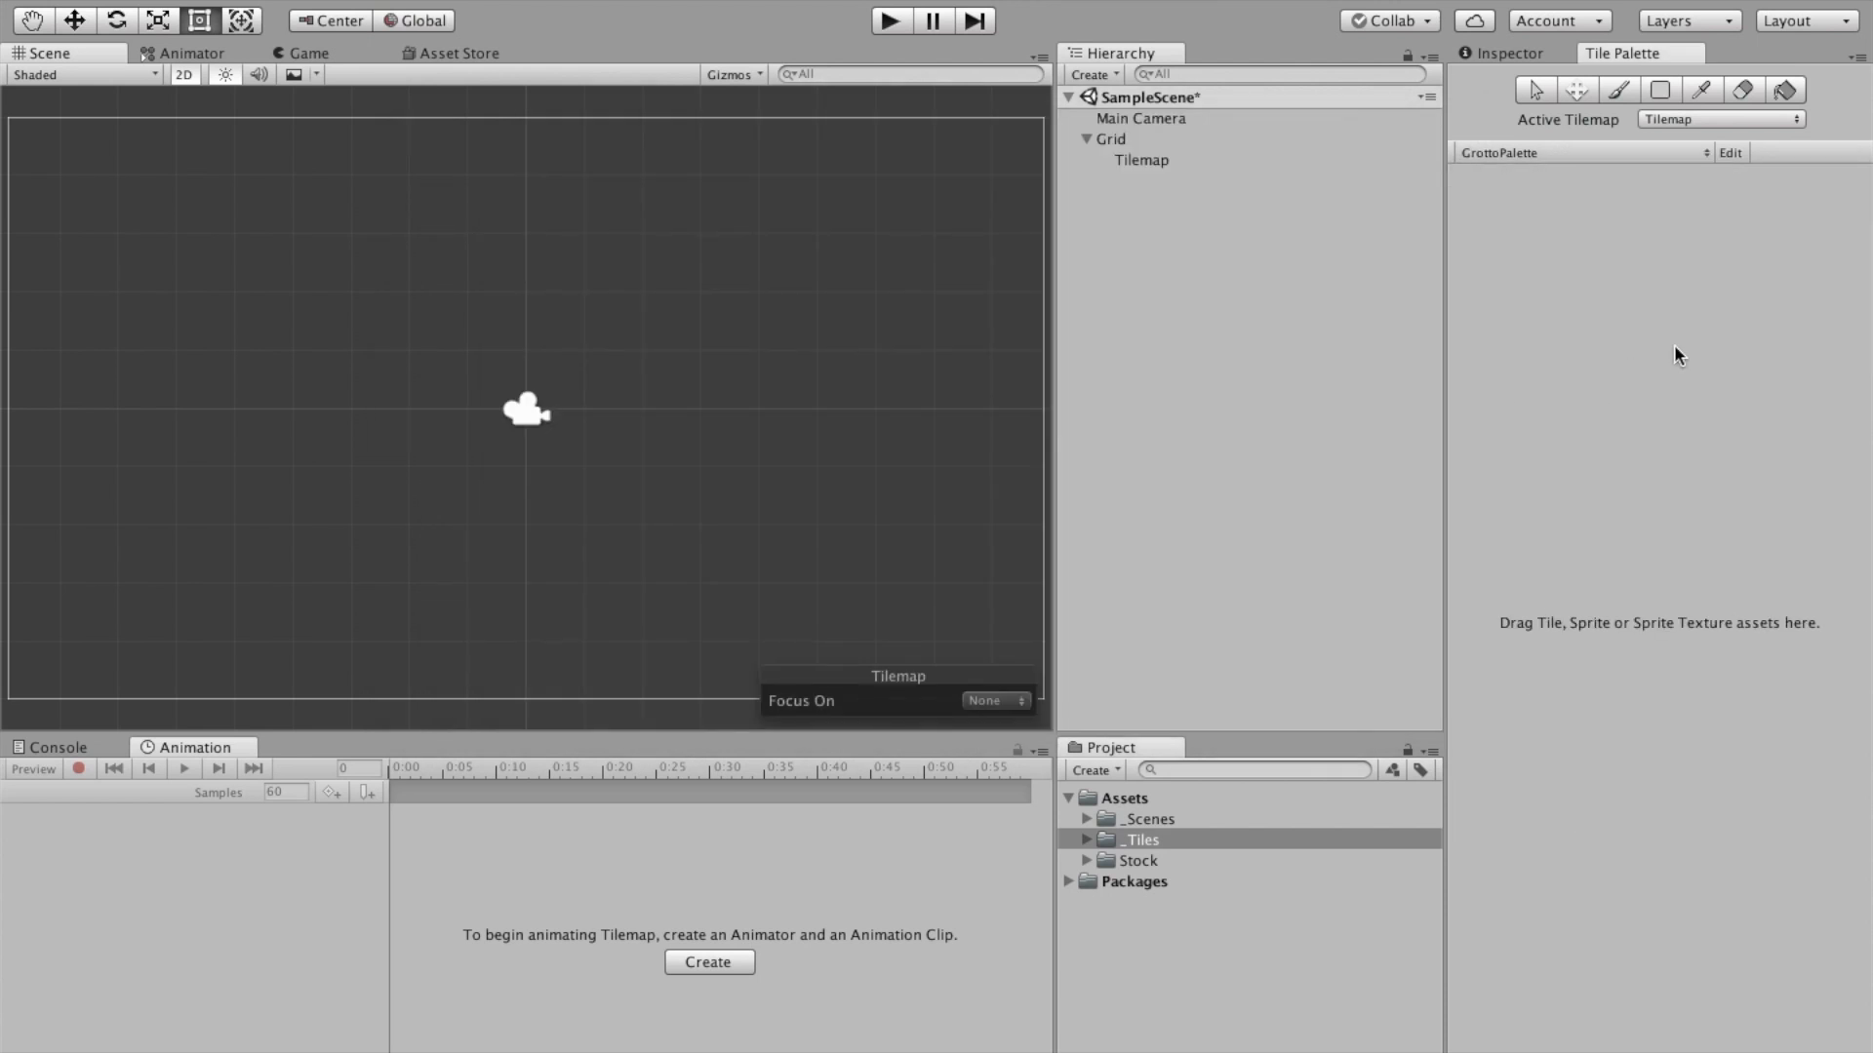
Add the grotto-tiles sprite sheet to GrottoPalette, generating its tile assets into the _Tiles > Tileset folder
{"action": "left_click", "coordinate": [1083, 840]}
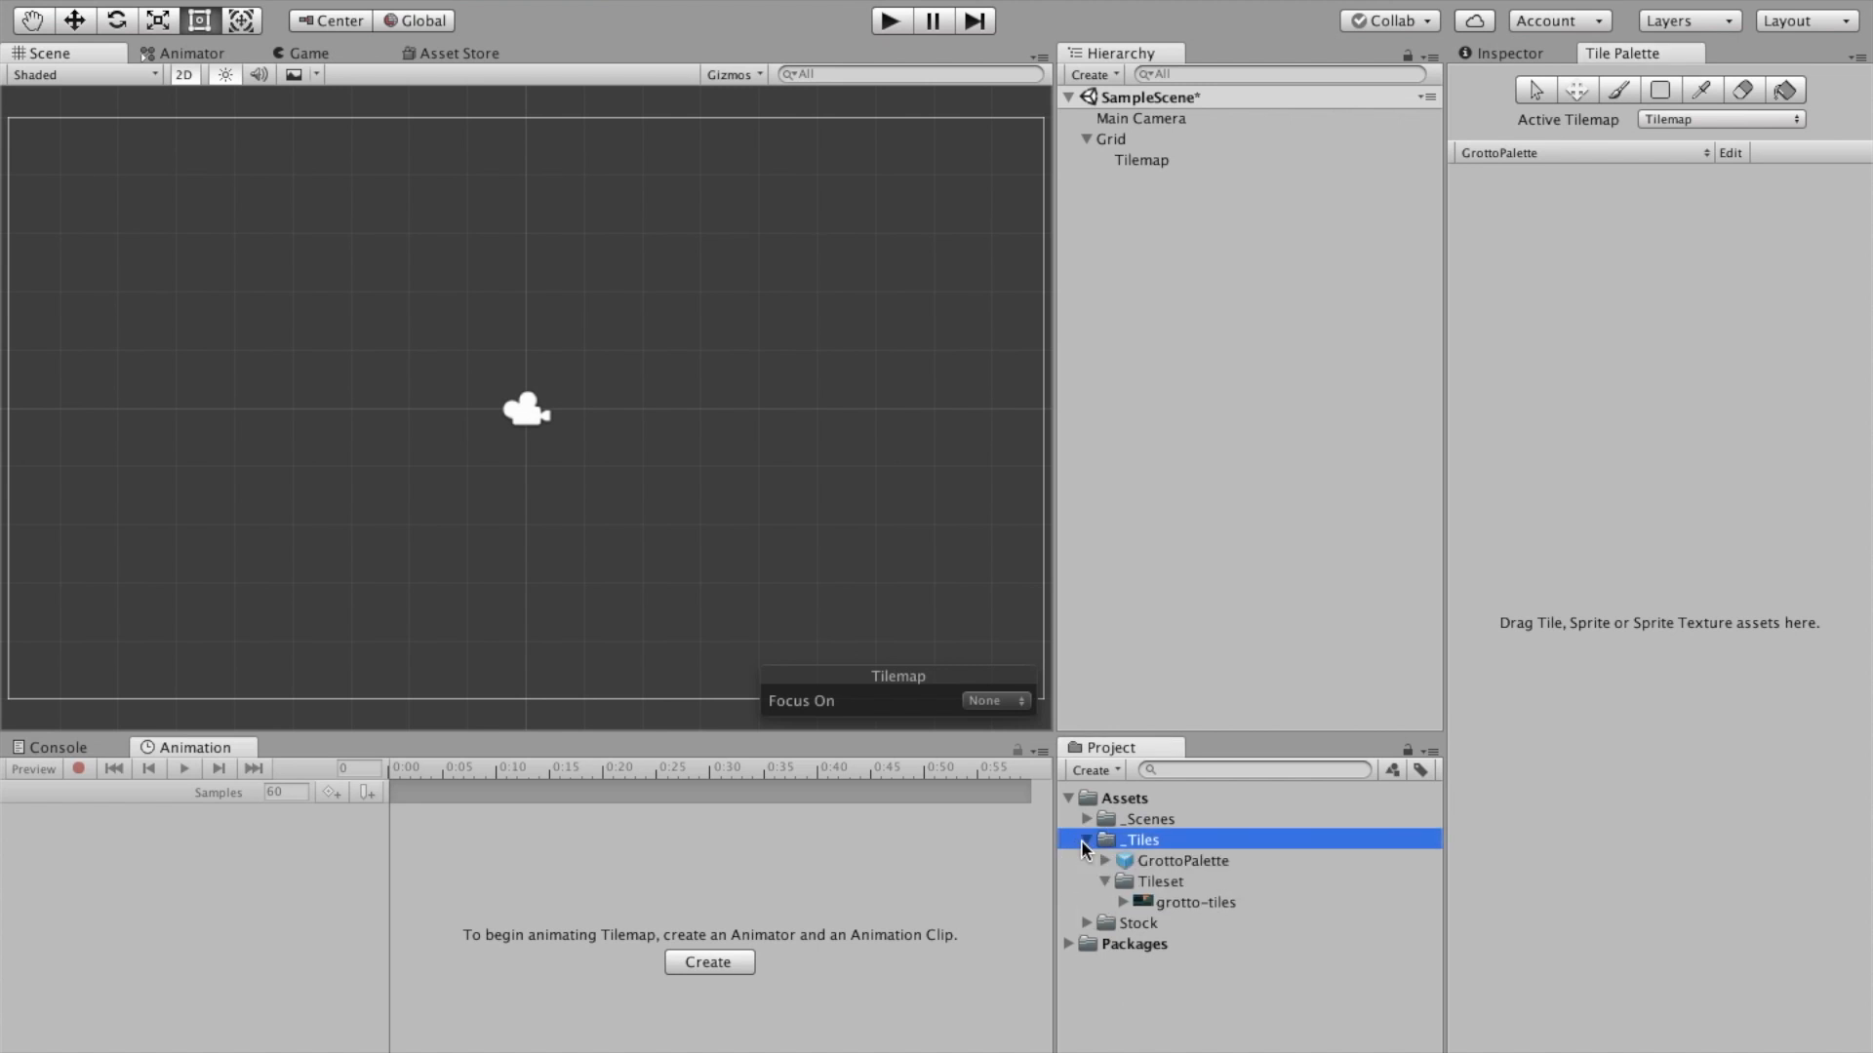
{"action": "left_click", "coordinate": [1148, 864]}
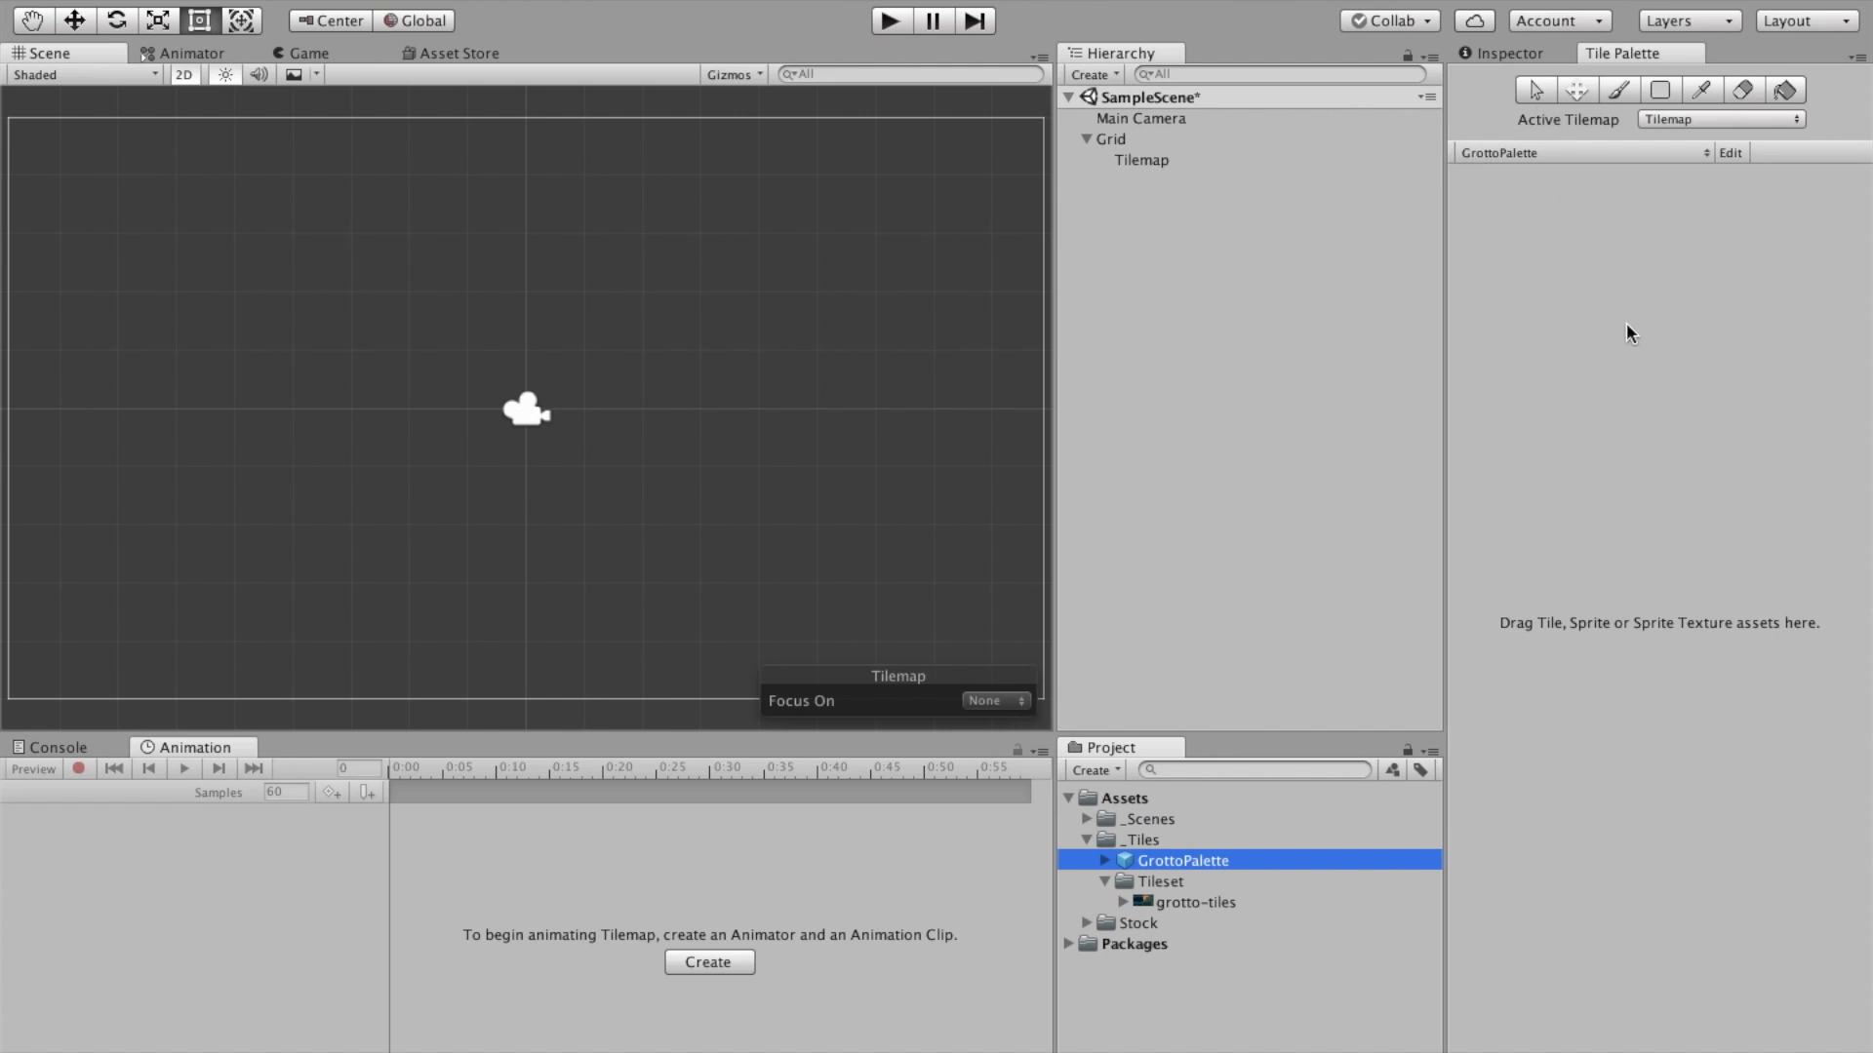
{"action": "left_click", "coordinate": [1122, 902]}
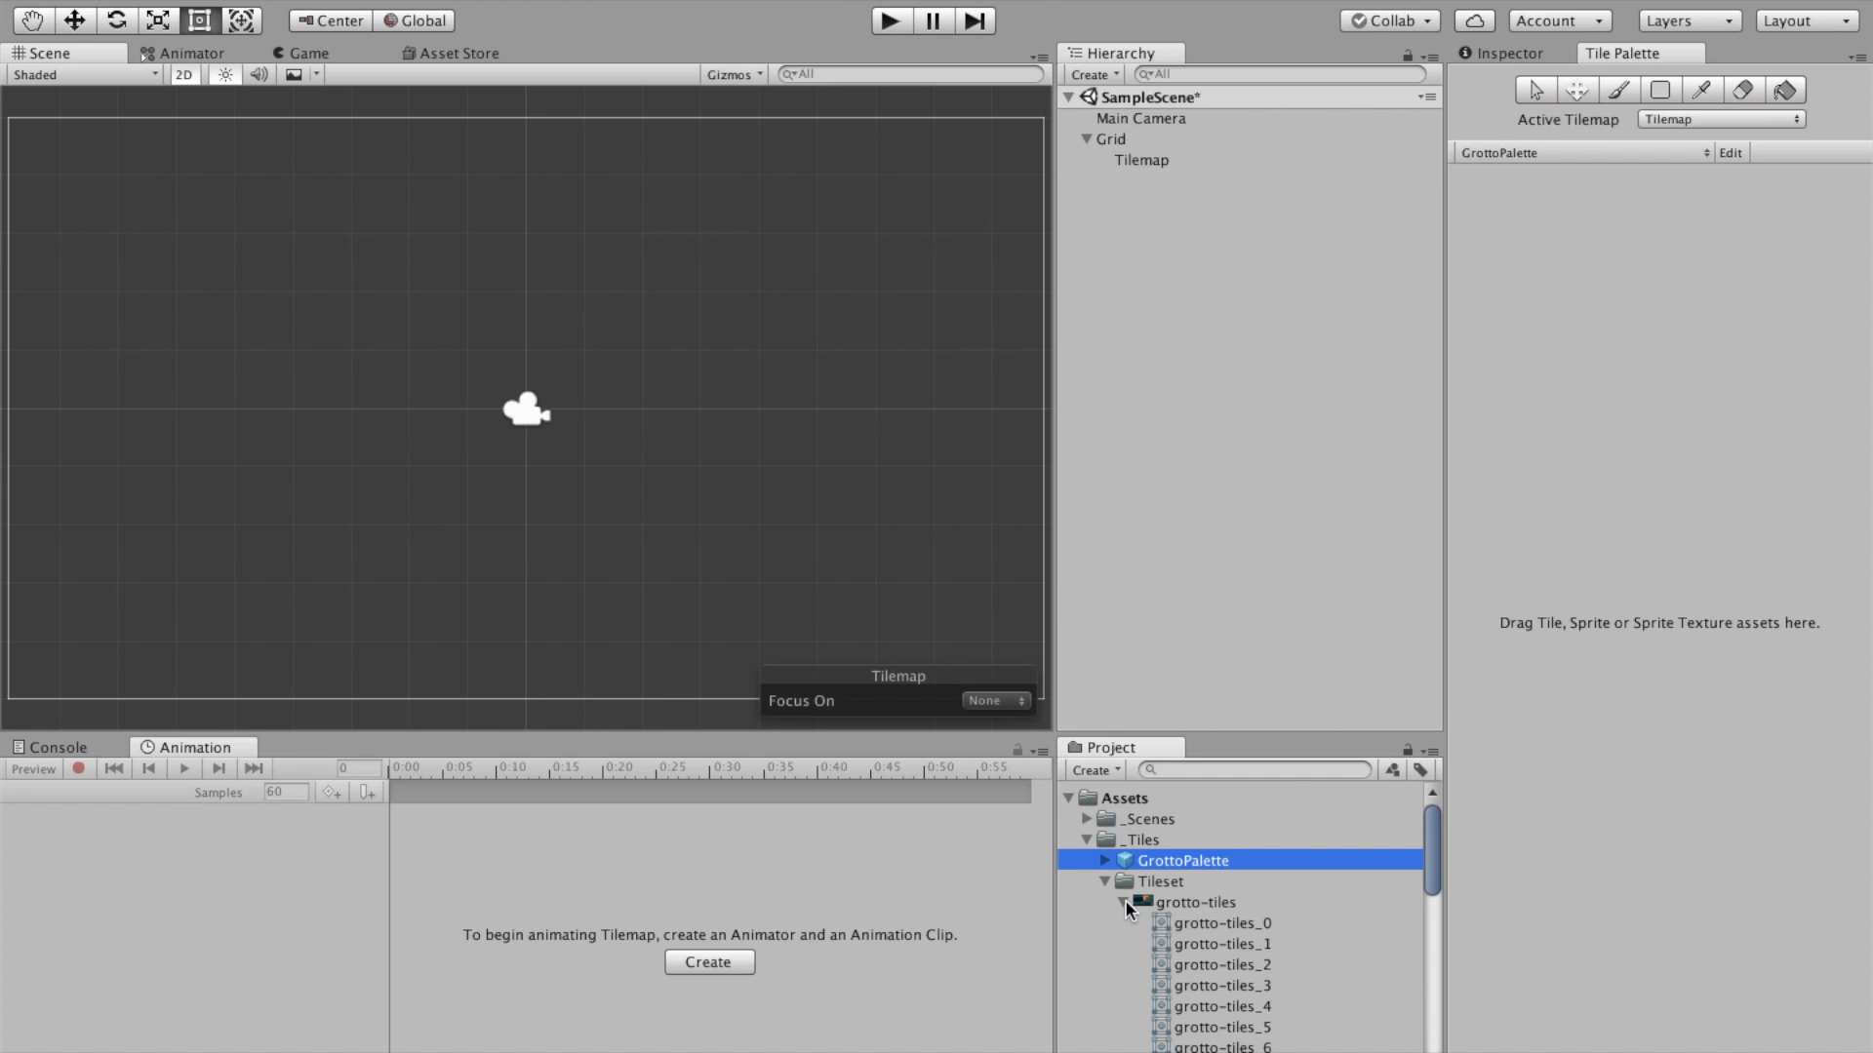
{"action": "left_click", "coordinate": [1123, 903]}
{"action": "left_click_drag", "start_coordinate": [1147, 904], "coordinate": [1563, 435]}
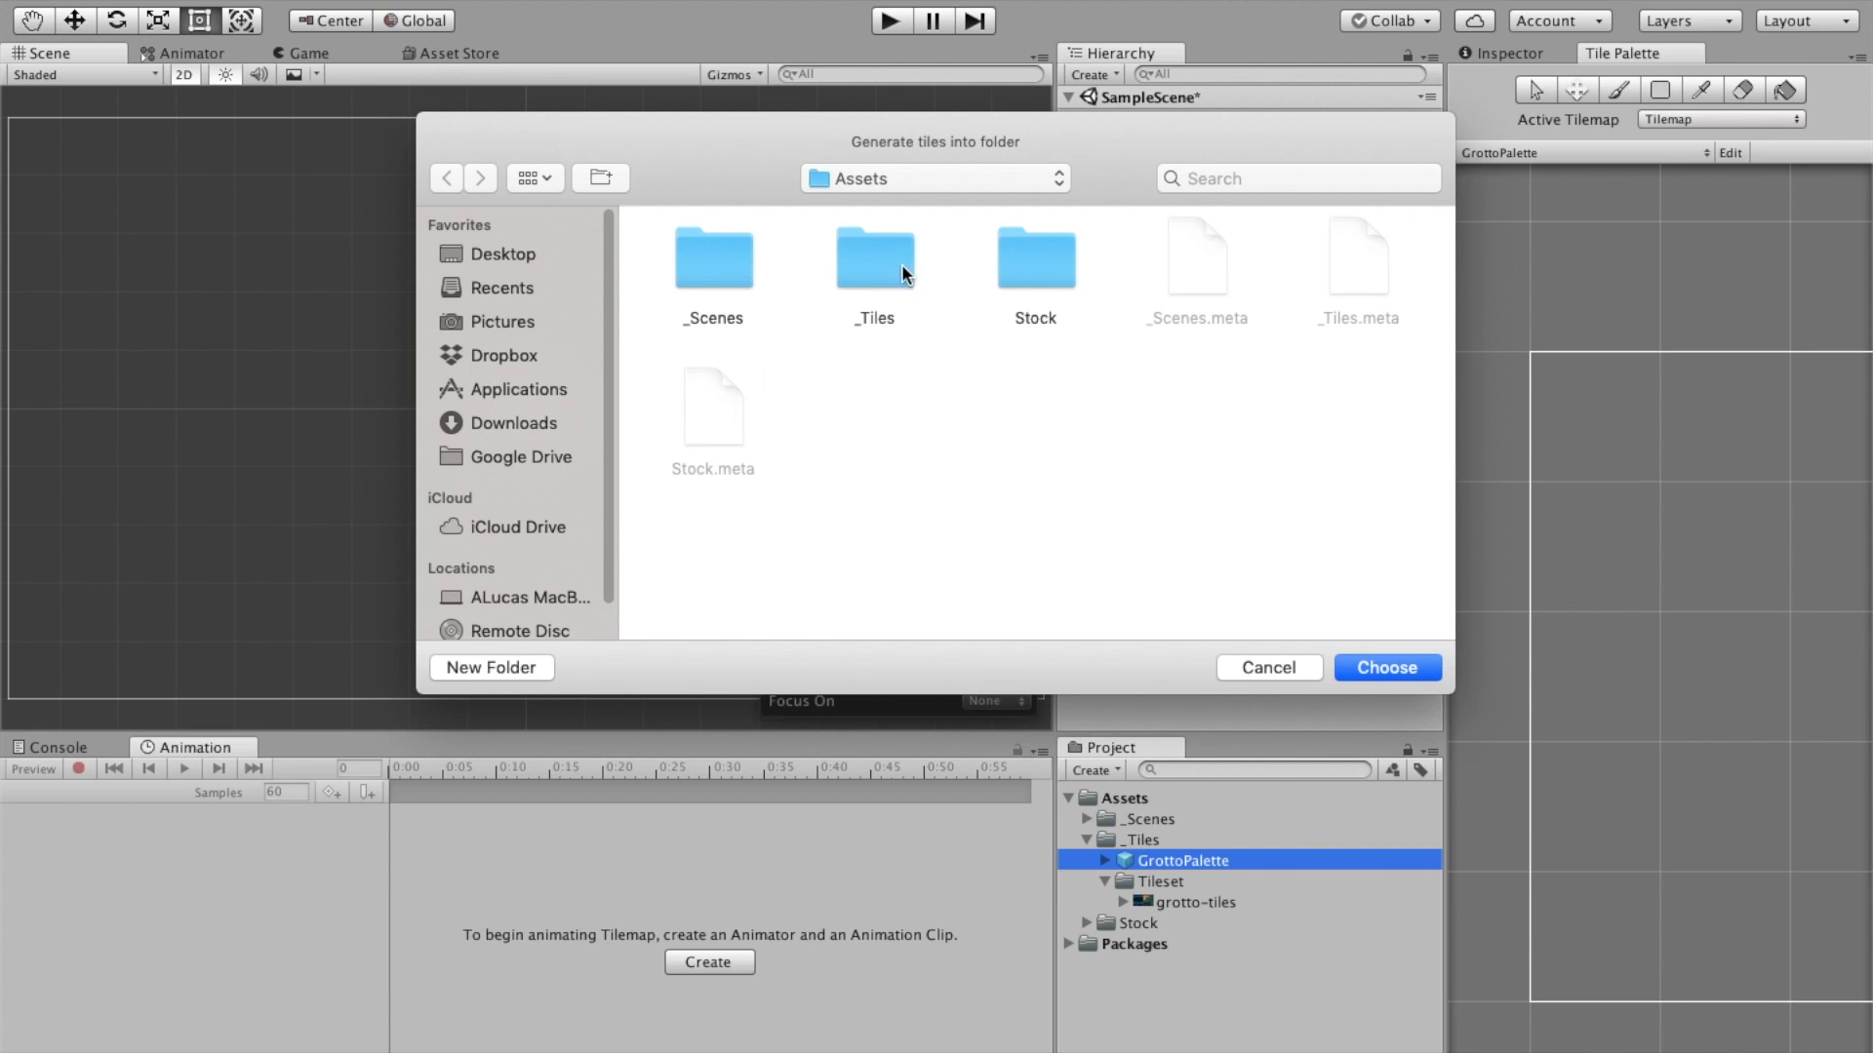
{"action": "double_click", "coordinate": [871, 271]}
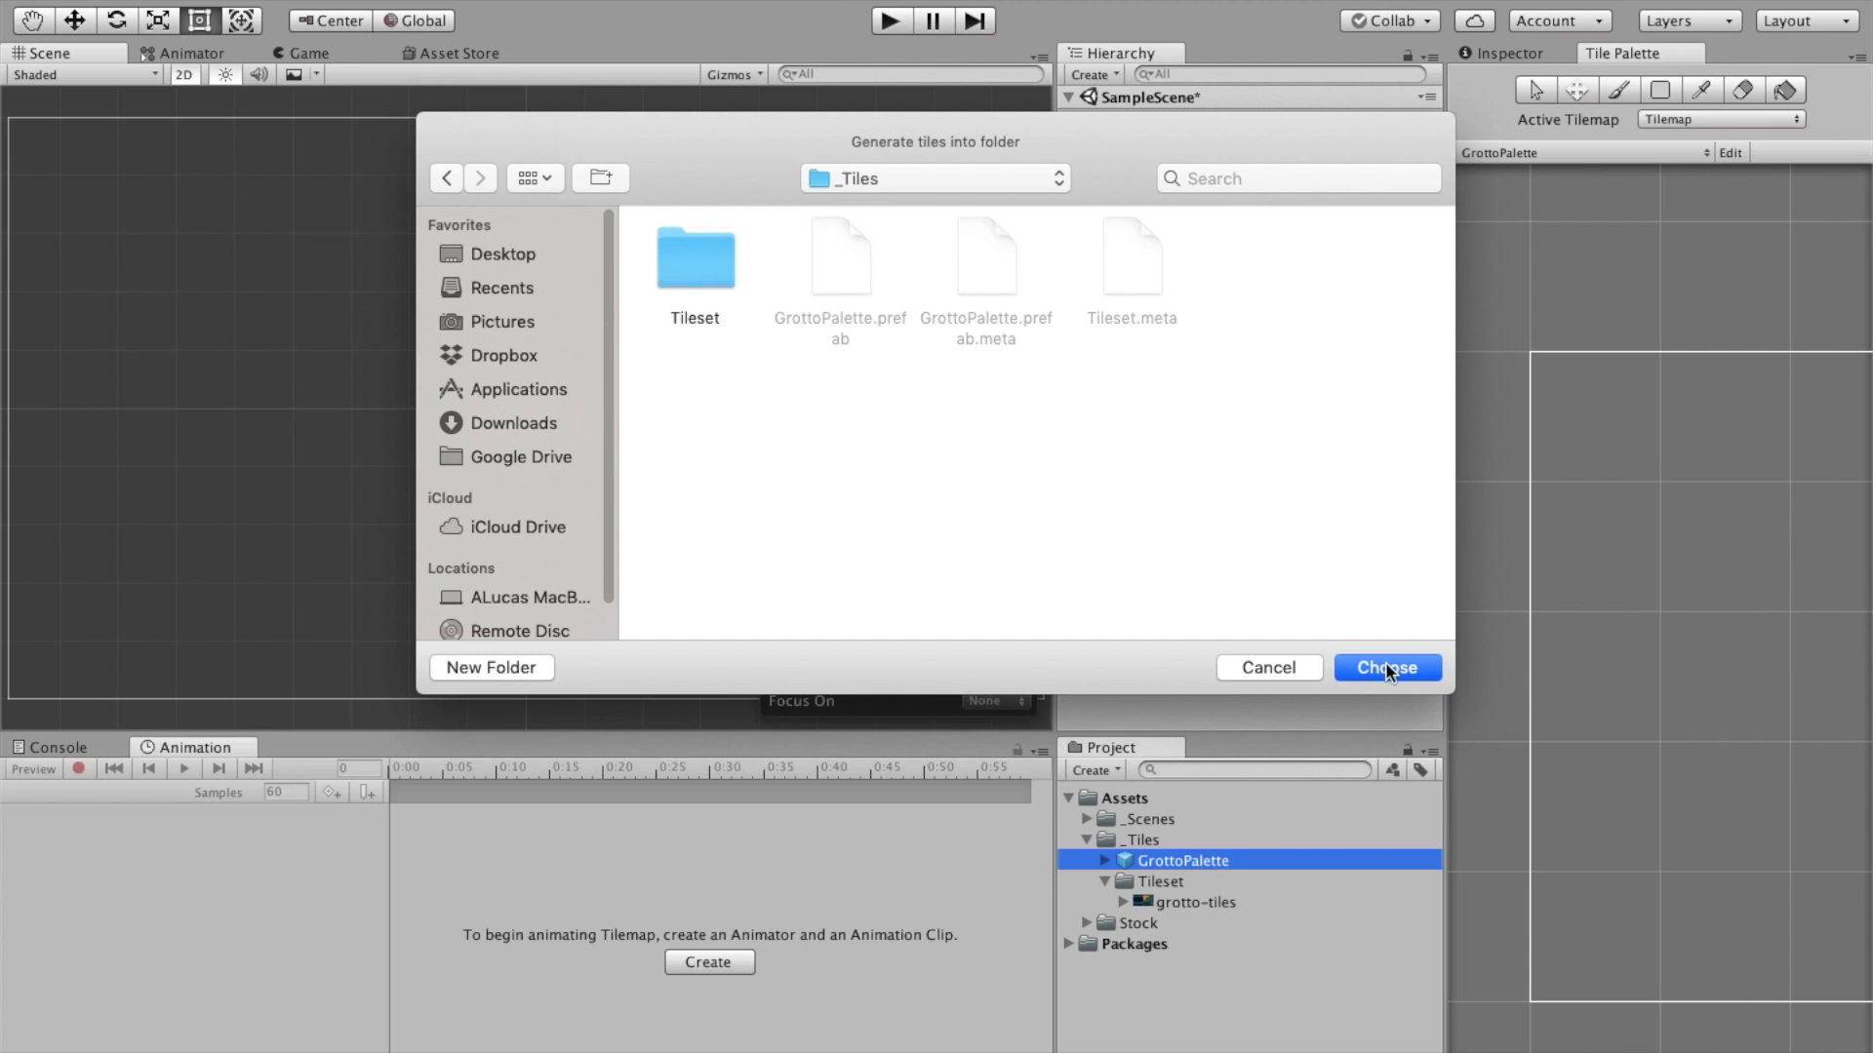
{"action": "double_click", "coordinate": [720, 274]}
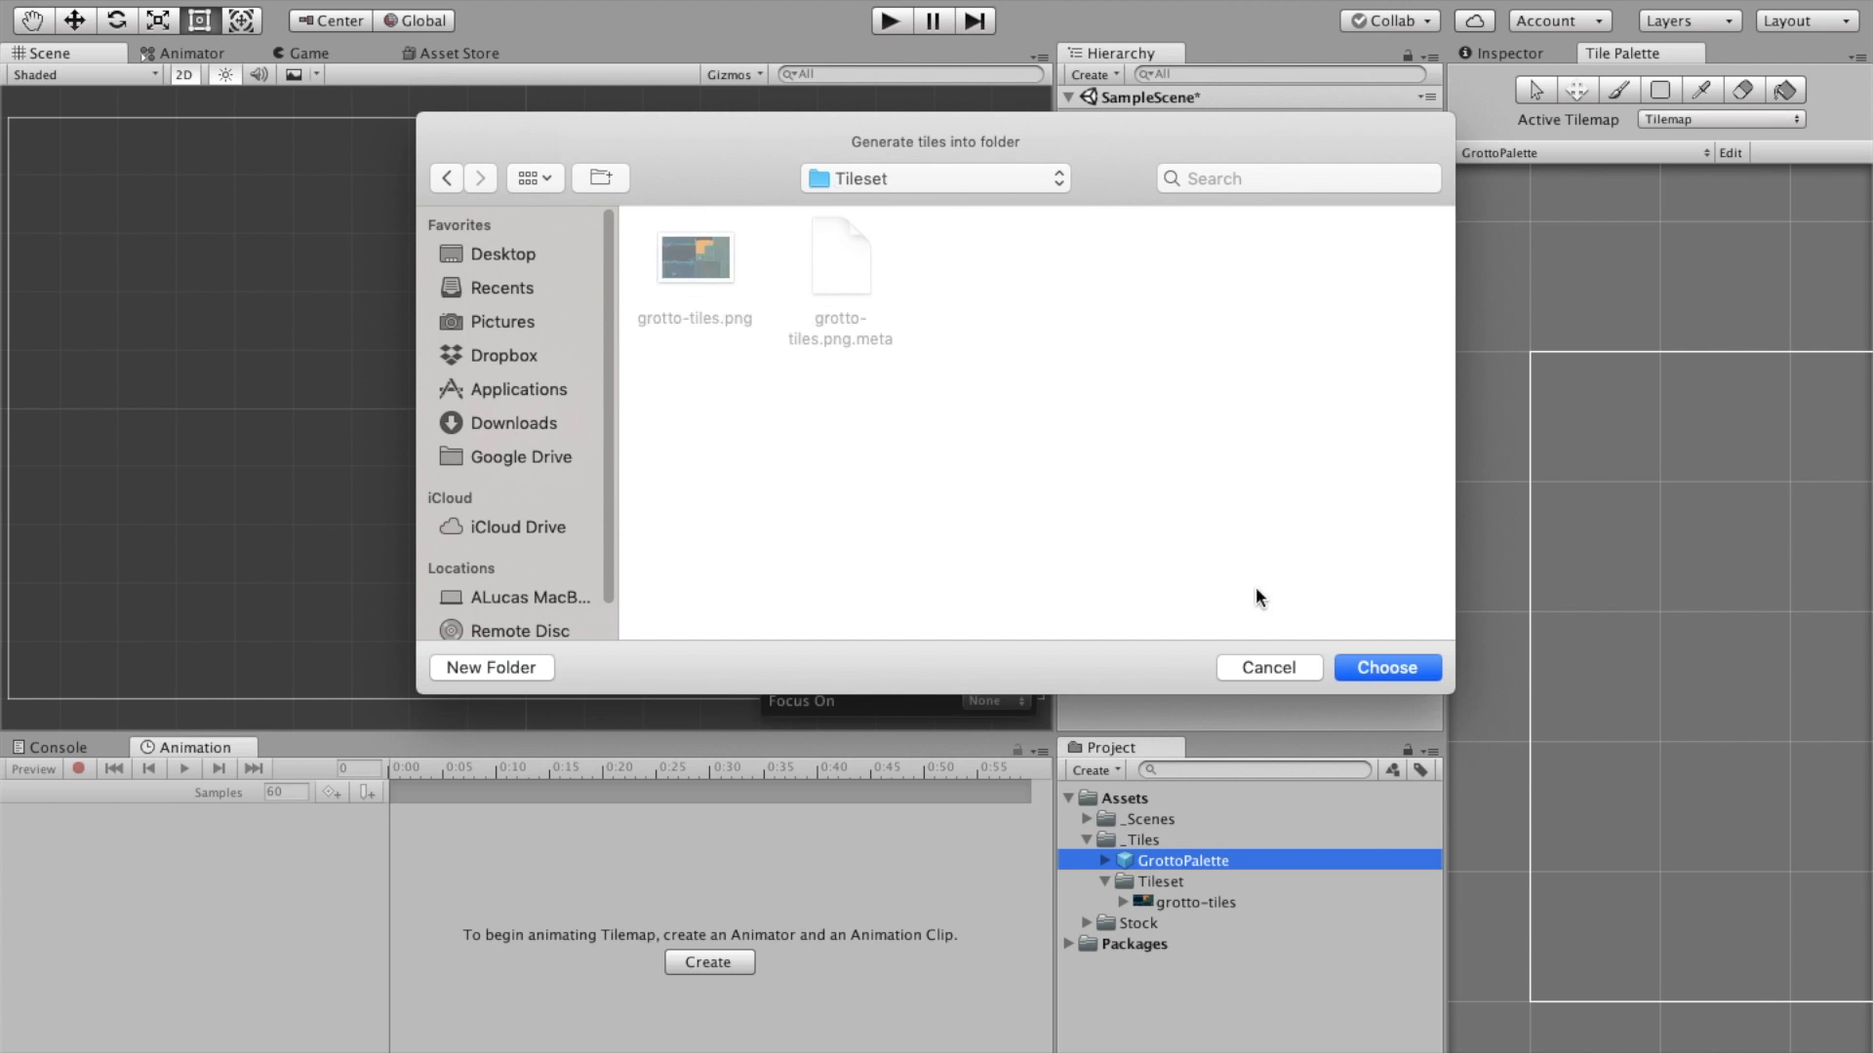
{"action": "left_click", "coordinate": [1410, 663]}
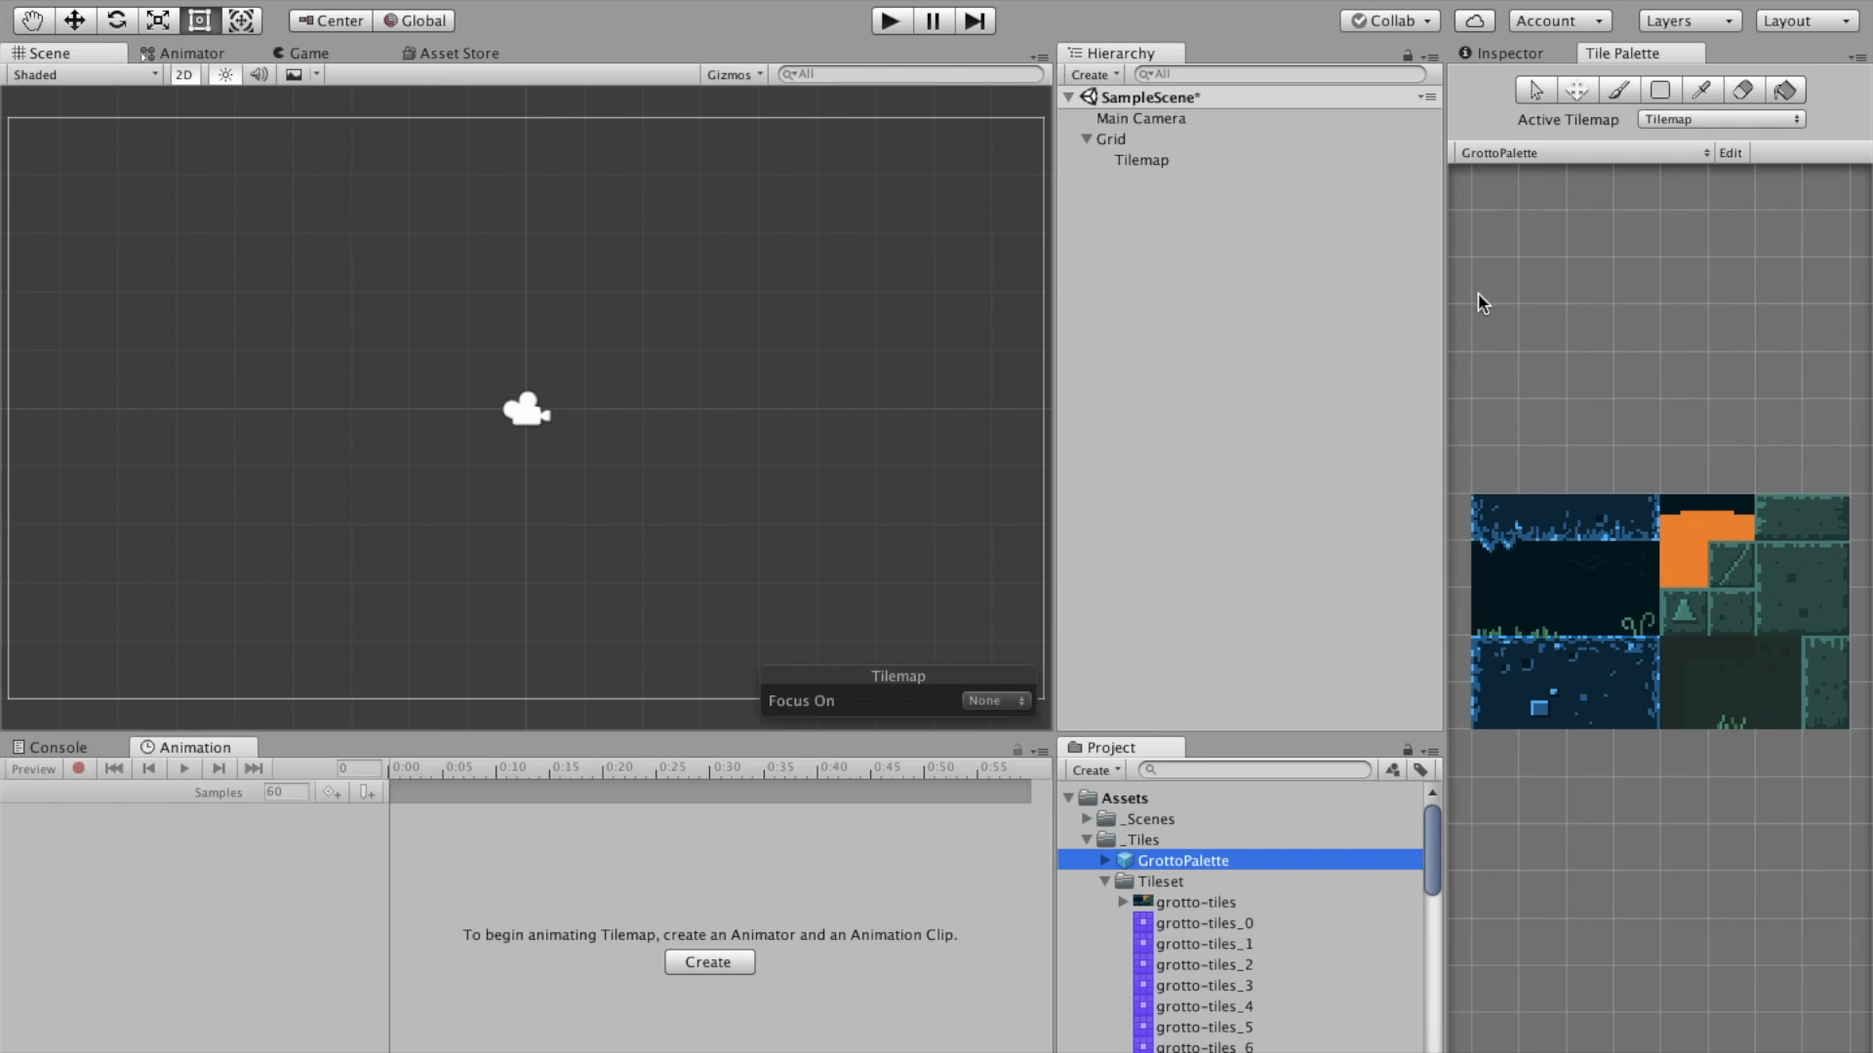
Paint a single blue rock tile from the palette onto the tilemap, just beside the camera
{"action": "left_click", "coordinate": [1589, 706]}
{"action": "left_click", "coordinate": [1495, 660]}
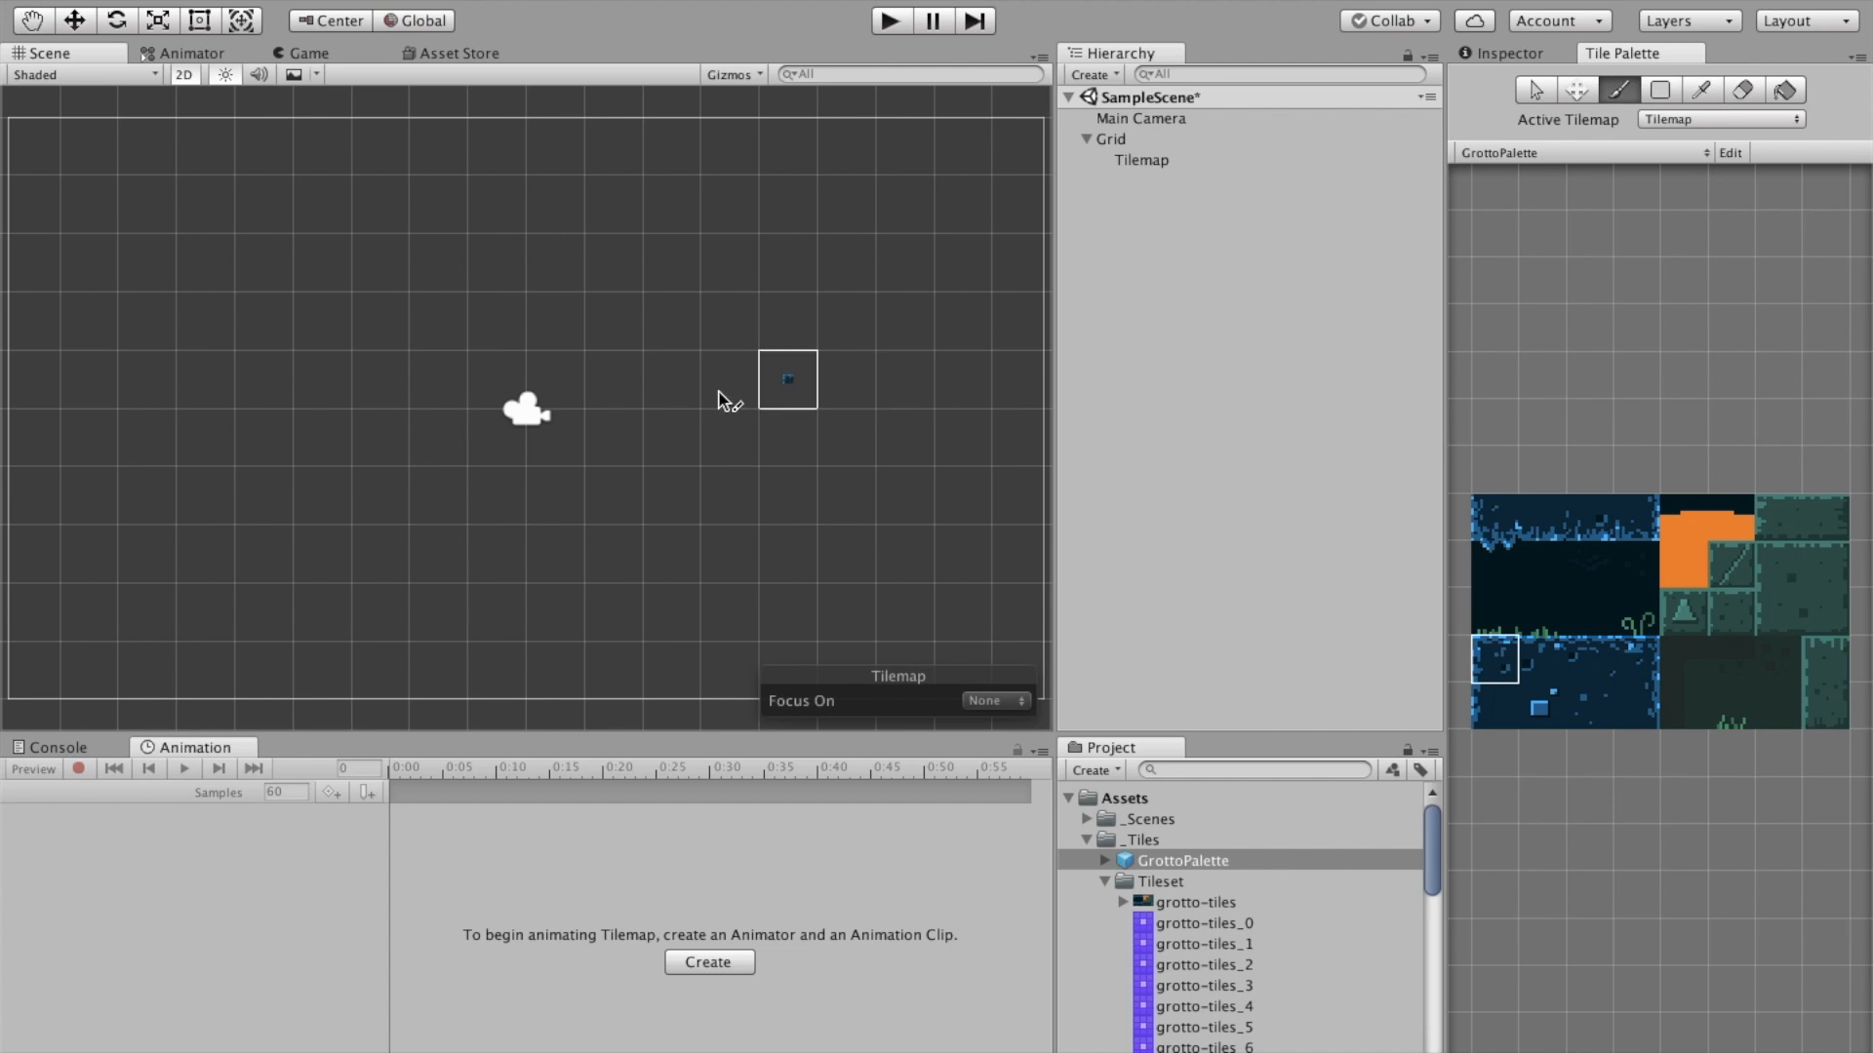
{"action": "left_click", "coordinate": [1546, 653]}
{"action": "left_click", "coordinate": [457, 439]}
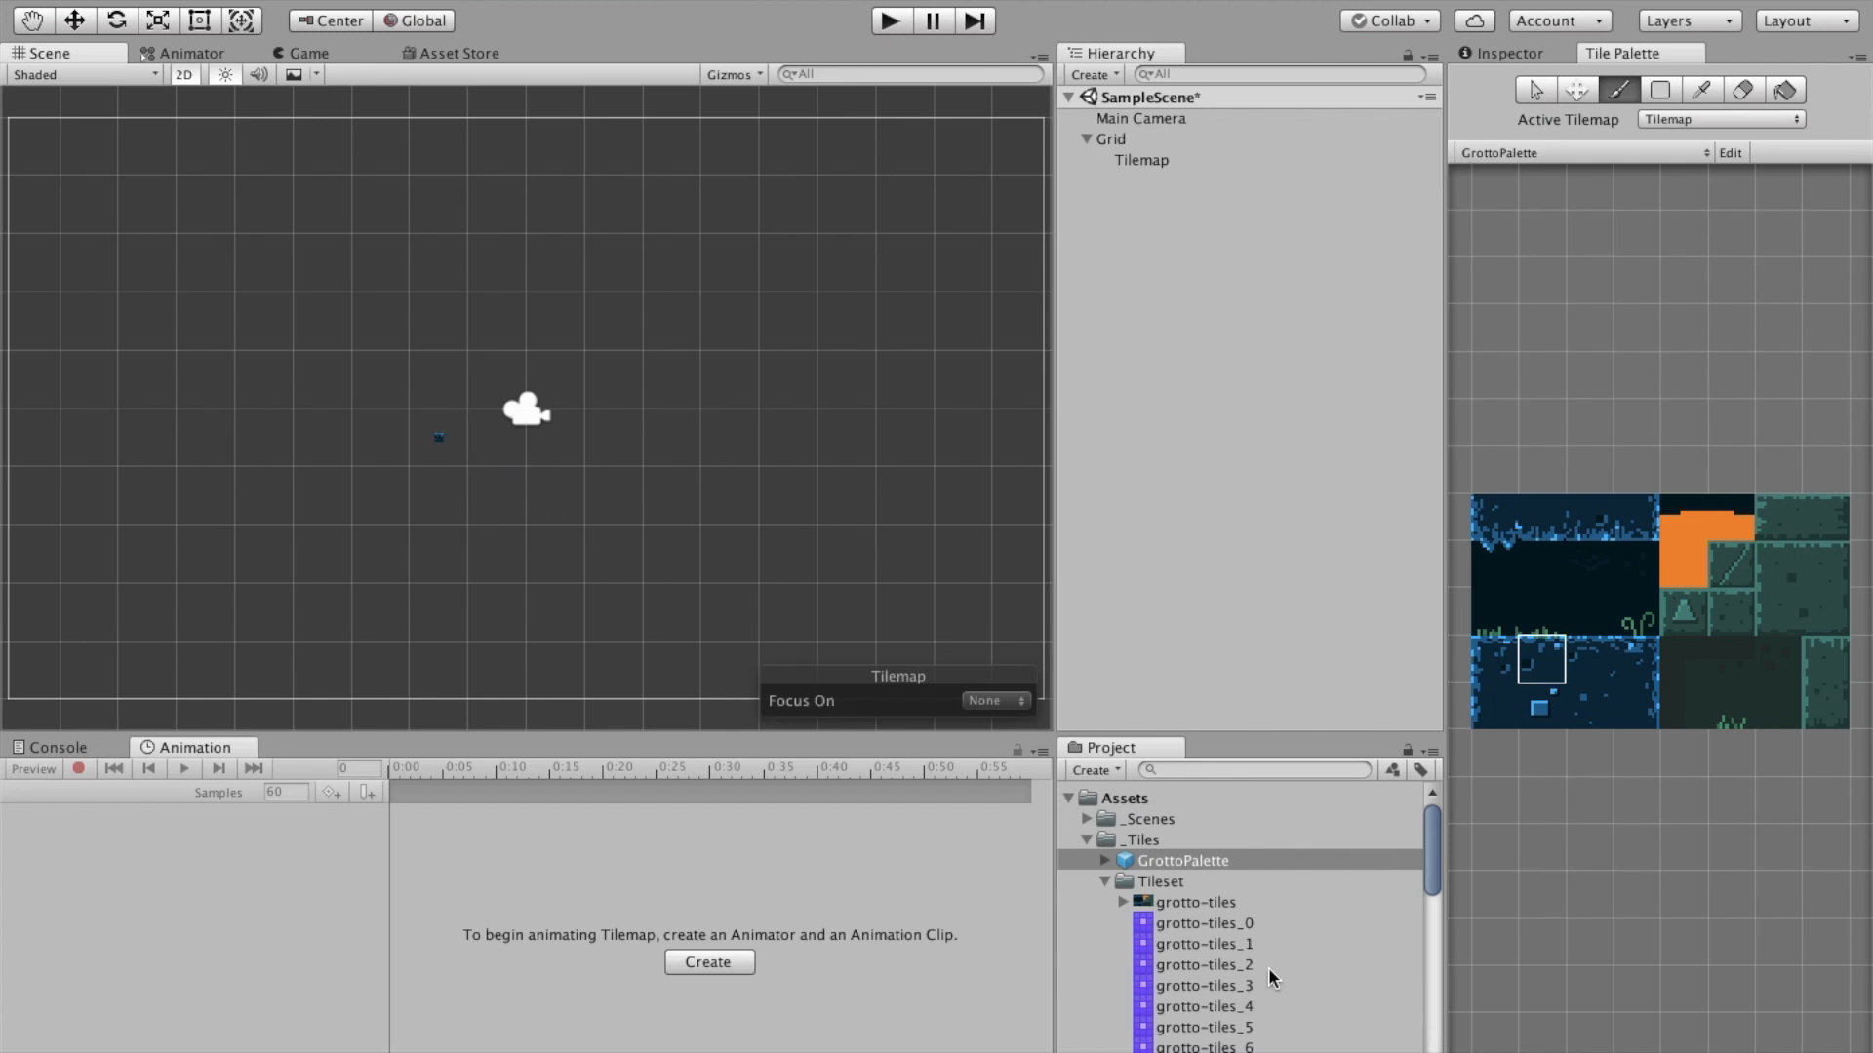
Set the grotto-tiles sheet's Pixels Per Unit to 16 and apply the import settings
{"action": "left_click", "coordinate": [1183, 906]}
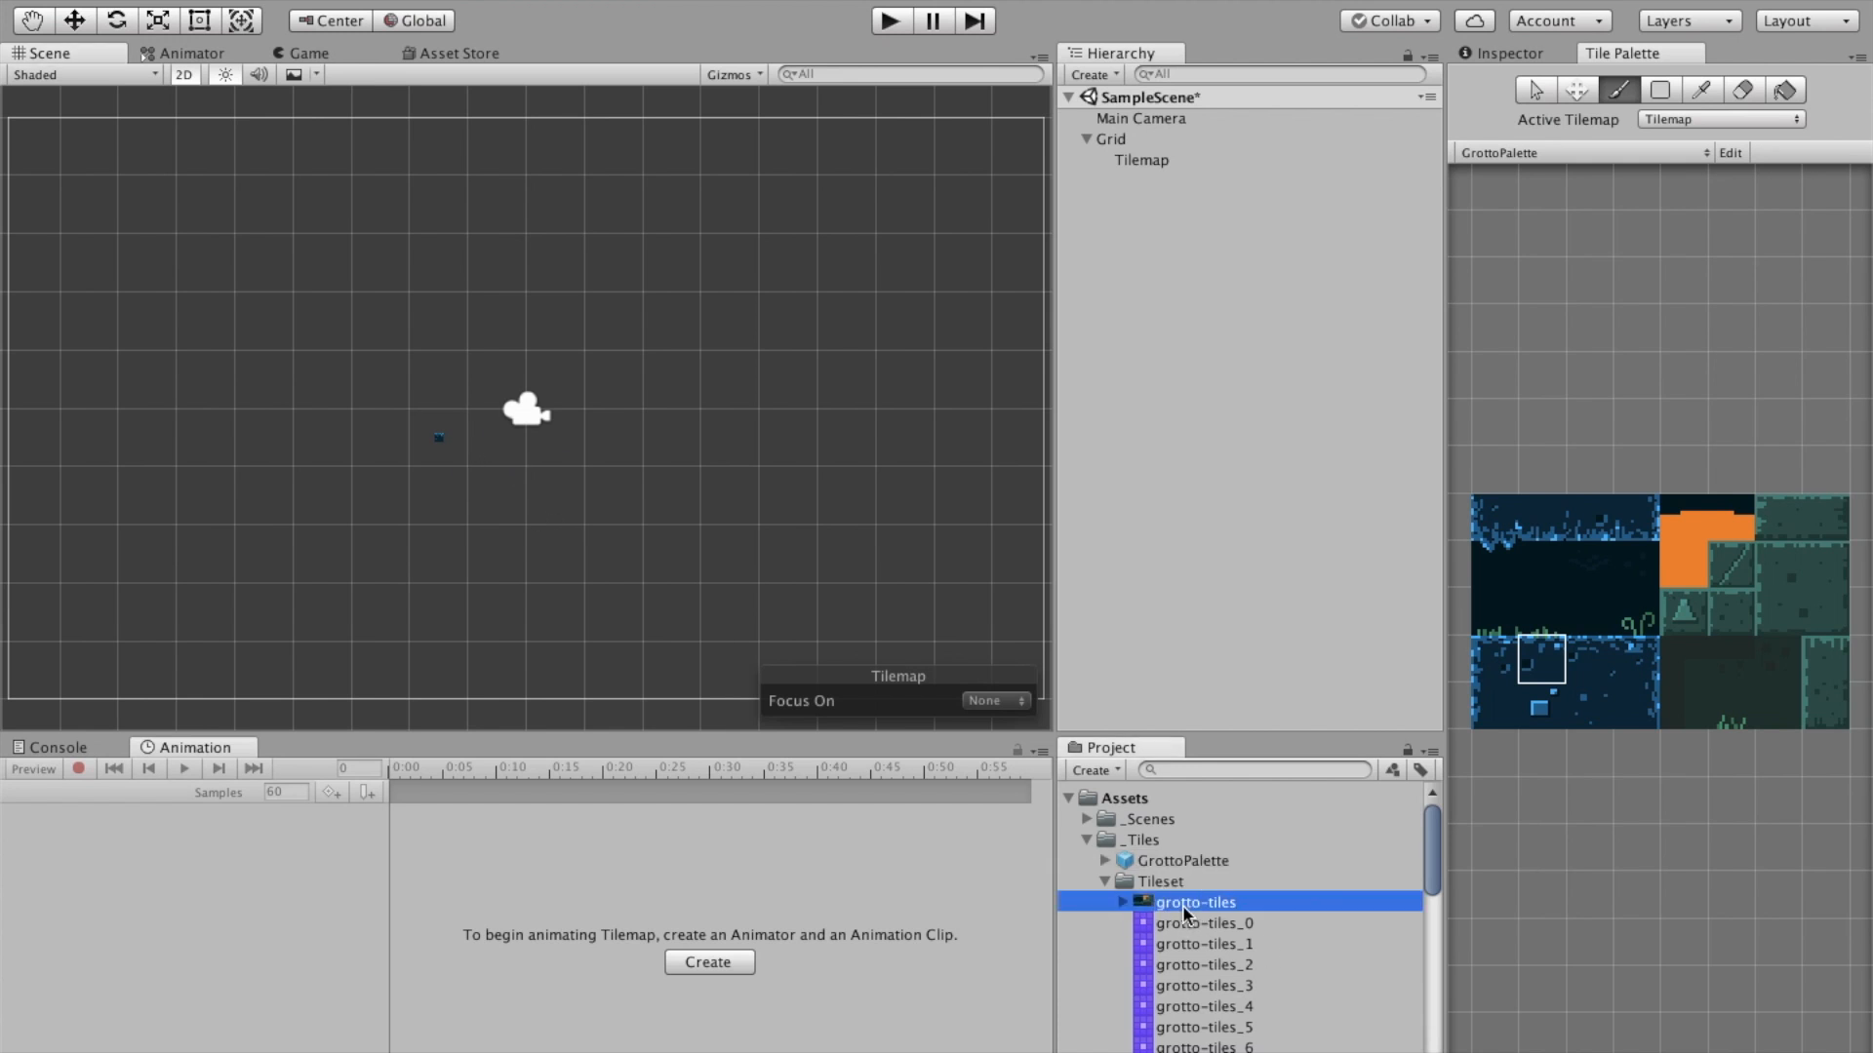
{"action": "scroll", "coordinate": [1161, 914], "scroll_direction": "down", "scroll_amount": 2}
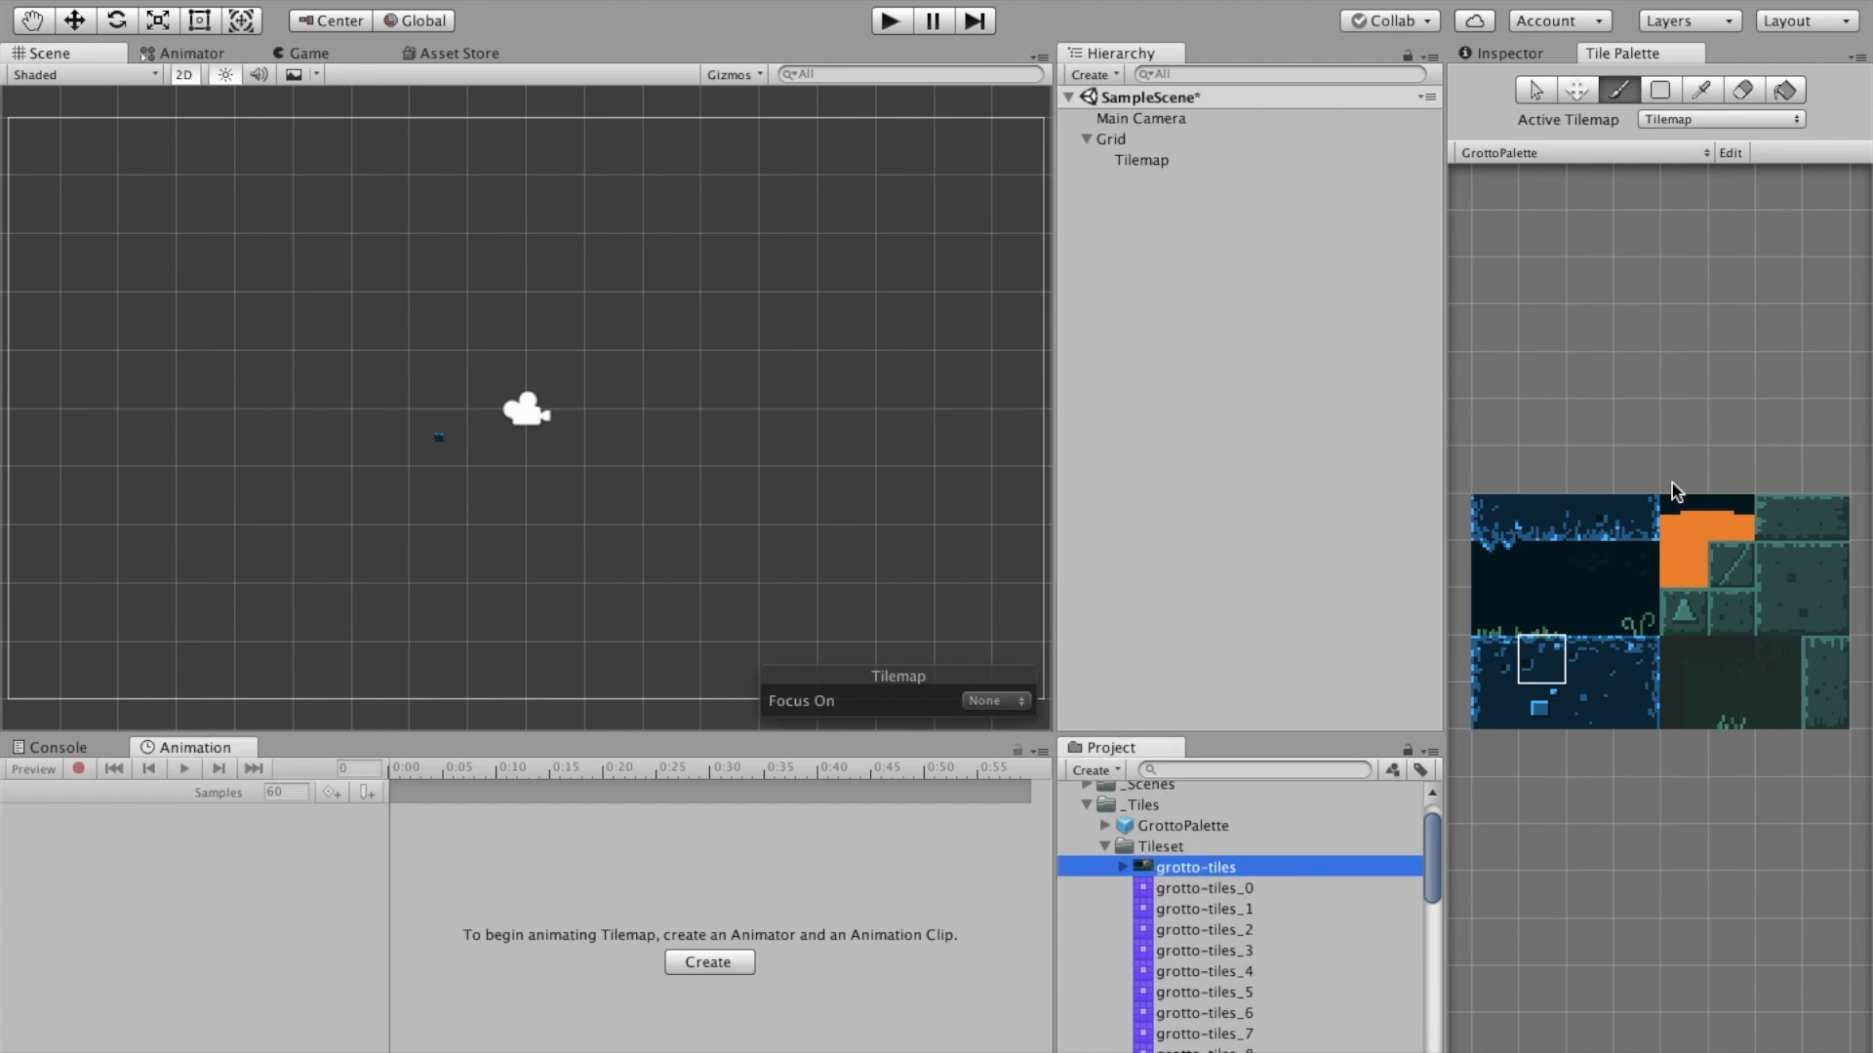
{"action": "left_click", "coordinate": [1499, 56]}
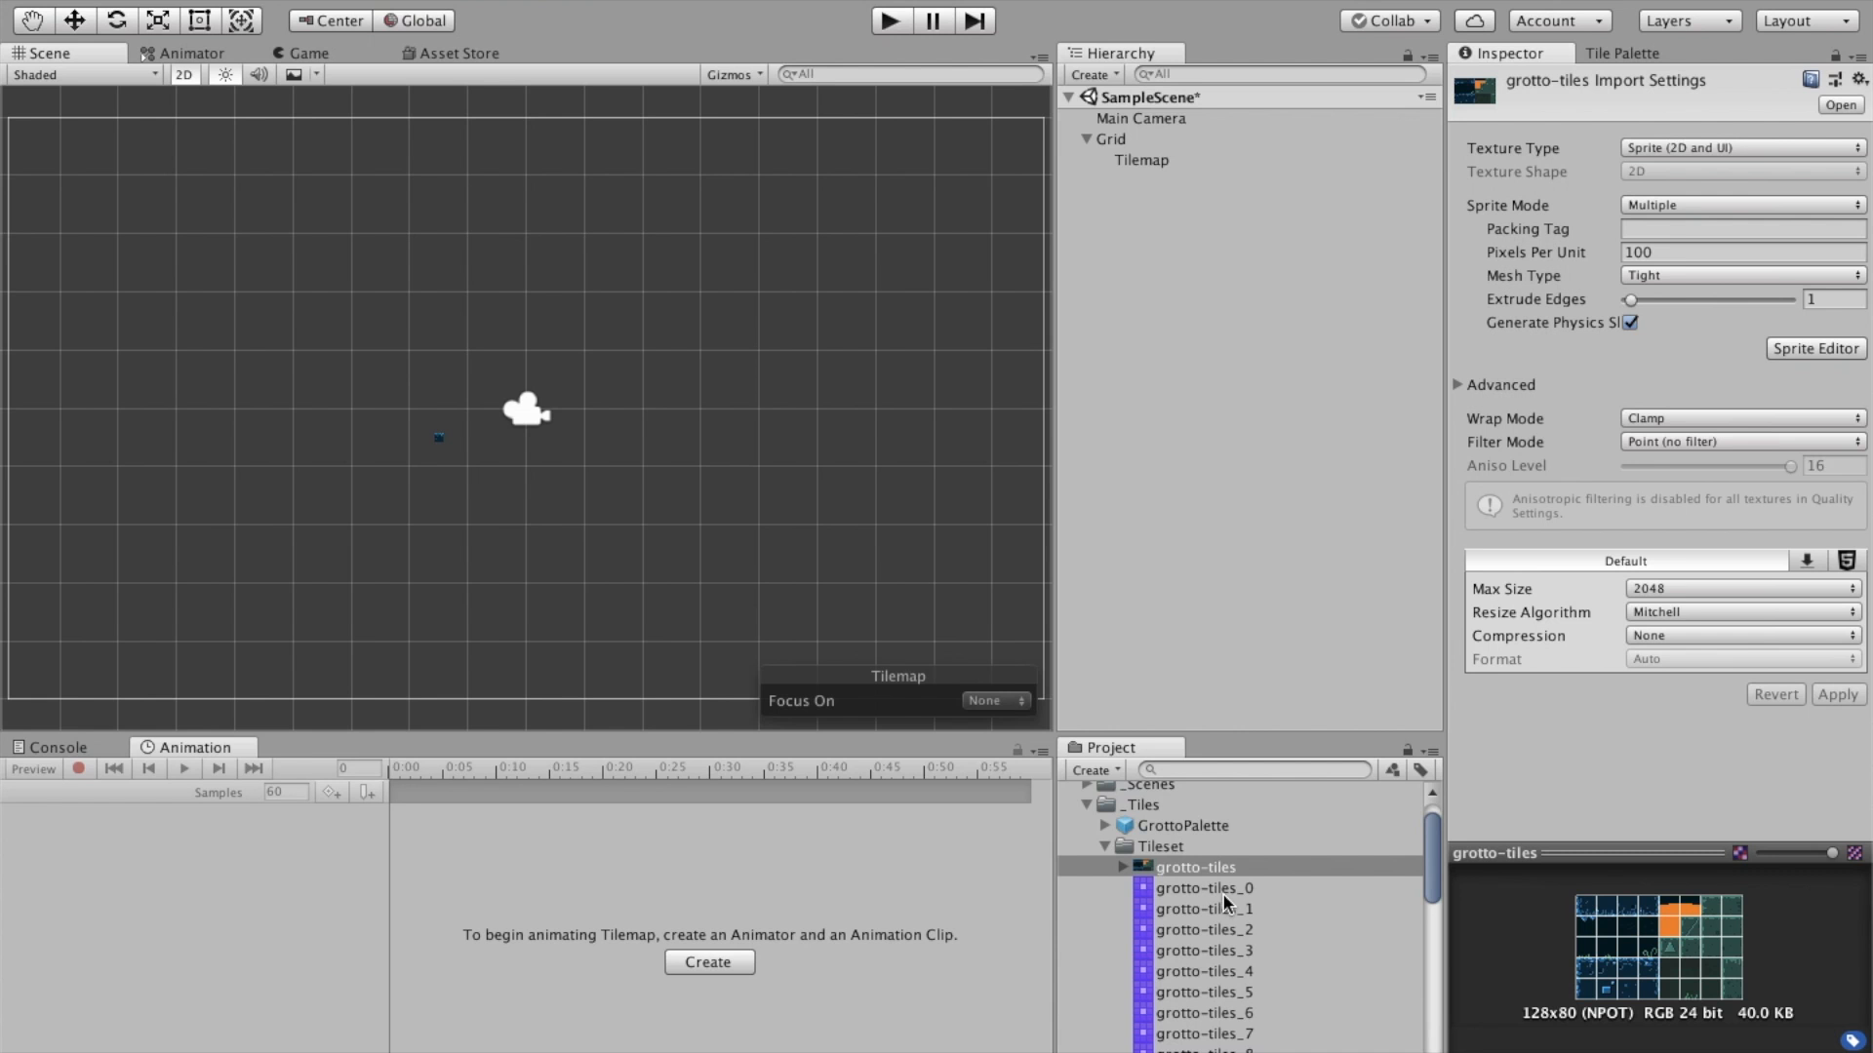
{"action": "left_click", "coordinate": [1701, 251]}
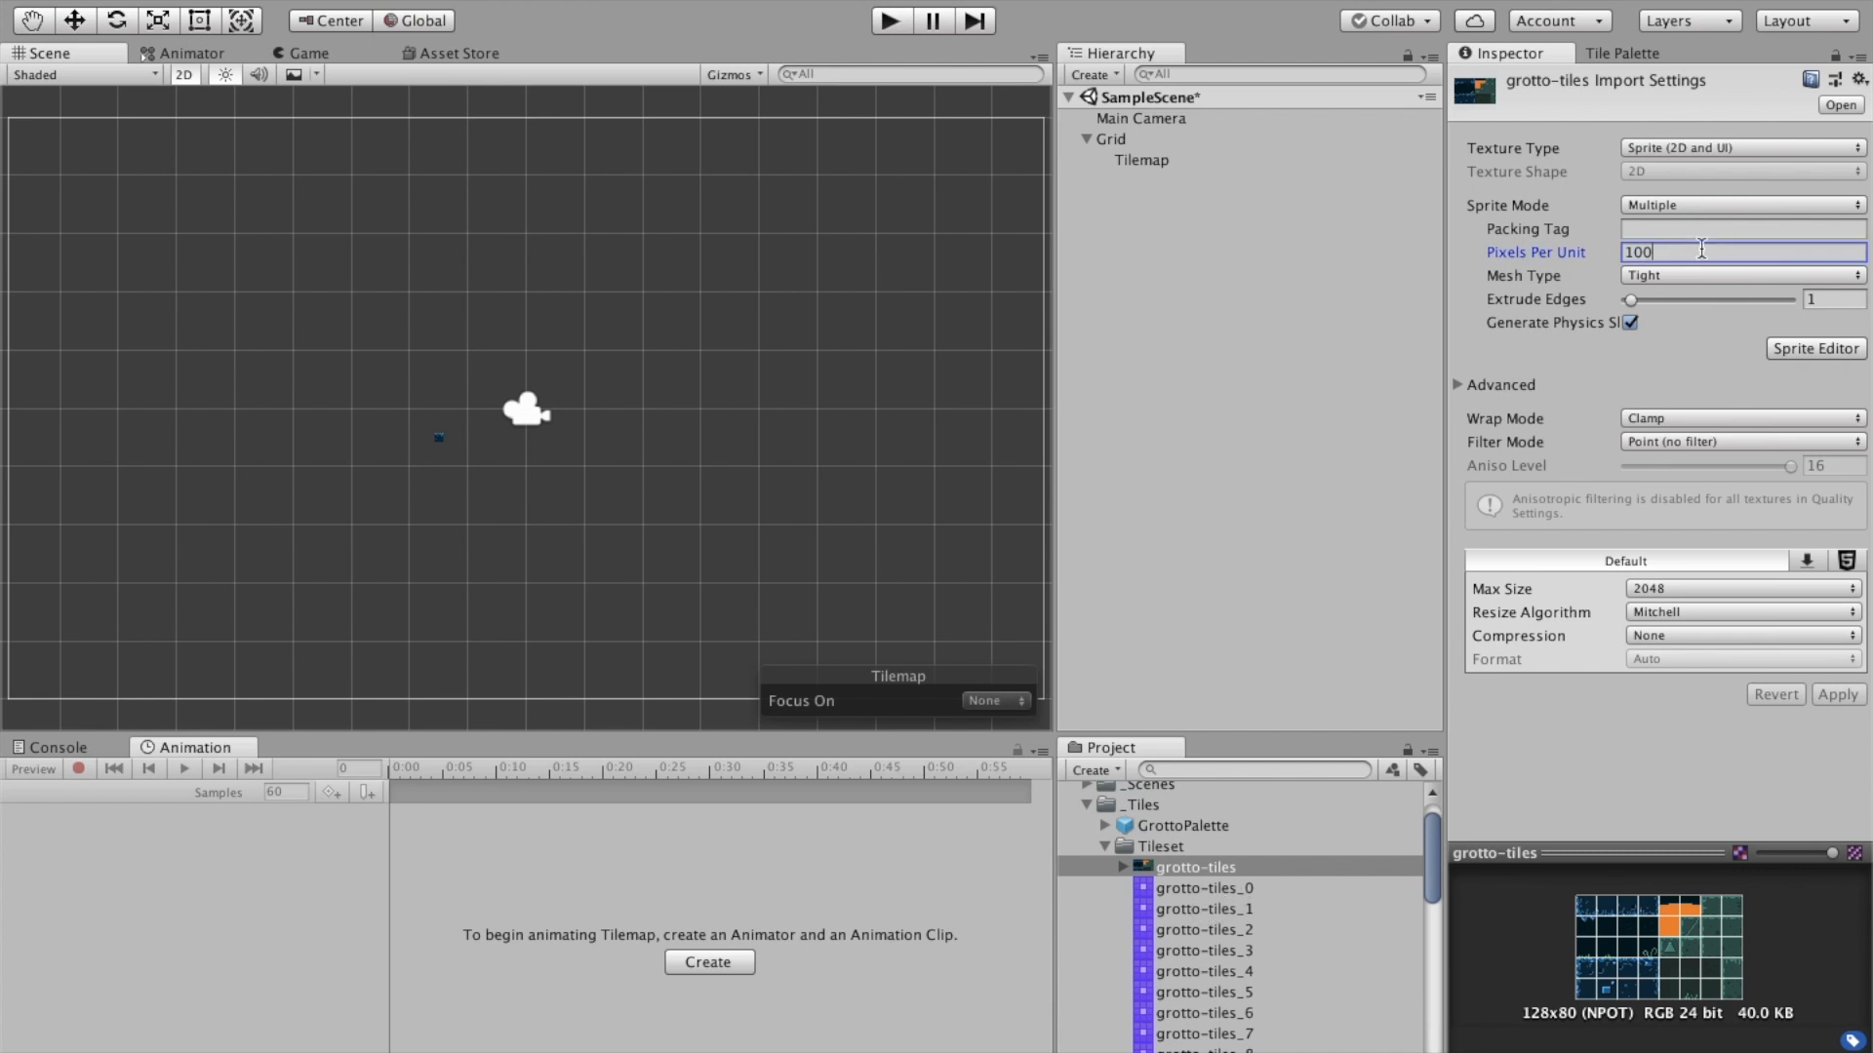
{"action": "type", "text": "16"}
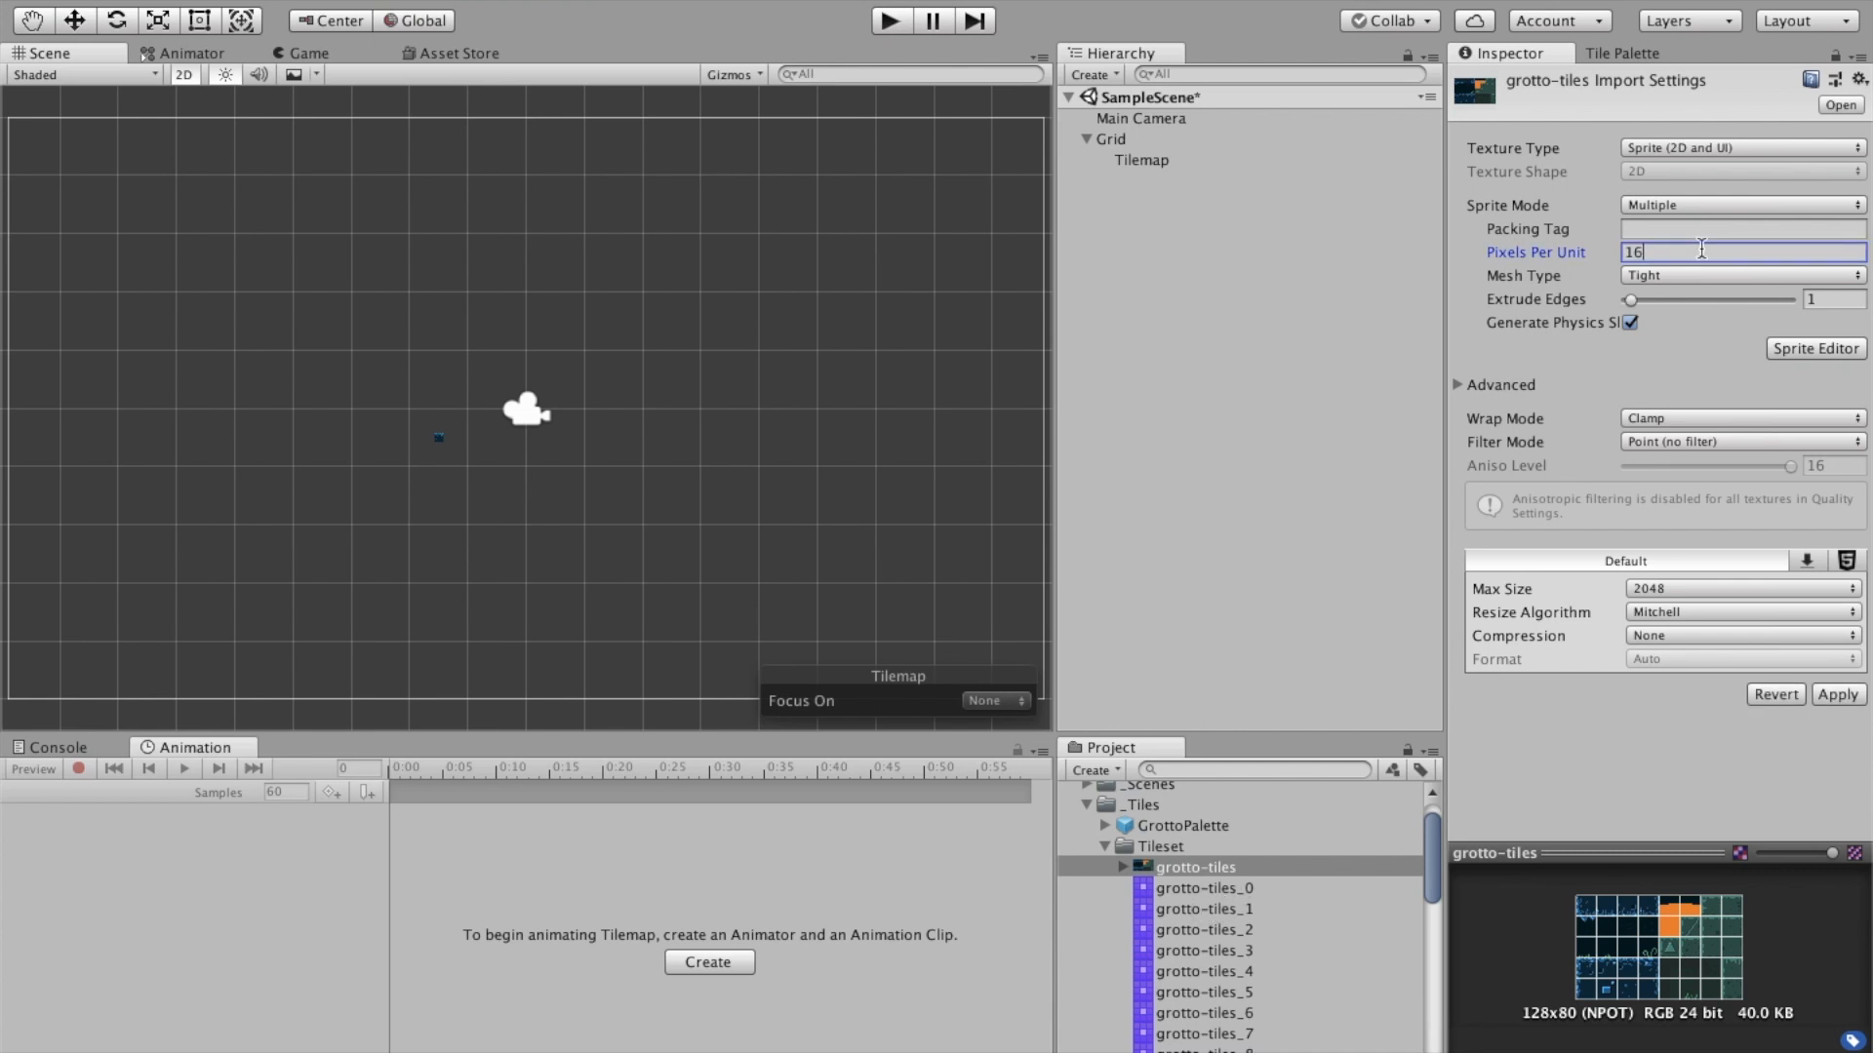
{"action": "left_click", "coordinate": [1838, 695]}
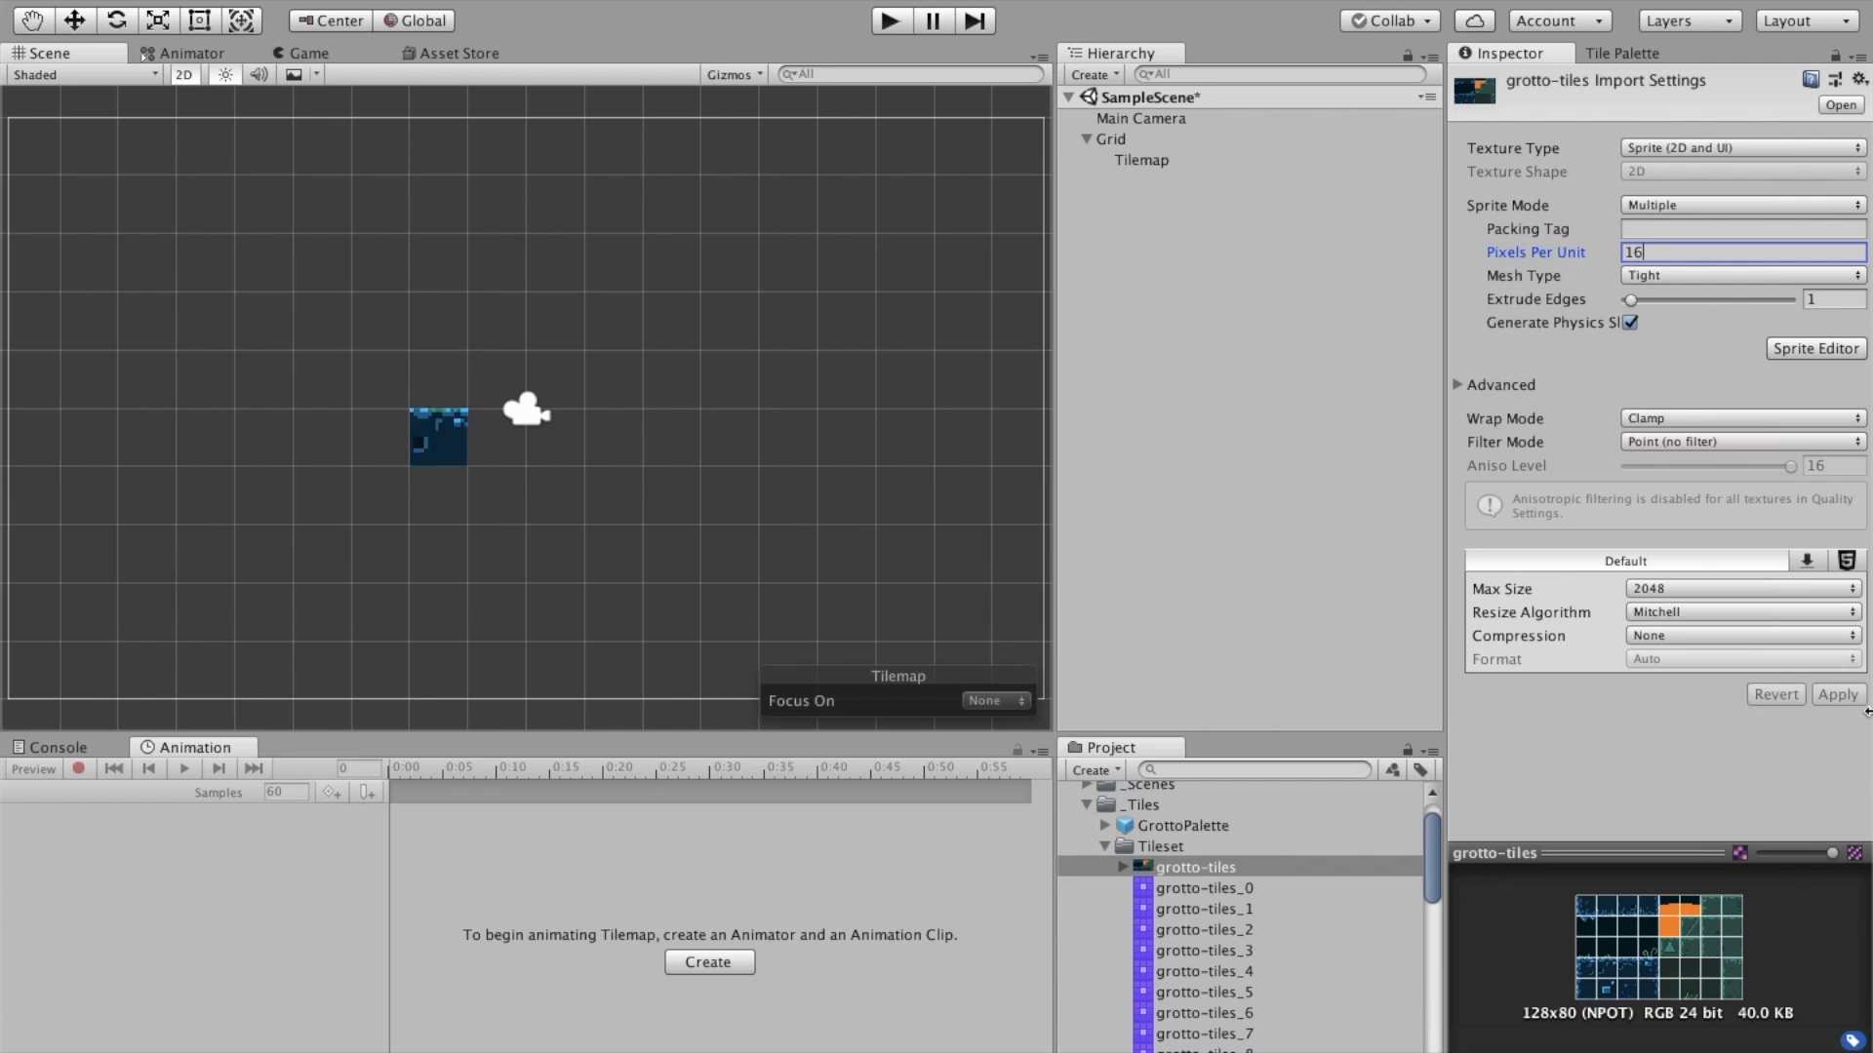
Examine several individual sprites of the grotto-tiles sheet to check their pixel dimensions
{"action": "left_click", "coordinate": [1187, 884]}
{"action": "left_click", "coordinate": [1196, 866]}
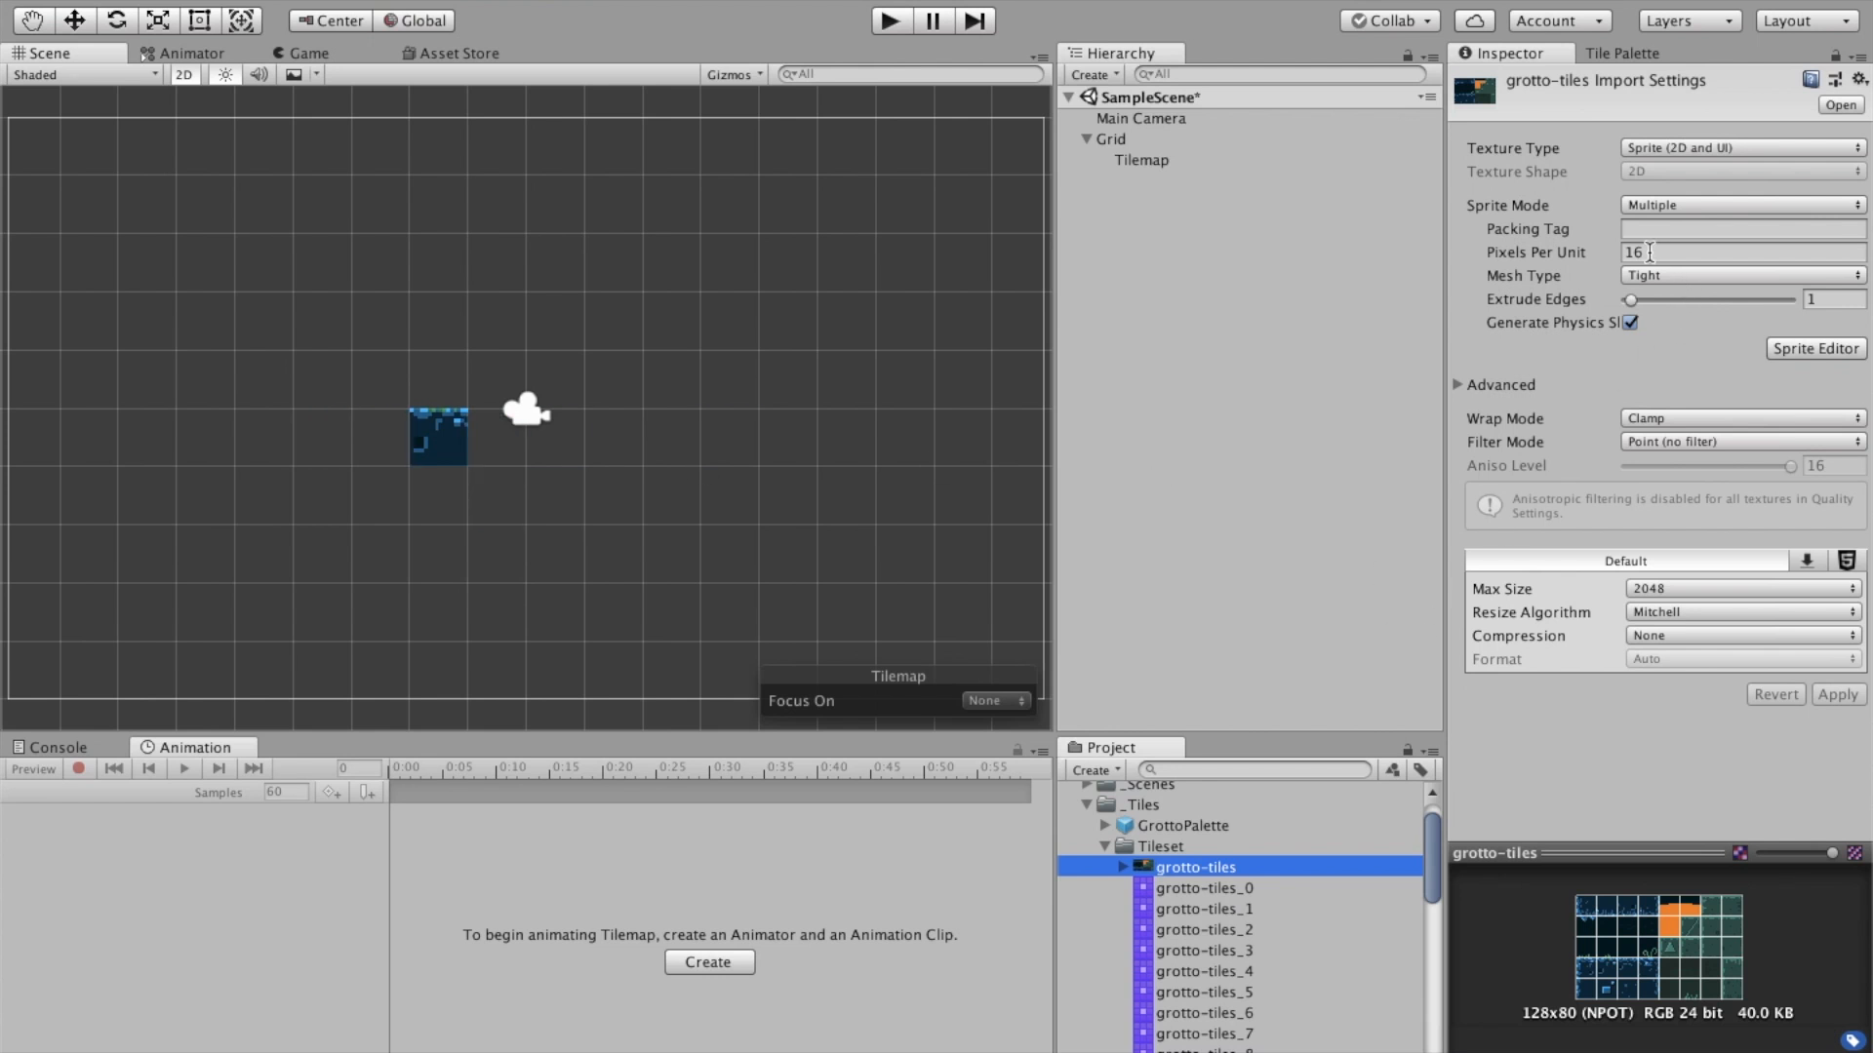
{"action": "left_click", "coordinate": [1182, 887]}
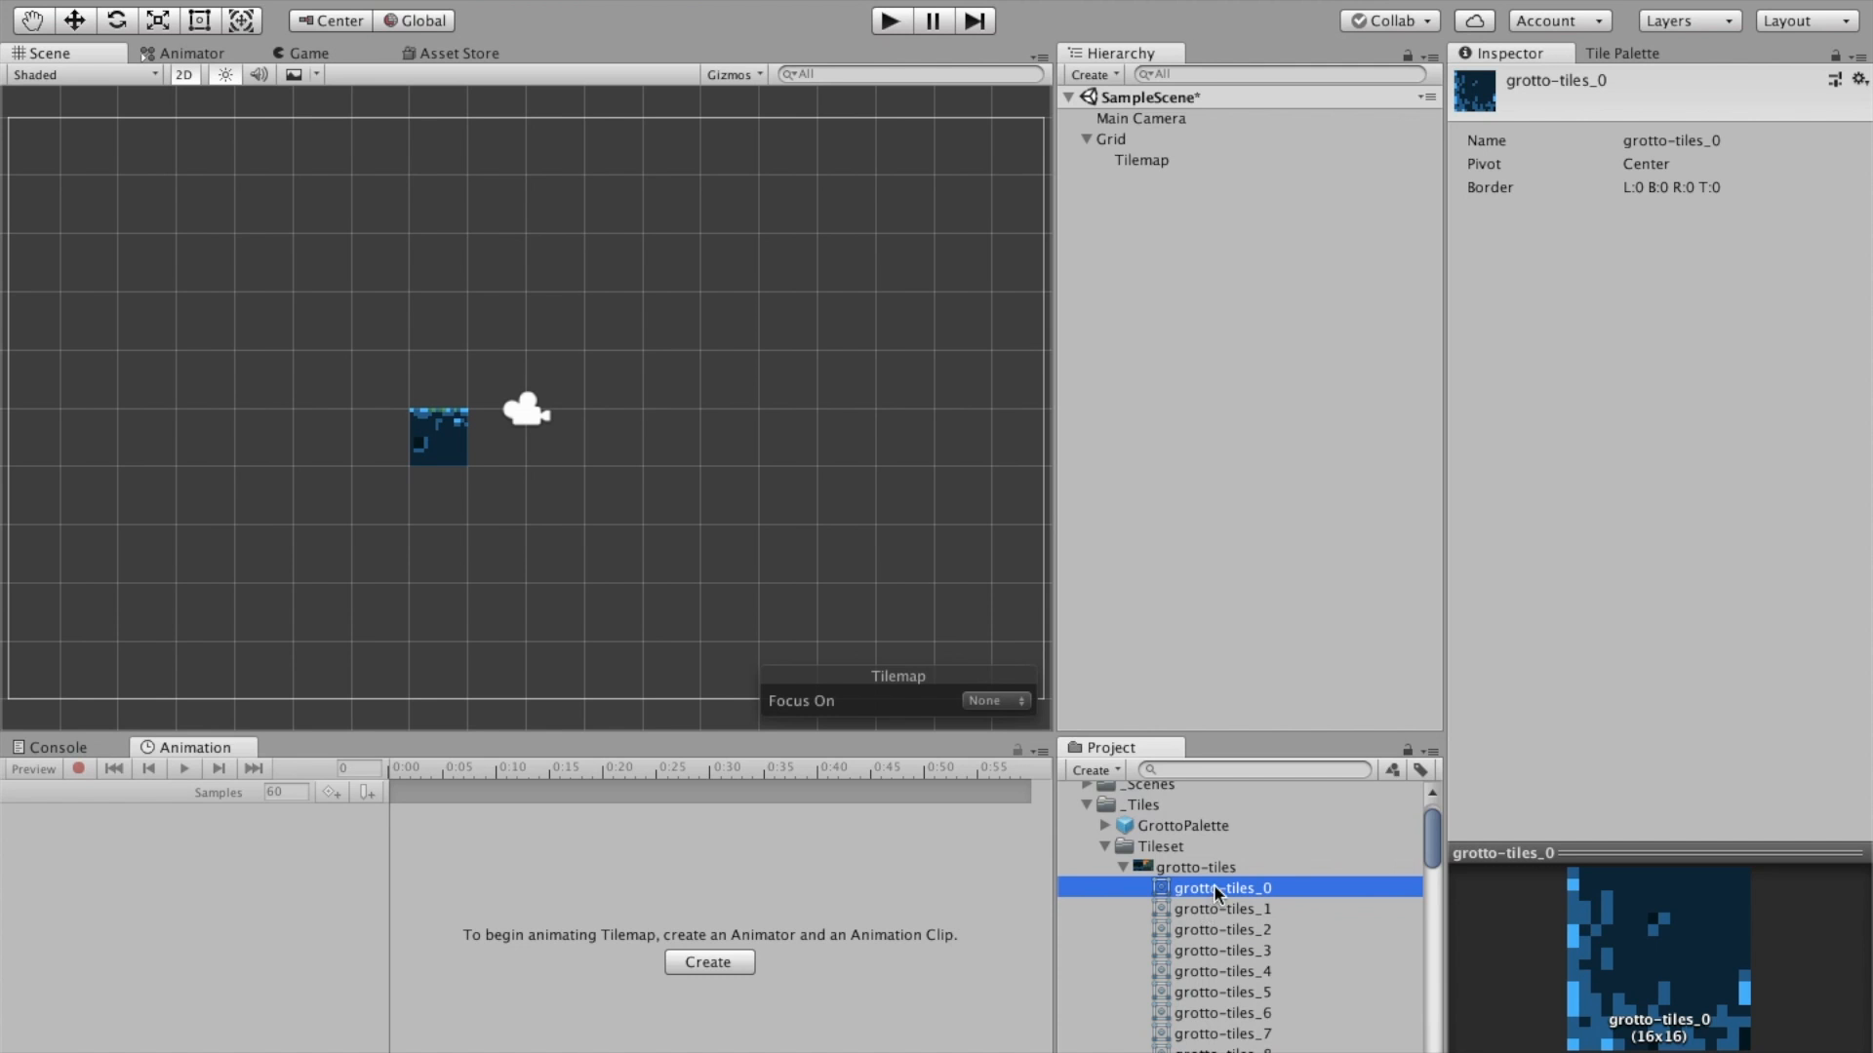
{"action": "left_click", "coordinate": [1236, 951]}
{"action": "left_click", "coordinate": [1243, 886]}
{"action": "left_click", "coordinate": [1241, 930]}
{"action": "left_click", "coordinate": [1241, 994]}
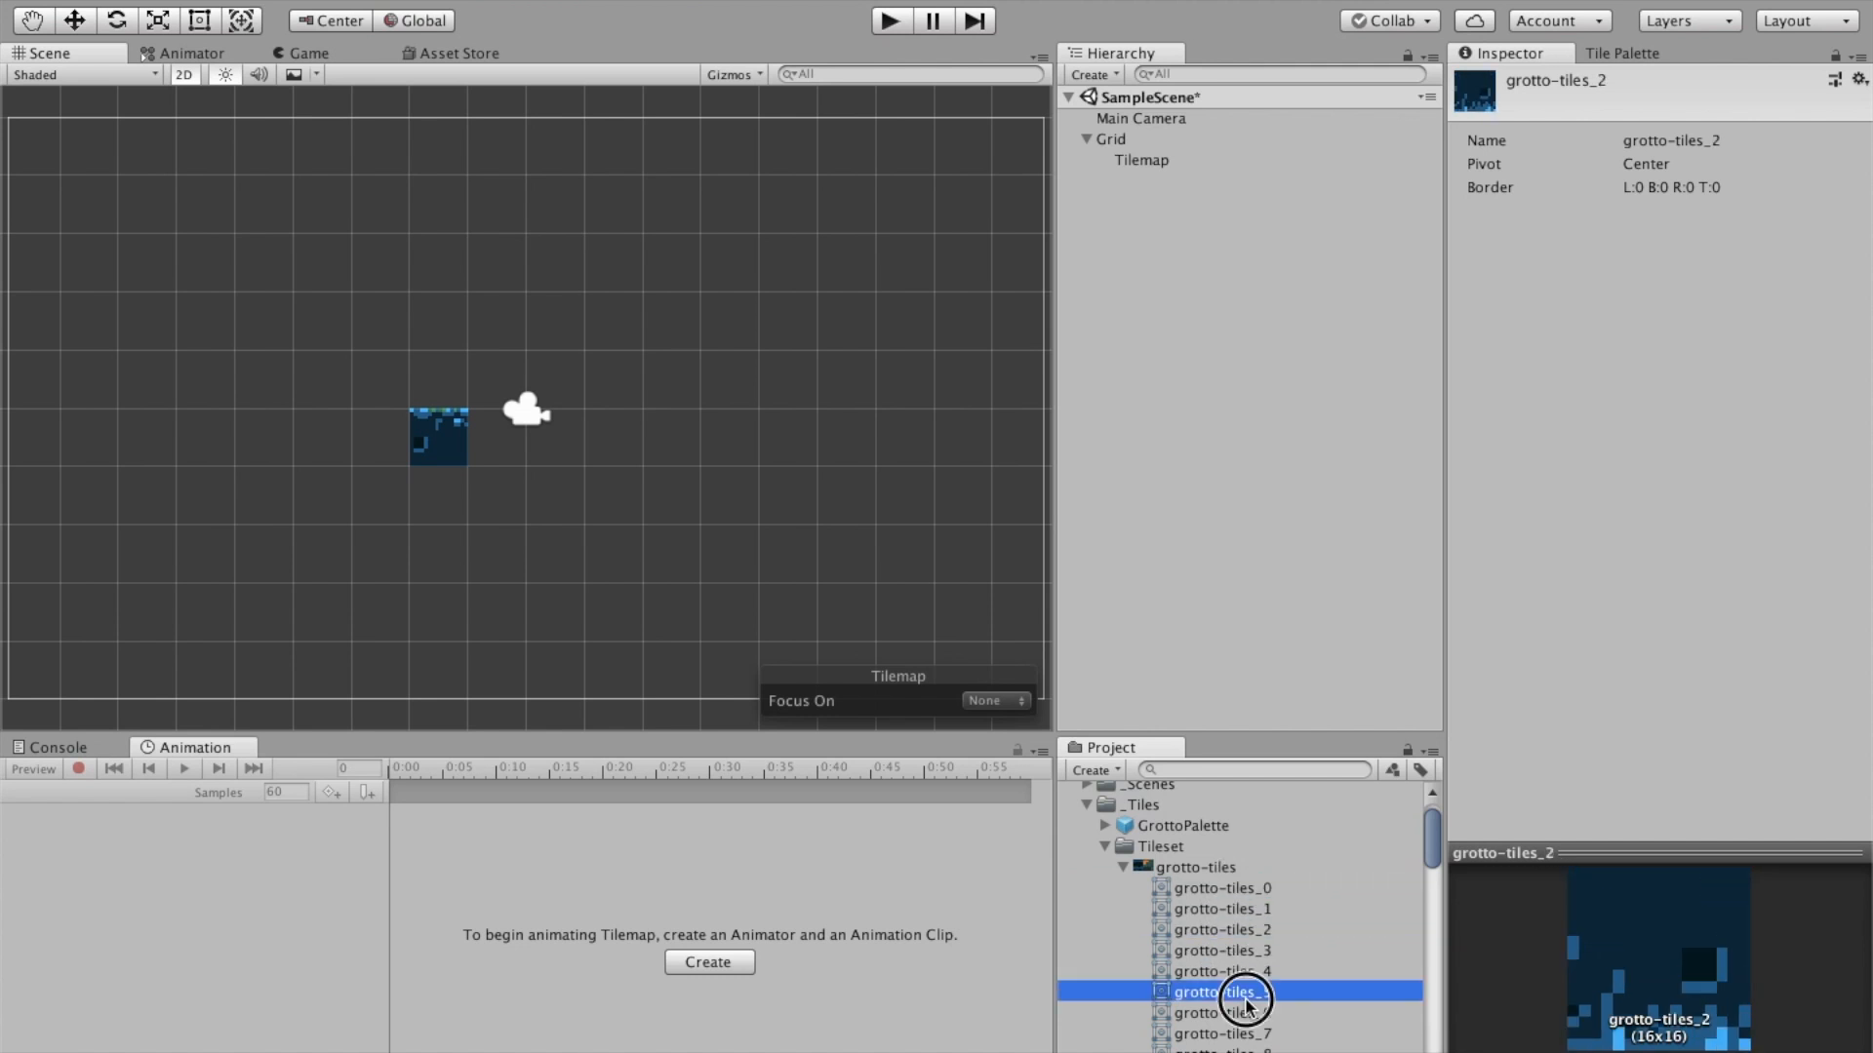
{"action": "left_click", "coordinate": [1244, 930]}
{"action": "left_click", "coordinate": [1241, 888]}
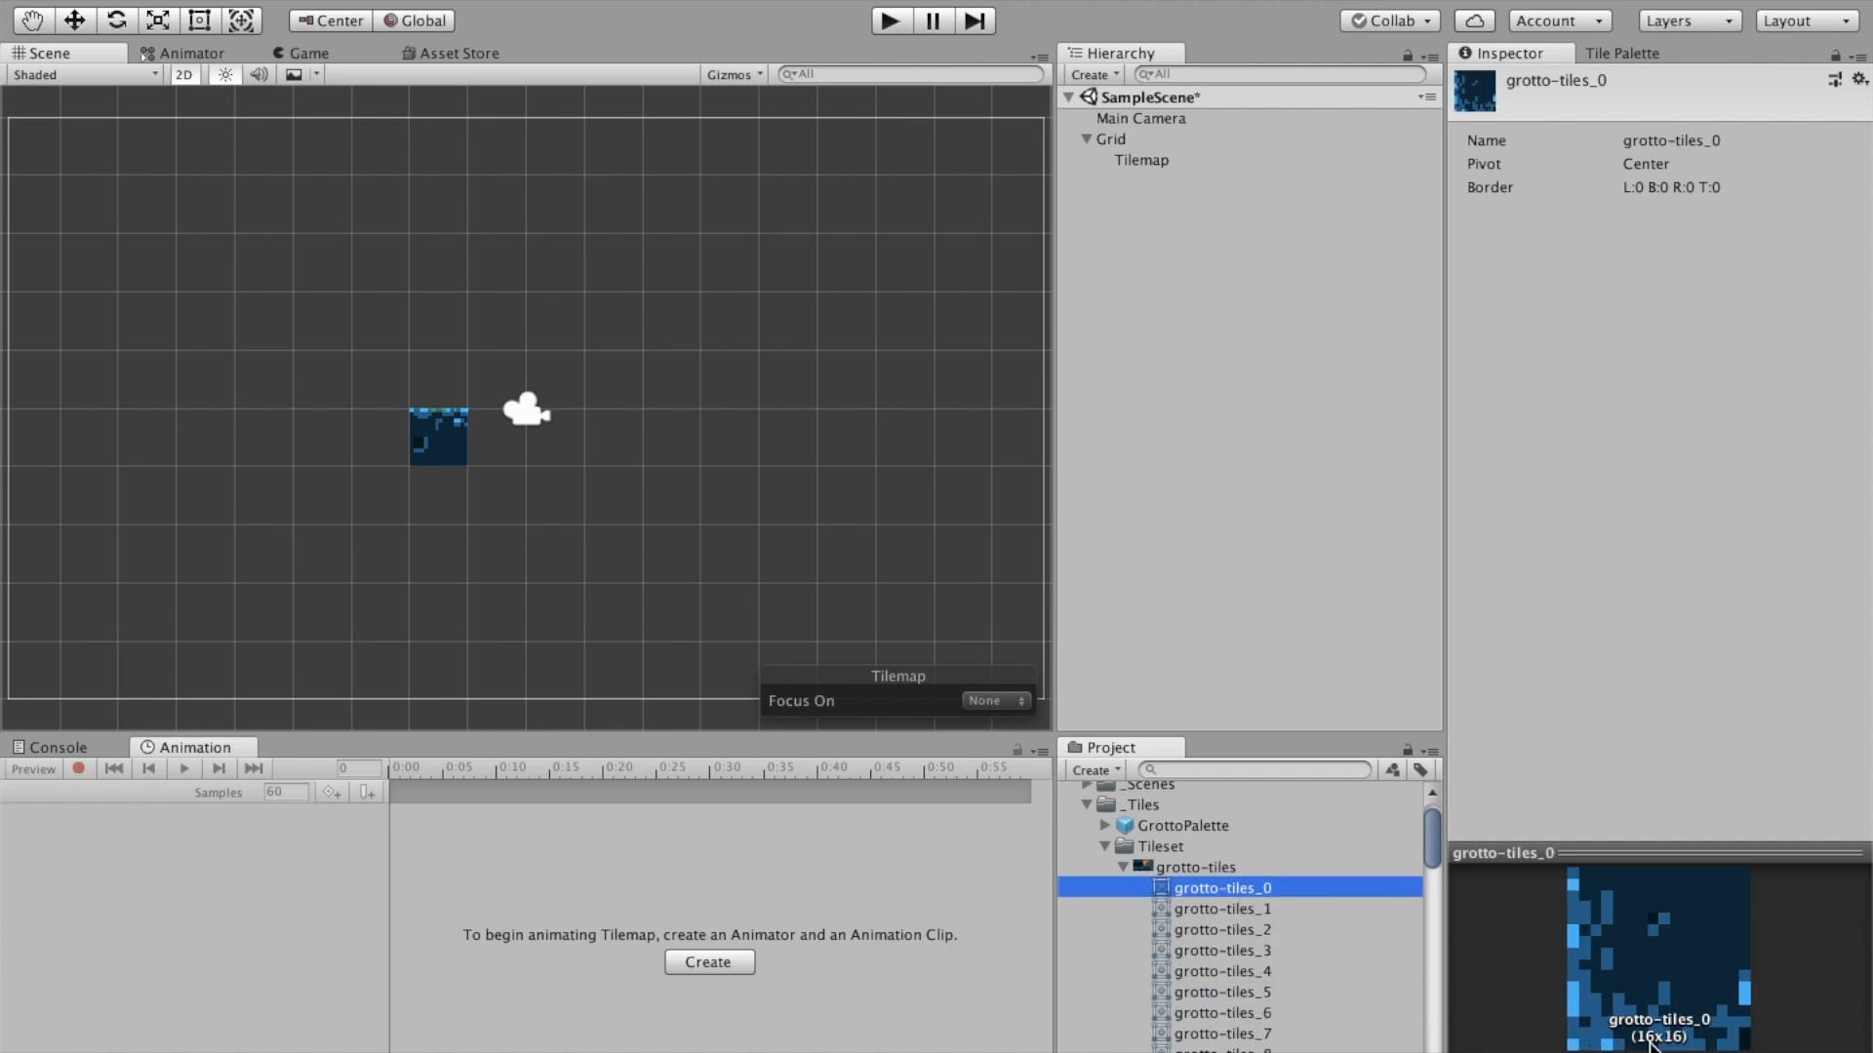
{"action": "left_click", "coordinate": [1182, 869]}
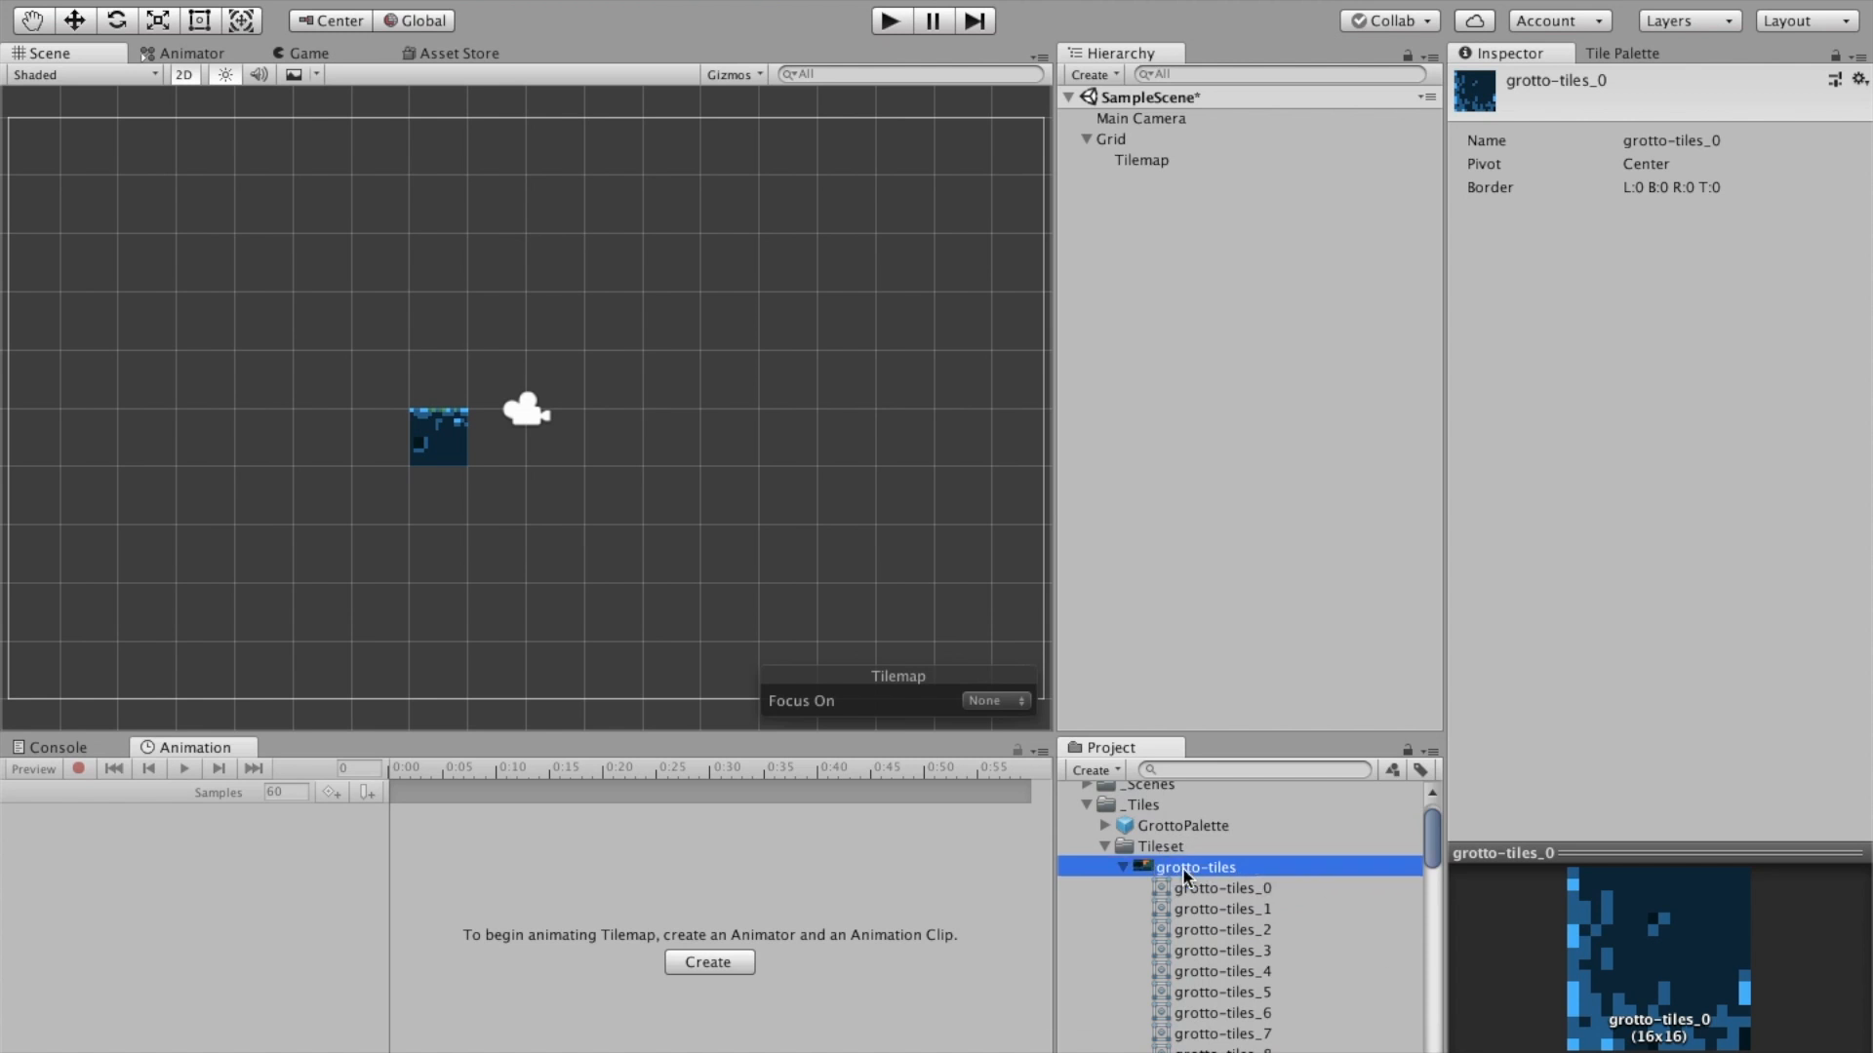
Collapse the grotto-tiles sprite list and the Tileset folder in the project assets
{"action": "left_click", "coordinate": [1122, 867]}
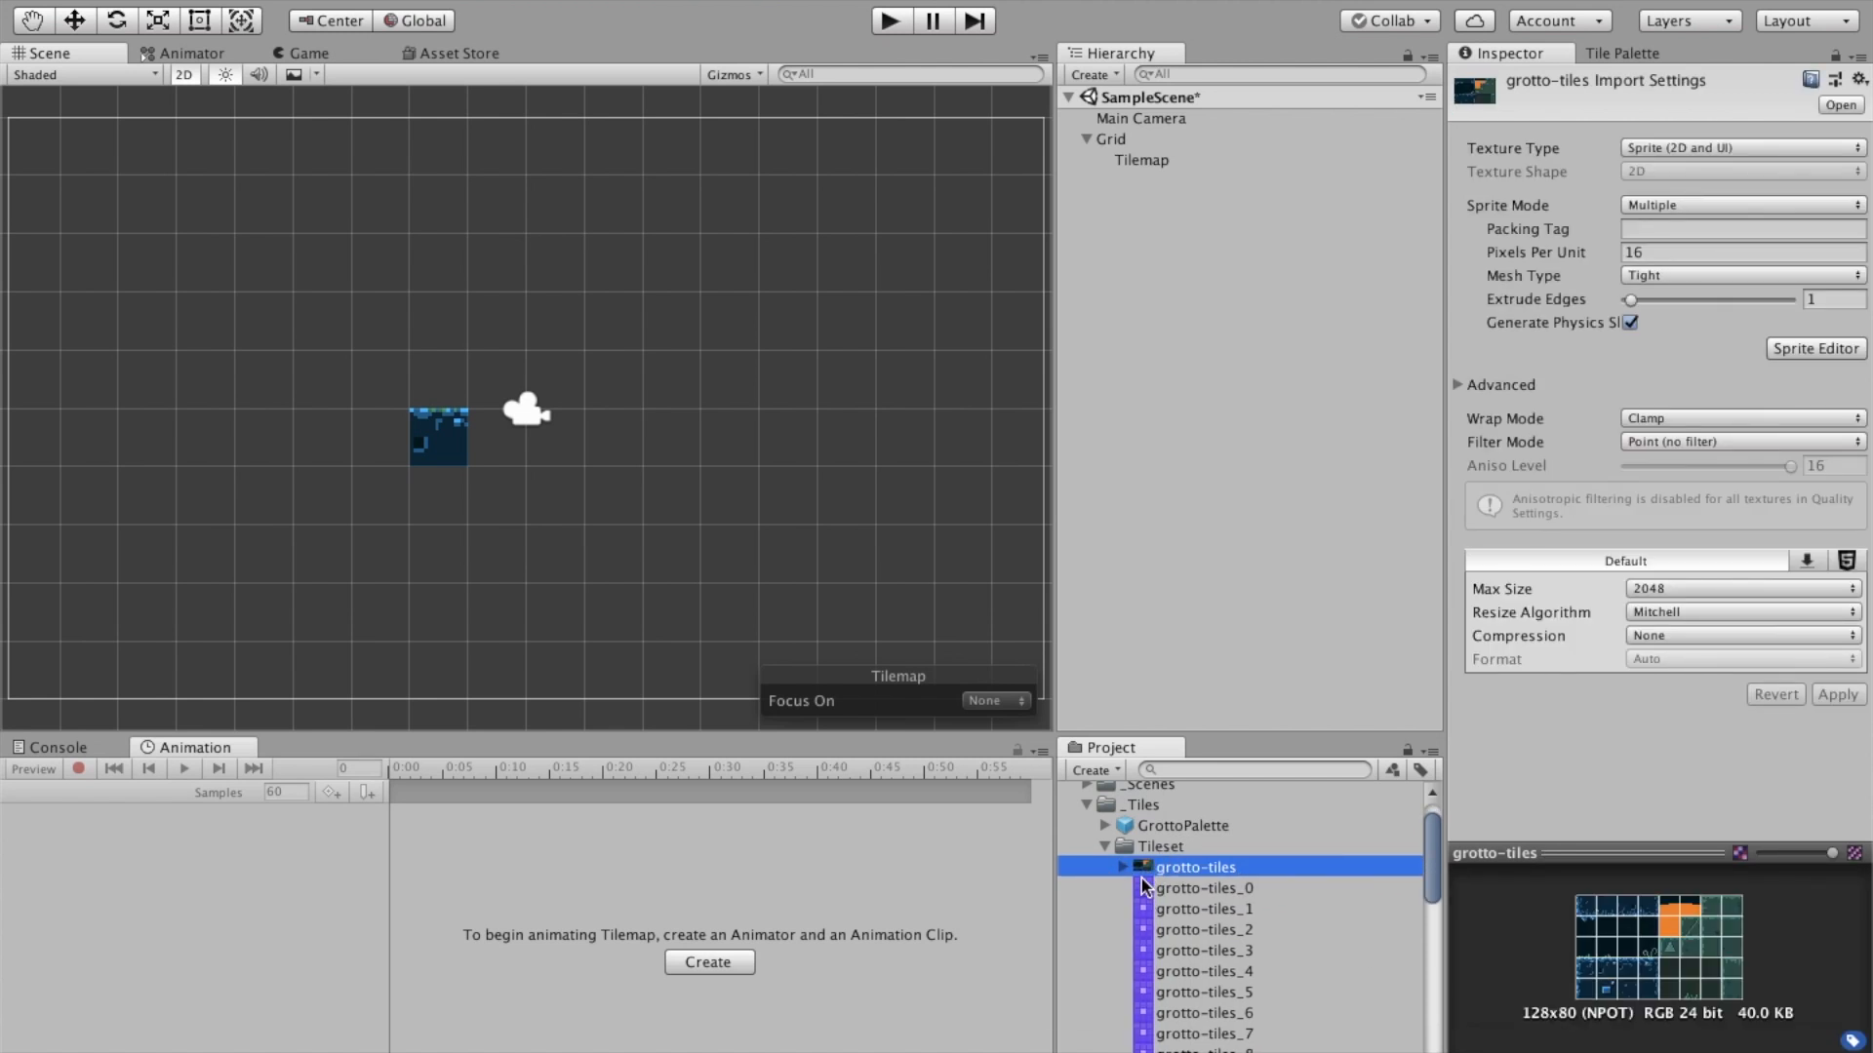
{"action": "scroll", "coordinate": [1147, 866], "scroll_direction": "down", "scroll_amount": 2}
{"action": "scroll", "coordinate": [1159, 874], "scroll_direction": "up", "scroll_amount": 3}
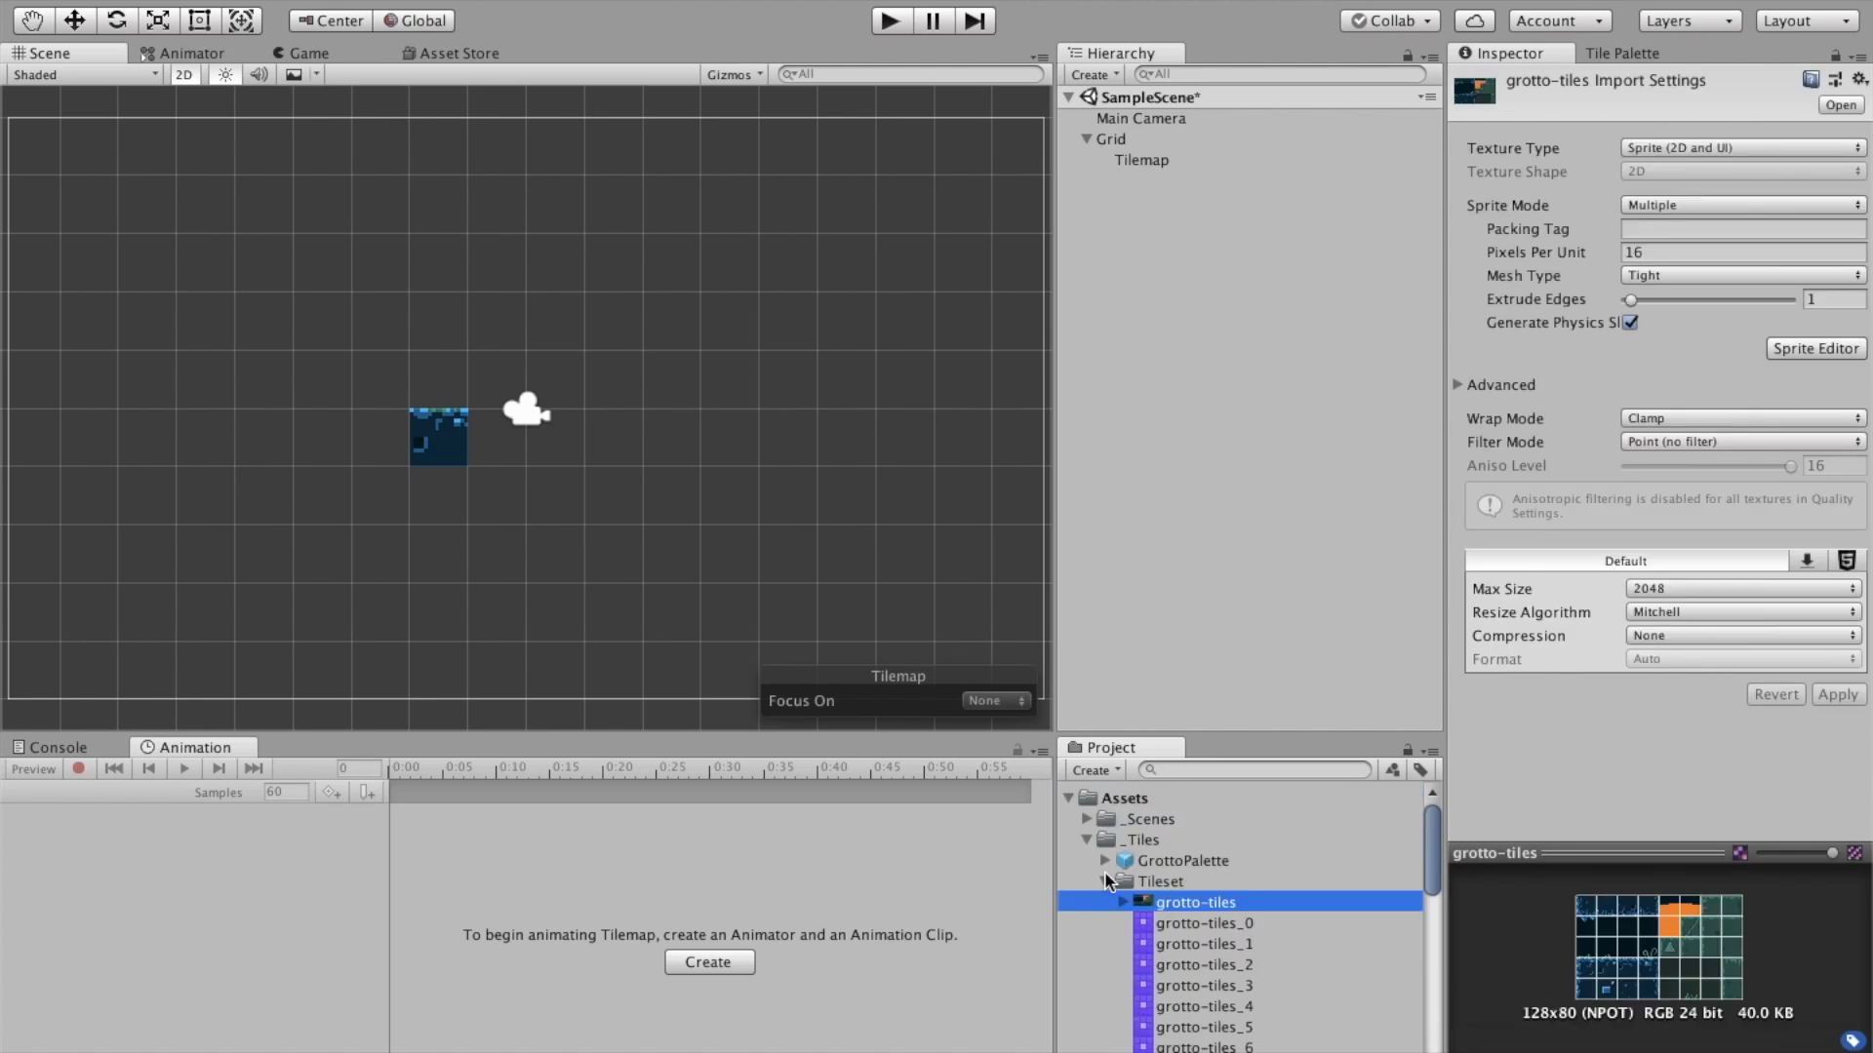
{"action": "left_click", "coordinate": [1104, 878]}
Paint a solid block of green diagonal-crack tiles, 11 wide and 4 high, below the camera
{"action": "left_click", "coordinate": [1623, 53]}
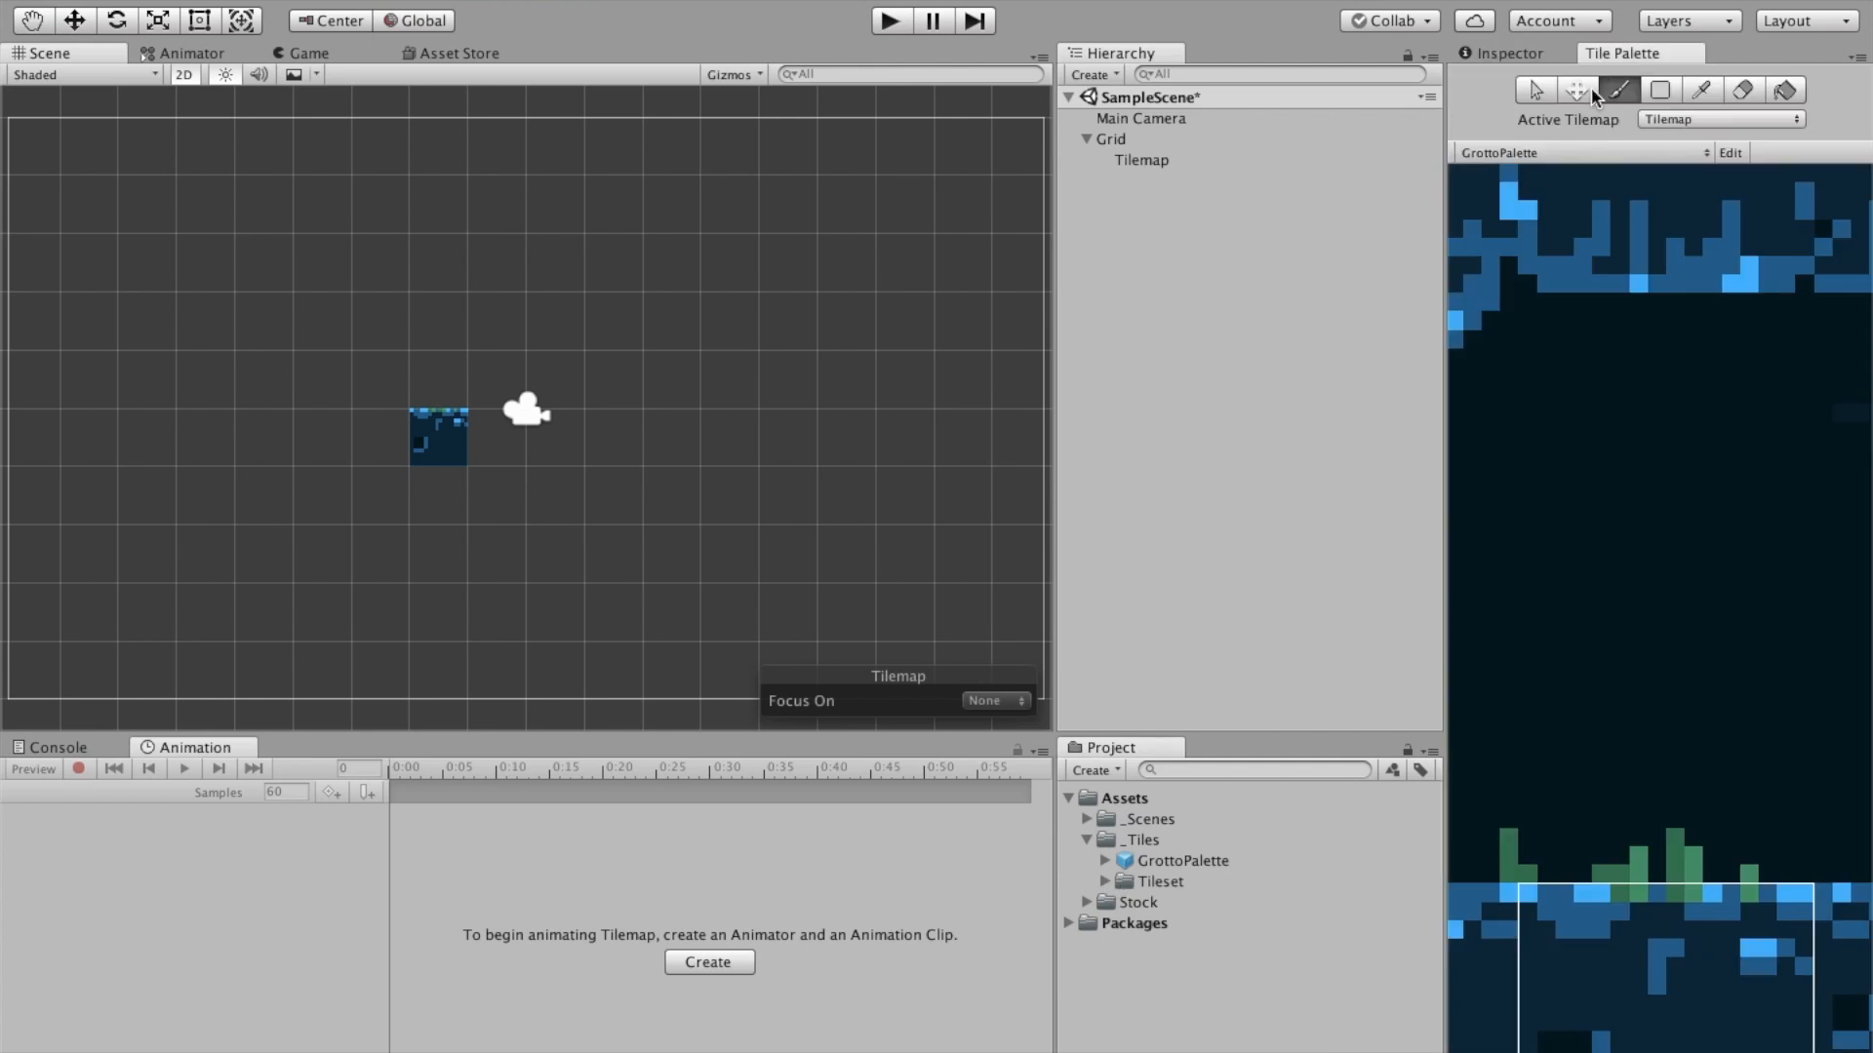
{"action": "scroll", "coordinate": [1712, 390], "scroll_direction": "down", "scroll_amount": 5}
{"action": "scroll", "coordinate": [1719, 418], "scroll_direction": "up", "scroll_amount": 3}
{"action": "scroll", "coordinate": [1716, 411], "scroll_direction": "up", "scroll_amount": 3}
{"action": "middle_click_drag", "start_coordinate": [1716, 410], "coordinate": [1563, 513]}
{"action": "scroll", "coordinate": [1634, 494], "scroll_direction": "down", "scroll_amount": 5}
{"action": "left_click", "coordinate": [1752, 431]}
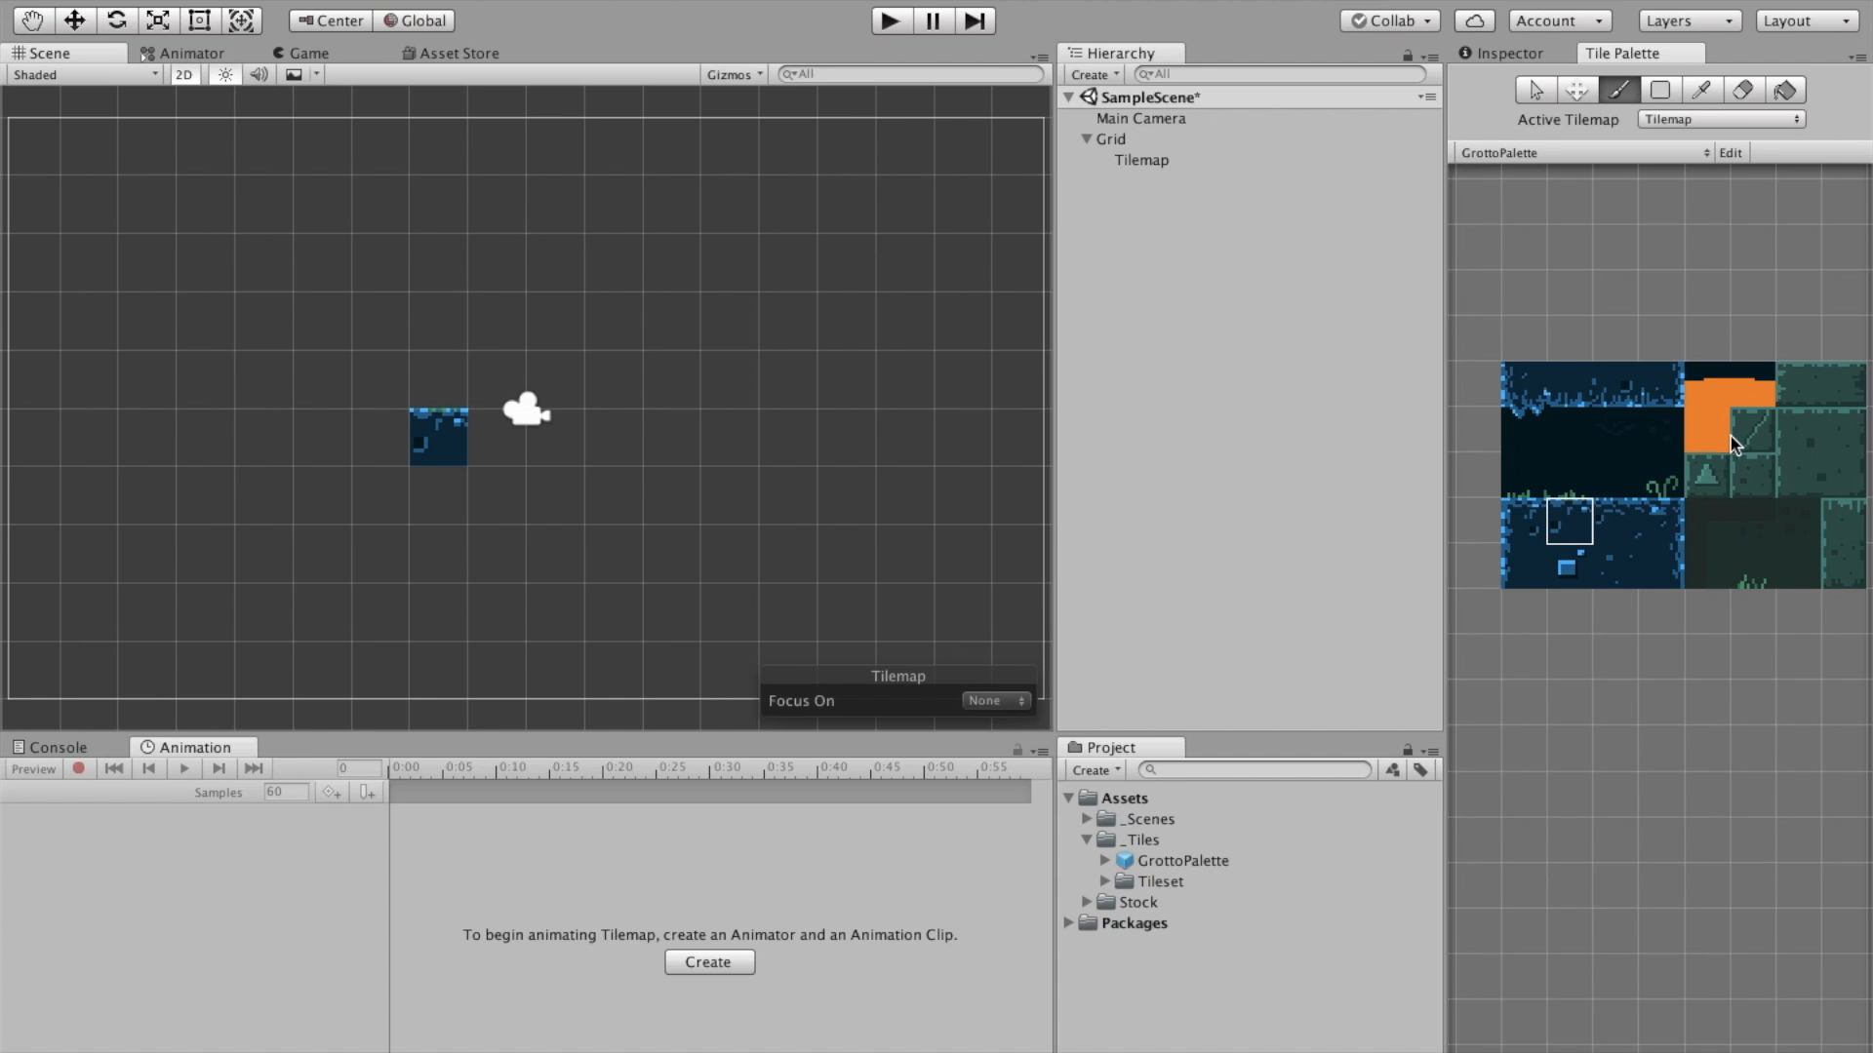
{"action": "left_click", "coordinate": [439, 437]}
{"action": "mouse_move", "coordinate": [448, 447]}
{"action": "left_mouse_down"}
{"action": "mouse_move", "coordinate": [619, 439]}
{"action": "mouse_move", "coordinate": [435, 489]}
{"action": "mouse_move", "coordinate": [677, 552]}
{"action": "mouse_move", "coordinate": [427, 548]}
{"action": "mouse_move", "coordinate": [702, 627]}
{"action": "left_mouse_up"}
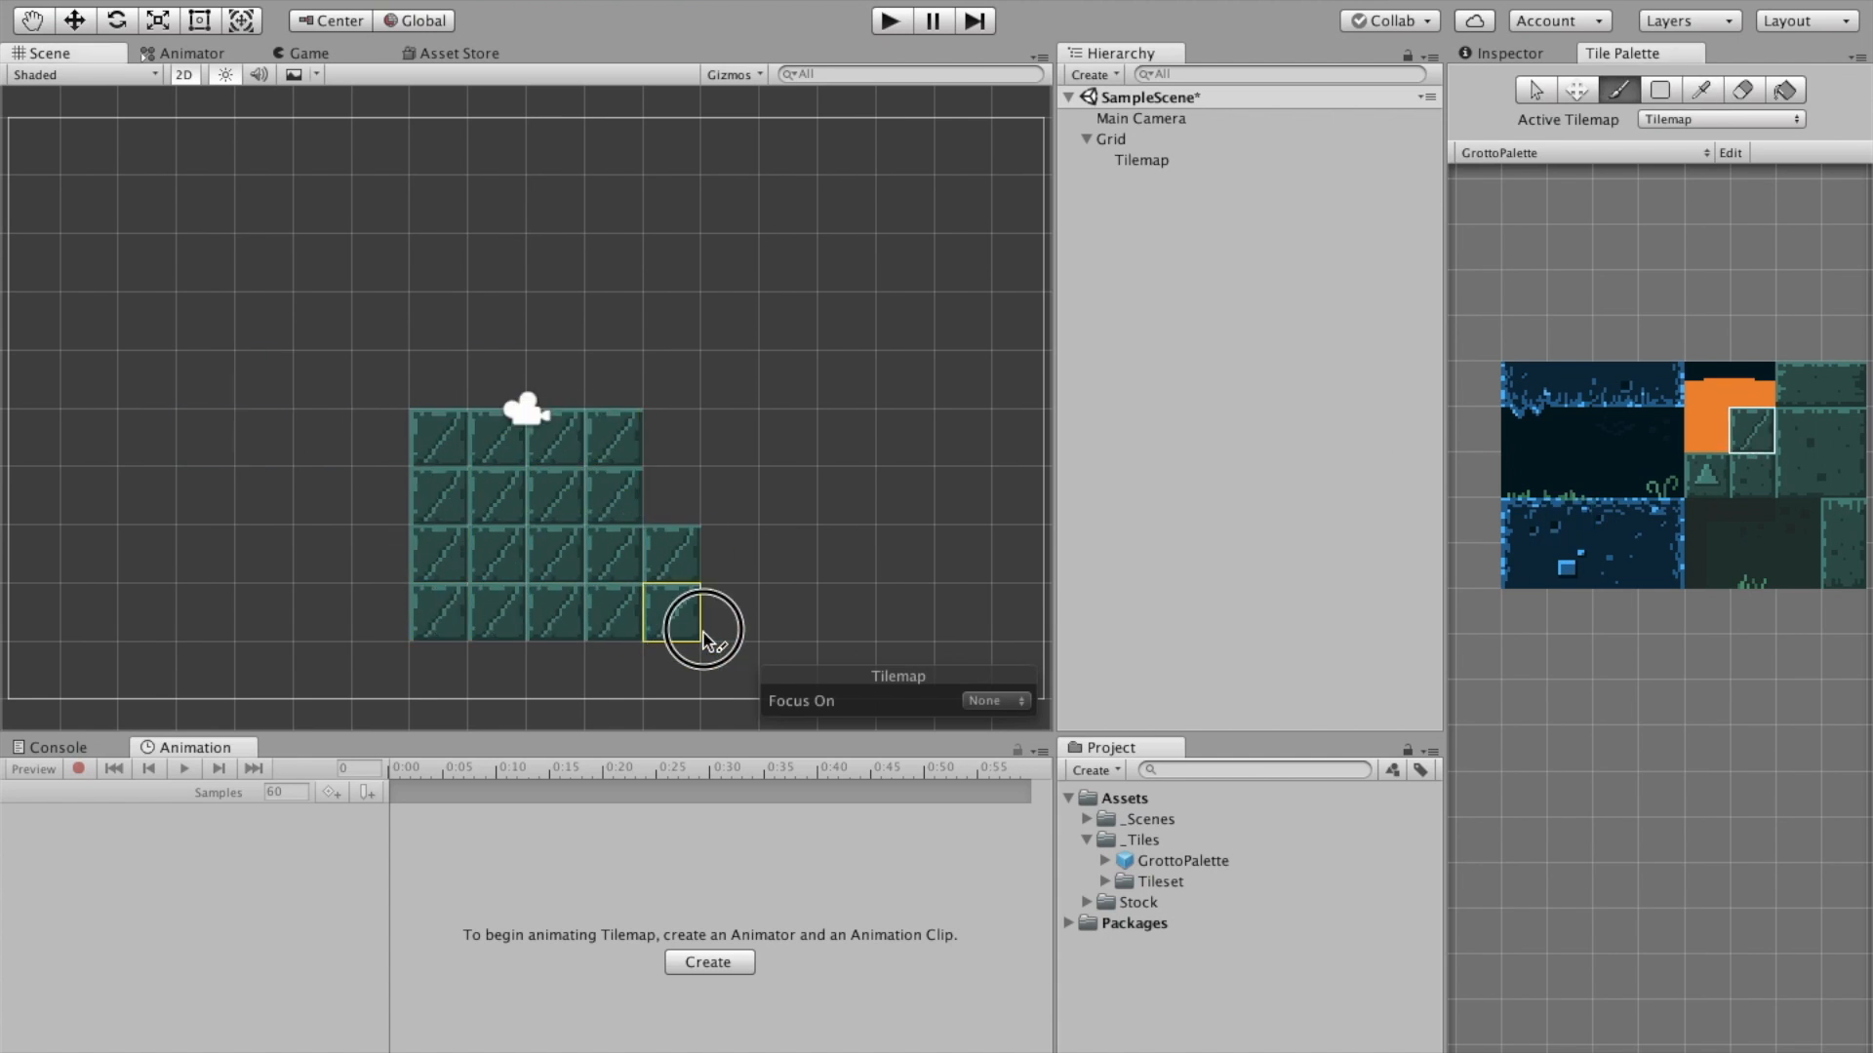
{"action": "mouse_move", "coordinate": [669, 498]}
{"action": "left_mouse_down"}
{"action": "mouse_move", "coordinate": [719, 435]}
{"action": "mouse_move", "coordinate": [740, 556]}
{"action": "mouse_move", "coordinate": [815, 439]}
{"action": "mouse_move", "coordinate": [778, 556]}
{"action": "mouse_move", "coordinate": [798, 612]}
{"action": "mouse_move", "coordinate": [272, 556]}
{"action": "mouse_move", "coordinate": [415, 504]}
{"action": "mouse_move", "coordinate": [390, 503]}
{"action": "mouse_move", "coordinate": [322, 595]}
{"action": "mouse_move", "coordinate": [276, 430]}
{"action": "left_mouse_up"}
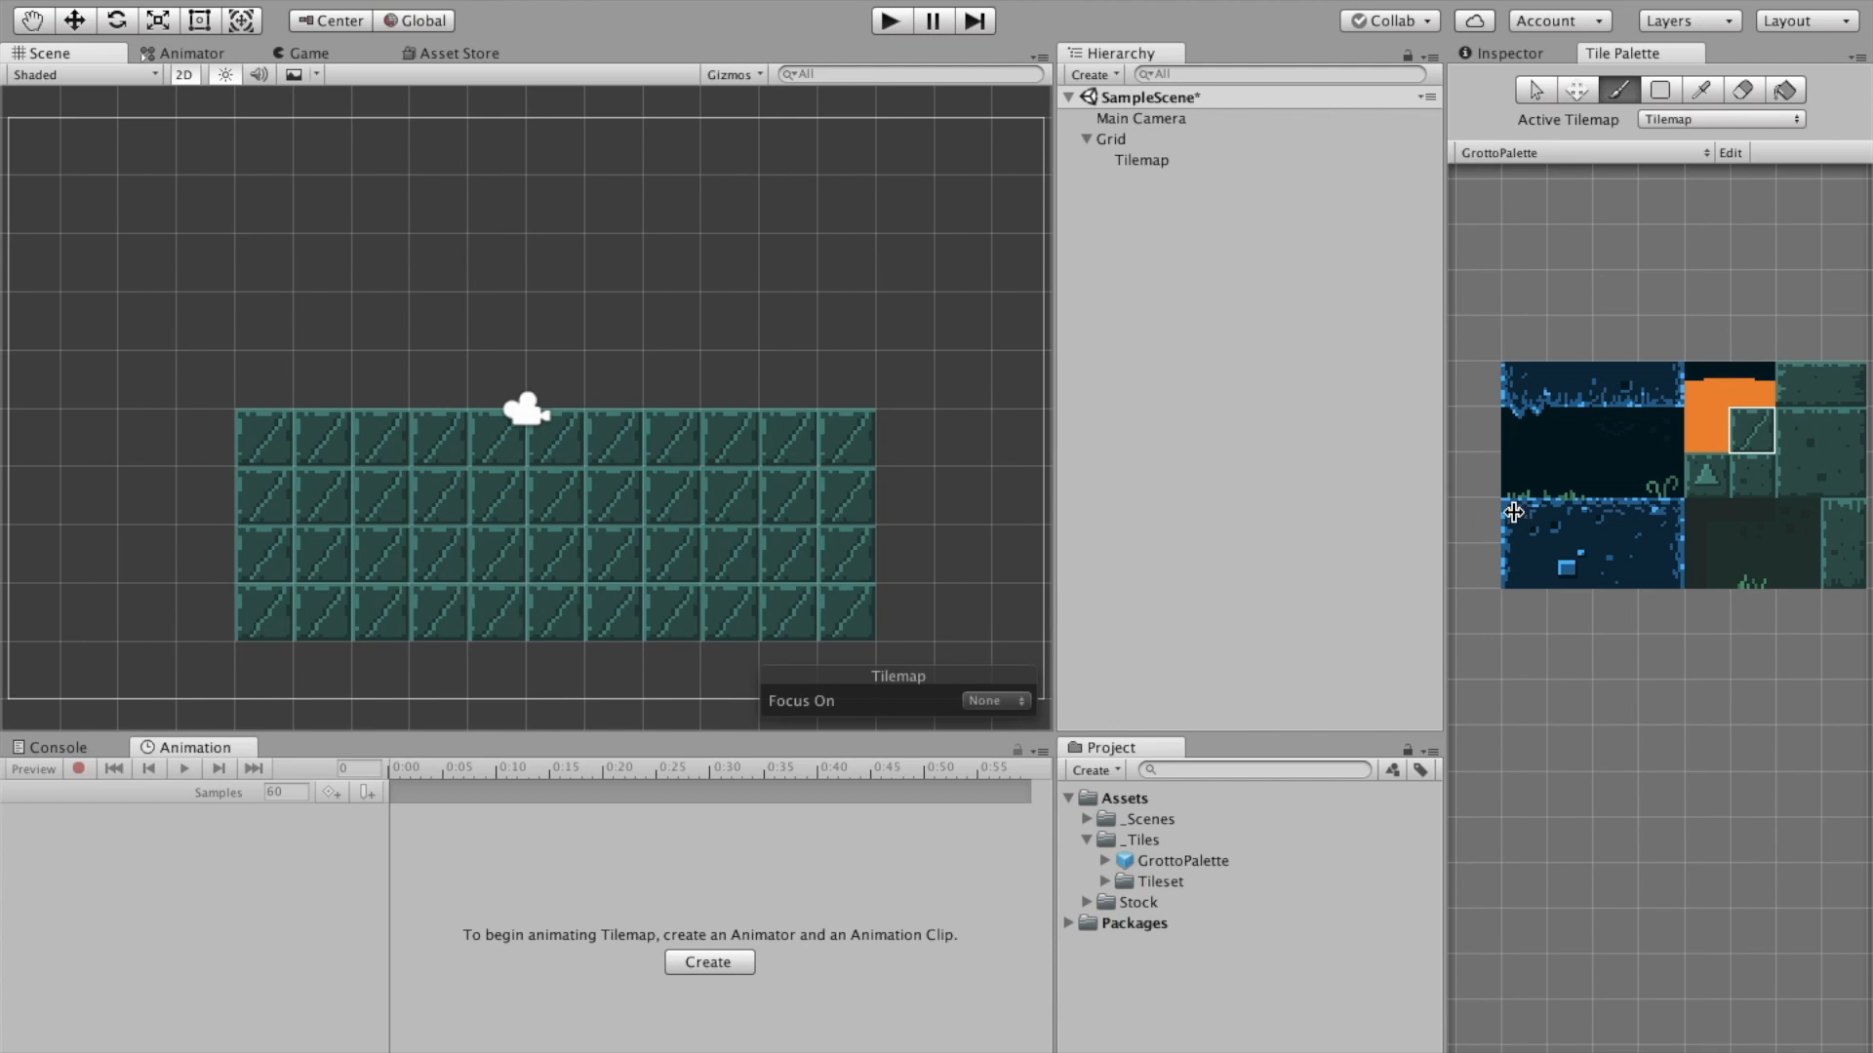
Stamp the 4 by 2 blue rock tile group three times side by side along the top of the green block
{"action": "left_click_drag", "start_coordinate": [1515, 516], "coordinate": [1661, 582]}
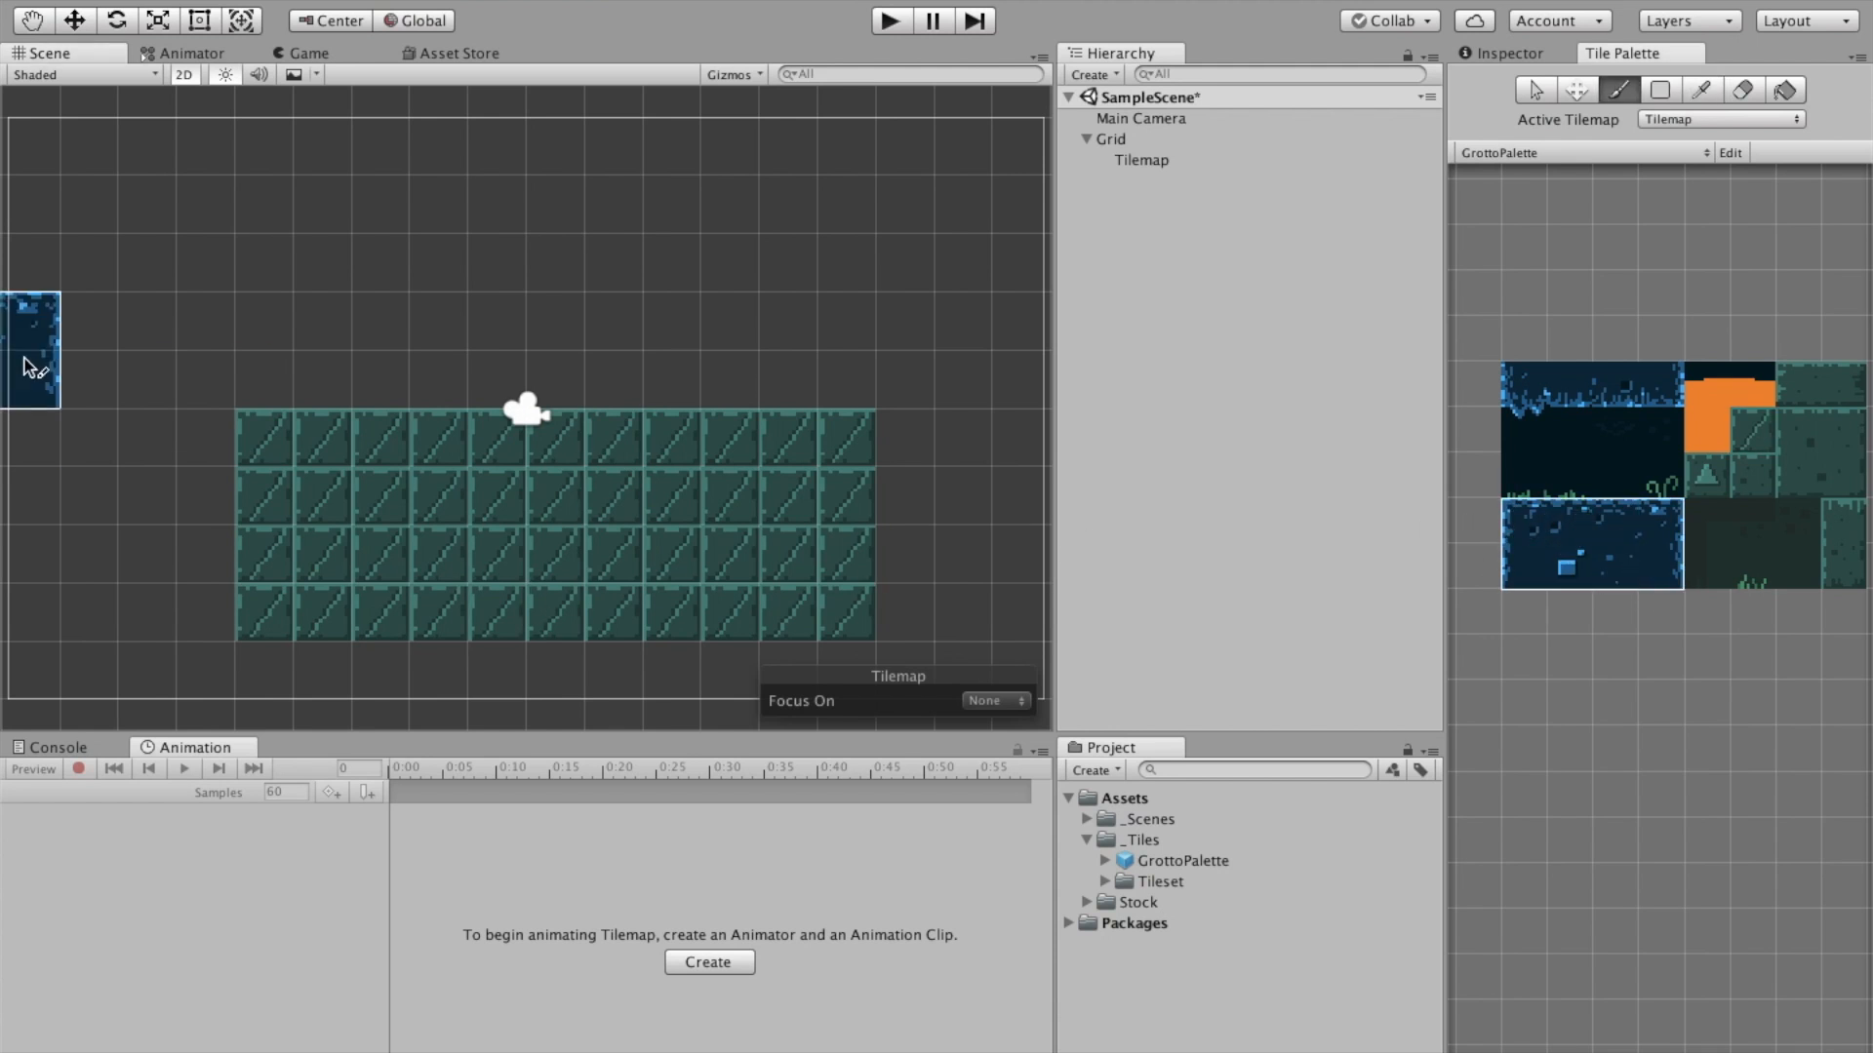
{"action": "left_click", "coordinate": [352, 330]}
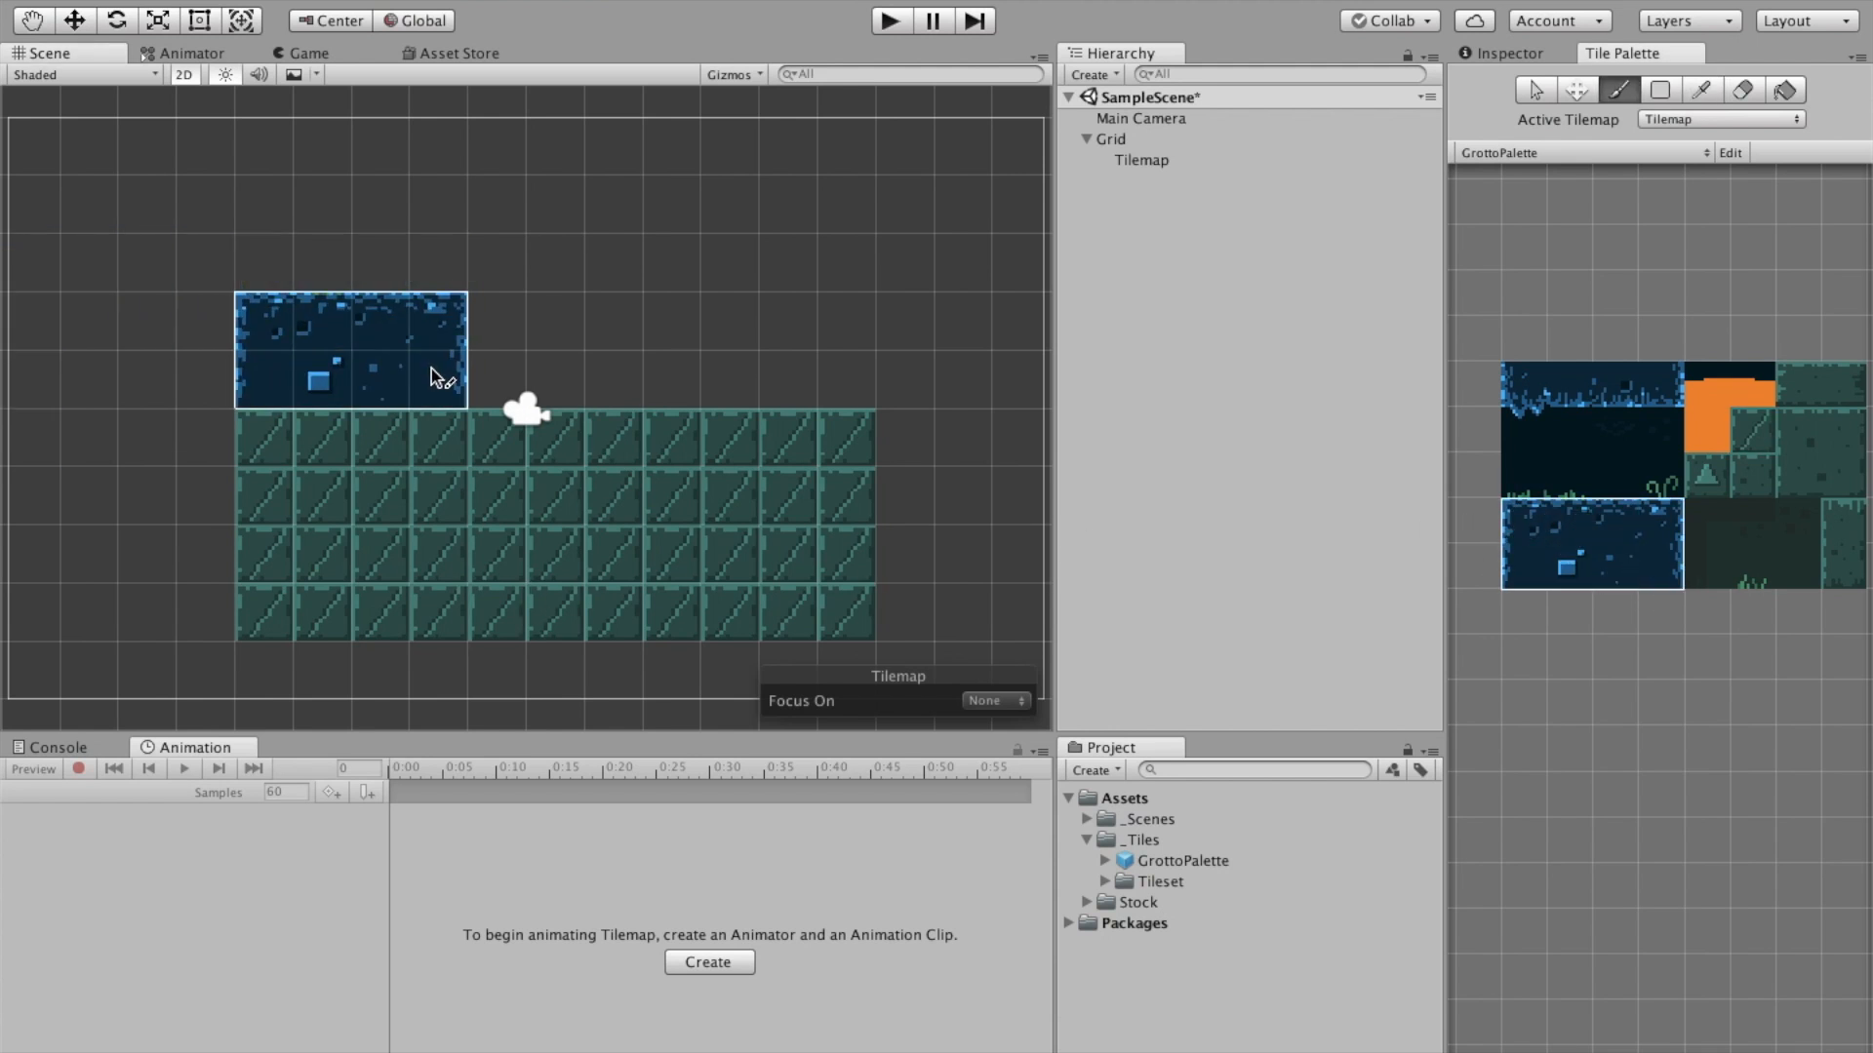
{"action": "left_click", "coordinate": [687, 398]}
{"action": "left_click", "coordinate": [896, 395]}
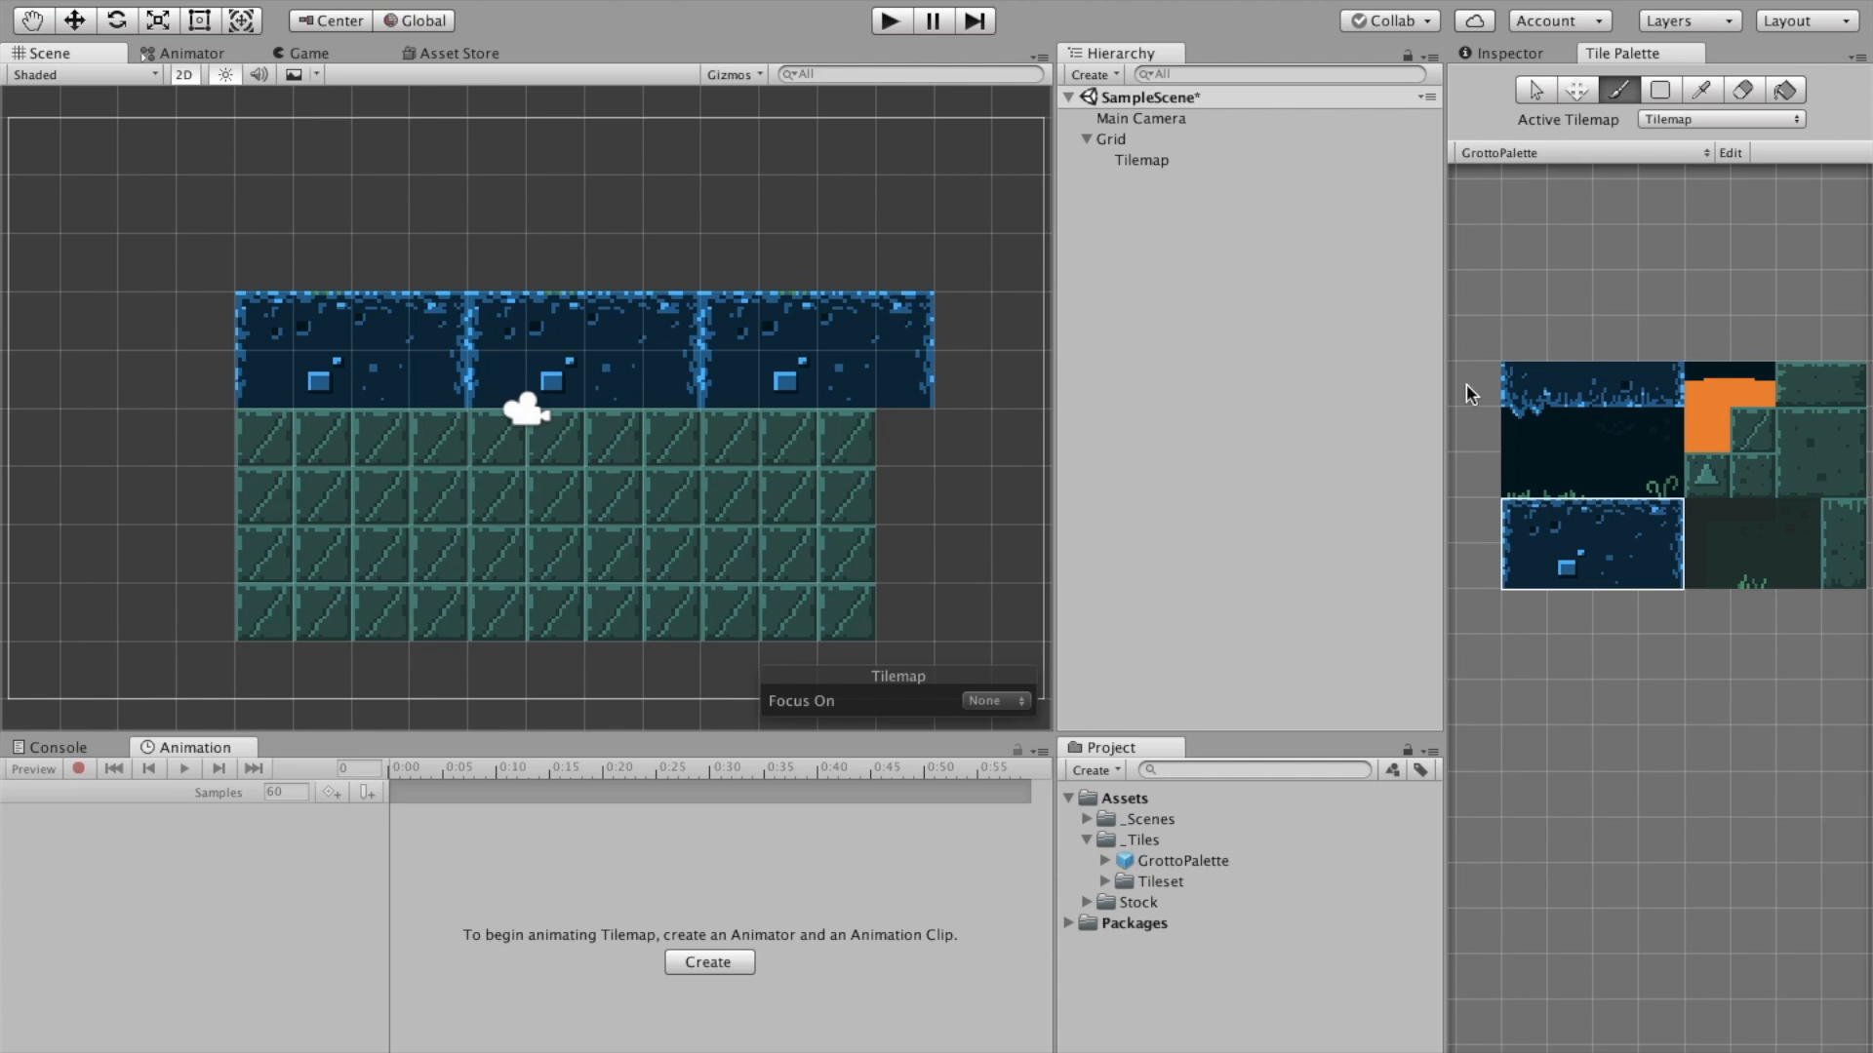
{"action": "left_click", "coordinate": [1525, 521]}
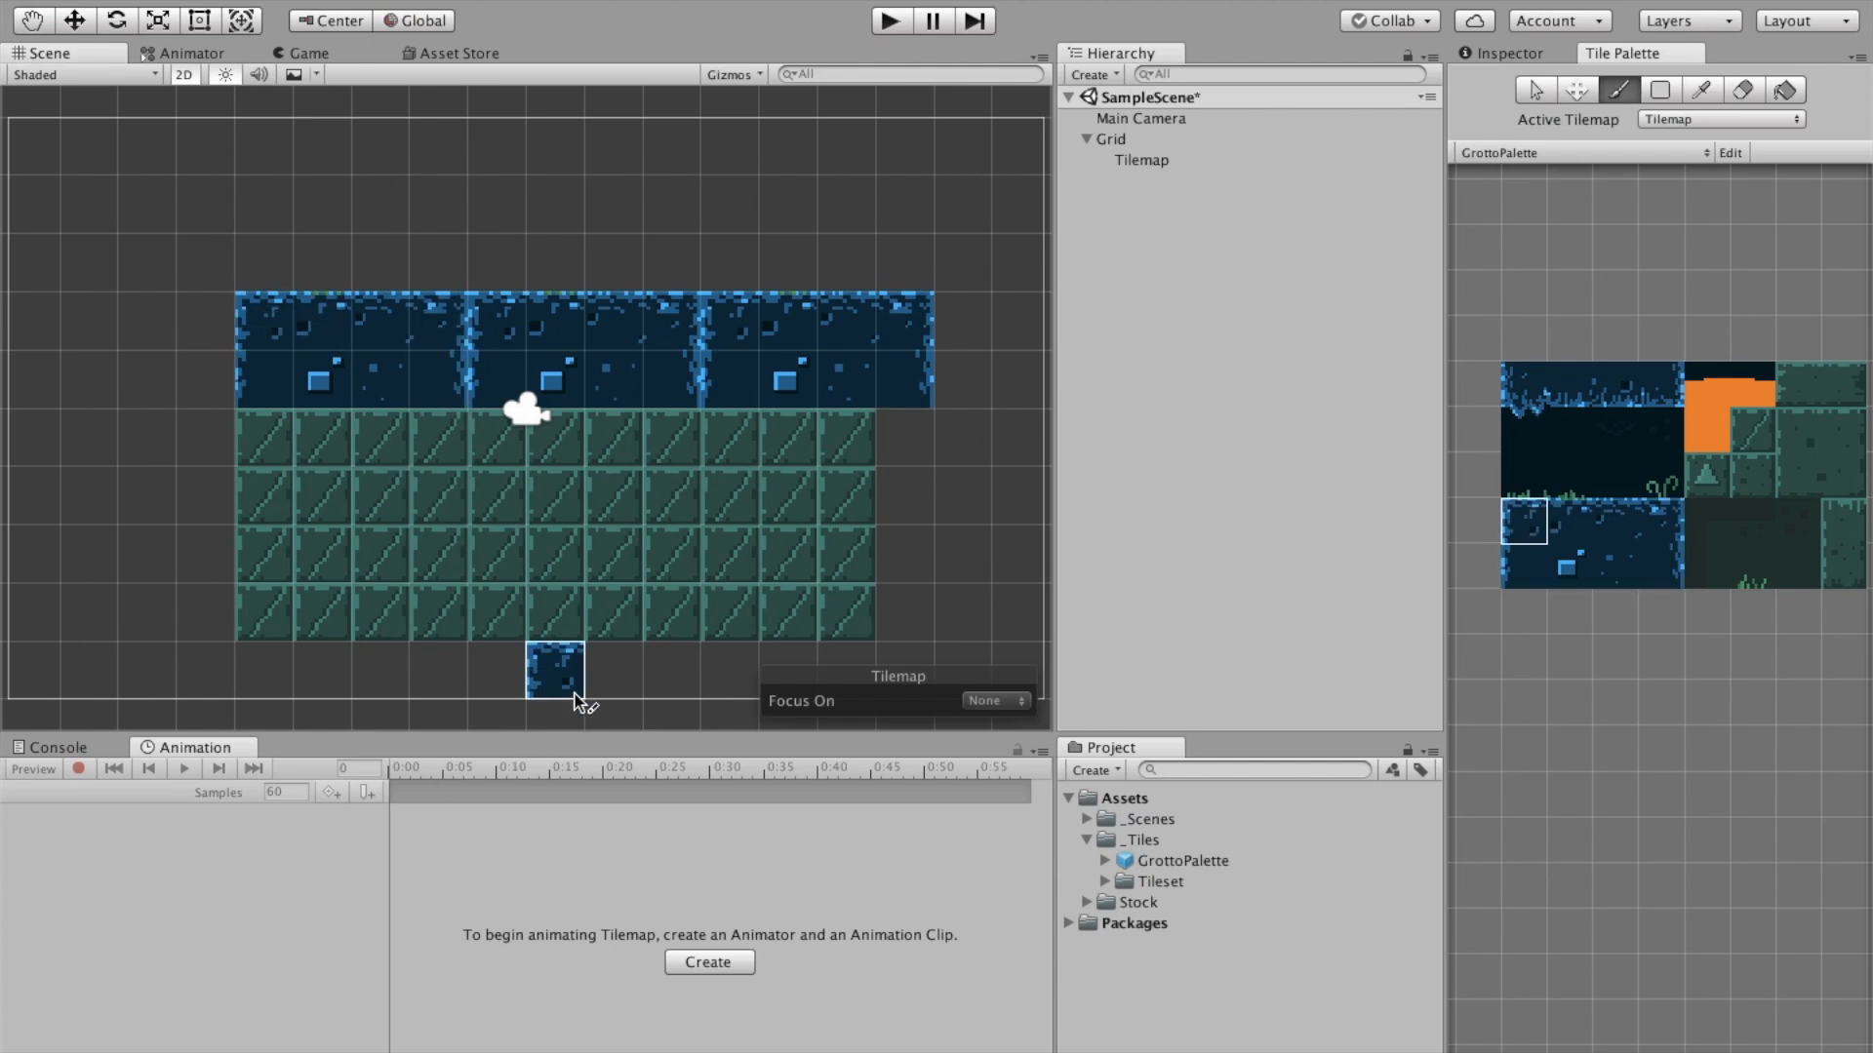
Switch to Firefox and open the Unity-Technologies/2d-extras GitHub repository from the Unit 5: Platformer Resources assignment in the Game Design class
{"action": "mouse_move", "coordinate": [898, 1042]}
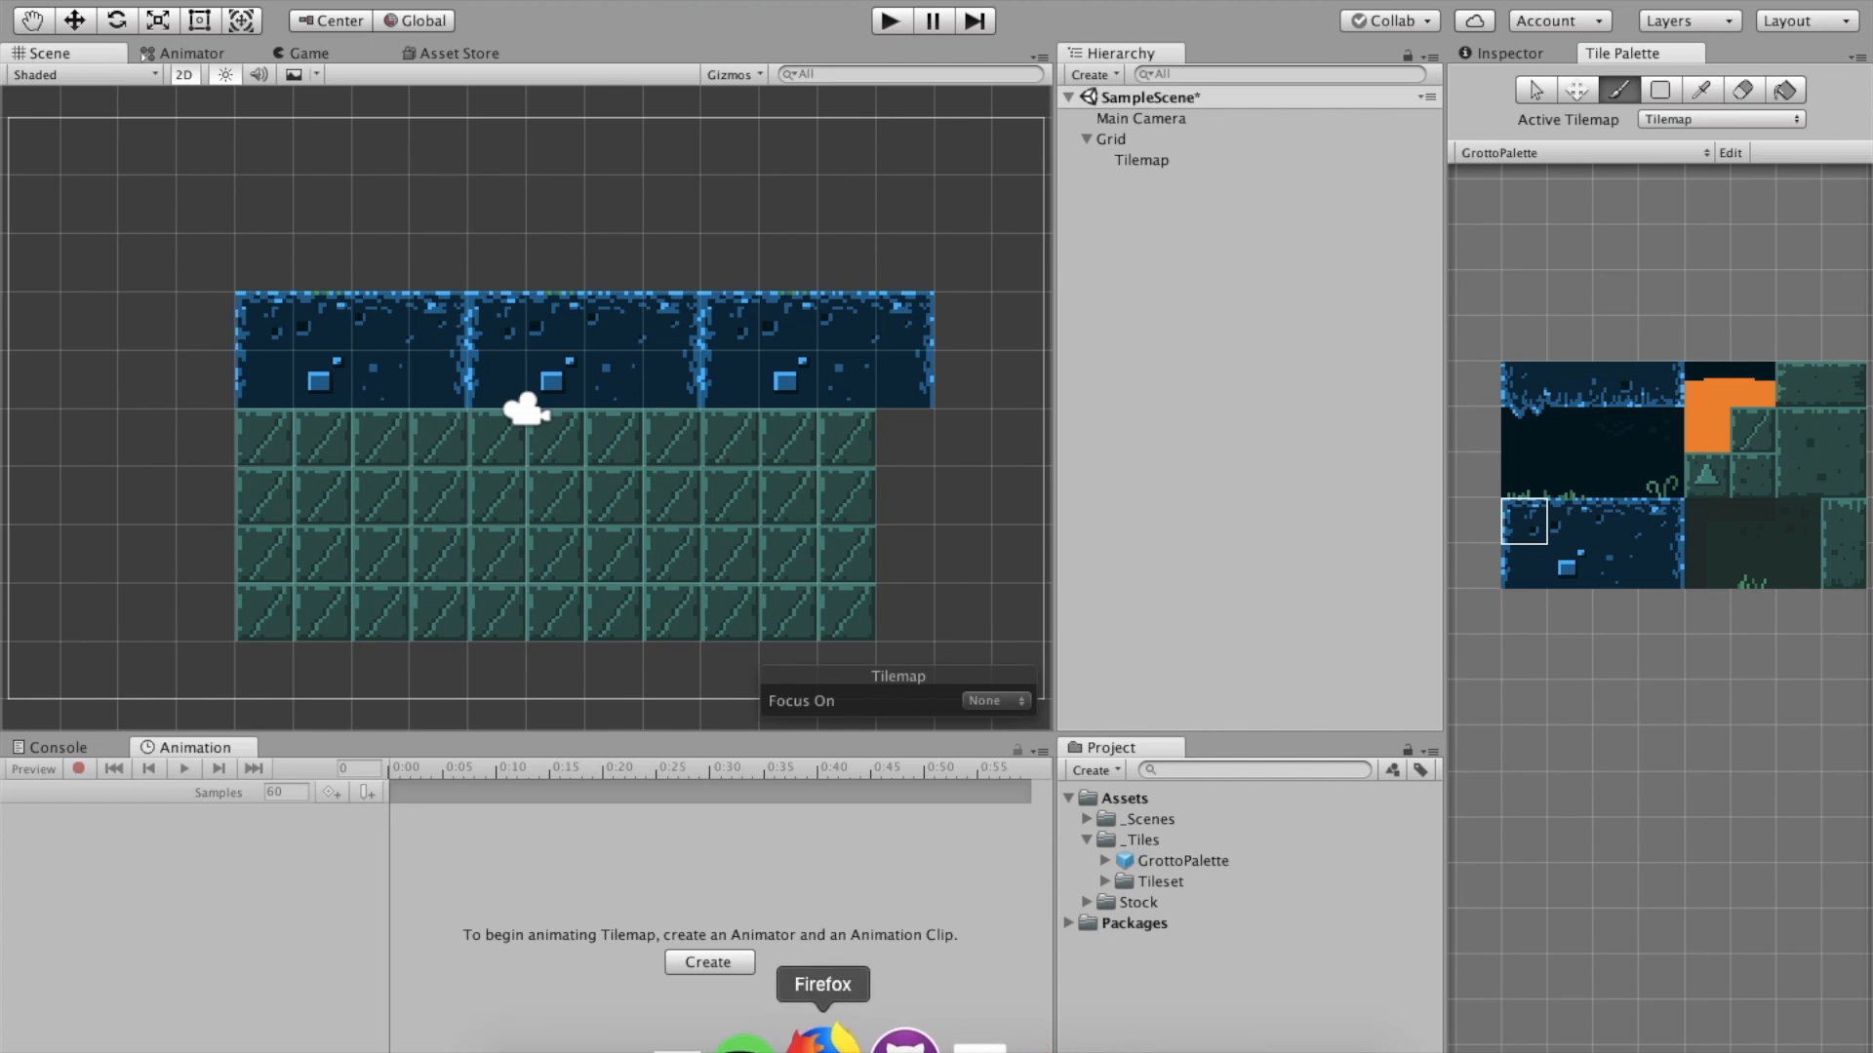
{"action": "left_click", "coordinate": [822, 1041]}
{"action": "key", "text": "ctrl+Tab"}
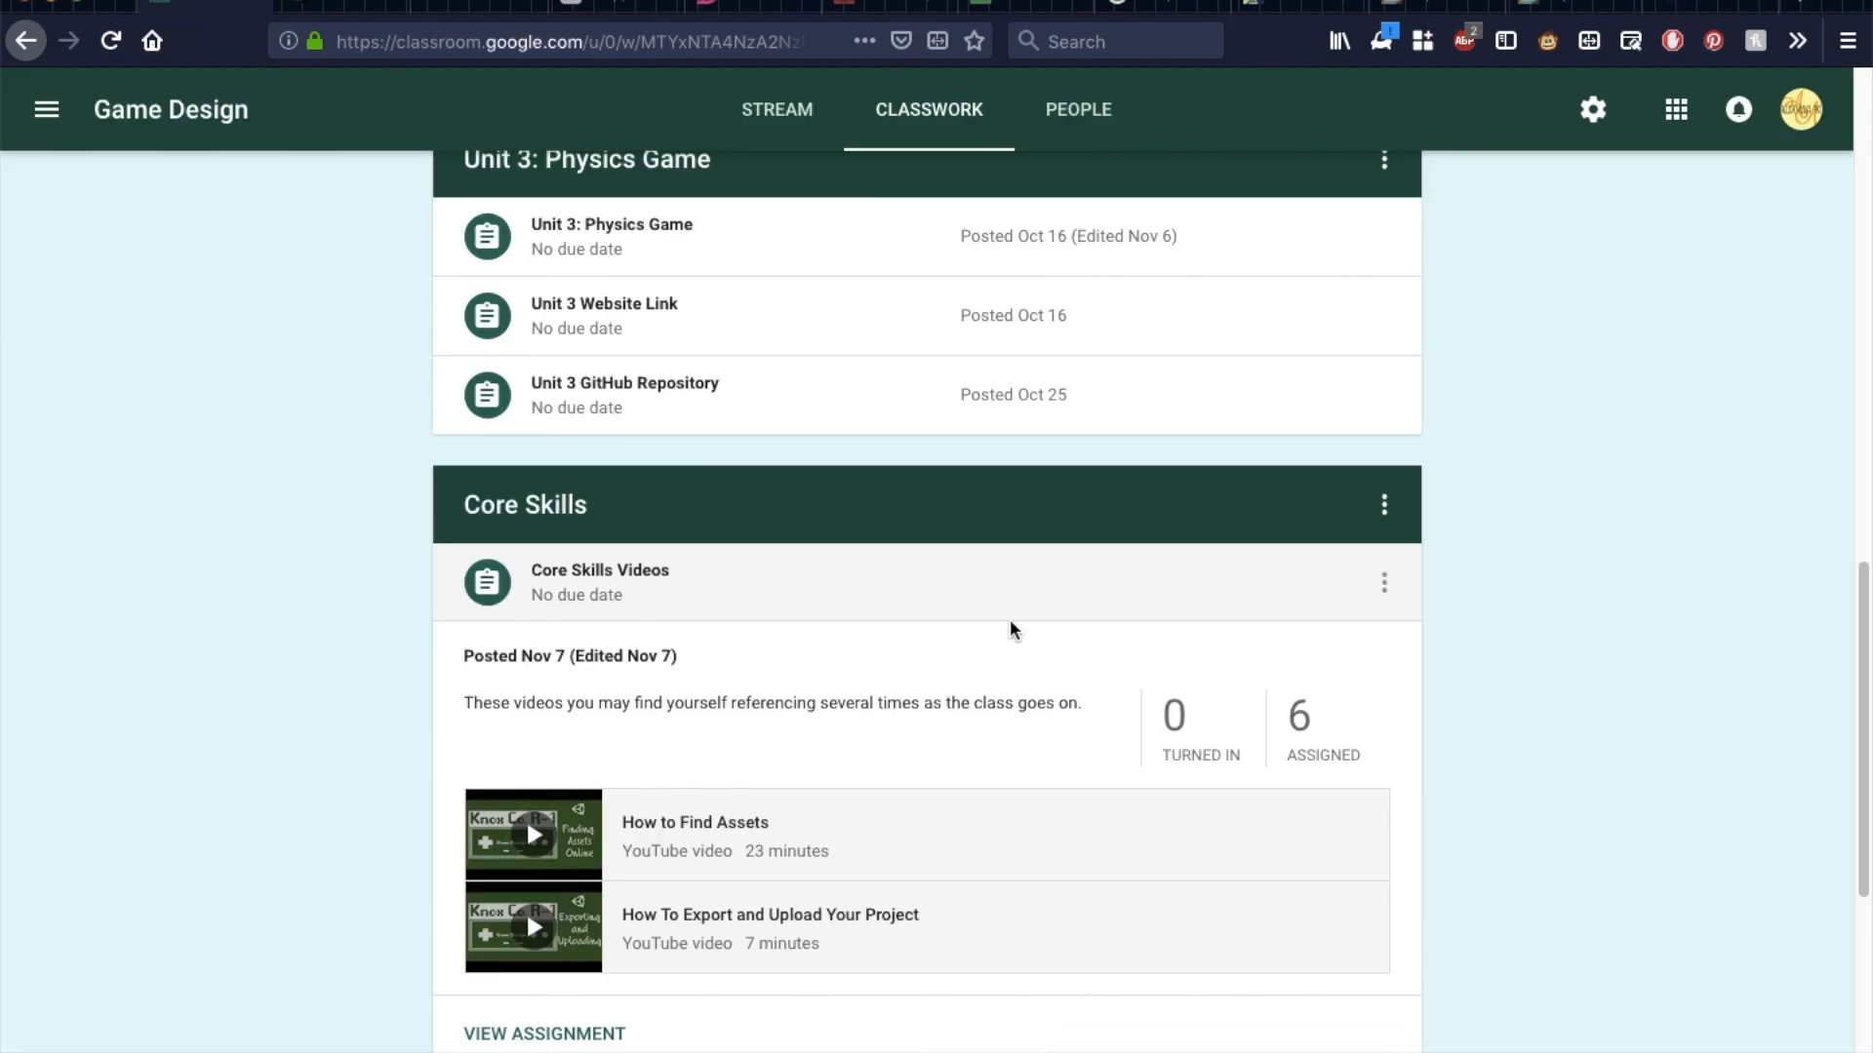
{"action": "scroll", "coordinate": [1010, 630], "scroll_direction": "down", "scroll_amount": 6}
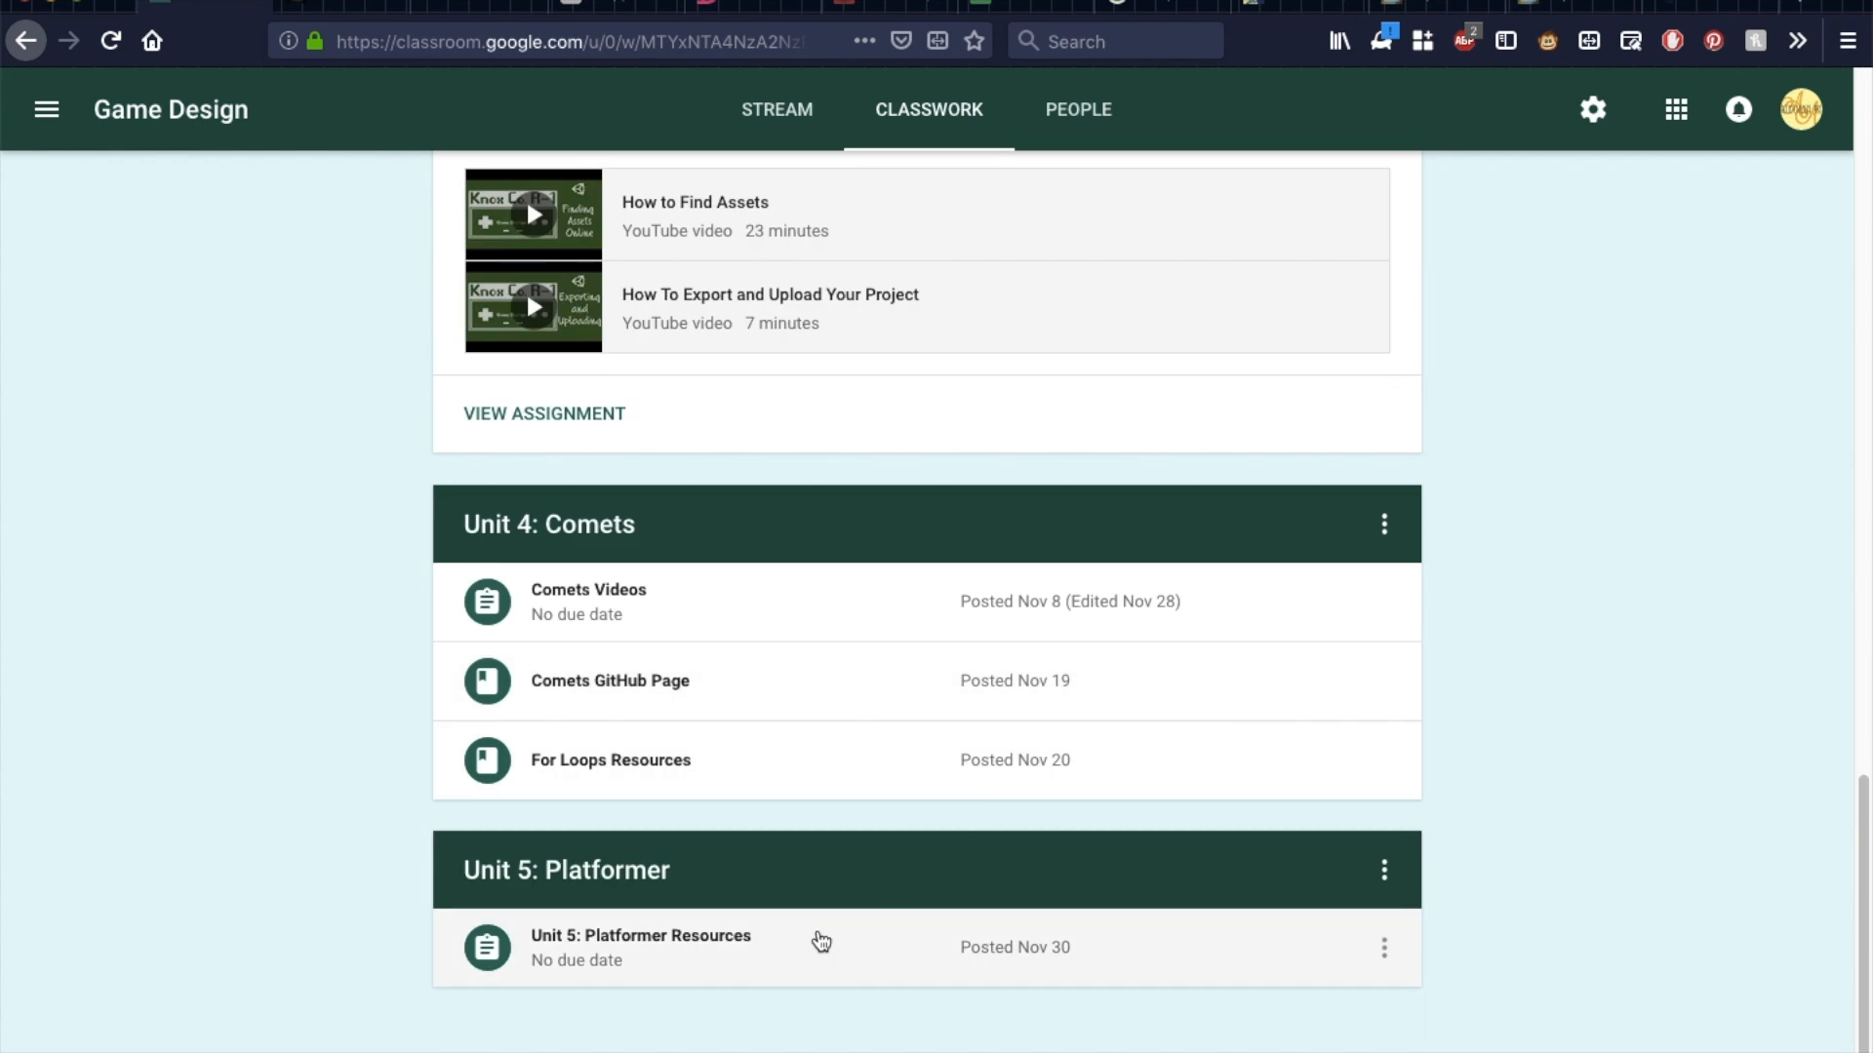
{"action": "left_click", "coordinate": [821, 941]}
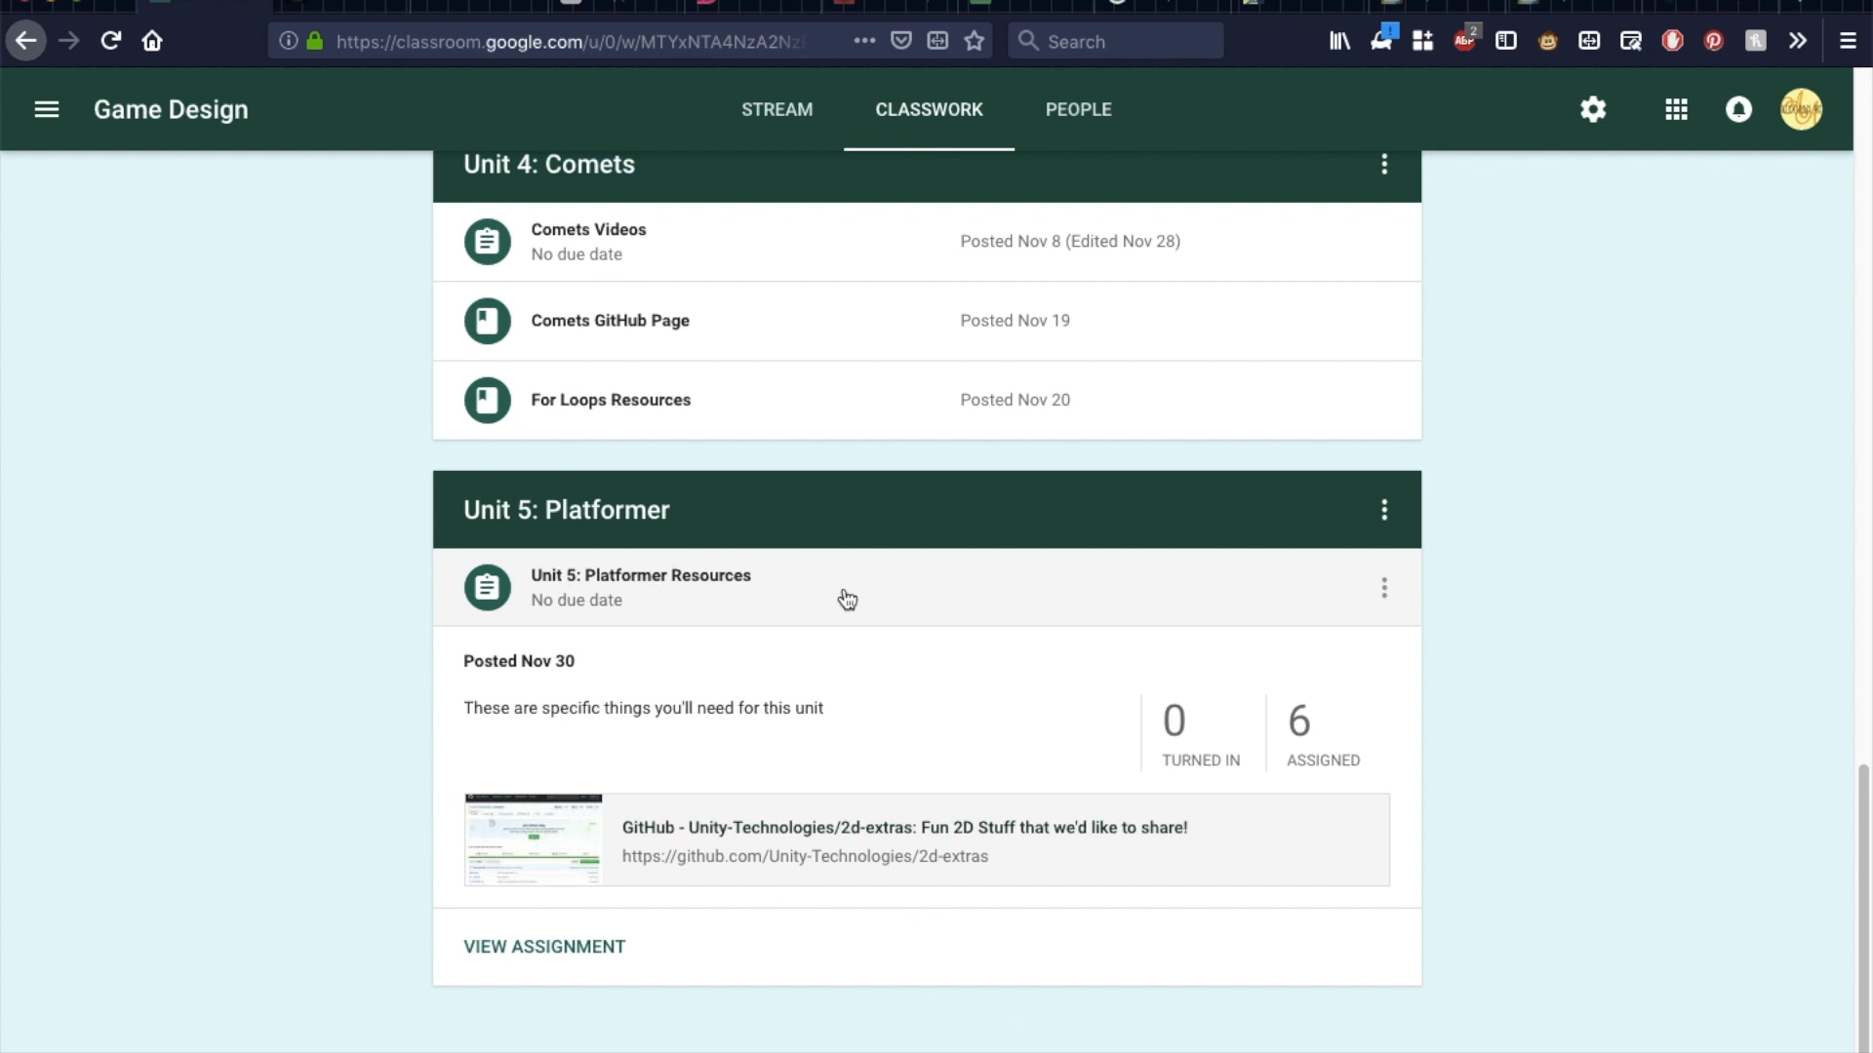
{"action": "left_click", "coordinate": [900, 844]}
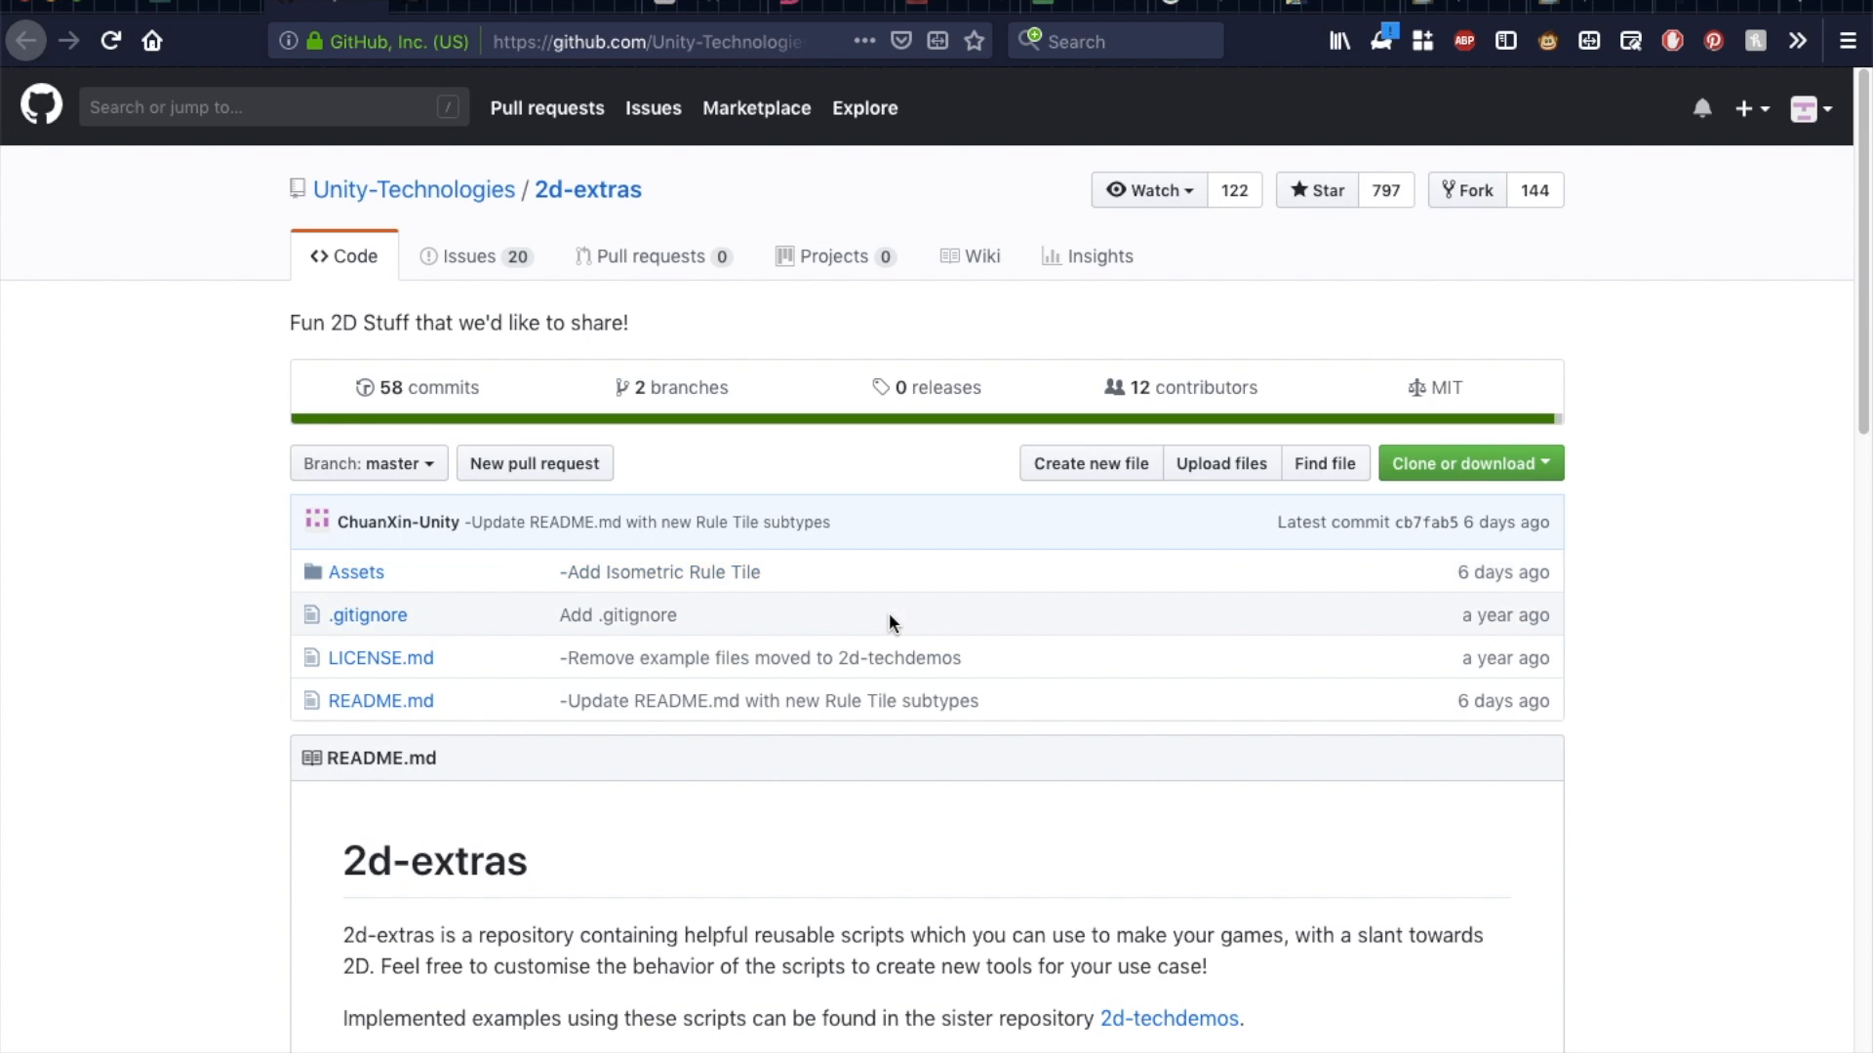
Read through the 2d-extras README, covering the available Tilemap brushes and tiles
{"action": "scroll", "coordinate": [978, 632], "scroll_direction": "down", "scroll_amount": 2}
{"action": "scroll", "coordinate": [978, 632], "scroll_direction": "down", "scroll_amount": 10}
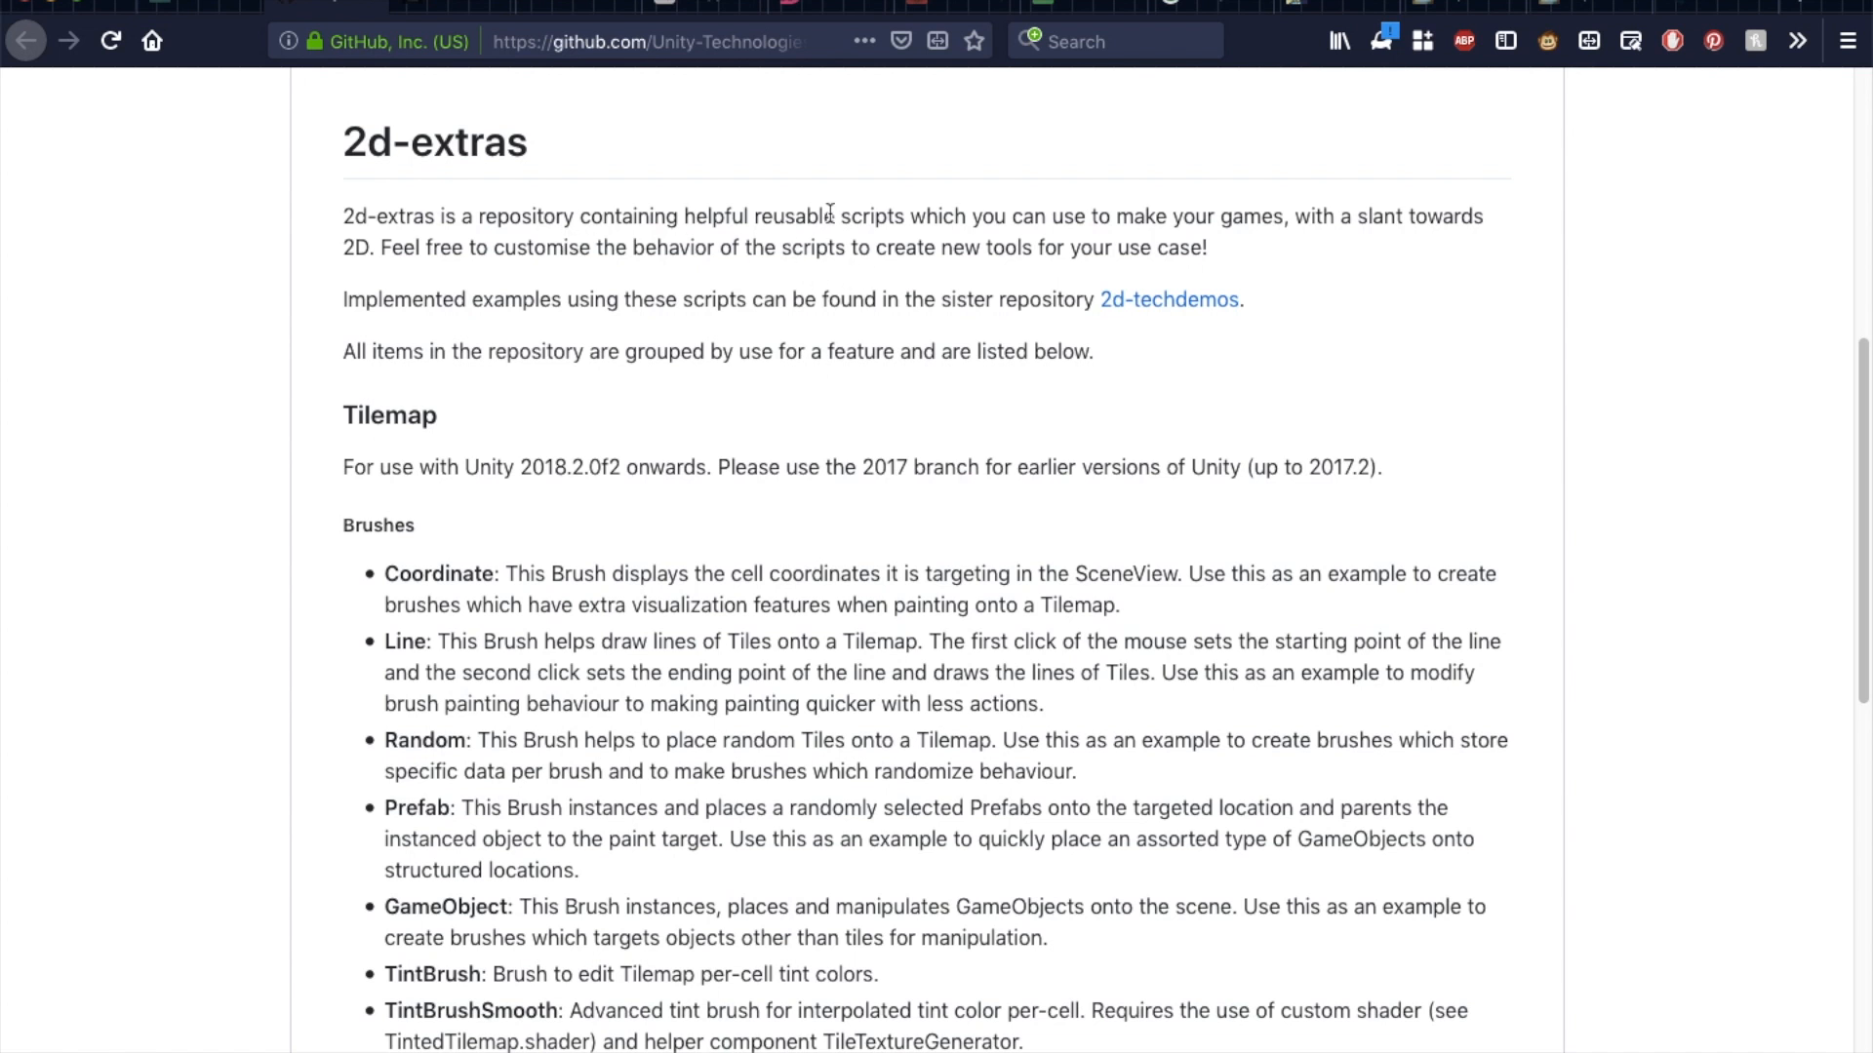
{"action": "scroll", "coordinate": [585, 610], "scroll_direction": "down", "scroll_amount": 4}
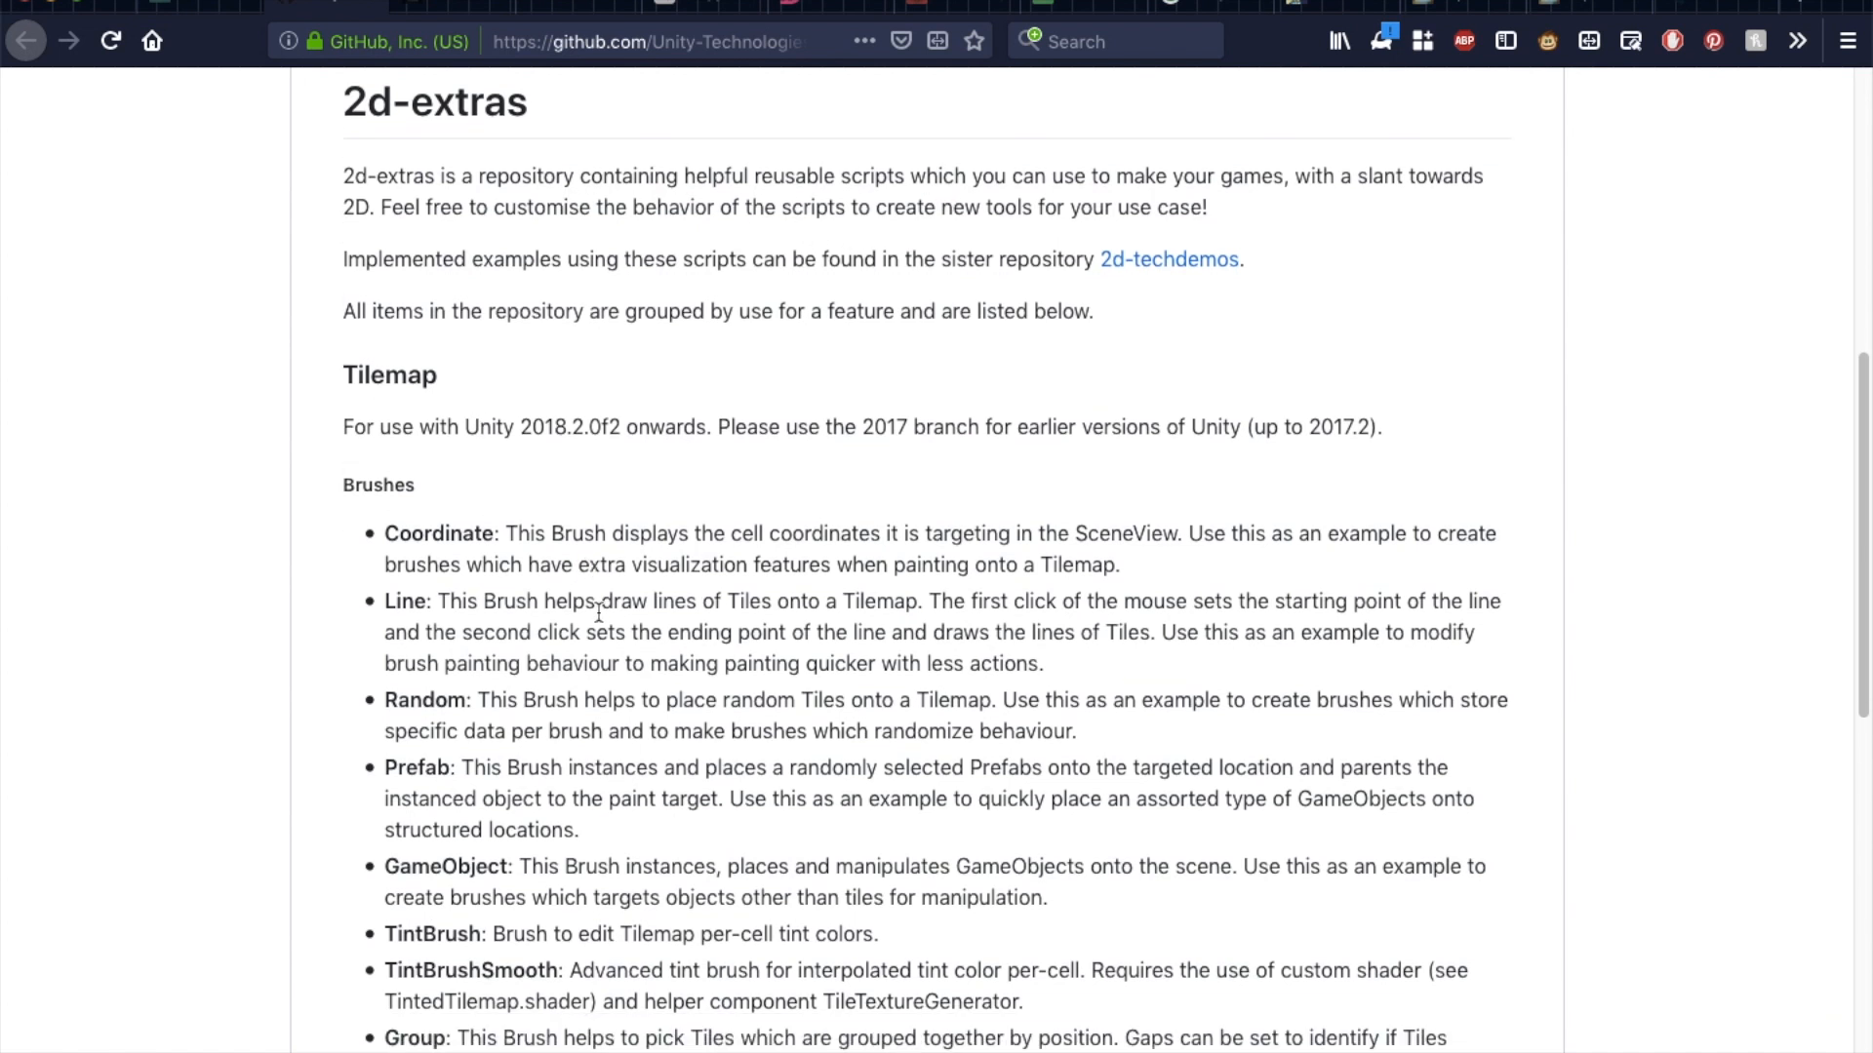
{"action": "scroll", "coordinate": [606, 612], "scroll_direction": "down", "scroll_amount": 15}
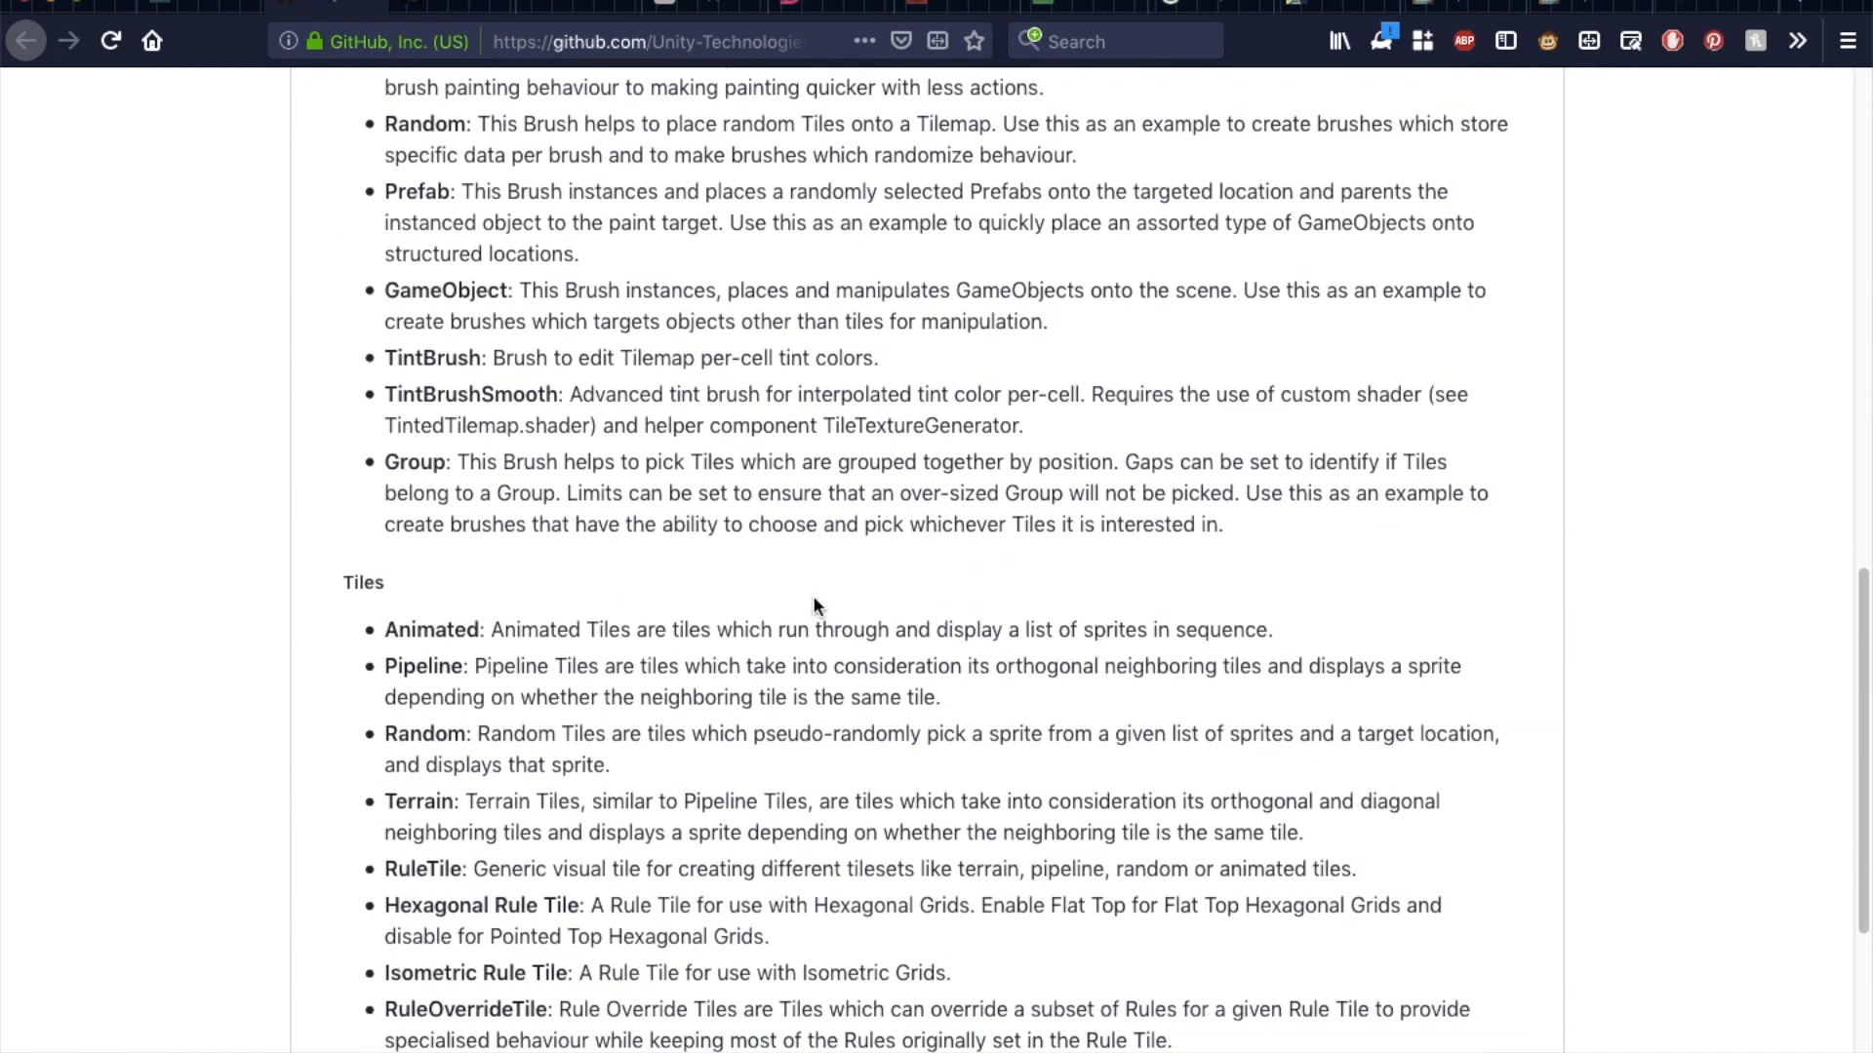
{"action": "scroll", "coordinate": [821, 593], "scroll_direction": "up", "scroll_amount": 20}
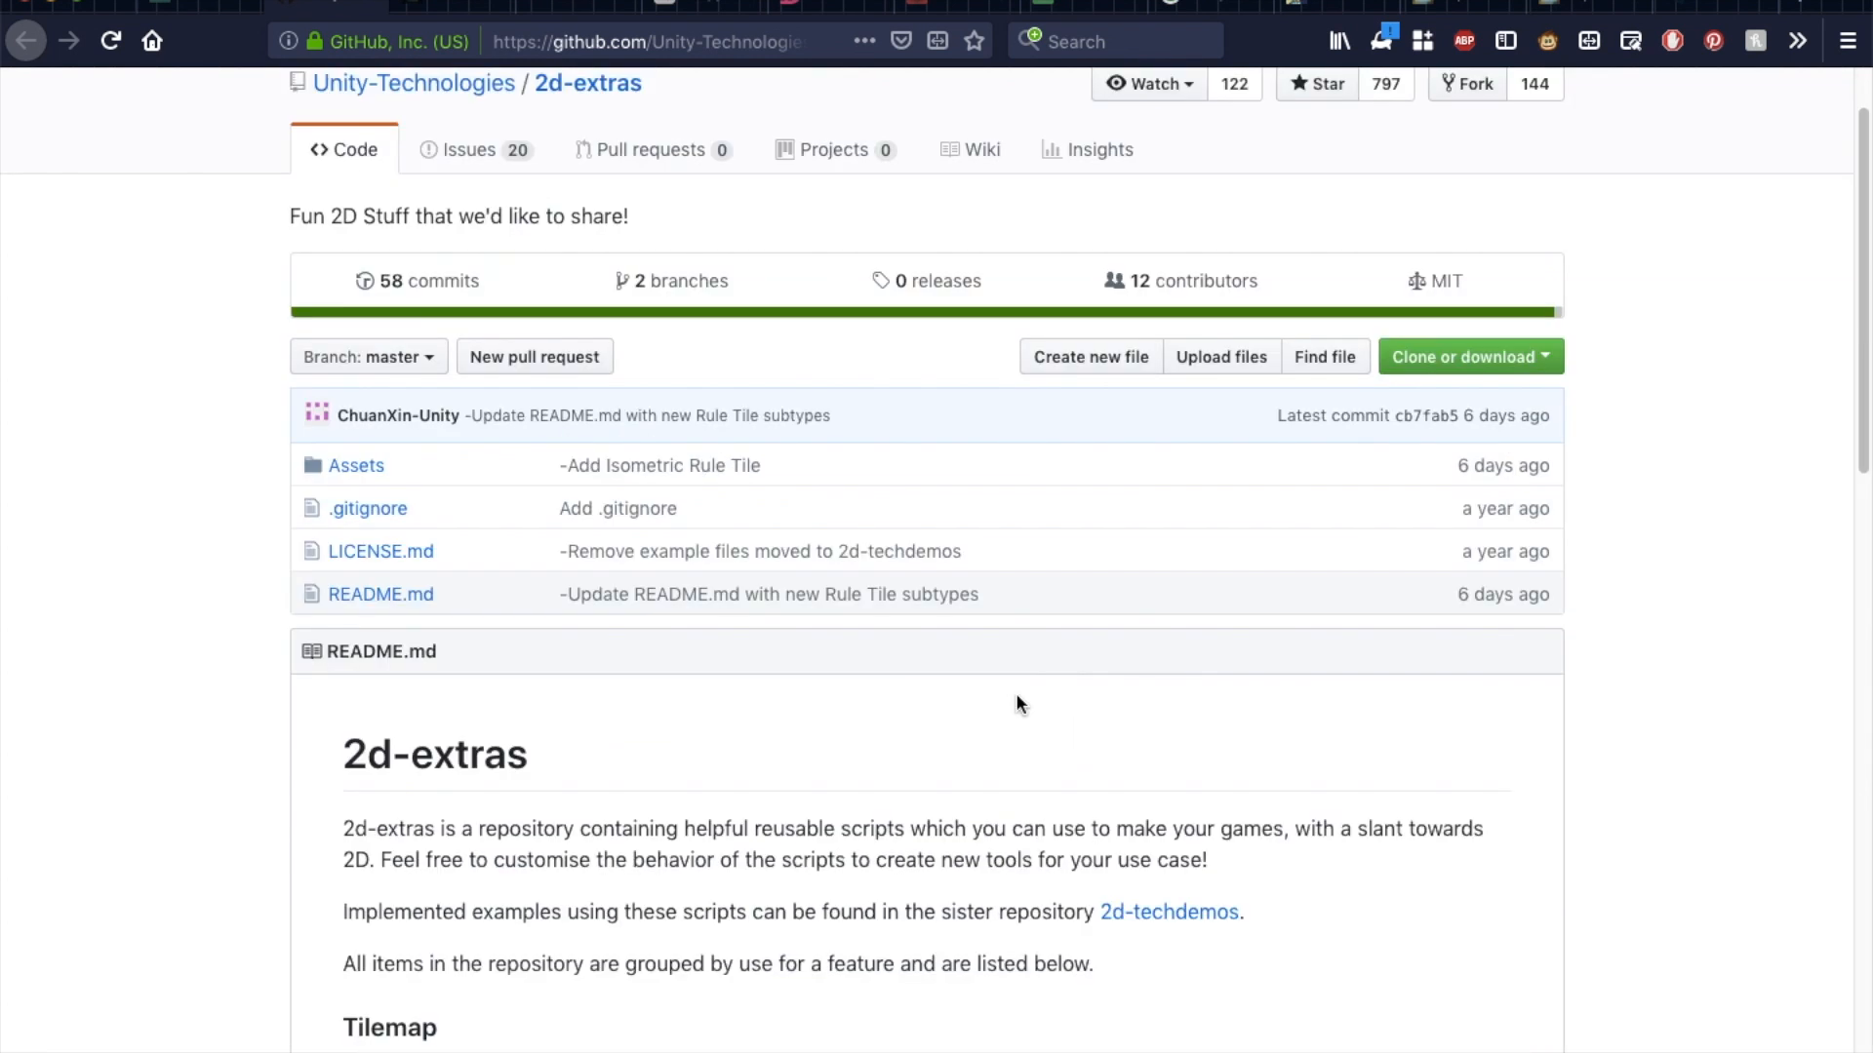
{"action": "left_click", "coordinate": [1546, 361]}
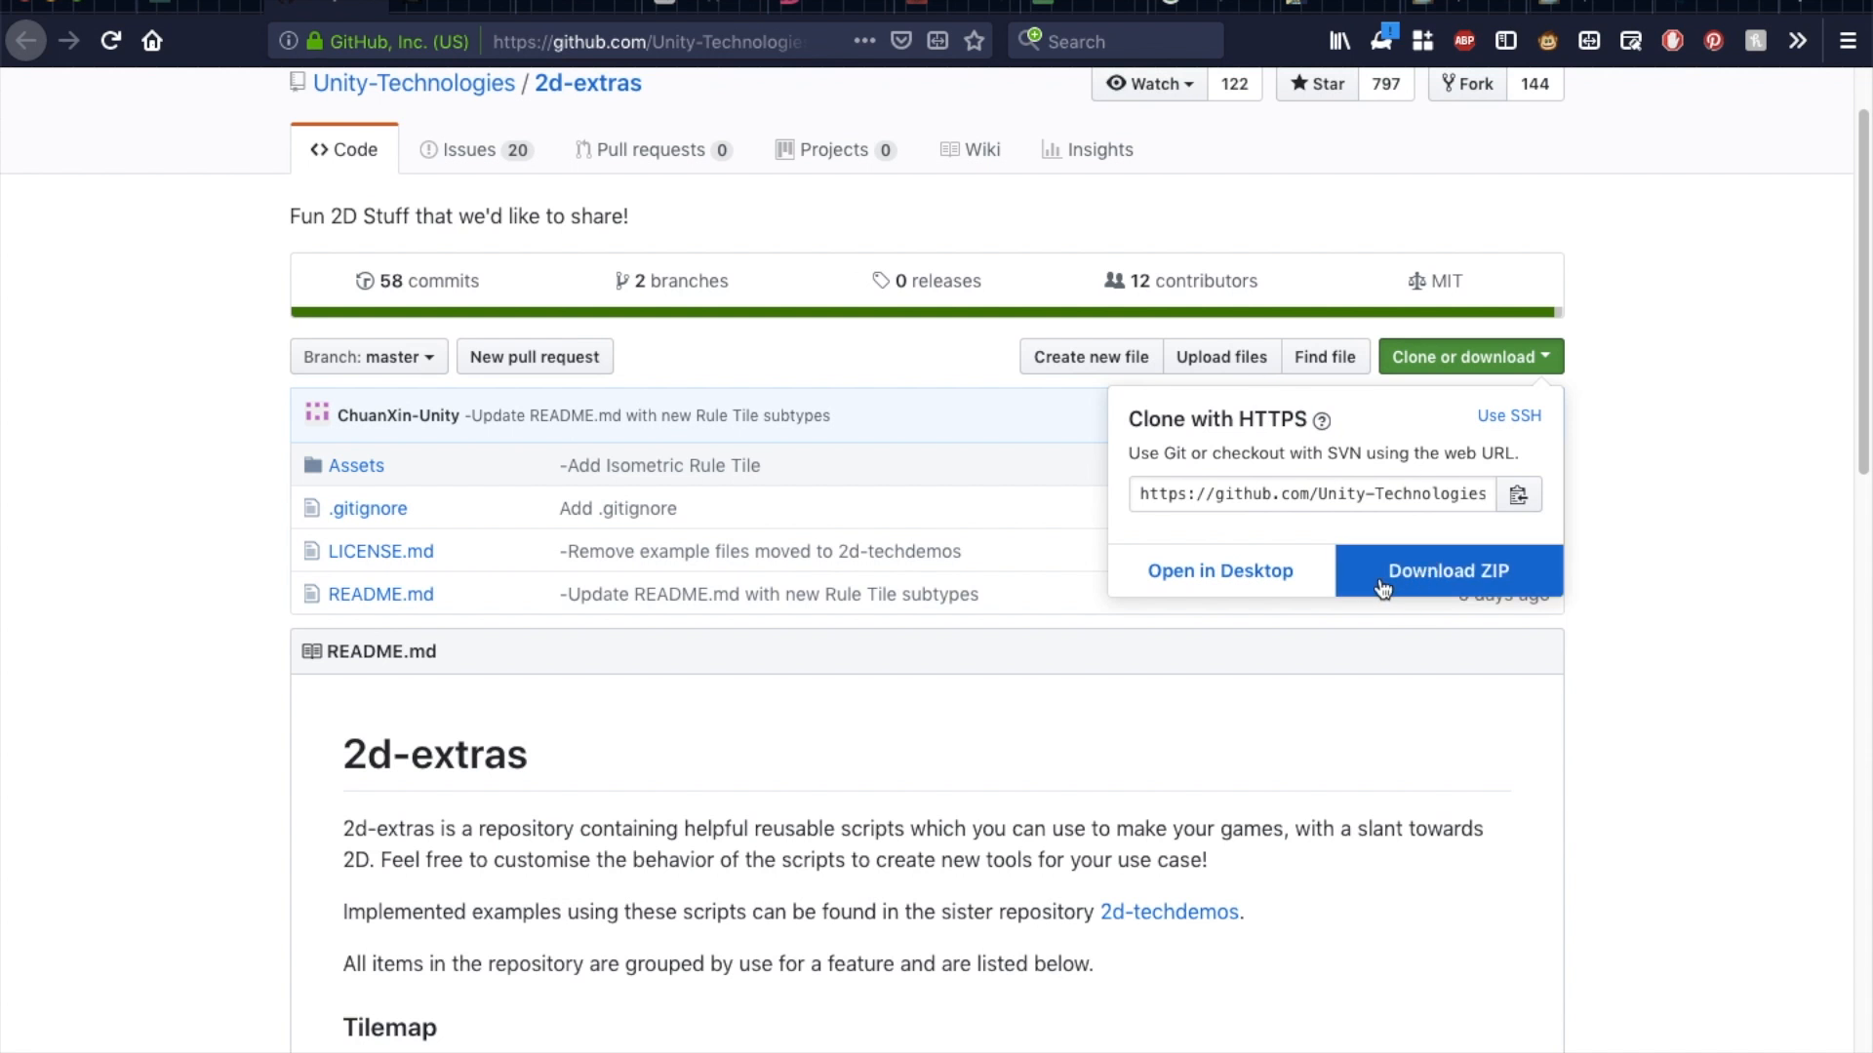
{"action": "left_click", "coordinate": [1447, 582]}
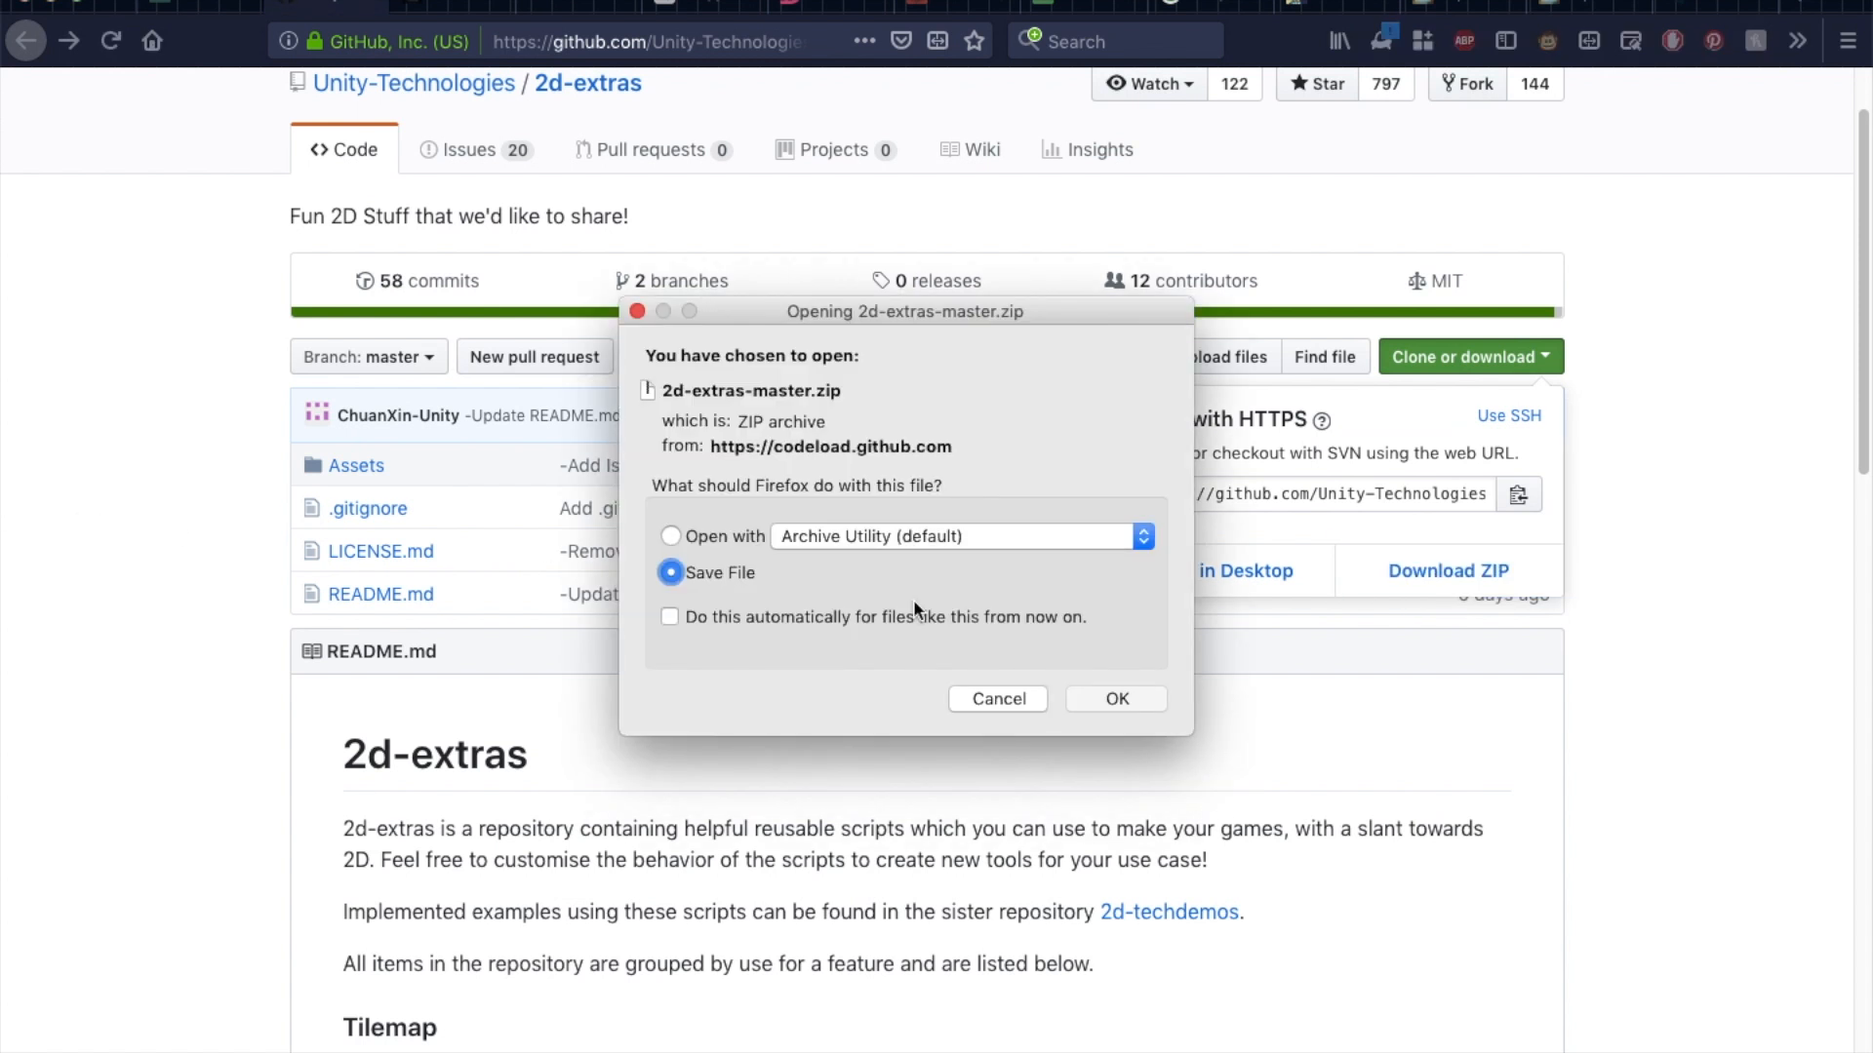
{"action": "left_click", "coordinate": [1161, 709]}
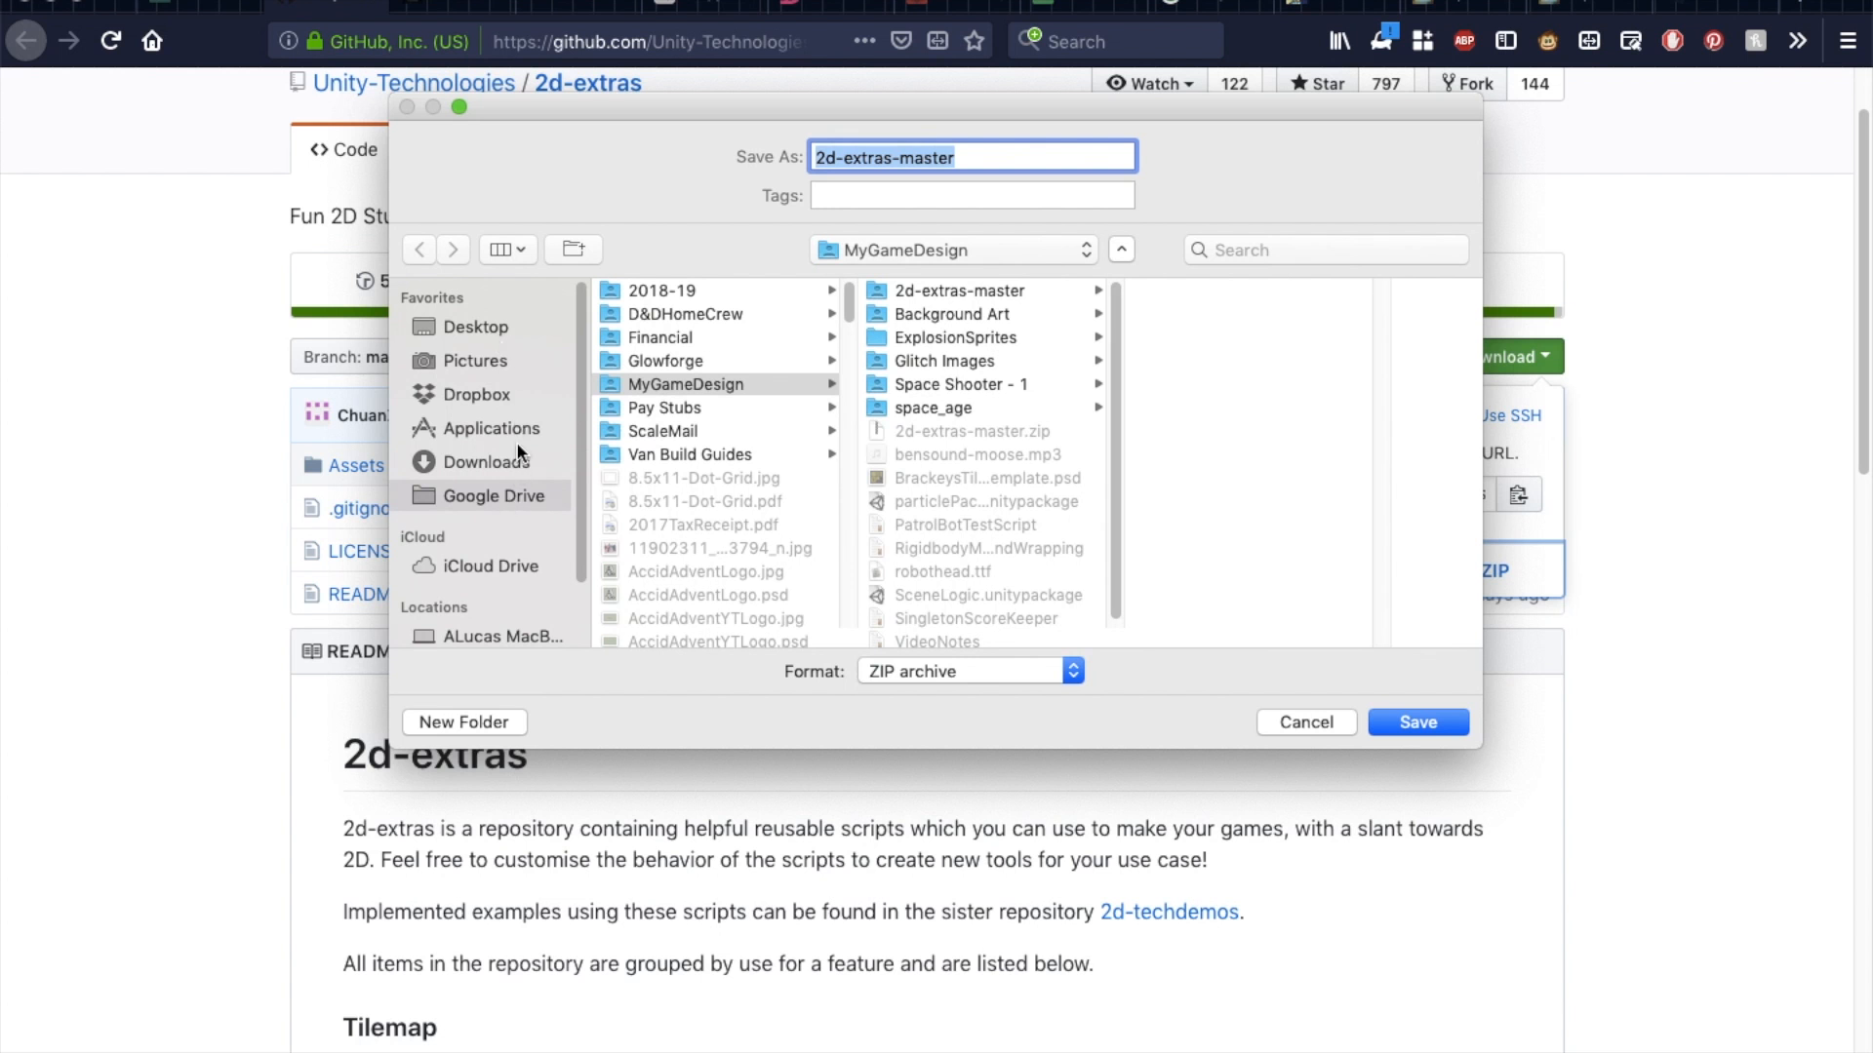
{"action": "left_click", "coordinate": [1327, 724]}
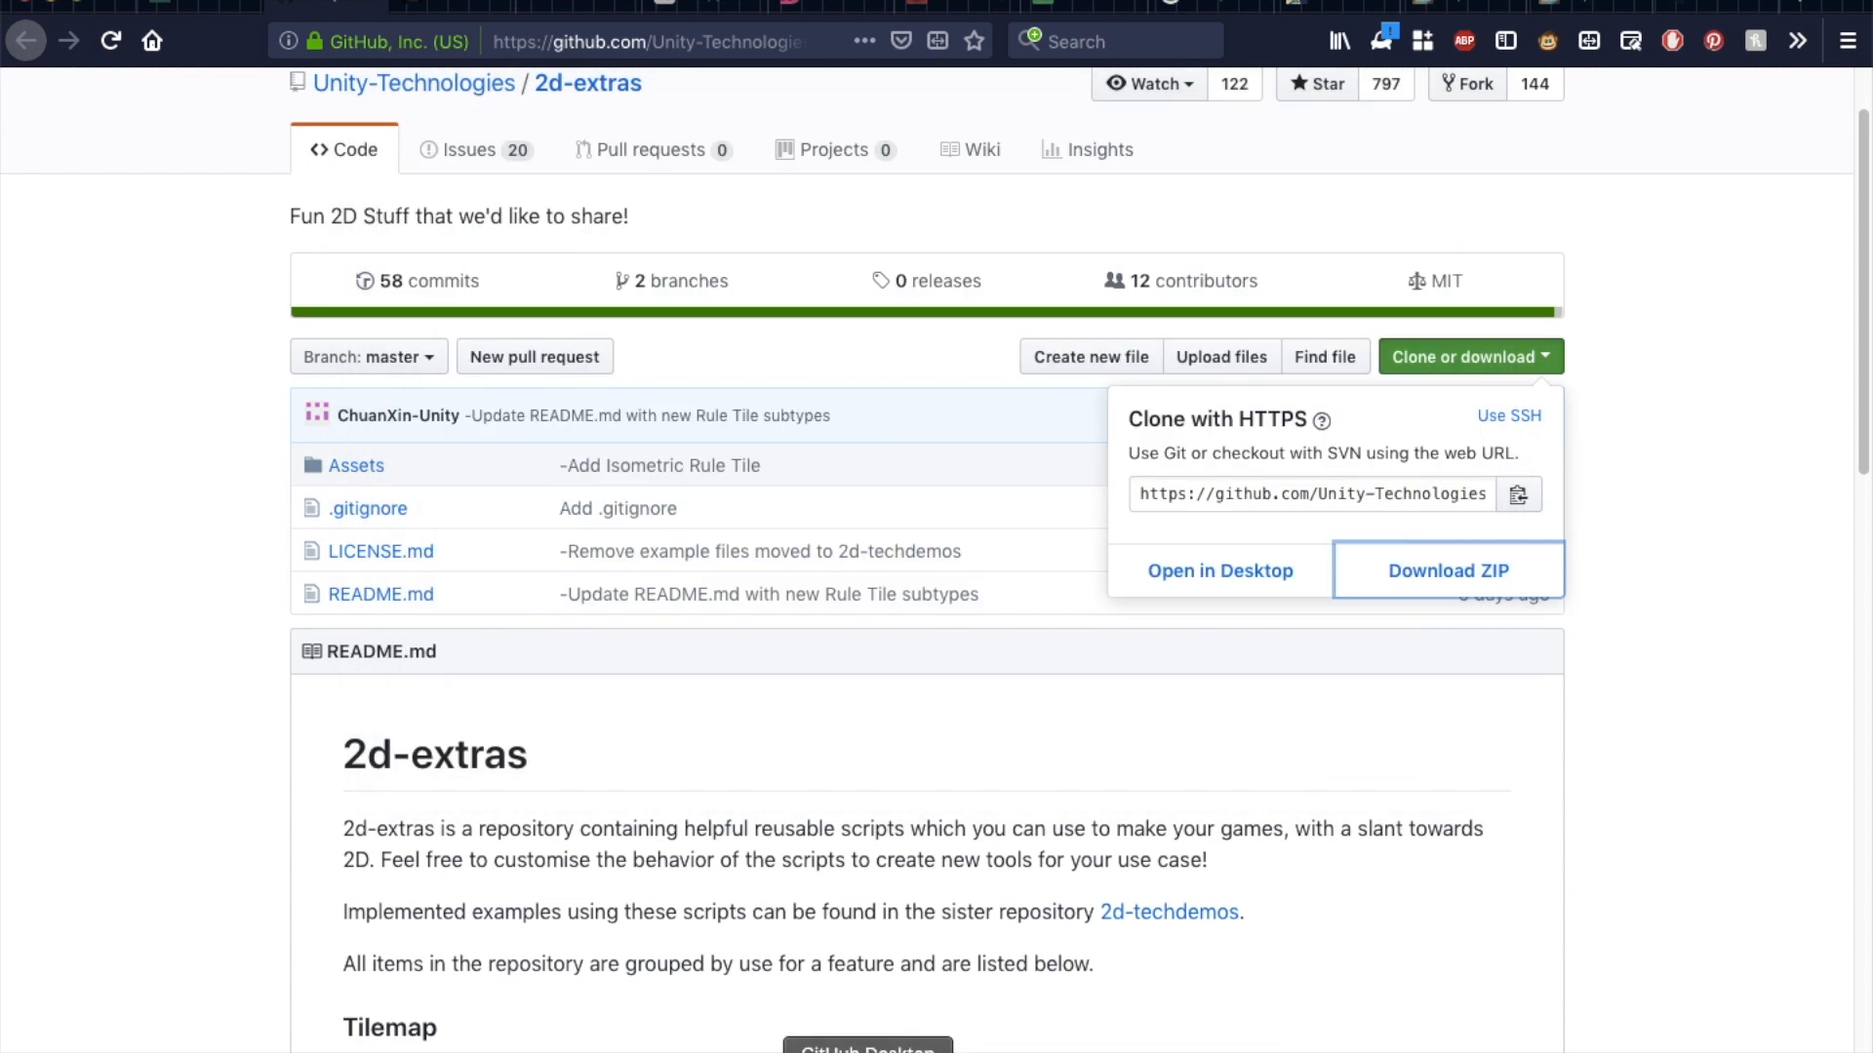
Switch to Finder and open the MyGameDesign folder in Google Drive
{"action": "left_click", "coordinate": [1029, 1041]}
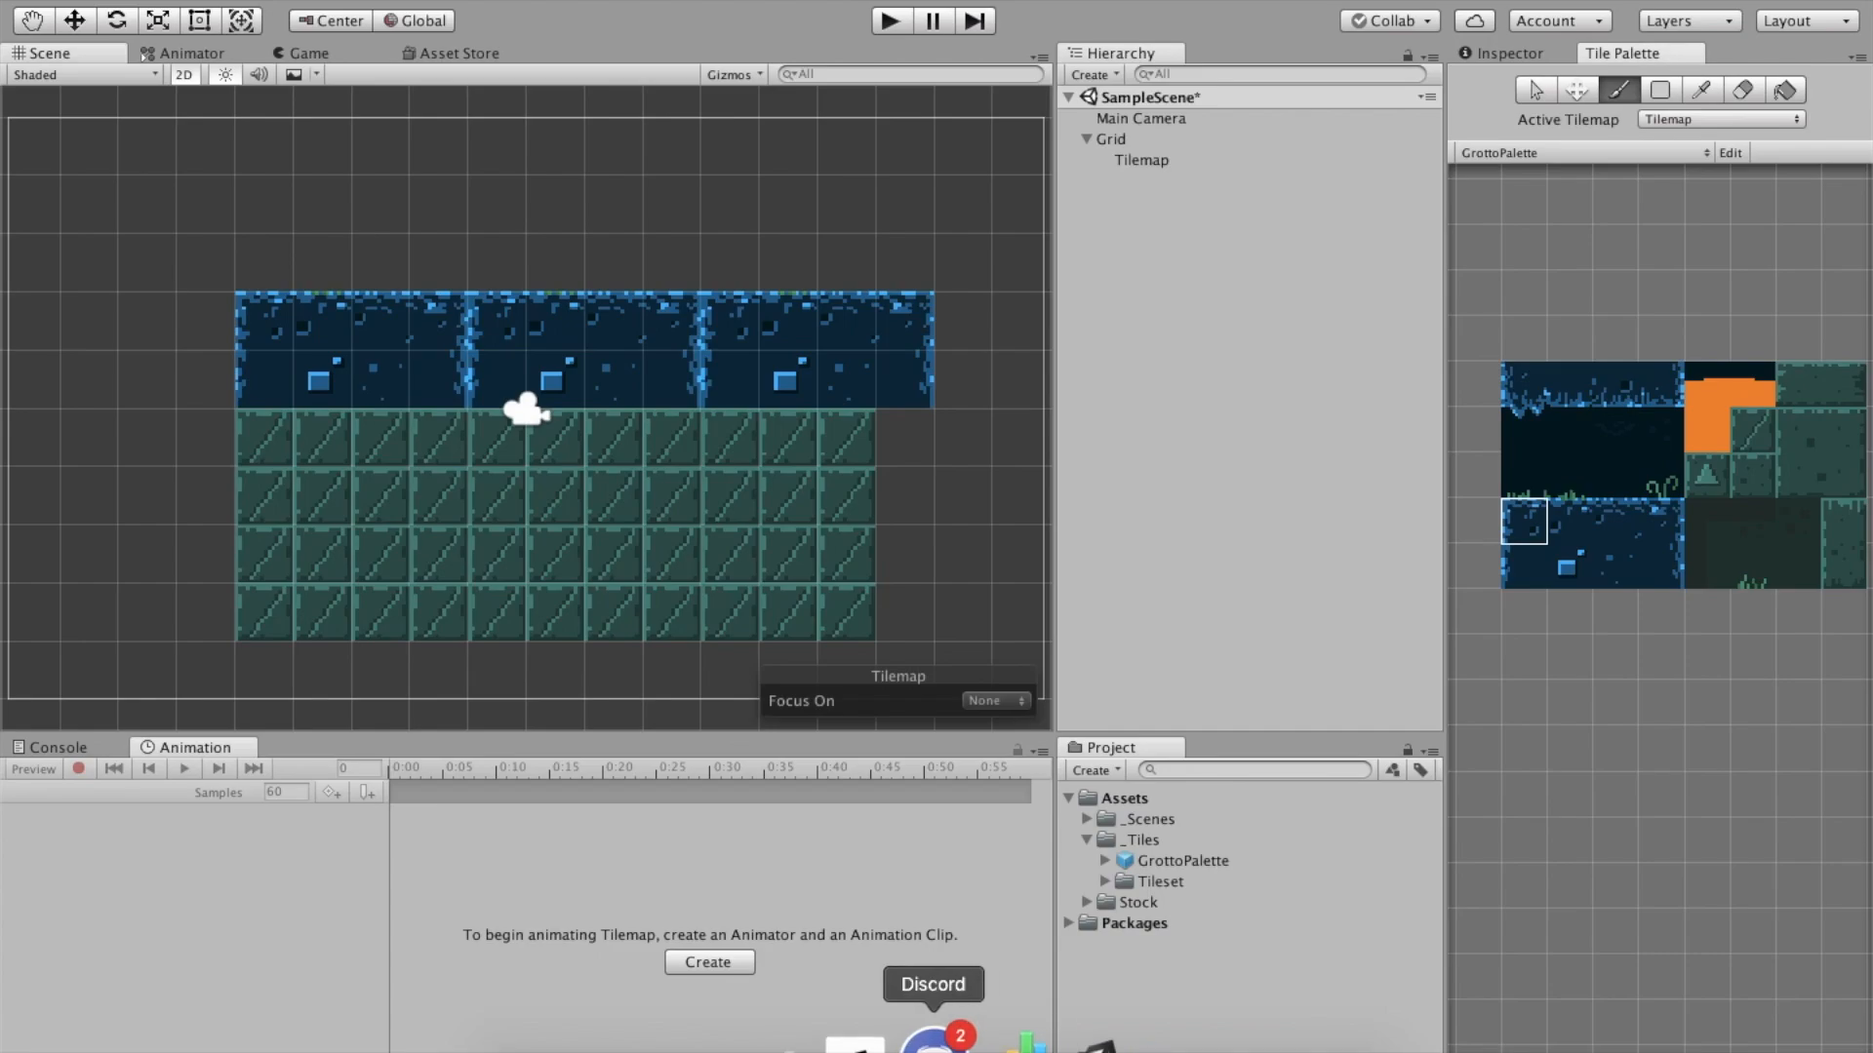
{"action": "left_click", "coordinate": [592, 1040]}
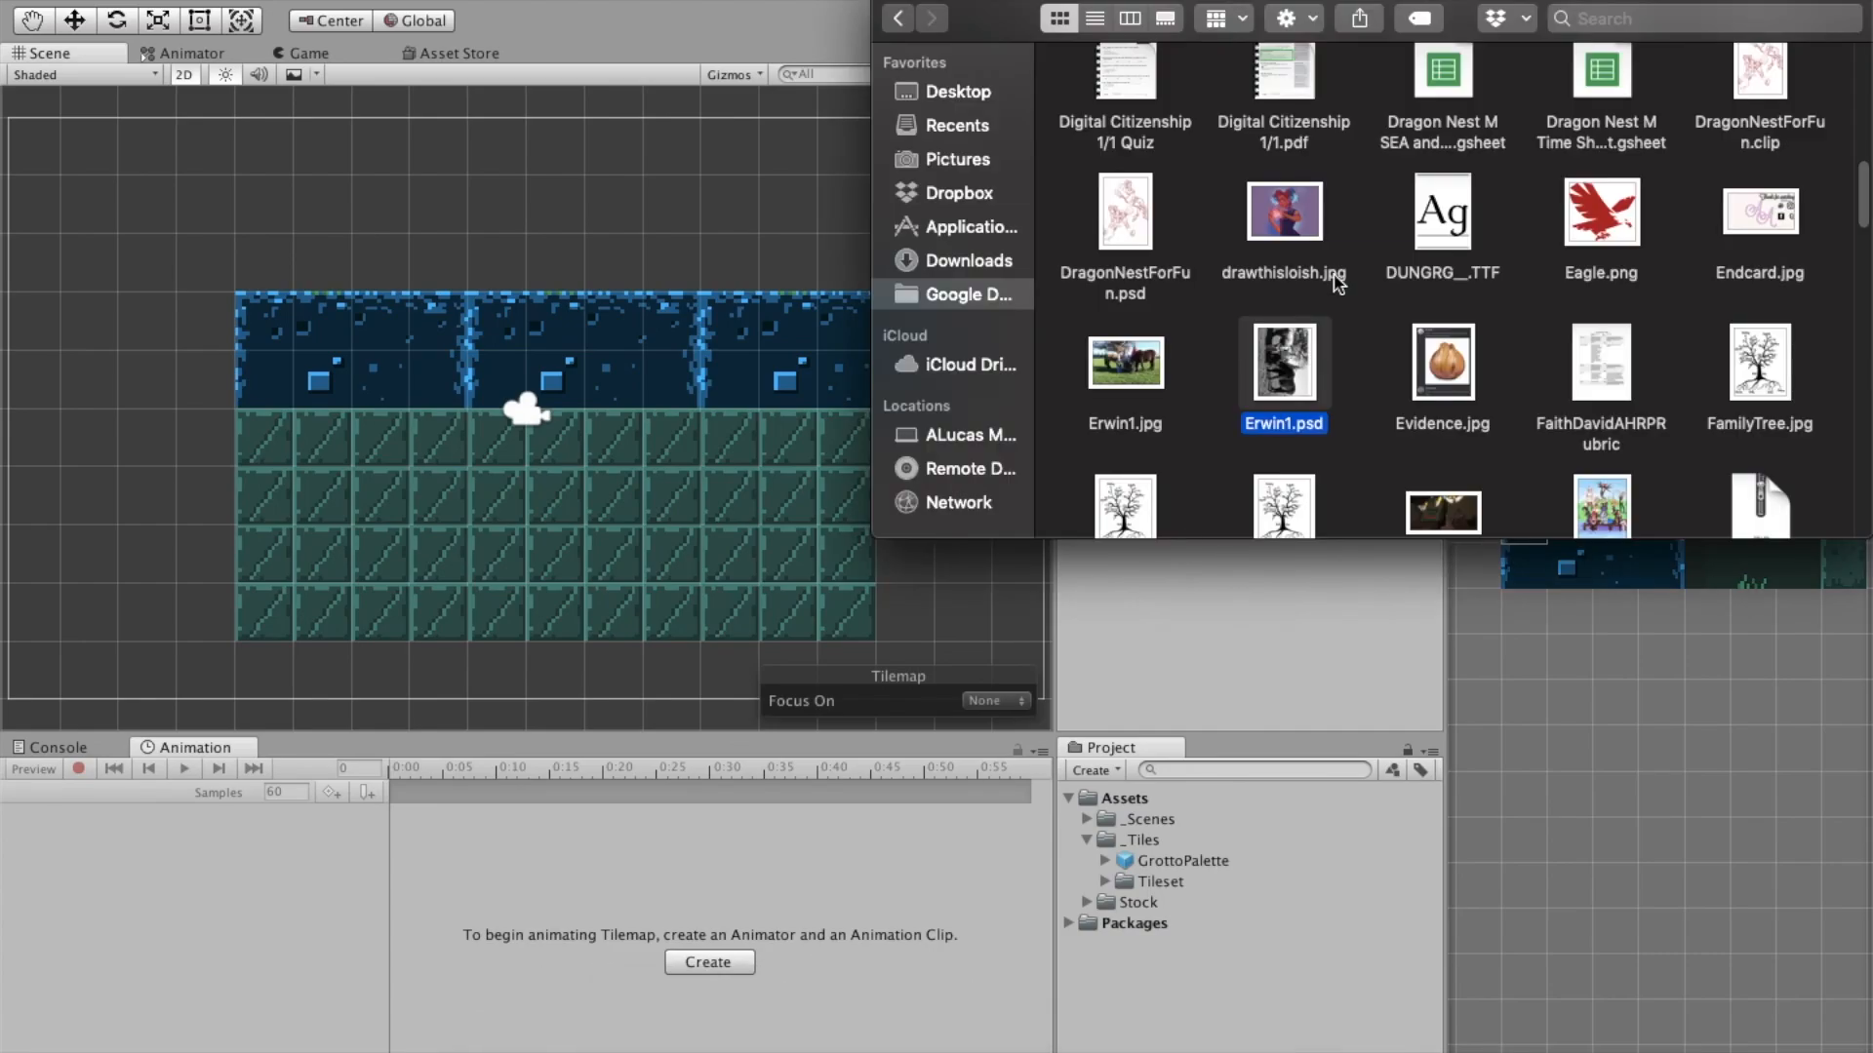
{"action": "left_click", "coordinate": [985, 297]}
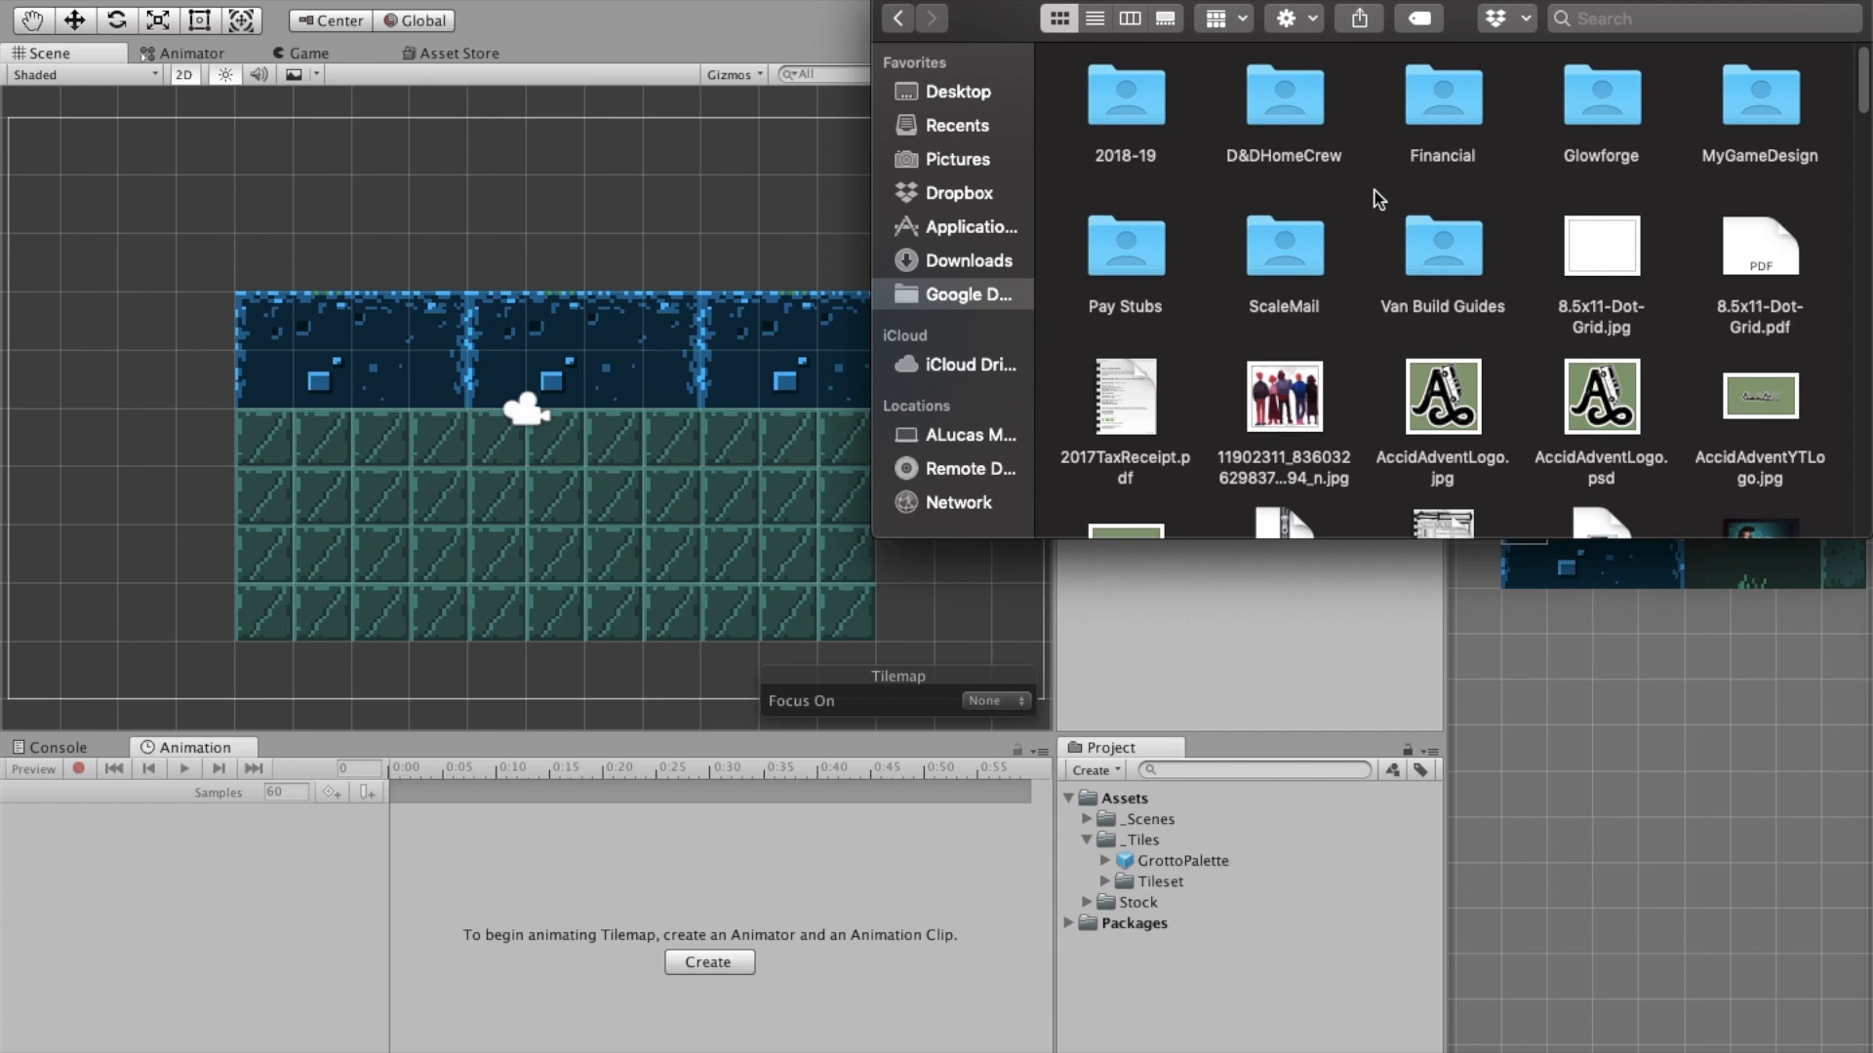
{"action": "left_click", "coordinate": [1735, 105]}
{"action": "double_click", "coordinate": [1735, 105]}
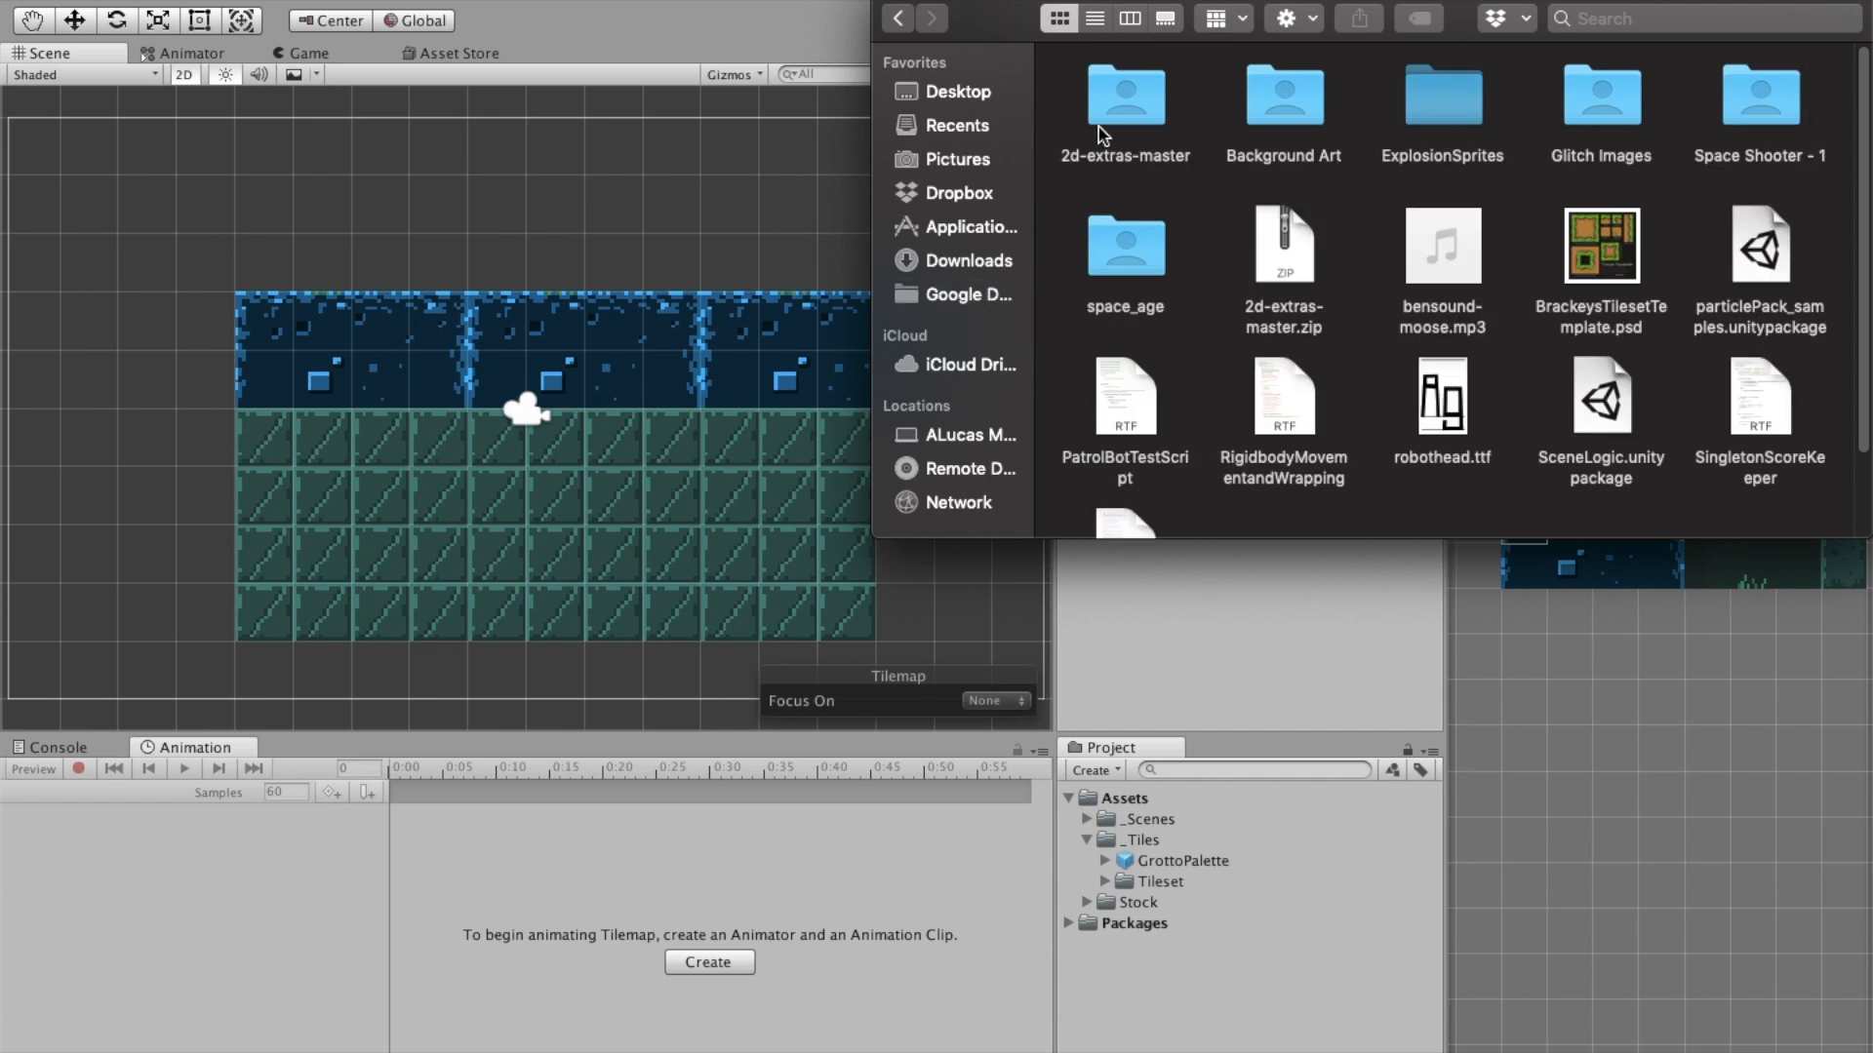
Check the contents of the 2d-extras-master folder and import the whole folder into the Unity project's Assets
{"action": "left_click", "coordinate": [1126, 109]}
{"action": "double_click", "coordinate": [1127, 109]}
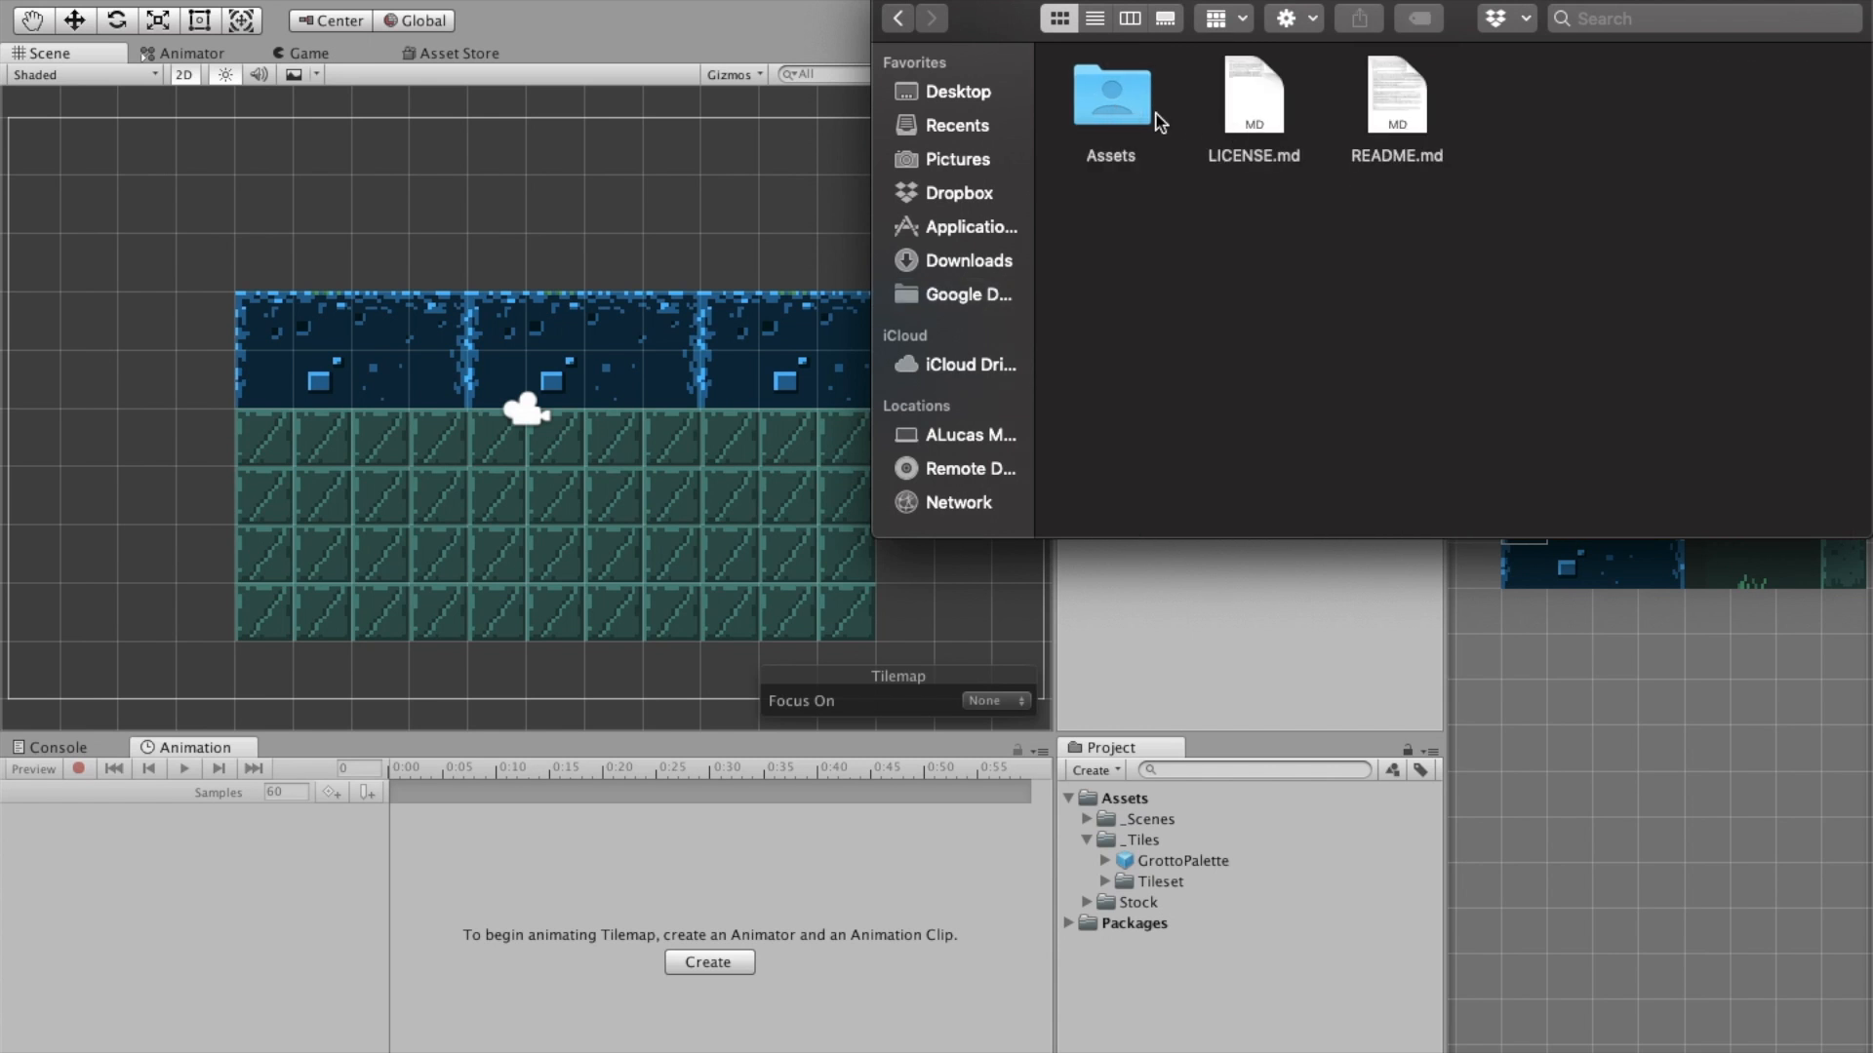
{"action": "left_click", "coordinate": [897, 18]}
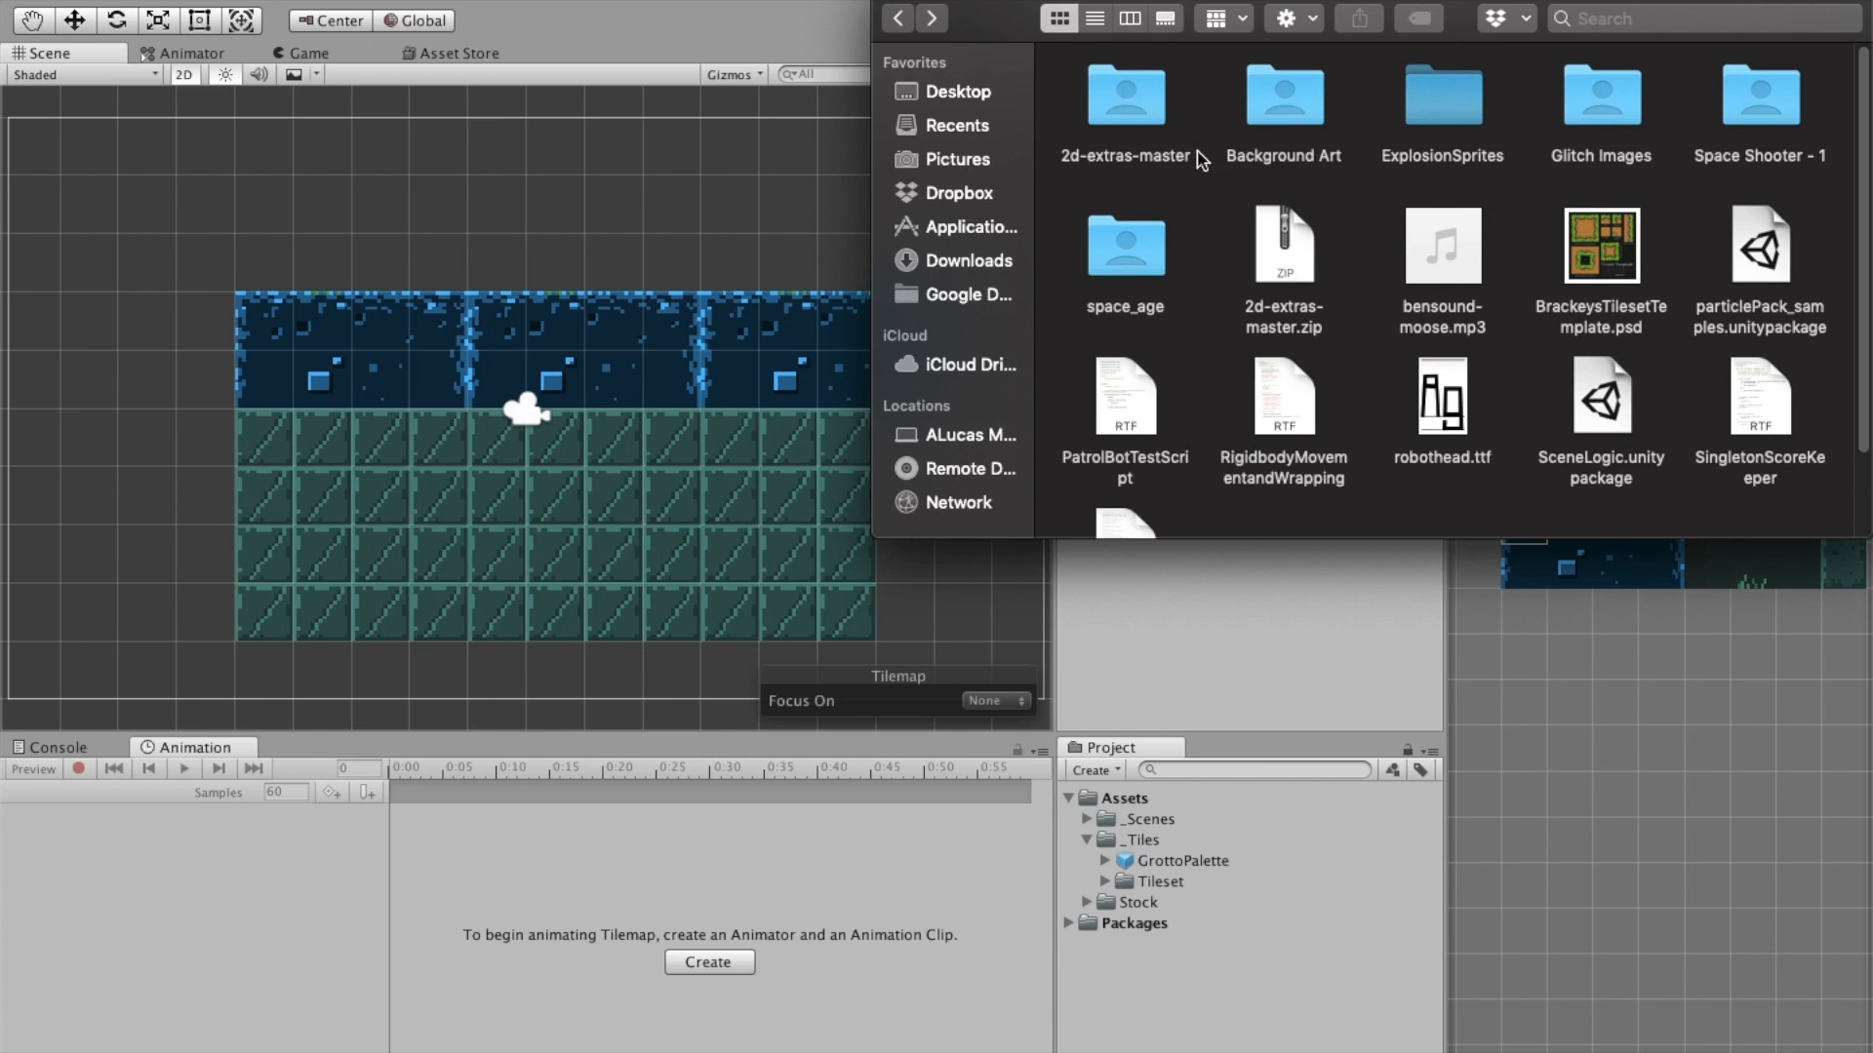
{"action": "left_click_drag", "start_coordinate": [1117, 112], "coordinate": [1240, 815]}
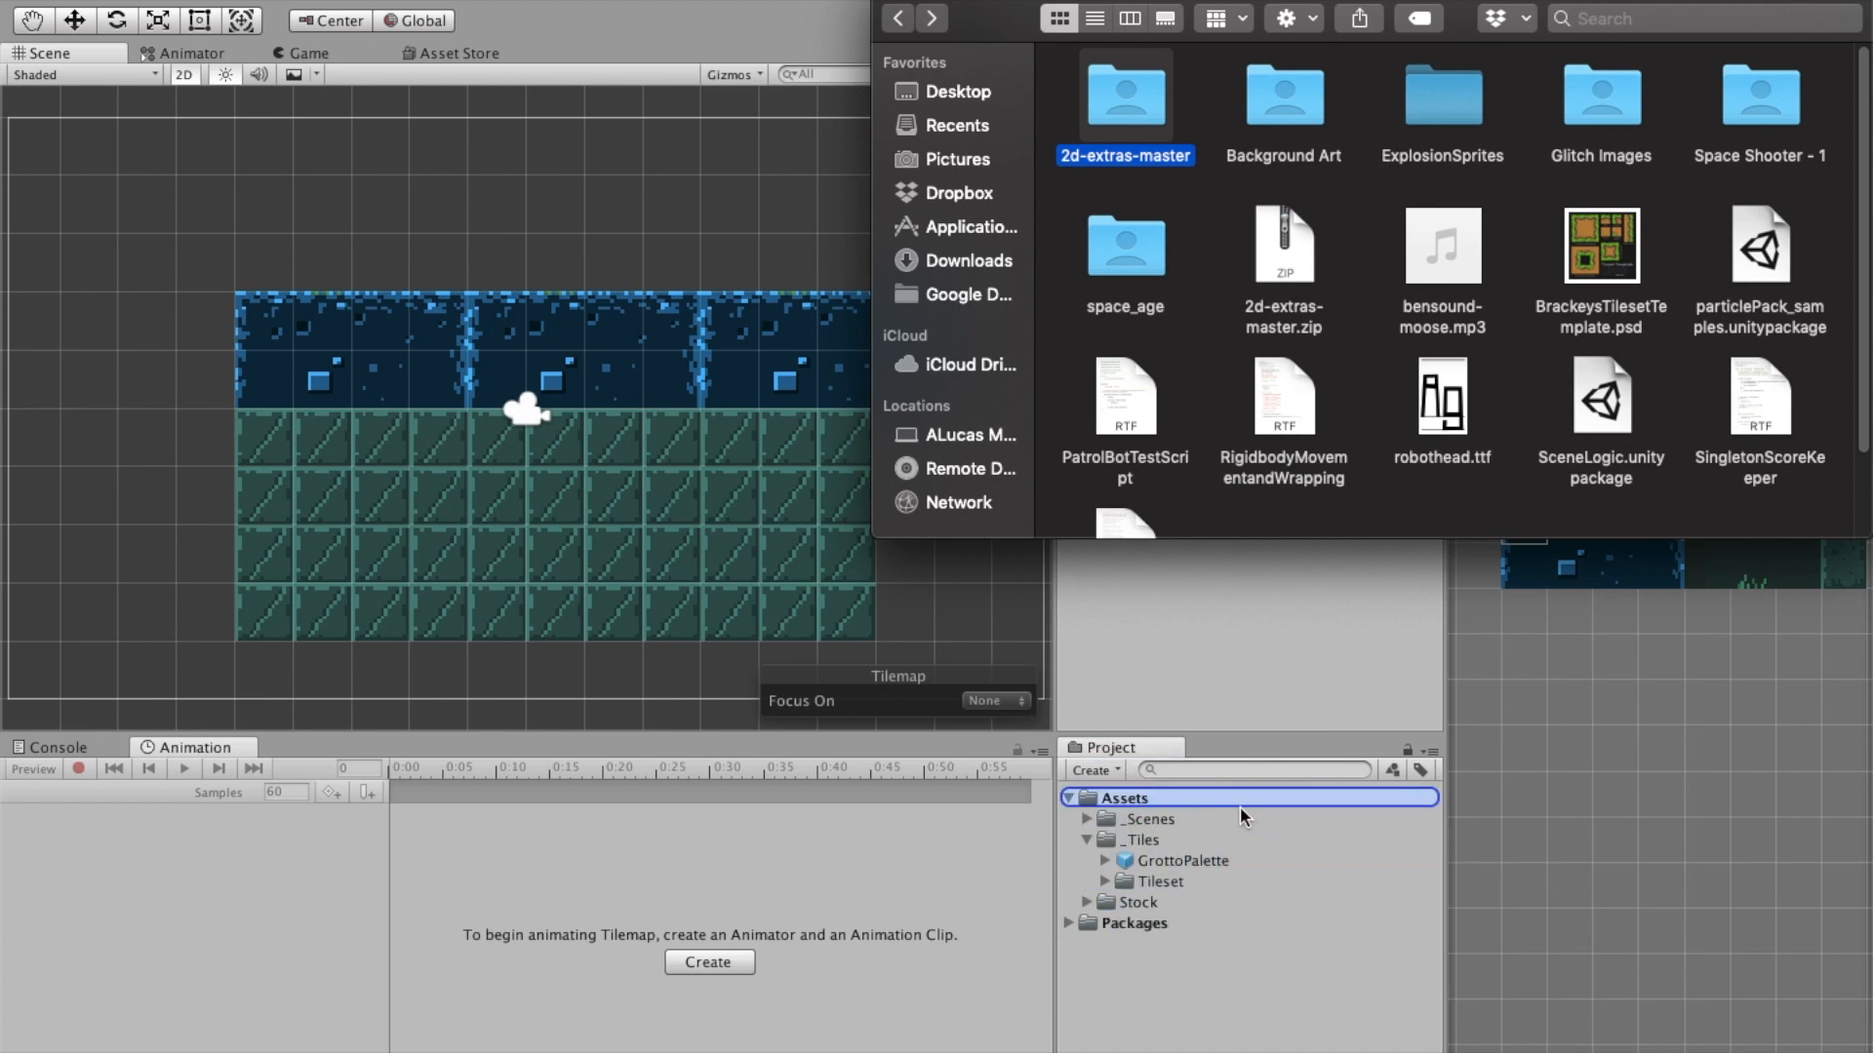
{"action": "left_click", "coordinate": [1240, 1024]}
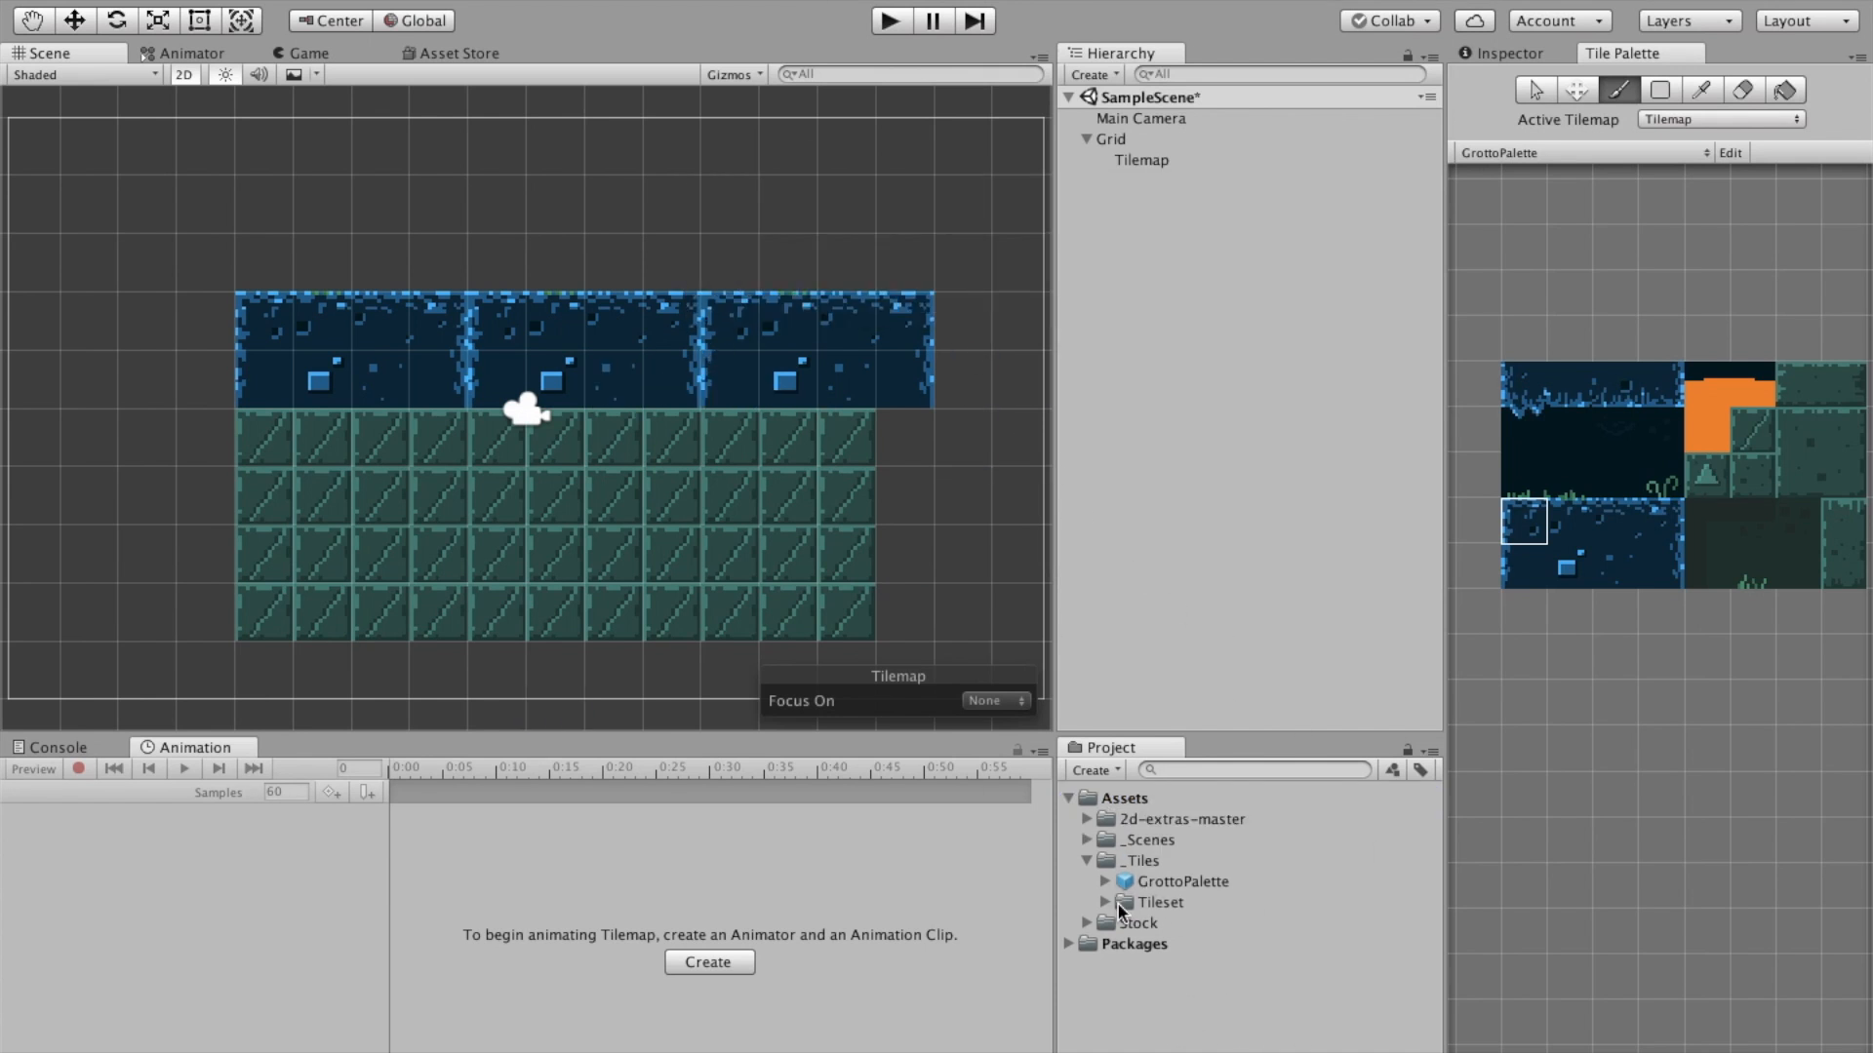
Examine the Tilemap and Tiles subfolders inside the imported 2d-extras-master folder, and collapse the folder tree again
{"action": "left_click", "coordinate": [1087, 821]}
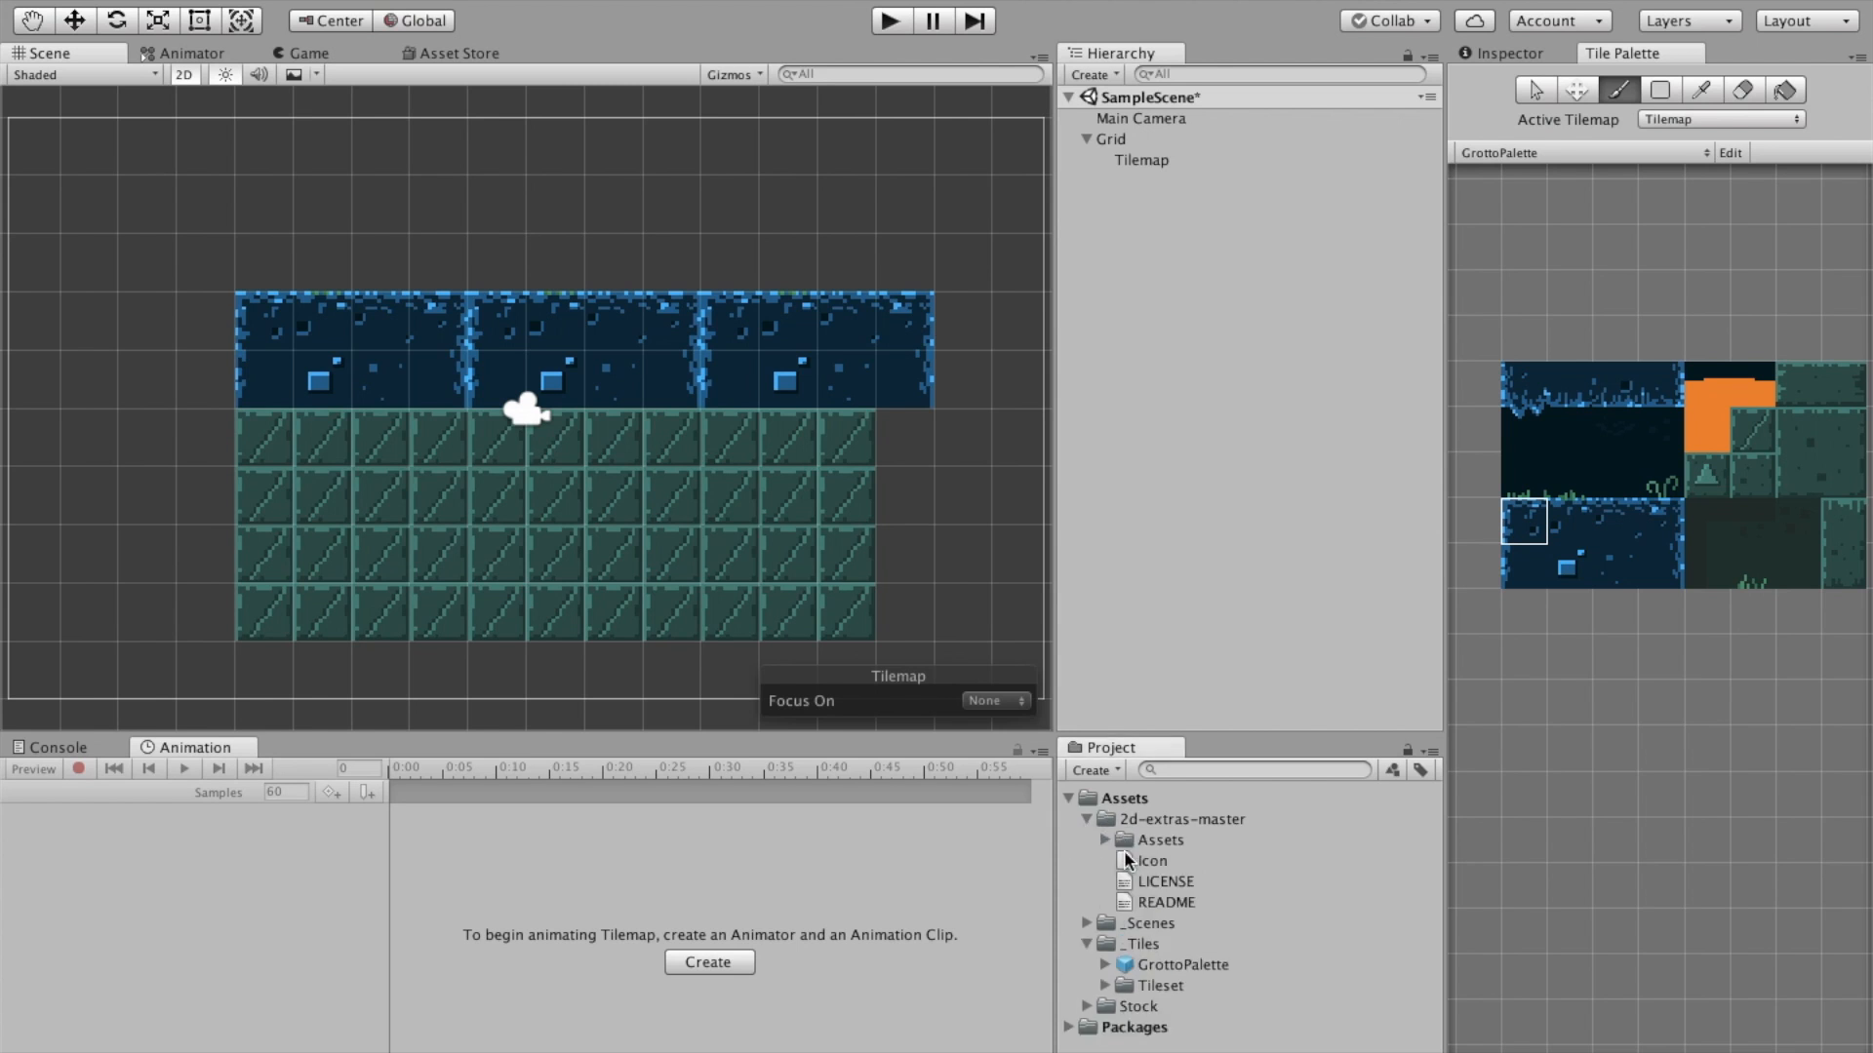
{"action": "left_click", "coordinate": [1105, 841]}
{"action": "left_click", "coordinate": [1124, 882]}
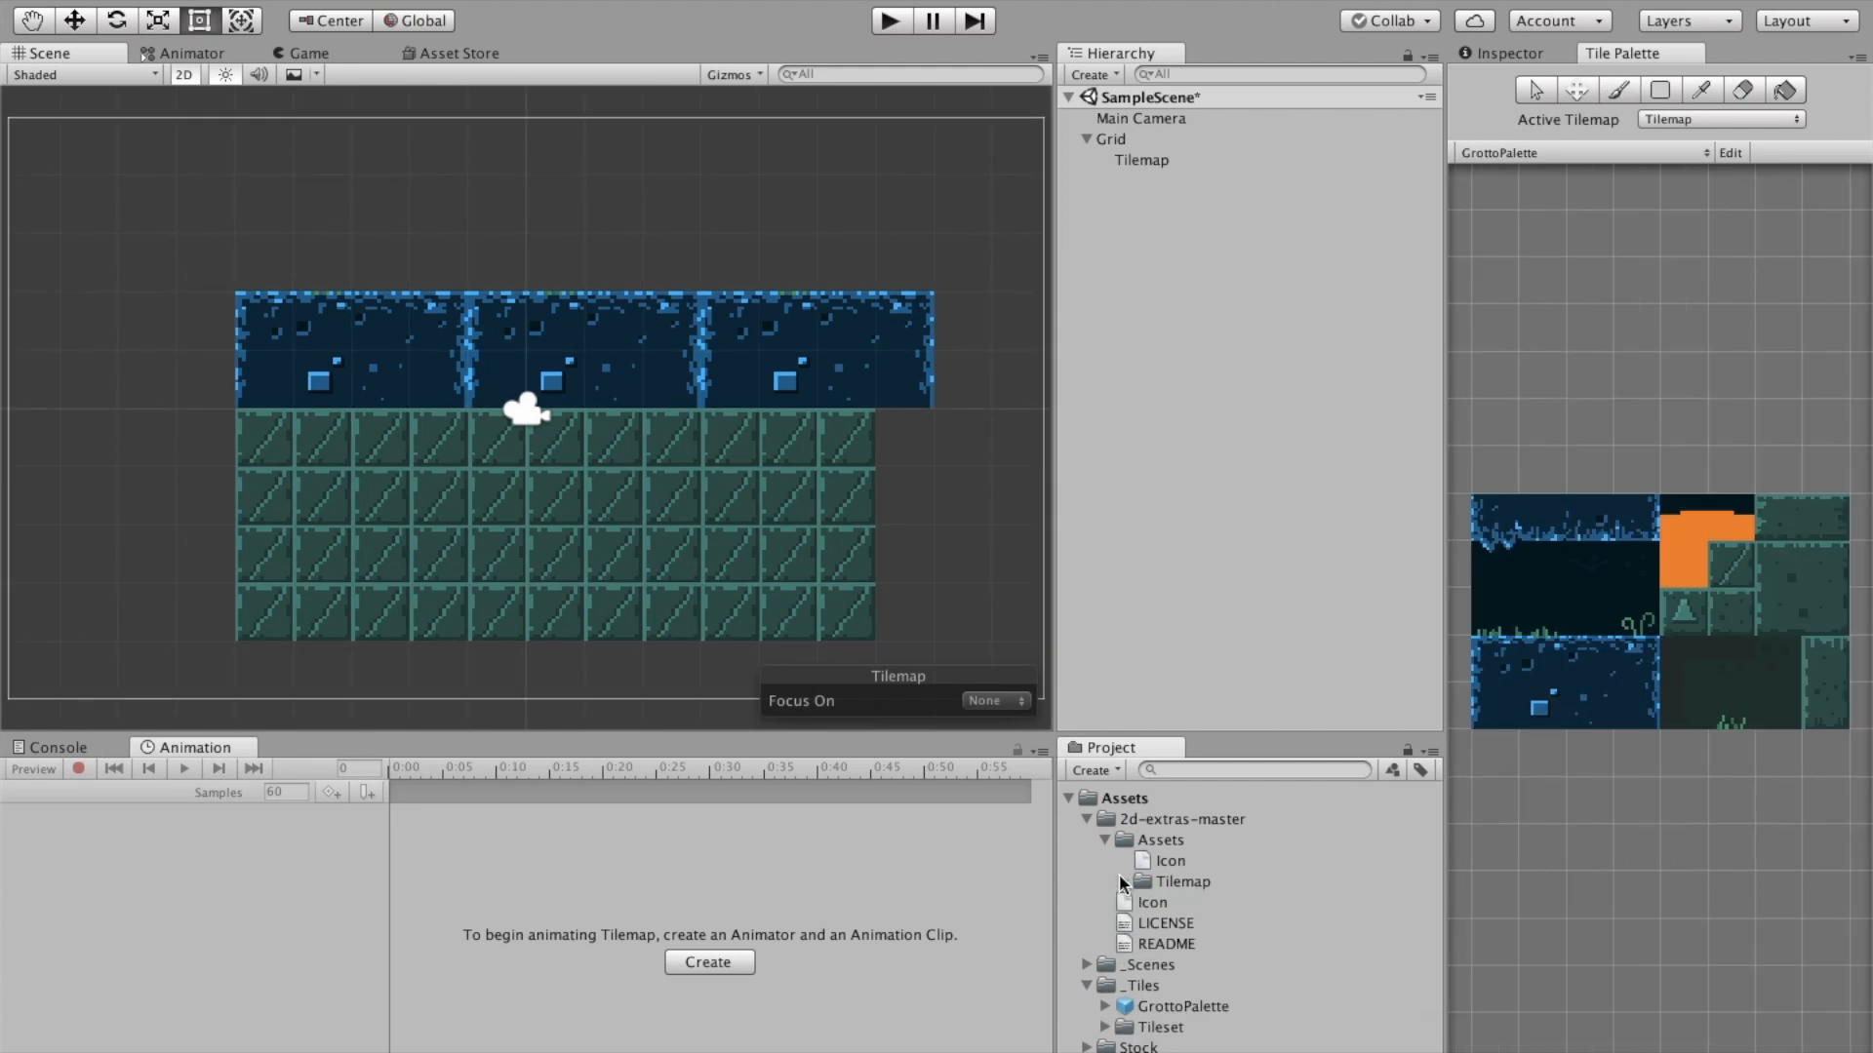
{"action": "left_click", "coordinate": [1122, 882]}
{"action": "left_click", "coordinate": [1188, 905]}
{"action": "left_click", "coordinate": [1182, 924]}
{"action": "left_click", "coordinate": [1181, 944]}
{"action": "left_click", "coordinate": [1183, 963]}
{"action": "left_click", "coordinate": [1142, 966]}
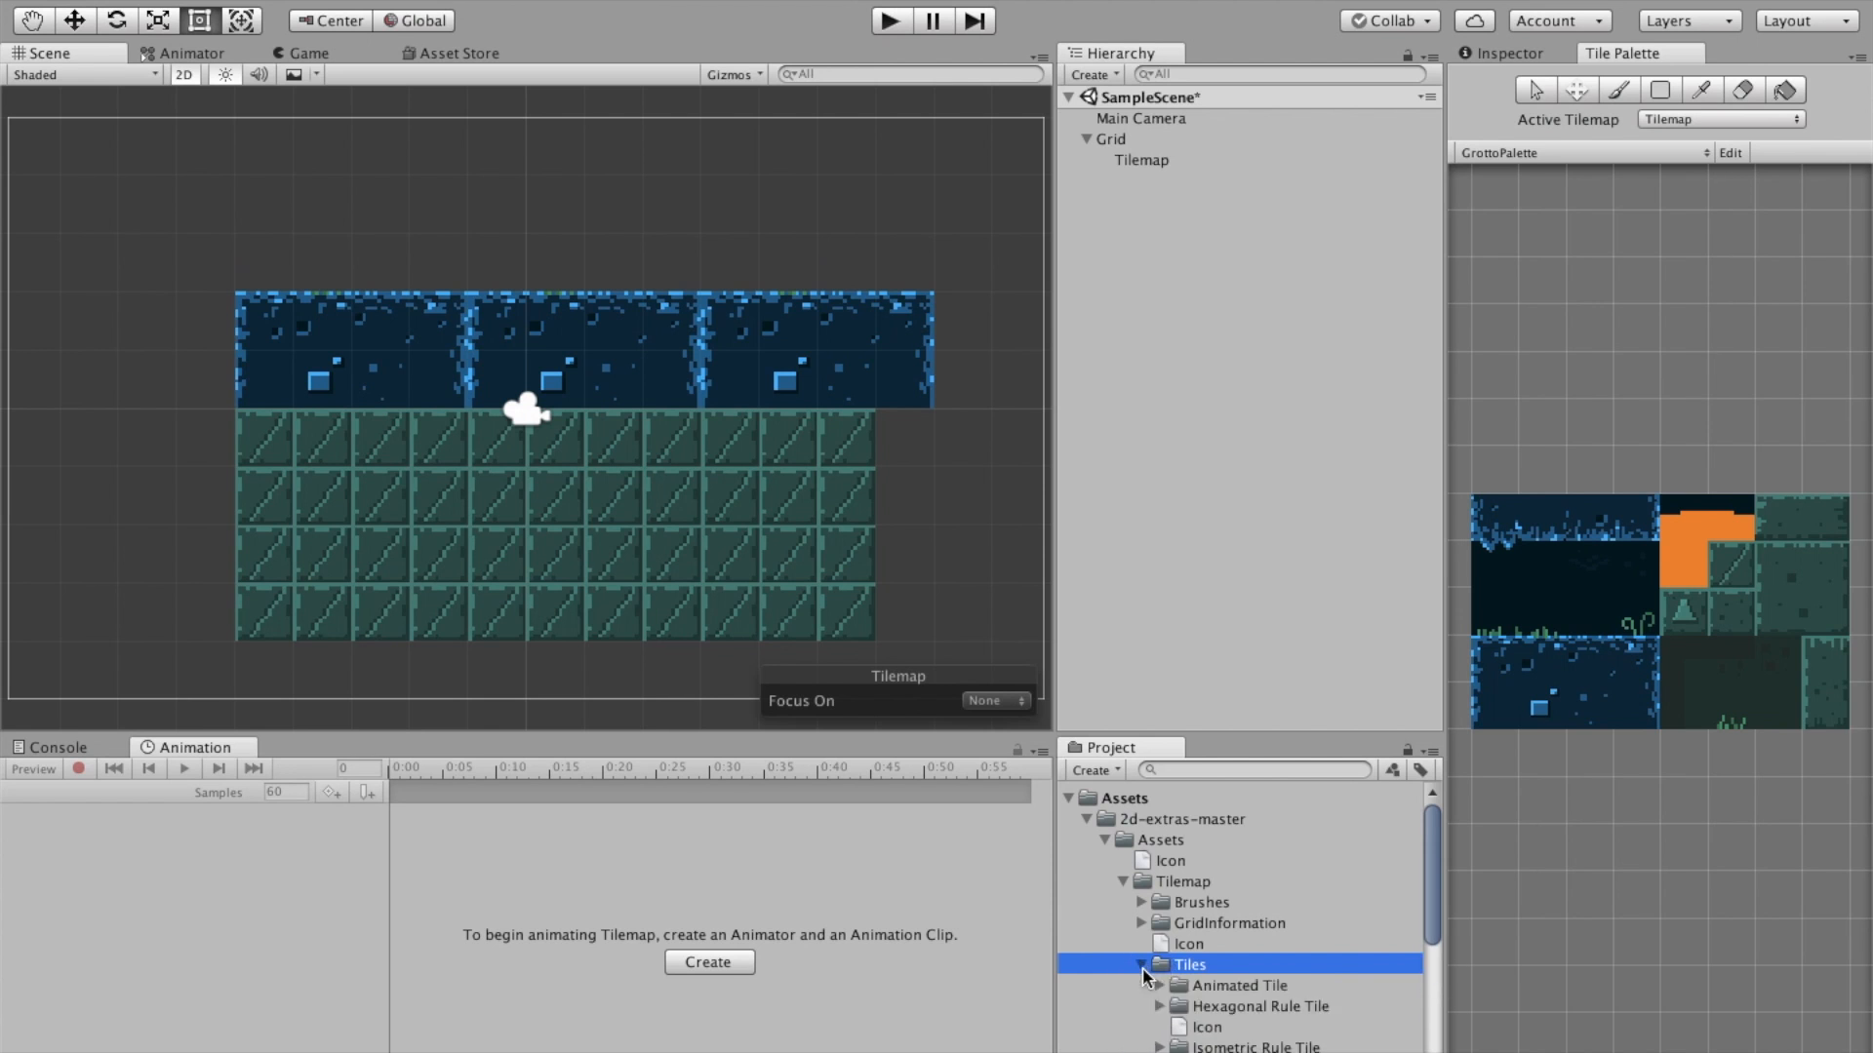
{"action": "left_click", "coordinate": [1142, 966]}
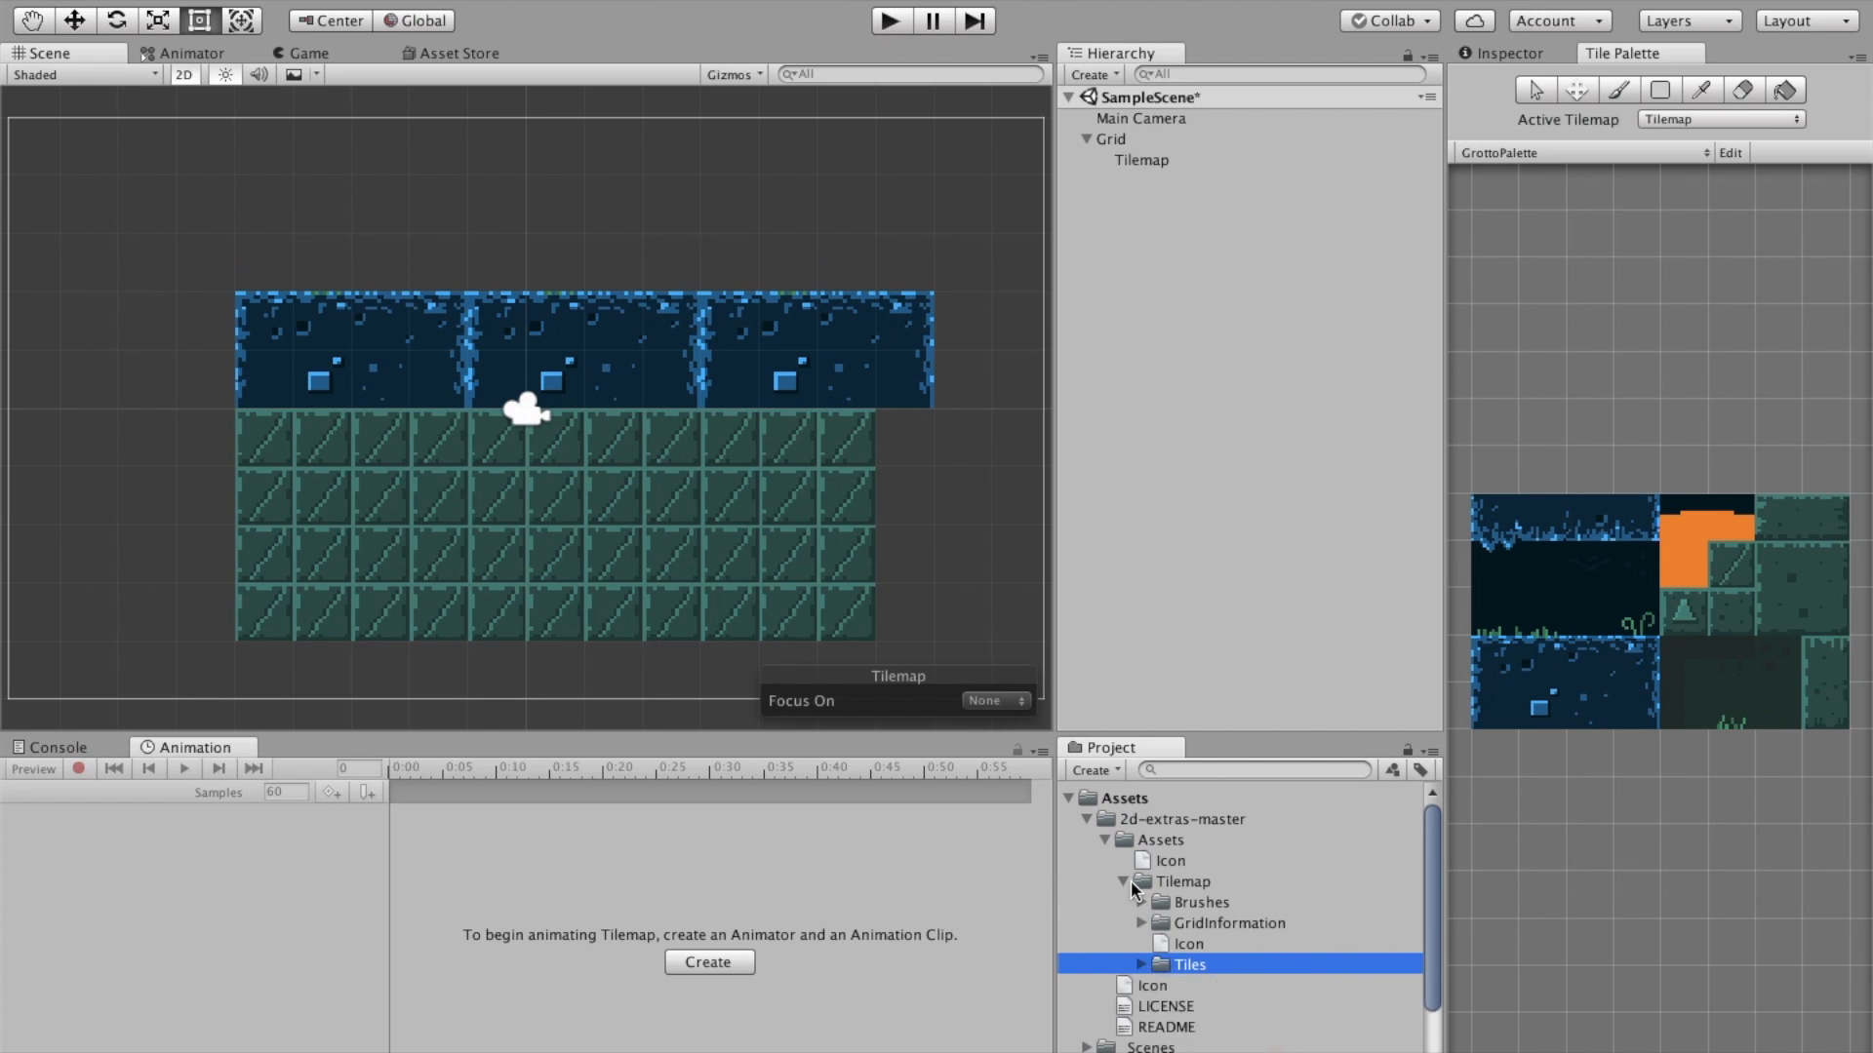
{"action": "left_click", "coordinate": [1132, 881]}
{"action": "left_click", "coordinate": [1104, 840]}
{"action": "left_click", "coordinate": [1086, 820]}
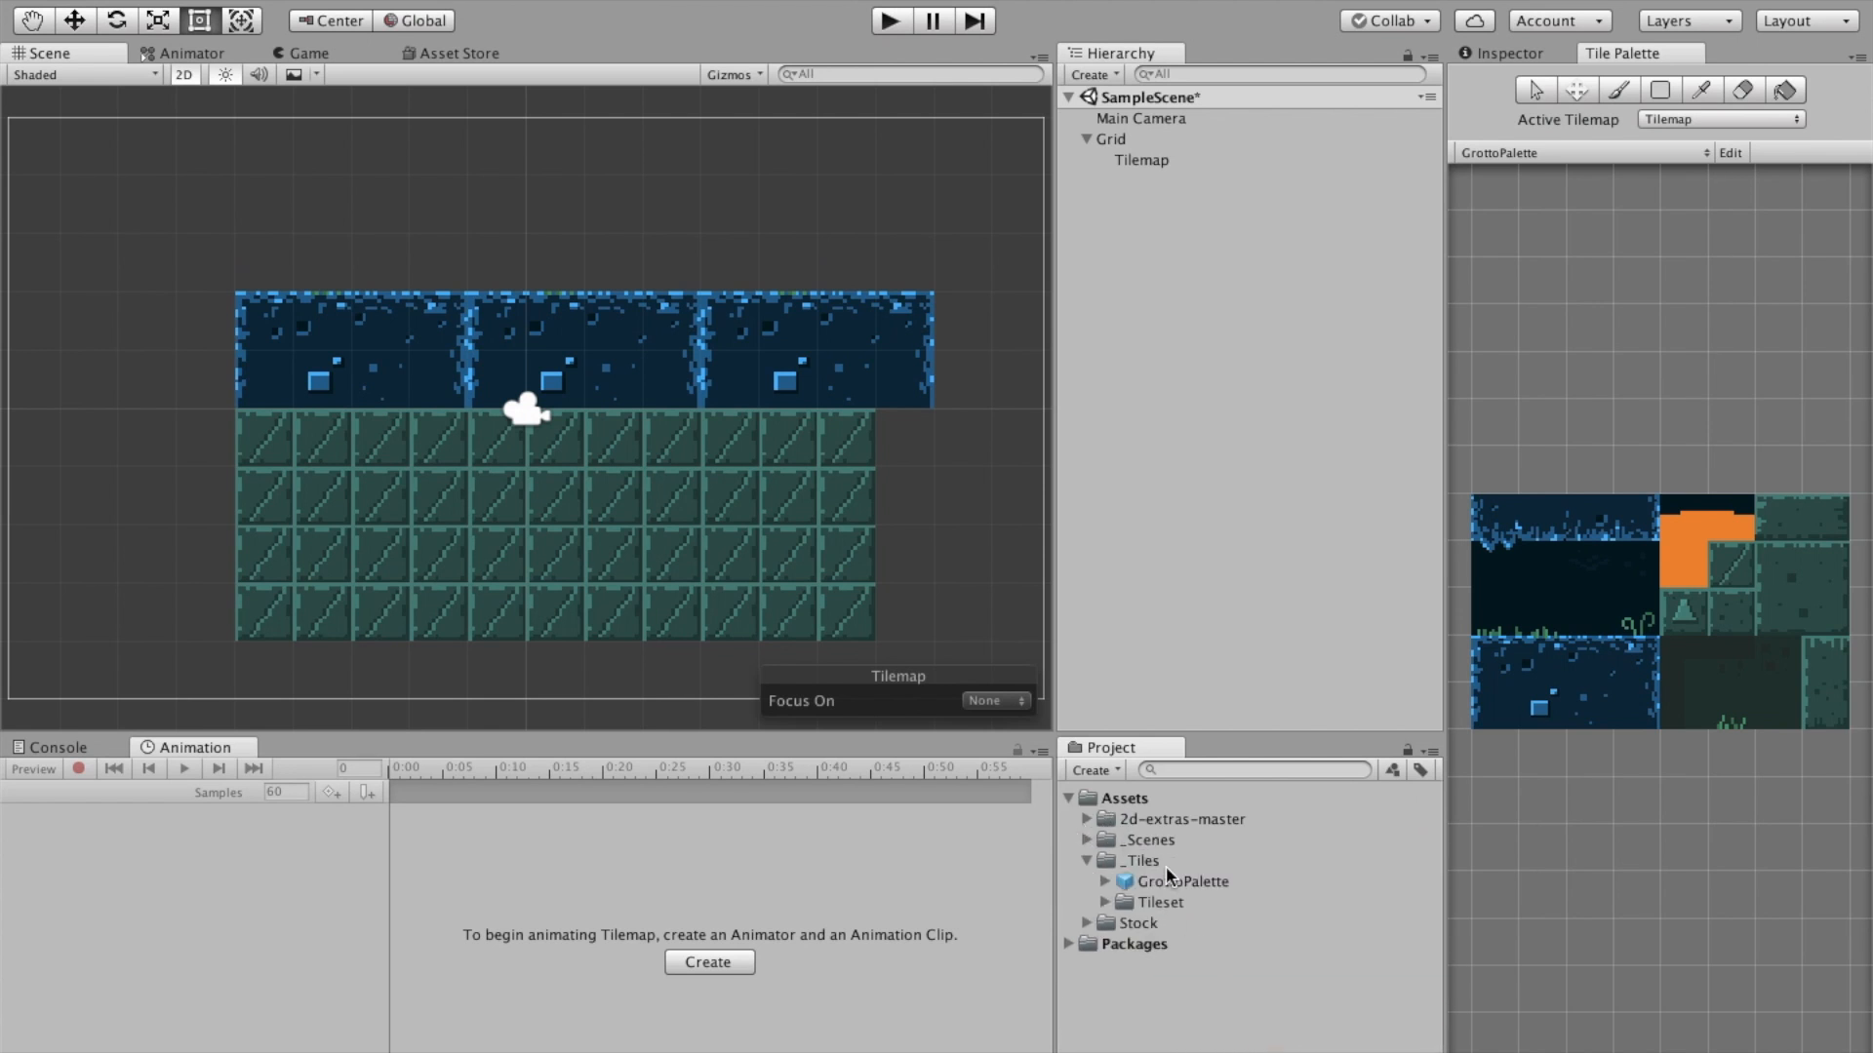
Create a Rule Tile named Ground in the _Tiles folder
{"action": "left_click", "coordinate": [1148, 864]}
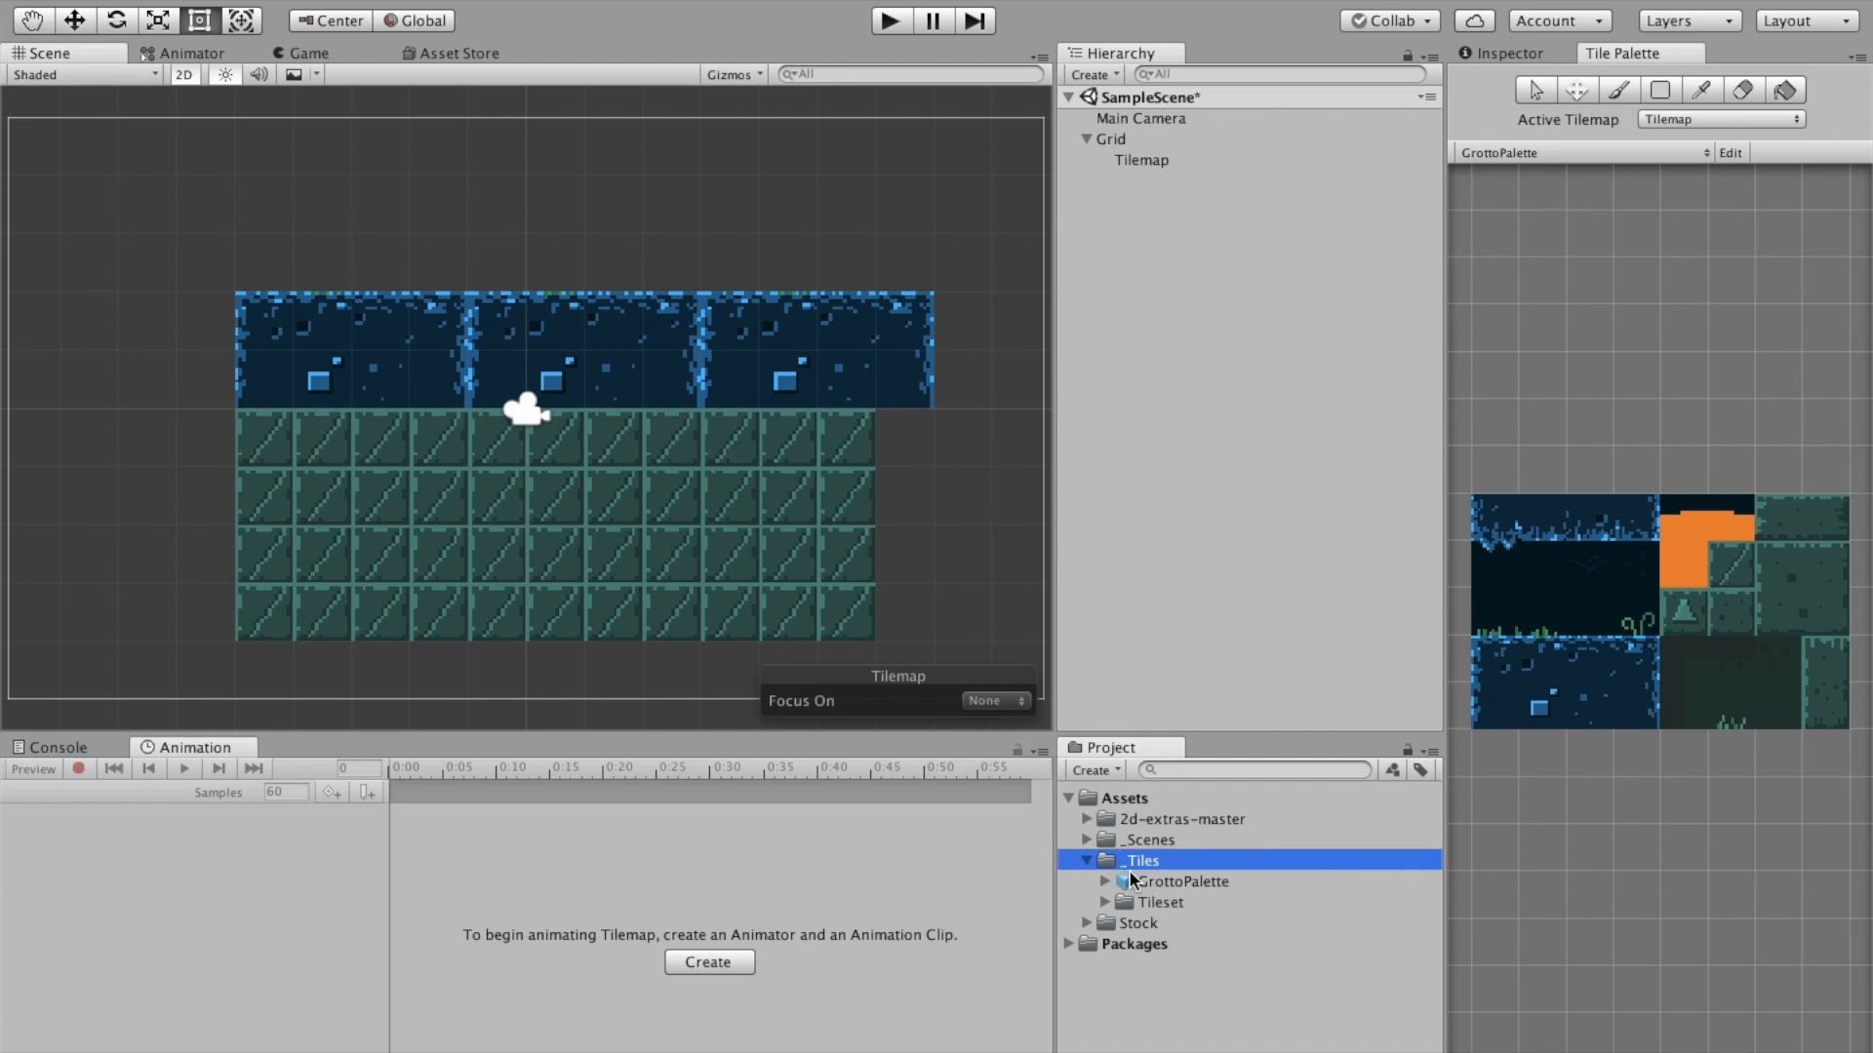
{"action": "right_click", "coordinate": [1128, 864]}
{"action": "mouse_move", "coordinate": [1383, 525]}
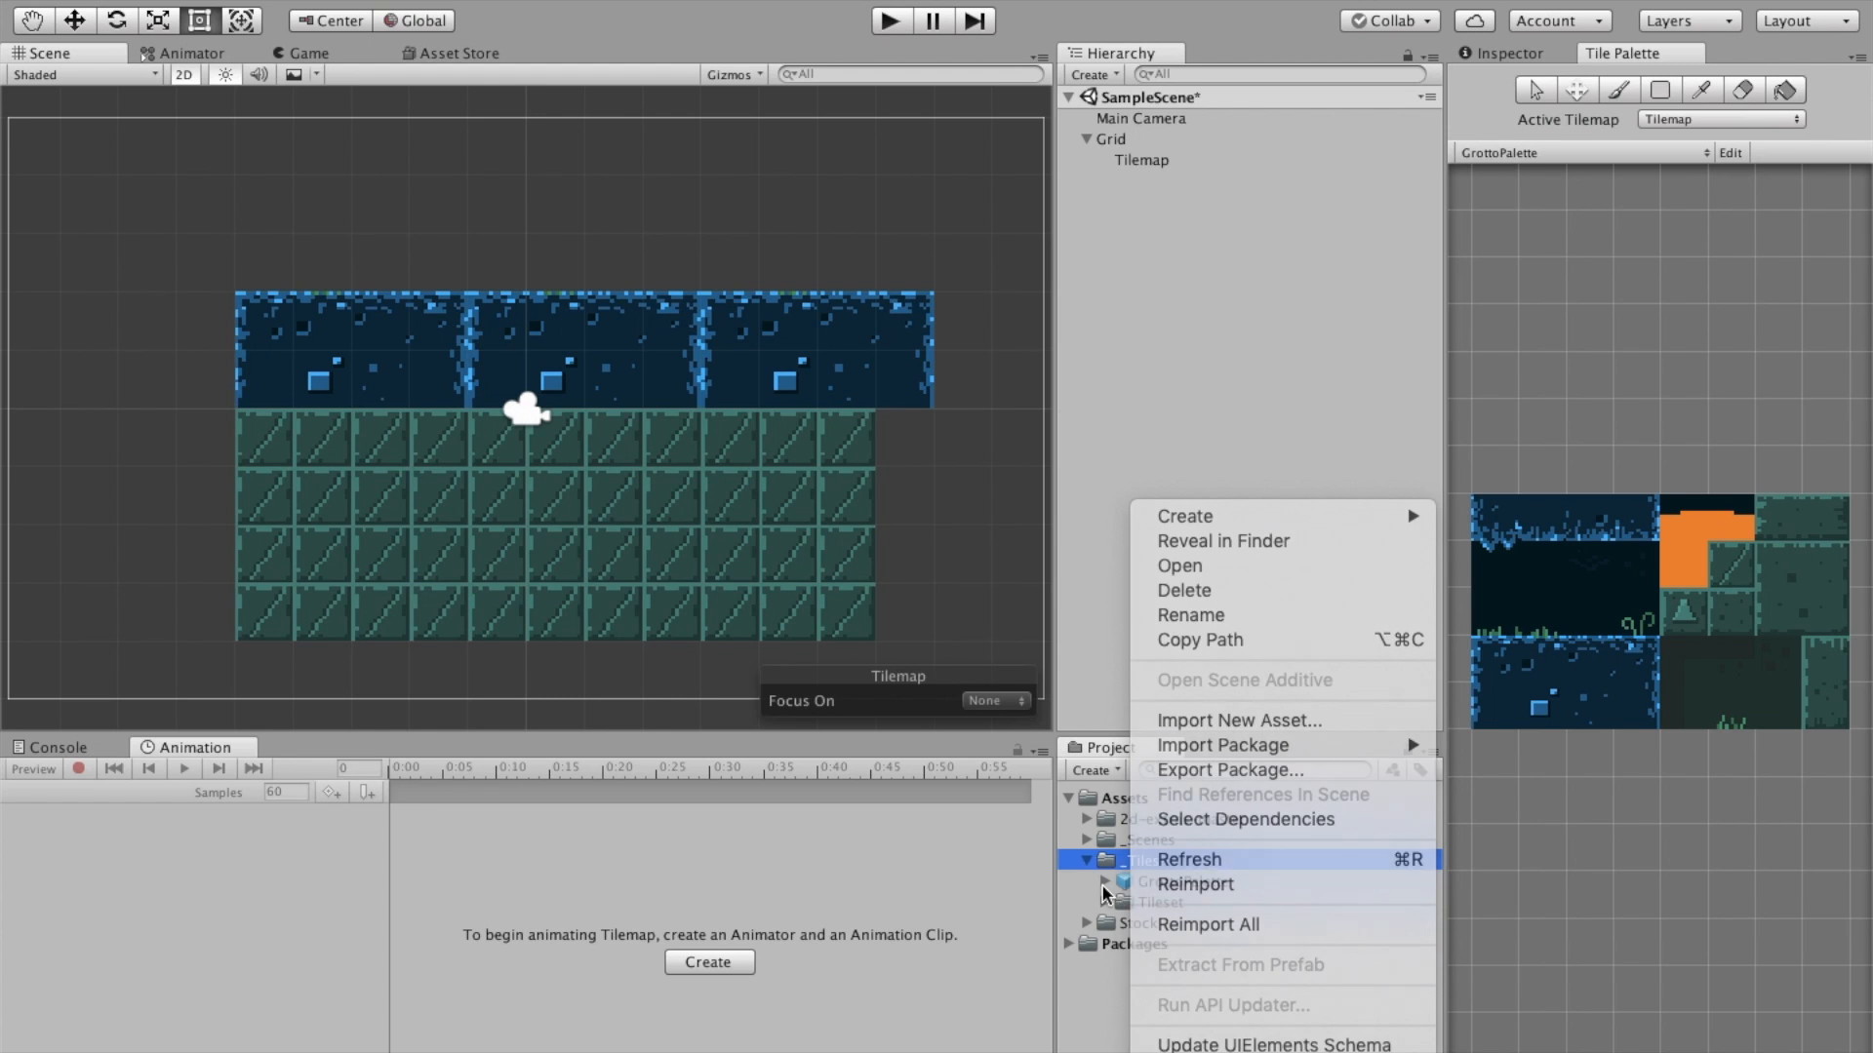
{"action": "left_click", "coordinate": [1131, 866]}
{"action": "right_click", "coordinate": [1136, 867]}
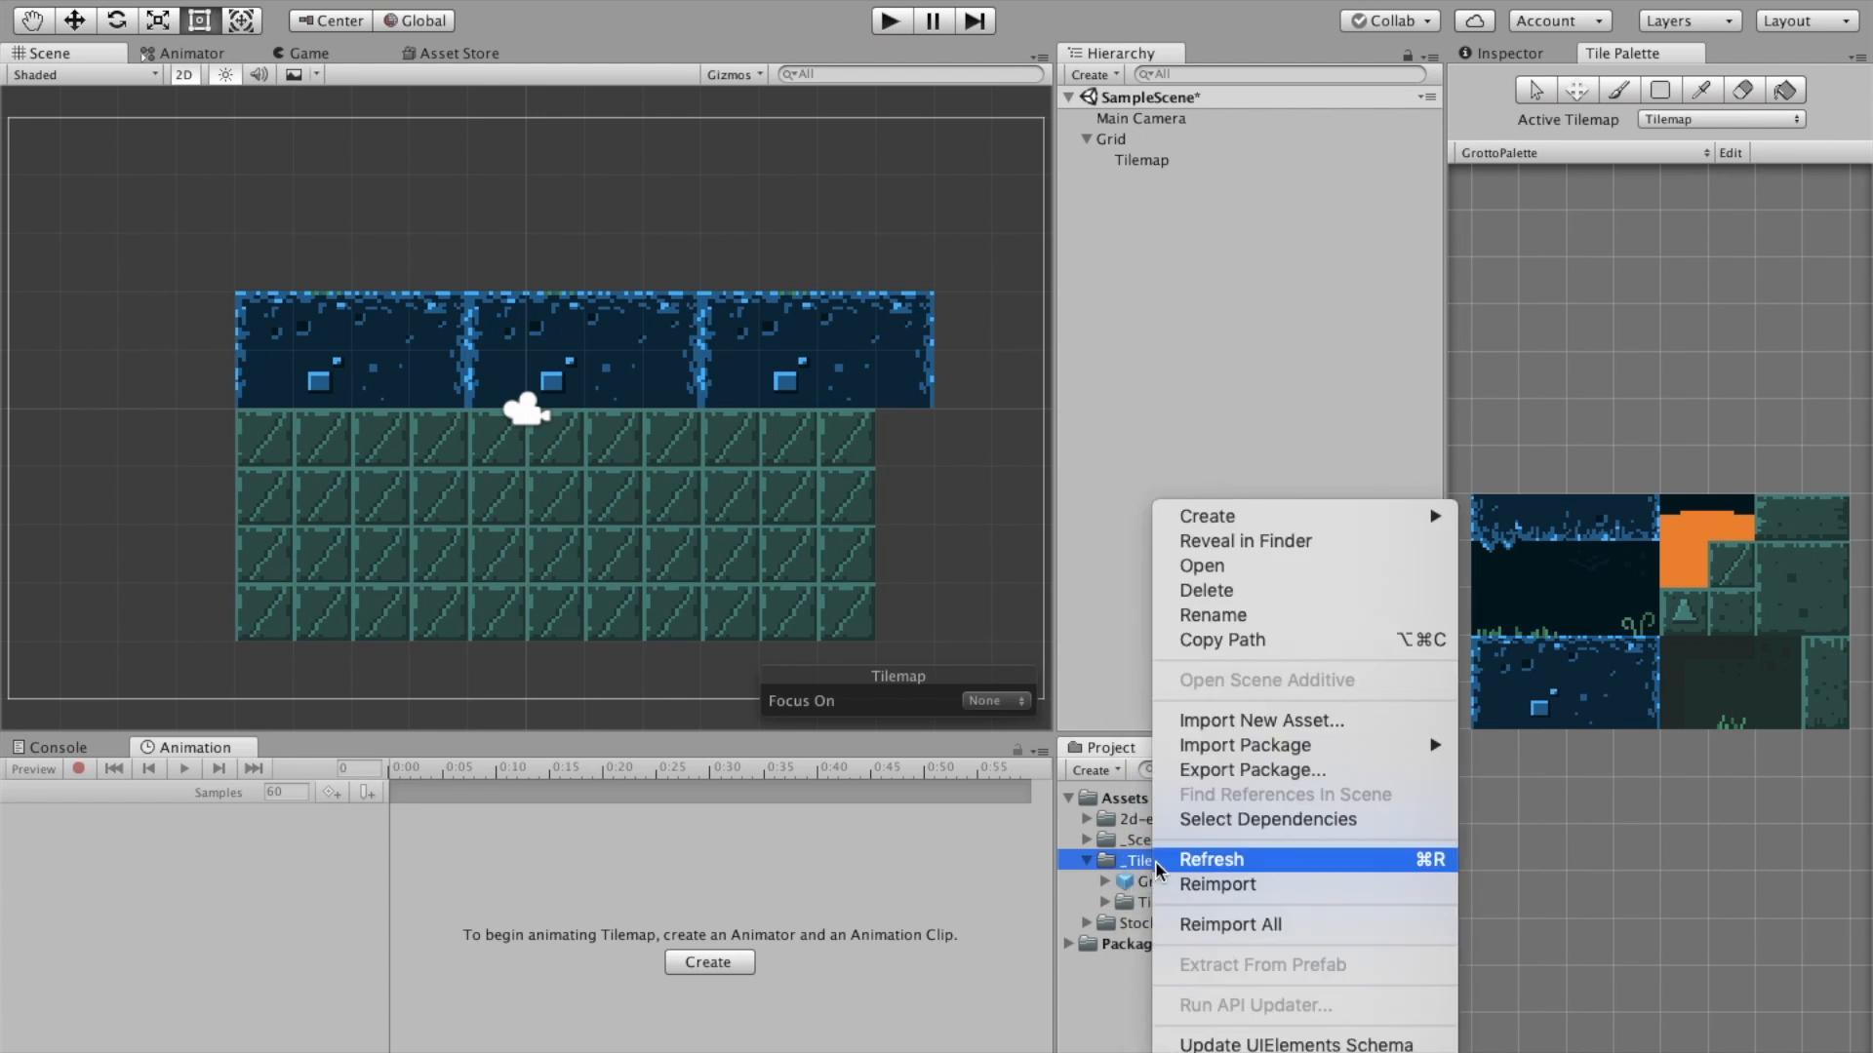
{"action": "mouse_move", "coordinate": [1392, 518]}
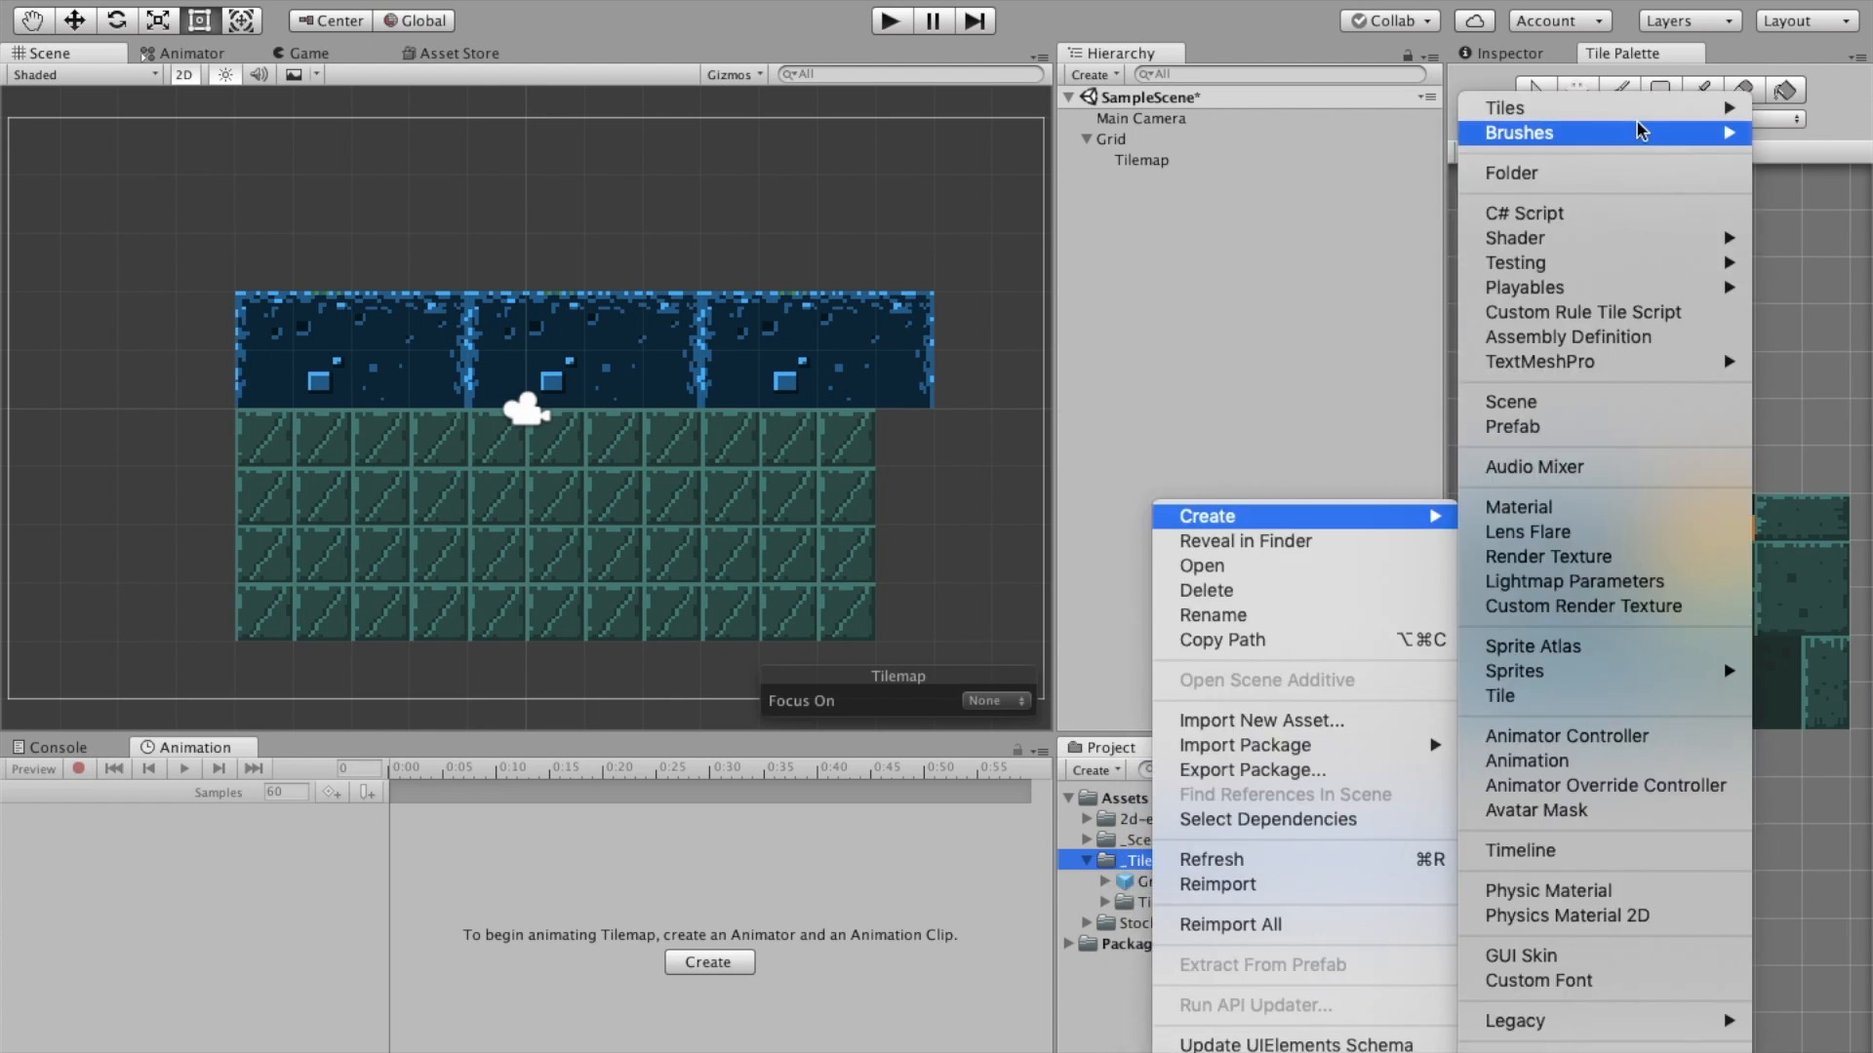
{"action": "mouse_move", "coordinate": [1639, 119]}
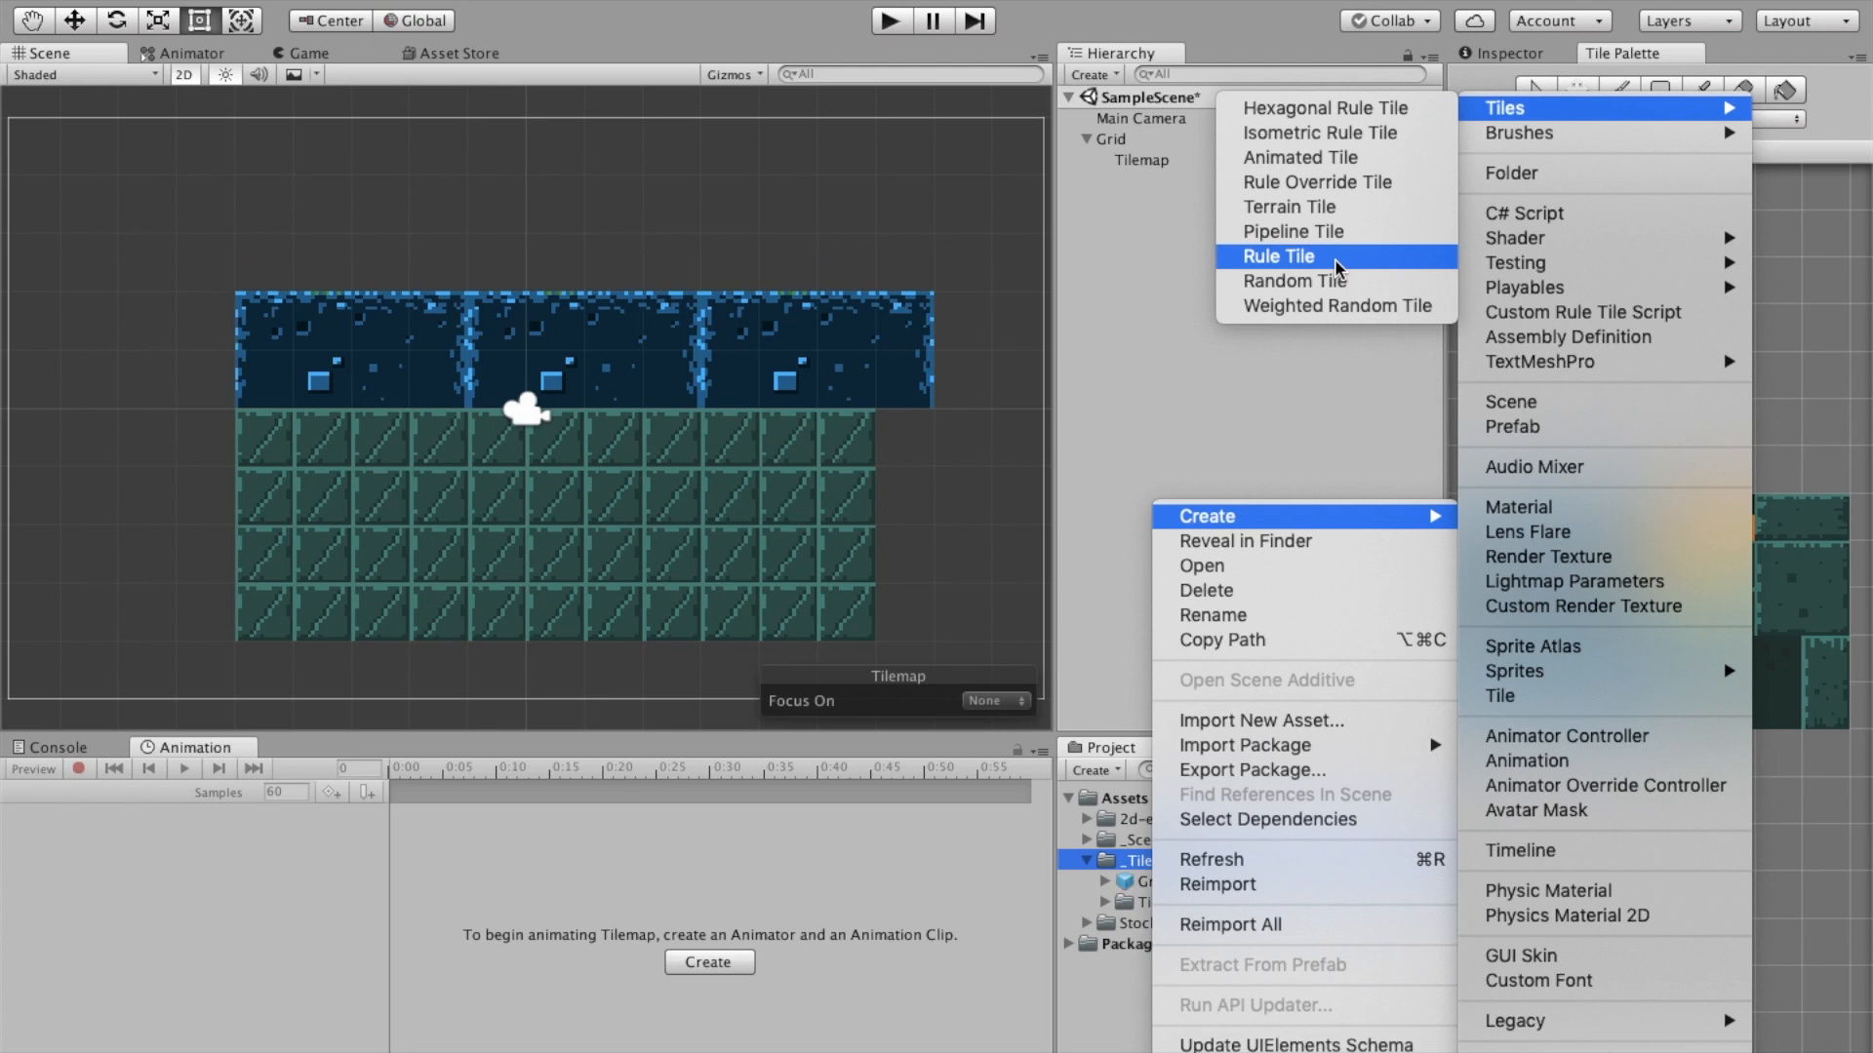
{"action": "left_click", "coordinate": [1279, 257]}
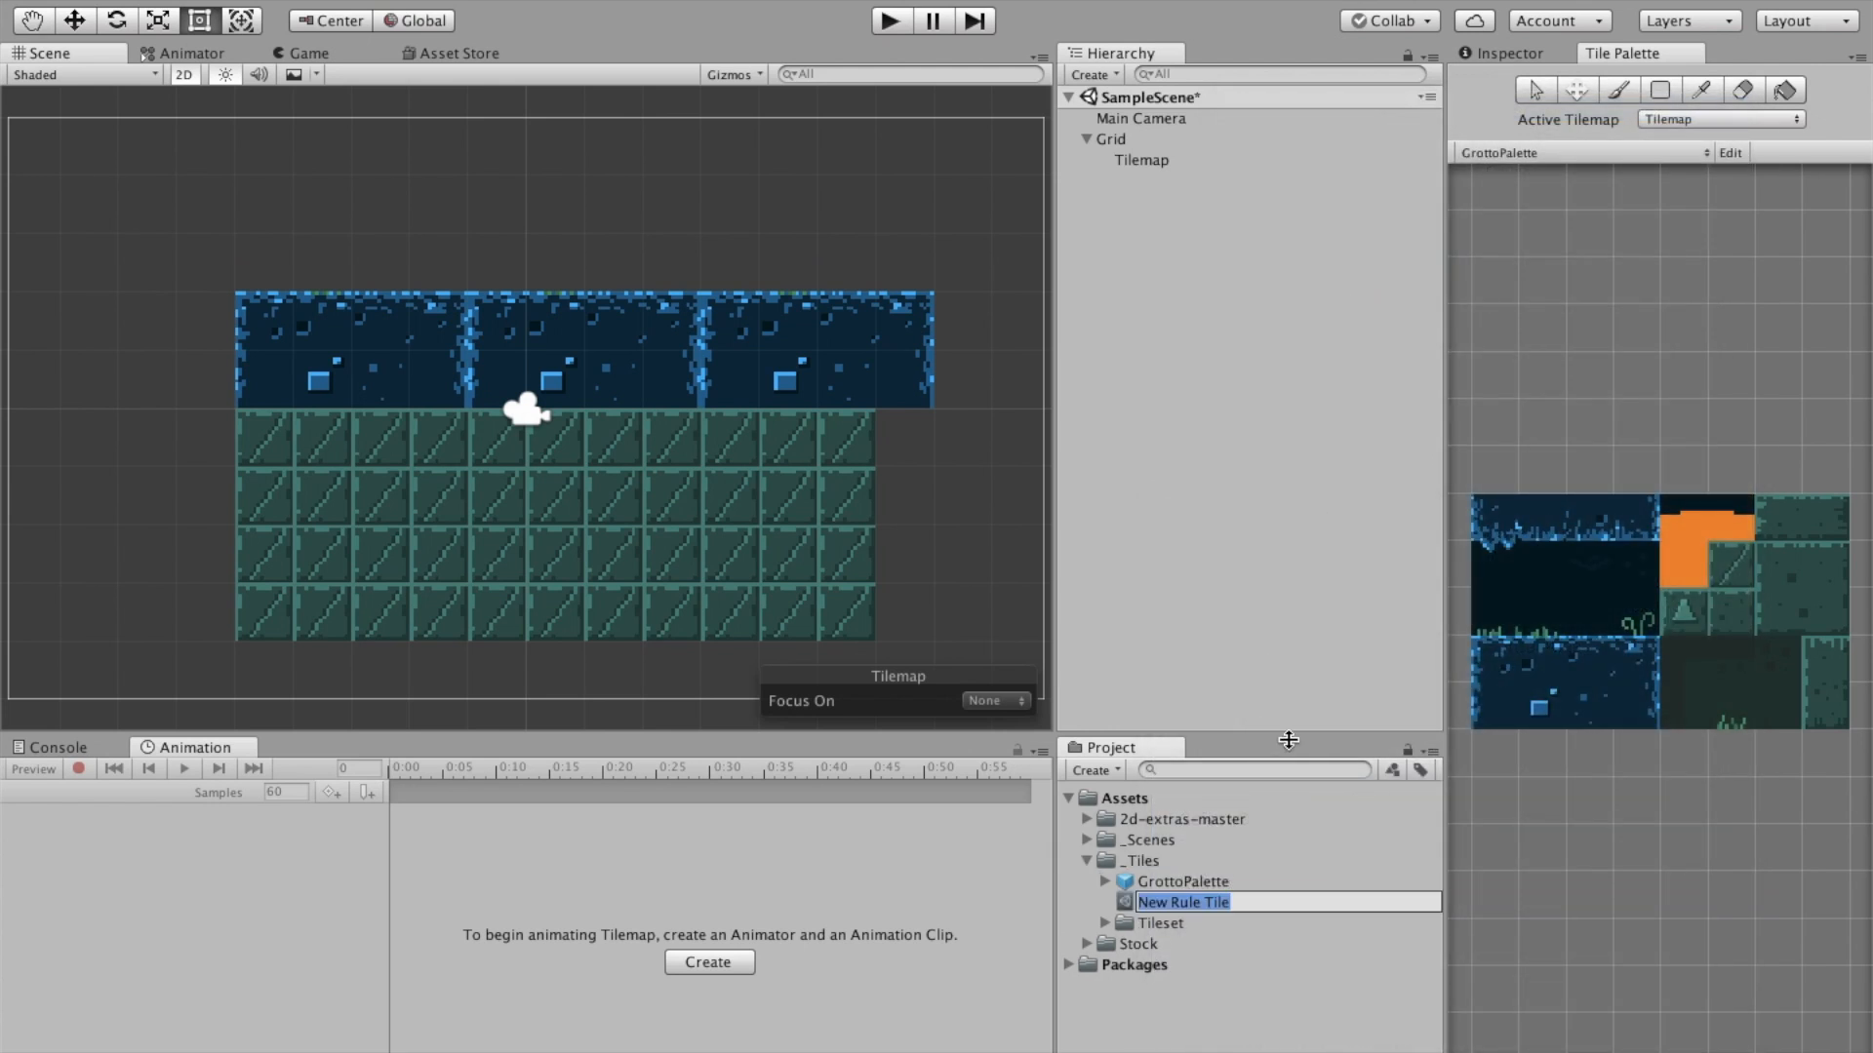
{"action": "type", "text": "Ground"}
{"action": "key", "text": "Return"}
Show the Ground rule tile's properties in the Inspector and dock the Tile Palette beside the Hierarchy
{"action": "left_click", "coordinate": [1127, 901]}
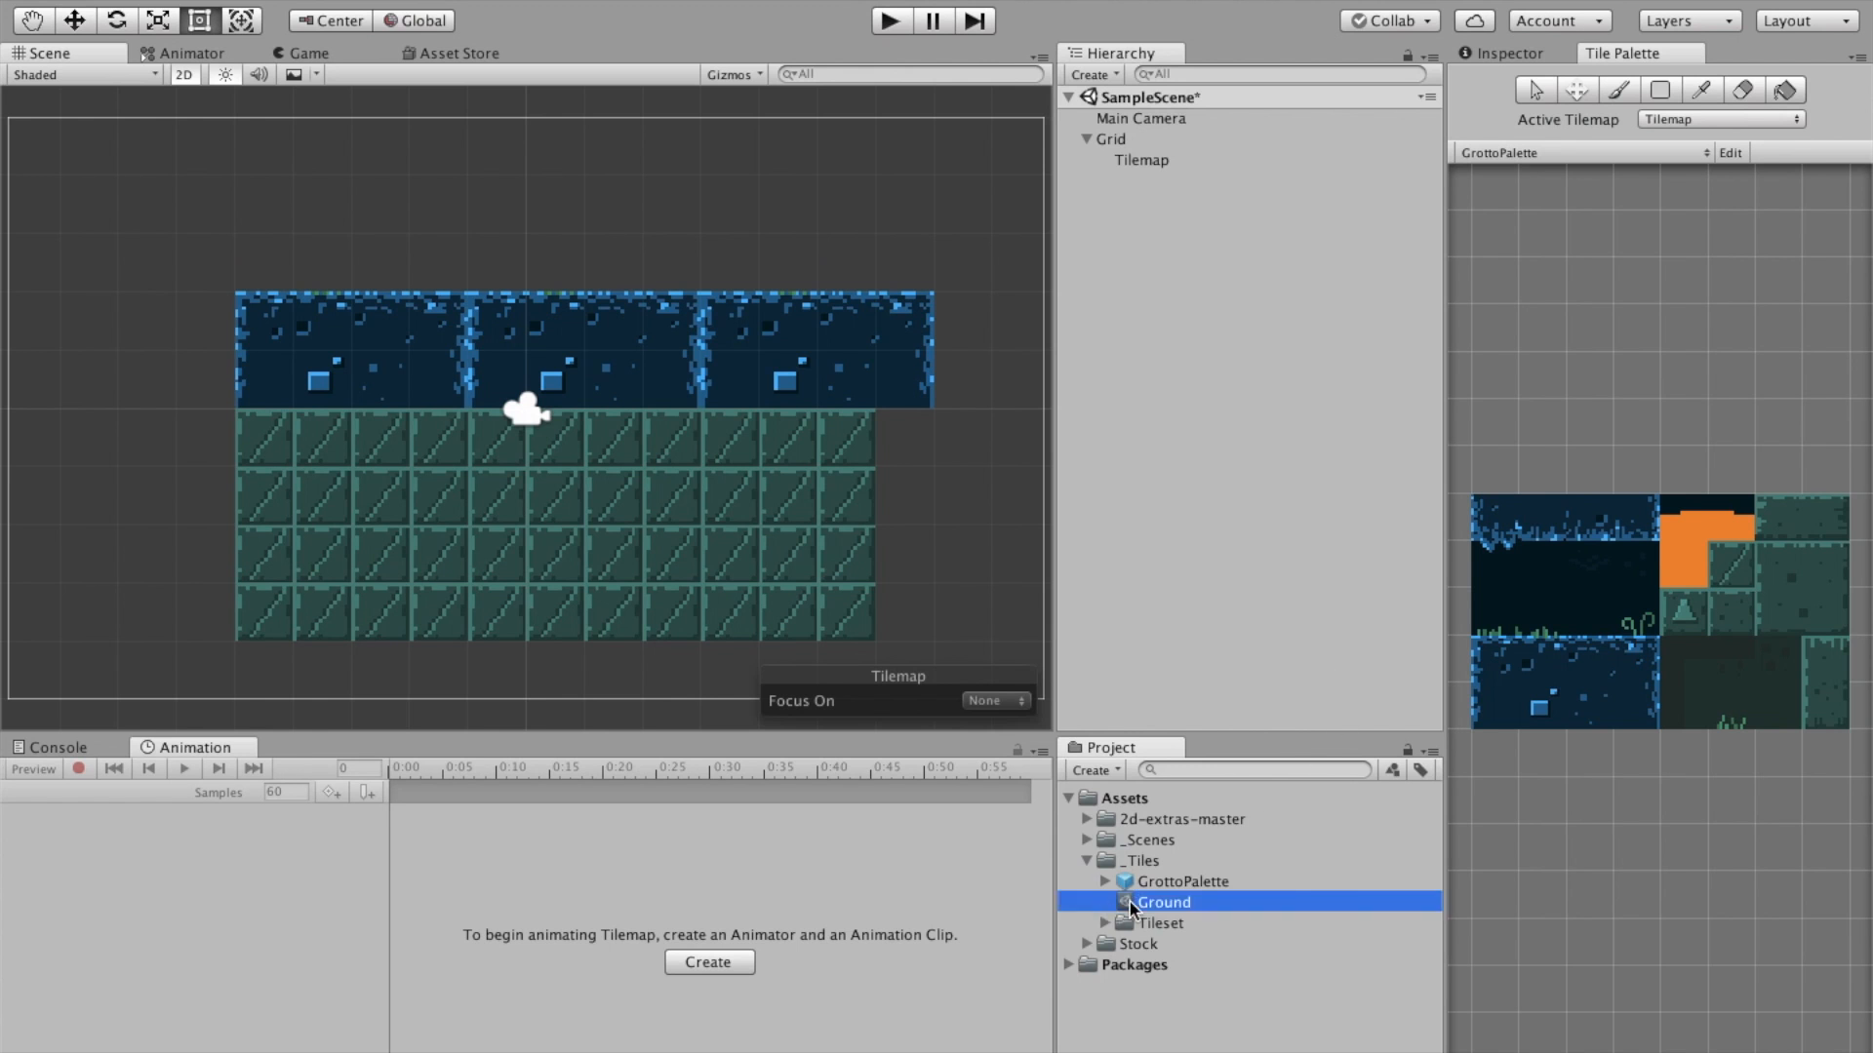
{"action": "left_click", "coordinate": [1538, 53]}
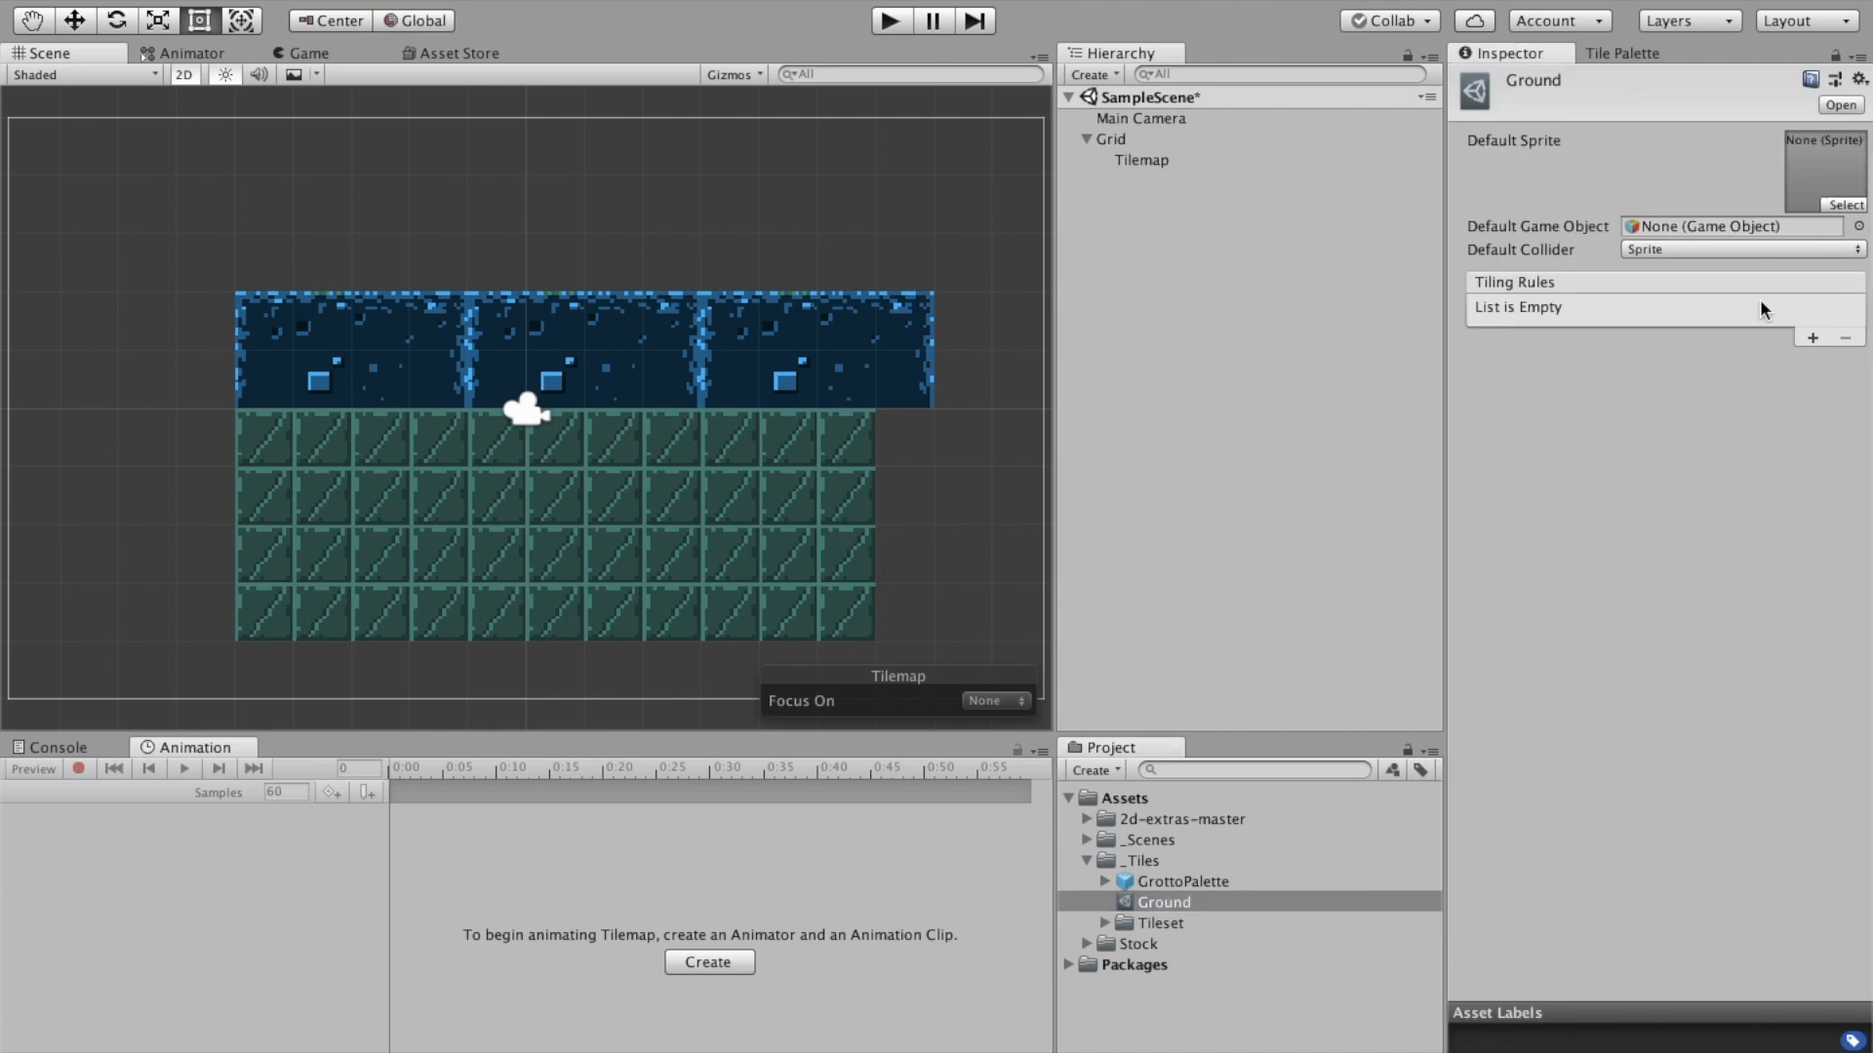
{"action": "left_click_drag", "start_coordinate": [1623, 55], "coordinate": [1242, 59]}
{"action": "left_click", "coordinate": [1155, 56]}
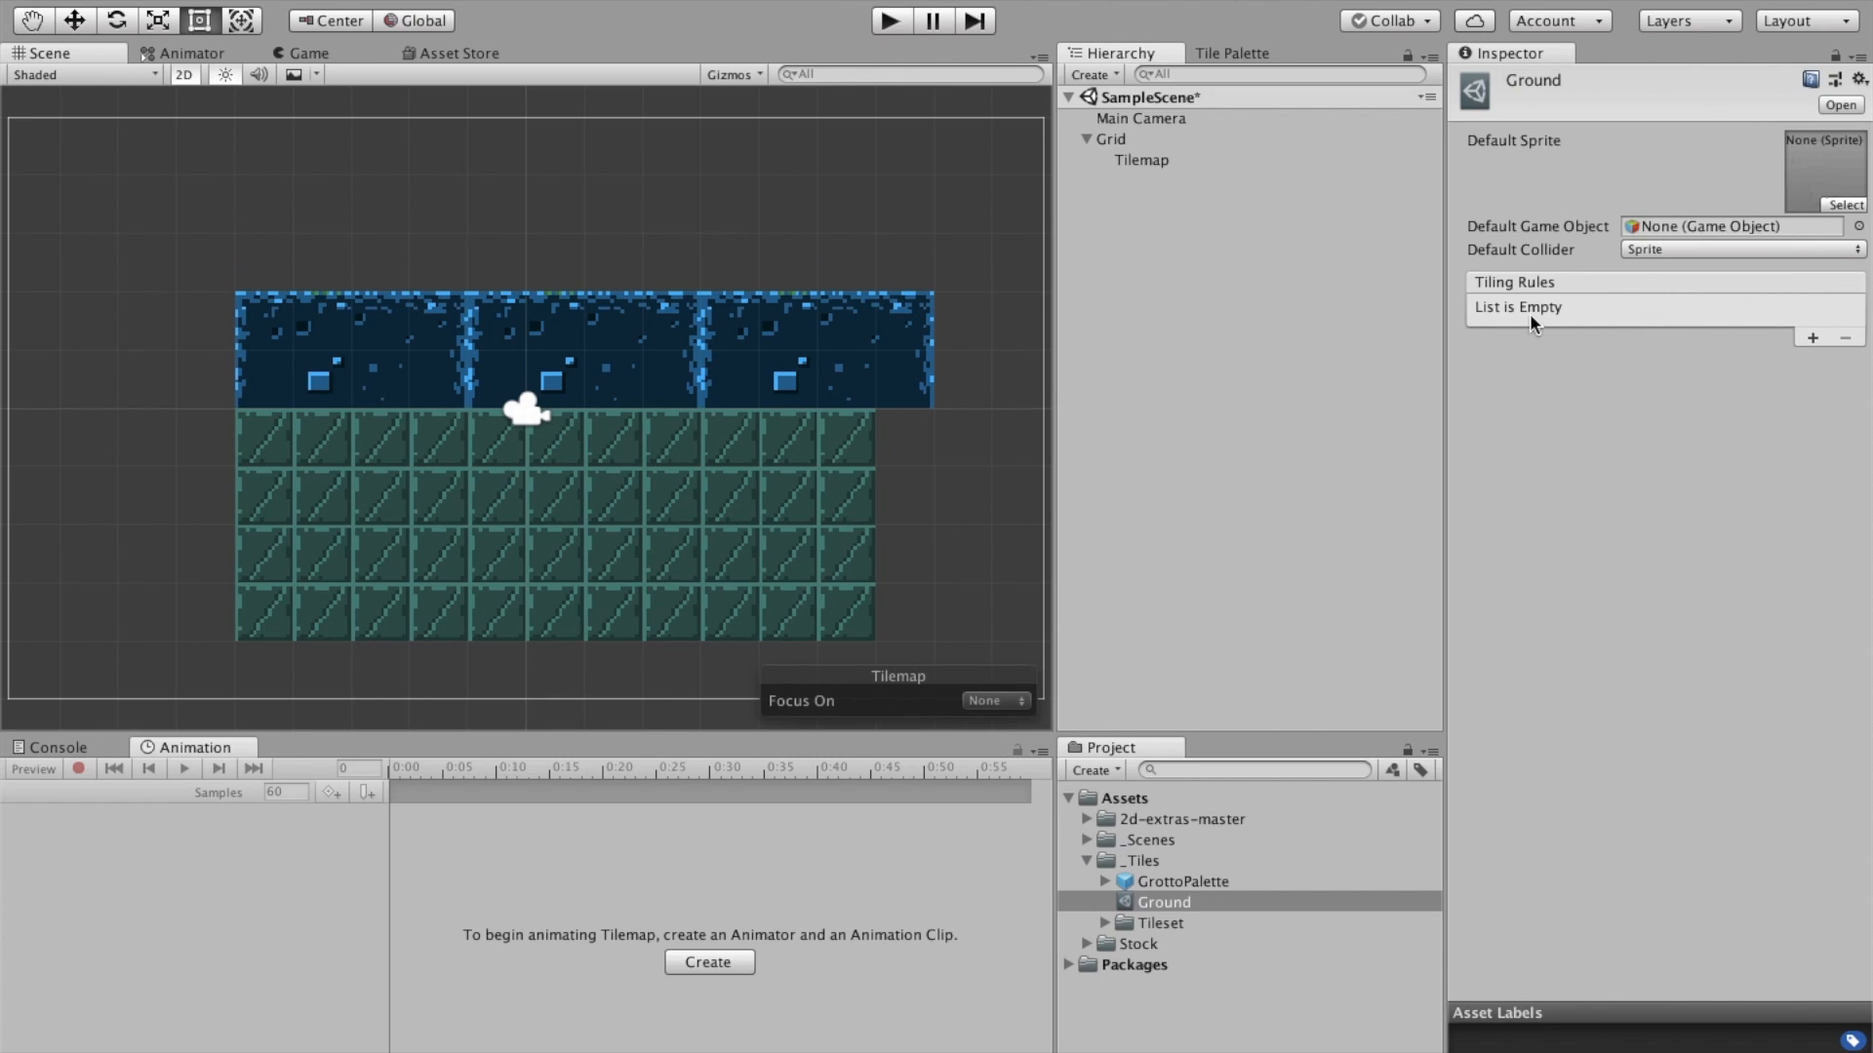
Set the Ground rule tile's default sprite to the green diagonal-crack tile grotto-tiles_13
{"action": "left_click", "coordinate": [1846, 205]}
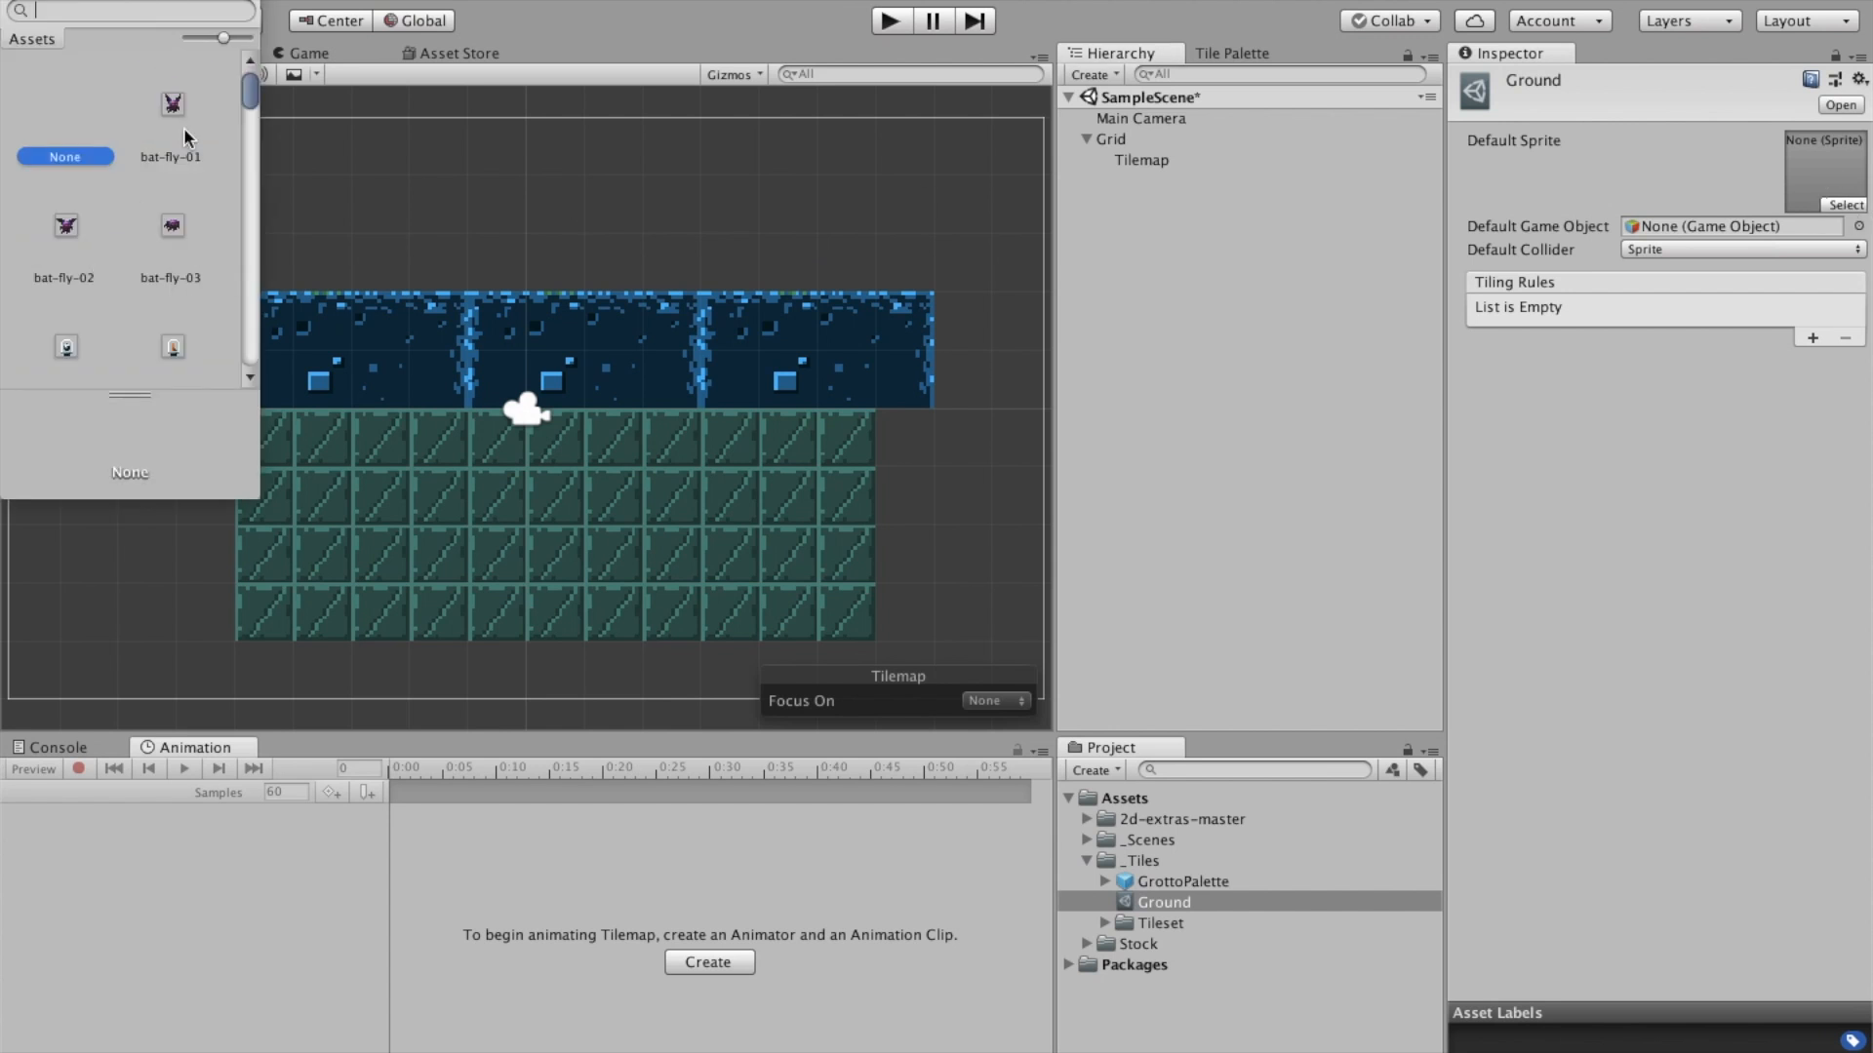
{"action": "scroll", "coordinate": [127, 227], "scroll_direction": "down", "scroll_amount": 5}
{"action": "scroll", "coordinate": [127, 229], "scroll_direction": "up", "scroll_amount": 5}
{"action": "scroll", "coordinate": [129, 227], "scroll_direction": "down", "scroll_amount": 2}
{"action": "scroll", "coordinate": [128, 226], "scroll_direction": "down", "scroll_amount": 5}
{"action": "scroll", "coordinate": [137, 234], "scroll_direction": "up", "scroll_amount": 3}
{"action": "scroll", "coordinate": [136, 236], "scroll_direction": "down", "scroll_amount": 8}
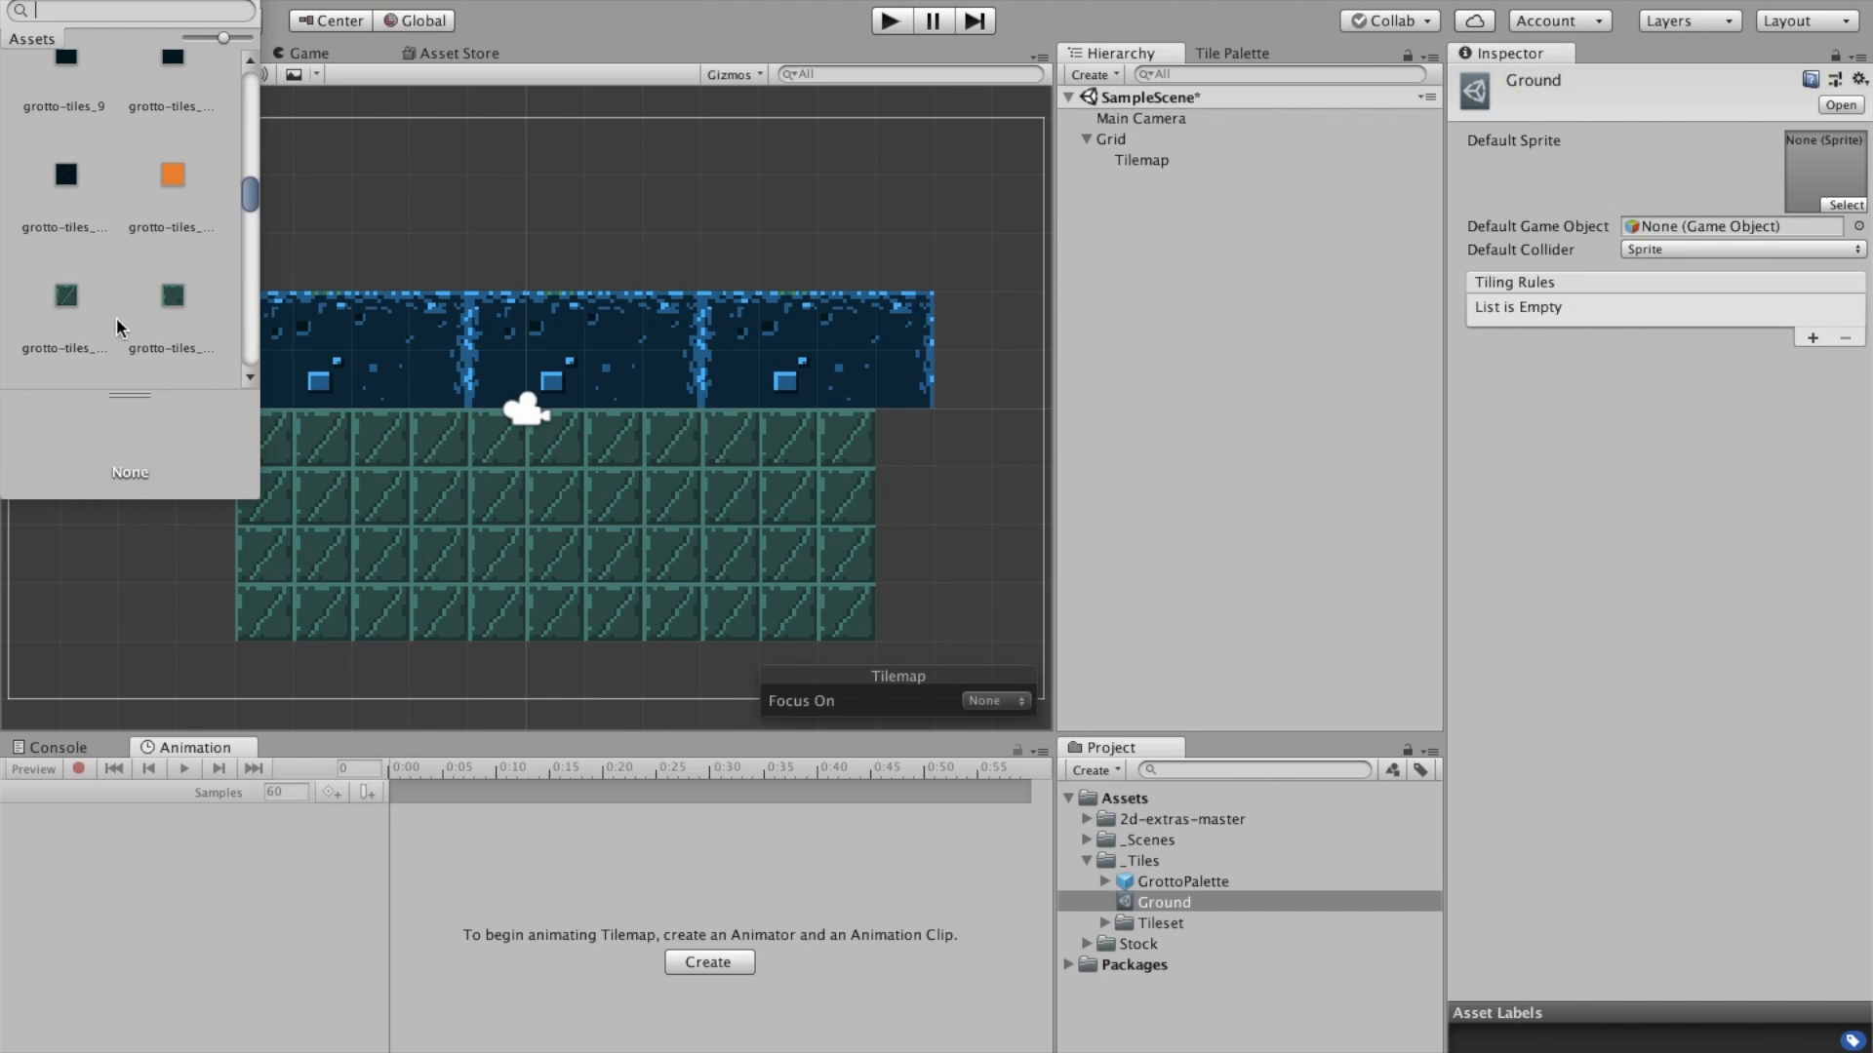
{"action": "left_click", "coordinate": [67, 296]}
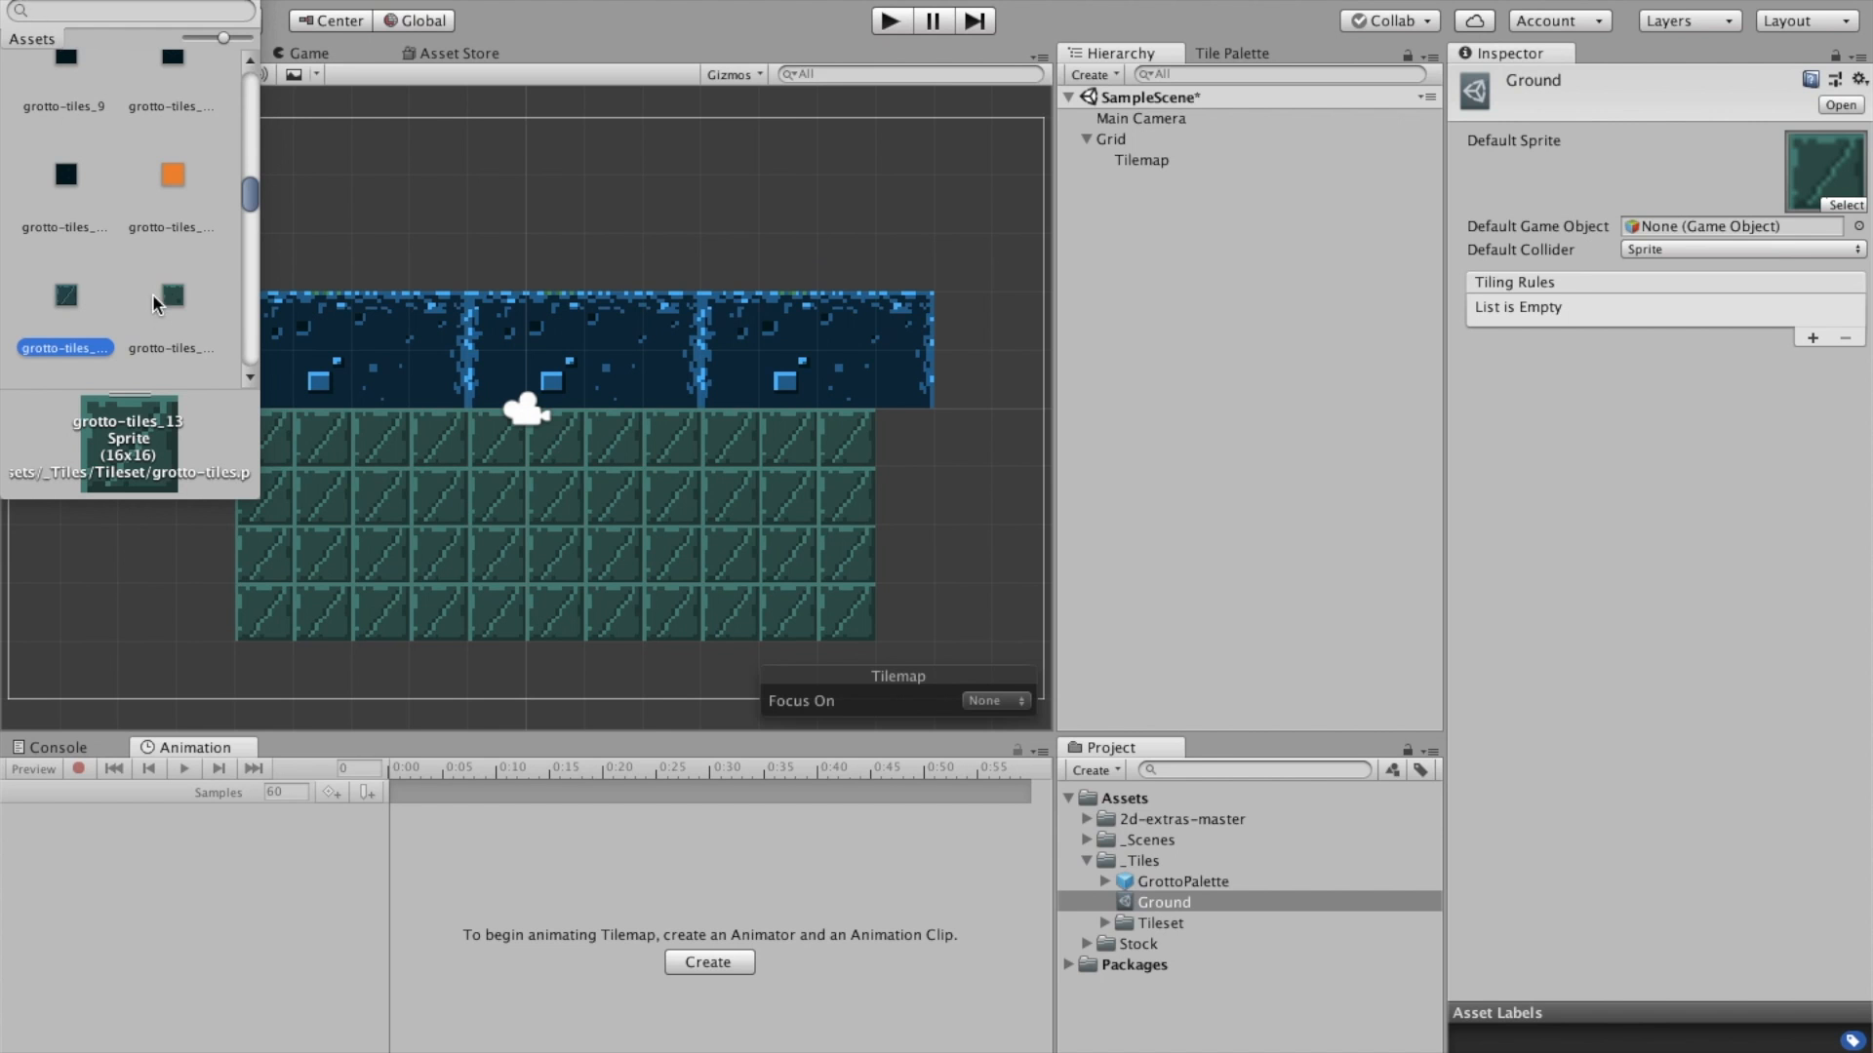
{"action": "scroll", "coordinate": [154, 298], "scroll_direction": "down", "scroll_amount": 2}
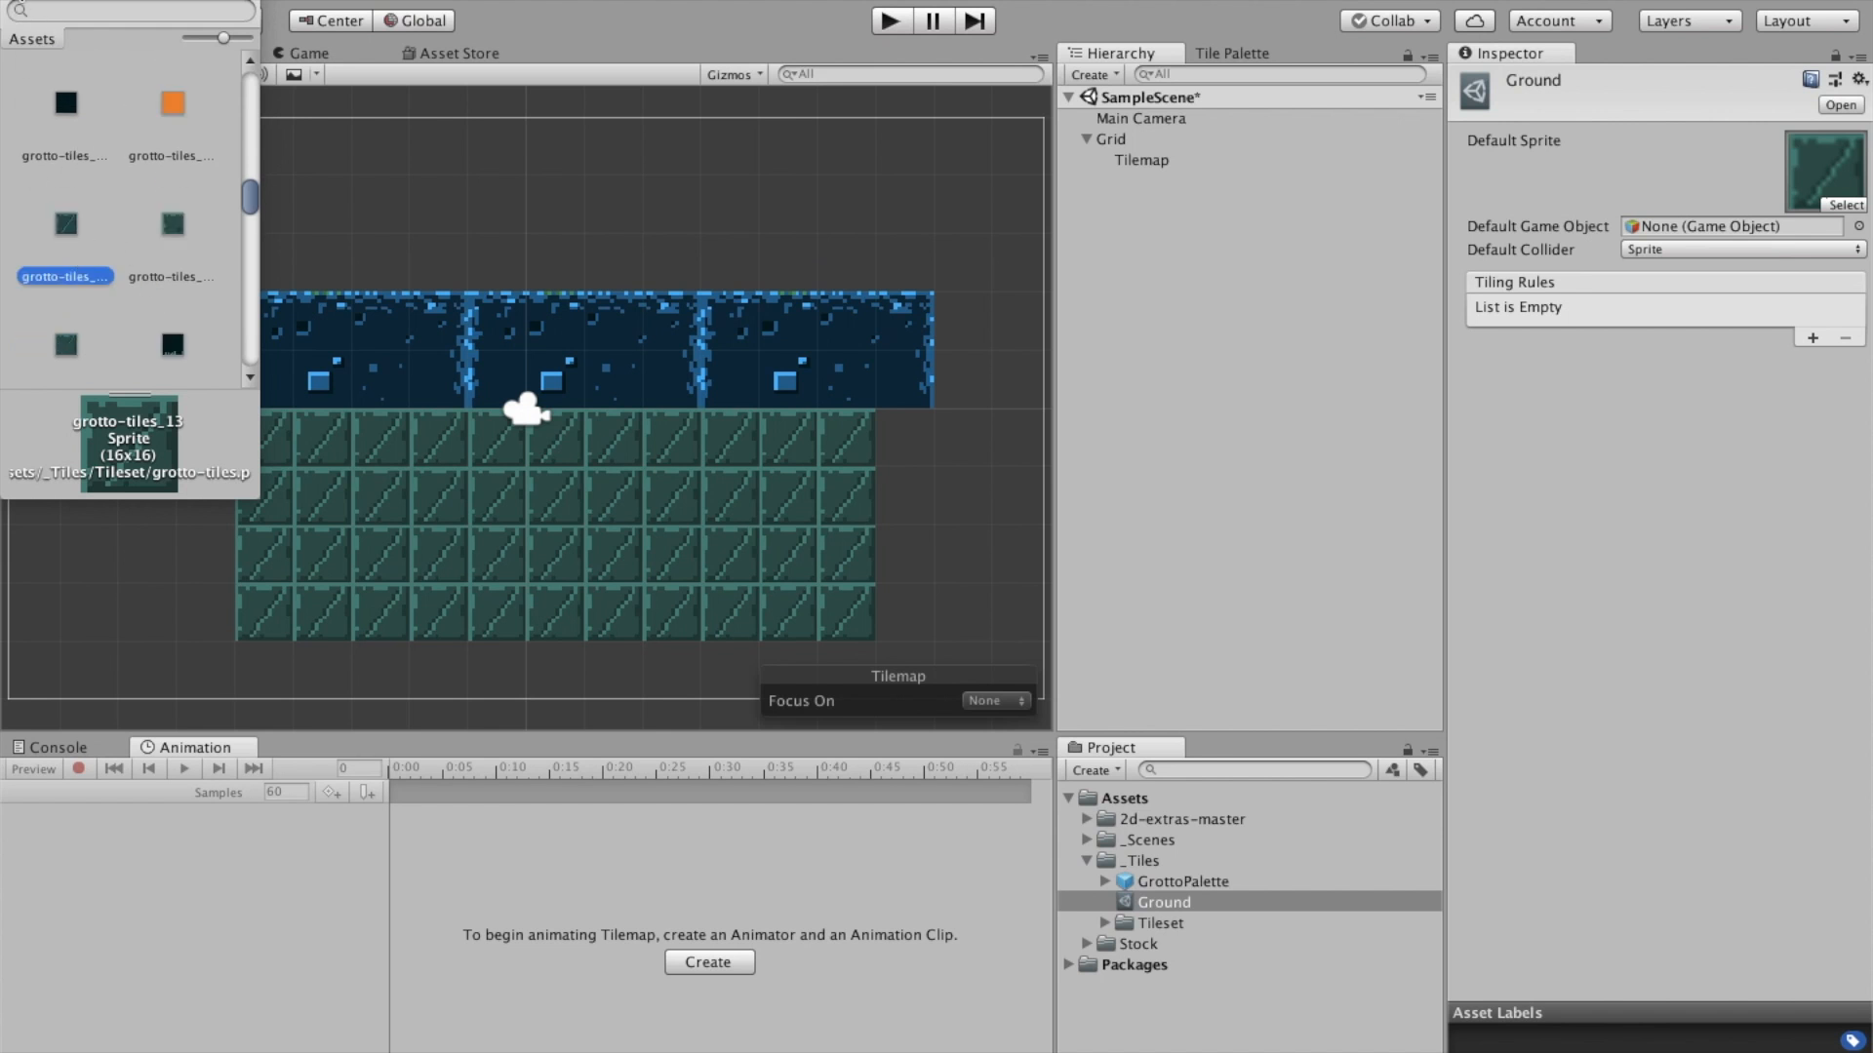
{"action": "left_click", "coordinate": [12, 1]}
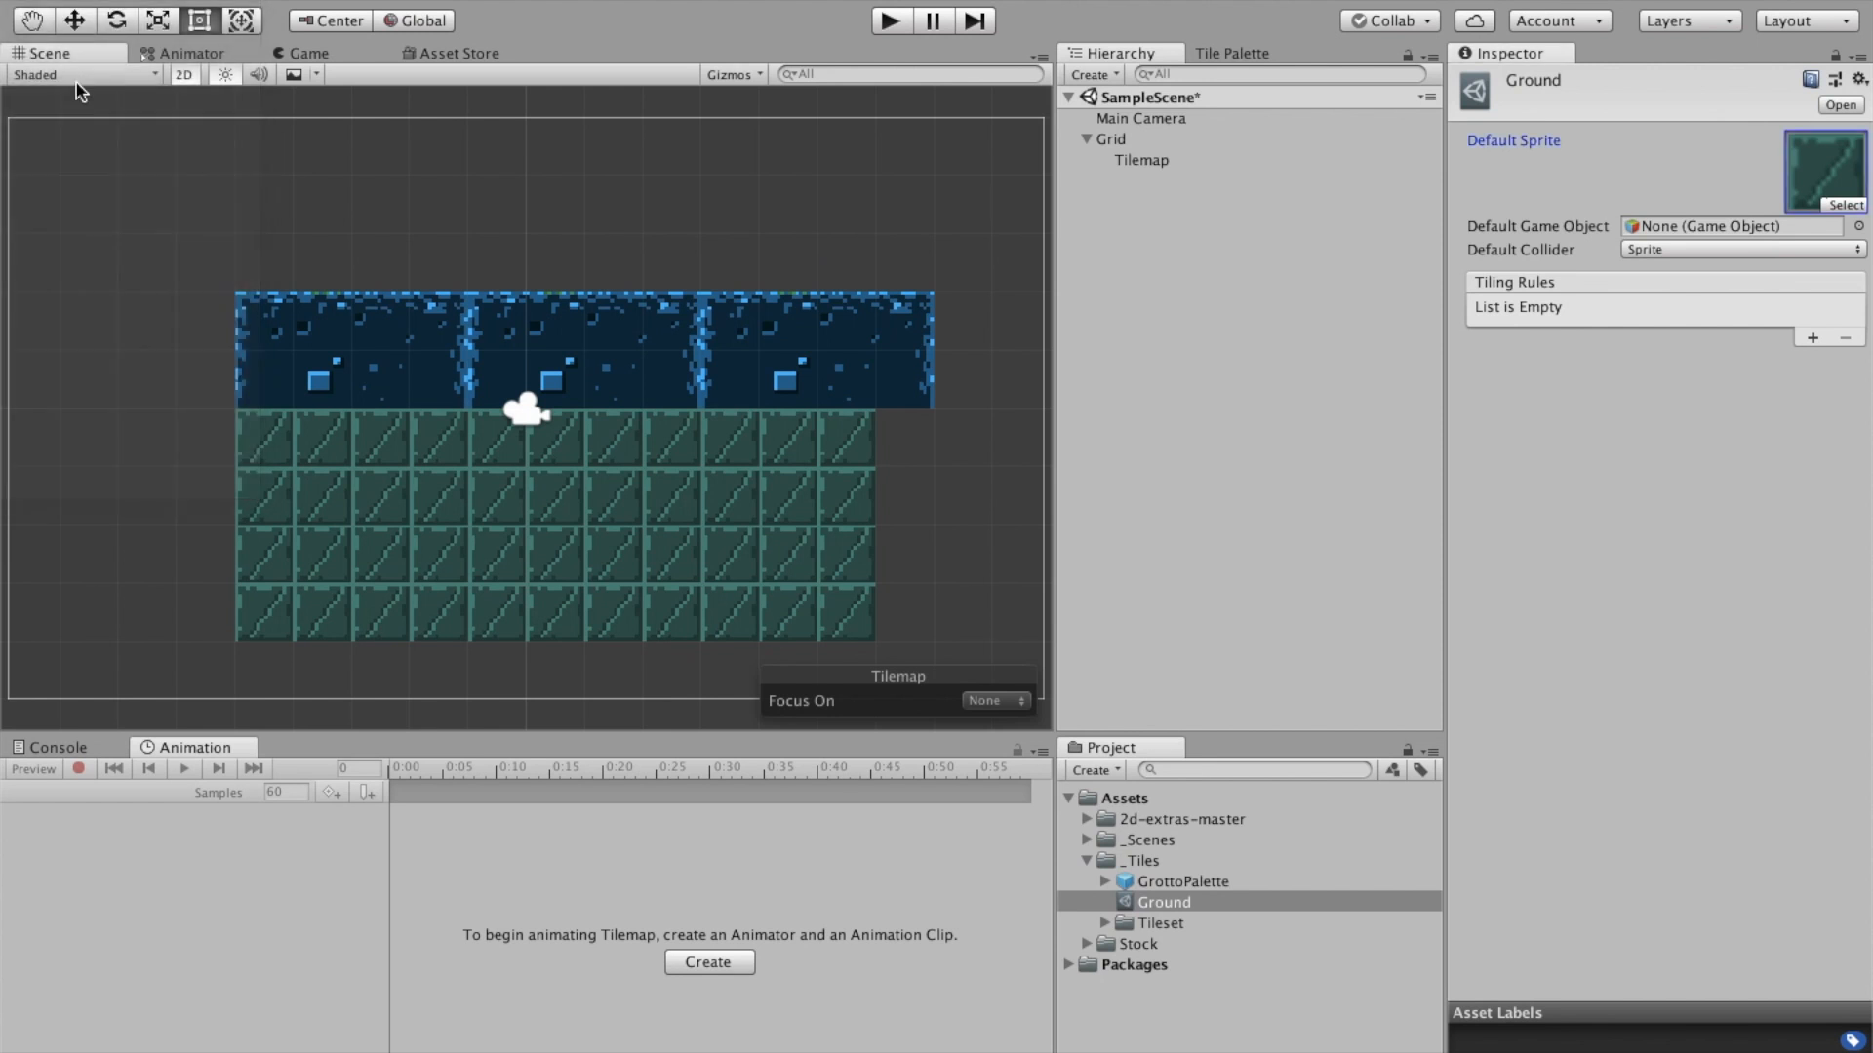
Add the Ground rule tile to the GrottoPalette above the existing tiles, and try painting with it in the scene
{"action": "left_click", "coordinate": [1129, 144]}
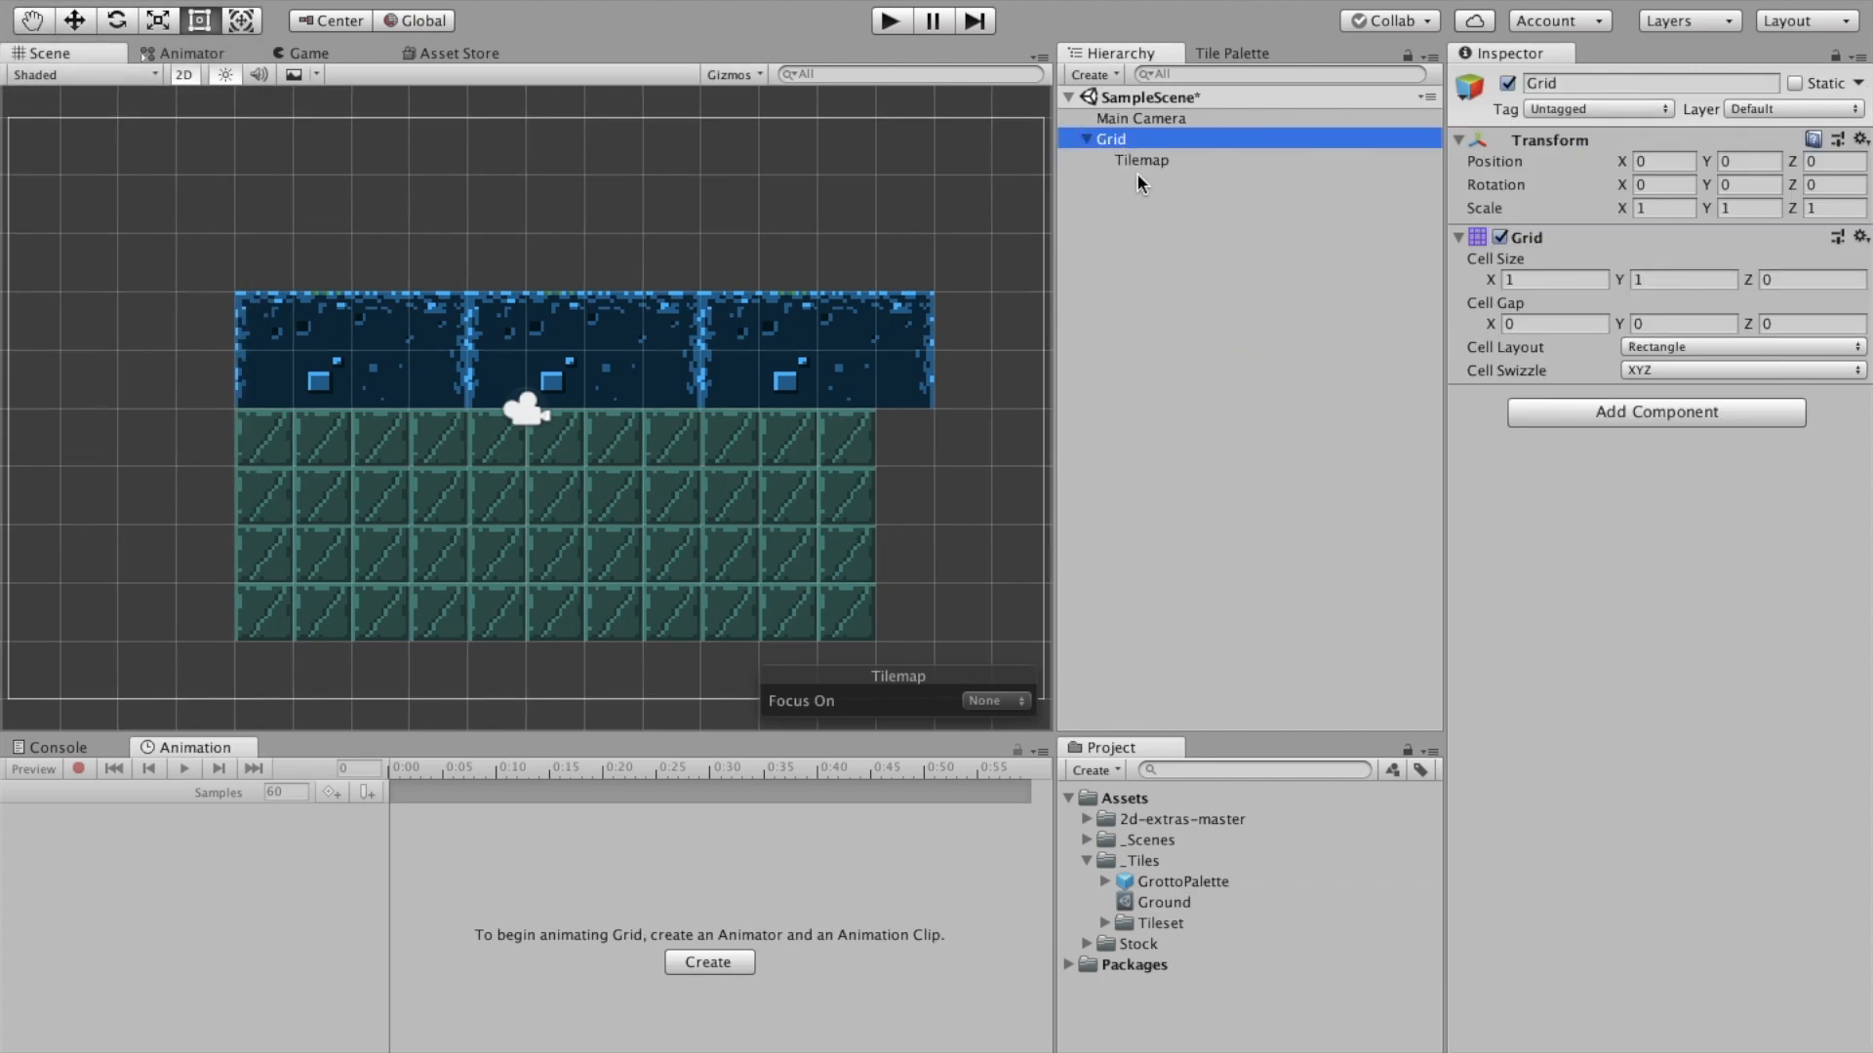
{"action": "left_click", "coordinate": [1148, 164]}
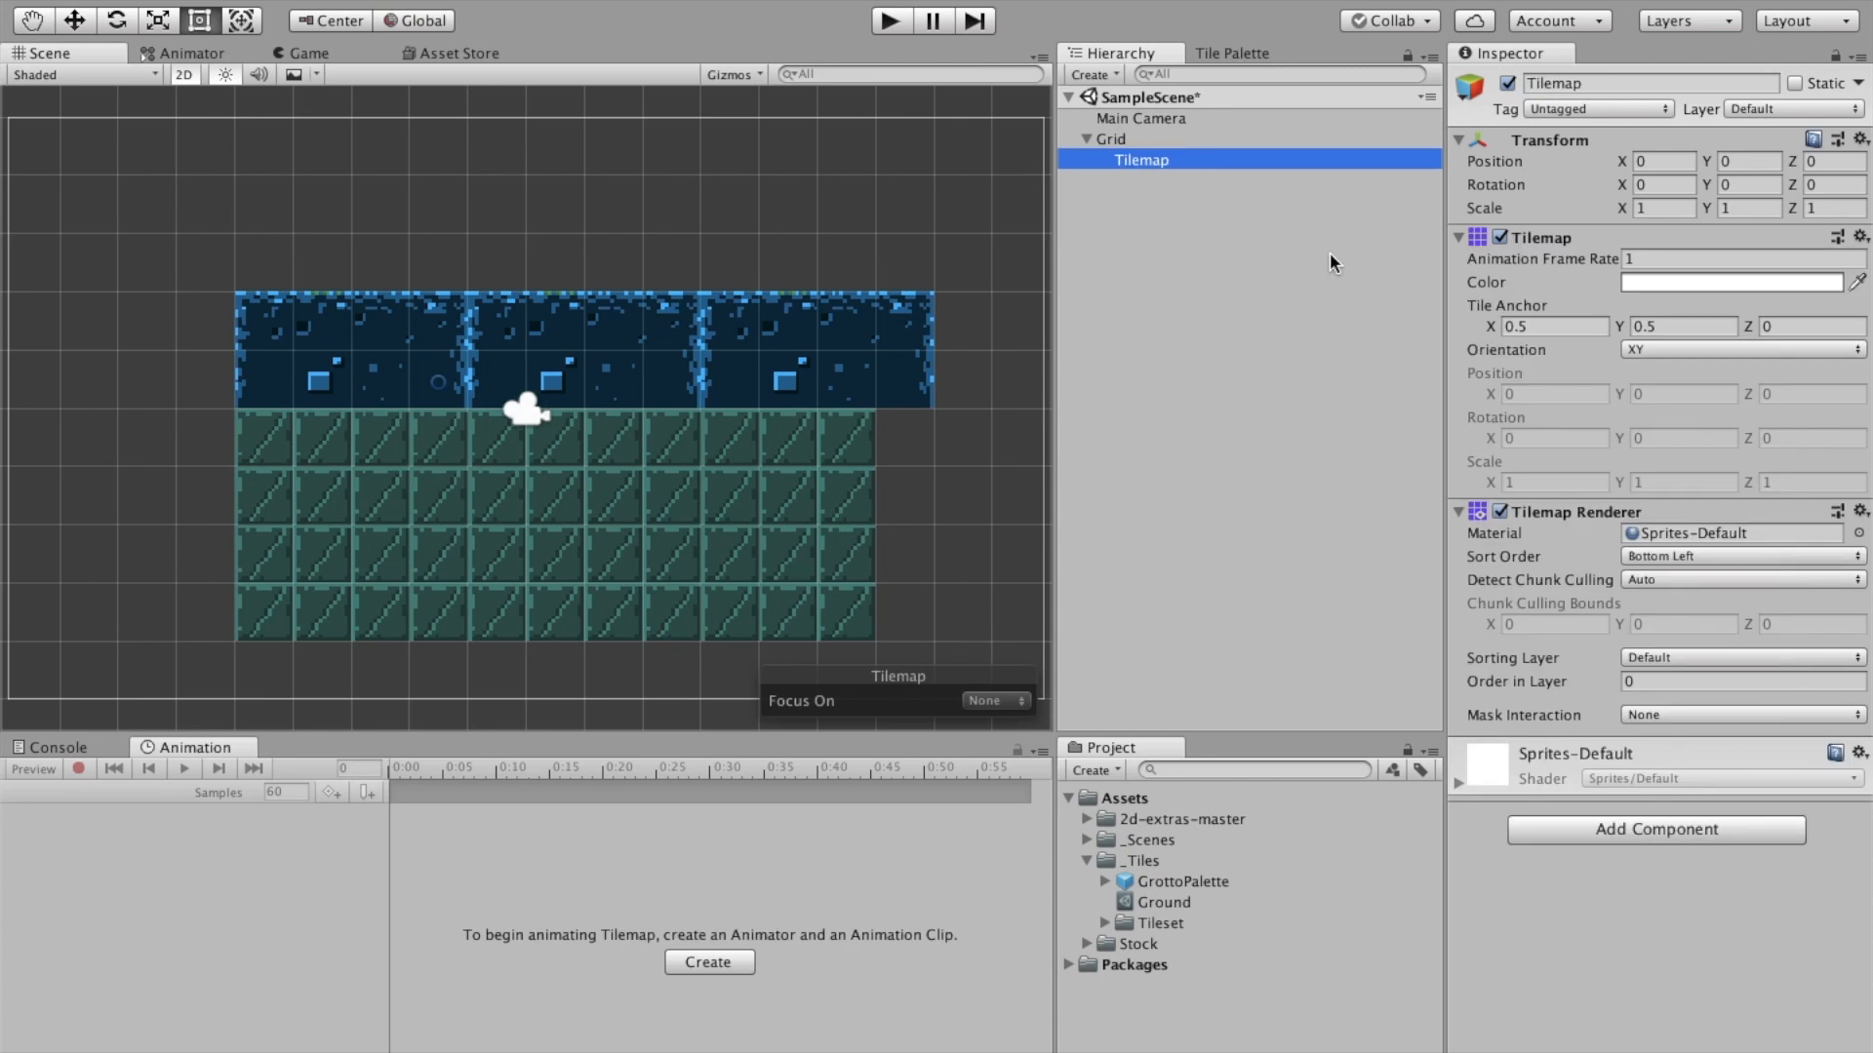
{"action": "left_click", "coordinate": [1130, 136]}
{"action": "left_click", "coordinate": [1231, 53]}
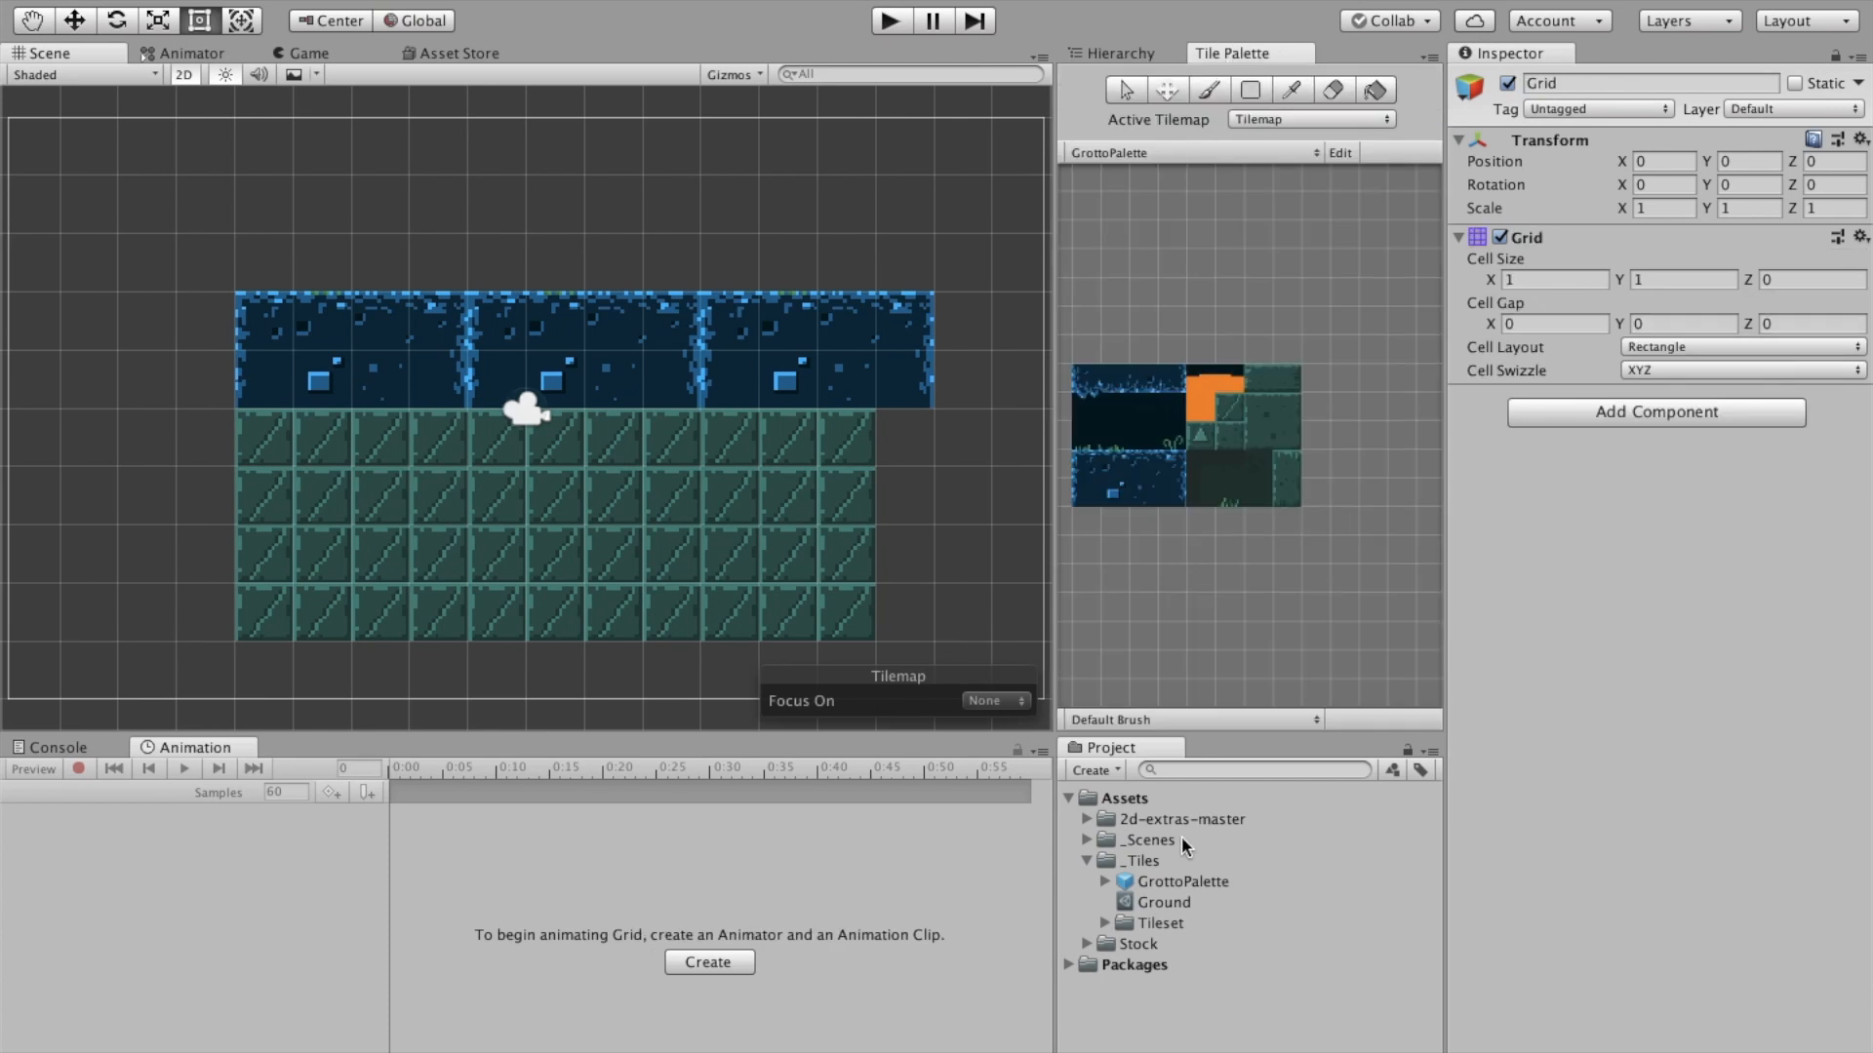
{"action": "left_click", "coordinate": [1139, 906]}
{"action": "left_click_drag", "start_coordinate": [1141, 910], "coordinate": [1268, 295]}
{"action": "left_click", "coordinate": [1259, 292]}
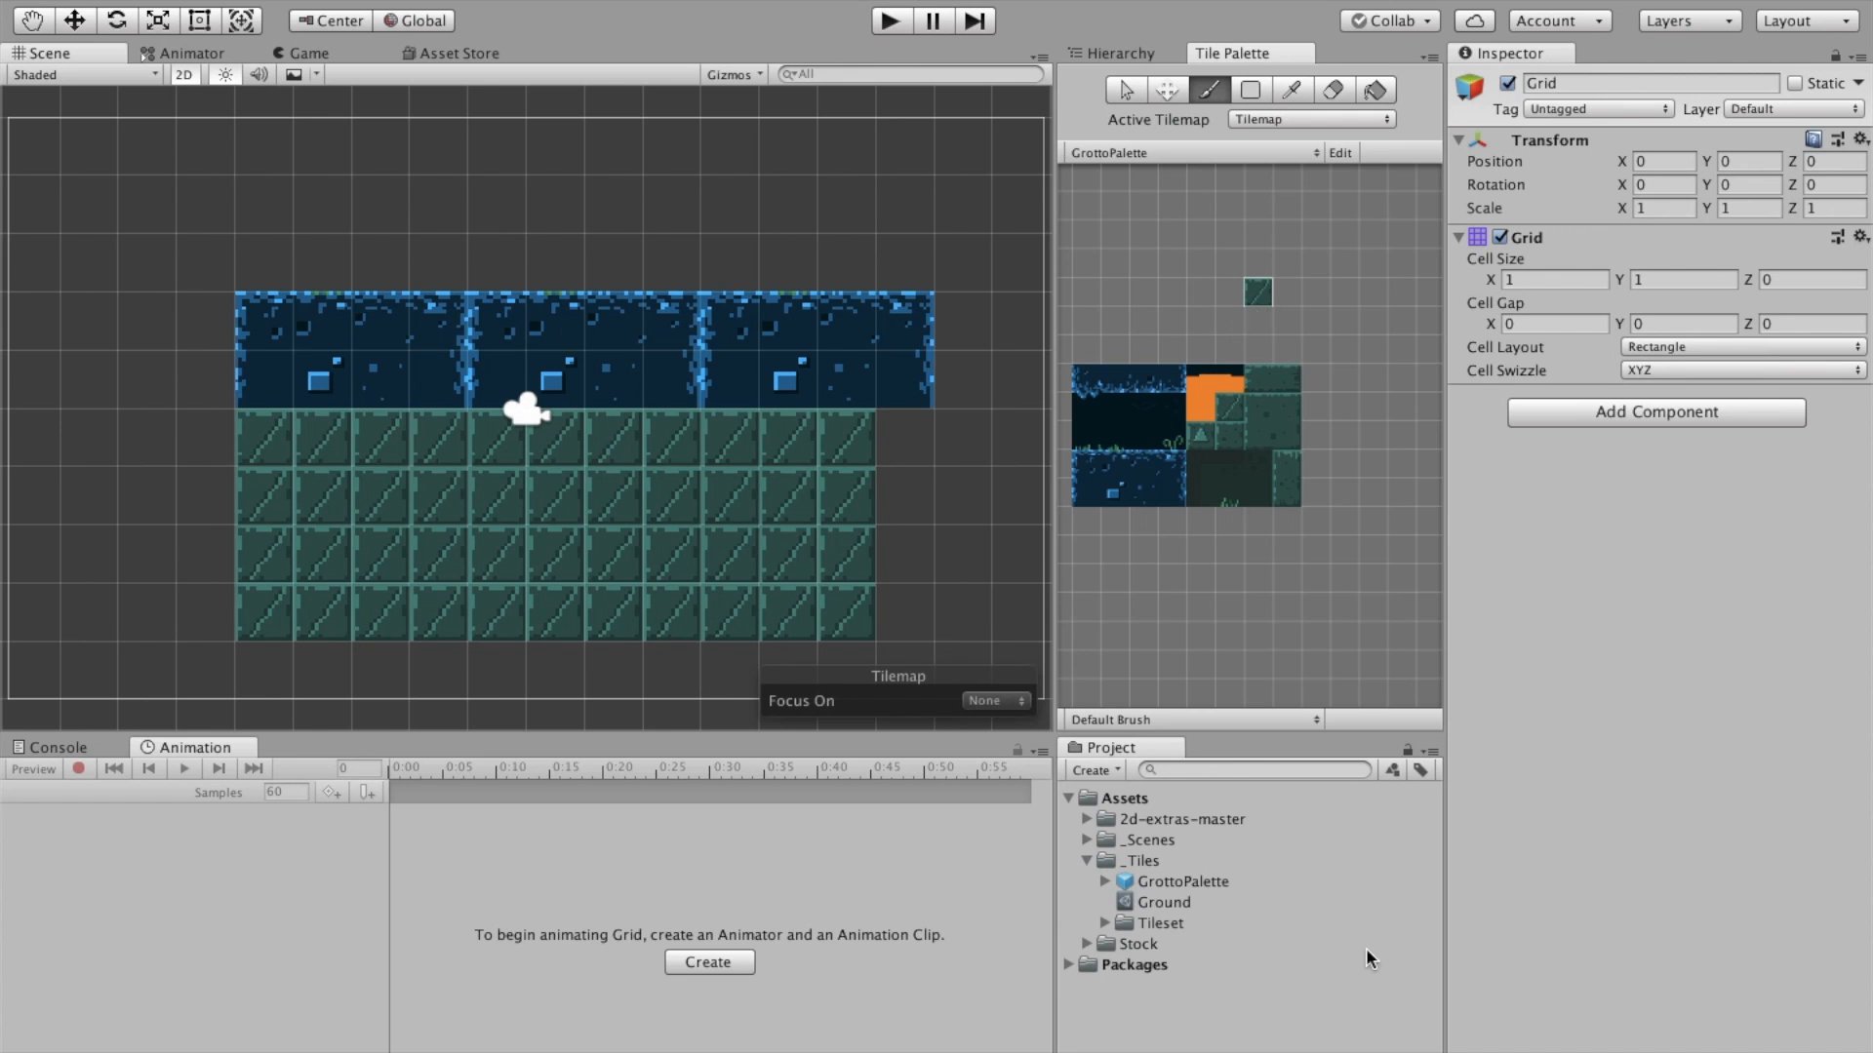
{"action": "mouse_move", "coordinate": [612, 200]}
{"action": "left_mouse_down"}
{"action": "mouse_move", "coordinate": [865, 205]}
{"action": "mouse_move", "coordinate": [728, 197]}
{"action": "left_mouse_up"}
{"action": "key", "text": "super+z"}
Add a first tiling rule to the Ground rule tile and set its sprite to the blue top-edge tile grotto-tiles_26
{"action": "left_click", "coordinate": [1184, 905]}
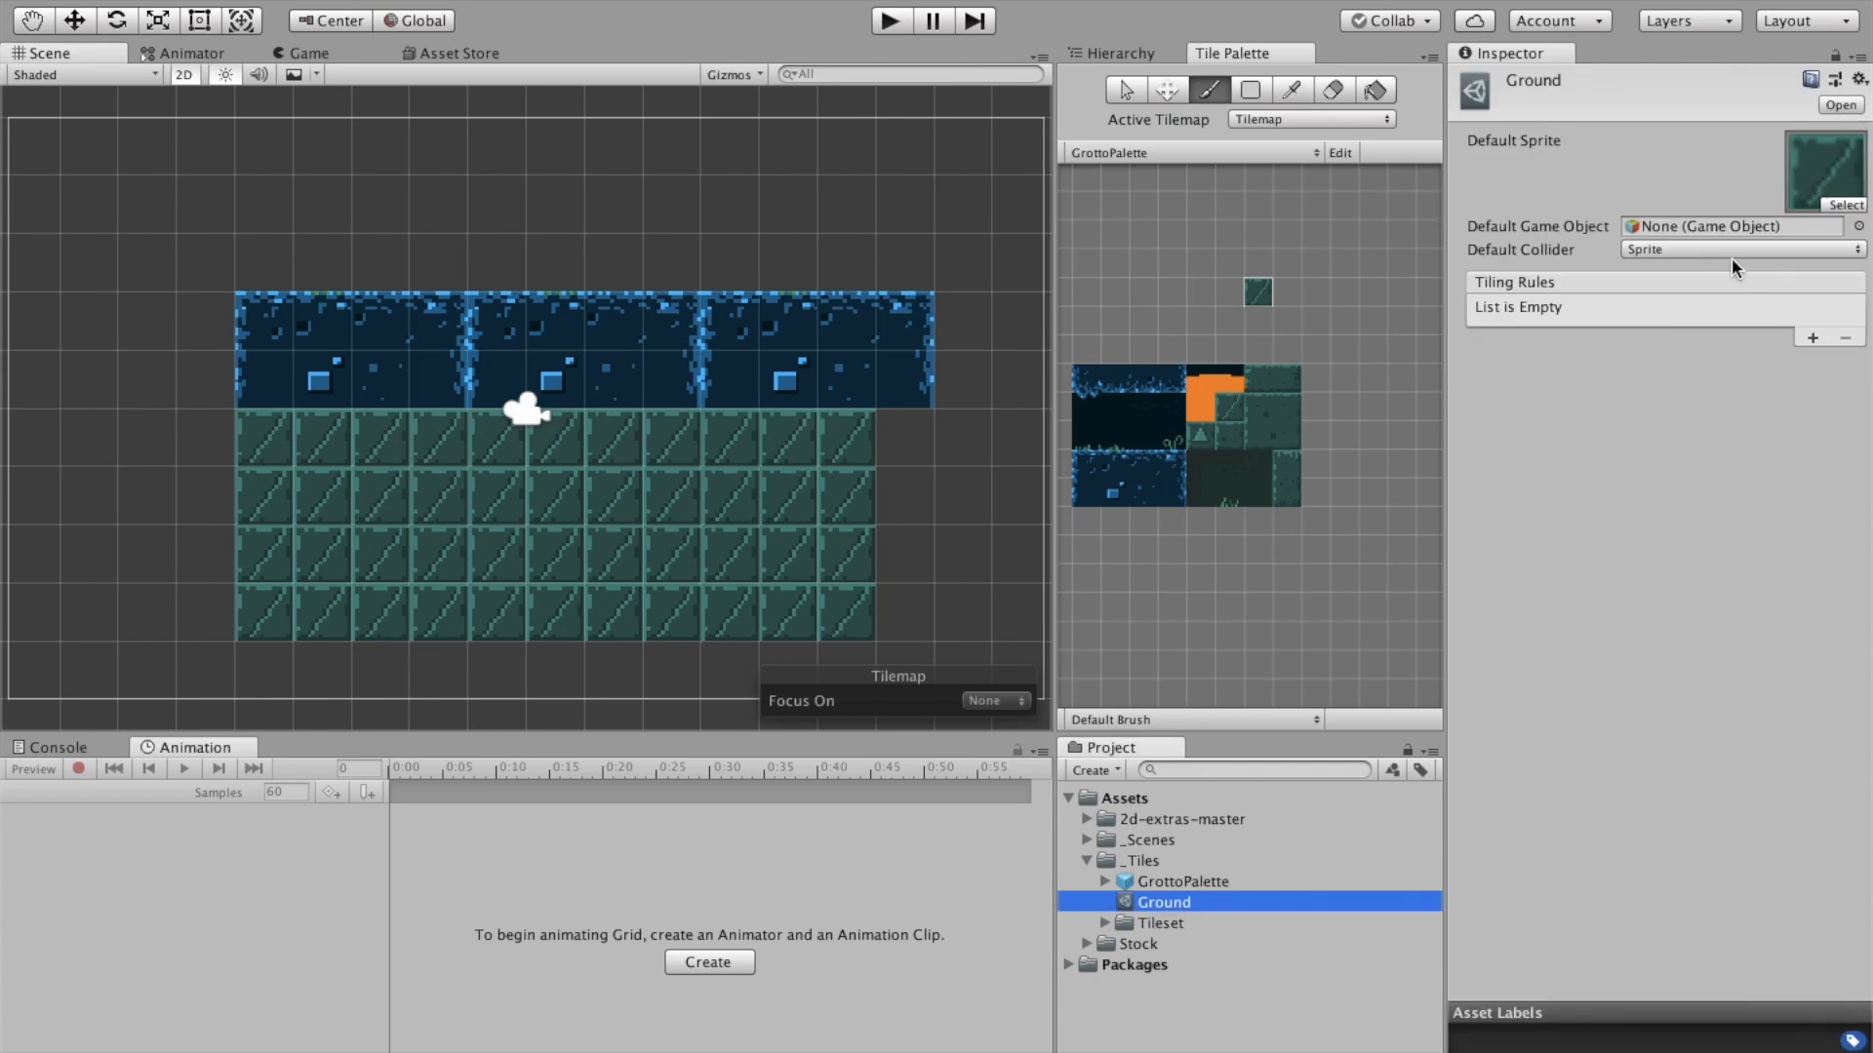
{"action": "left_click", "coordinate": [1811, 338]}
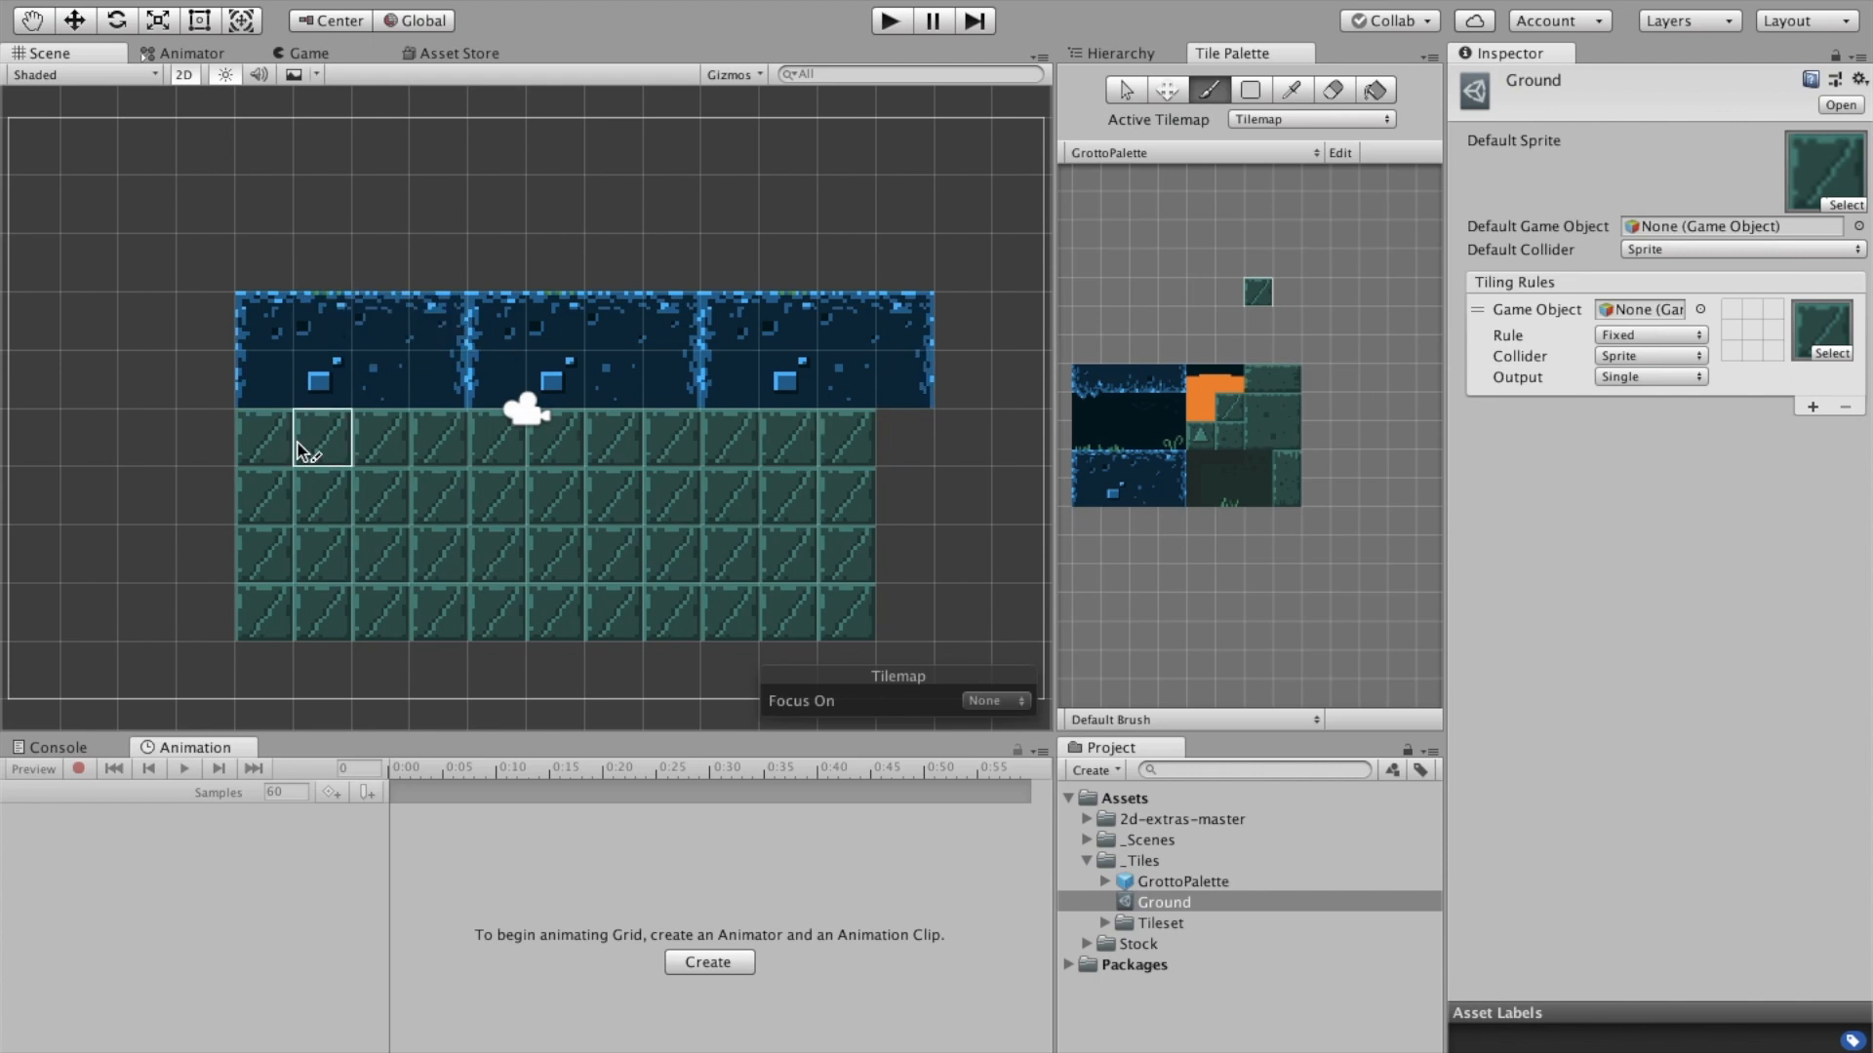
{"action": "left_click", "coordinate": [1810, 351]}
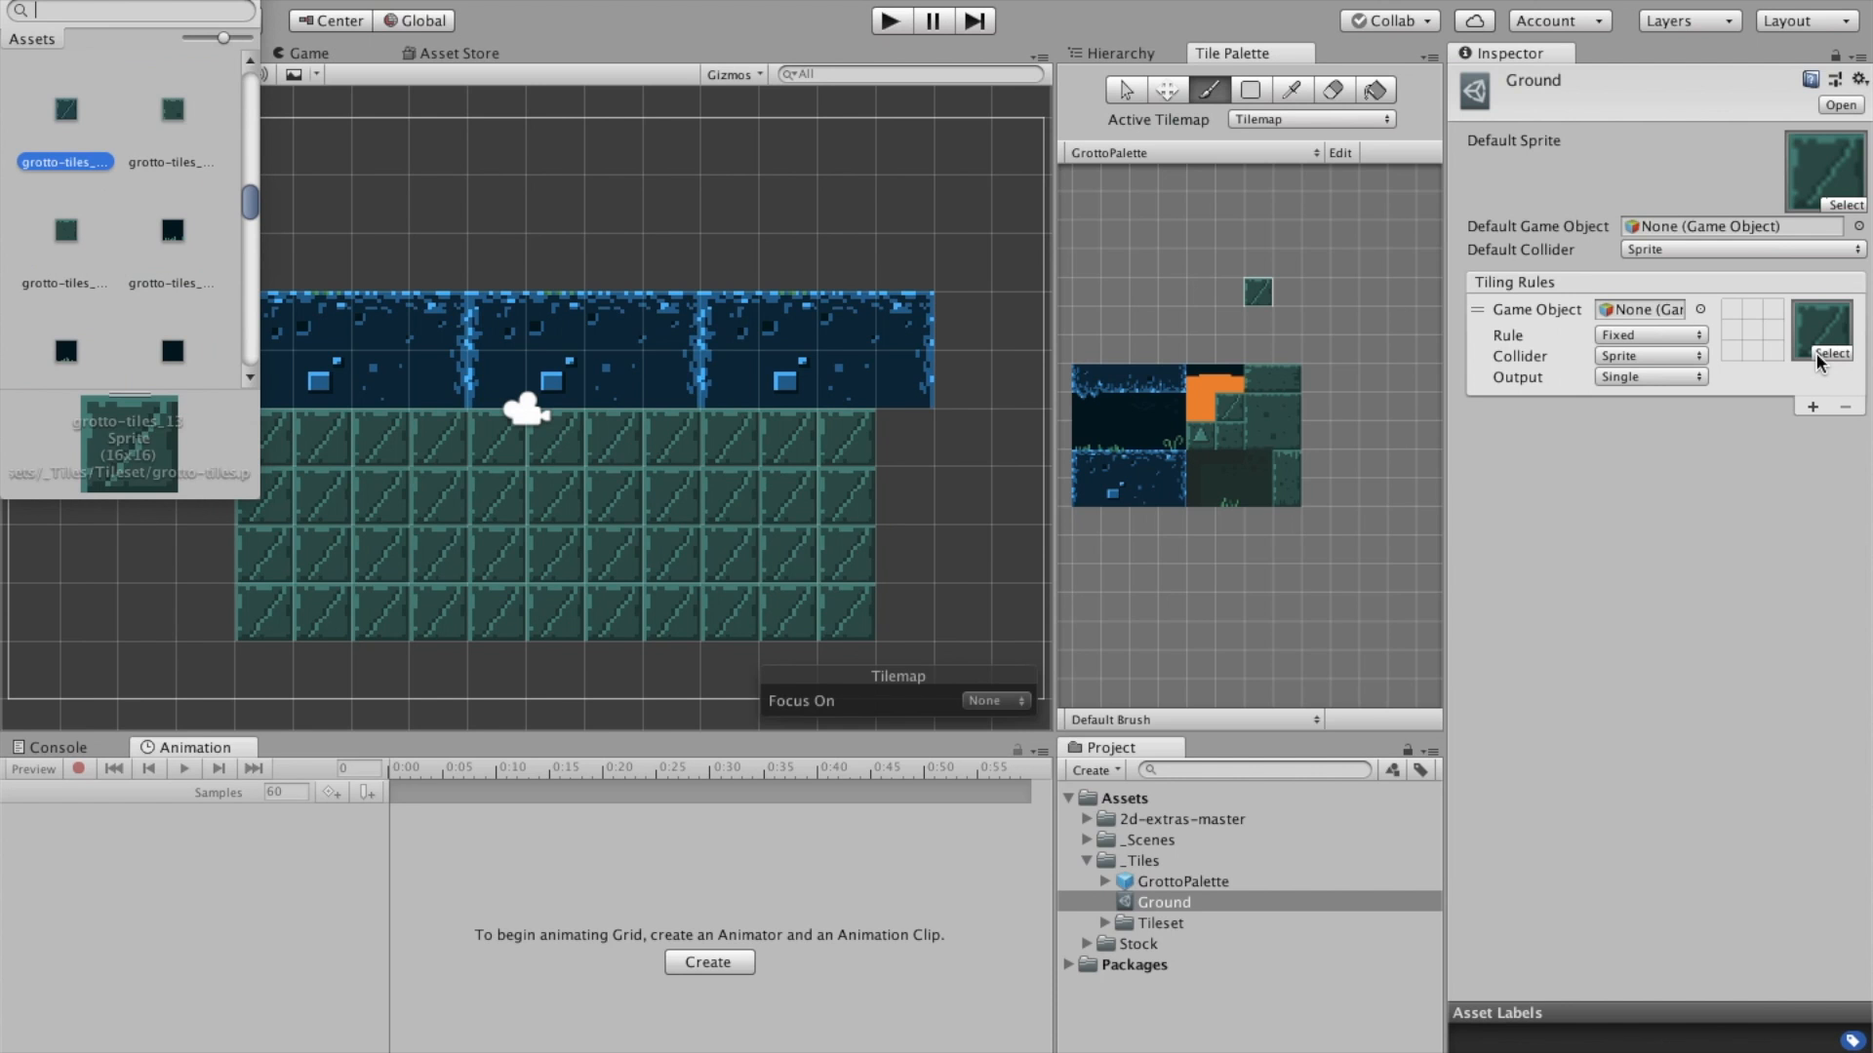
{"action": "scroll", "coordinate": [122, 262], "scroll_direction": "down", "scroll_amount": 5}
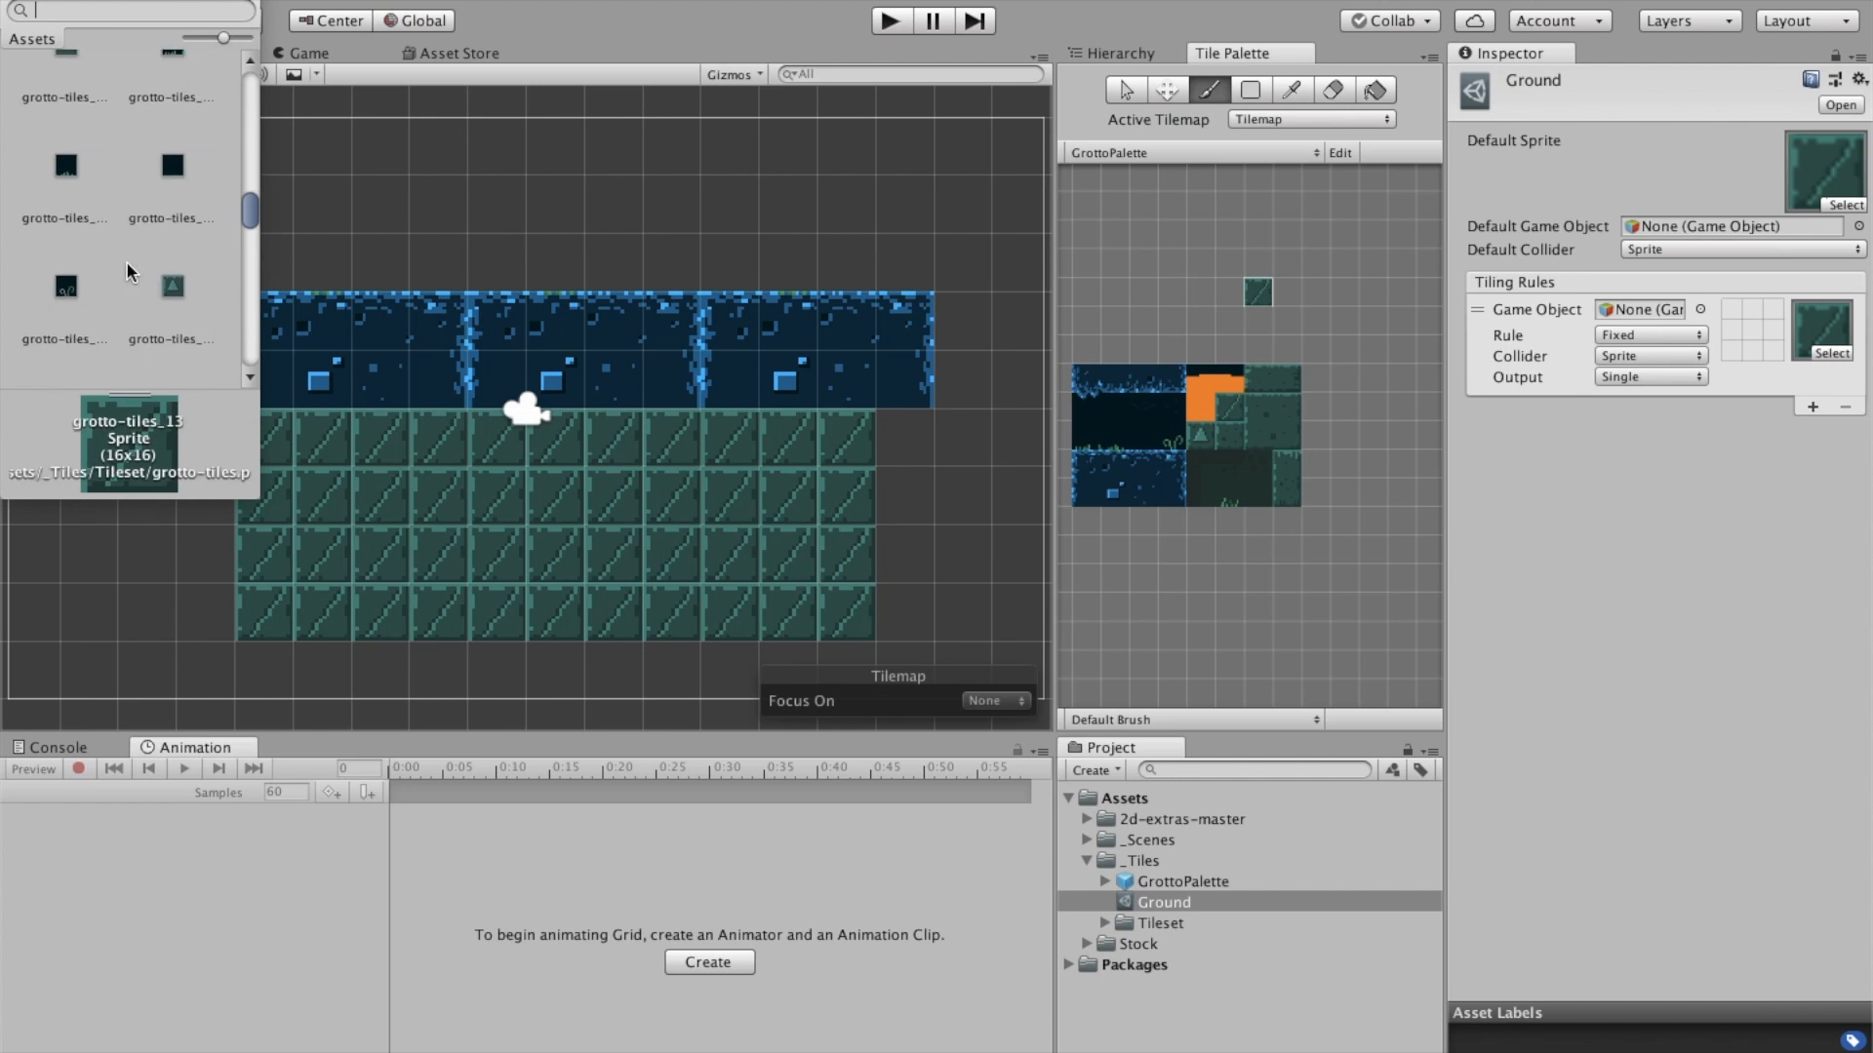
{"action": "scroll", "coordinate": [129, 265], "scroll_direction": "down", "scroll_amount": 5}
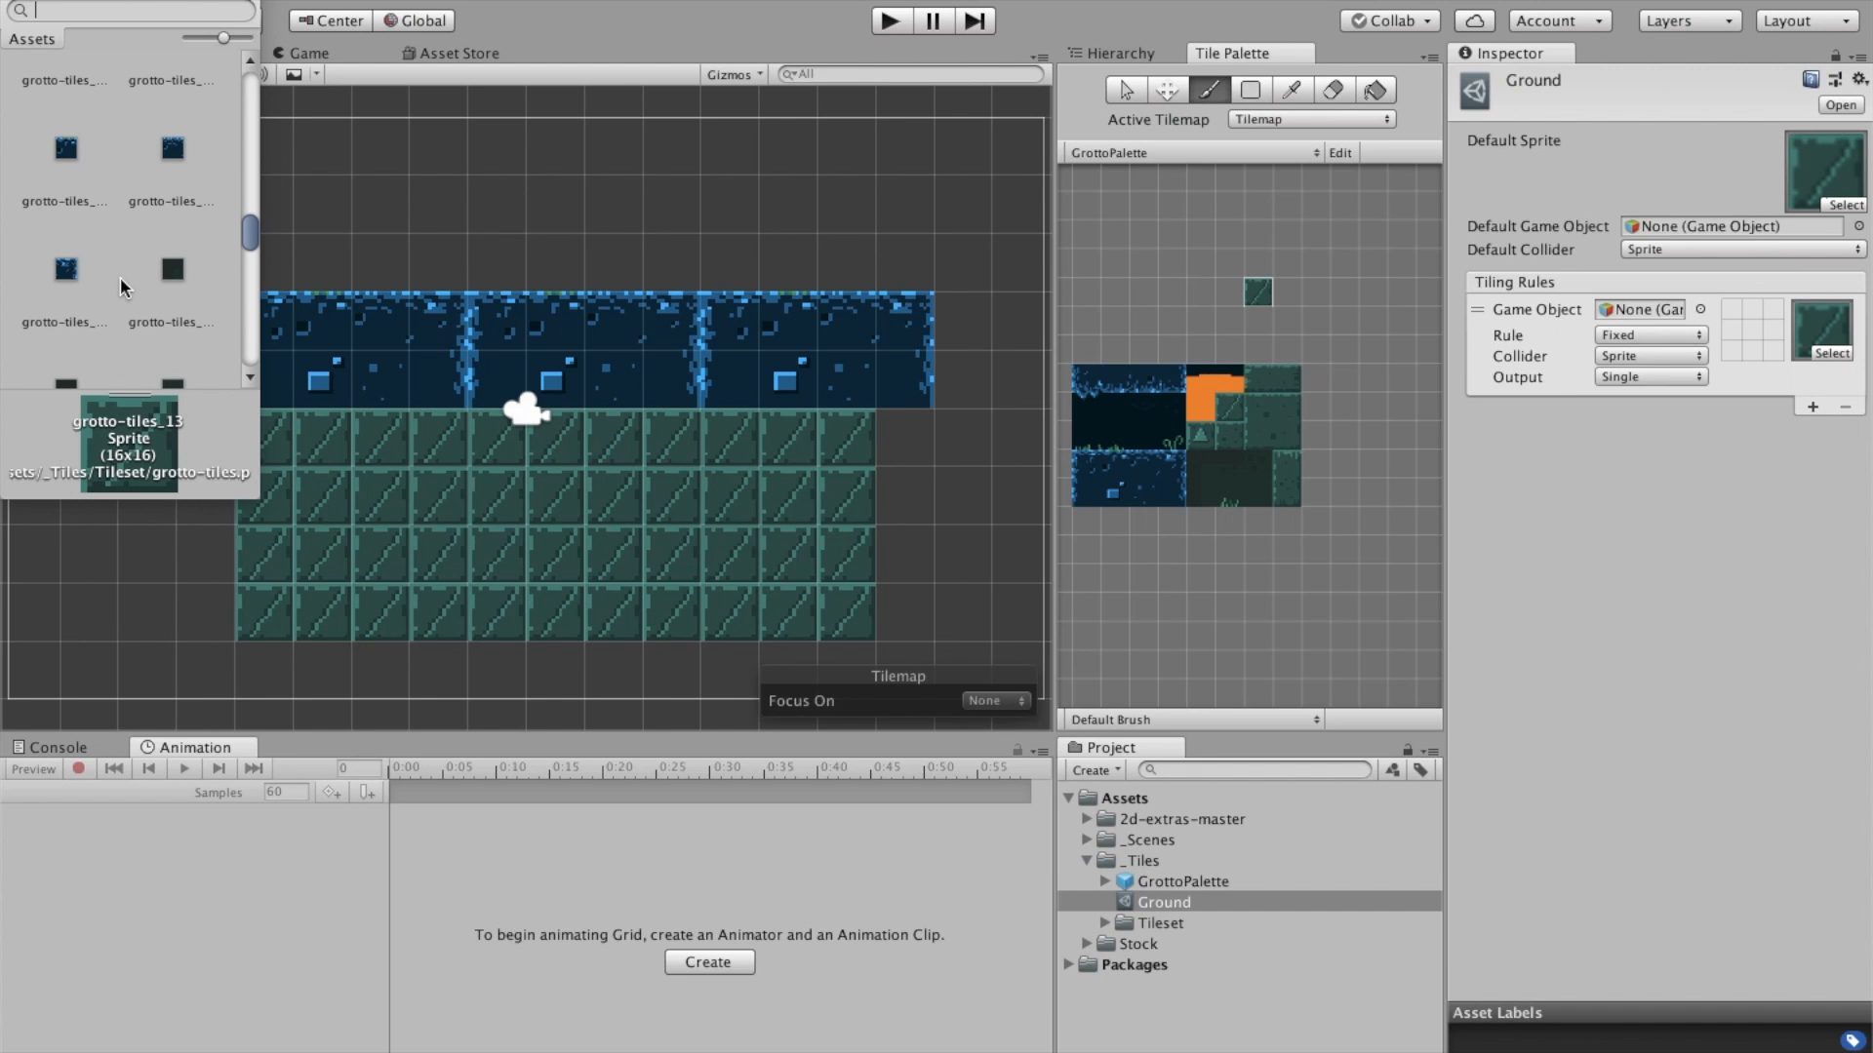
{"action": "left_click", "coordinate": [173, 154]}
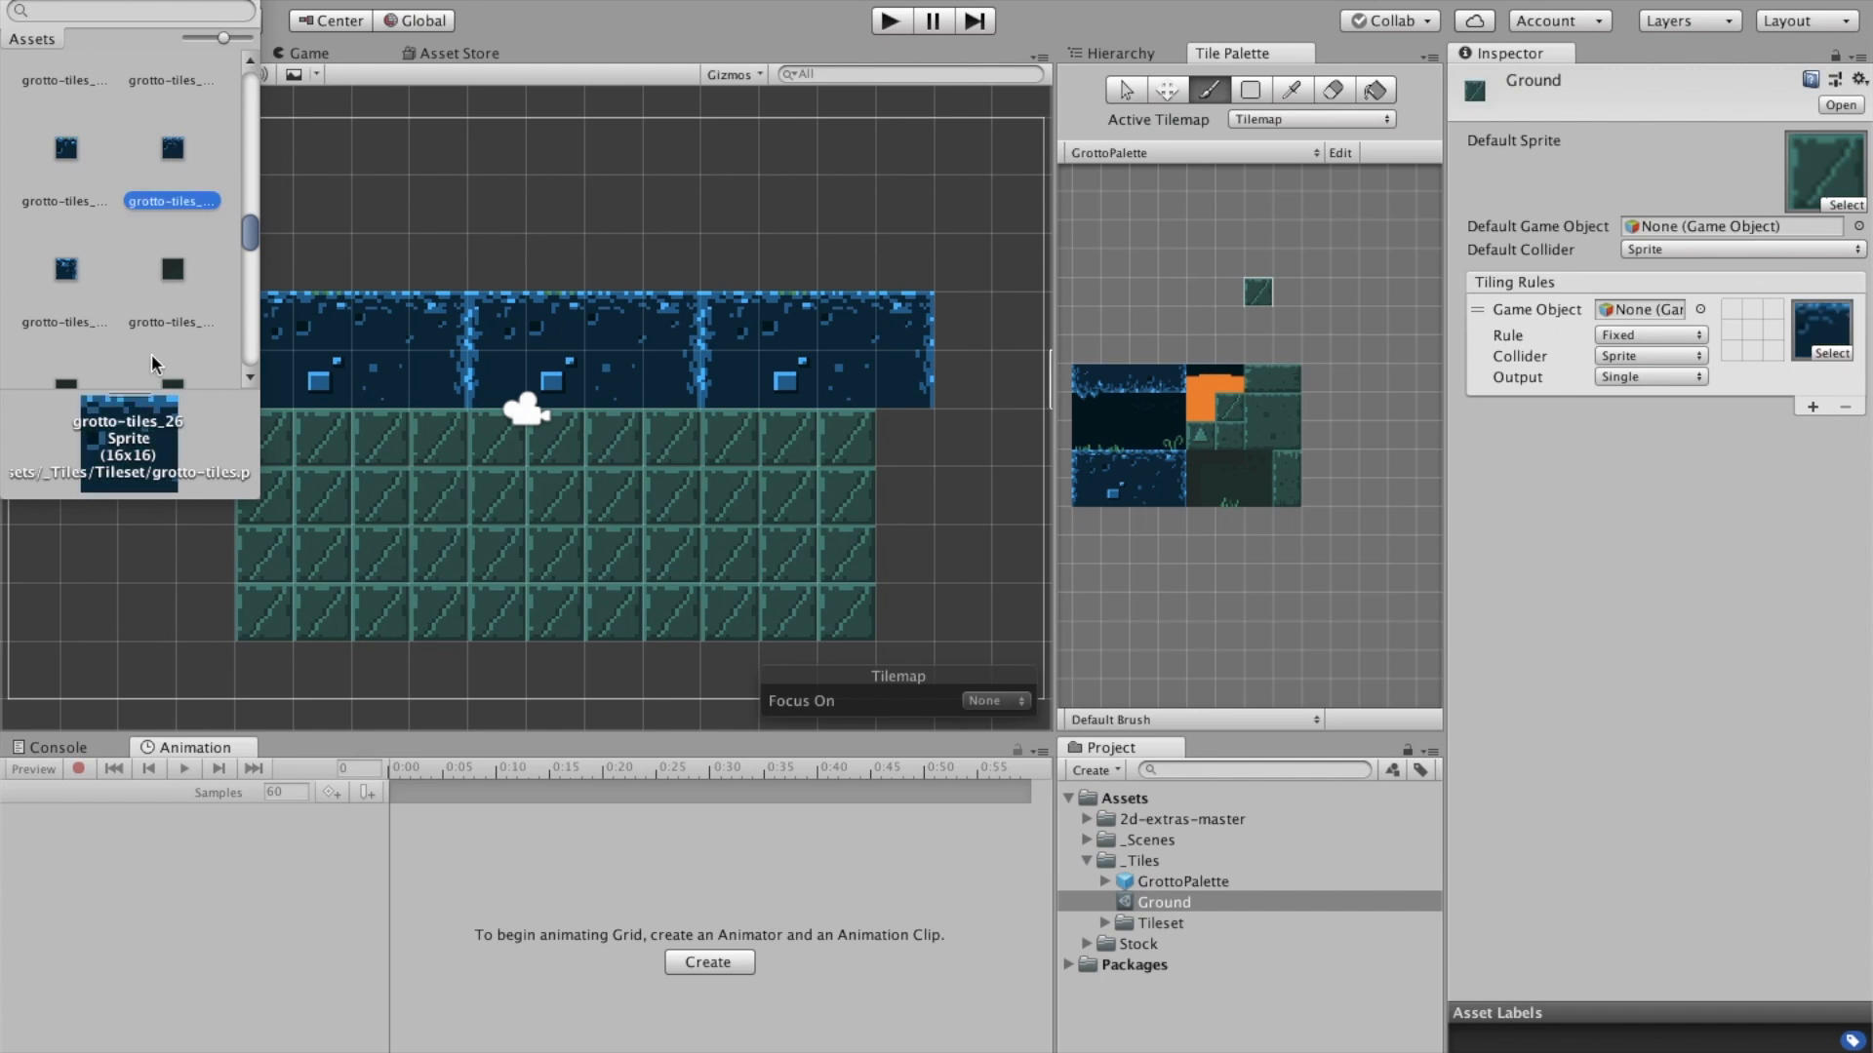
{"action": "left_click", "coordinate": [19, 2]}
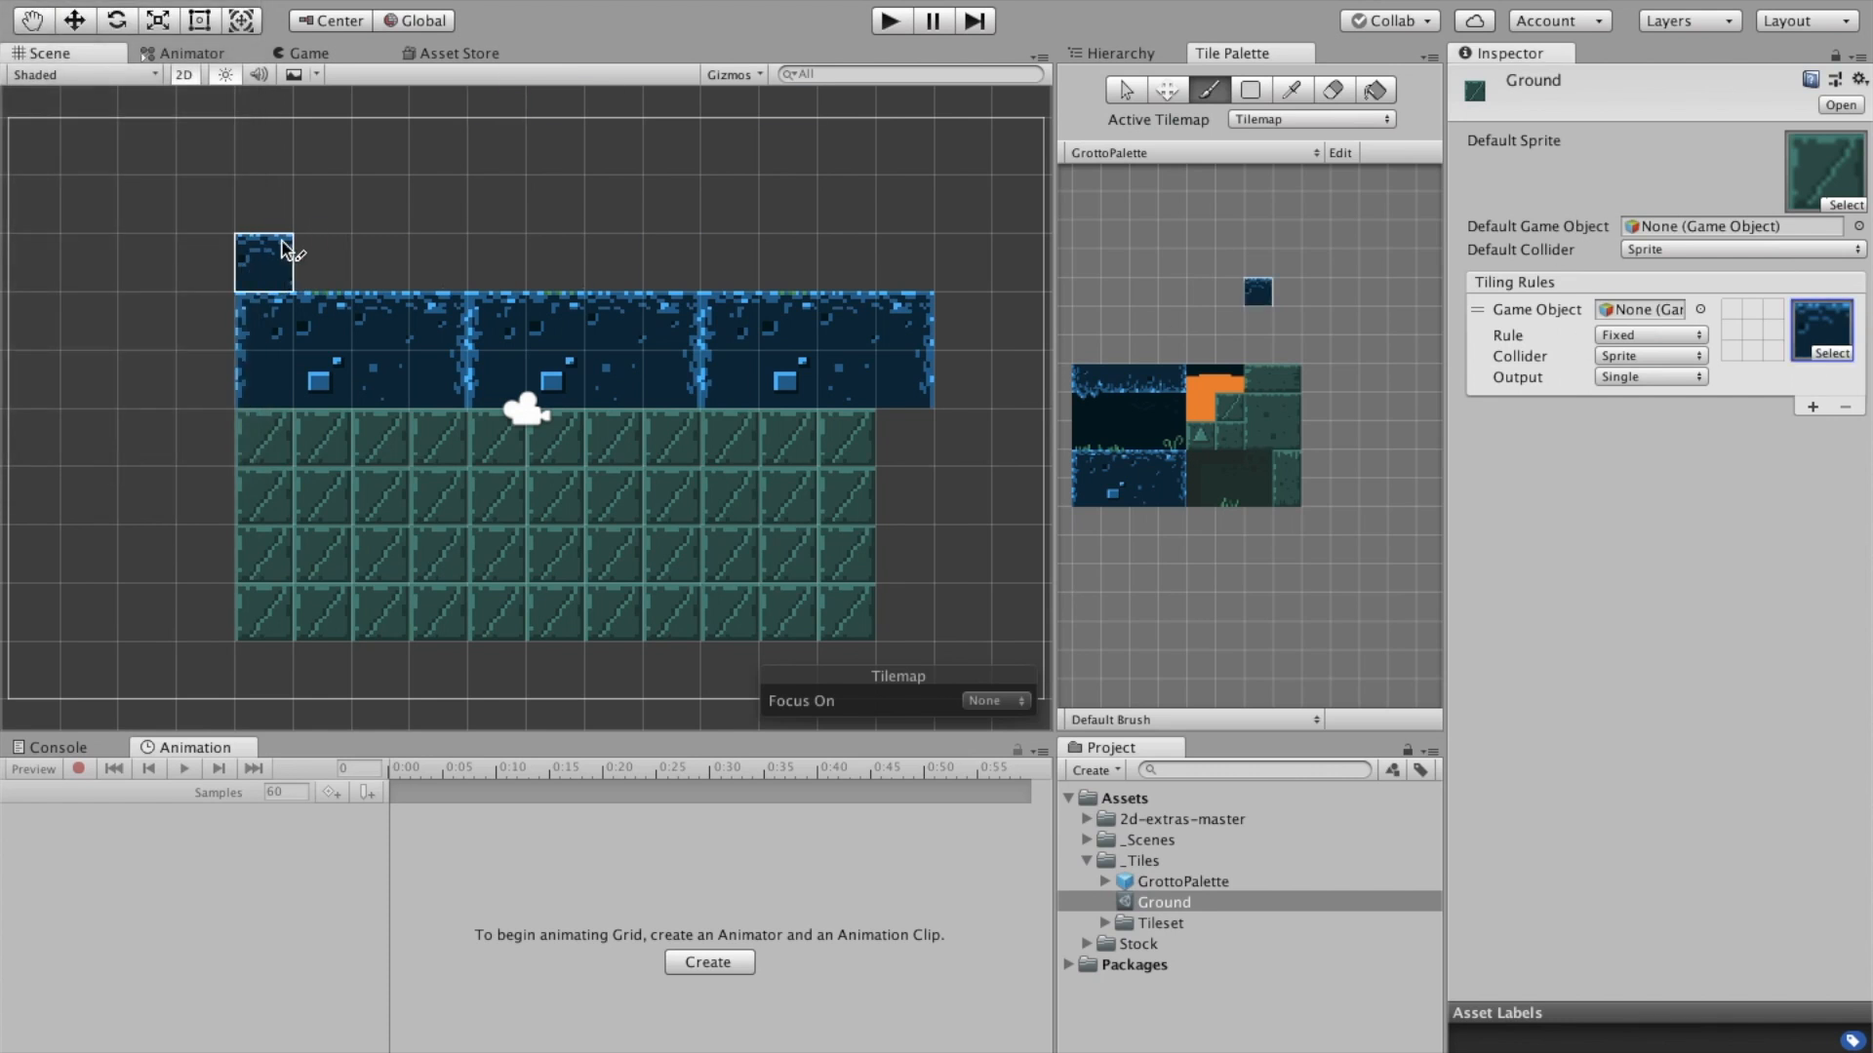
Require matching neighbours on the left and right in the first rule, and paint an eight-tile ground row above the existing blue tiles
{"action": "left_click", "coordinate": [1770, 329]}
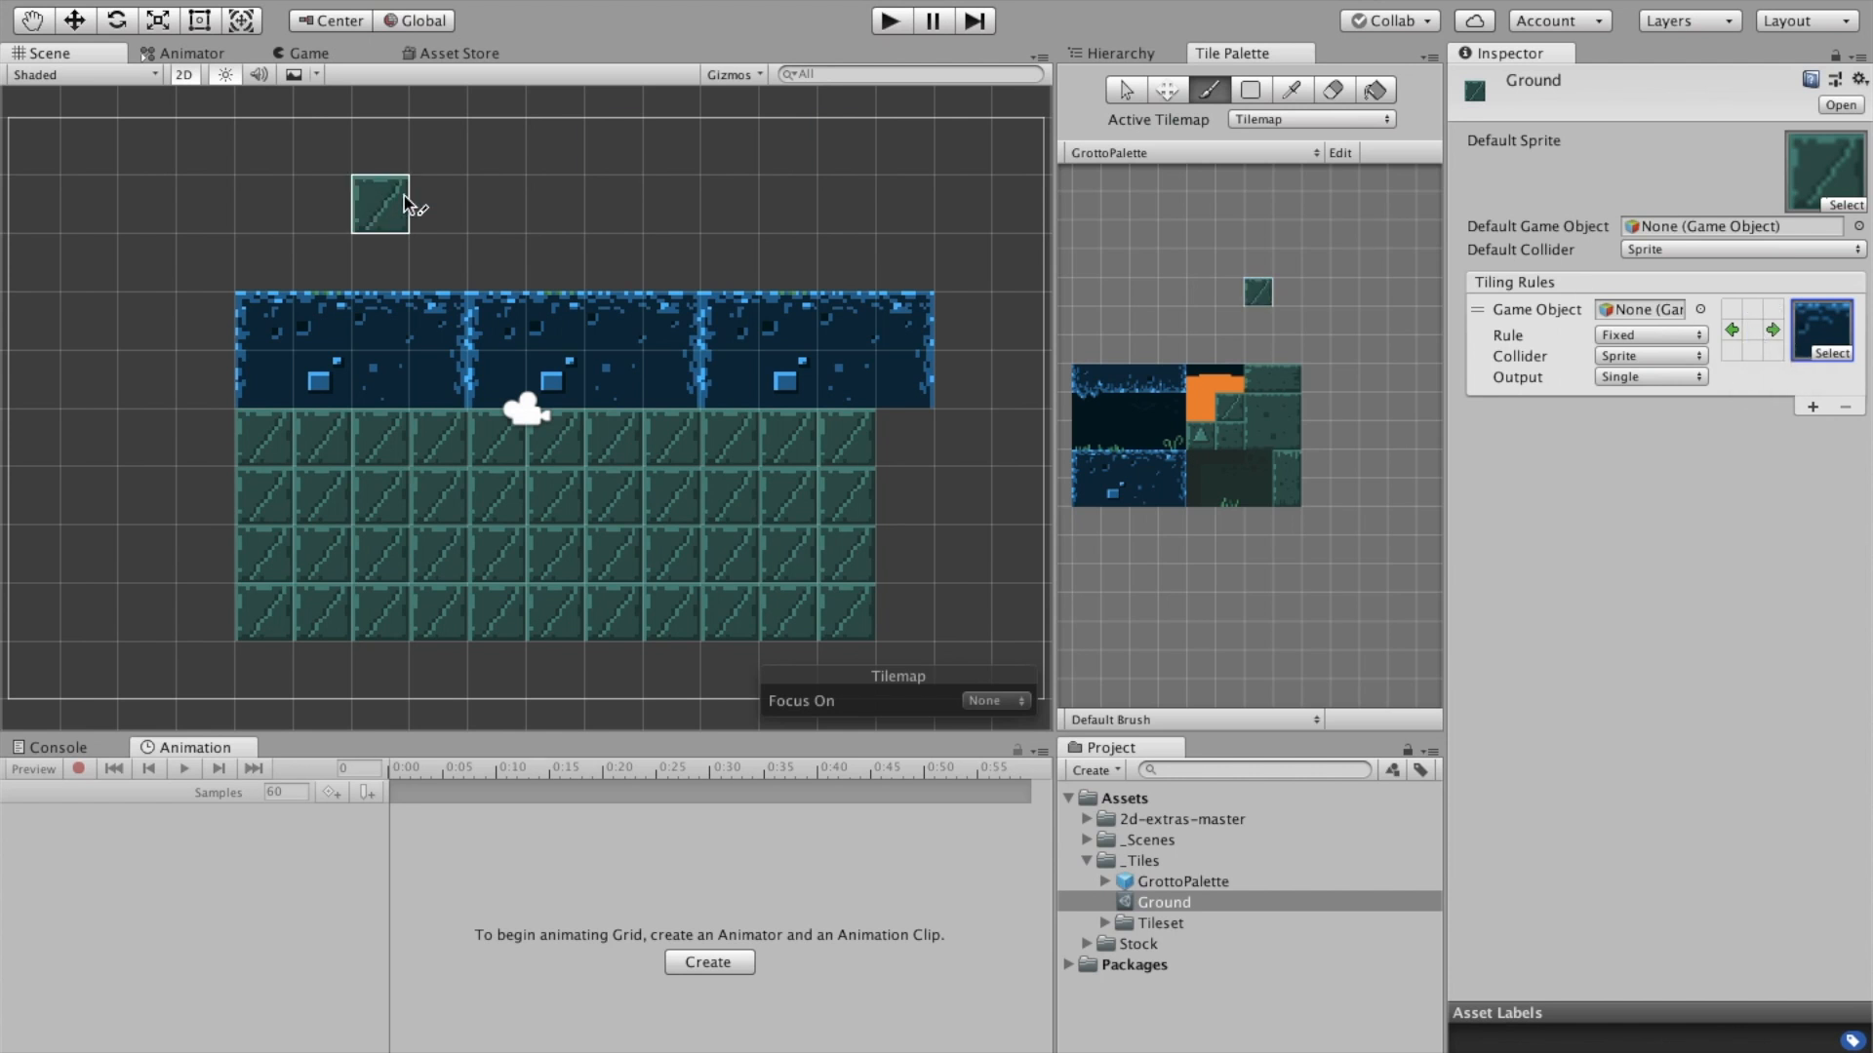
{"action": "left_click_drag", "start_coordinate": [388, 207], "coordinate": [765, 214]}
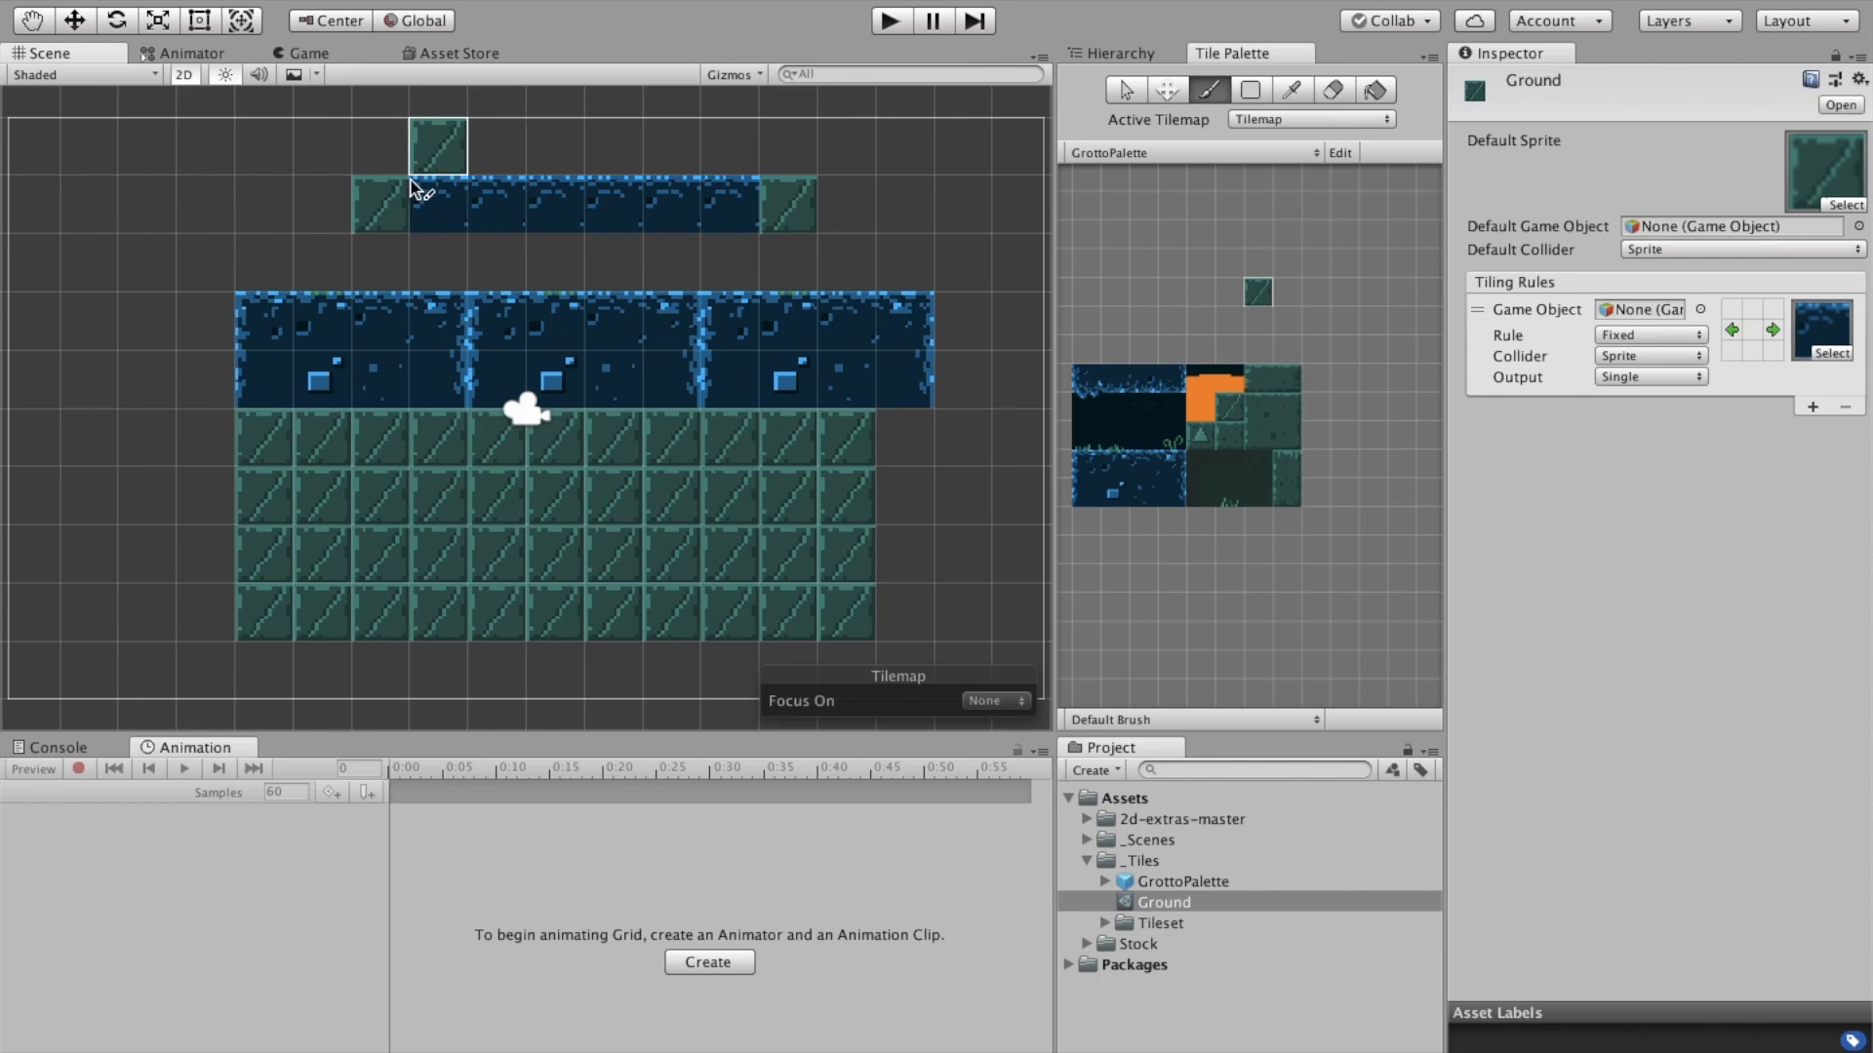
{"action": "left_click", "coordinate": [798, 216]}
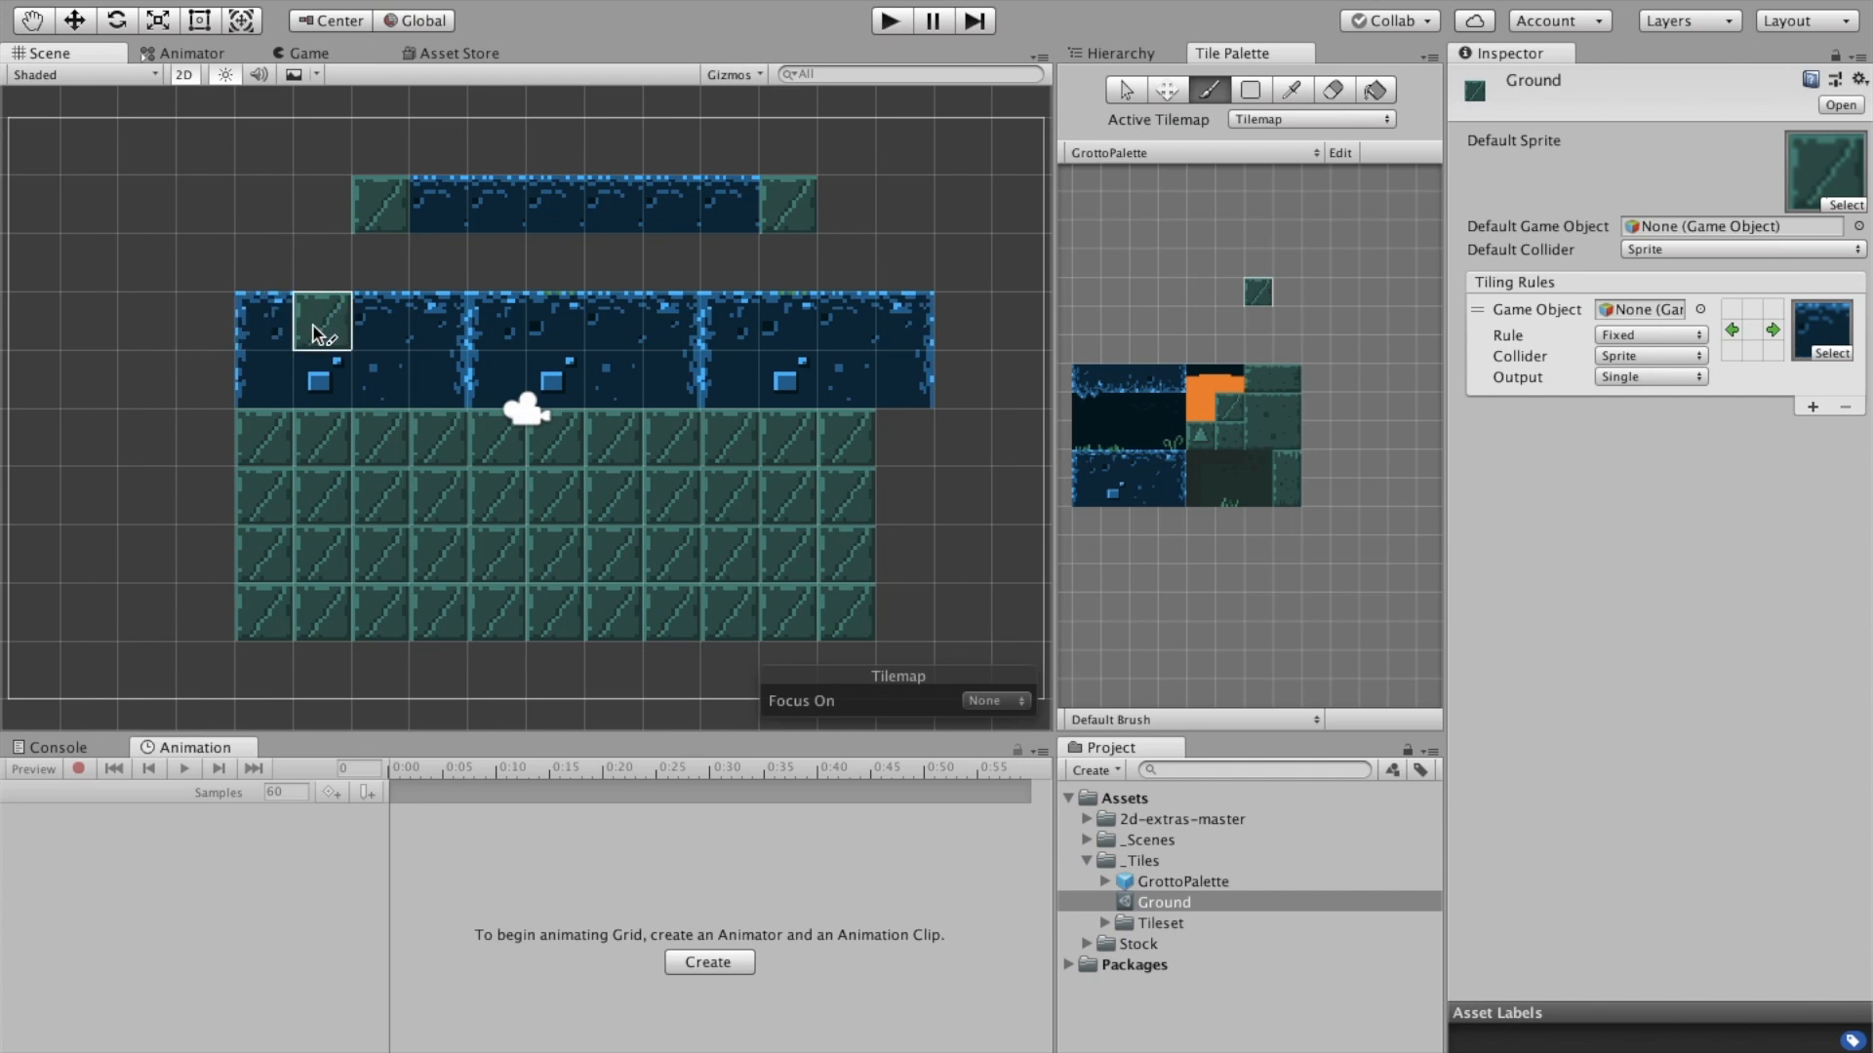
Add a second tiling rule to the Ground rule tile with the blue corner tile grotto-tiles_24 as its sprite
{"action": "left_click", "coordinate": [1811, 406]}
{"action": "left_click", "coordinate": [1831, 448]}
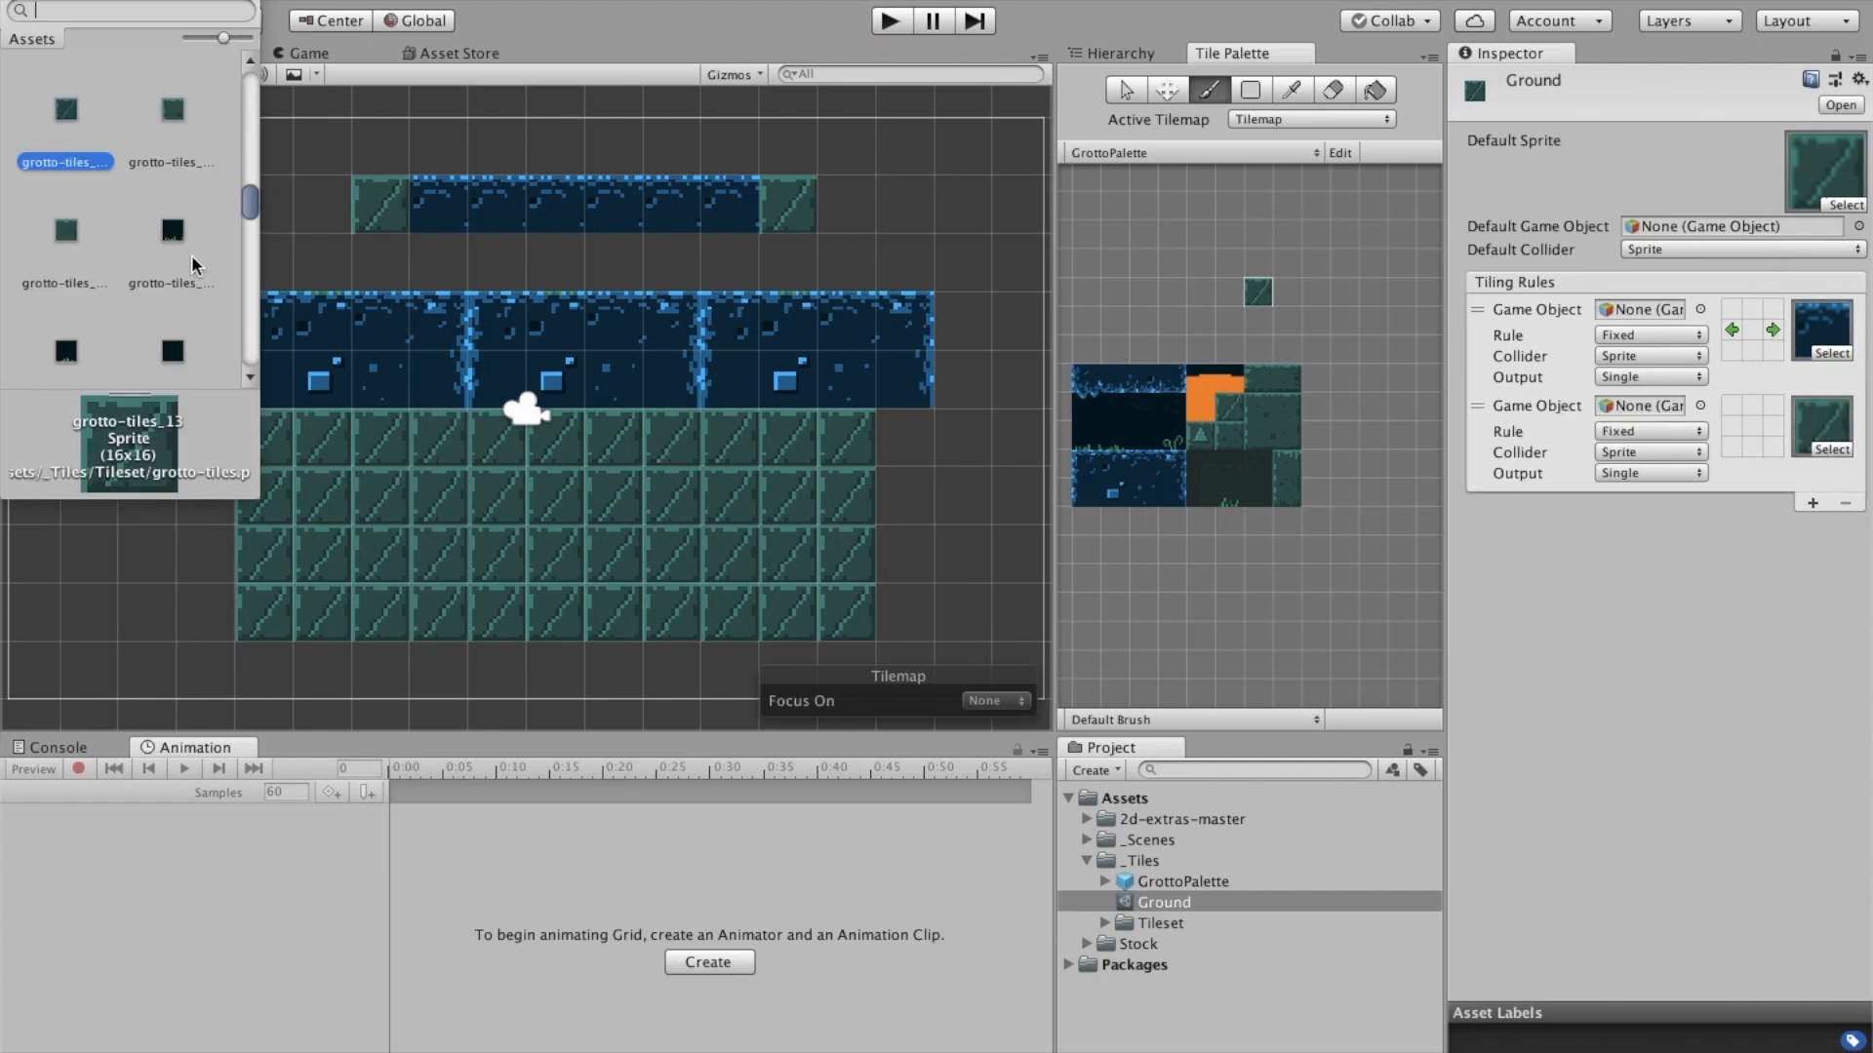
{"action": "scroll", "coordinate": [185, 258], "scroll_direction": "down", "scroll_amount": 4}
{"action": "scroll", "coordinate": [147, 259], "scroll_direction": "down", "scroll_amount": 5}
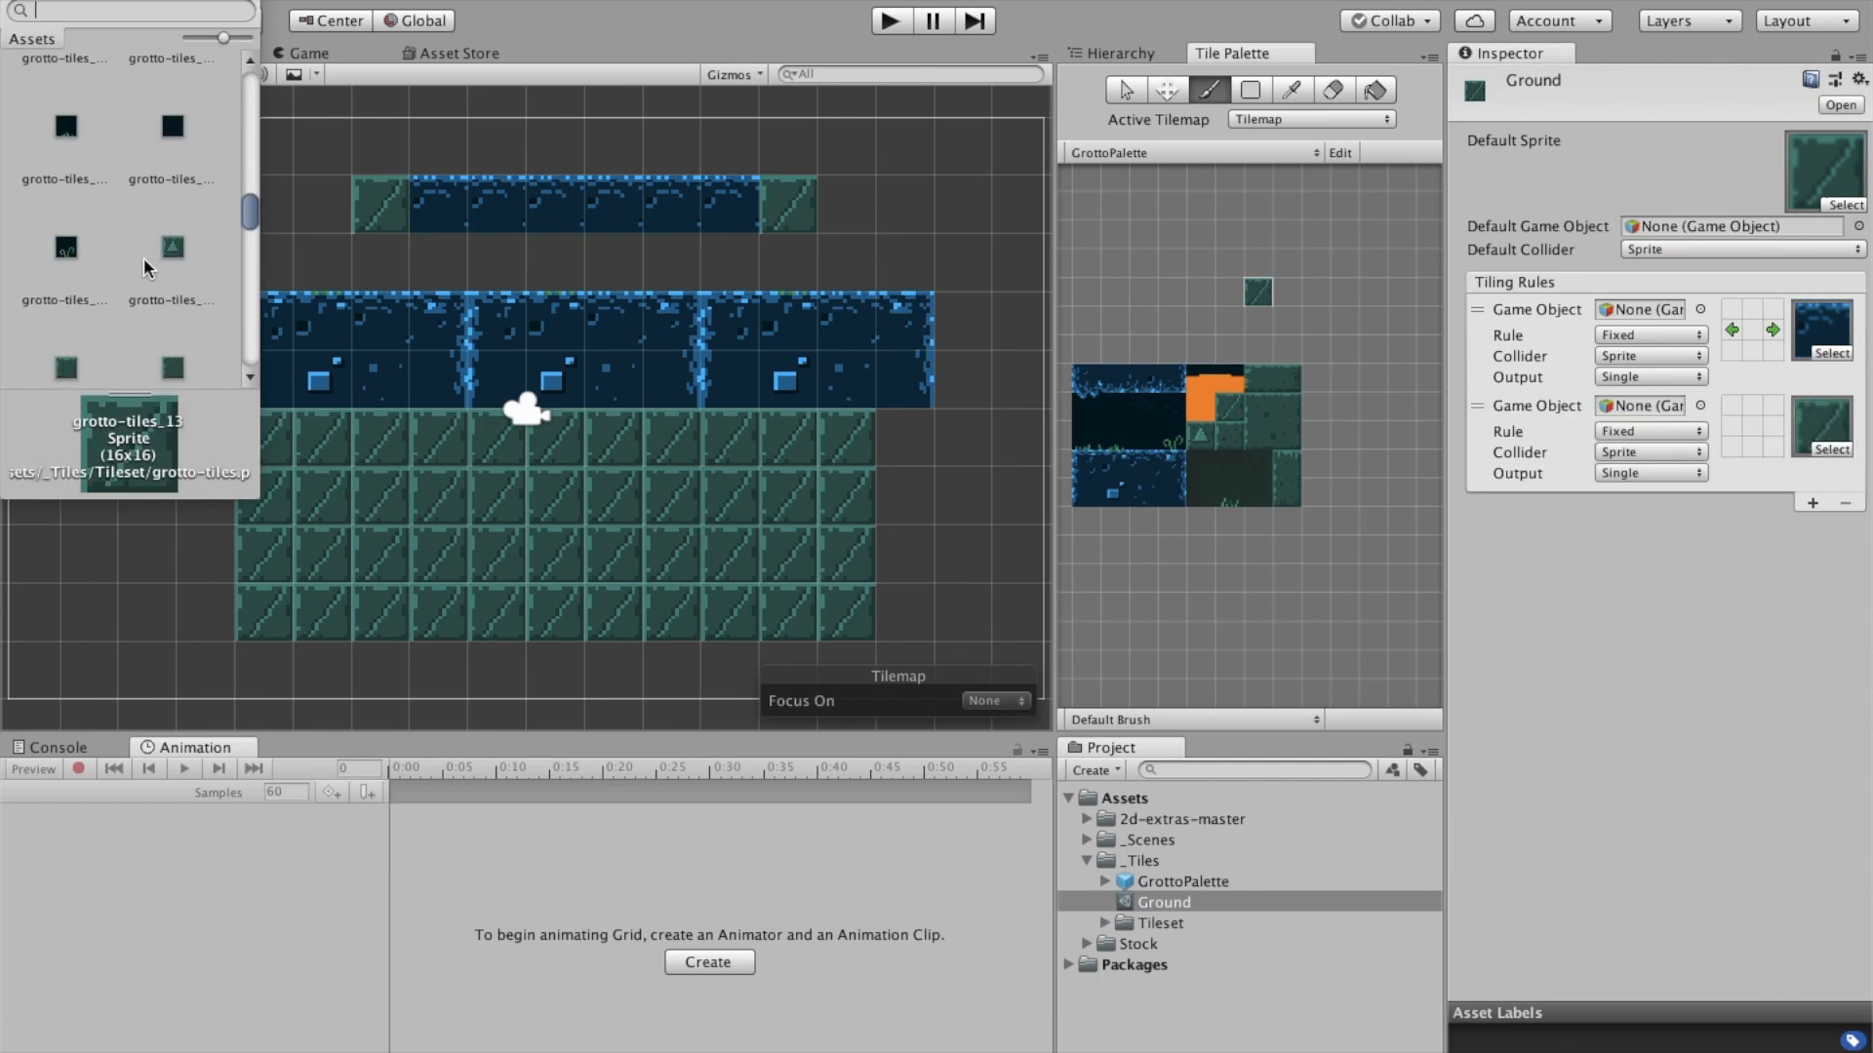
{"action": "scroll", "coordinate": [141, 261], "scroll_direction": "down", "scroll_amount": 2}
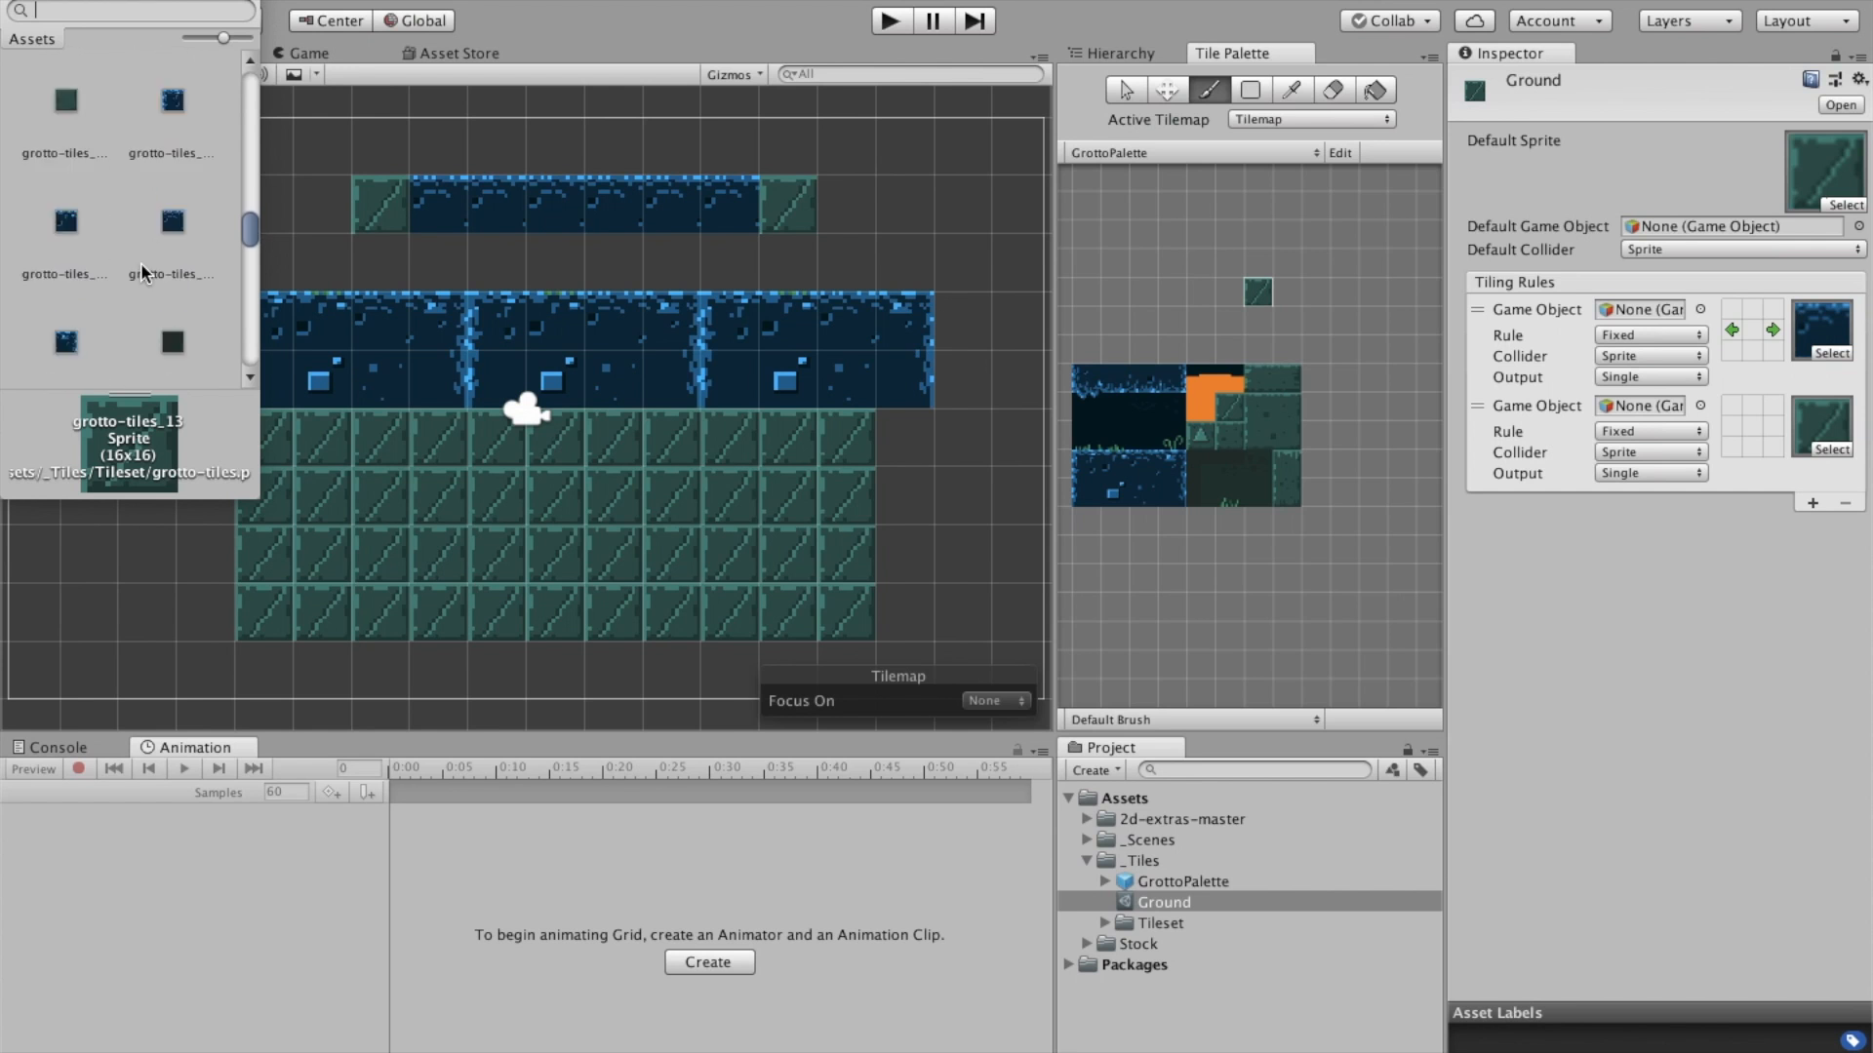
{"action": "left_click", "coordinate": [171, 121]}
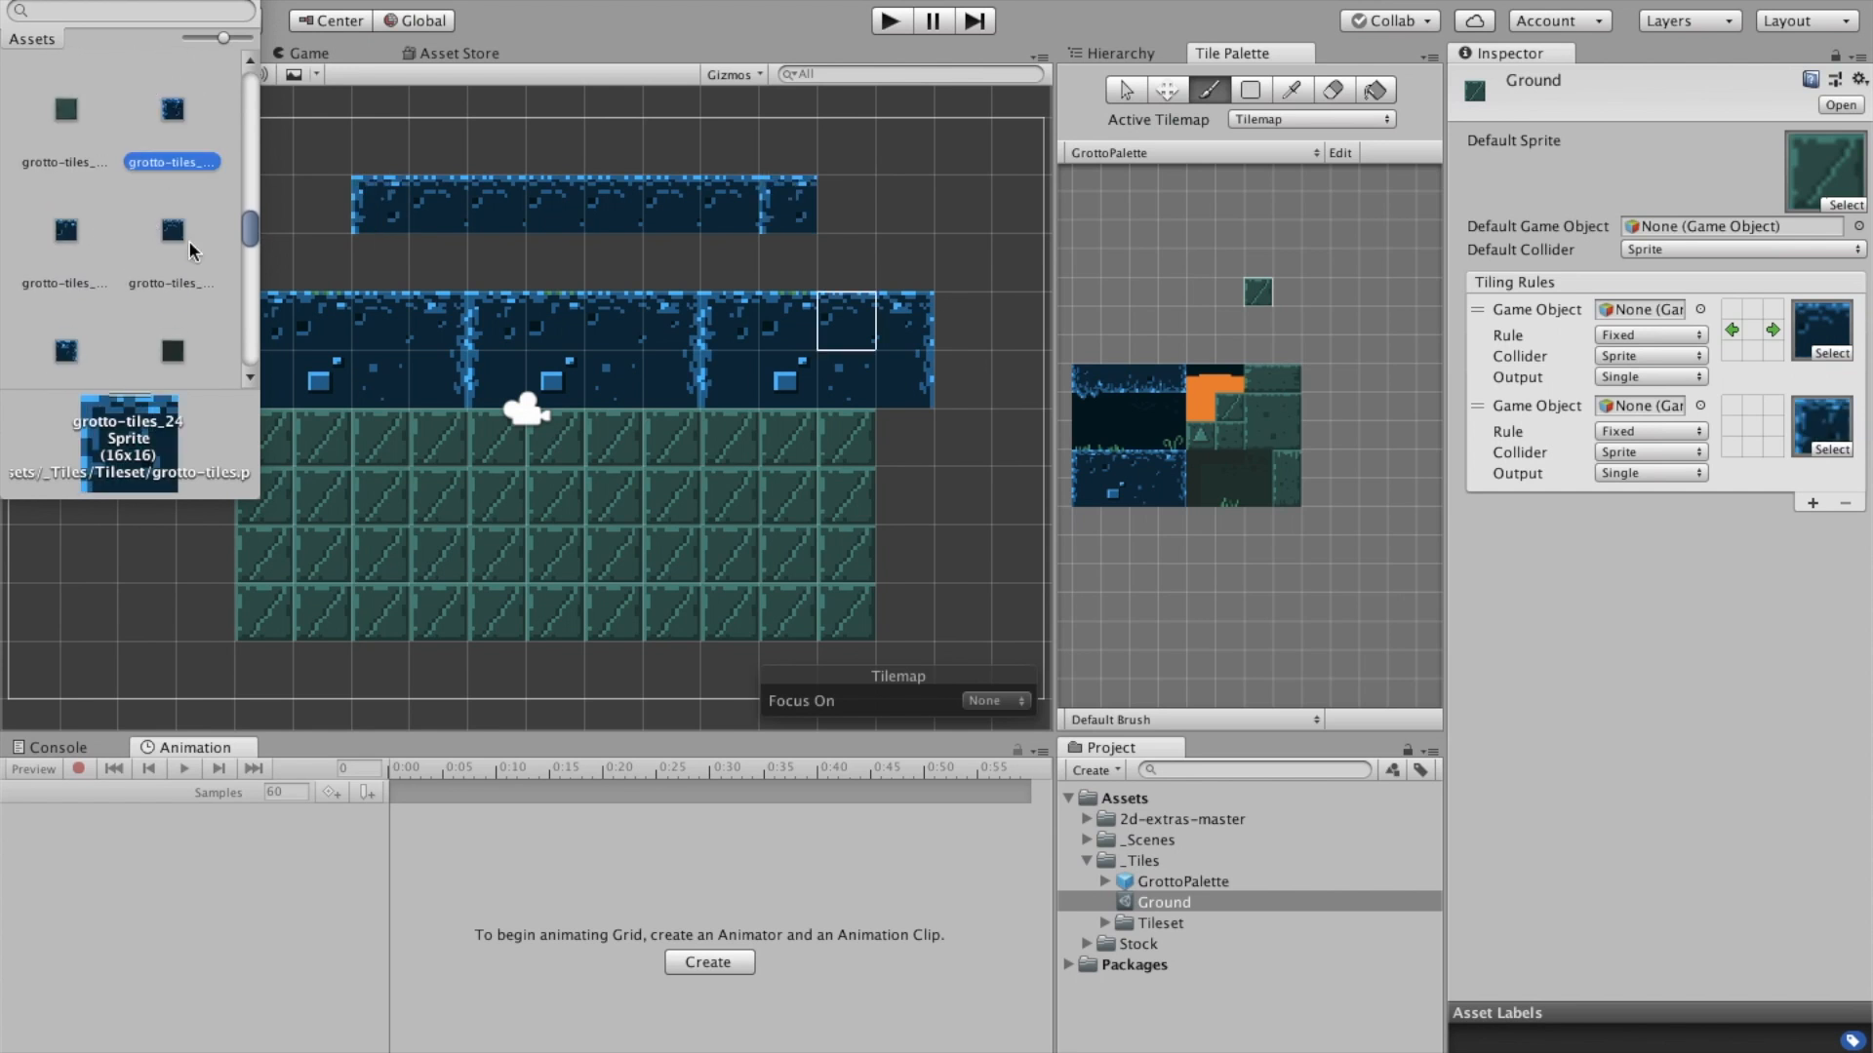
{"action": "left_click", "coordinate": [16, 1]}
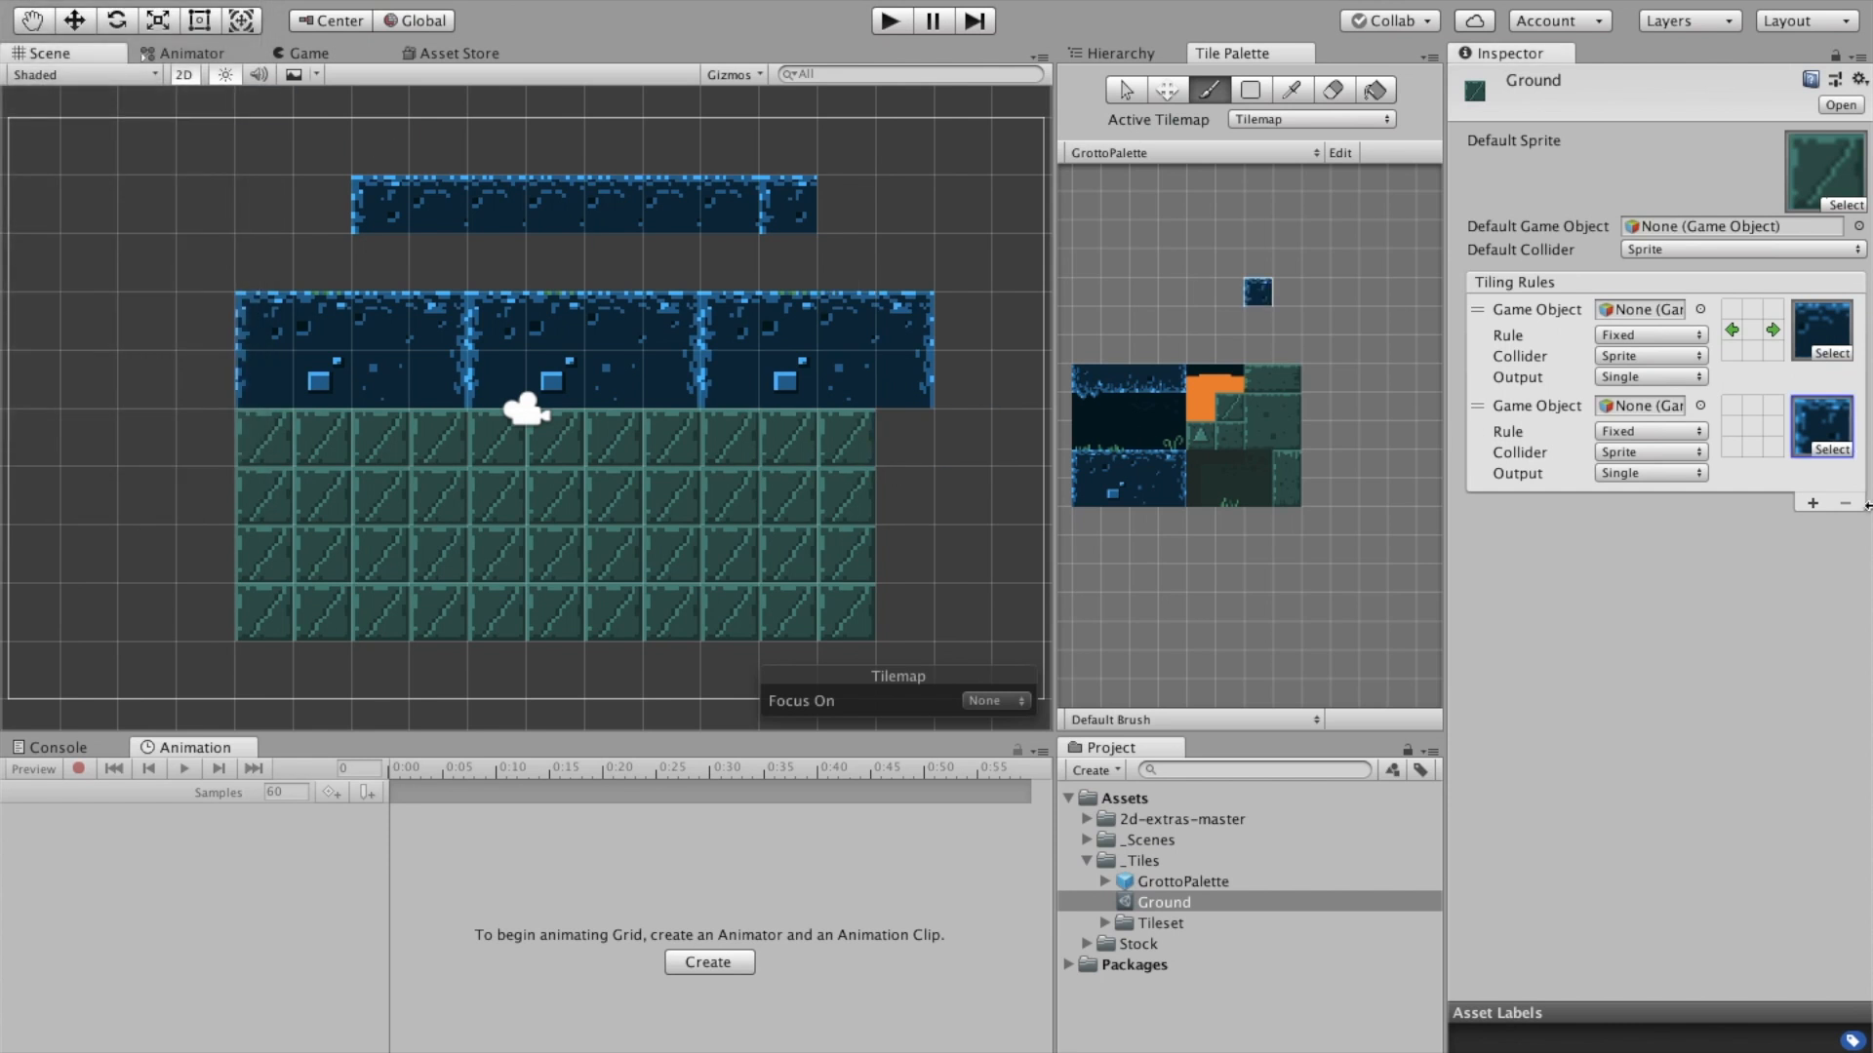
Set the second rule to exclude matching neighbours above and to the left and require one on the right
{"action": "right_click", "coordinate": [1756, 402]}
{"action": "left_click", "coordinate": [1752, 406]}
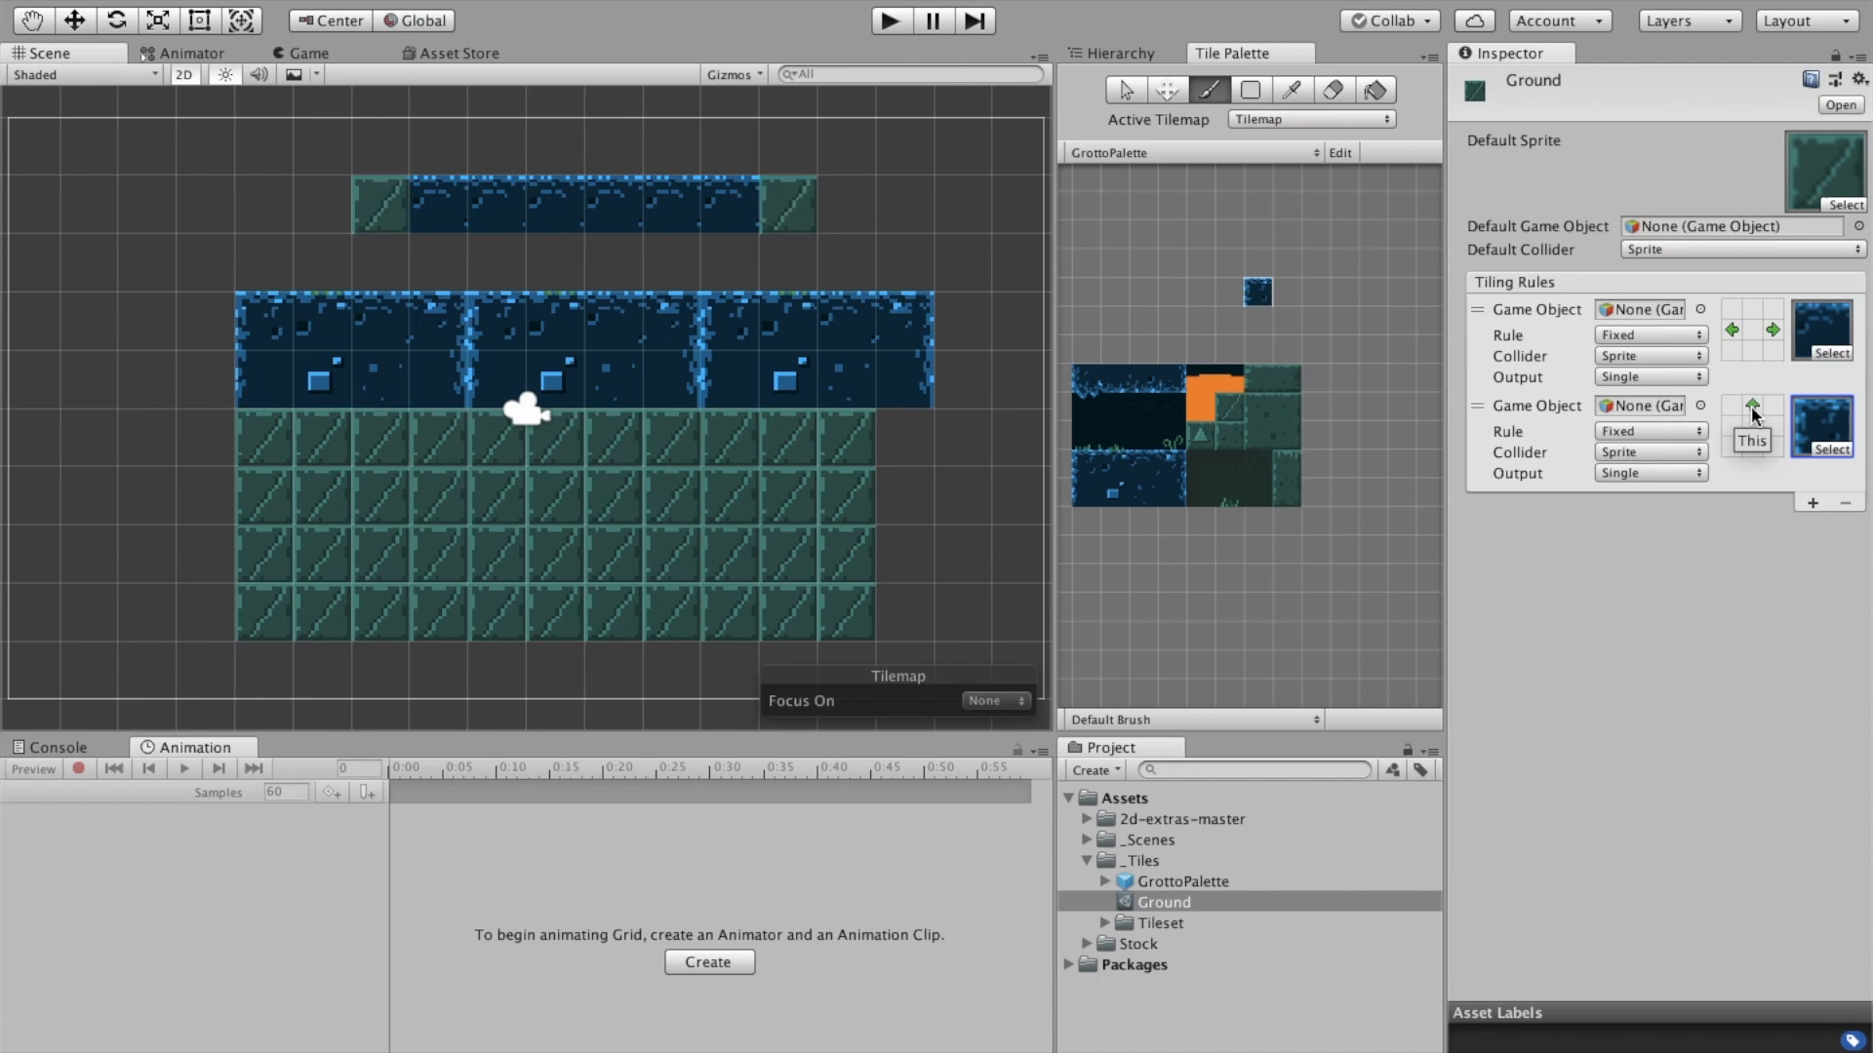
{"action": "left_click", "coordinate": [1752, 406]}
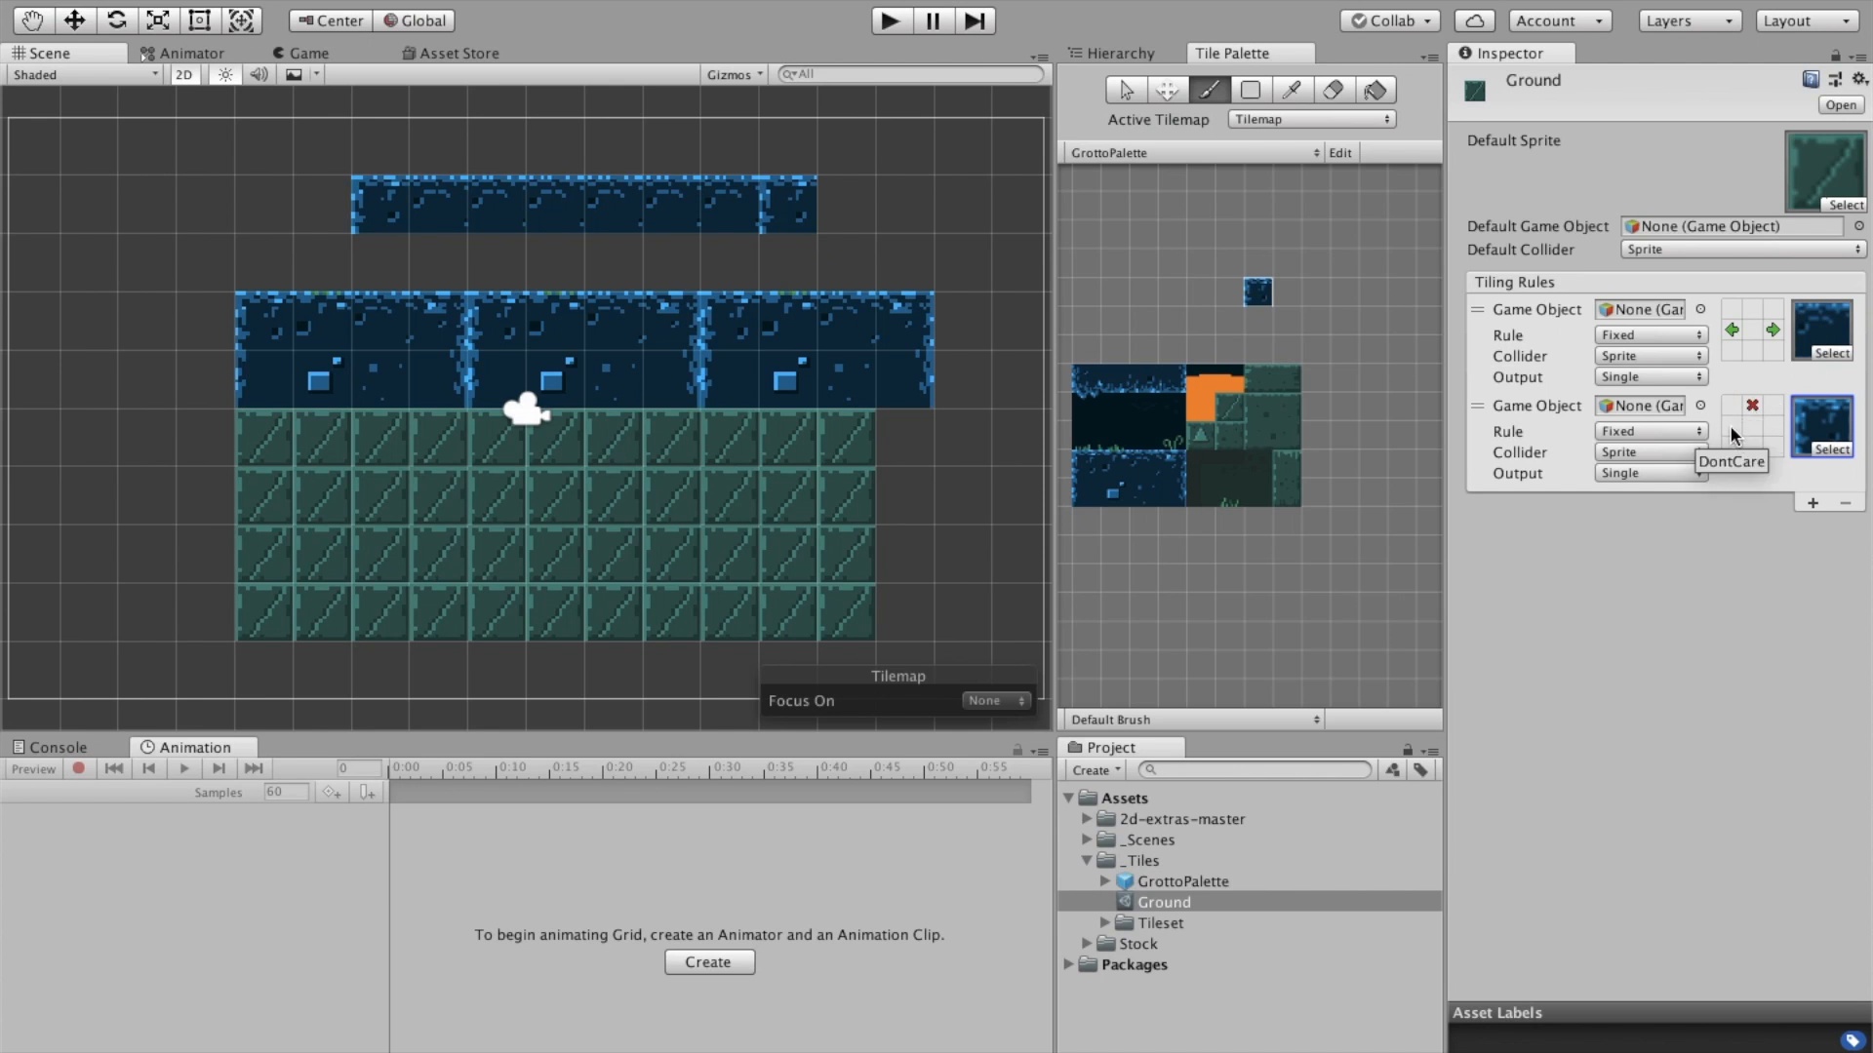
{"action": "left_click", "coordinate": [1729, 426]}
{"action": "left_click", "coordinate": [1729, 426]}
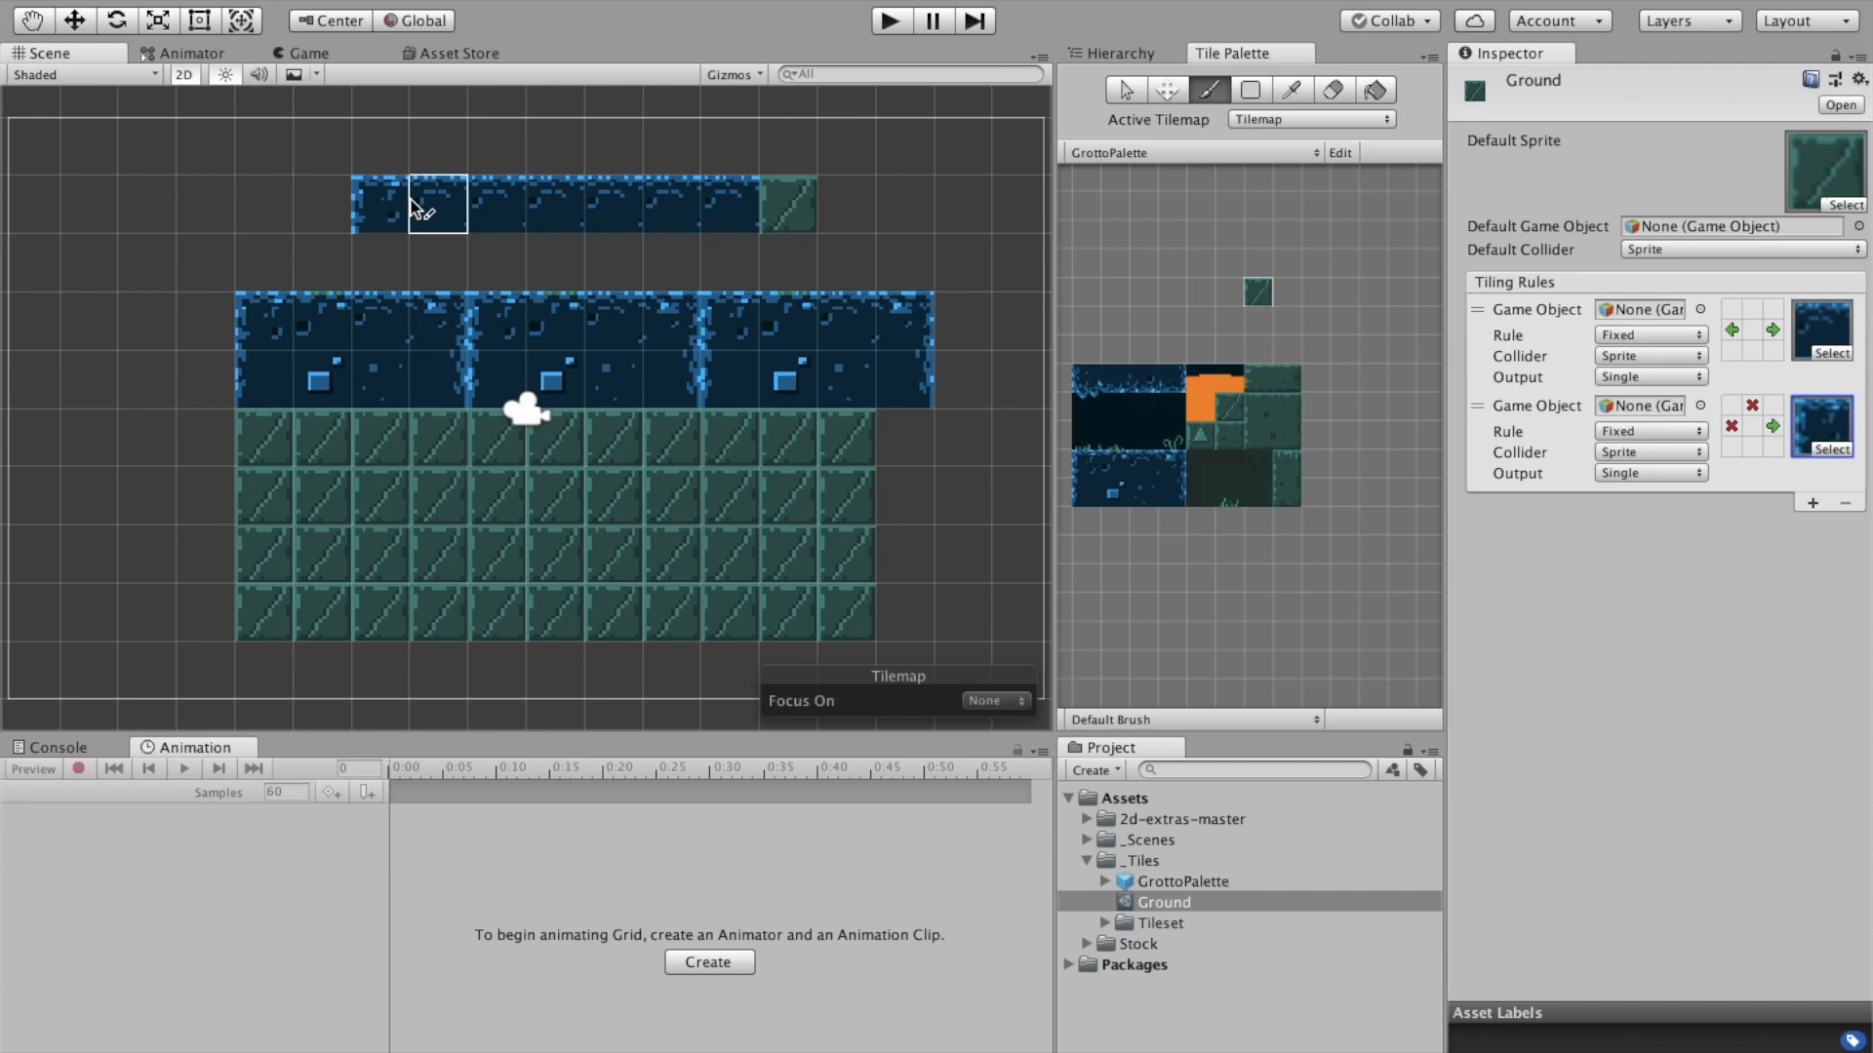
Set the second rule's type to Mirror X, and paint an eight-tile ground row directly beneath the upper row
{"action": "left_click", "coordinate": [1639, 435]}
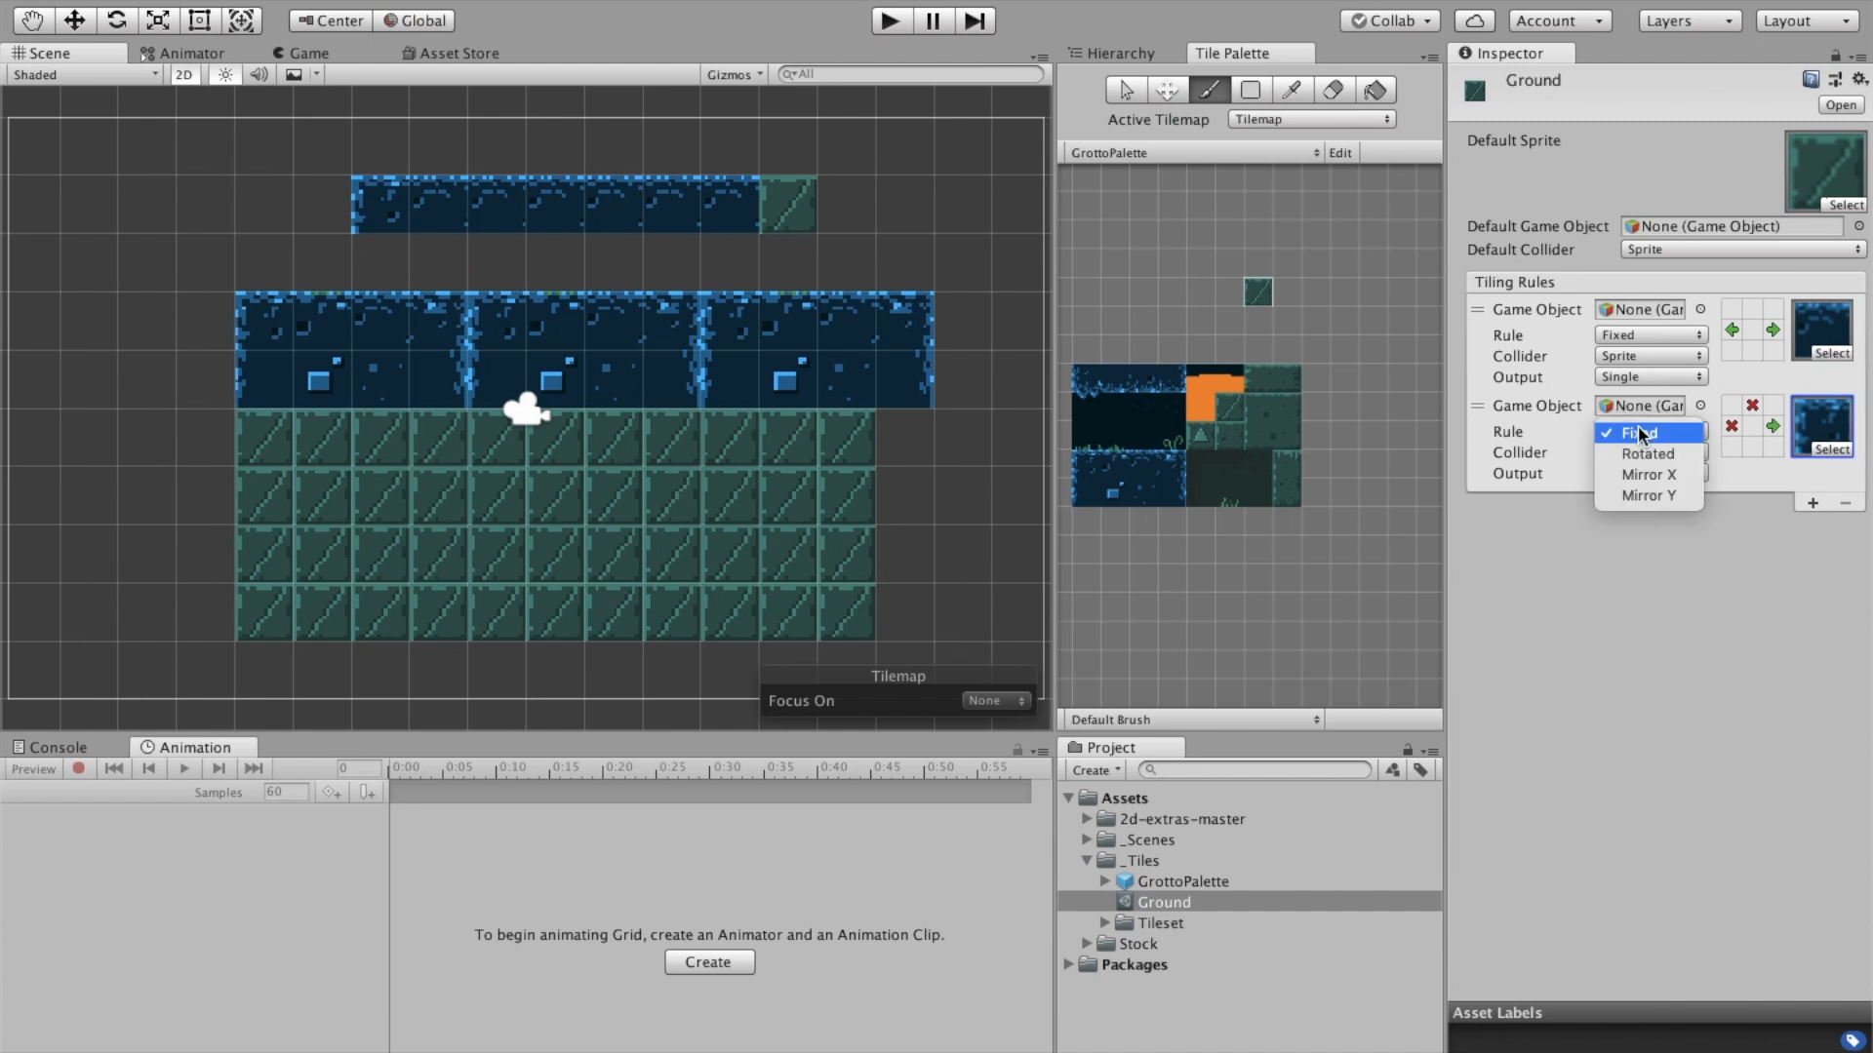
{"action": "left_click", "coordinate": [1660, 474]}
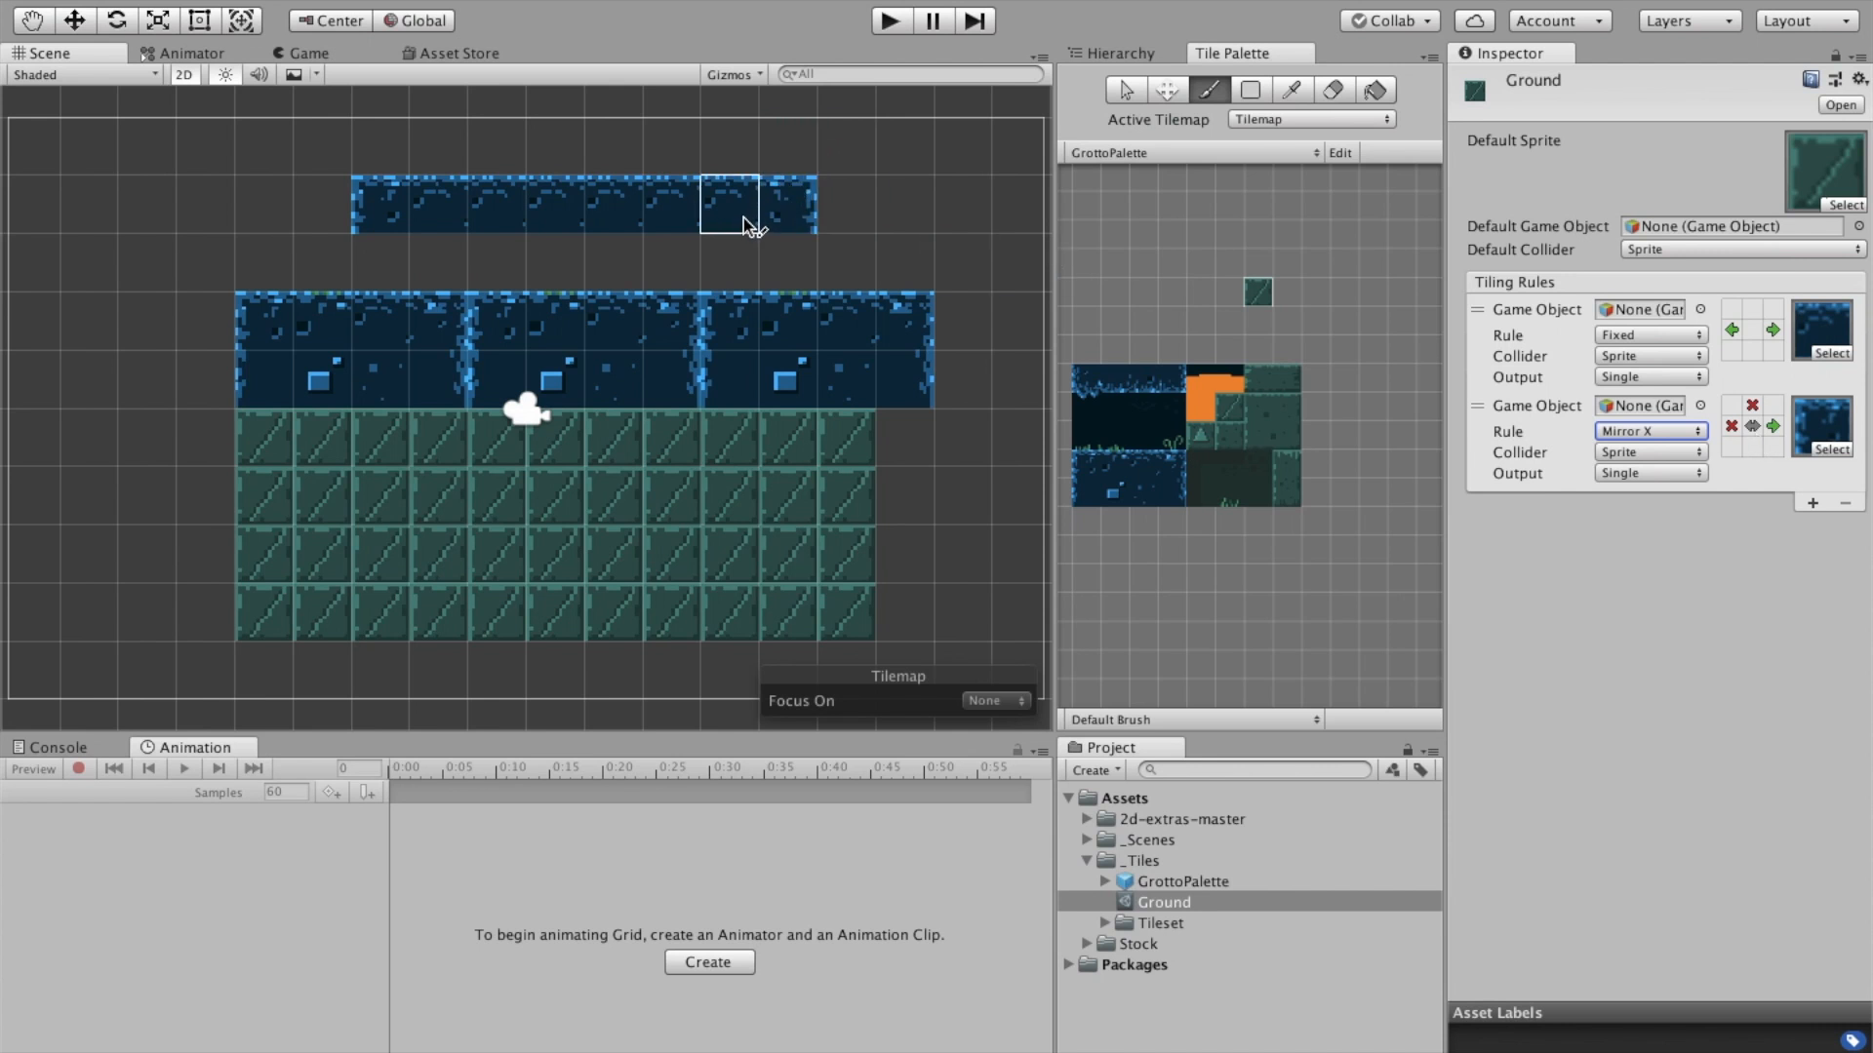
{"action": "left_click_drag", "start_coordinate": [787, 268], "coordinate": [390, 266]}
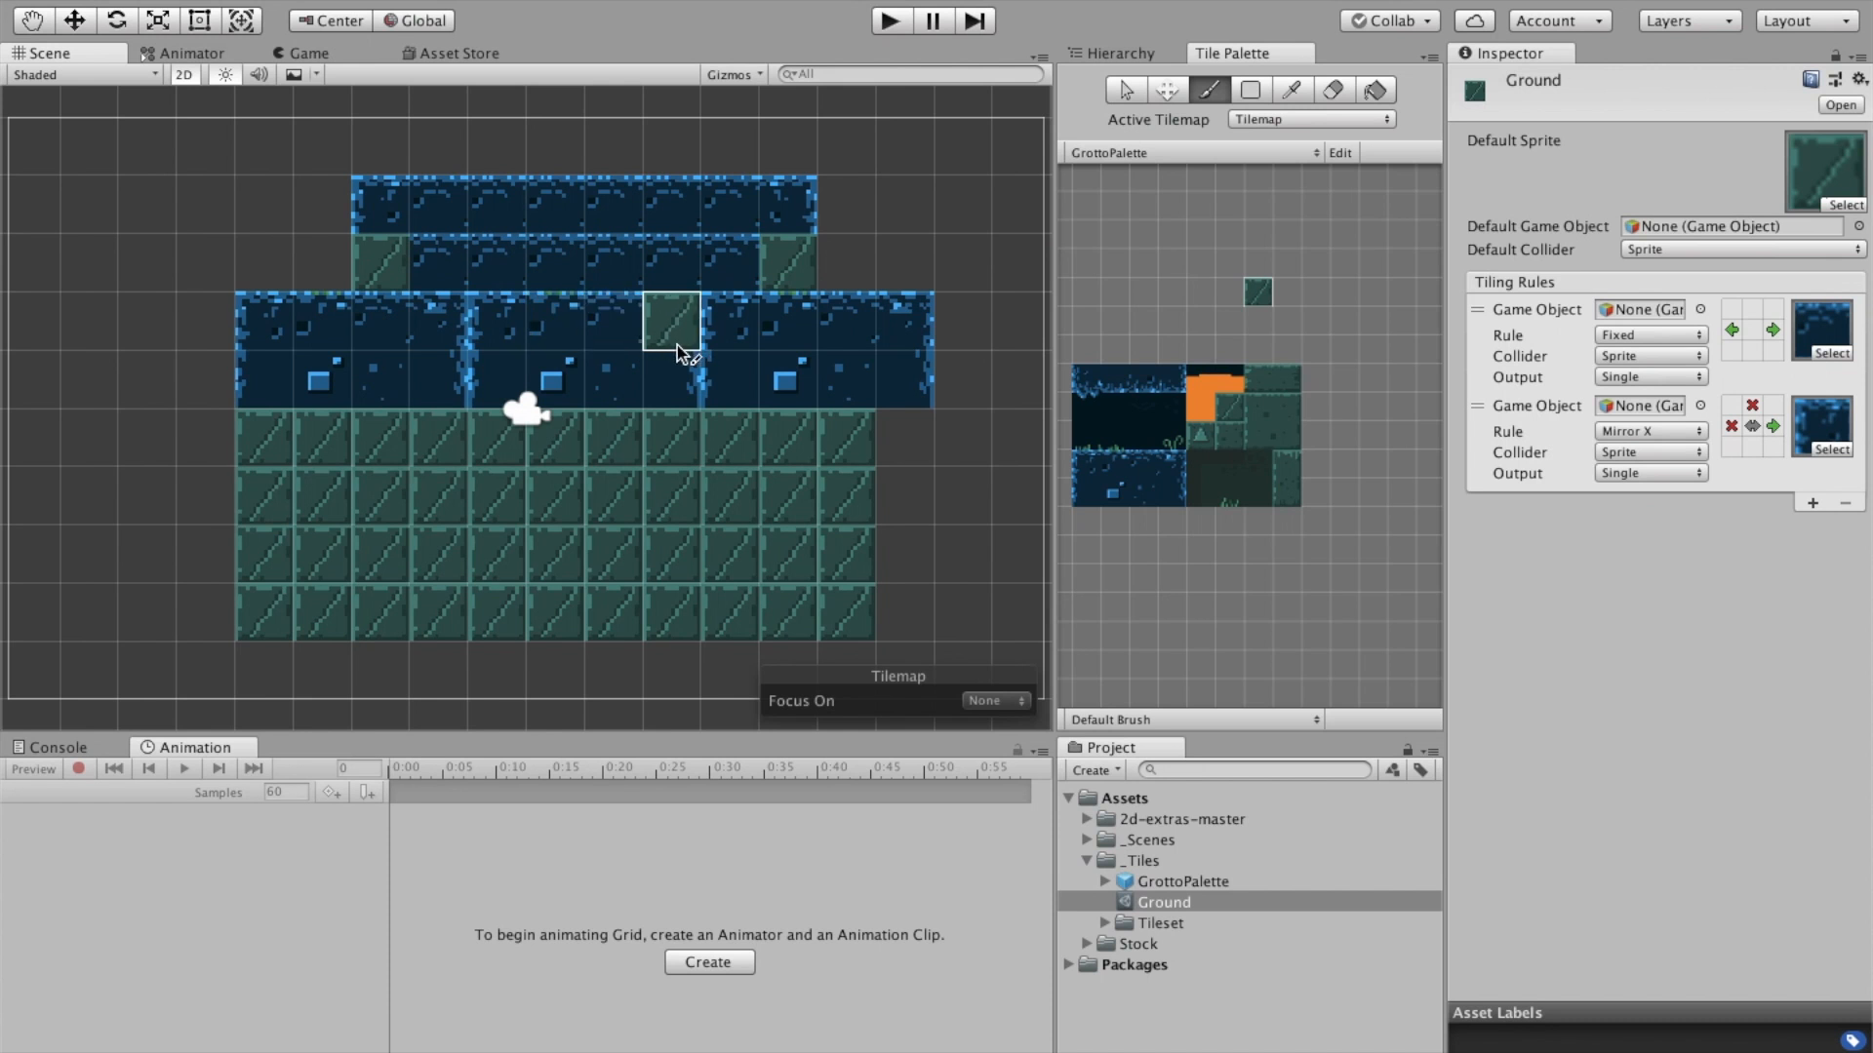
Erase all painted tiles from the tilemap
{"action": "left_click", "coordinate": [1317, 98]}
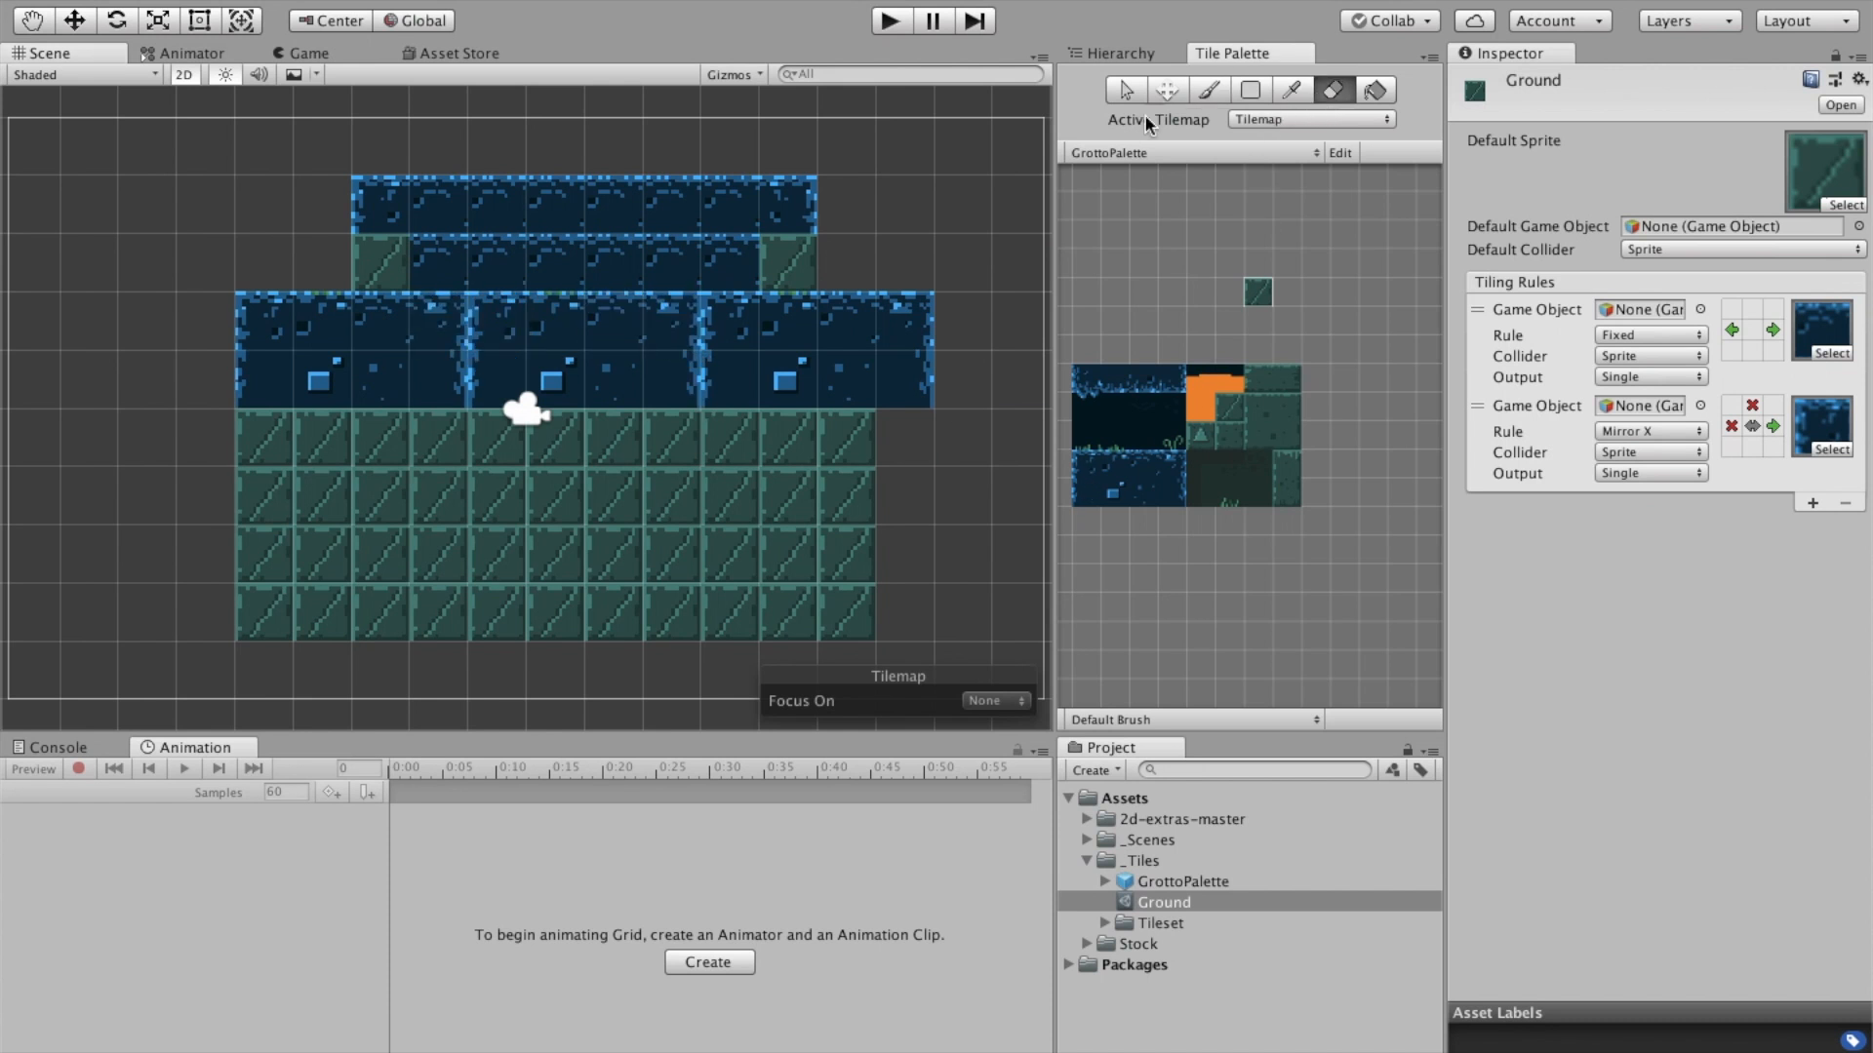
{"action": "mouse_move", "coordinate": [313, 196]}
{"action": "left_mouse_down"}
{"action": "mouse_move", "coordinate": [618, 232]}
{"action": "mouse_move", "coordinate": [605, 214]}
{"action": "mouse_move", "coordinate": [911, 313]}
{"action": "mouse_move", "coordinate": [840, 494]}
{"action": "mouse_move", "coordinate": [705, 528]}
{"action": "mouse_move", "coordinate": [735, 630]}
{"action": "mouse_move", "coordinate": [671, 337]}
{"action": "mouse_move", "coordinate": [591, 548]}
{"action": "mouse_move", "coordinate": [528, 593]}
{"action": "mouse_move", "coordinate": [624, 328]}
{"action": "mouse_move", "coordinate": [496, 507]}
{"action": "mouse_move", "coordinate": [397, 298]}
{"action": "mouse_move", "coordinate": [396, 550]}
{"action": "mouse_move", "coordinate": [466, 580]}
{"action": "left_mouse_up"}
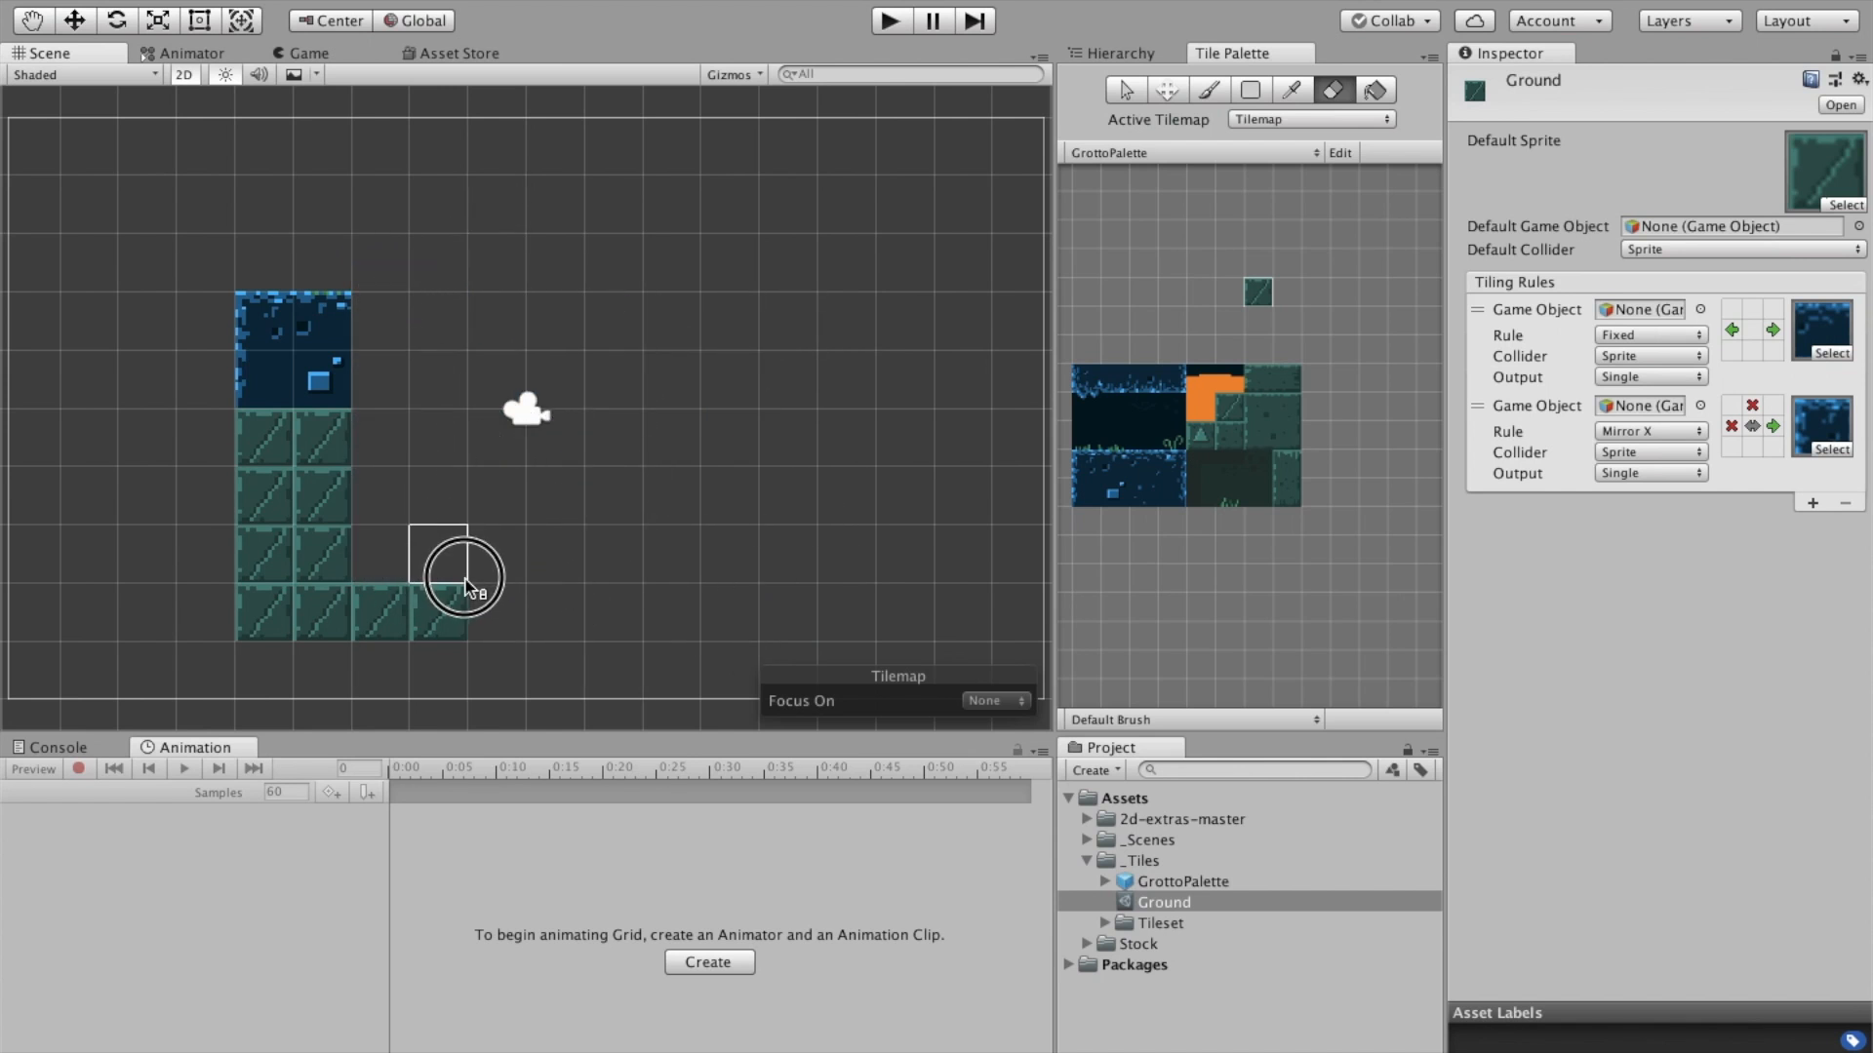
{"action": "mouse_move", "coordinate": [307, 581]}
{"action": "left_mouse_down"}
{"action": "mouse_move", "coordinate": [295, 322]}
{"action": "mouse_move", "coordinate": [242, 588]}
{"action": "mouse_move", "coordinate": [225, 332]}
{"action": "left_mouse_up"}
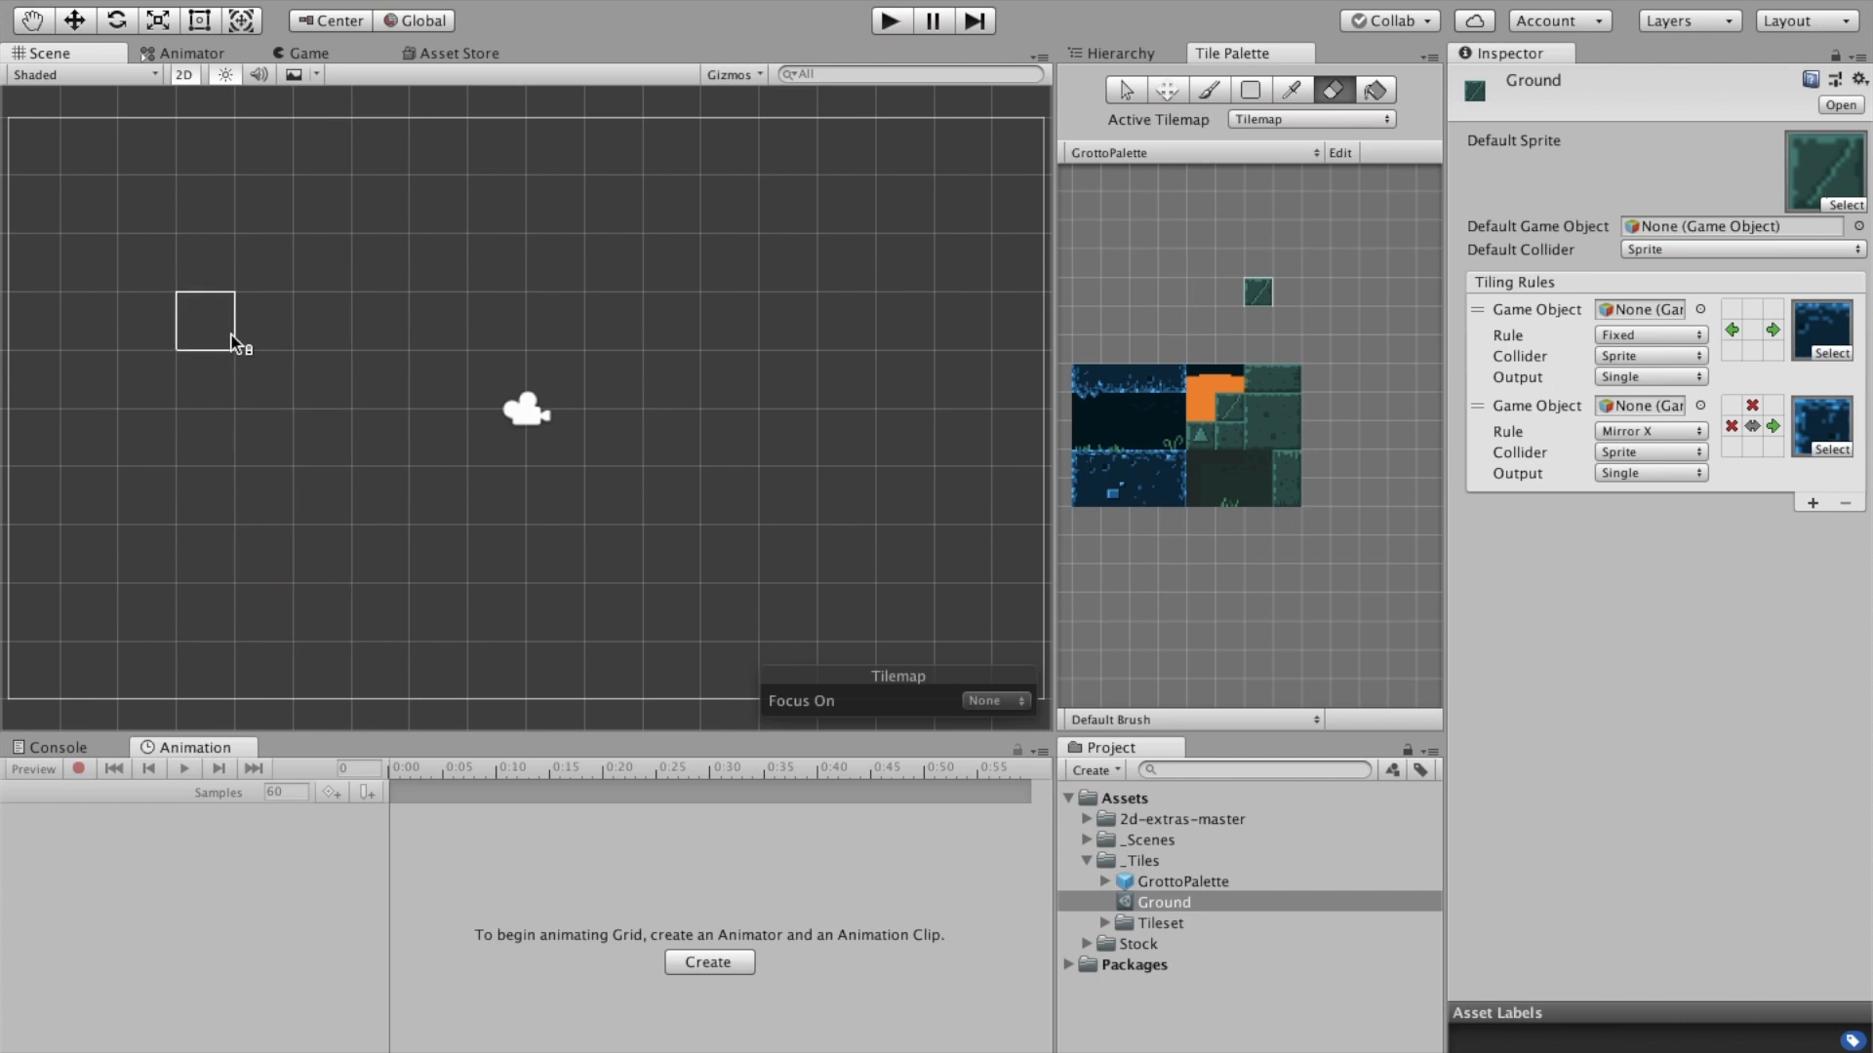
Paint a ground block ten tiles wide and four tiles high low in the scene, plus one separate ground tile above and right of it
{"action": "left_click", "coordinate": [1263, 295]}
{"action": "left_click", "coordinate": [1222, 95]}
{"action": "left_click", "coordinate": [1333, 92]}
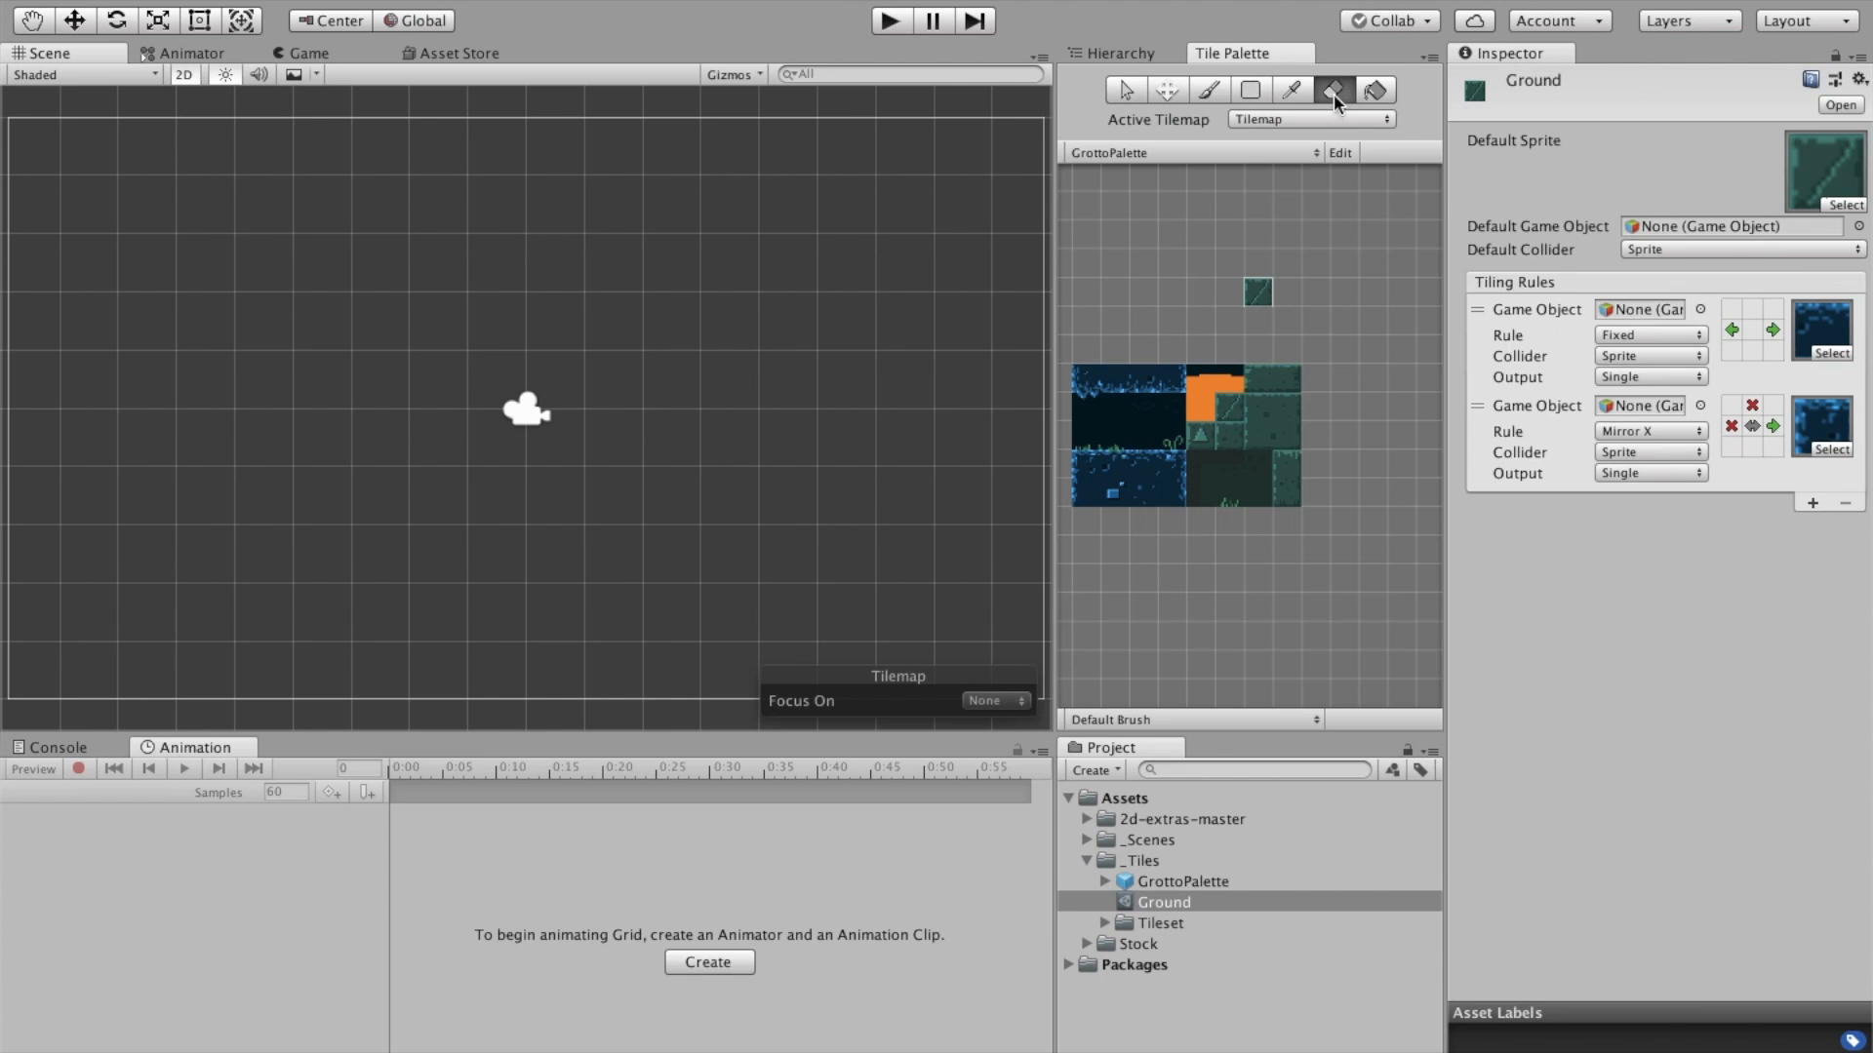
{"action": "left_click", "coordinate": [1211, 90]}
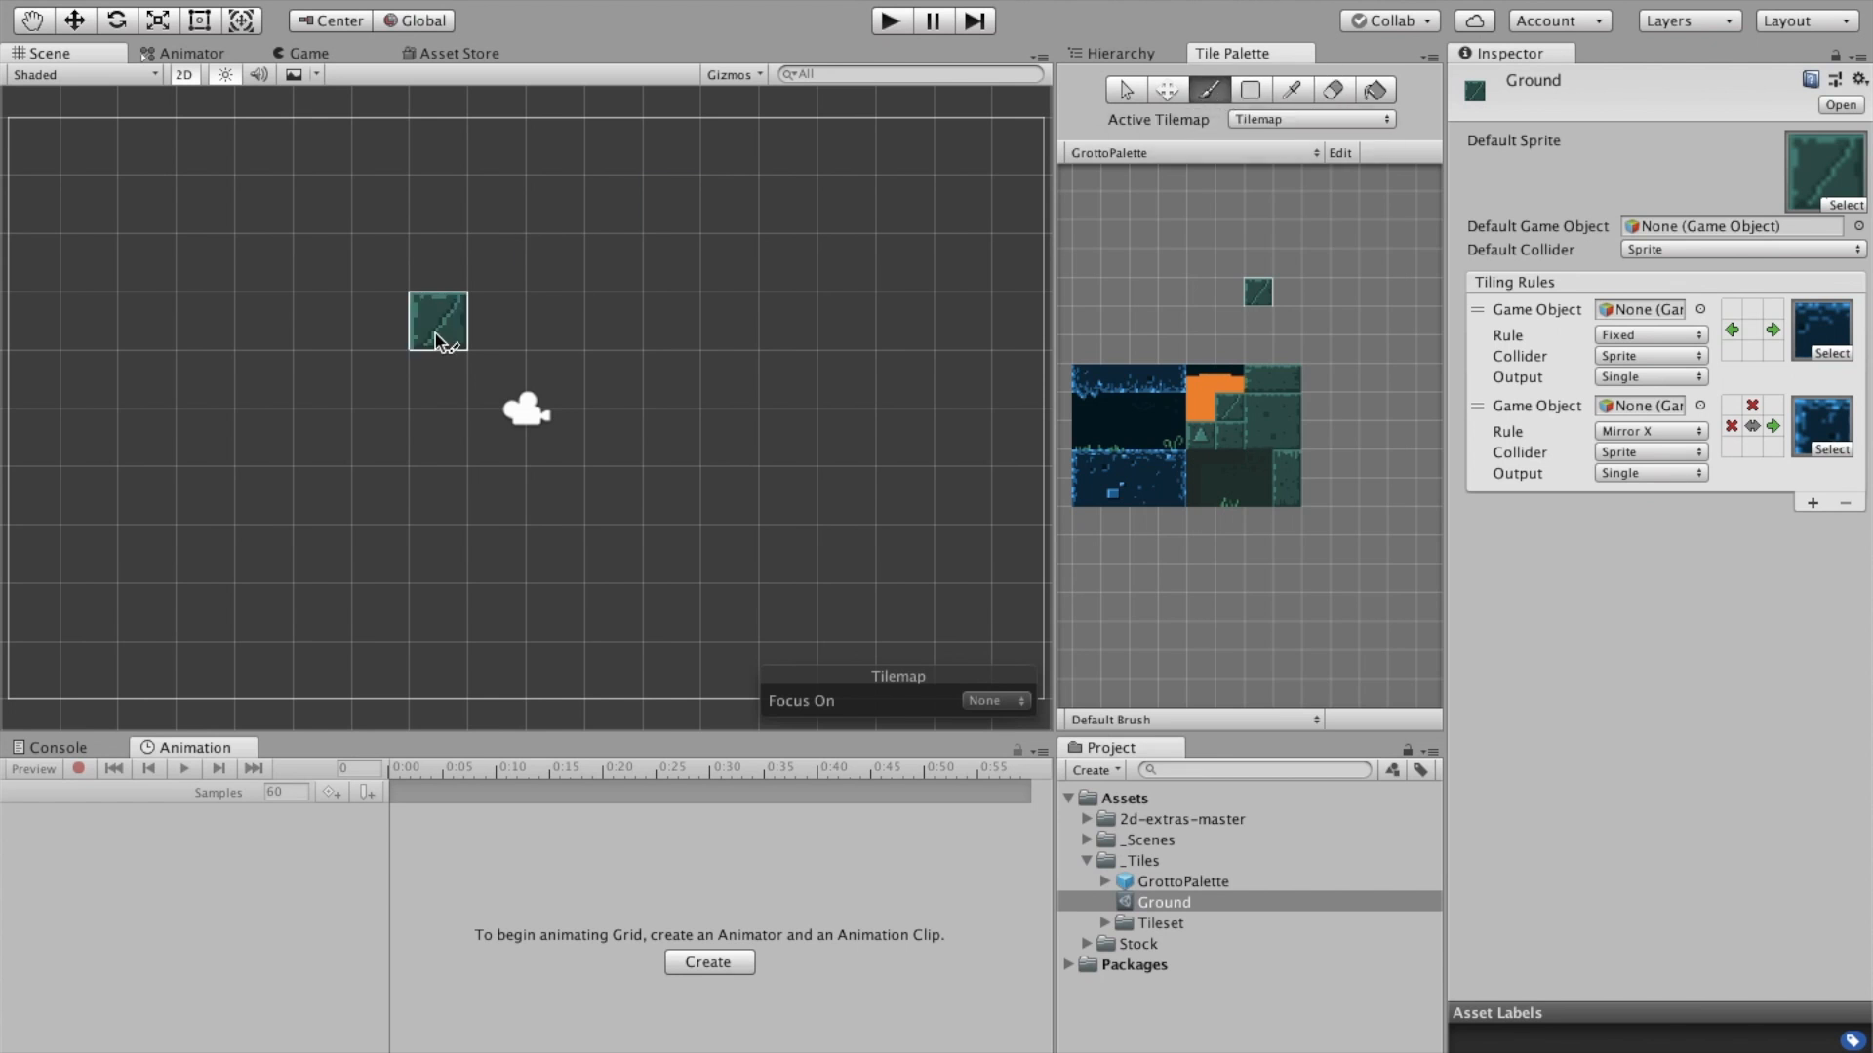
{"action": "mouse_move", "coordinate": [102, 495]}
{"action": "left_mouse_down"}
{"action": "mouse_move", "coordinate": [591, 501]}
{"action": "mouse_move", "coordinate": [600, 687]}
{"action": "mouse_move", "coordinate": [521, 689]}
{"action": "mouse_move", "coordinate": [540, 578]}
{"action": "mouse_move", "coordinate": [496, 651]}
{"action": "mouse_move", "coordinate": [413, 570]}
{"action": "mouse_move", "coordinate": [415, 673]}
{"action": "mouse_move", "coordinate": [367, 548]}
{"action": "mouse_move", "coordinate": [281, 663]}
{"action": "mouse_move", "coordinate": [219, 543]}
{"action": "mouse_move", "coordinate": [159, 658]}
{"action": "mouse_move", "coordinate": [154, 580]}
{"action": "left_mouse_up"}
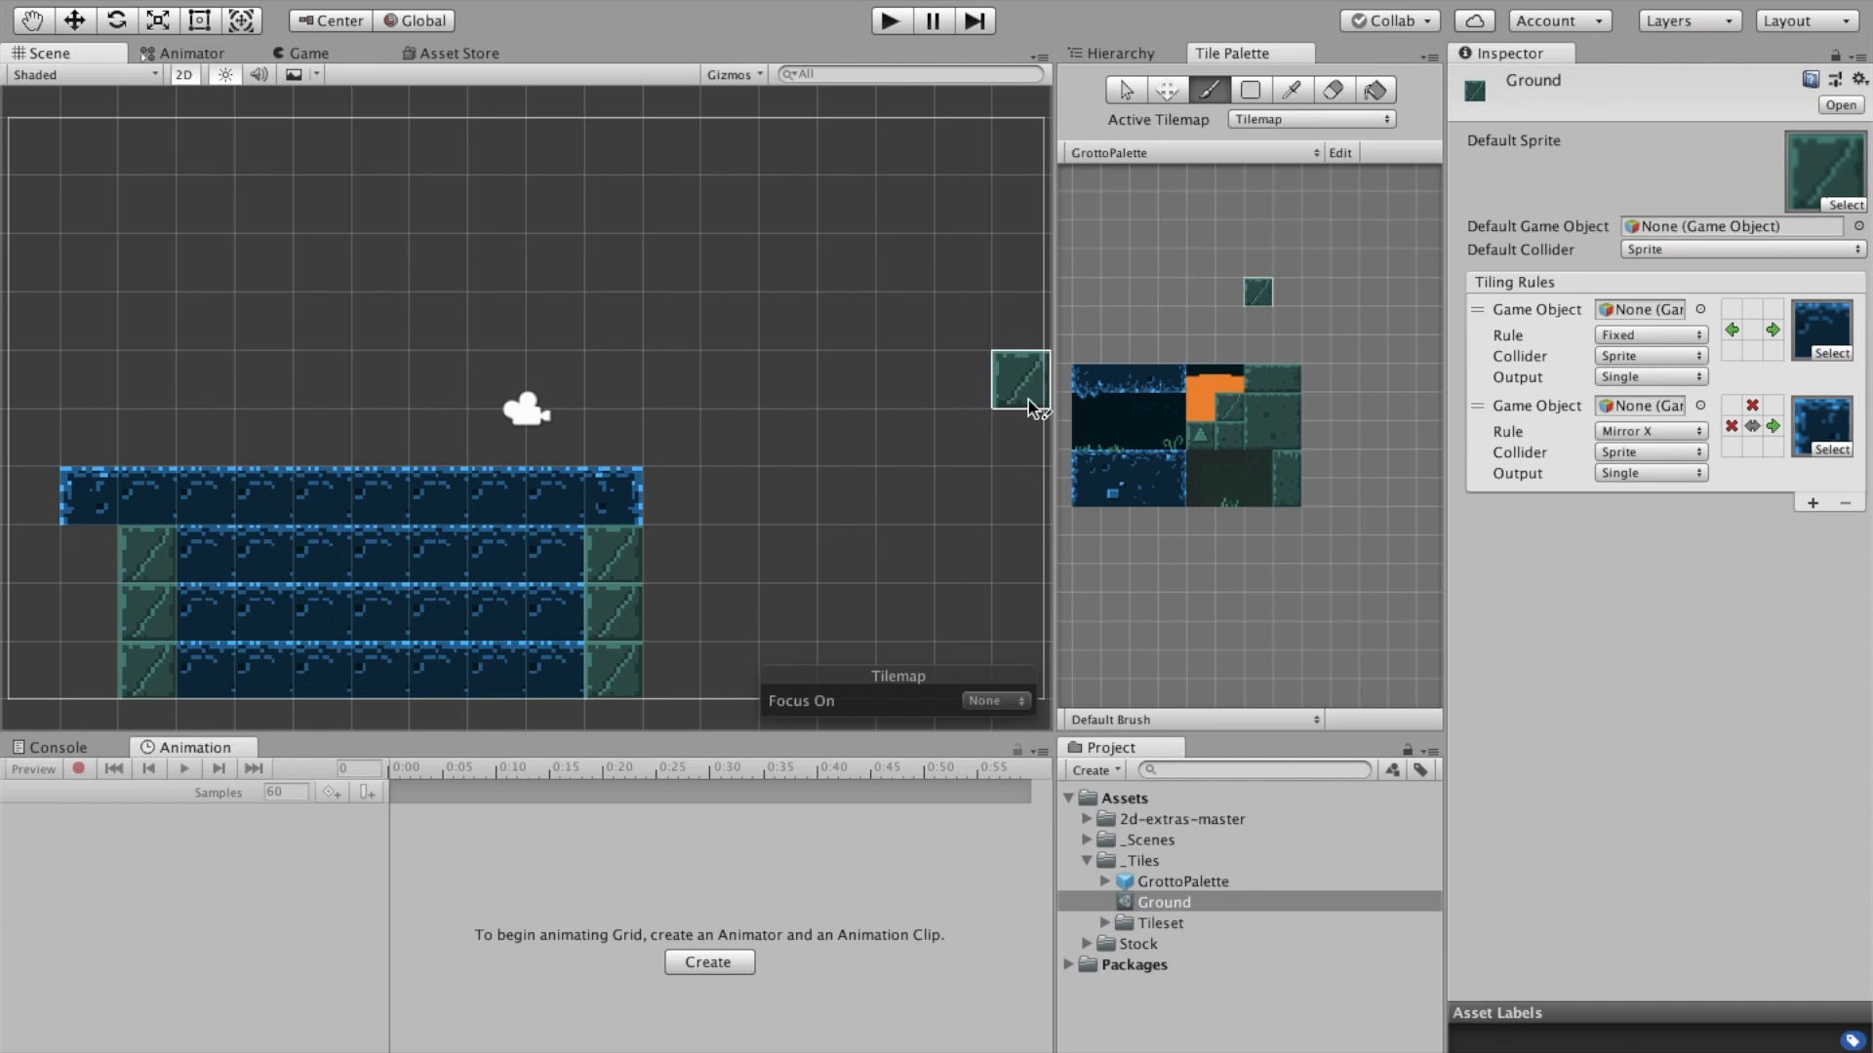
{"action": "left_click", "coordinate": [91, 547]}
{"action": "left_click_drag", "start_coordinate": [91, 622], "coordinate": [92, 651]}
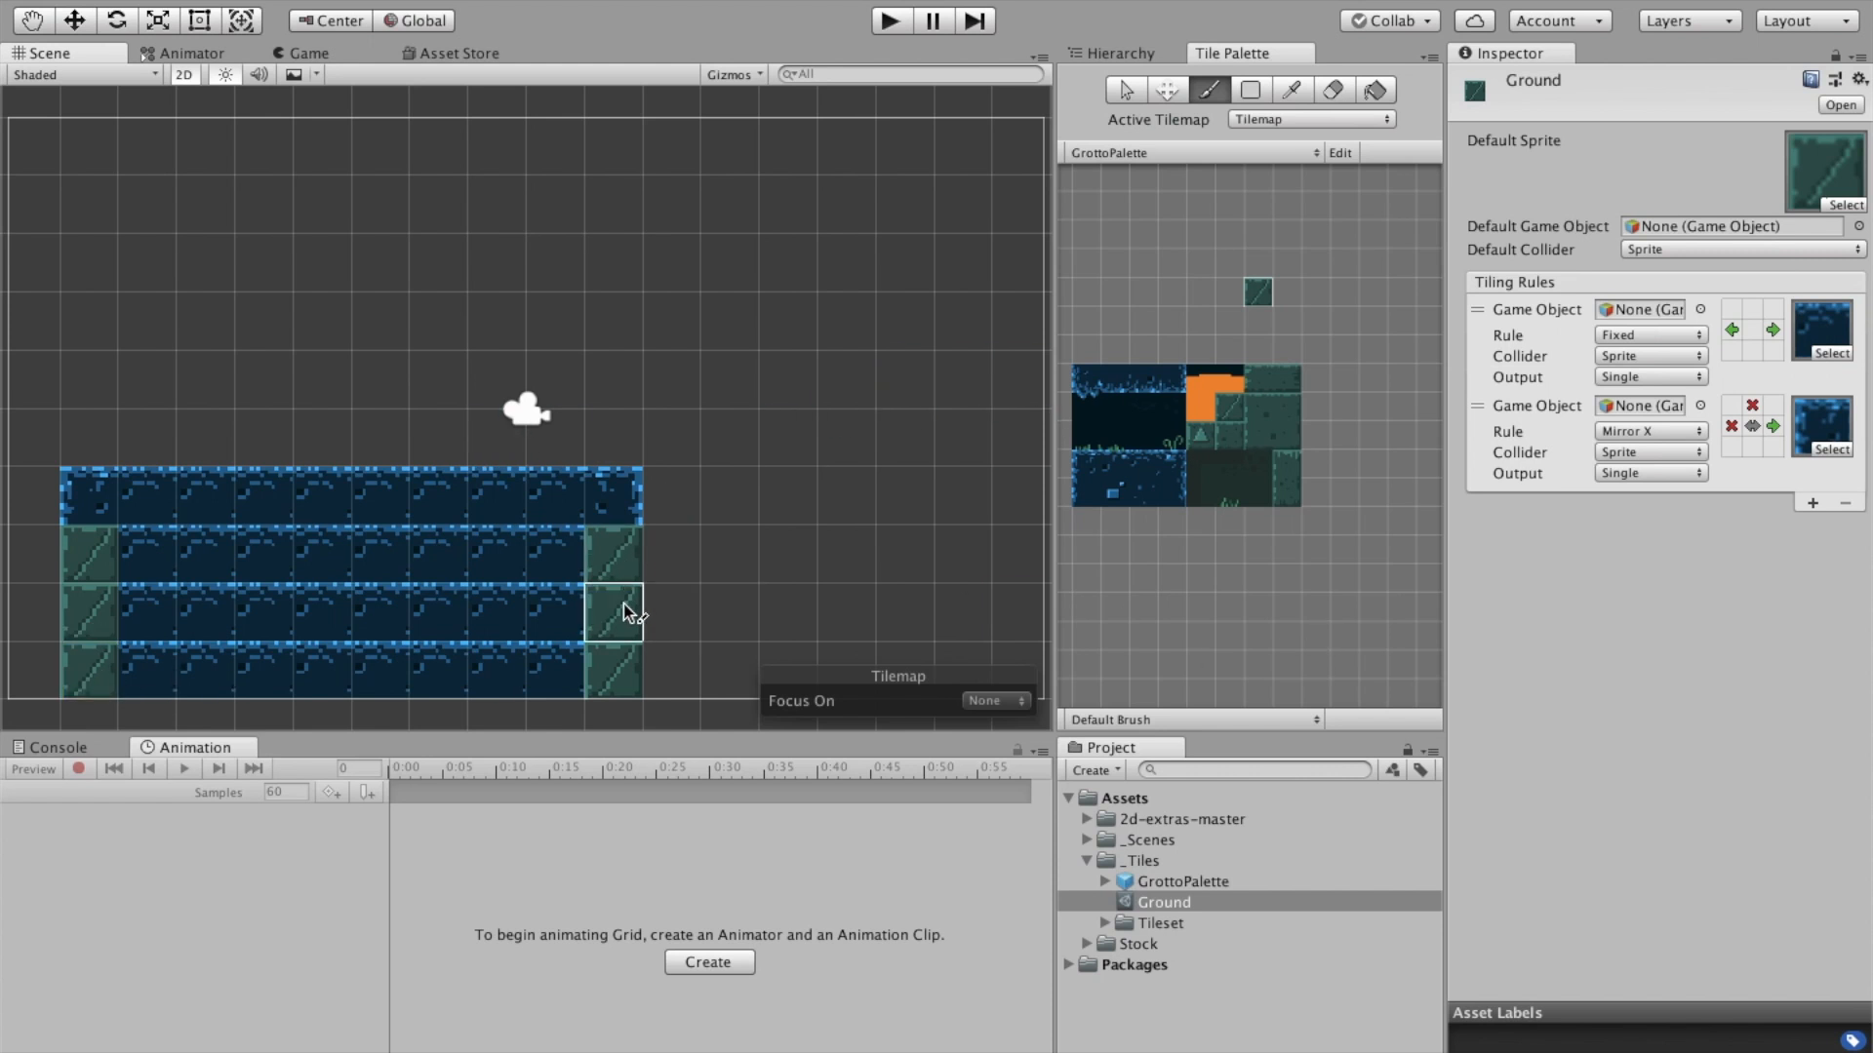
{"action": "left_click", "coordinate": [732, 404]}
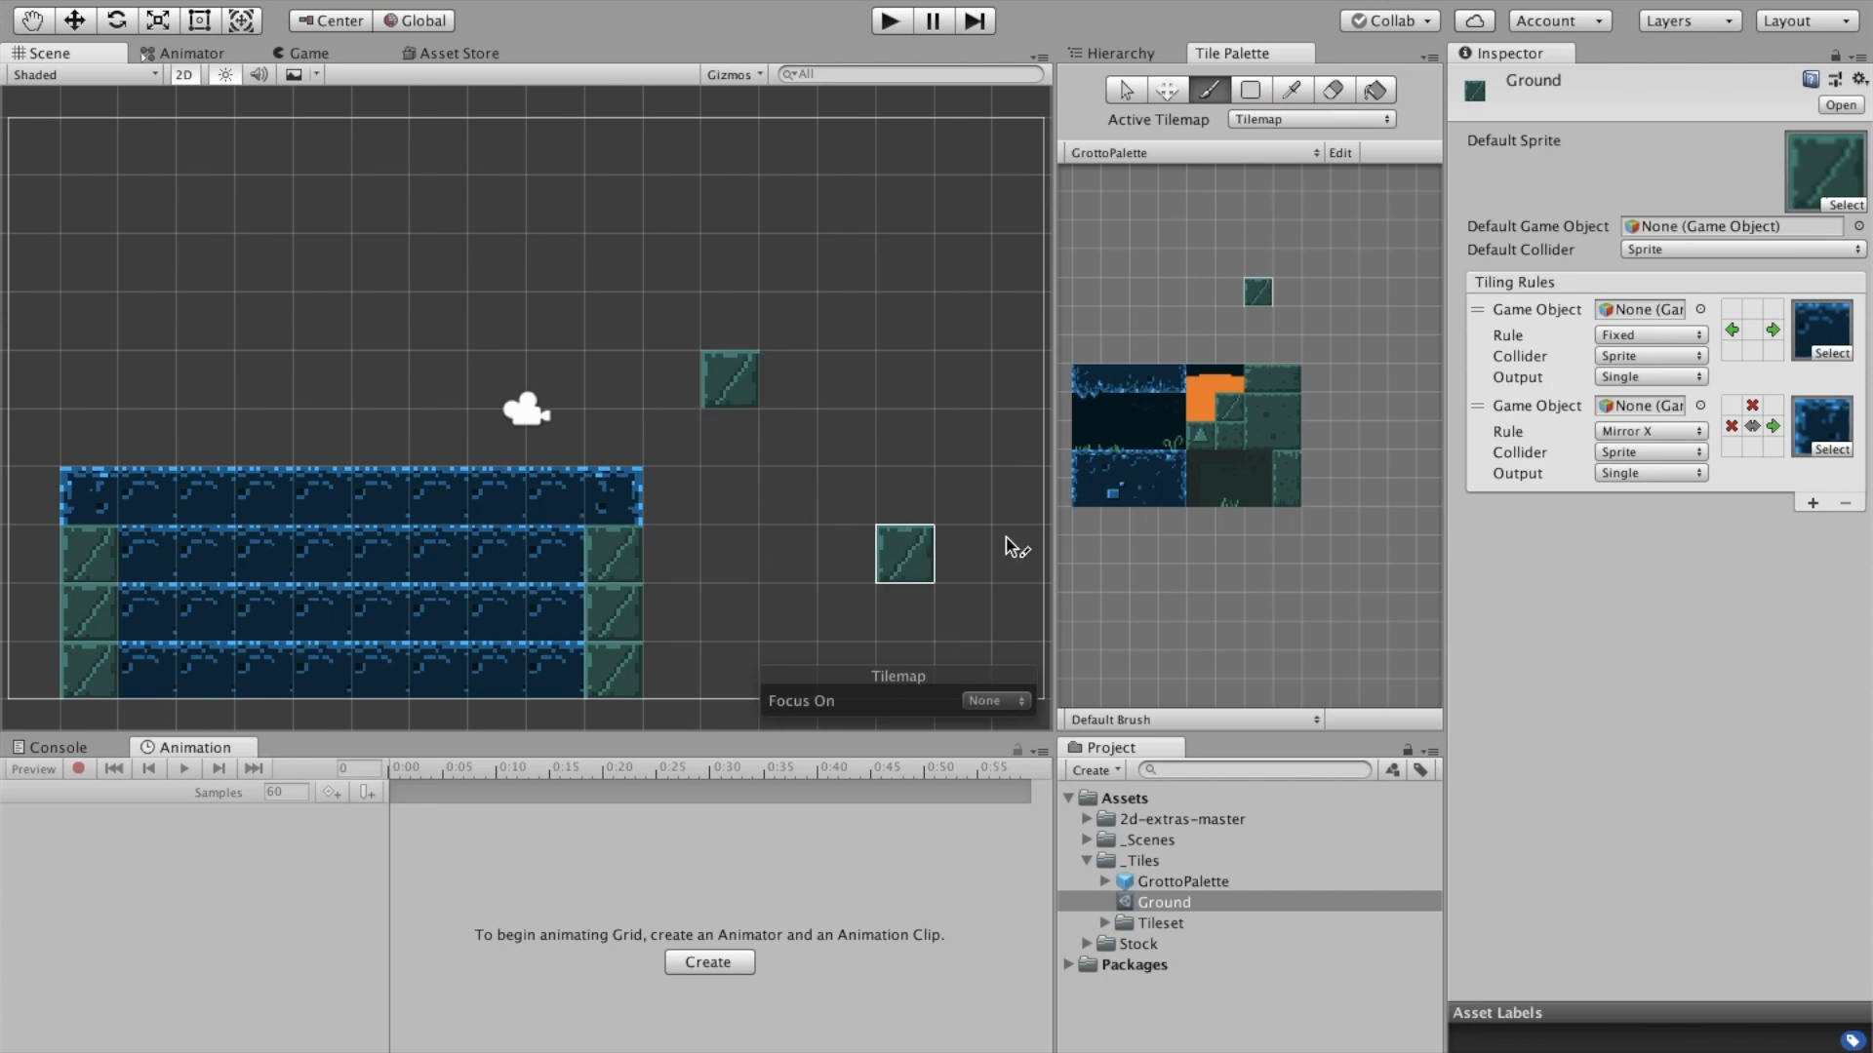
Examine the blue ground edge and corner tiles in the GrottoPalette up close
{"action": "scroll", "coordinate": [1210, 487], "scroll_direction": "up", "scroll_amount": 5}
{"action": "left_click", "coordinate": [1208, 480]}
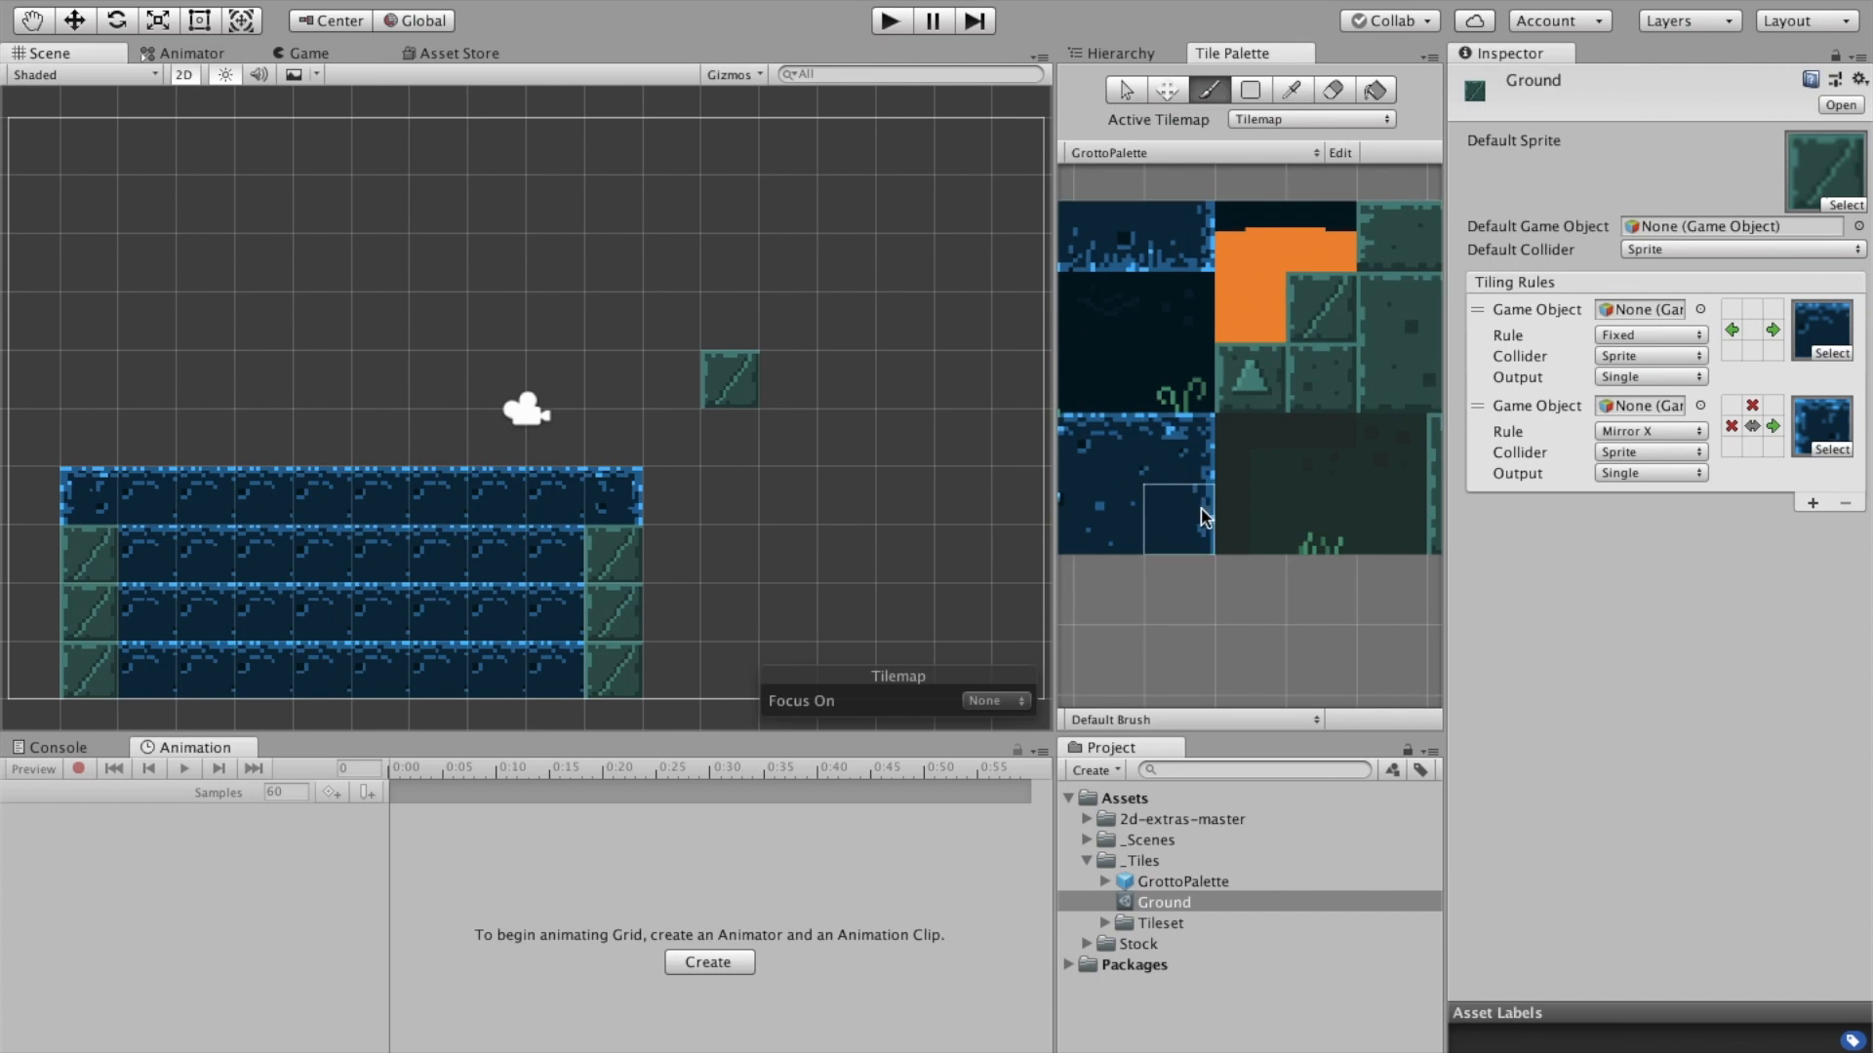
{"action": "scroll", "coordinate": [1200, 531], "scroll_direction": "down", "scroll_amount": 4}
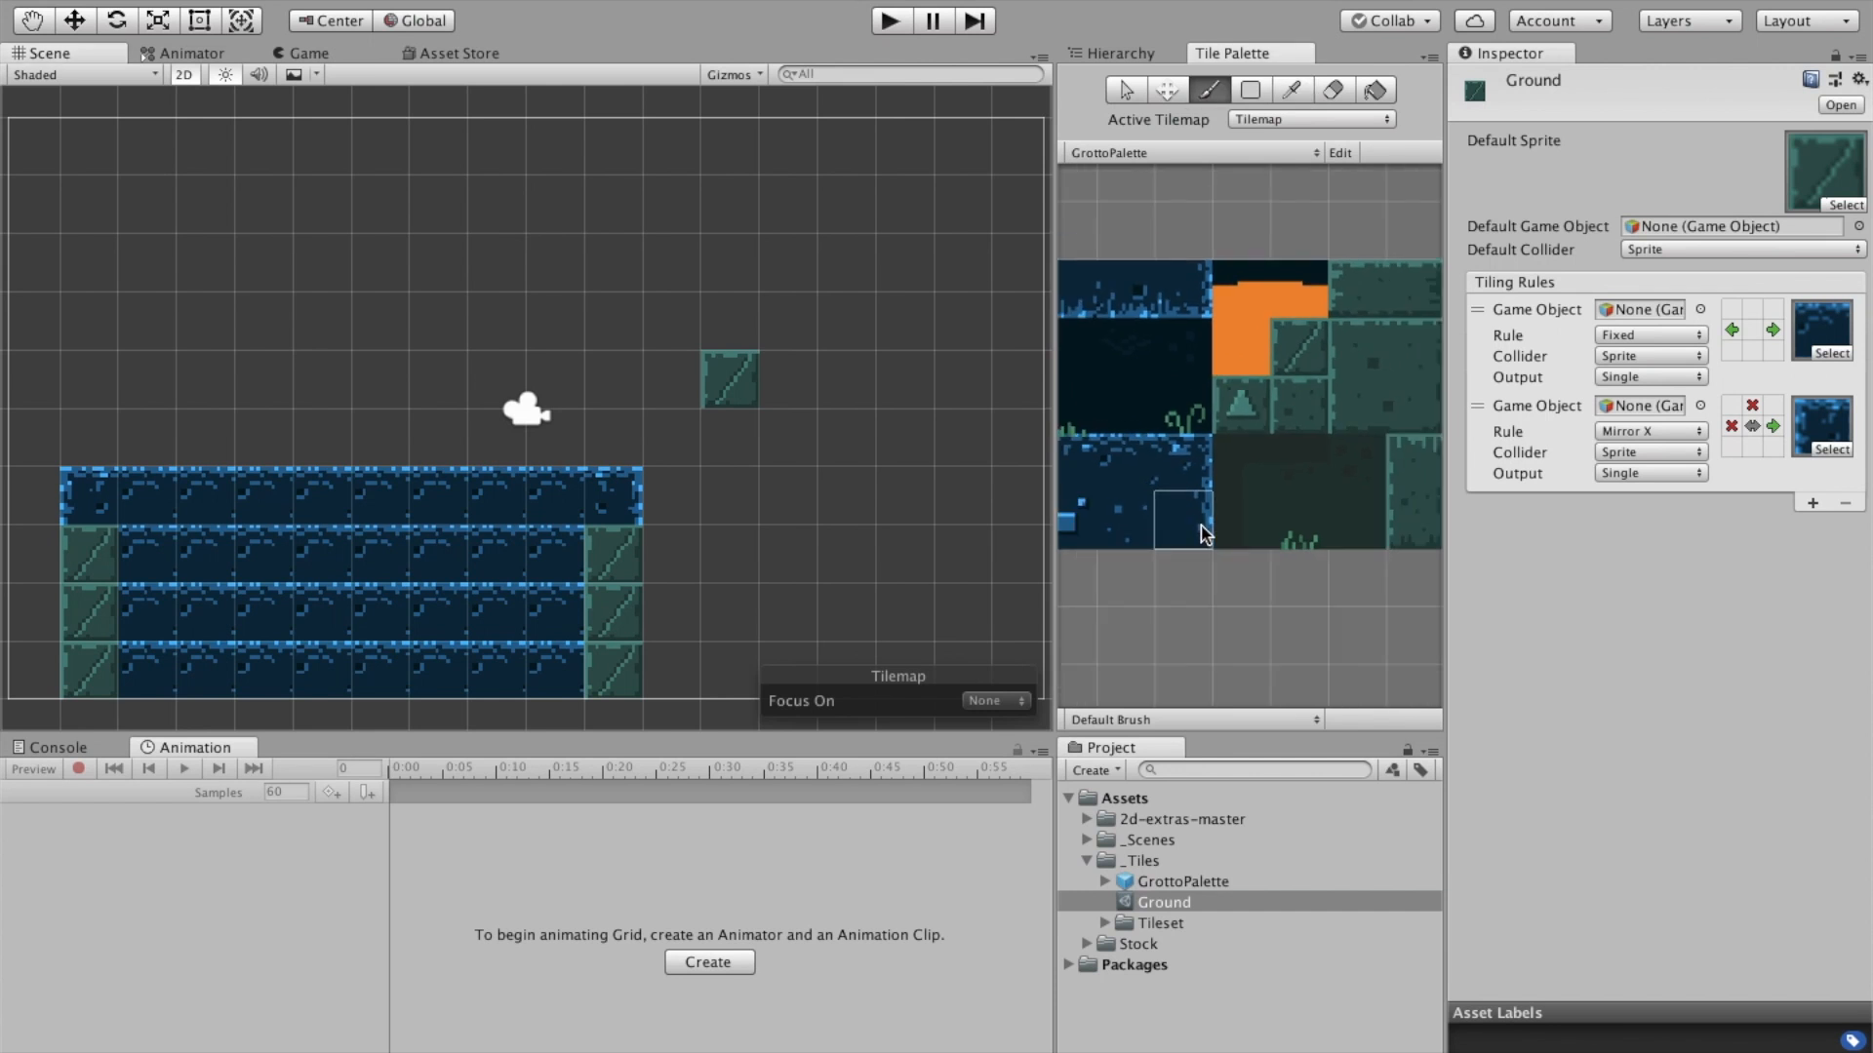
Add a third tiling rule to the Ground tile and assign it the grotto-tiles_32 sprite
{"action": "left_click", "coordinate": [1812, 503]}
{"action": "left_click", "coordinate": [1832, 546]}
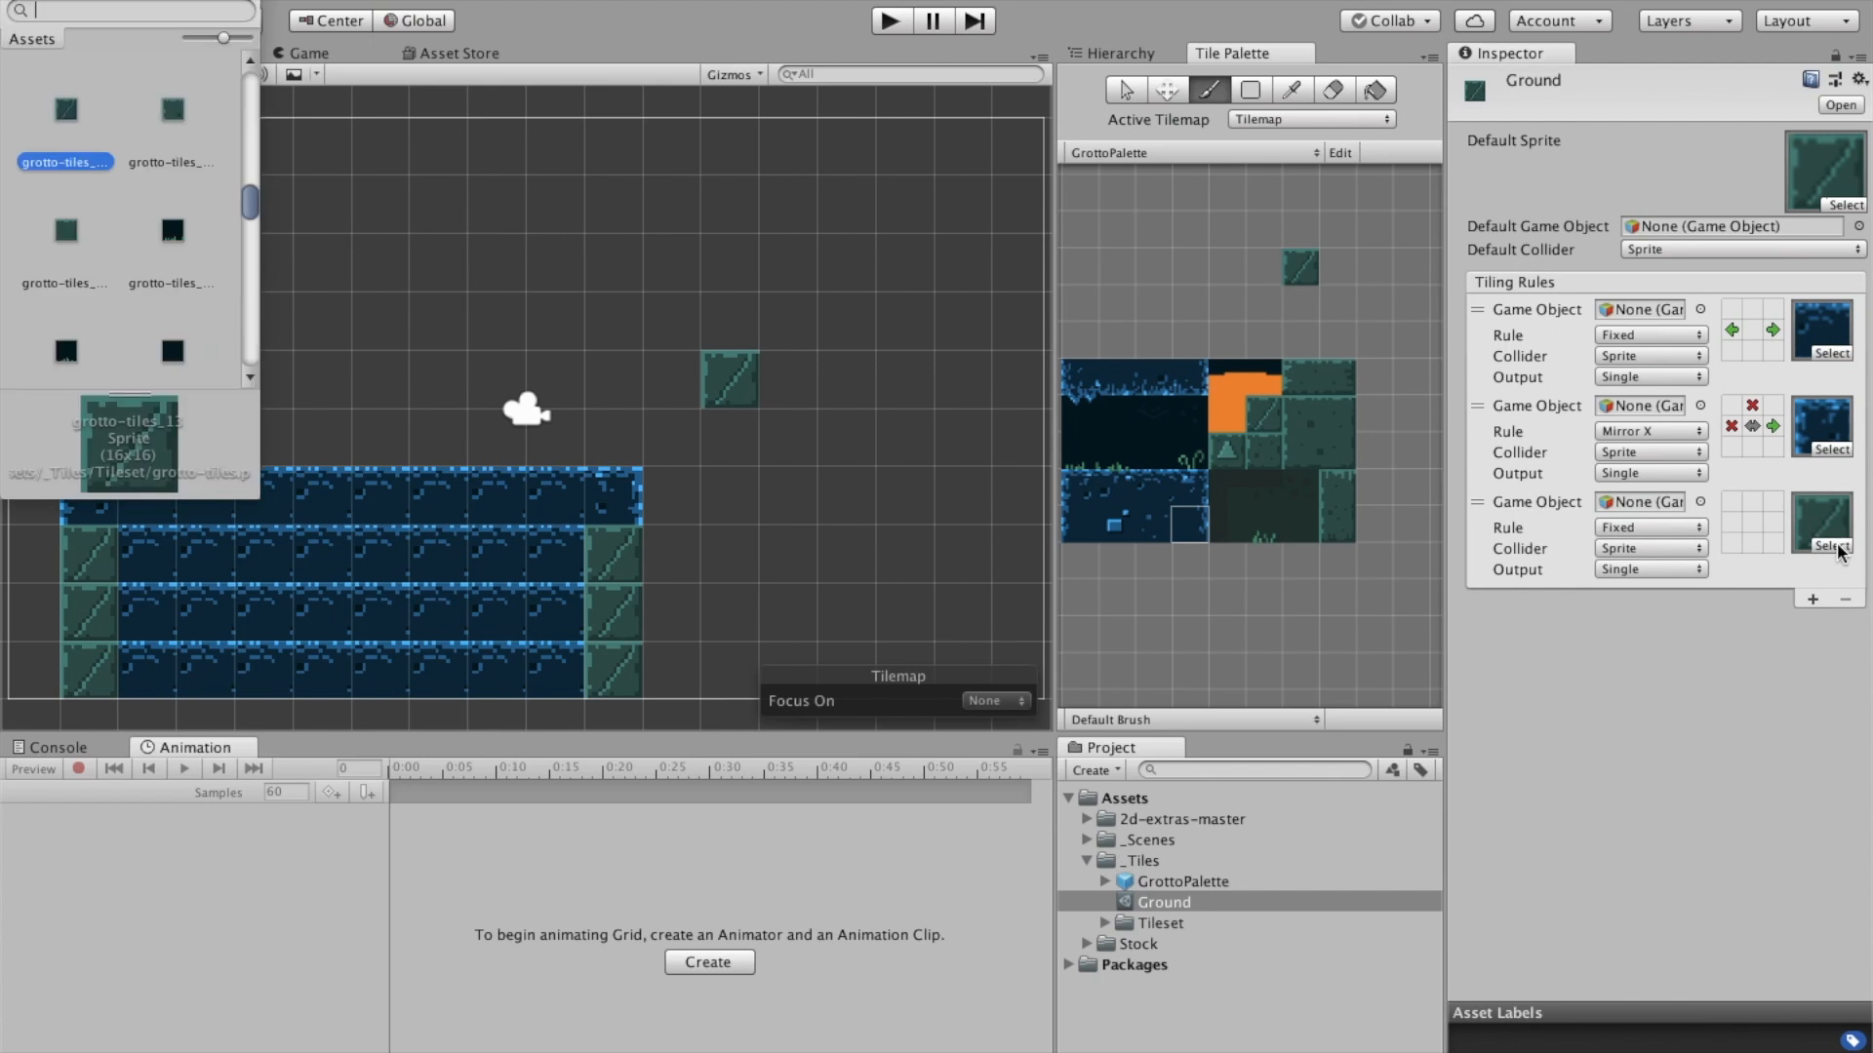
{"action": "scroll", "coordinate": [109, 242], "scroll_direction": "down", "scroll_amount": 5}
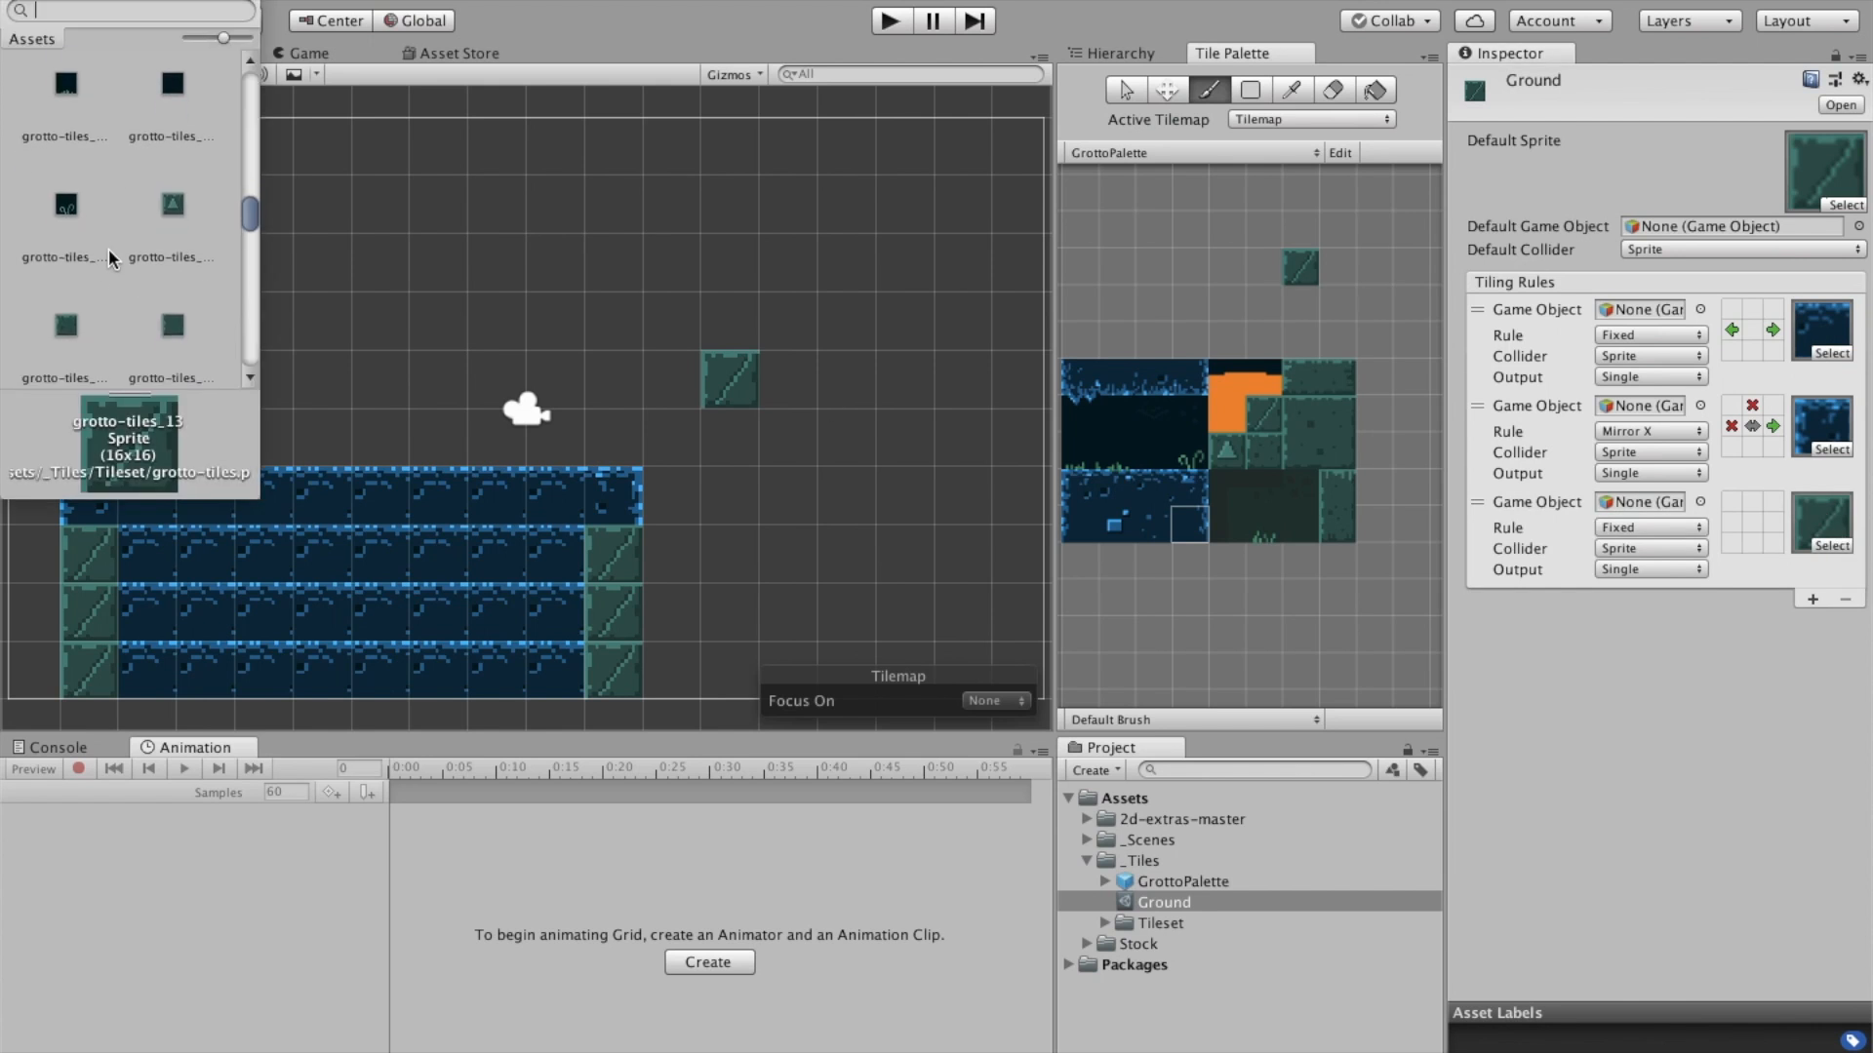
{"action": "scroll", "coordinate": [109, 247], "scroll_direction": "down", "scroll_amount": 2}
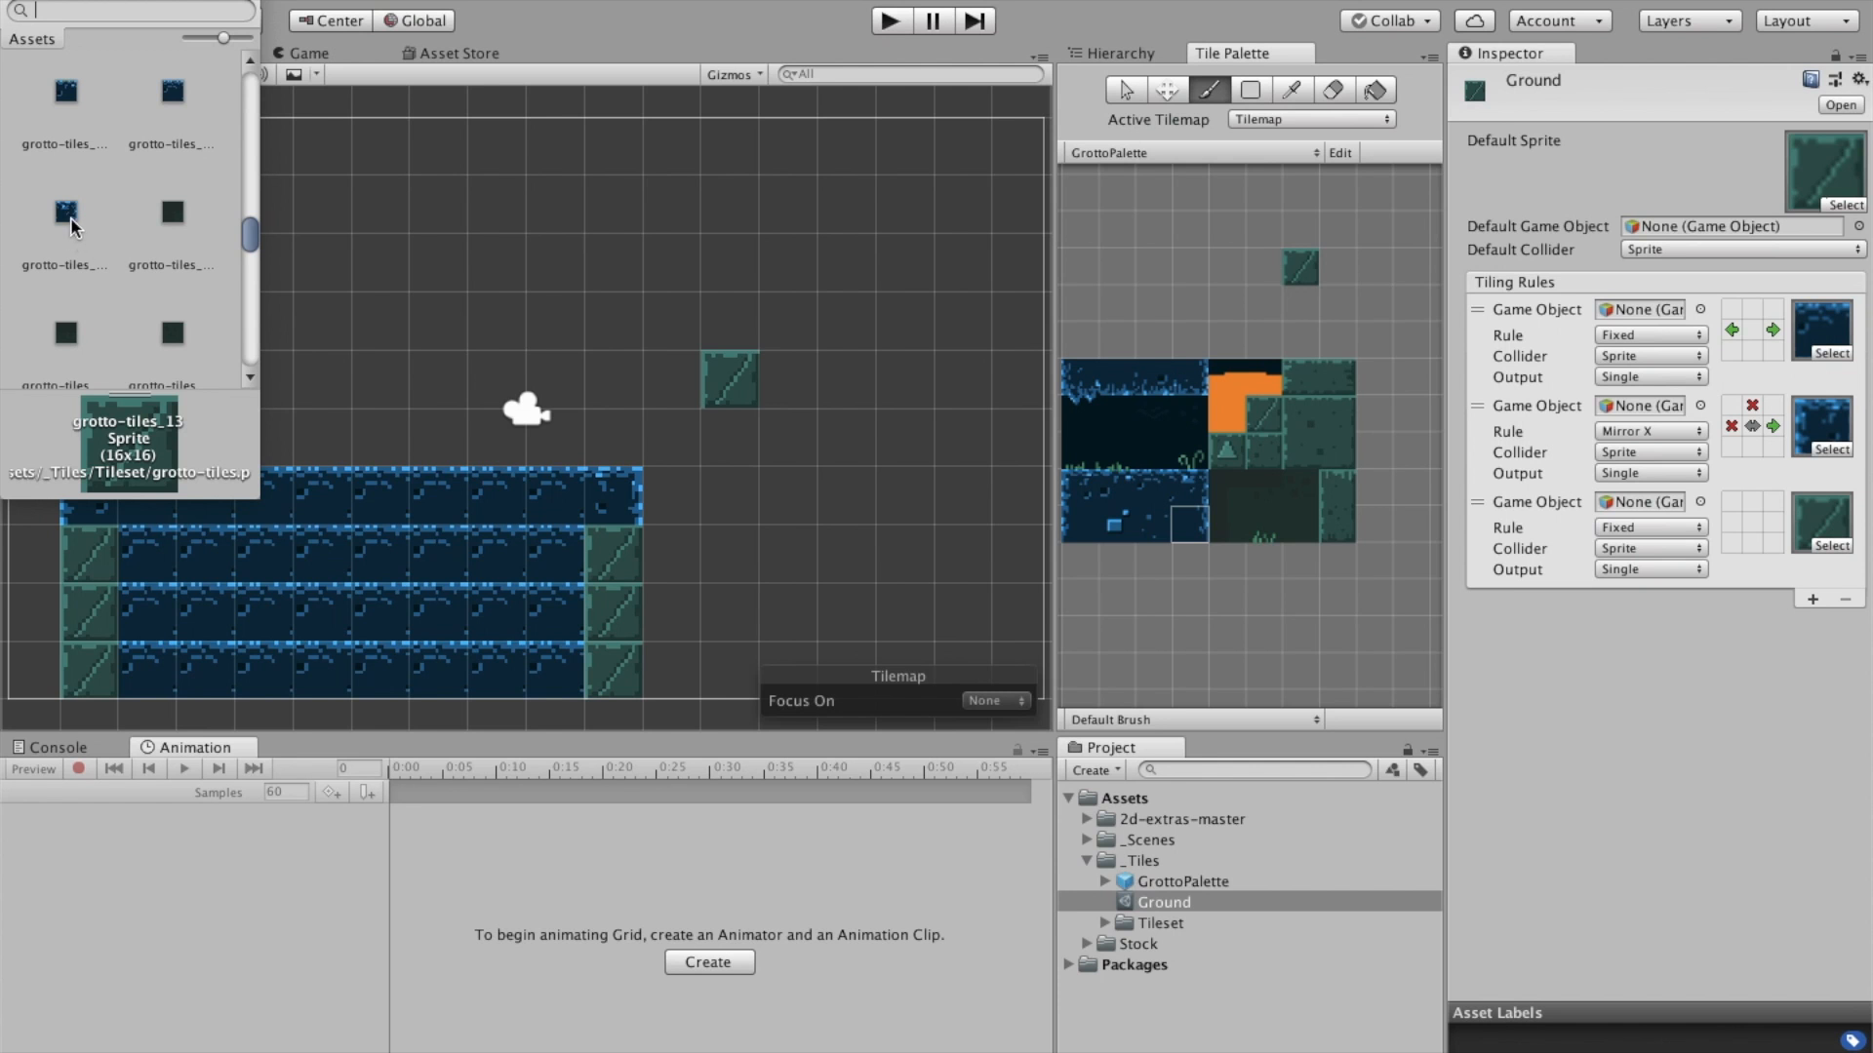
{"action": "scroll", "coordinate": [71, 216], "scroll_direction": "down", "scroll_amount": 3}
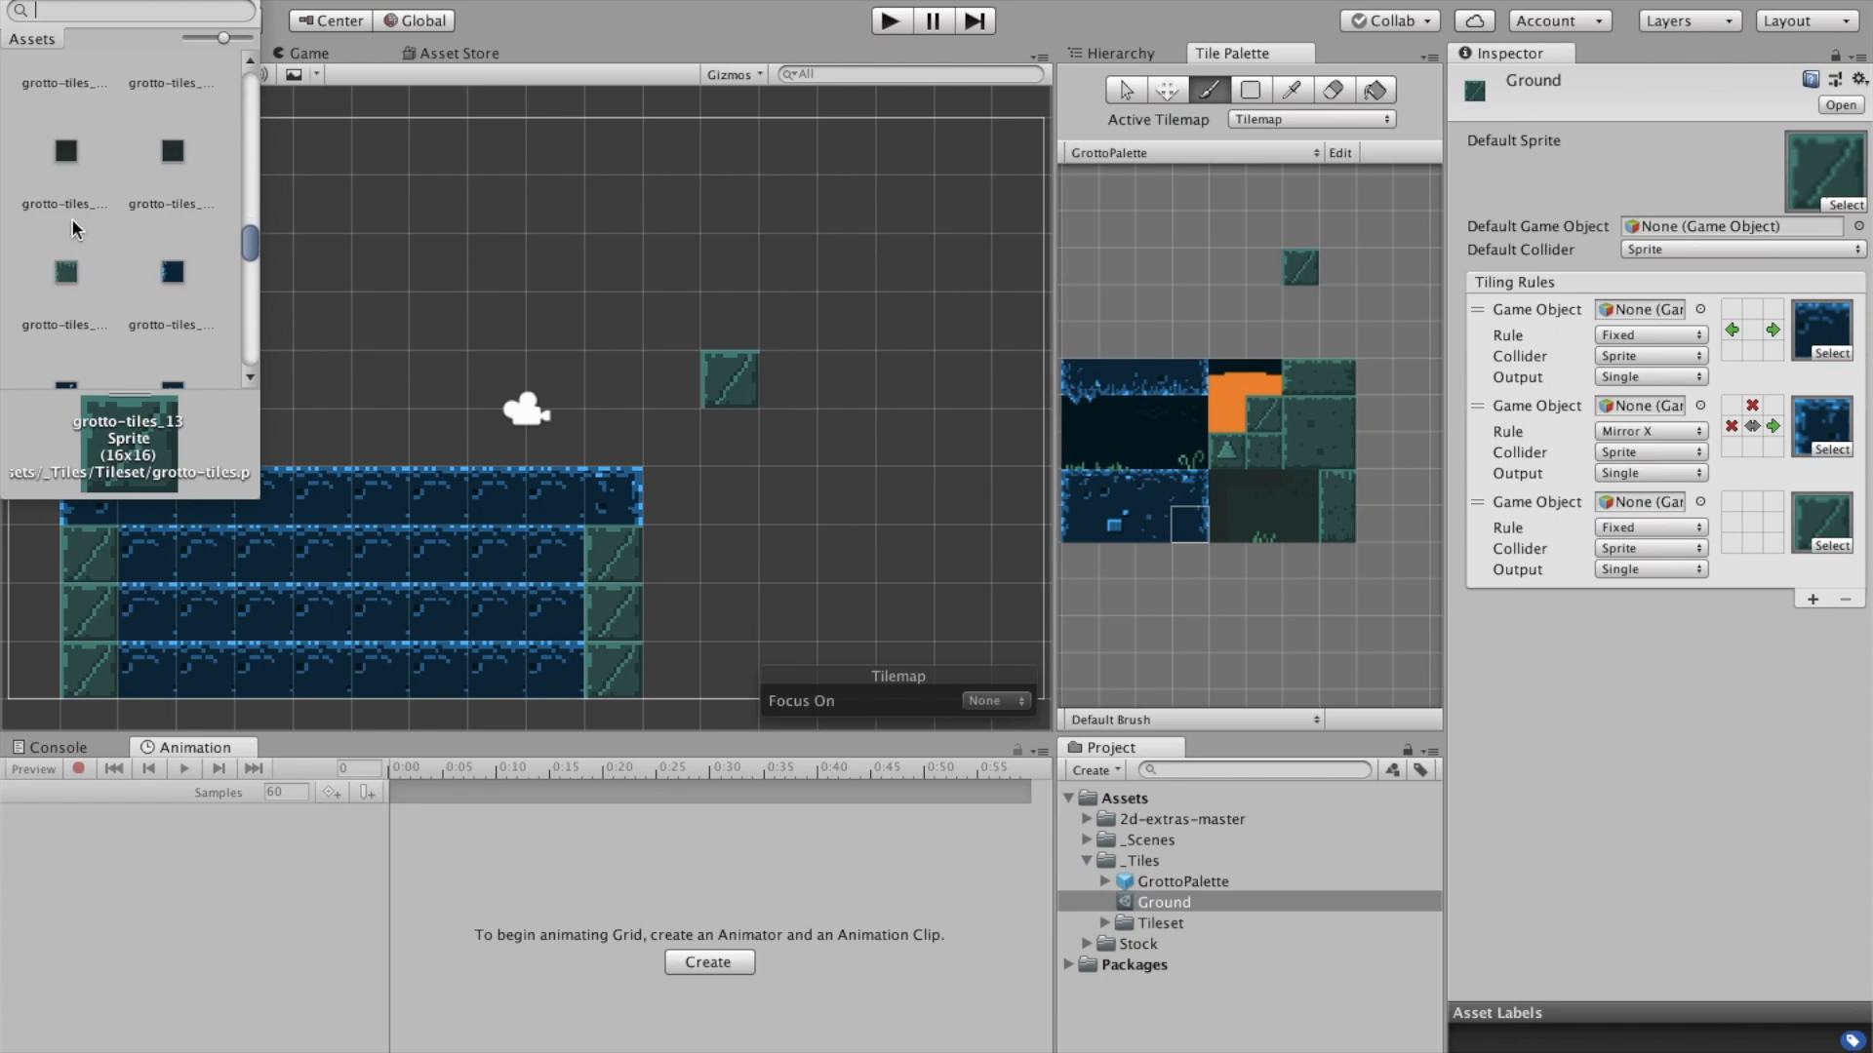
{"action": "scroll", "coordinate": [82, 231], "scroll_direction": "down", "scroll_amount": 2}
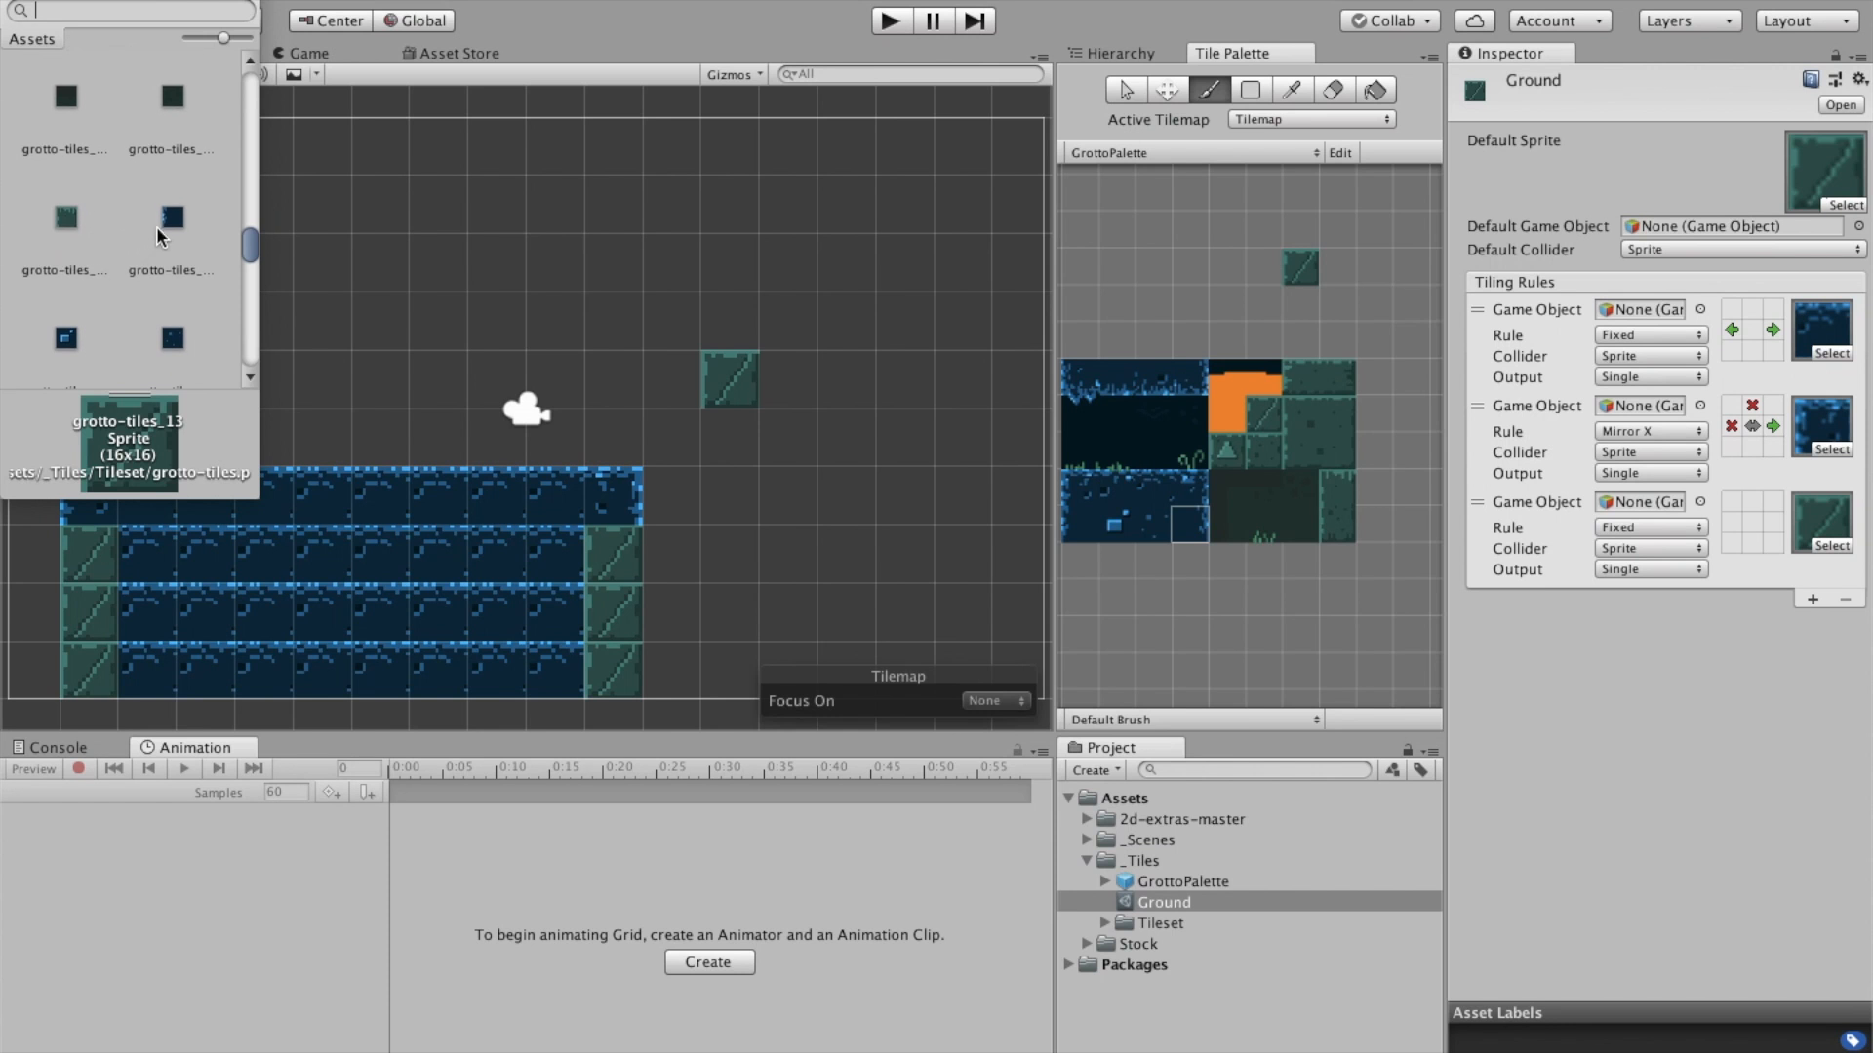
{"action": "left_click", "coordinate": [172, 223]}
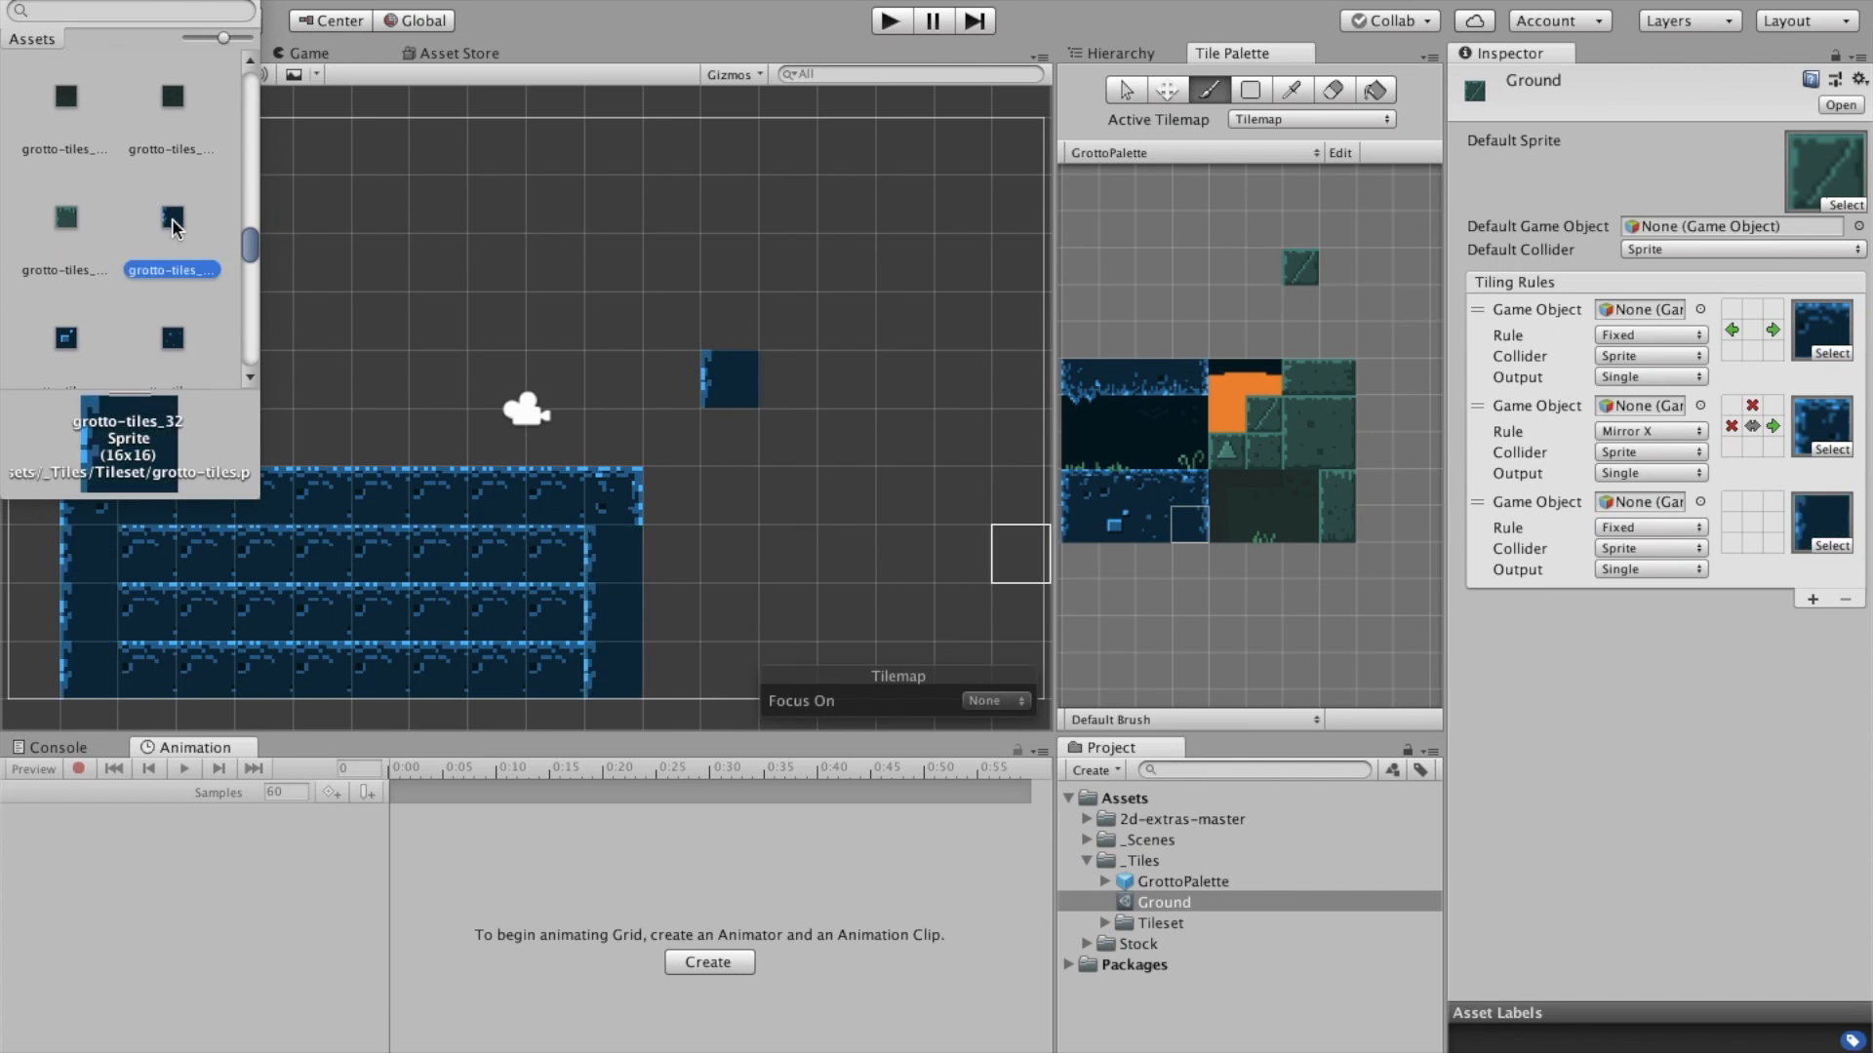
{"action": "left_click", "coordinate": [18, 8]}
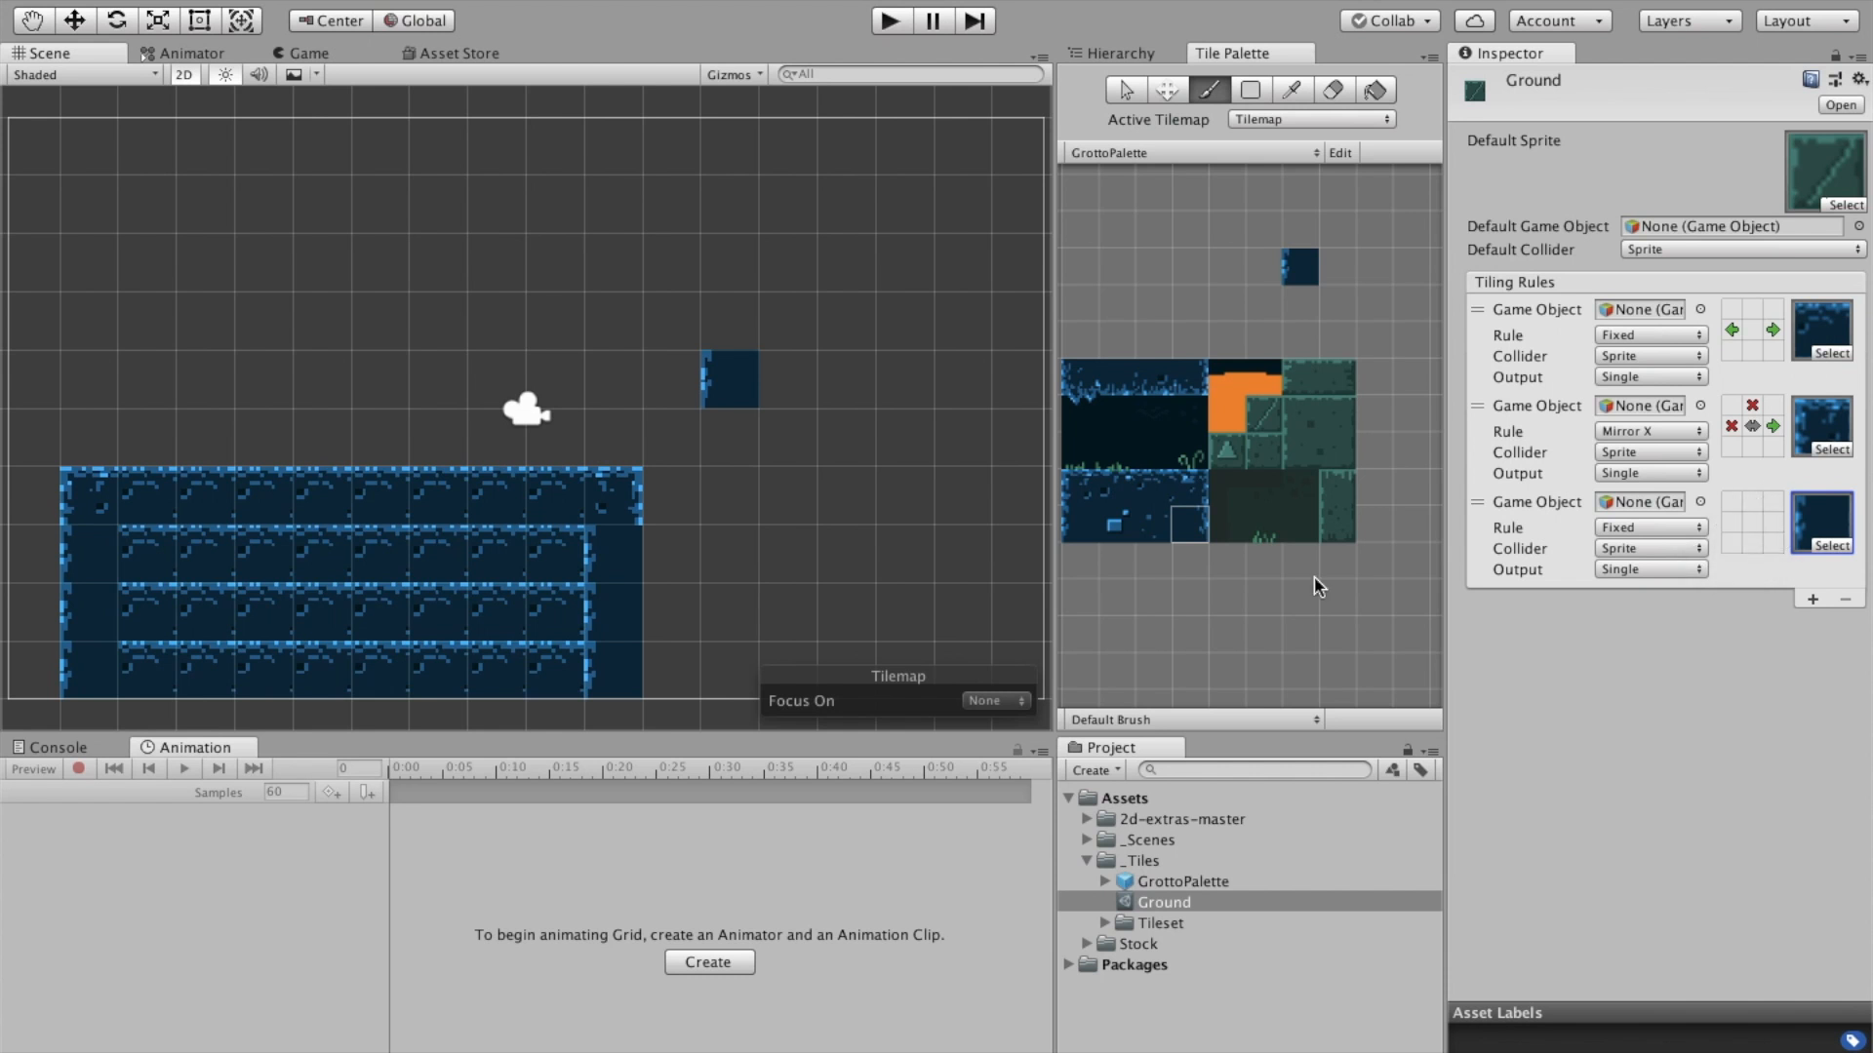
Set the third rule to require no ground tile on its left and ground tiles right and above, with type Mirror X
{"action": "left_click", "coordinate": [1734, 524]}
{"action": "left_click", "coordinate": [1734, 524]}
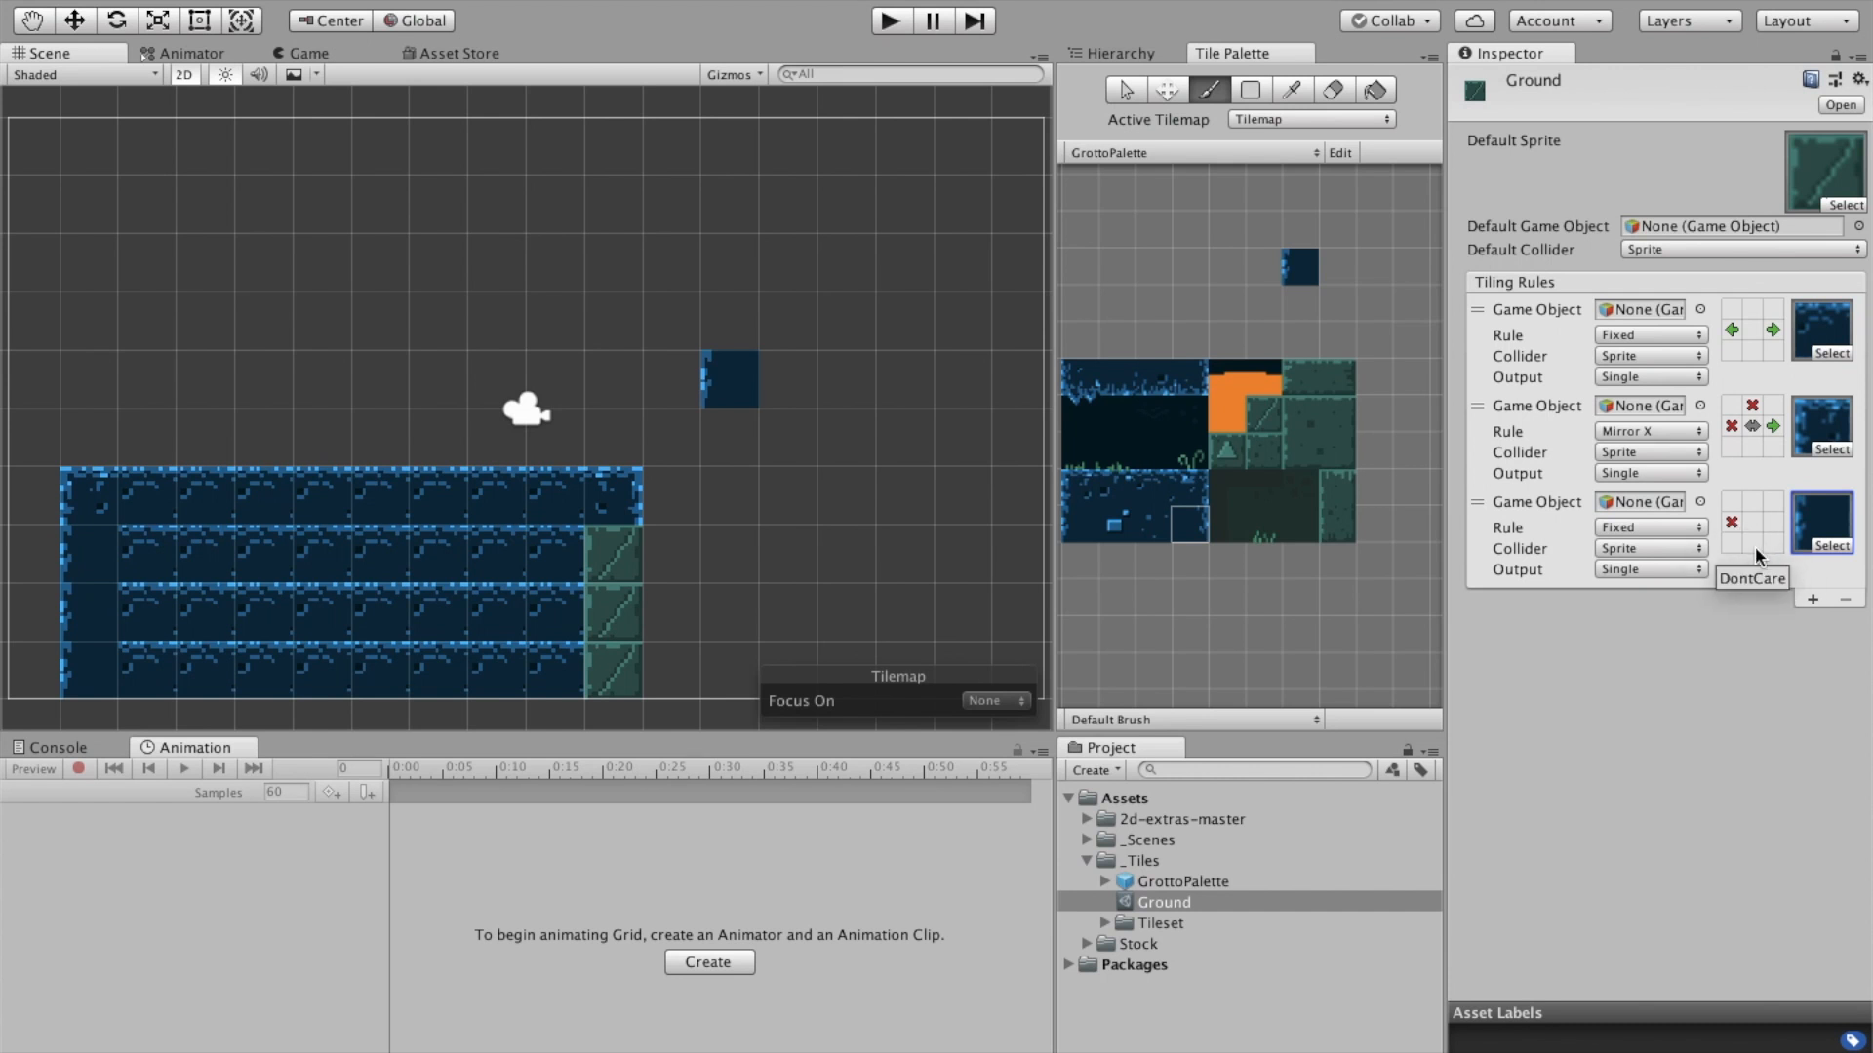
{"action": "left_click", "coordinate": [1775, 523]}
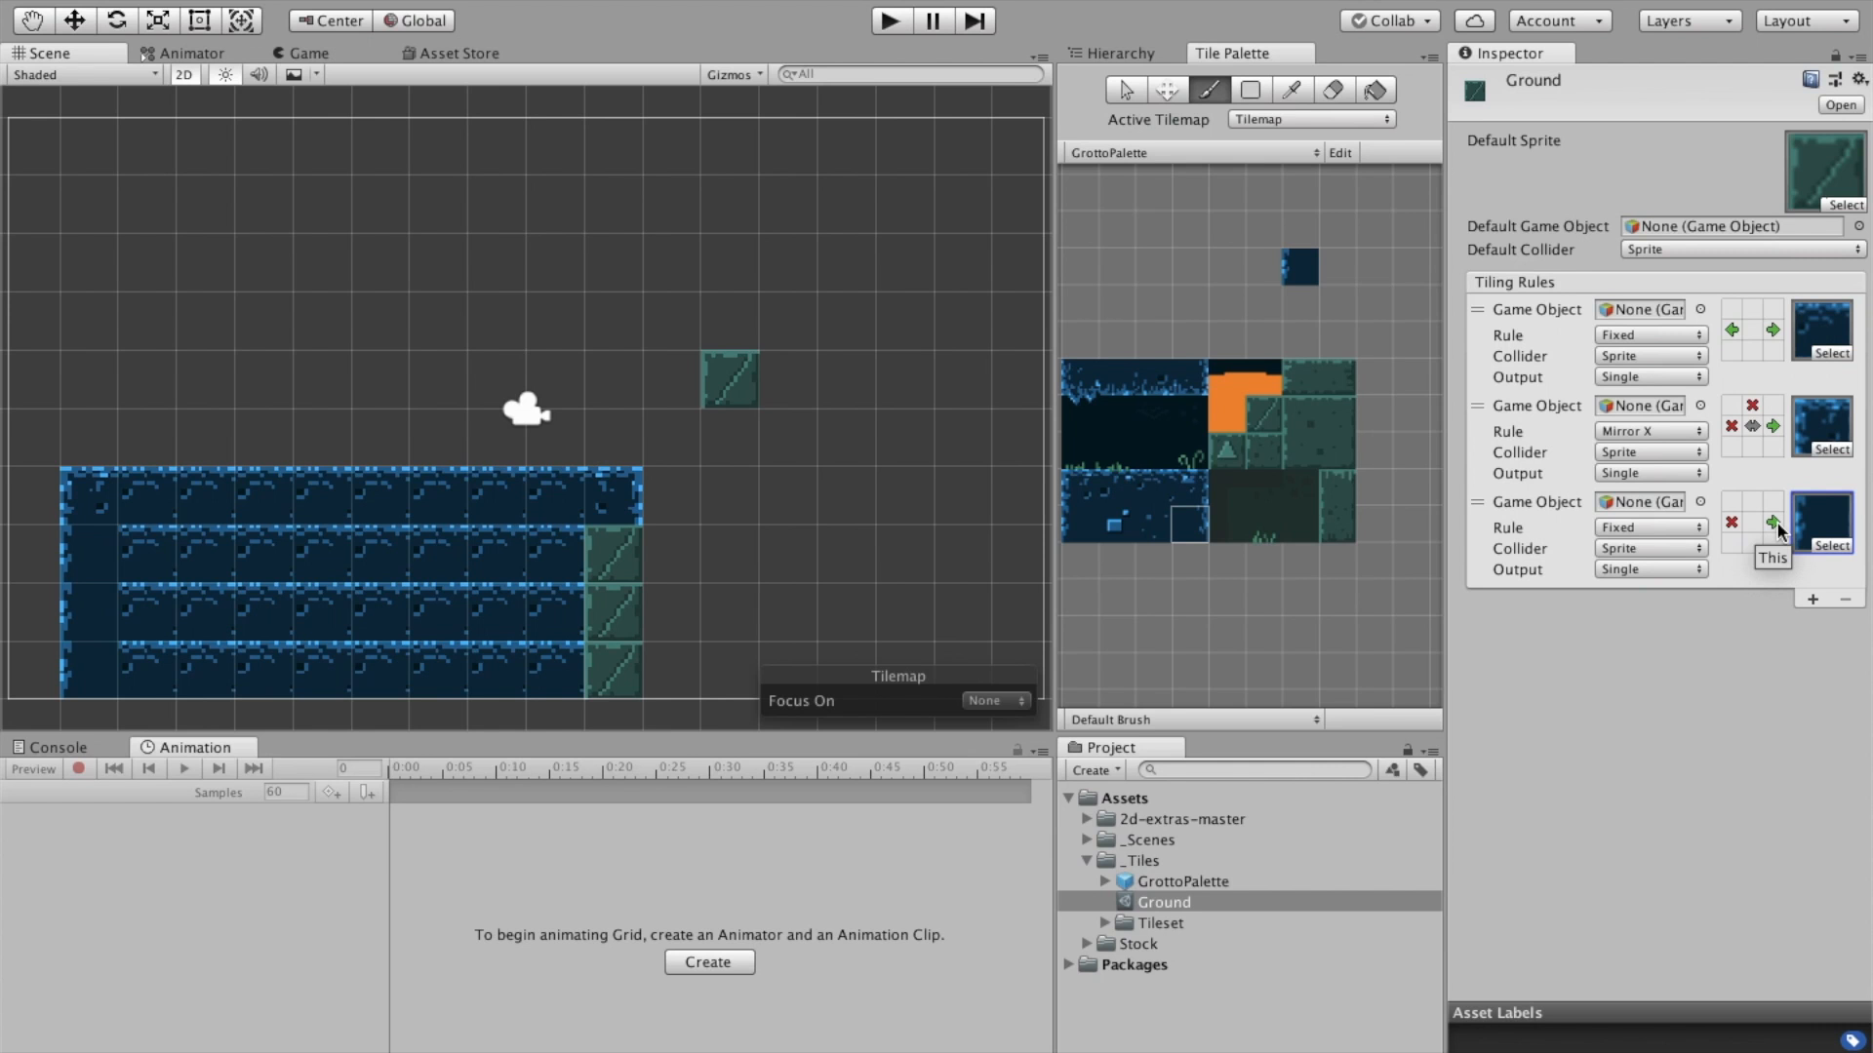
{"action": "left_click", "coordinate": [1752, 500]}
{"action": "left_click", "coordinate": [1658, 527]}
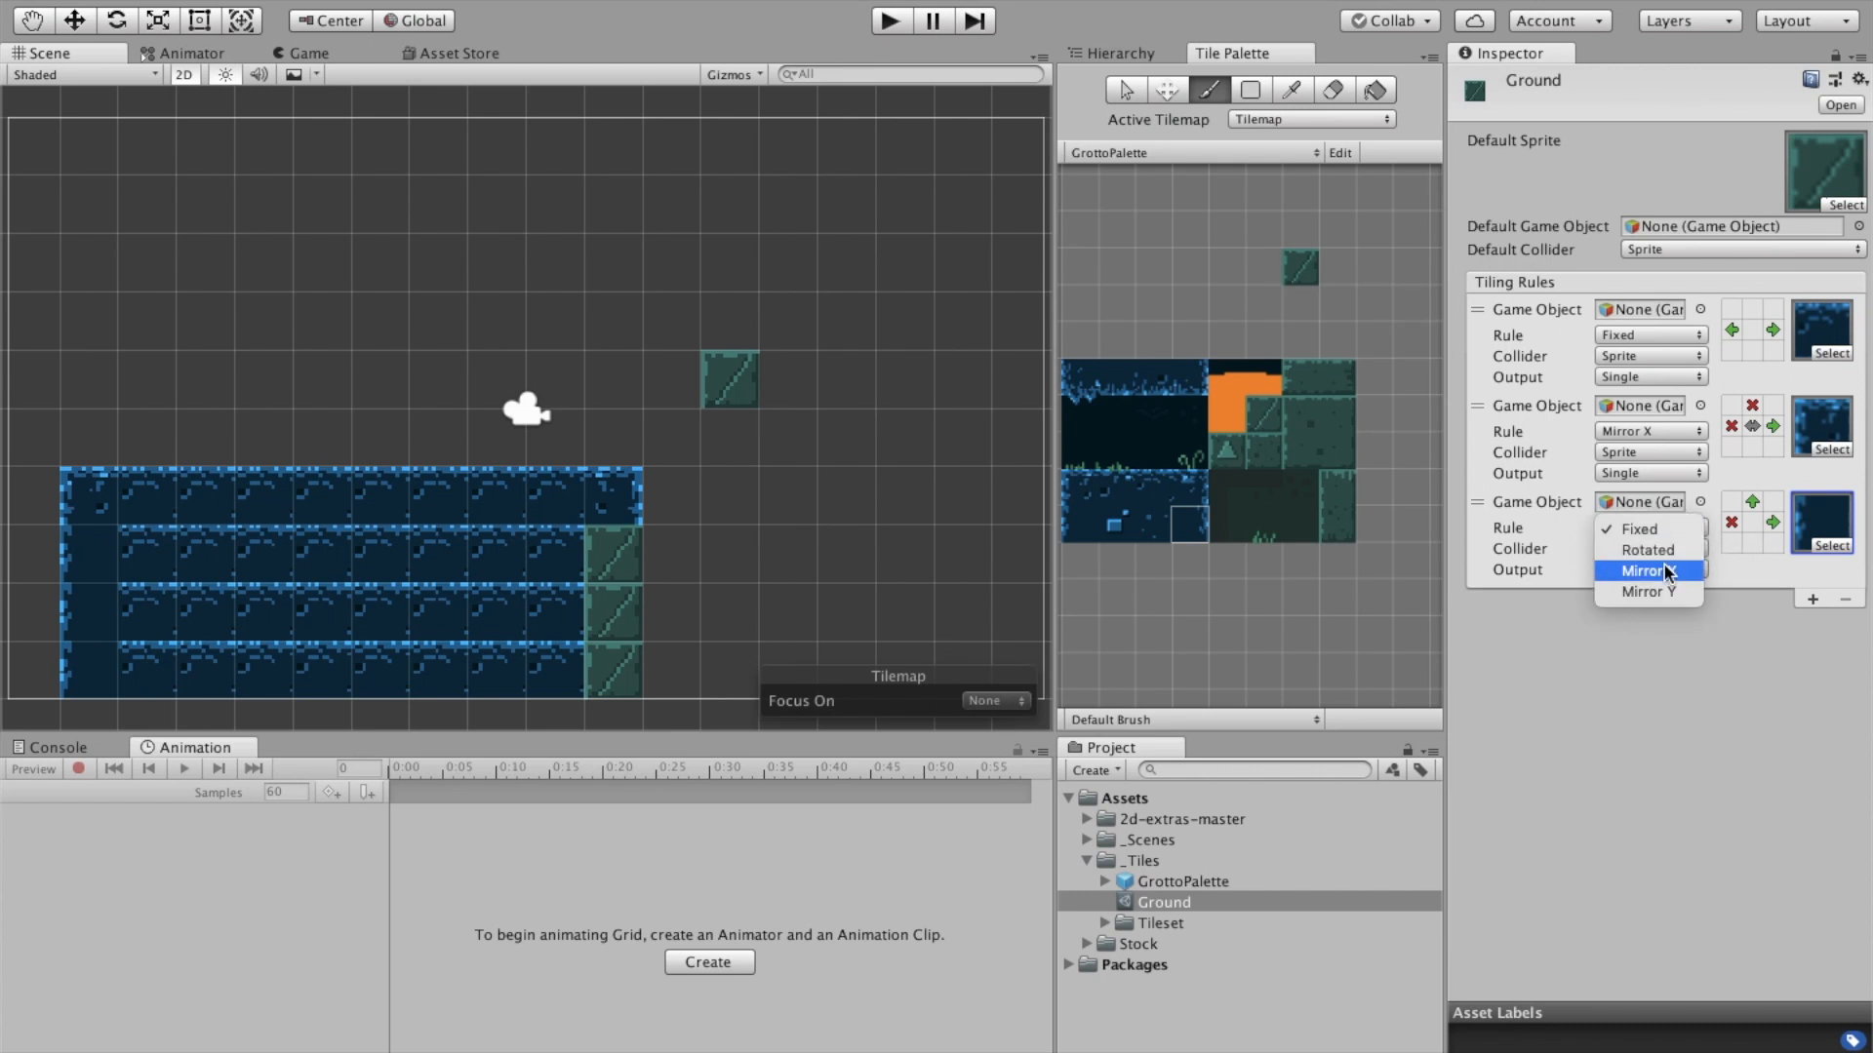
{"action": "left_click", "coordinate": [1666, 570]}
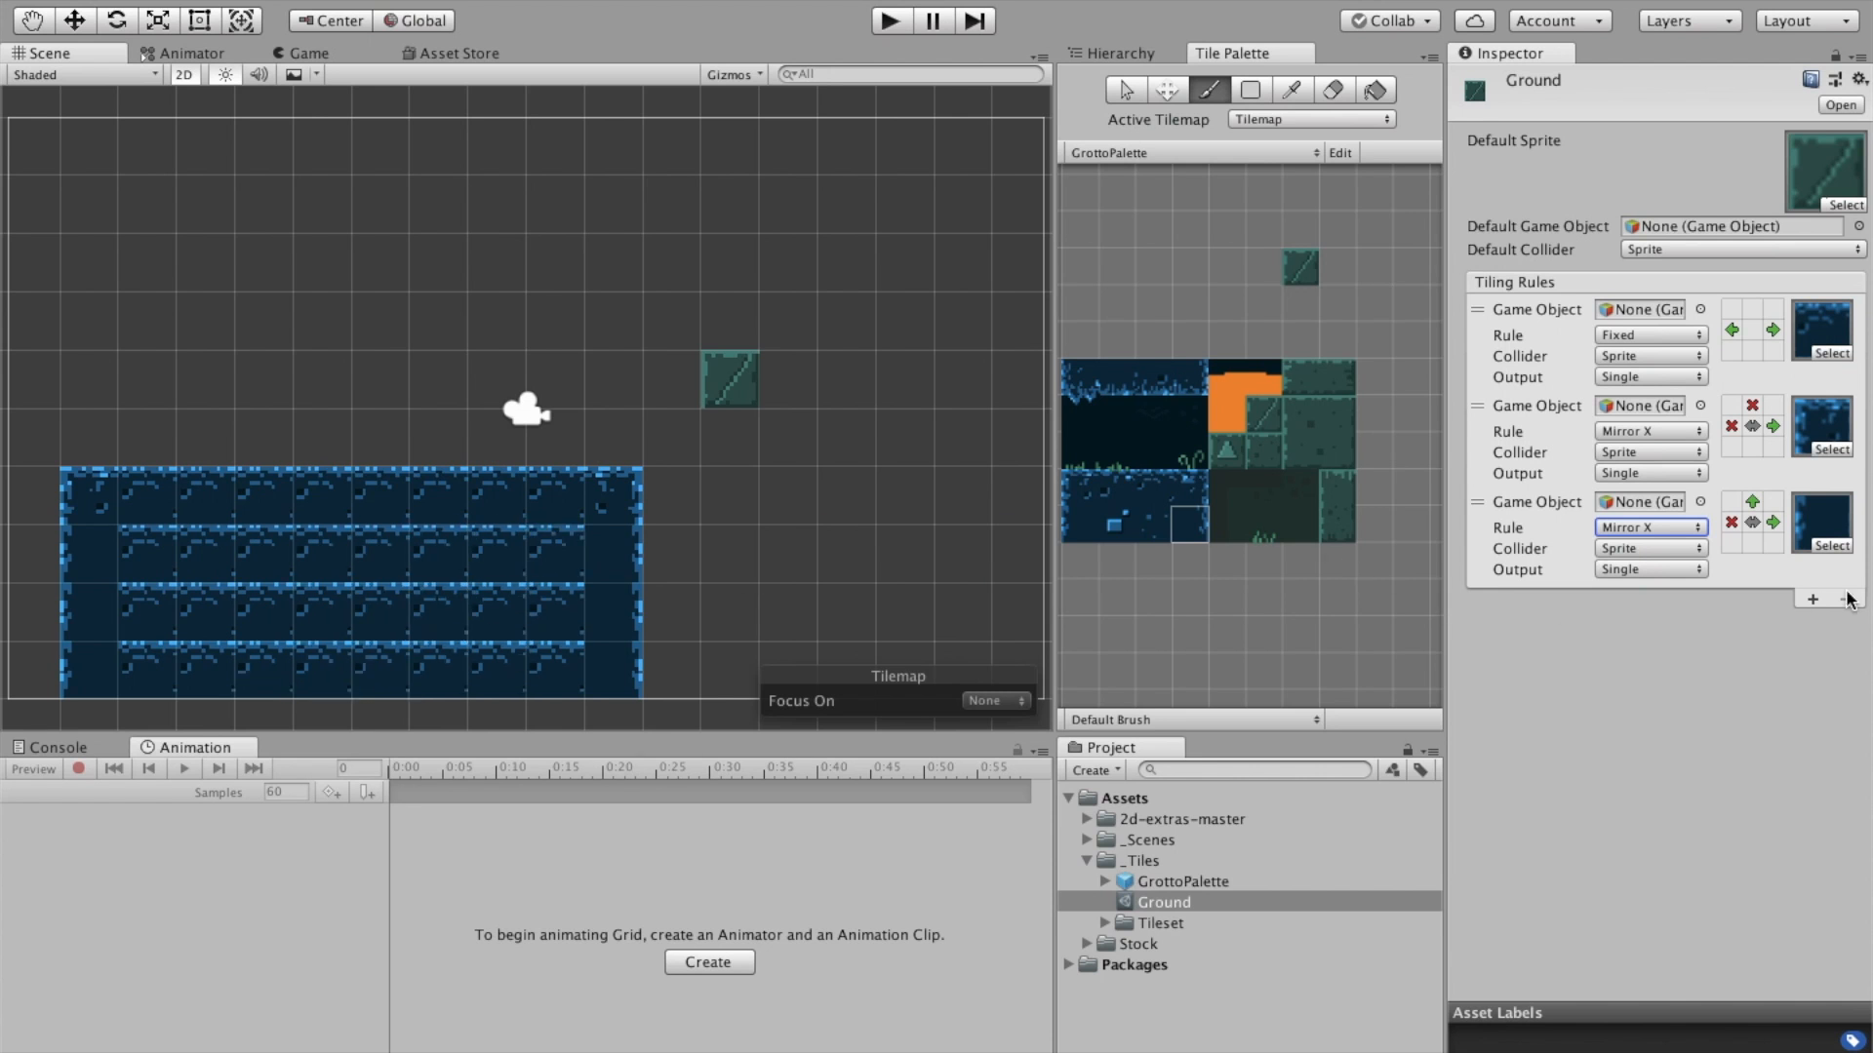
Add a fourth tiling rule that requires ground tiles above, below, left and right
{"action": "left_click", "coordinate": [1812, 599]}
{"action": "left_click", "coordinate": [1116, 523]}
{"action": "left_click", "coordinate": [1154, 530]}
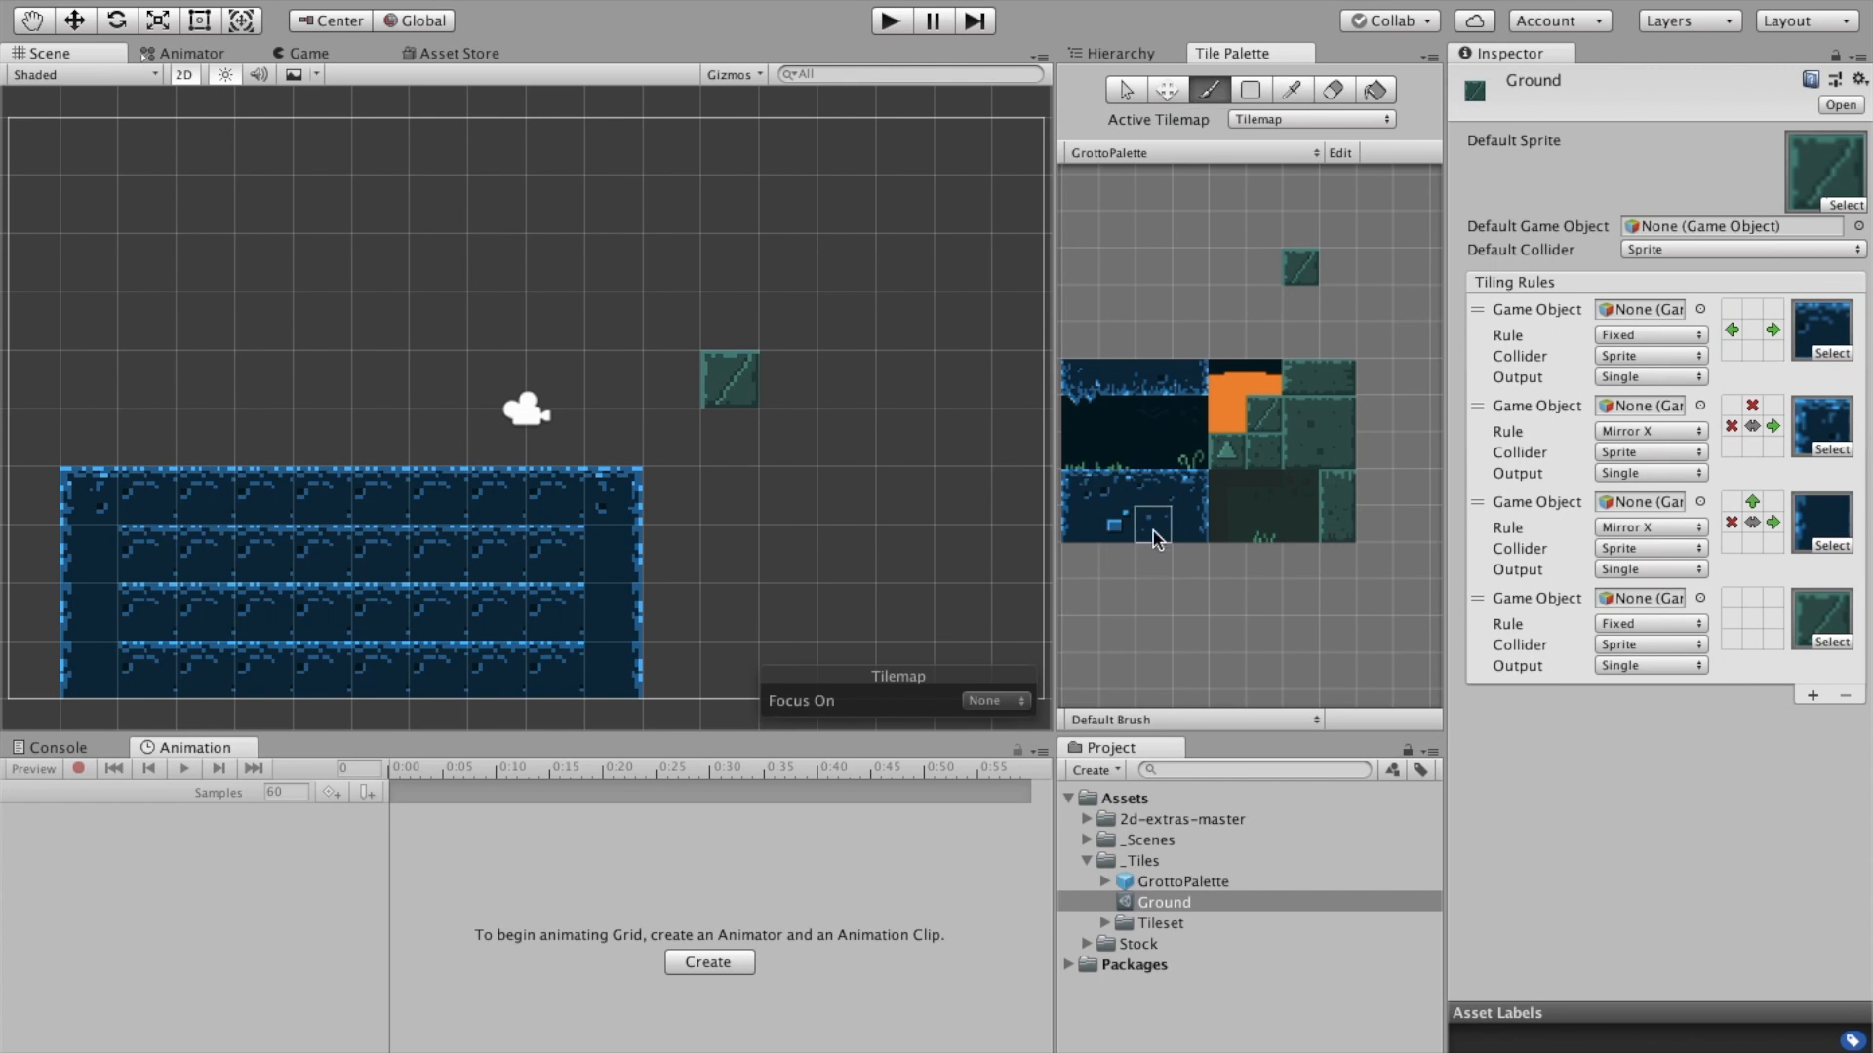
{"action": "left_click", "coordinate": [1753, 598]}
{"action": "left_click", "coordinate": [1733, 618]}
{"action": "left_click", "coordinate": [1753, 639]}
Assign the grotto-tiles_34 sprite to the fourth tiling rule
{"action": "left_click", "coordinate": [1832, 642]}
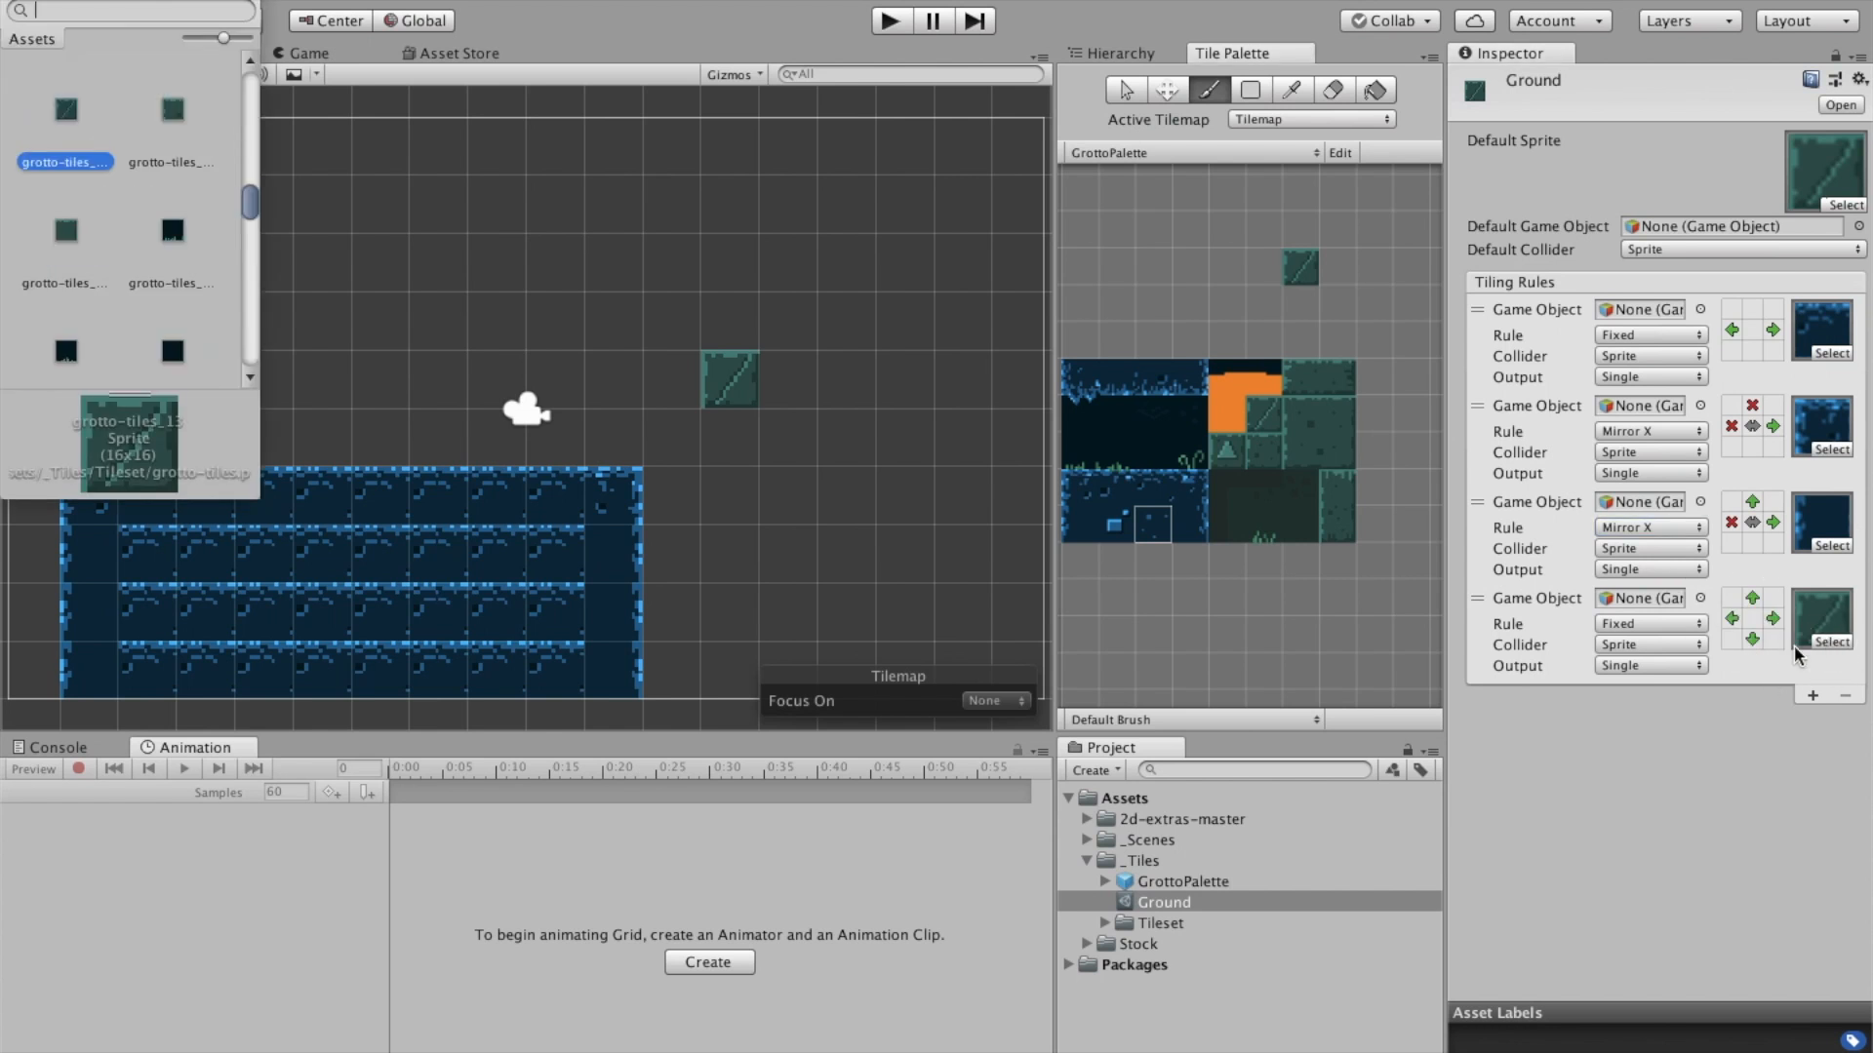
{"action": "scroll", "coordinate": [126, 277], "scroll_direction": "down", "scroll_amount": 4}
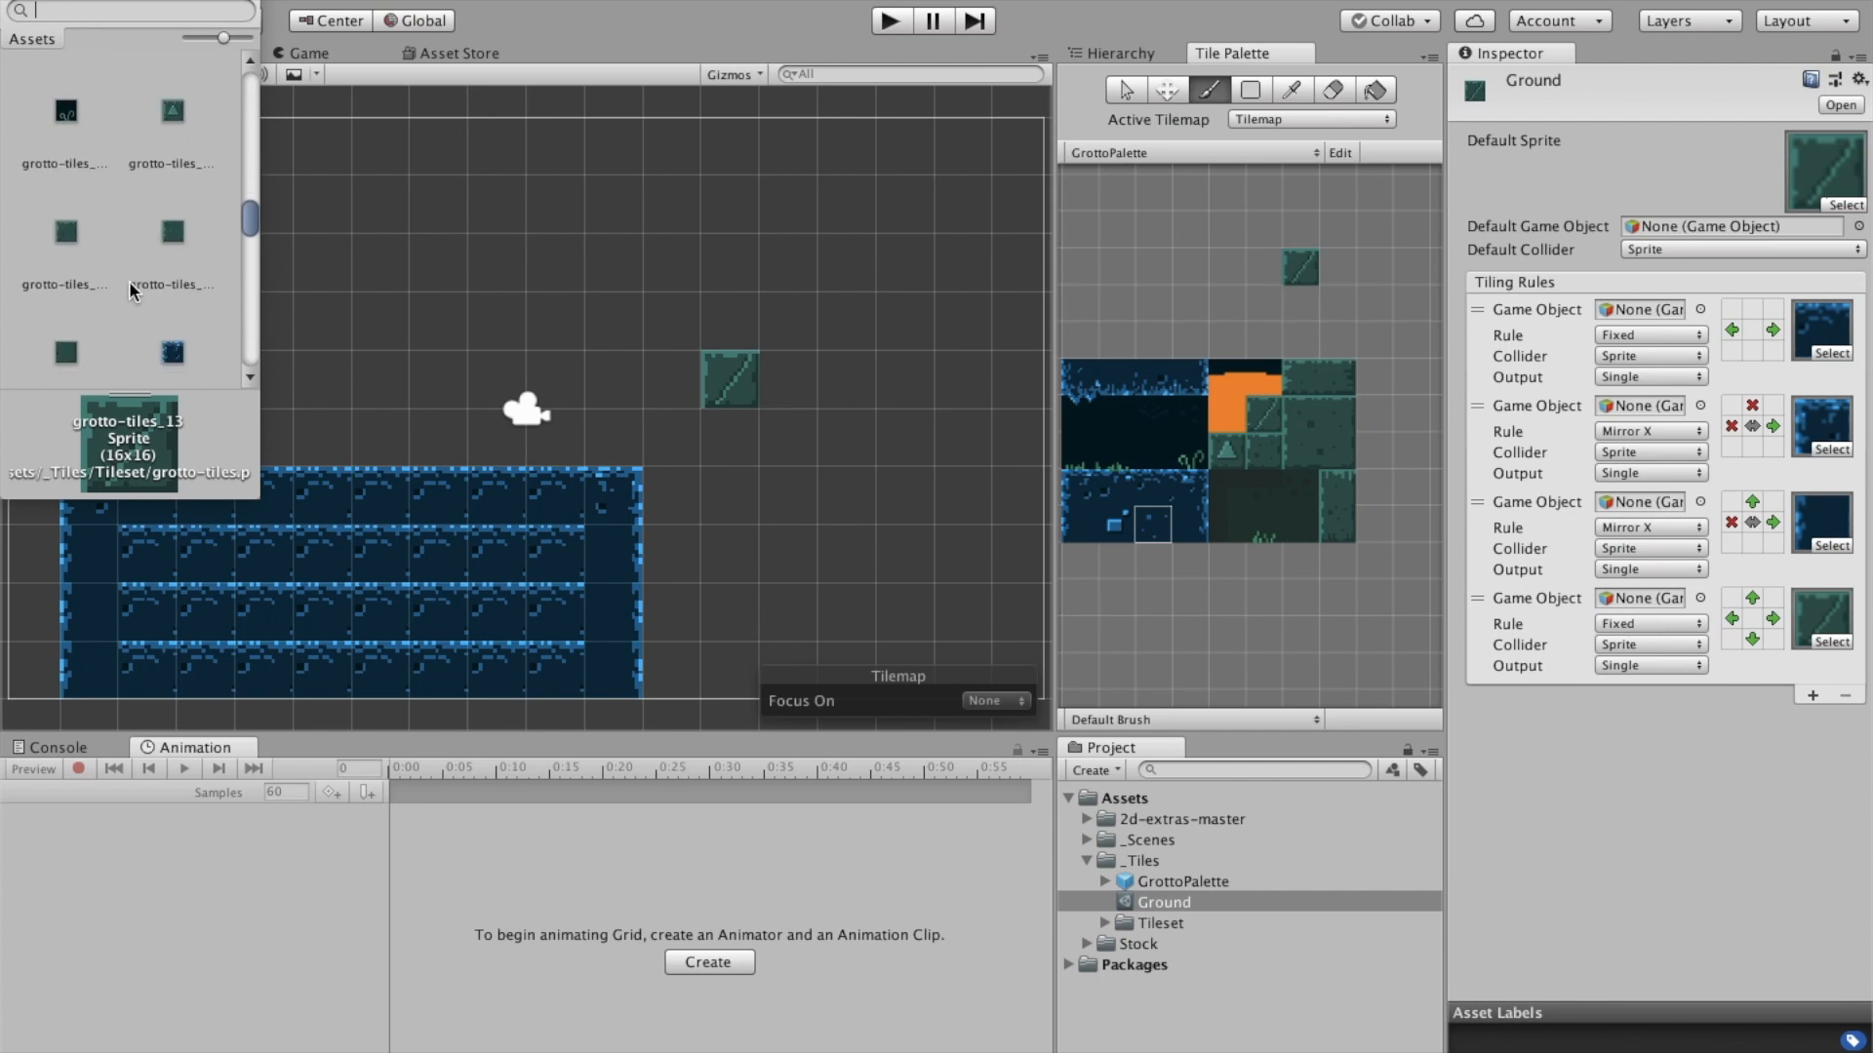
{"action": "scroll", "coordinate": [129, 289], "scroll_direction": "down", "scroll_amount": 3}
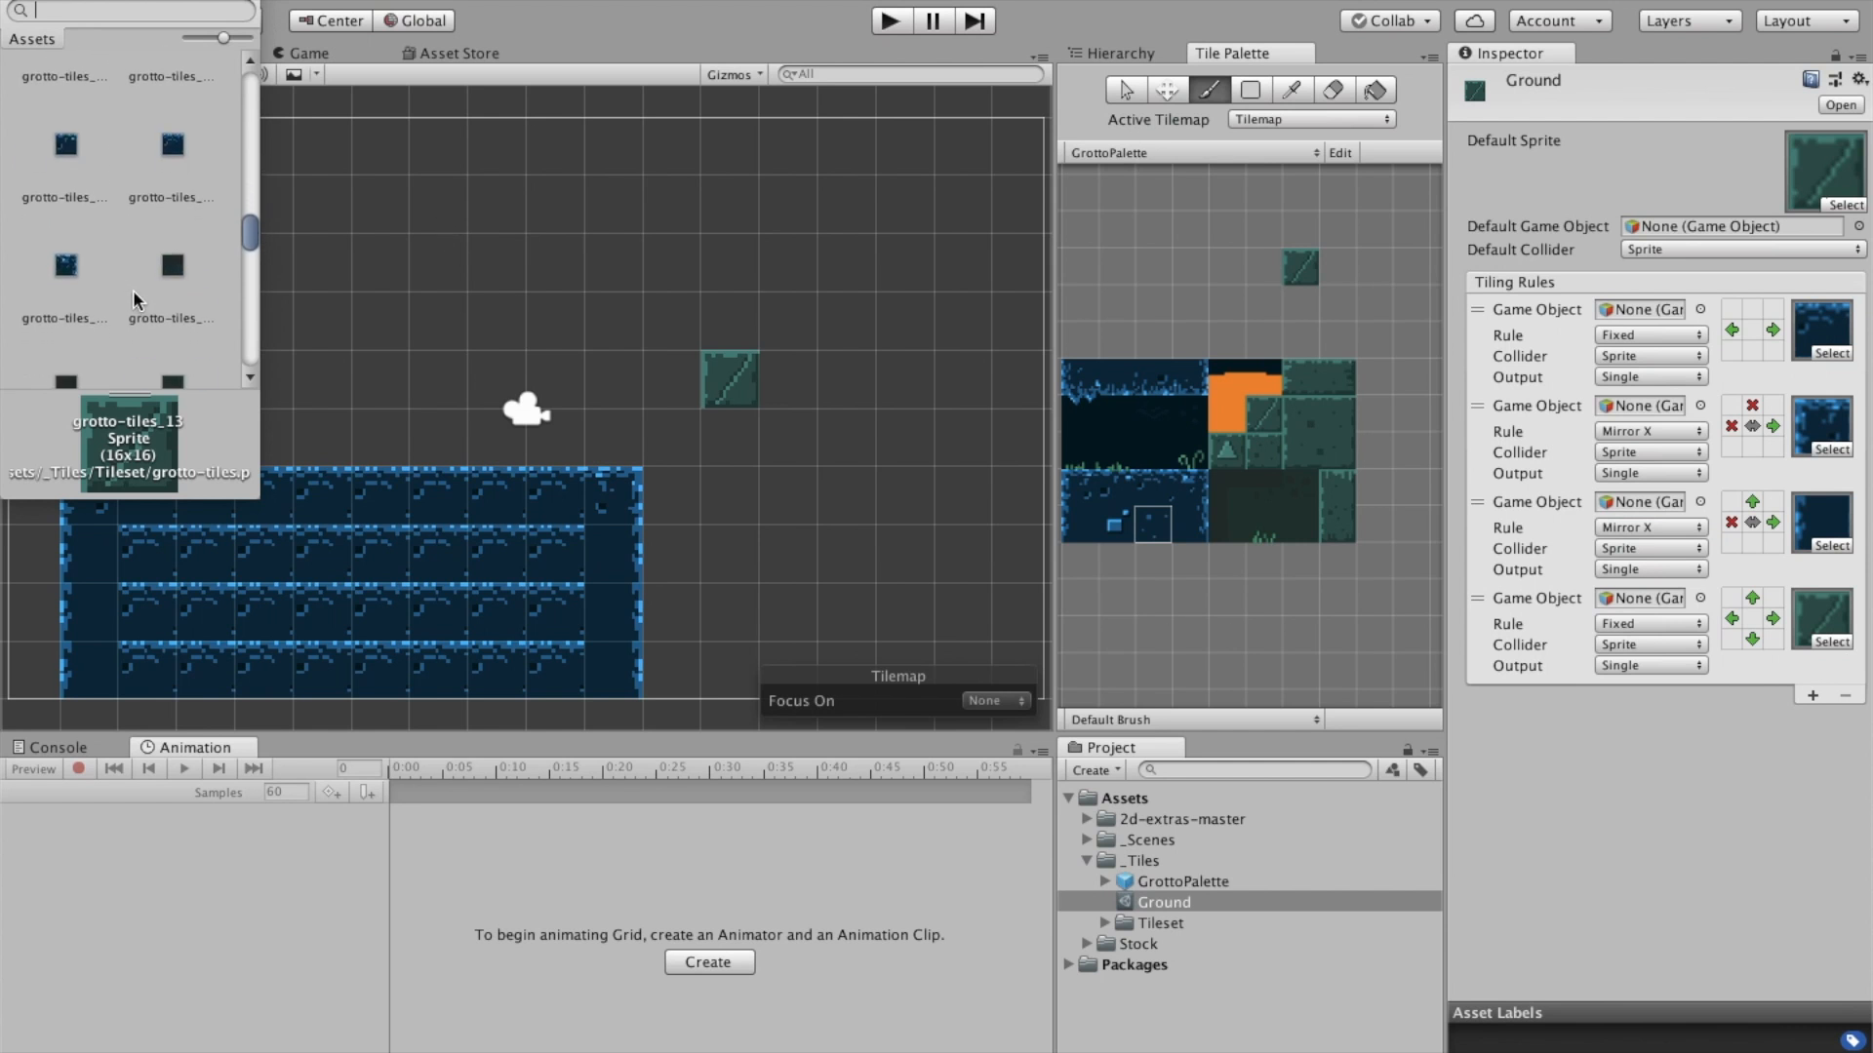
{"action": "scroll", "coordinate": [126, 296], "scroll_direction": "down", "scroll_amount": 2}
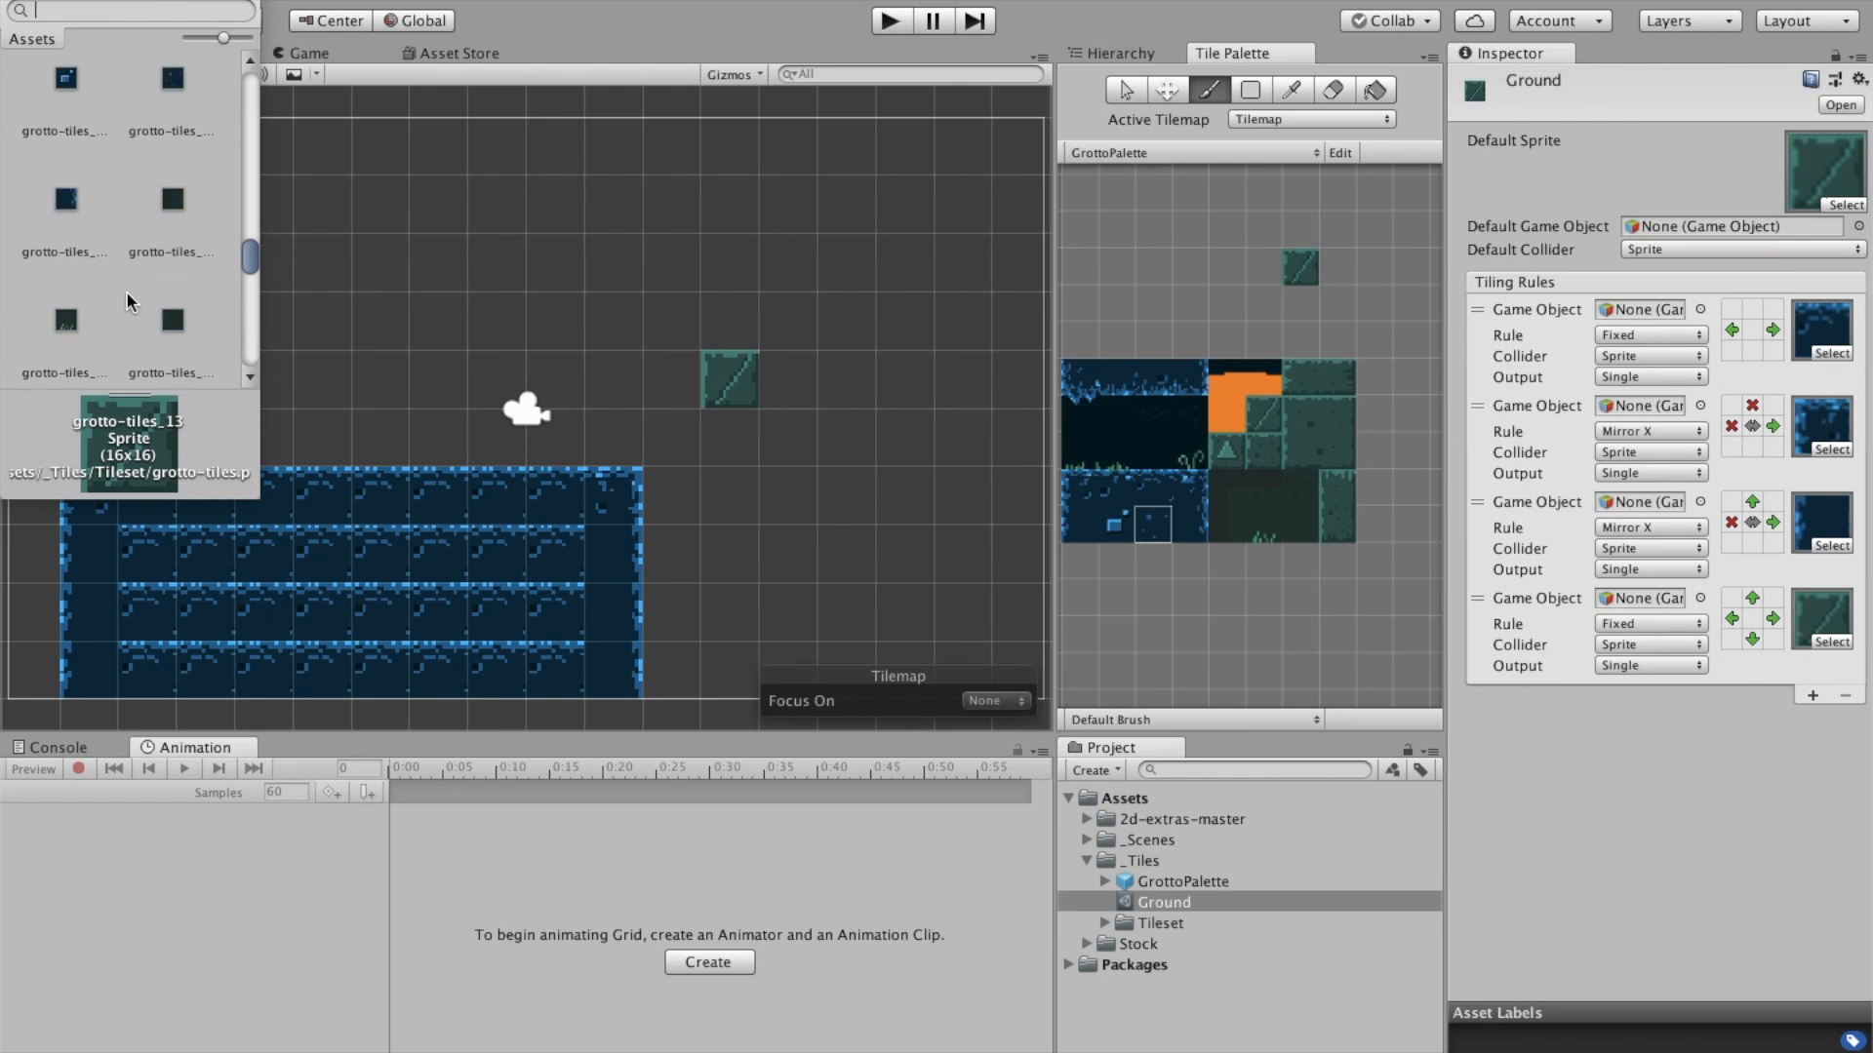
{"action": "scroll", "coordinate": [125, 290], "scroll_direction": "up", "scroll_amount": 1}
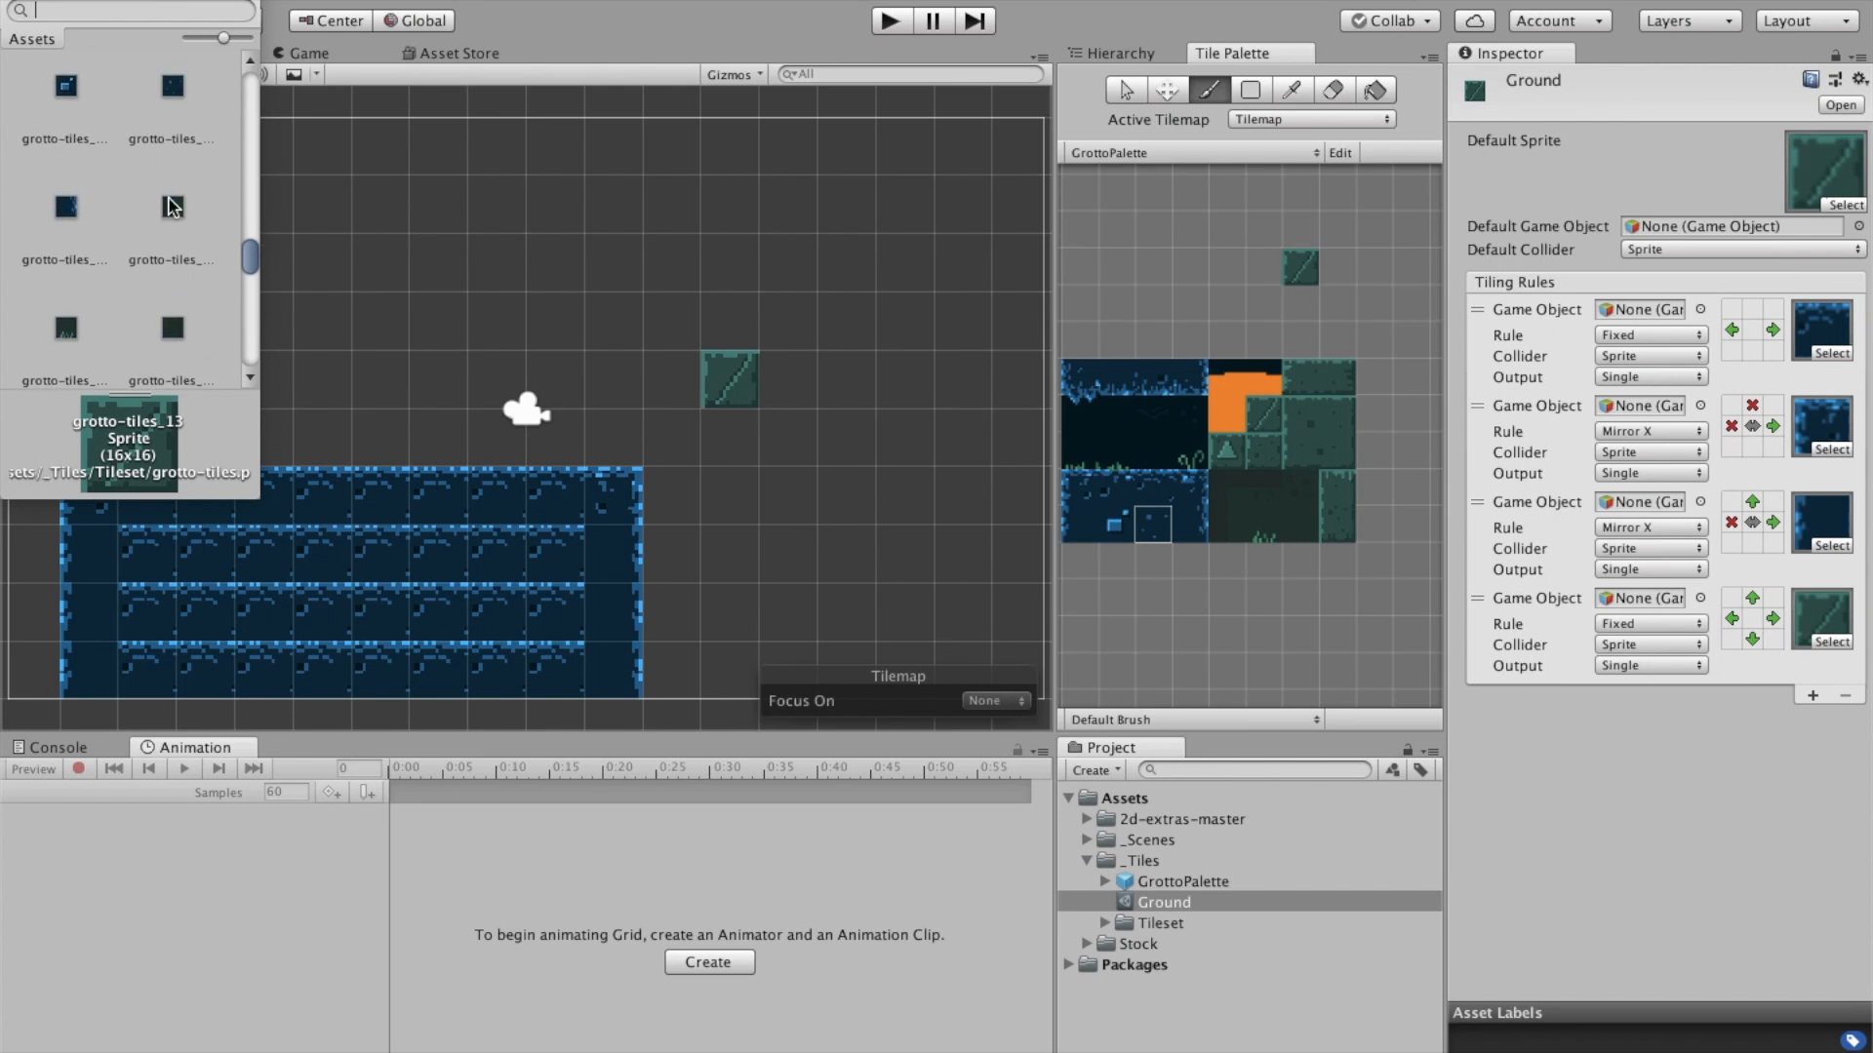
{"action": "left_click", "coordinate": [173, 106]}
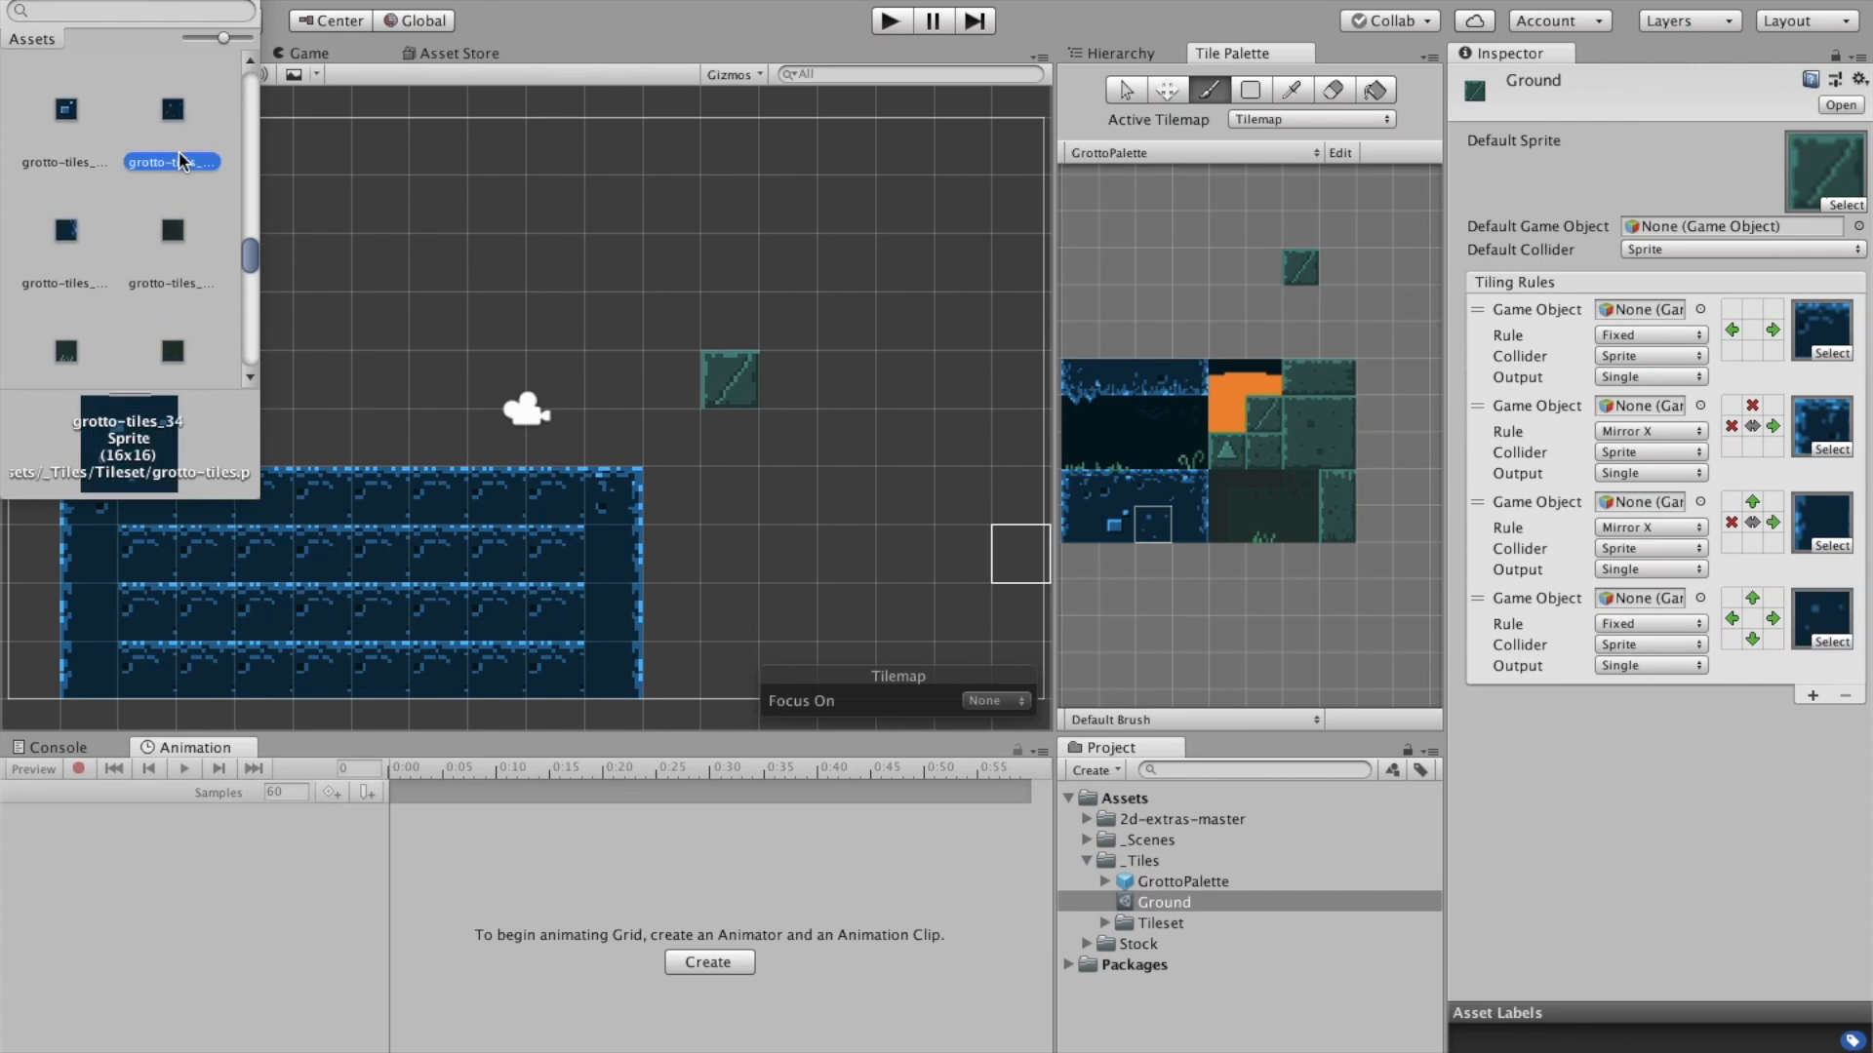
{"action": "left_click", "coordinate": [13, 1]}
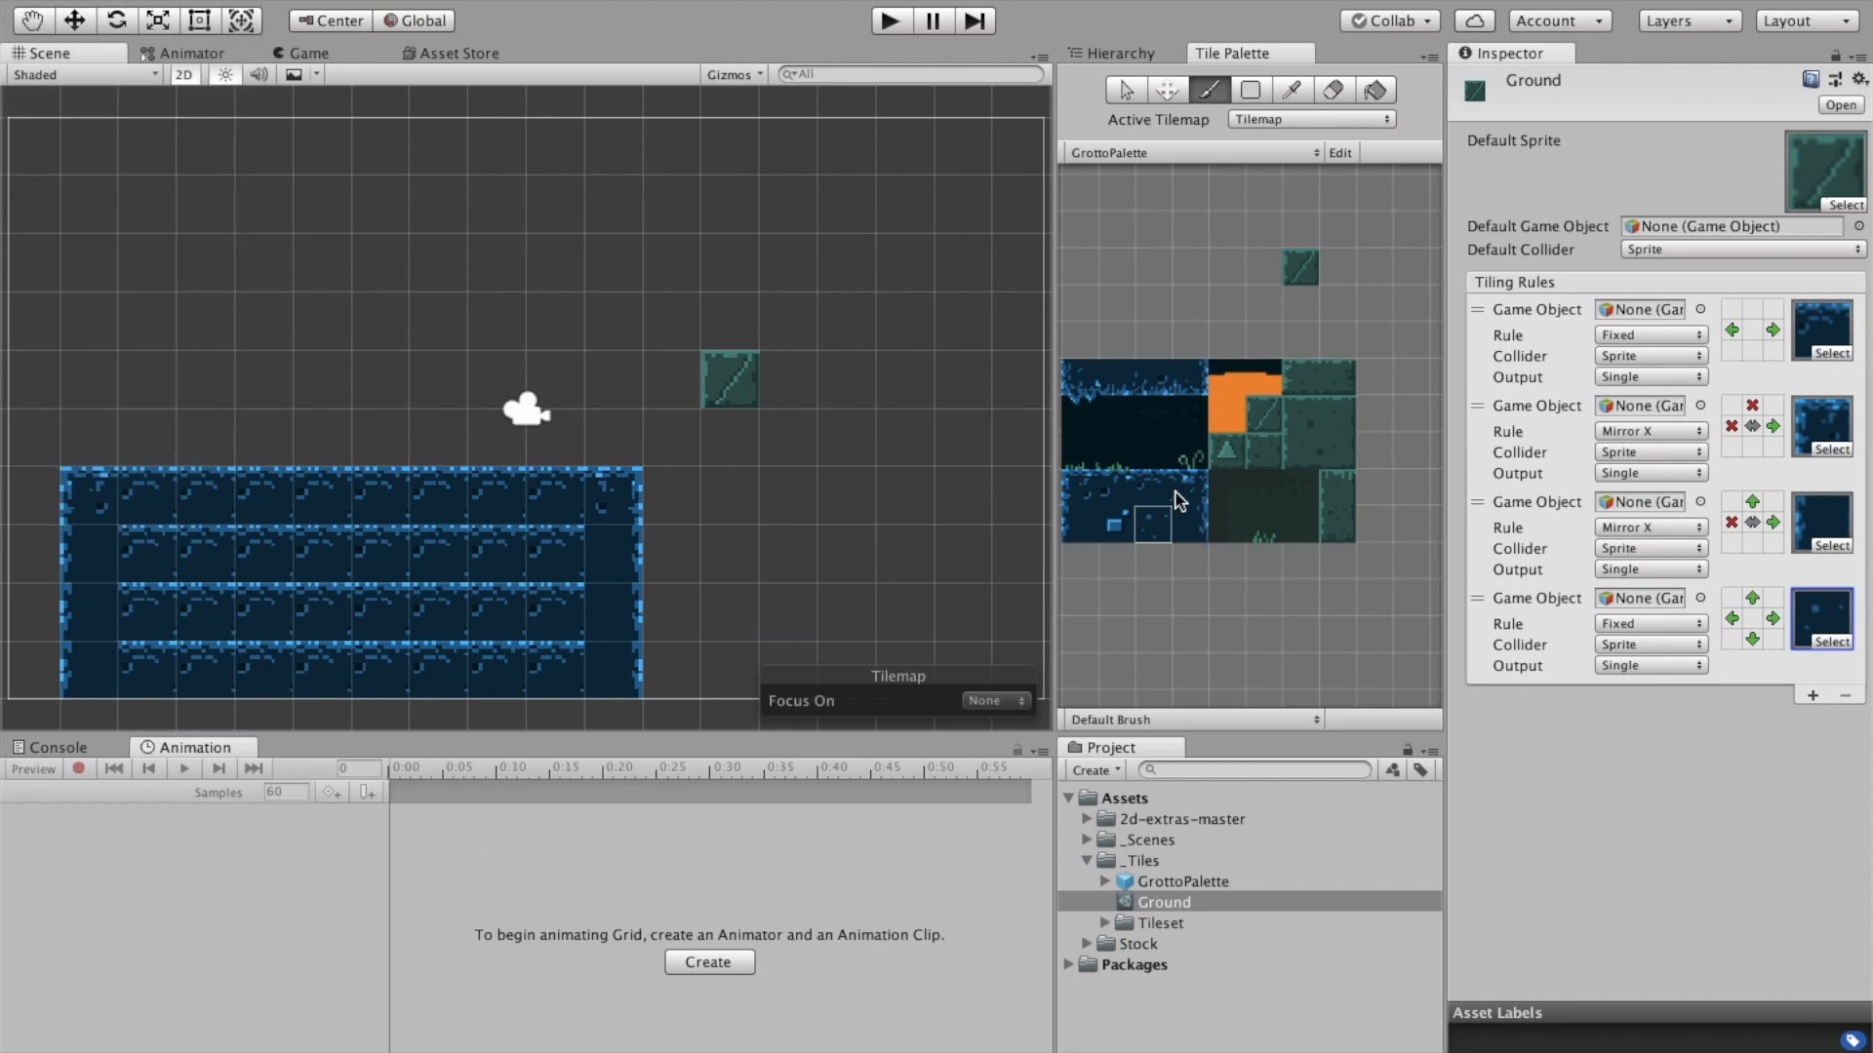
Set the first tiling rule to require that no ground tile lies above it
{"action": "left_click", "coordinate": [1305, 262]}
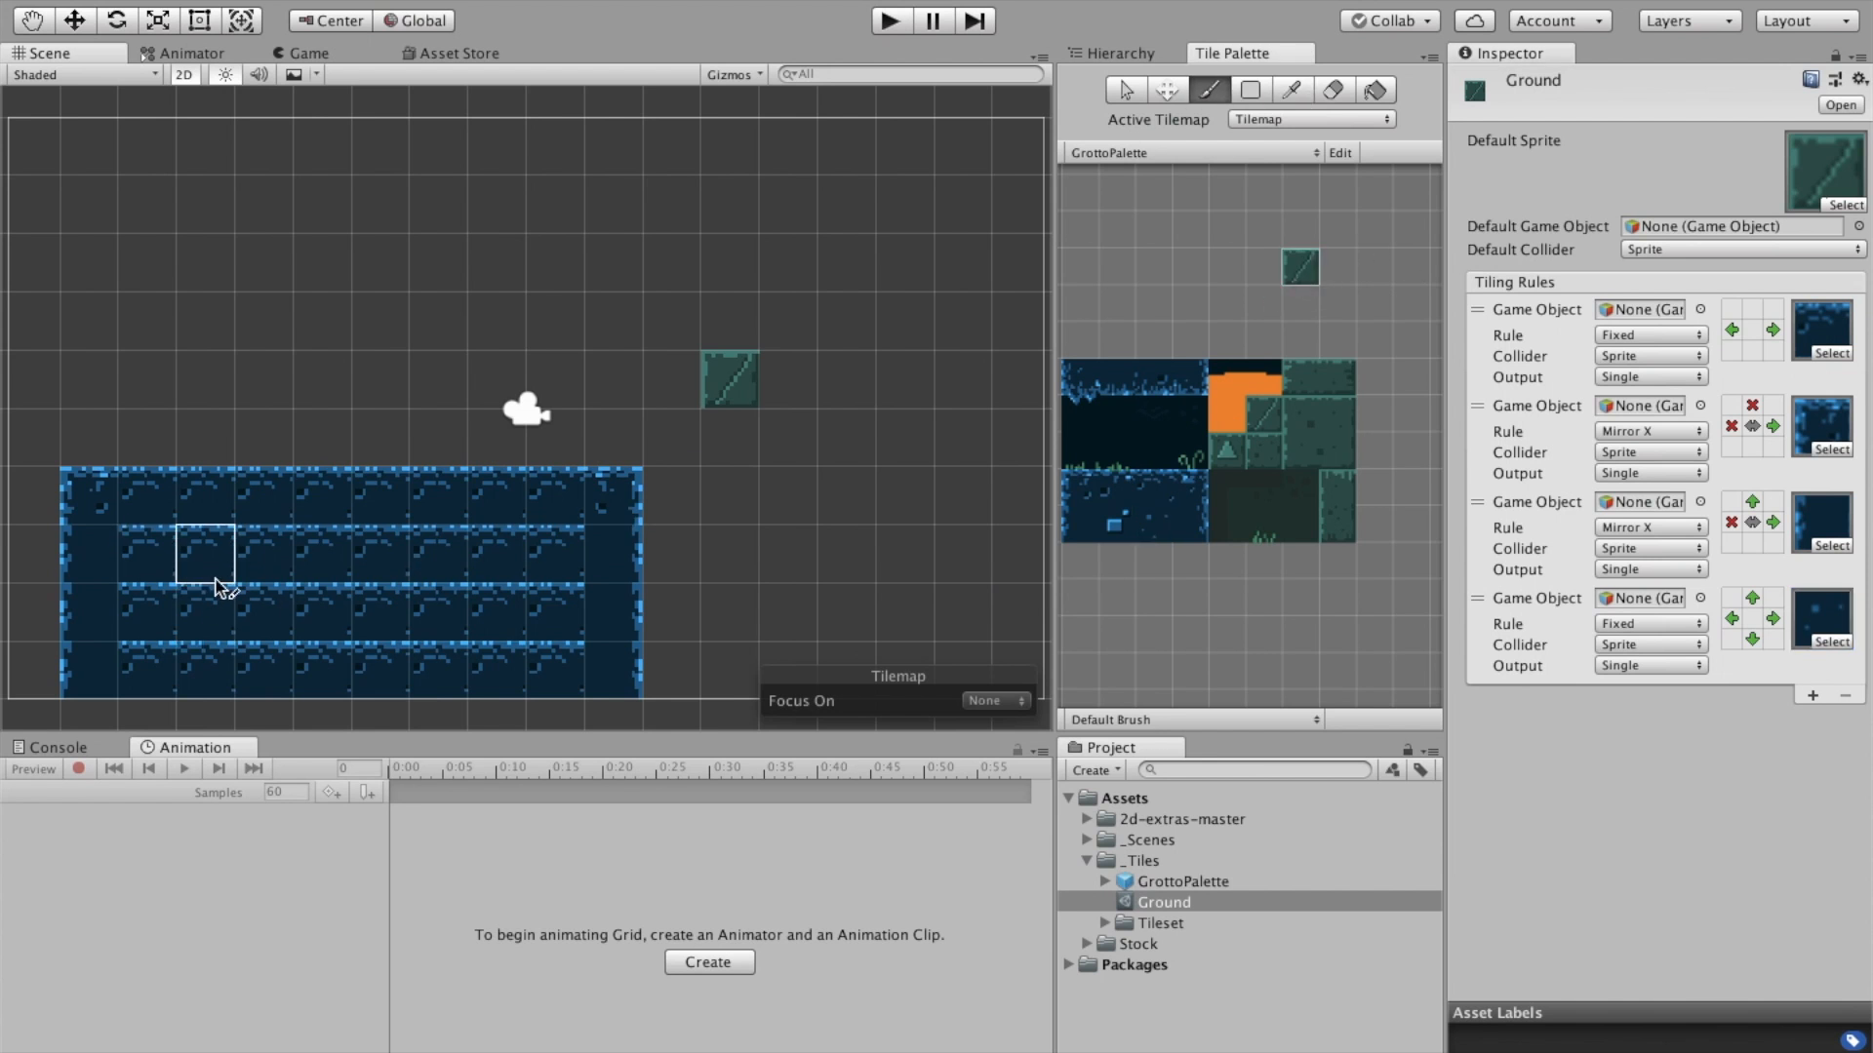
{"action": "mouse_move", "coordinate": [148, 535]}
{"action": "left_mouse_down"}
{"action": "mouse_move", "coordinate": [389, 545]}
{"action": "mouse_move", "coordinate": [530, 610]}
{"action": "left_mouse_up"}
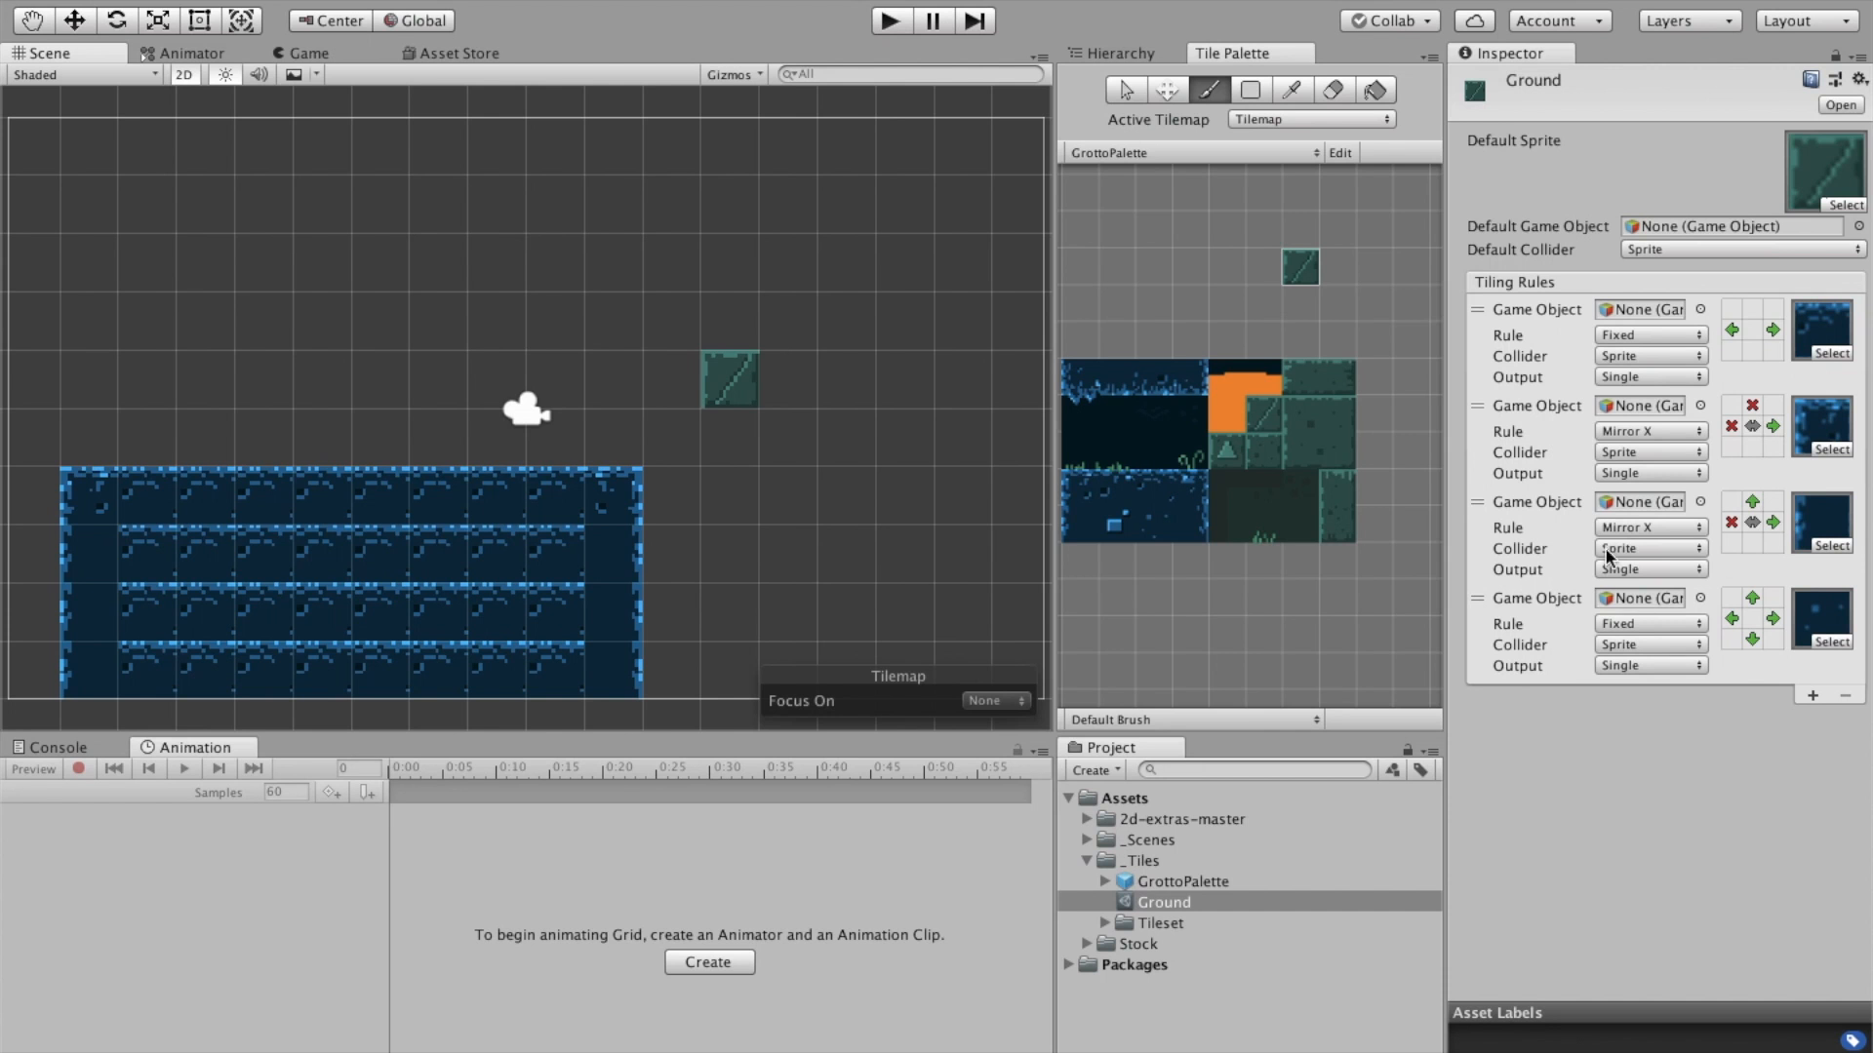
{"action": "left_click", "coordinate": [1753, 311]}
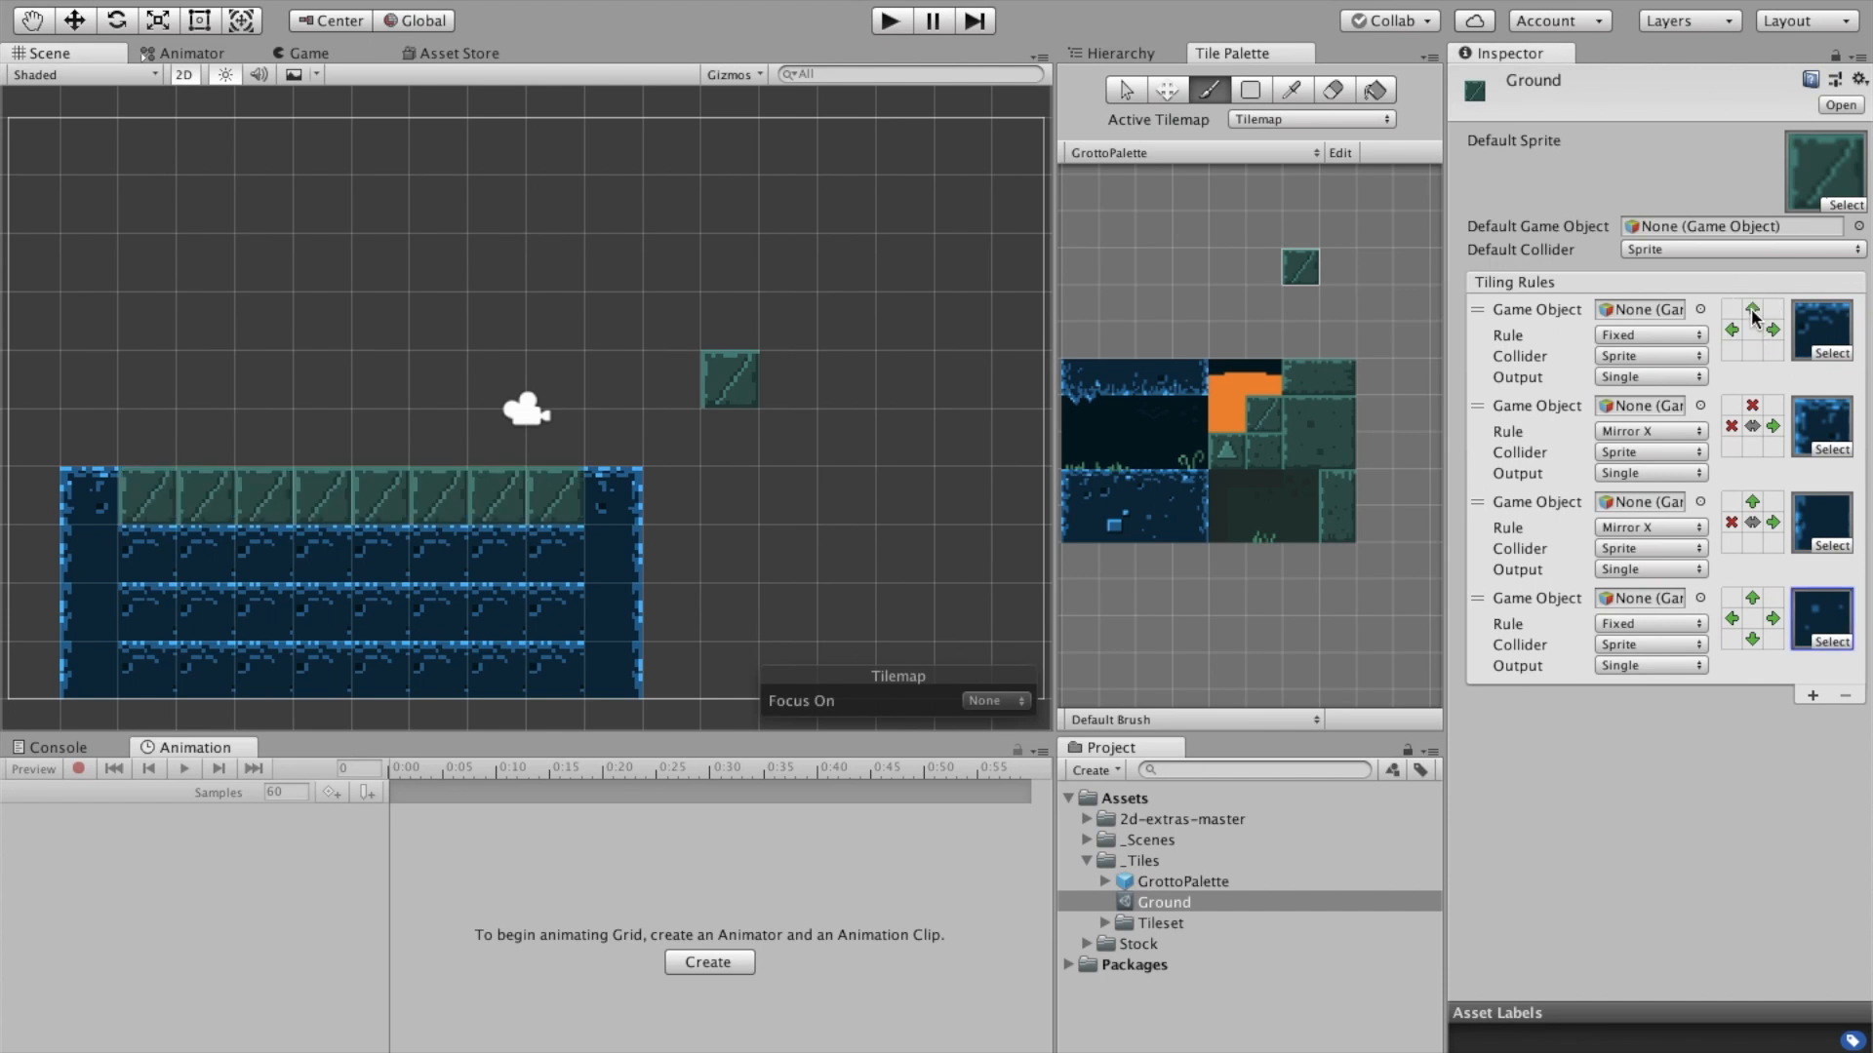
{"action": "left_click", "coordinate": [1753, 310]}
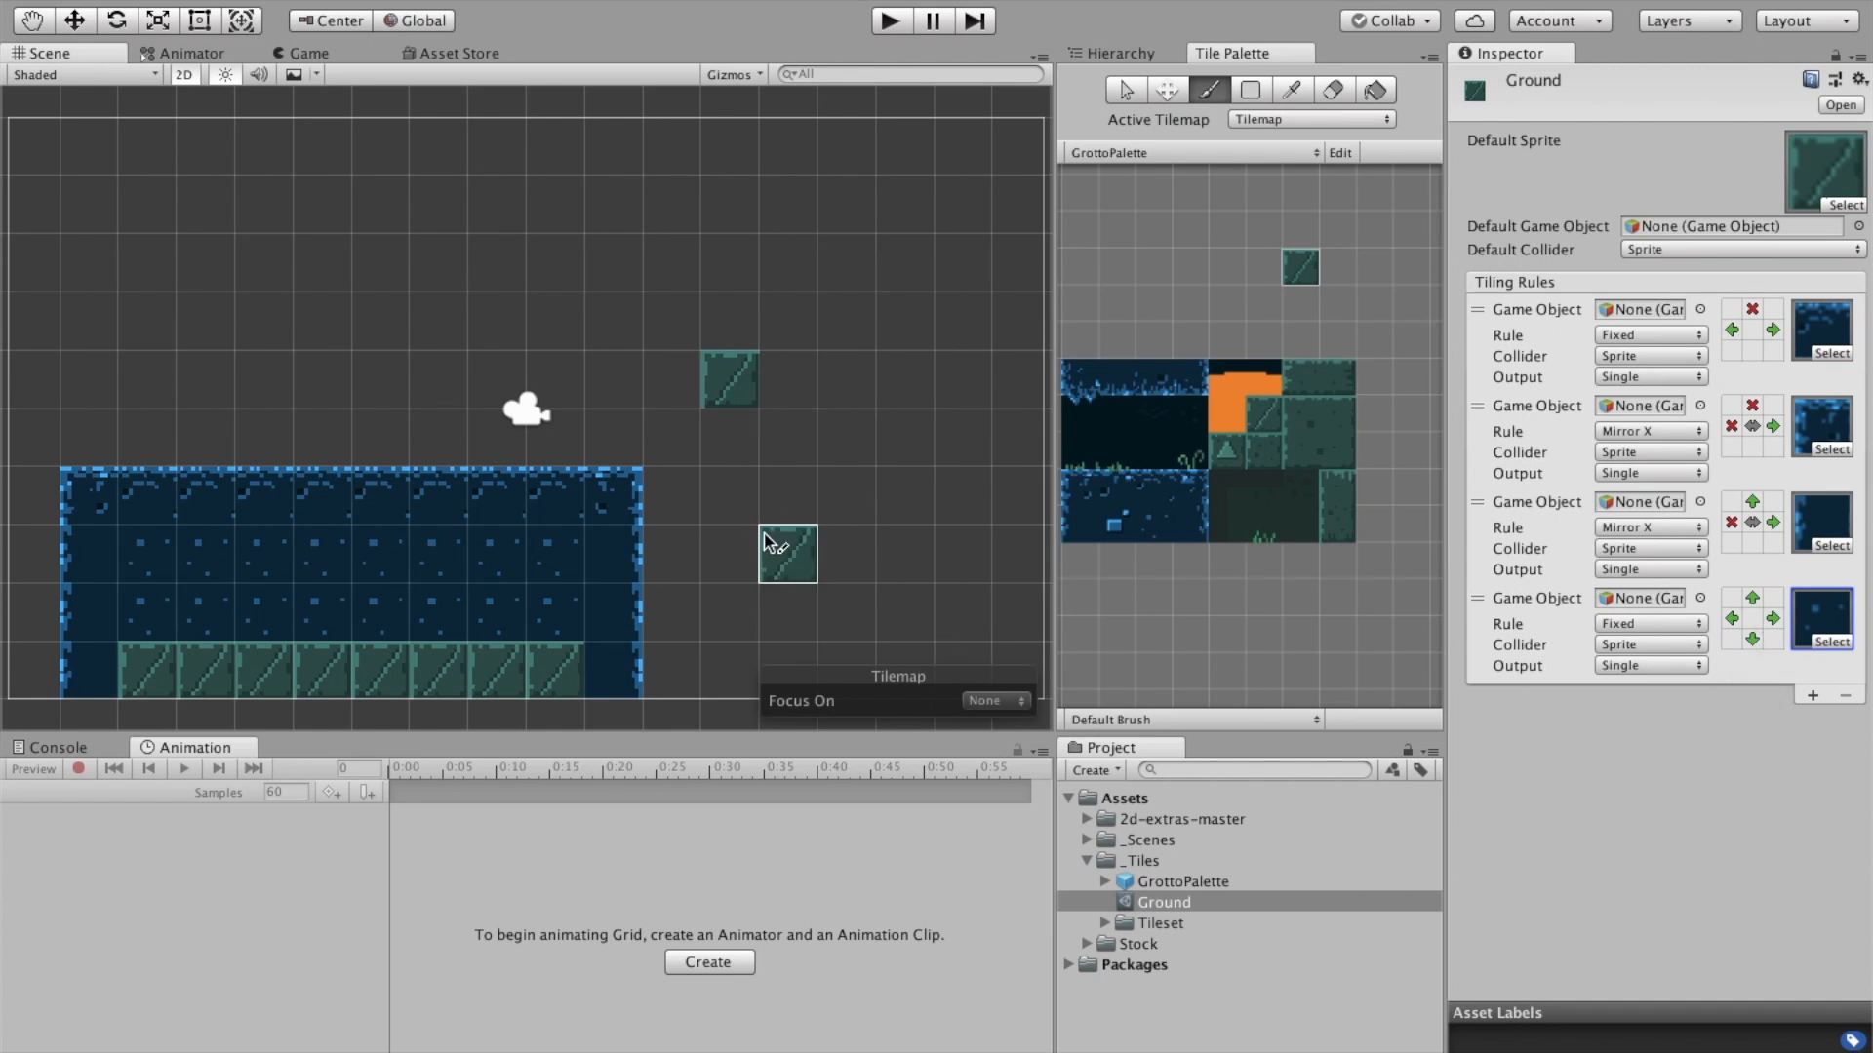
Paint a three-tile-wide stepped ground piece beside the block and a seven-tile-wide T-shaped platform above it
{"action": "mouse_move", "coordinate": [786, 502]}
{"action": "left_mouse_down"}
{"action": "mouse_move", "coordinate": [919, 509]}
{"action": "mouse_move", "coordinate": [865, 547]}
{"action": "mouse_move", "coordinate": [870, 581]}
{"action": "mouse_move", "coordinate": [1015, 683]}
{"action": "left_mouse_up"}
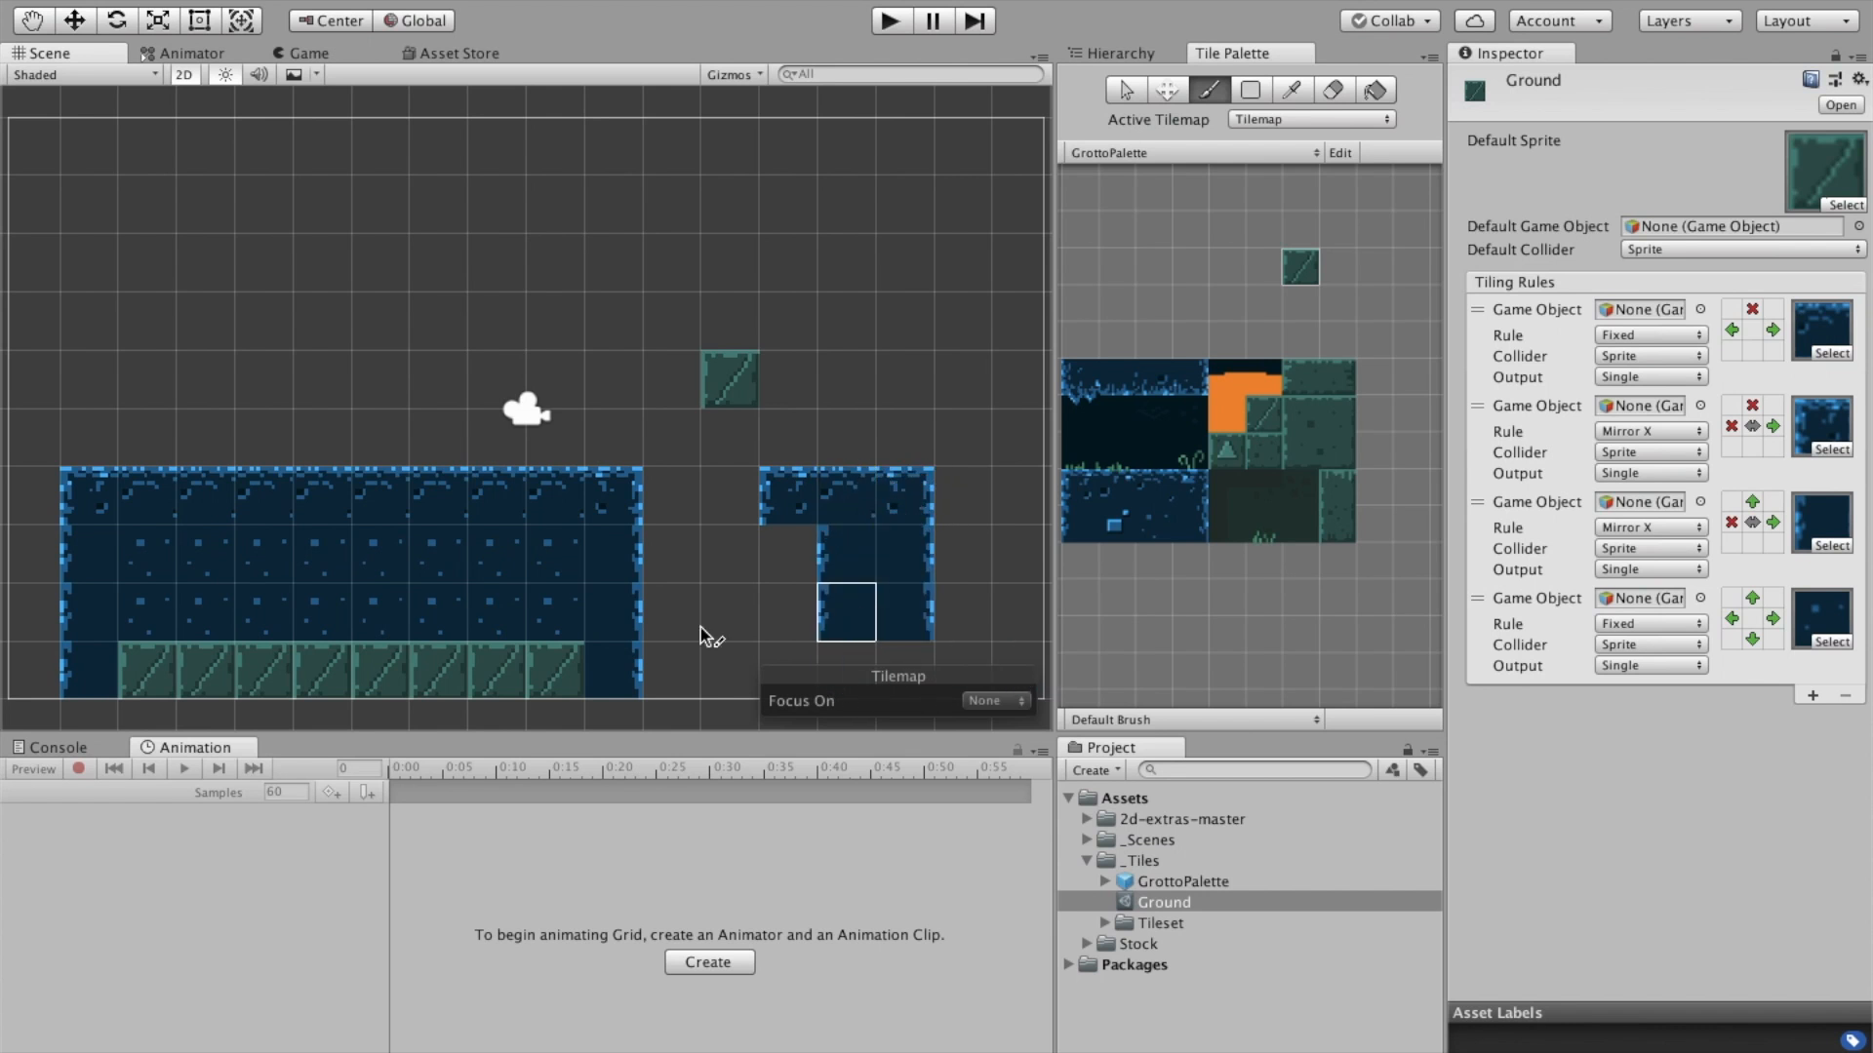
{"action": "mouse_move", "coordinate": [263, 193]}
{"action": "left_mouse_down"}
{"action": "mouse_move", "coordinate": [597, 201]}
{"action": "mouse_move", "coordinate": [371, 244]}
{"action": "mouse_move", "coordinate": [452, 260]}
{"action": "mouse_move", "coordinate": [442, 335]}
{"action": "mouse_move", "coordinate": [498, 293]}
{"action": "mouse_move", "coordinate": [382, 322]}
{"action": "left_mouse_up"}
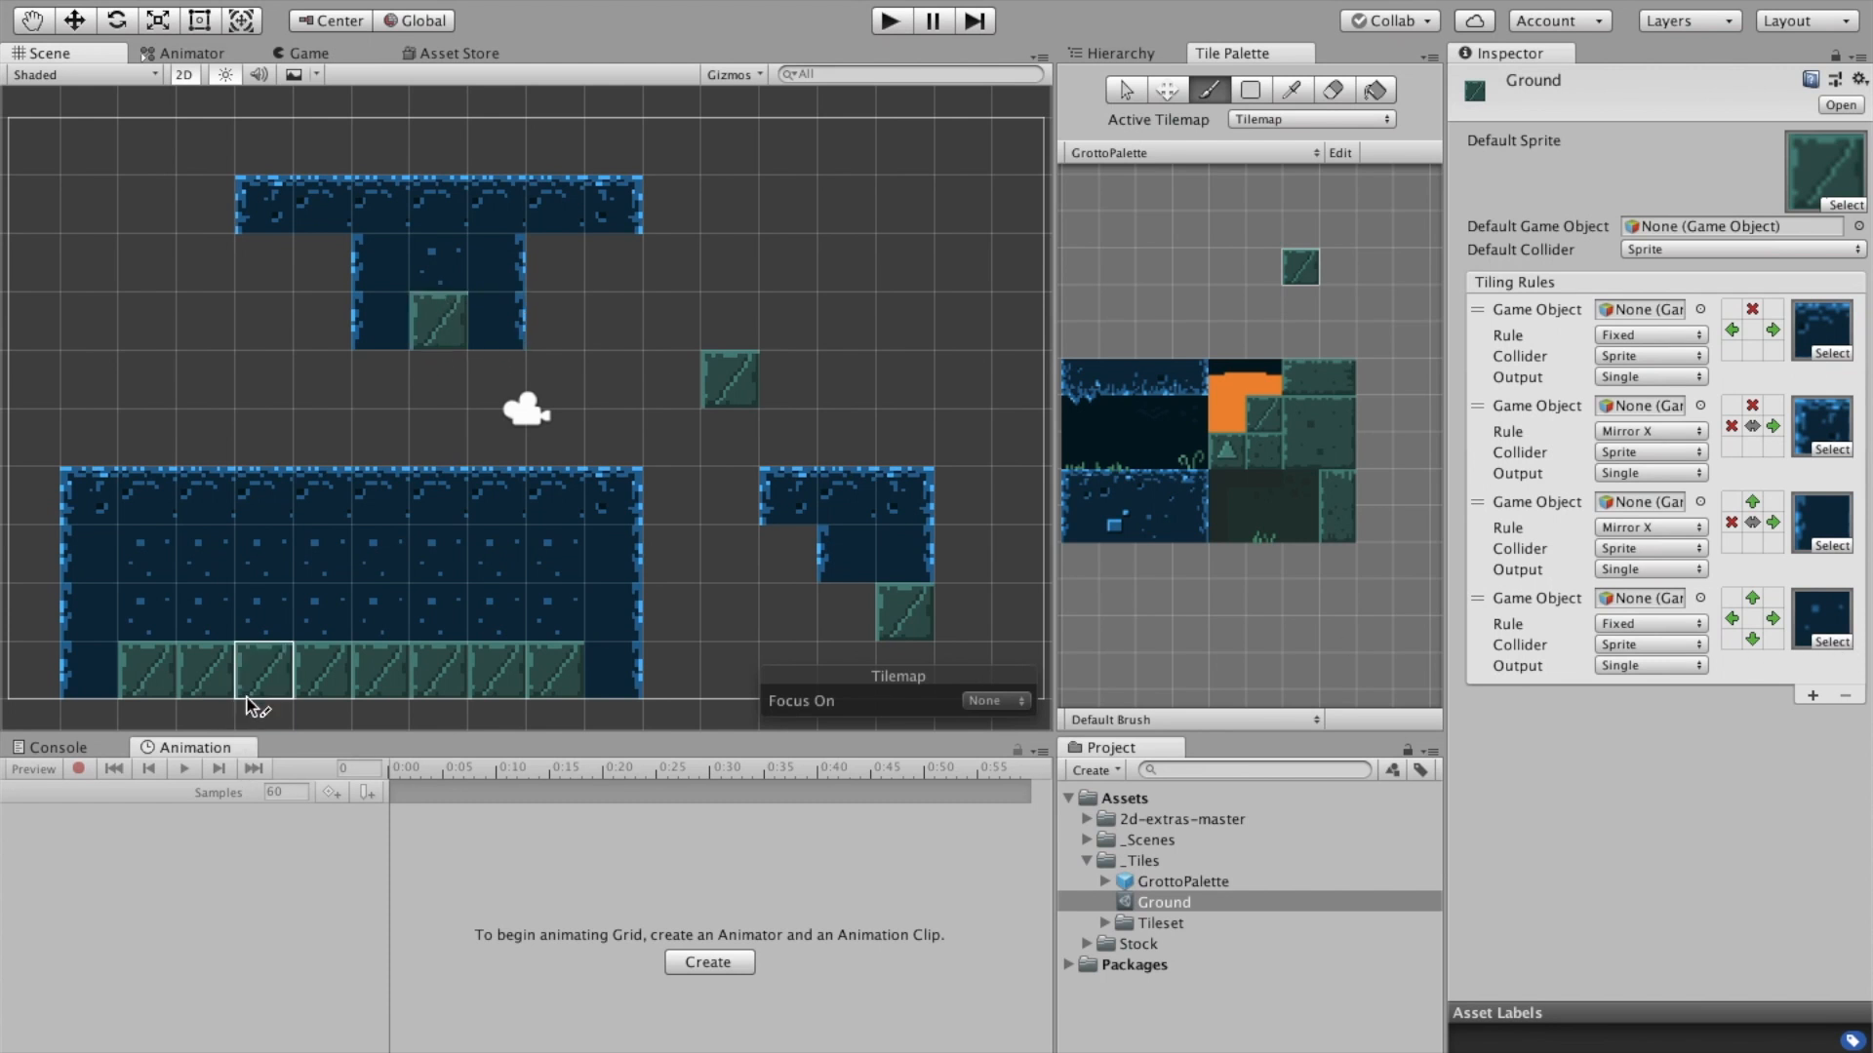
{"action": "scroll", "coordinate": [246, 690], "scroll_direction": "down", "scroll_amount": 3}
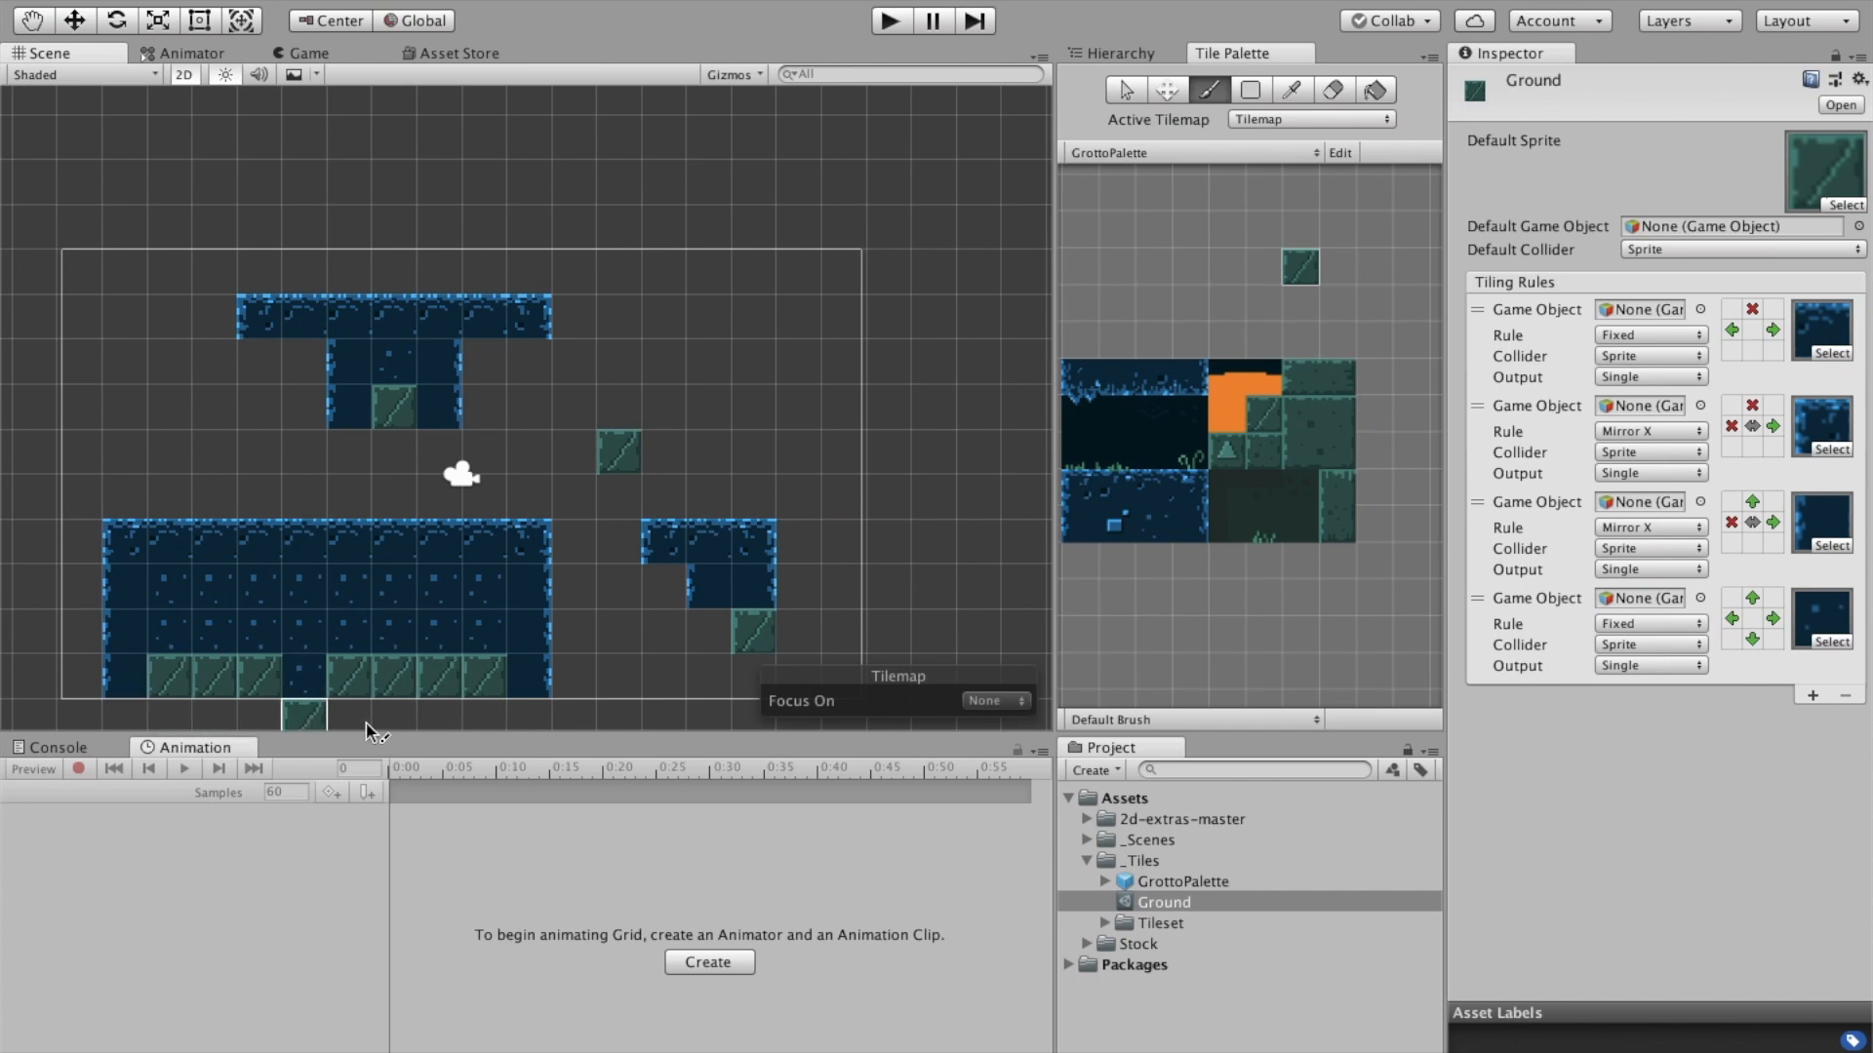
{"action": "left_click", "coordinate": [394, 677]}
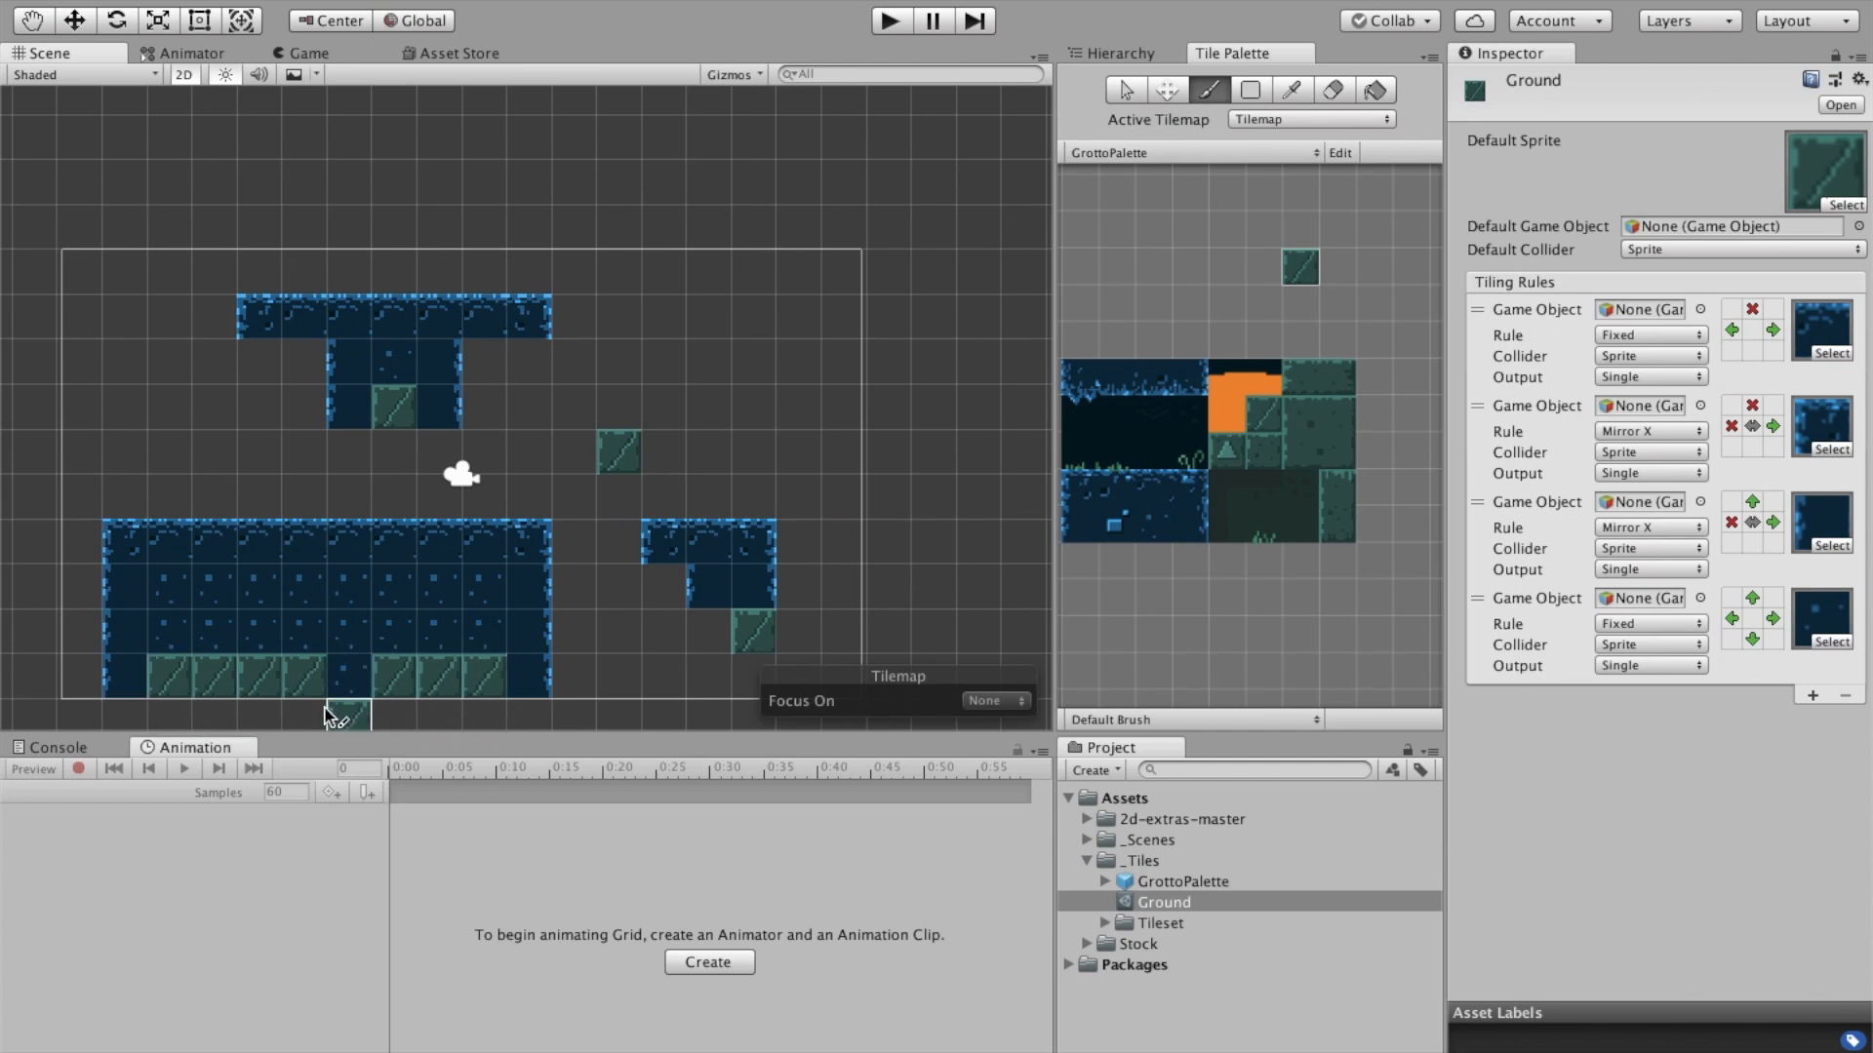
Clear the fourth rule's condition for the tile below and set its output to Random
{"action": "left_click", "coordinate": [1752, 639]}
{"action": "left_click", "coordinate": [1752, 639]}
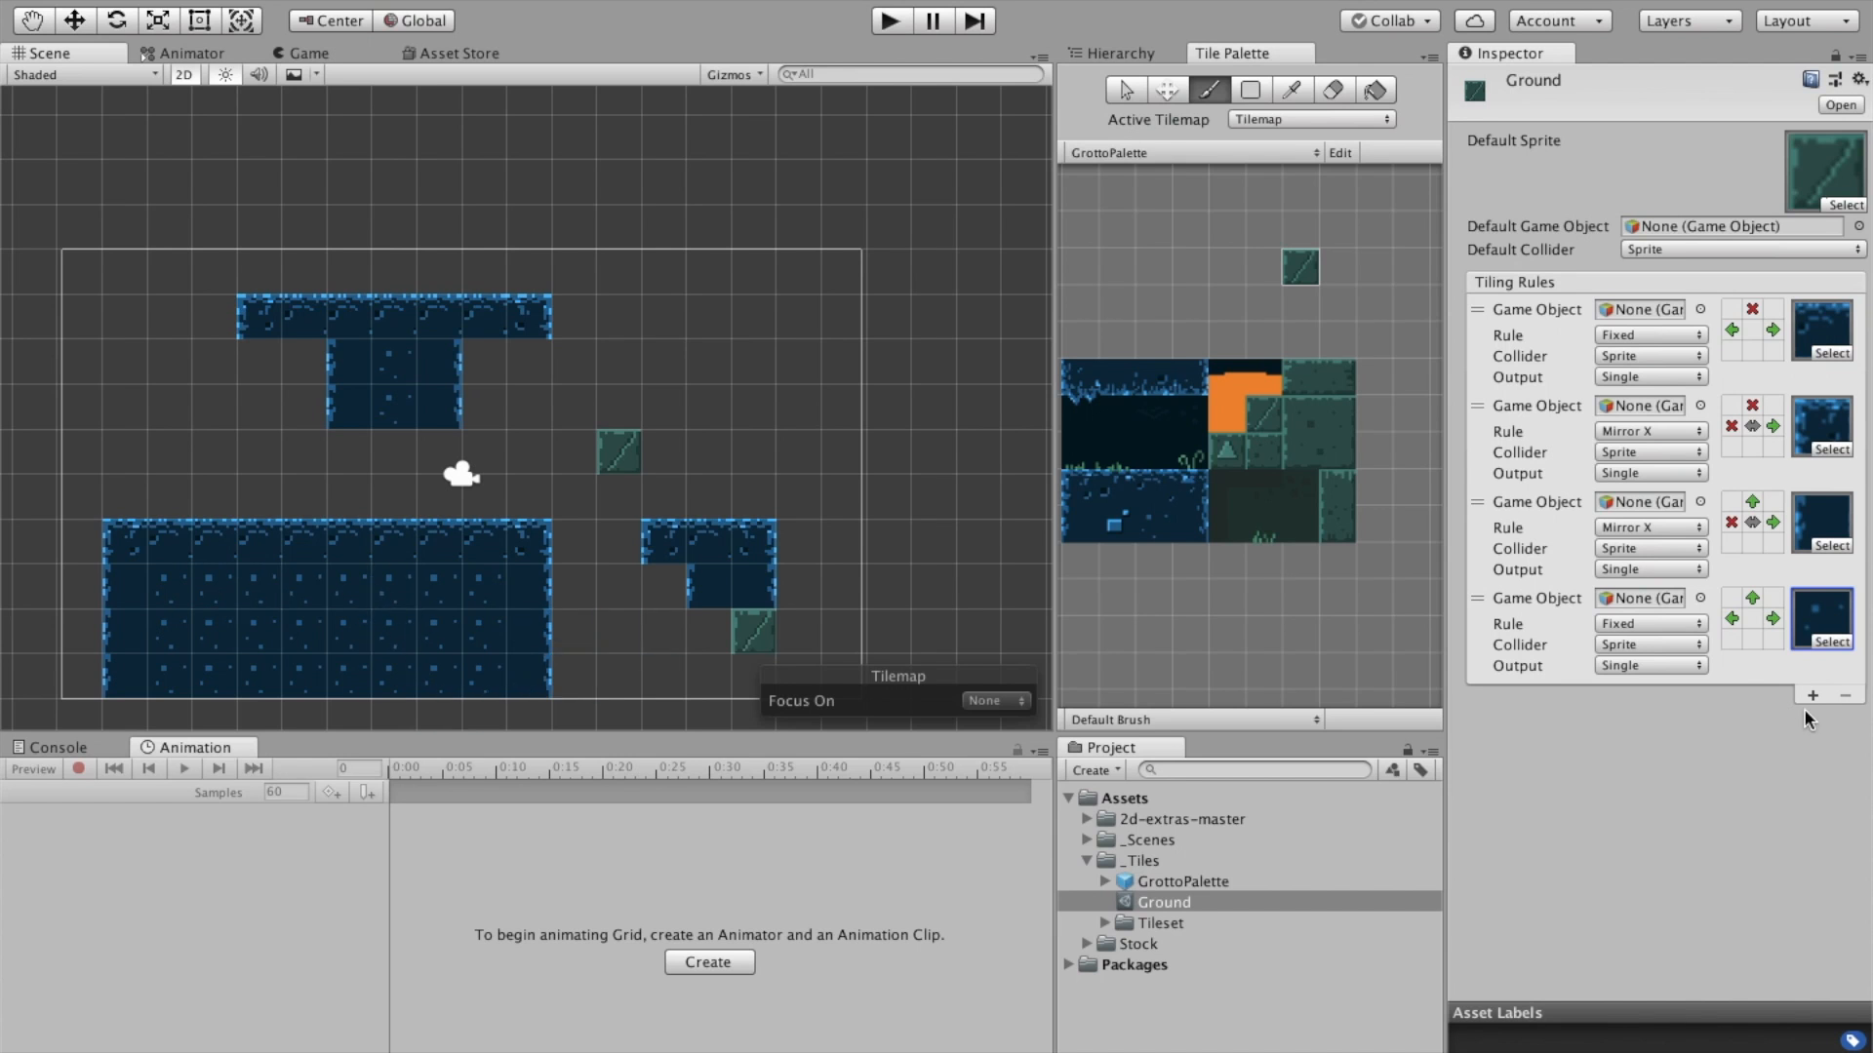
{"action": "left_click", "coordinate": [1649, 664]}
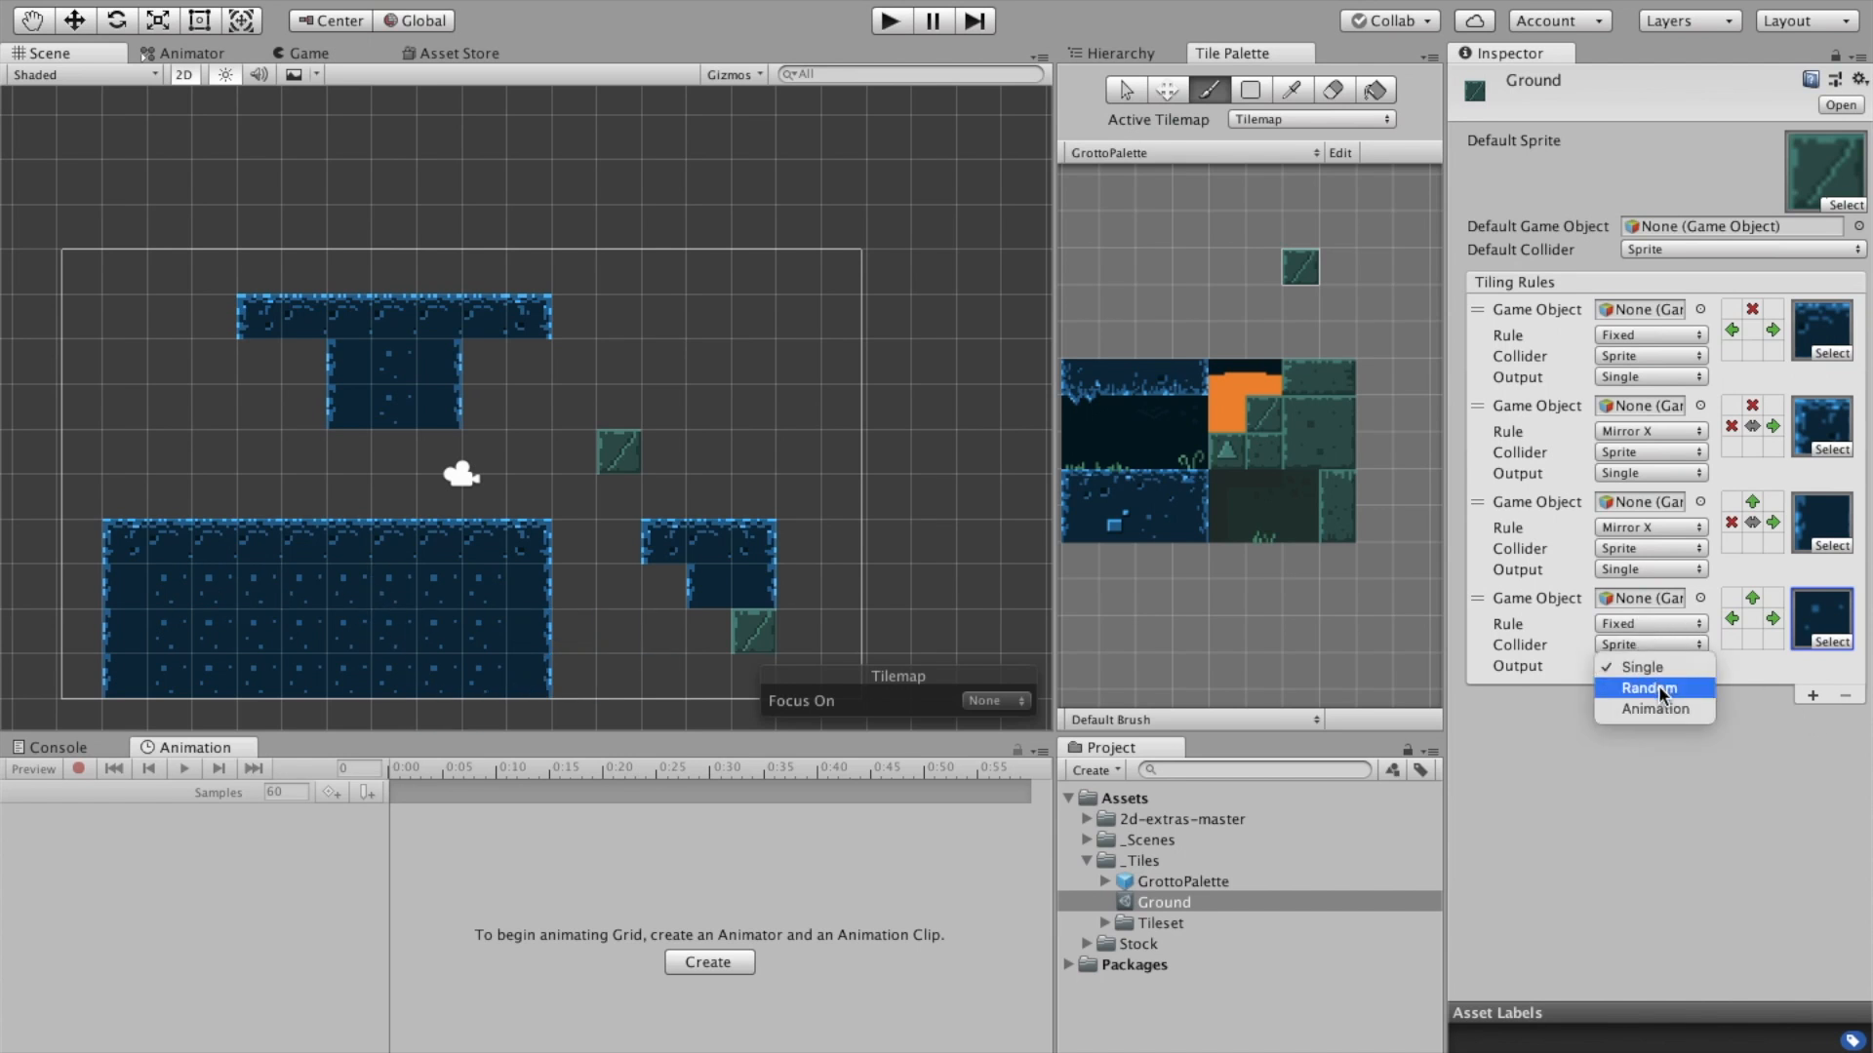
{"action": "left_click", "coordinate": [1543, 667]}
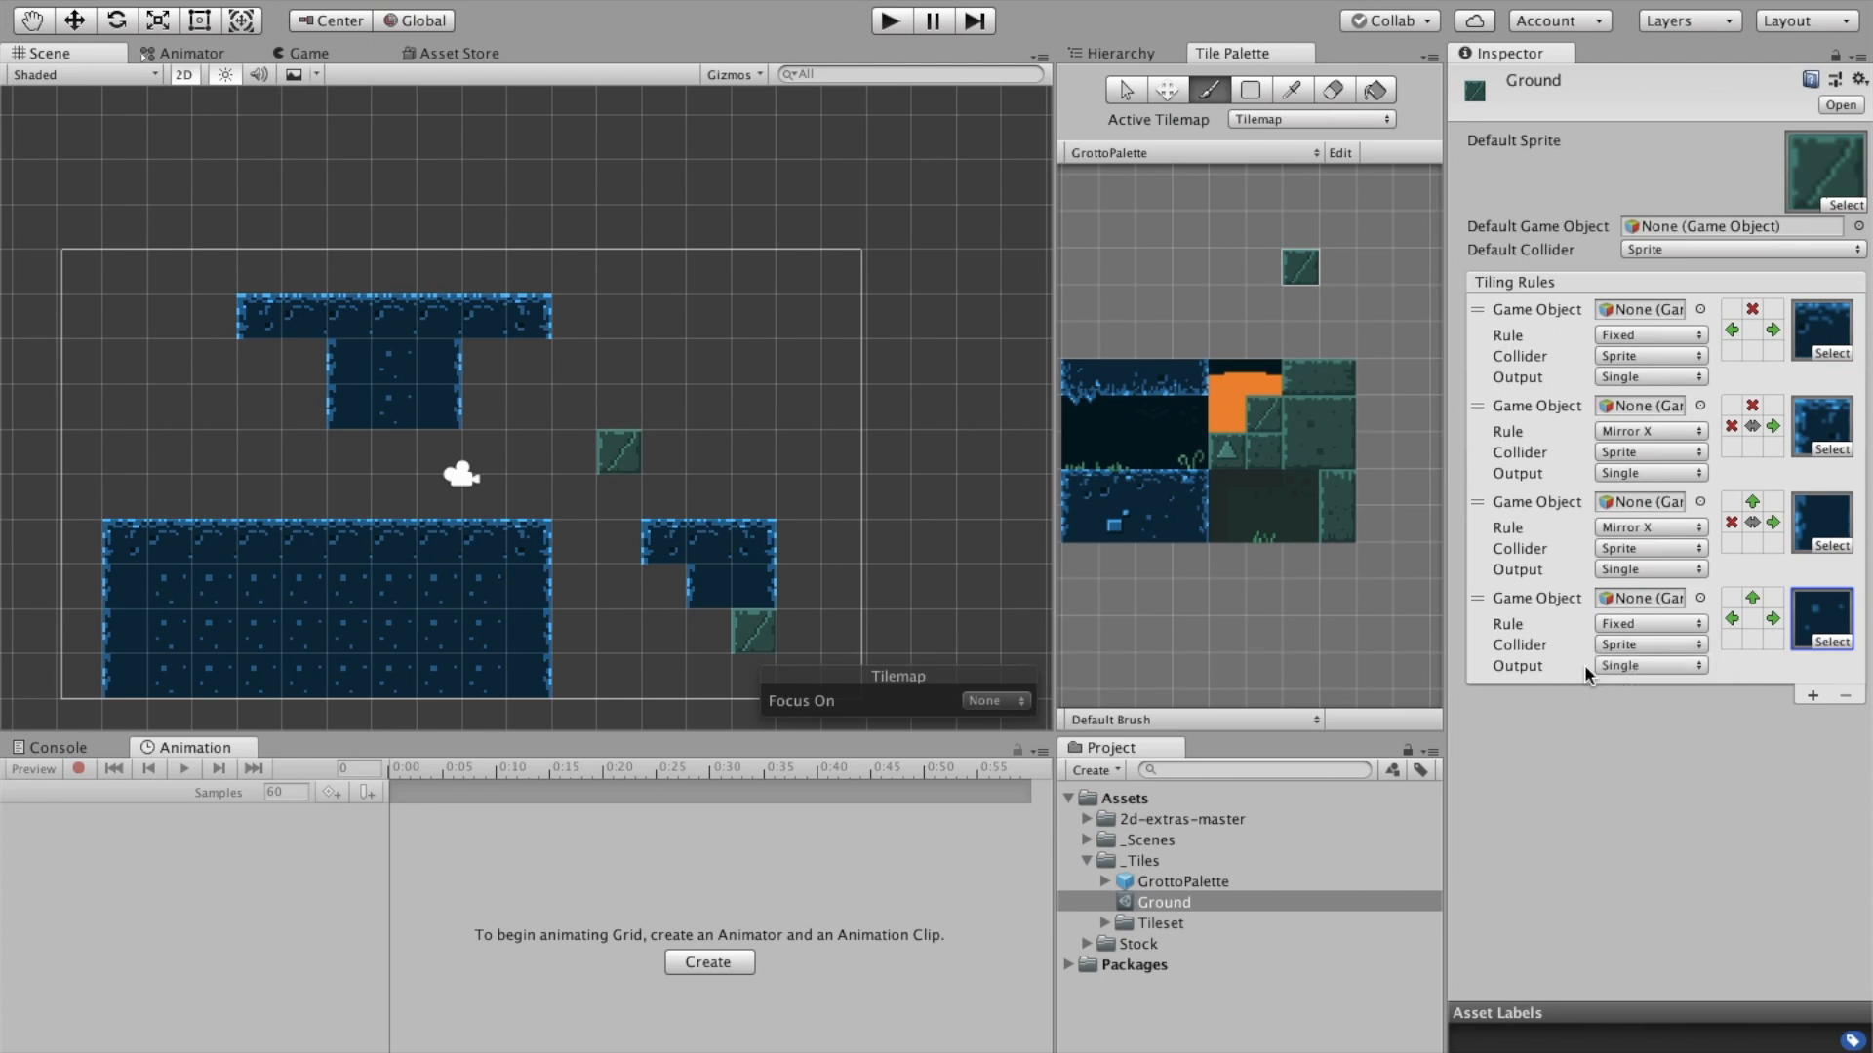
{"action": "left_click", "coordinate": [1654, 669]}
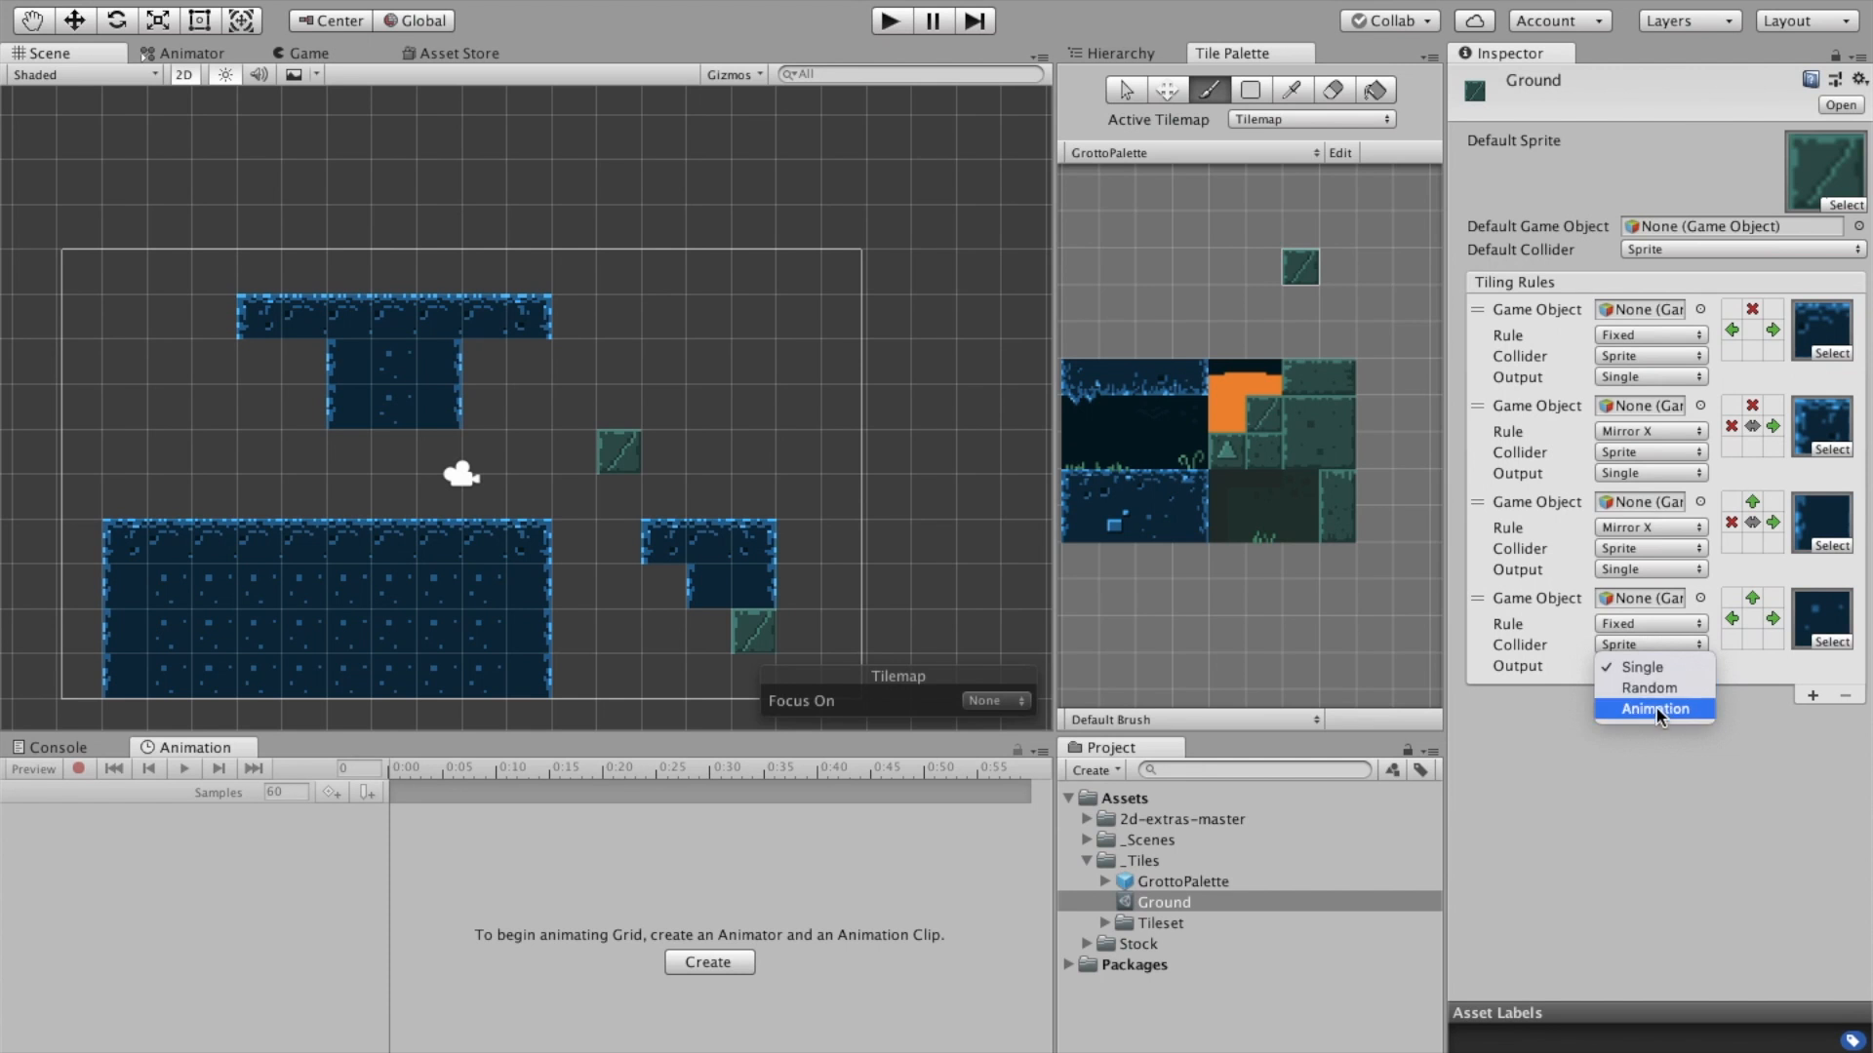
{"action": "left_click", "coordinate": [1659, 687]}
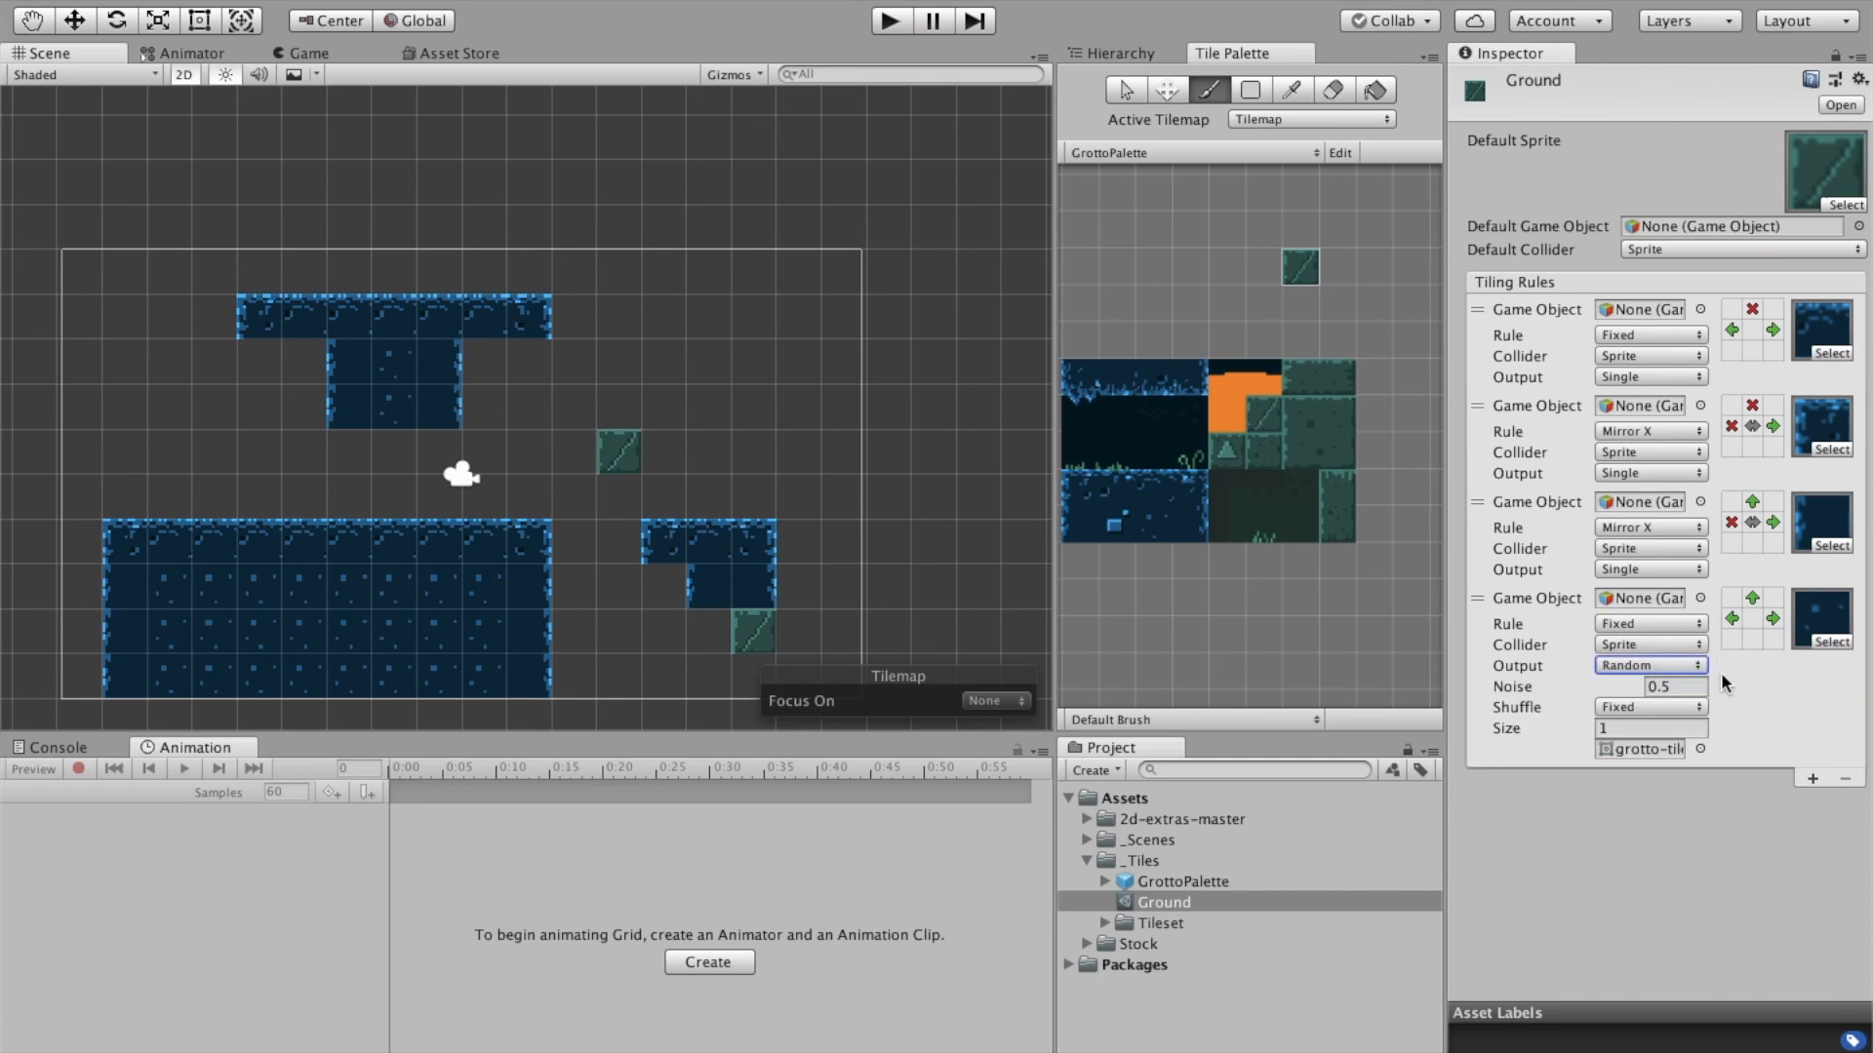
Set the fourth rule's random output size to 2 and assign the grotto-tiles_33 sprite as its second option
{"action": "left_click", "coordinate": [1627, 731]}
{"action": "type", "text": "1"}
{"action": "key", "text": "Return"}
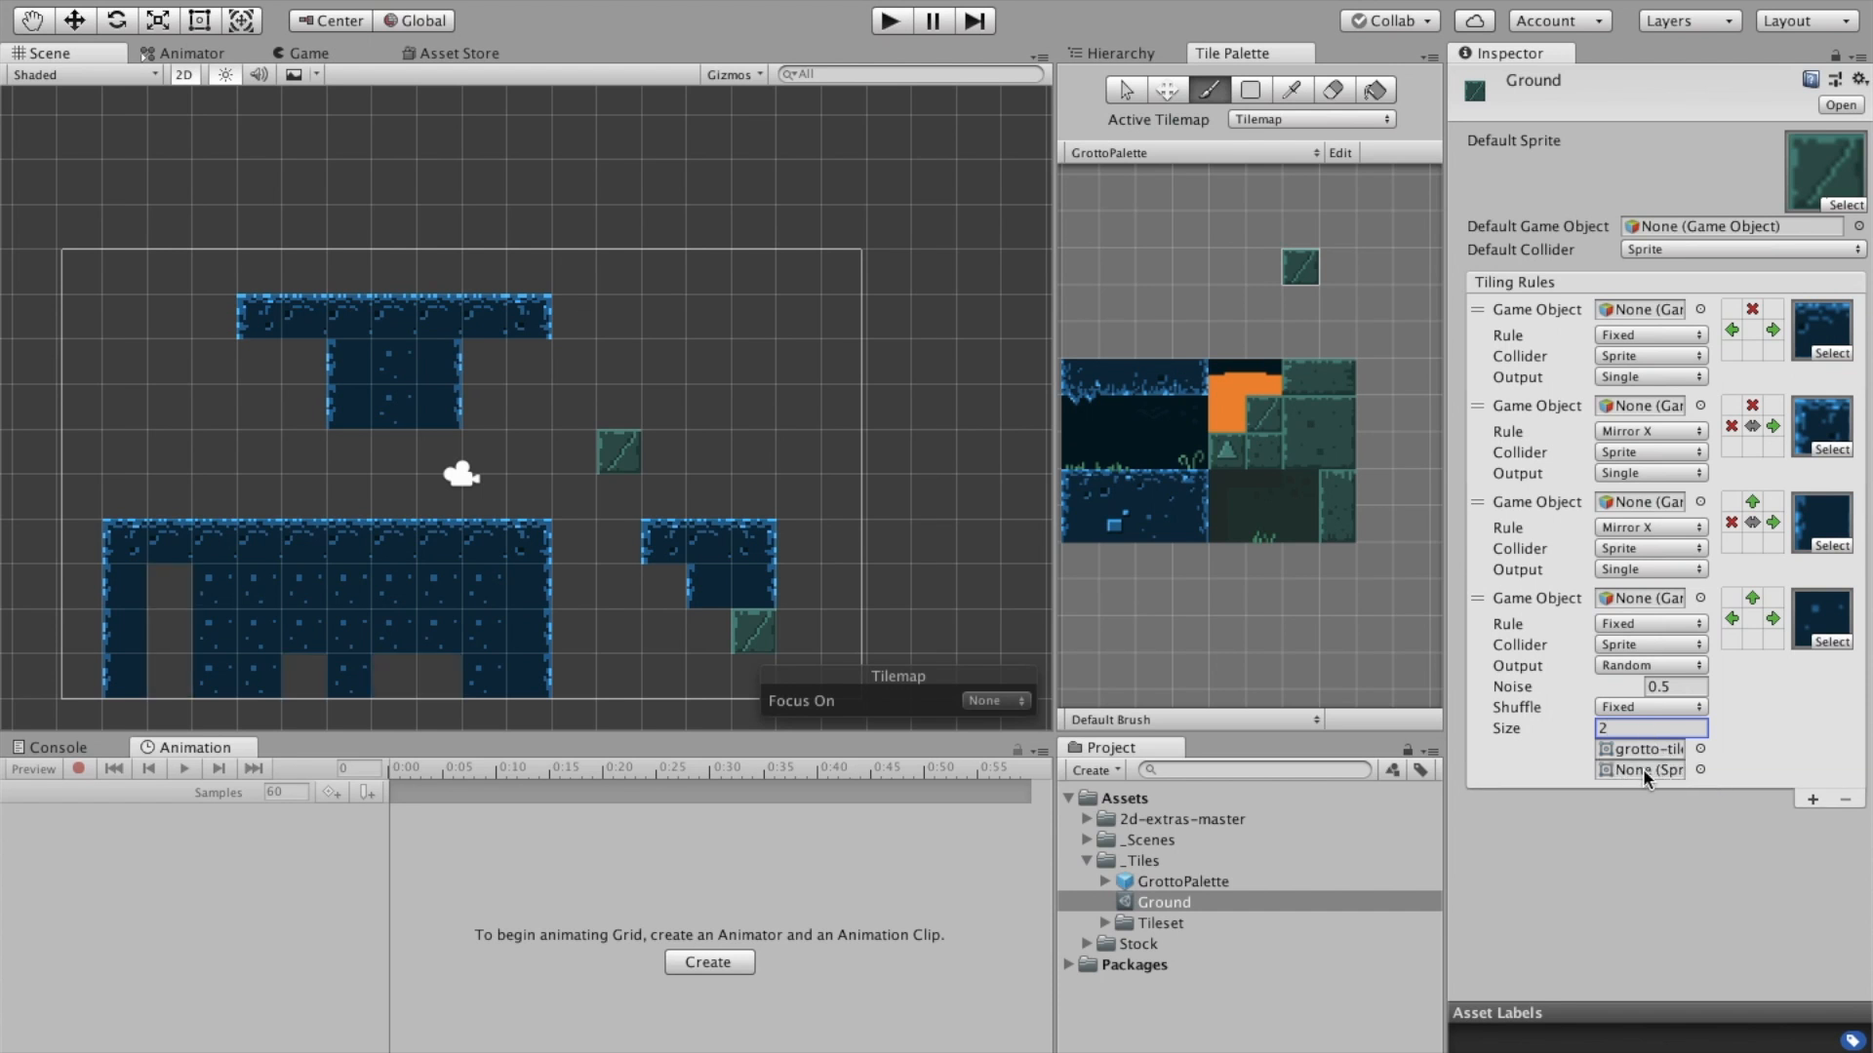
{"action": "left_click", "coordinate": [1699, 769]}
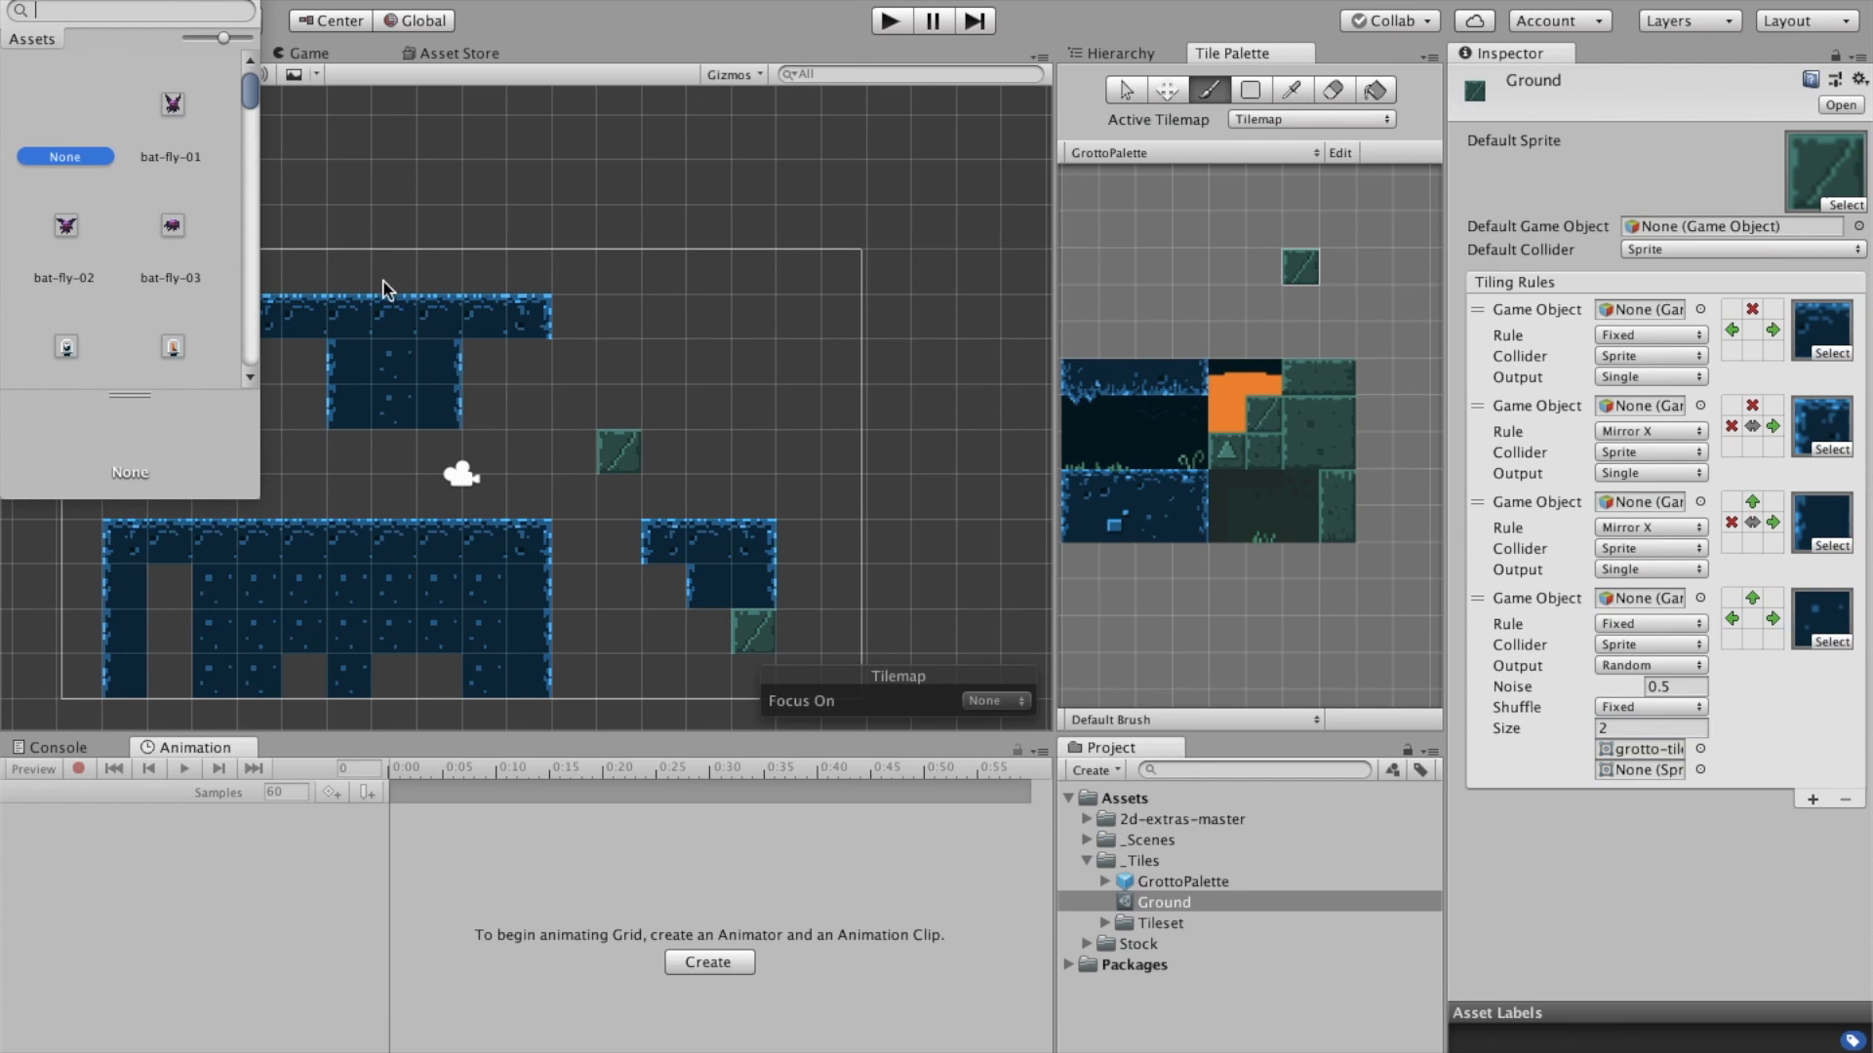
{"action": "scroll", "coordinate": [175, 186], "scroll_direction": "up", "scroll_amount": 1}
{"action": "scroll", "coordinate": [175, 185], "scroll_direction": "down", "scroll_amount": 5}
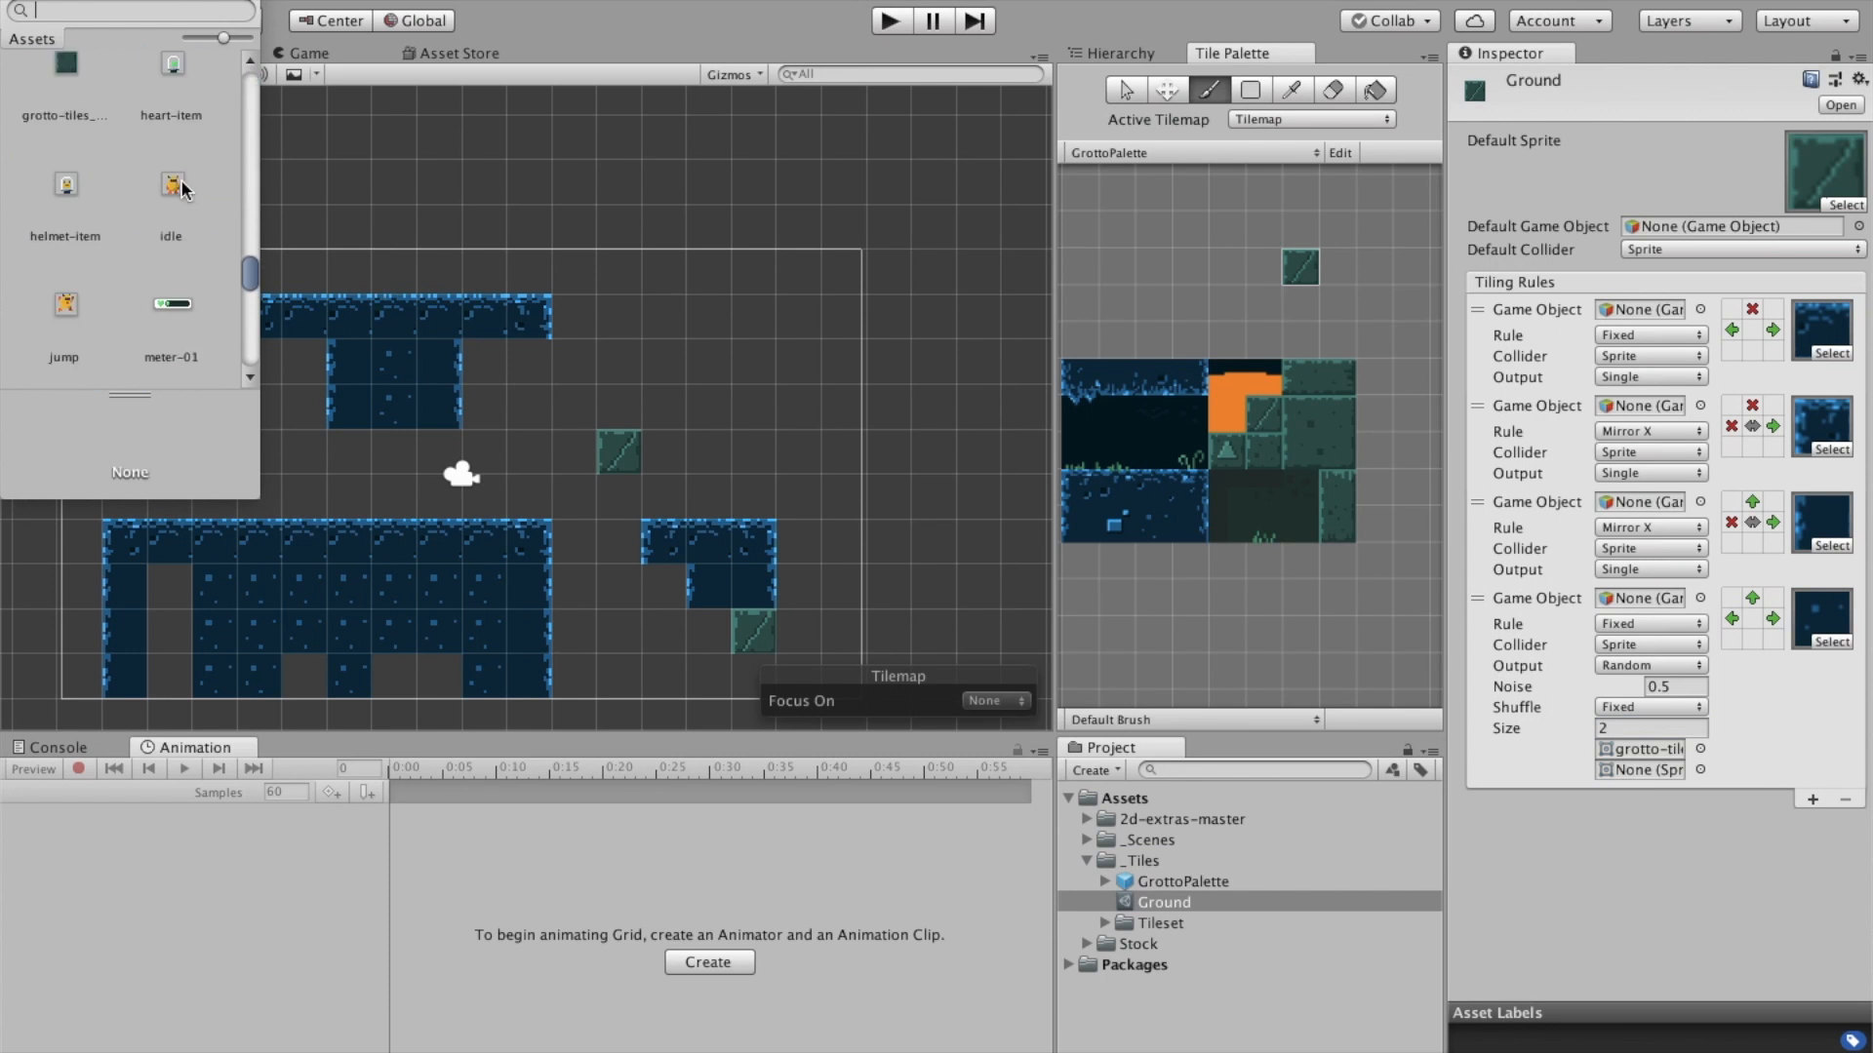
{"action": "left_click", "coordinate": [66, 129]}
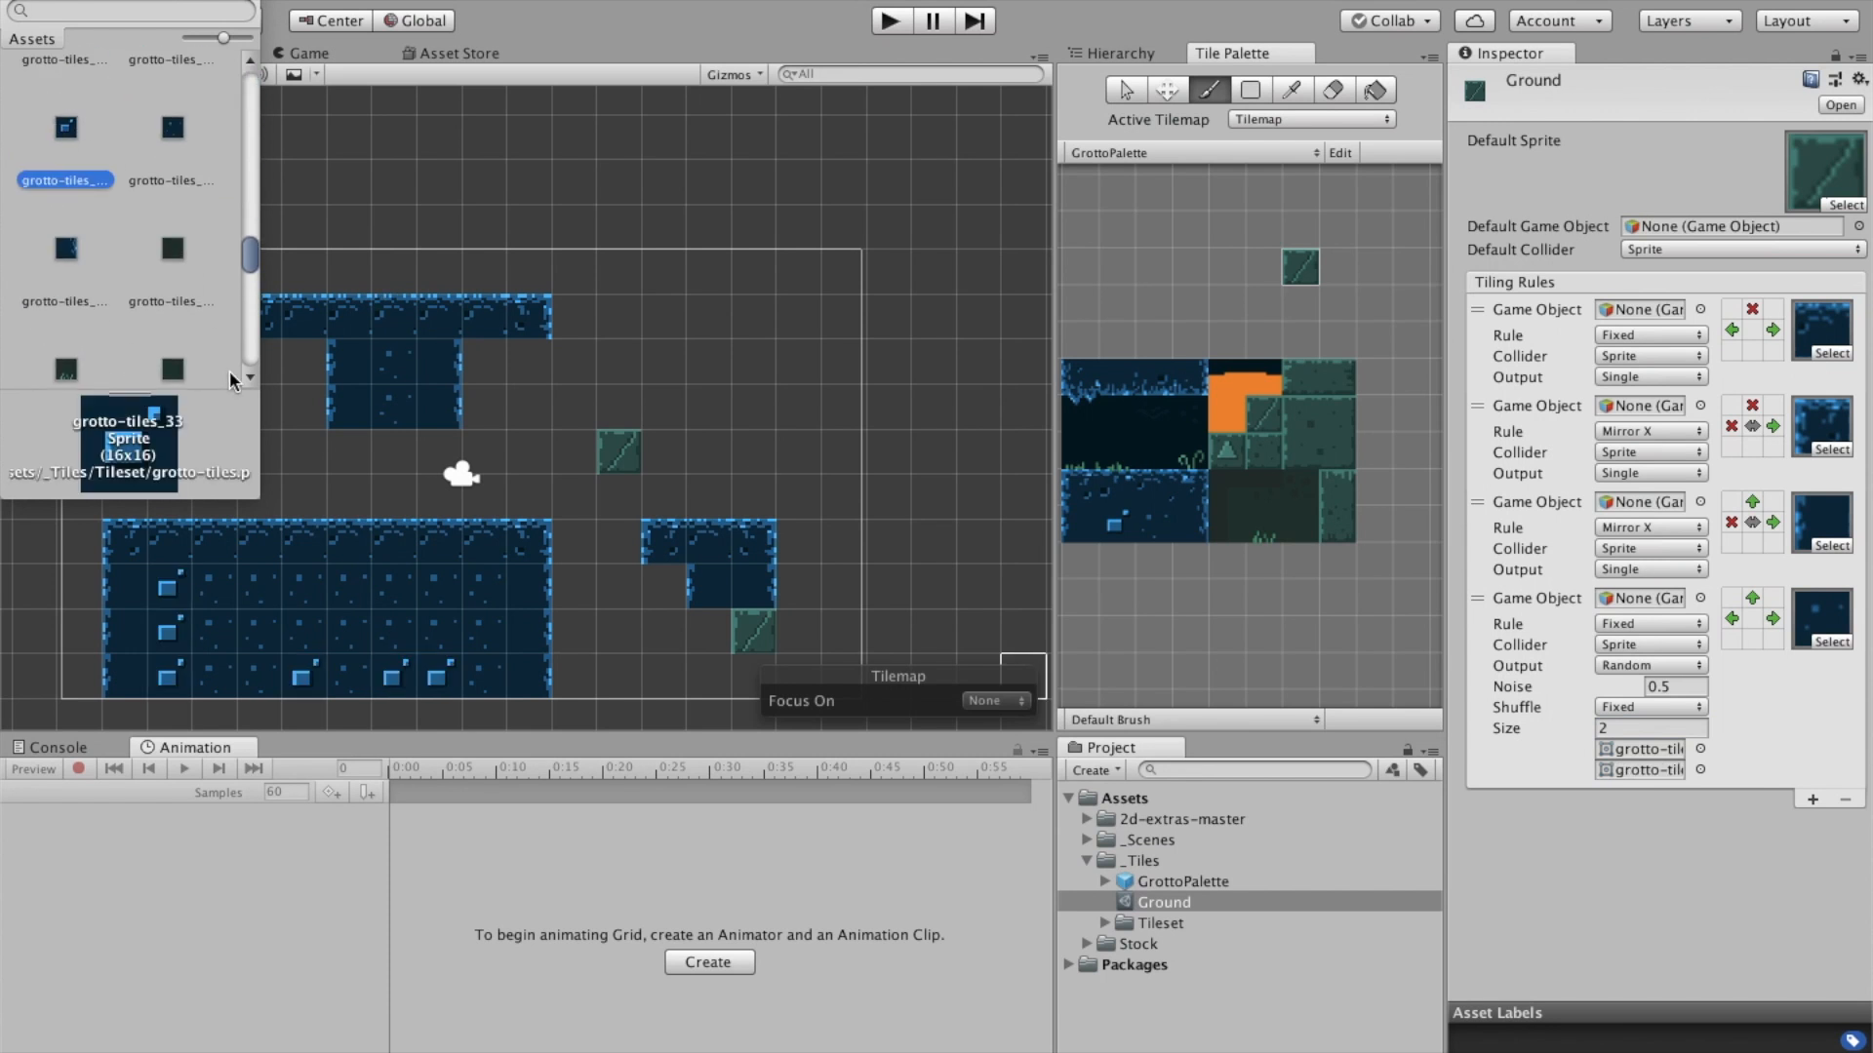
{"action": "left_click", "coordinate": [14, 2]}
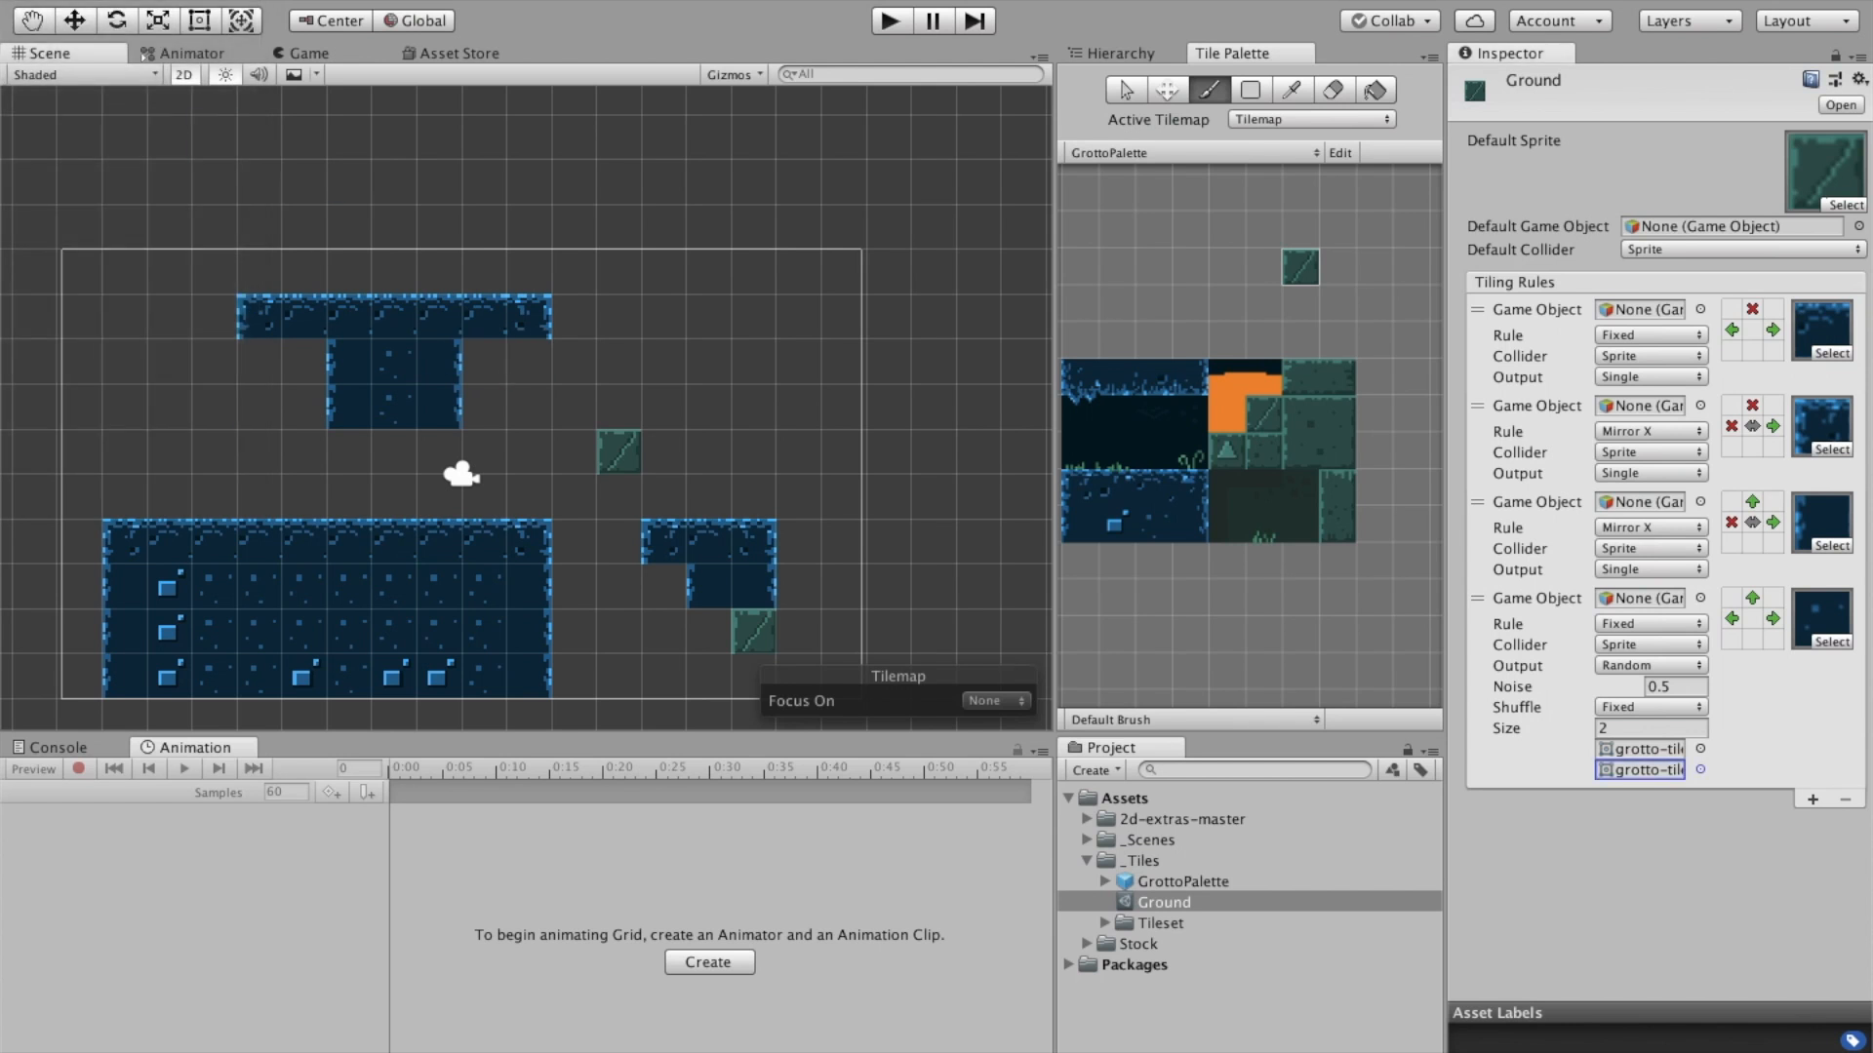
Try the Mirror X and Mirror Y shuffles on the fourth rule, and set its Shuffle to Rotated
{"action": "left_click", "coordinate": [1661, 710]}
{"action": "left_click", "coordinate": [1674, 727]}
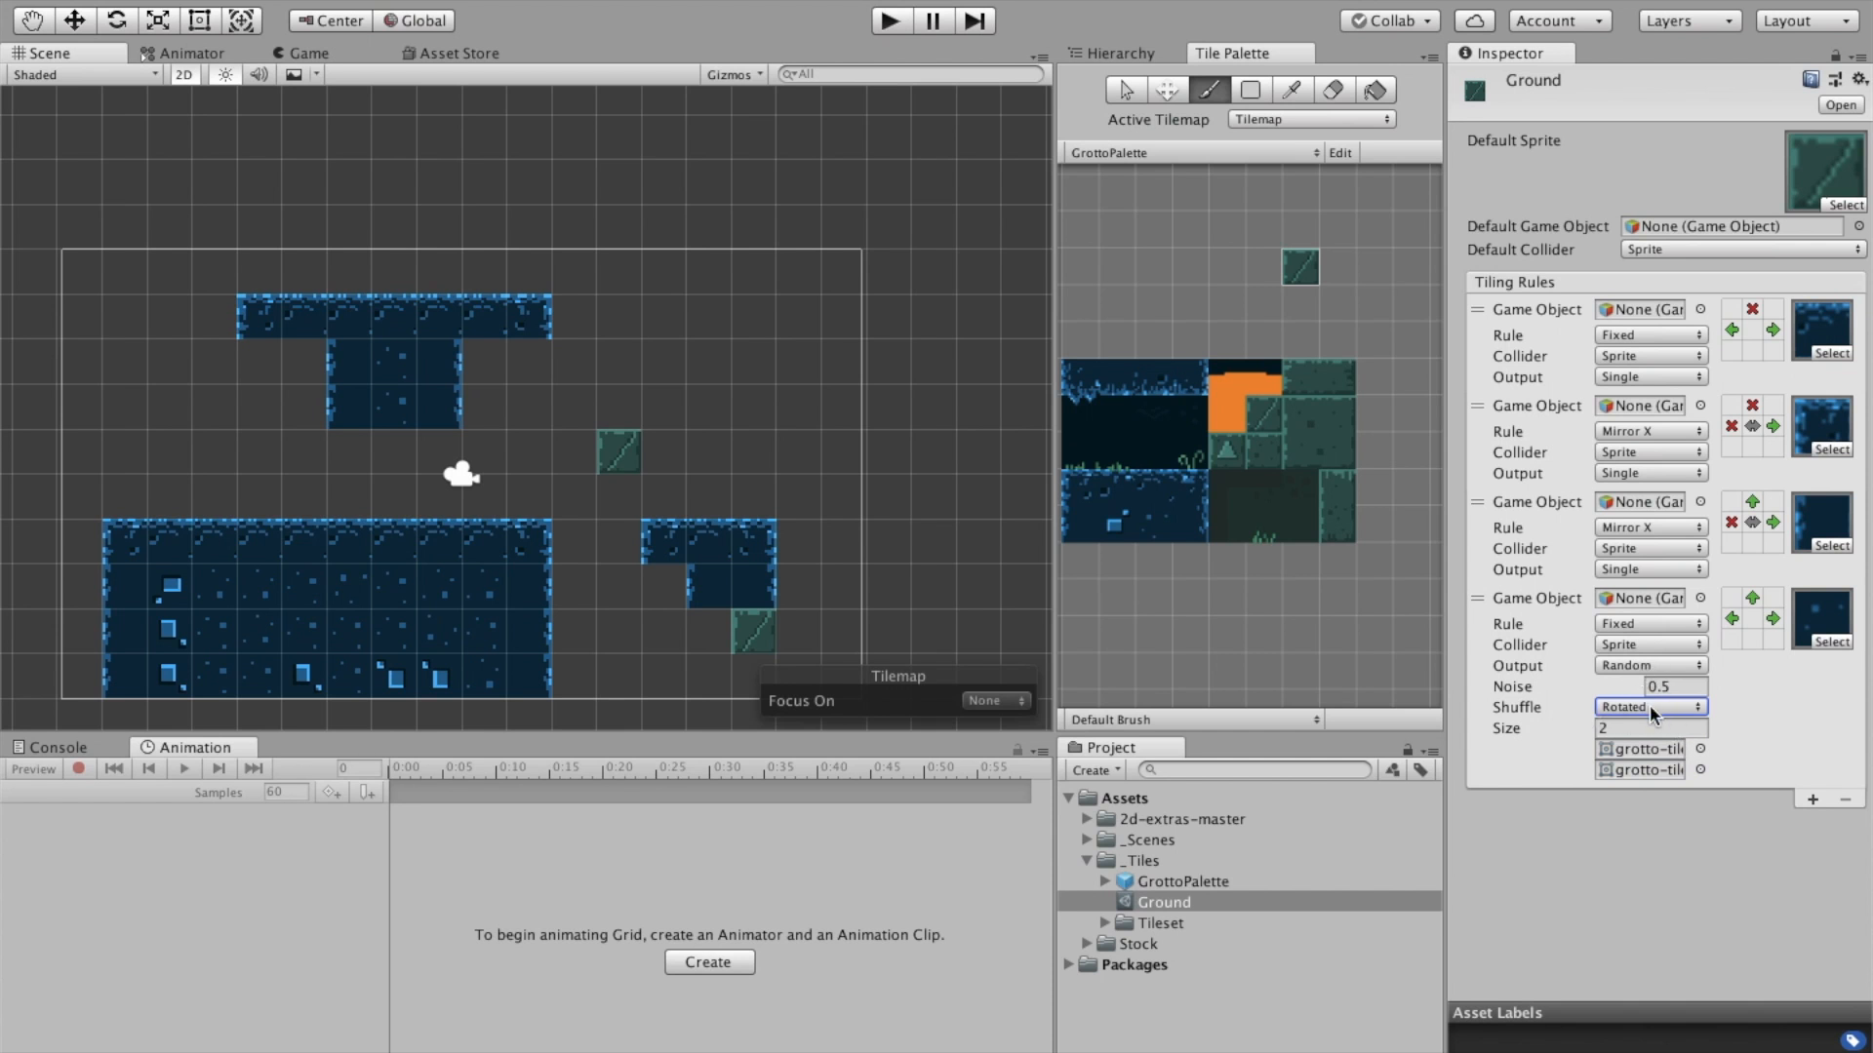
{"action": "left_click", "coordinate": [1653, 702]}
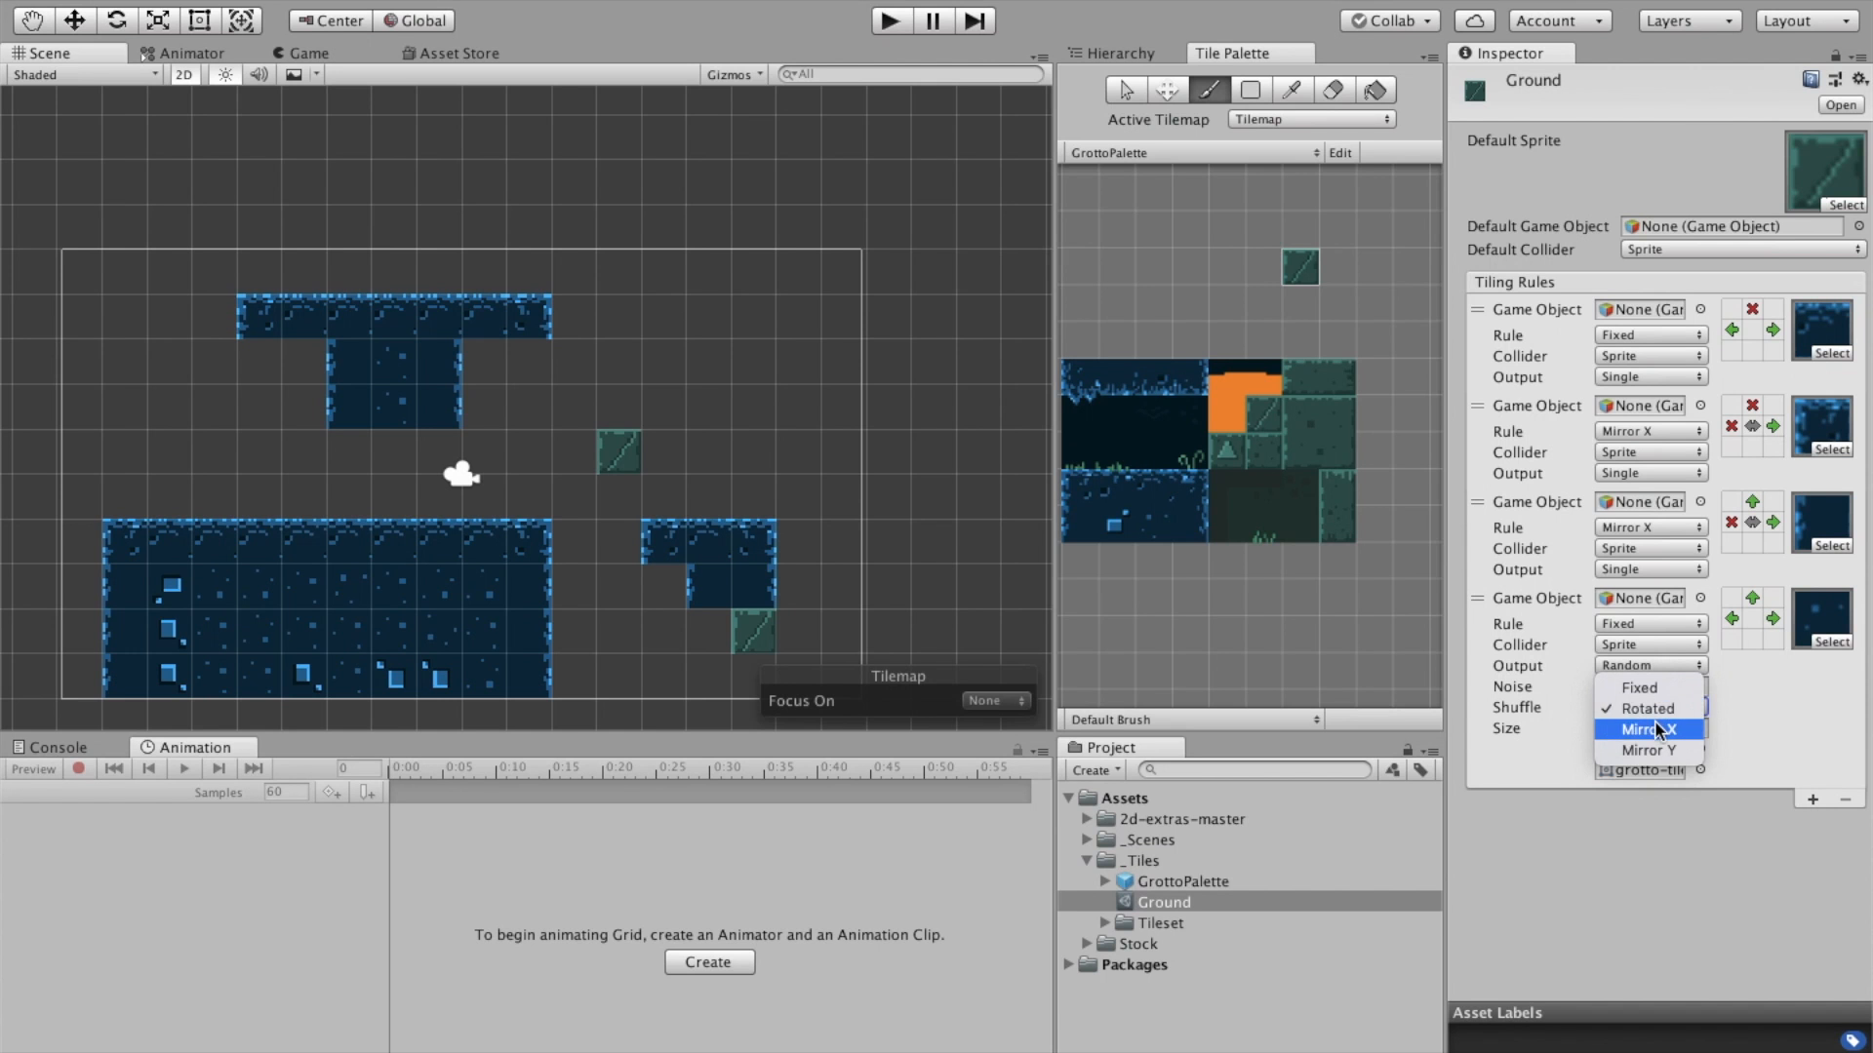
{"action": "left_click", "coordinate": [1655, 726]}
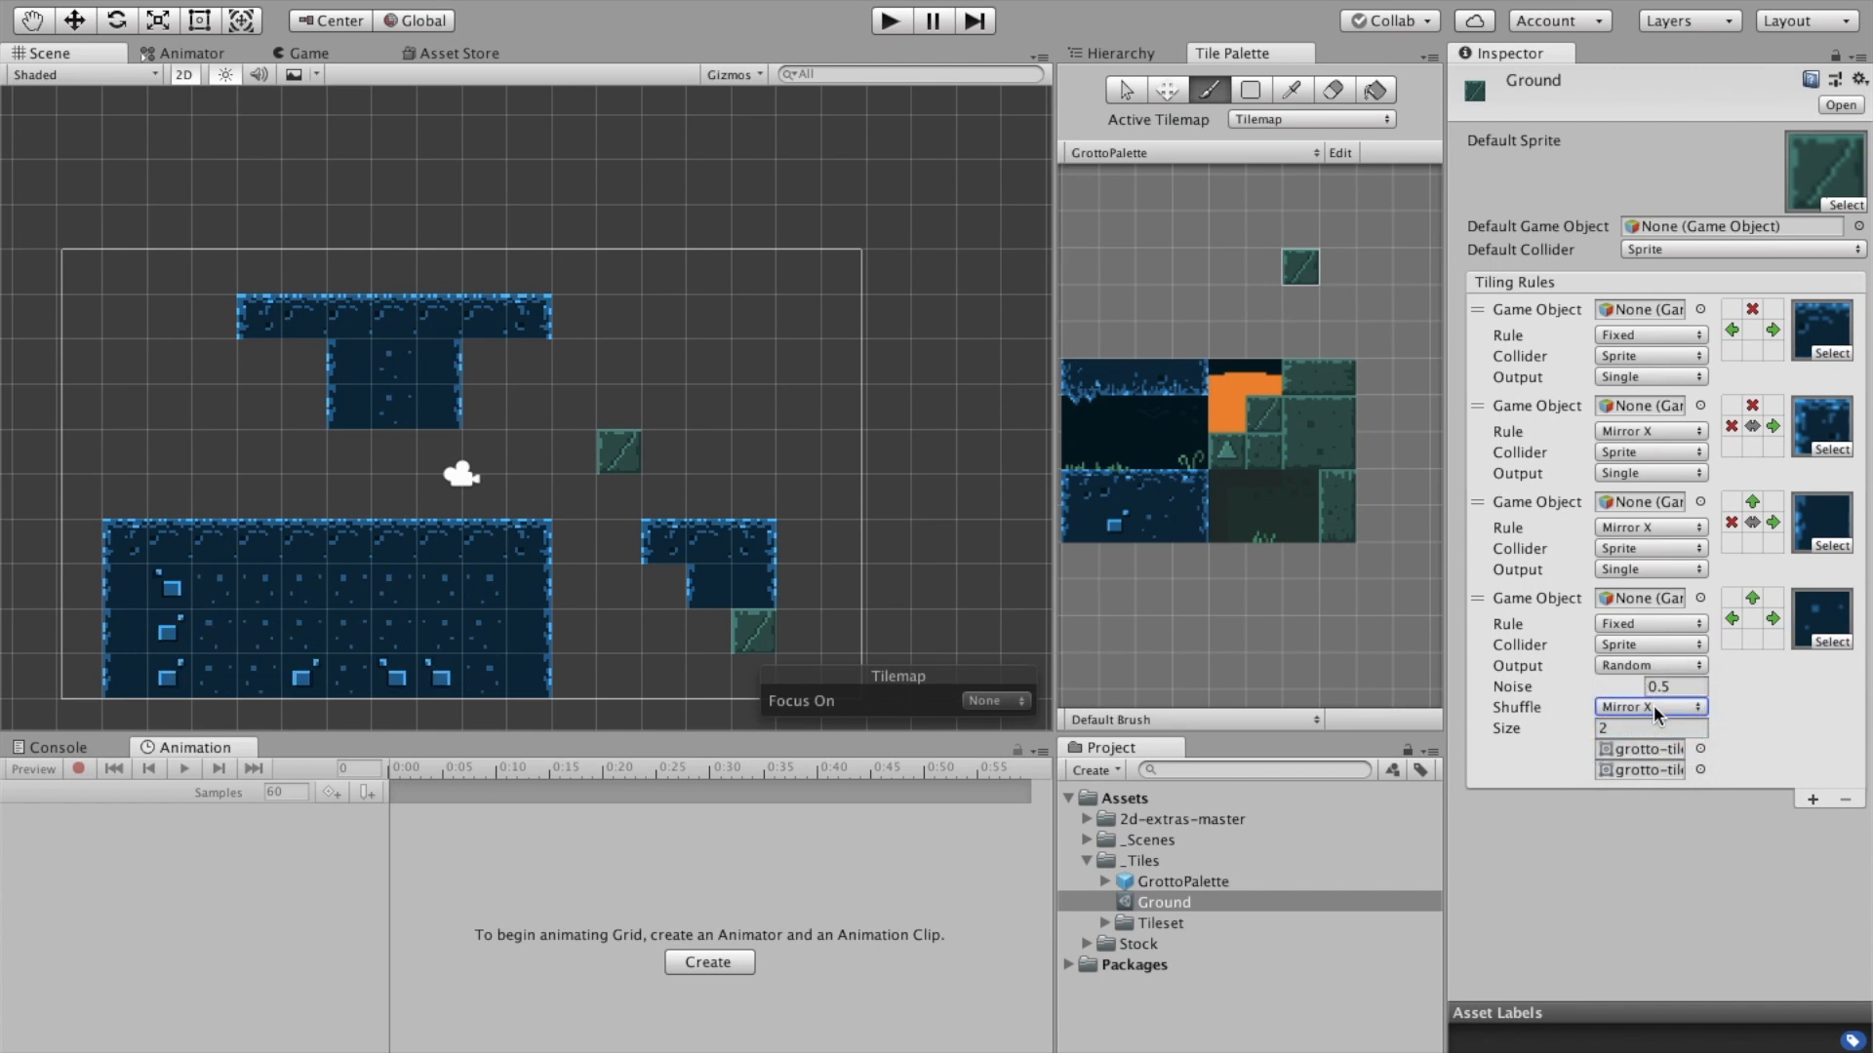
{"action": "left_click", "coordinate": [1653, 705]}
{"action": "left_click", "coordinate": [1666, 728]}
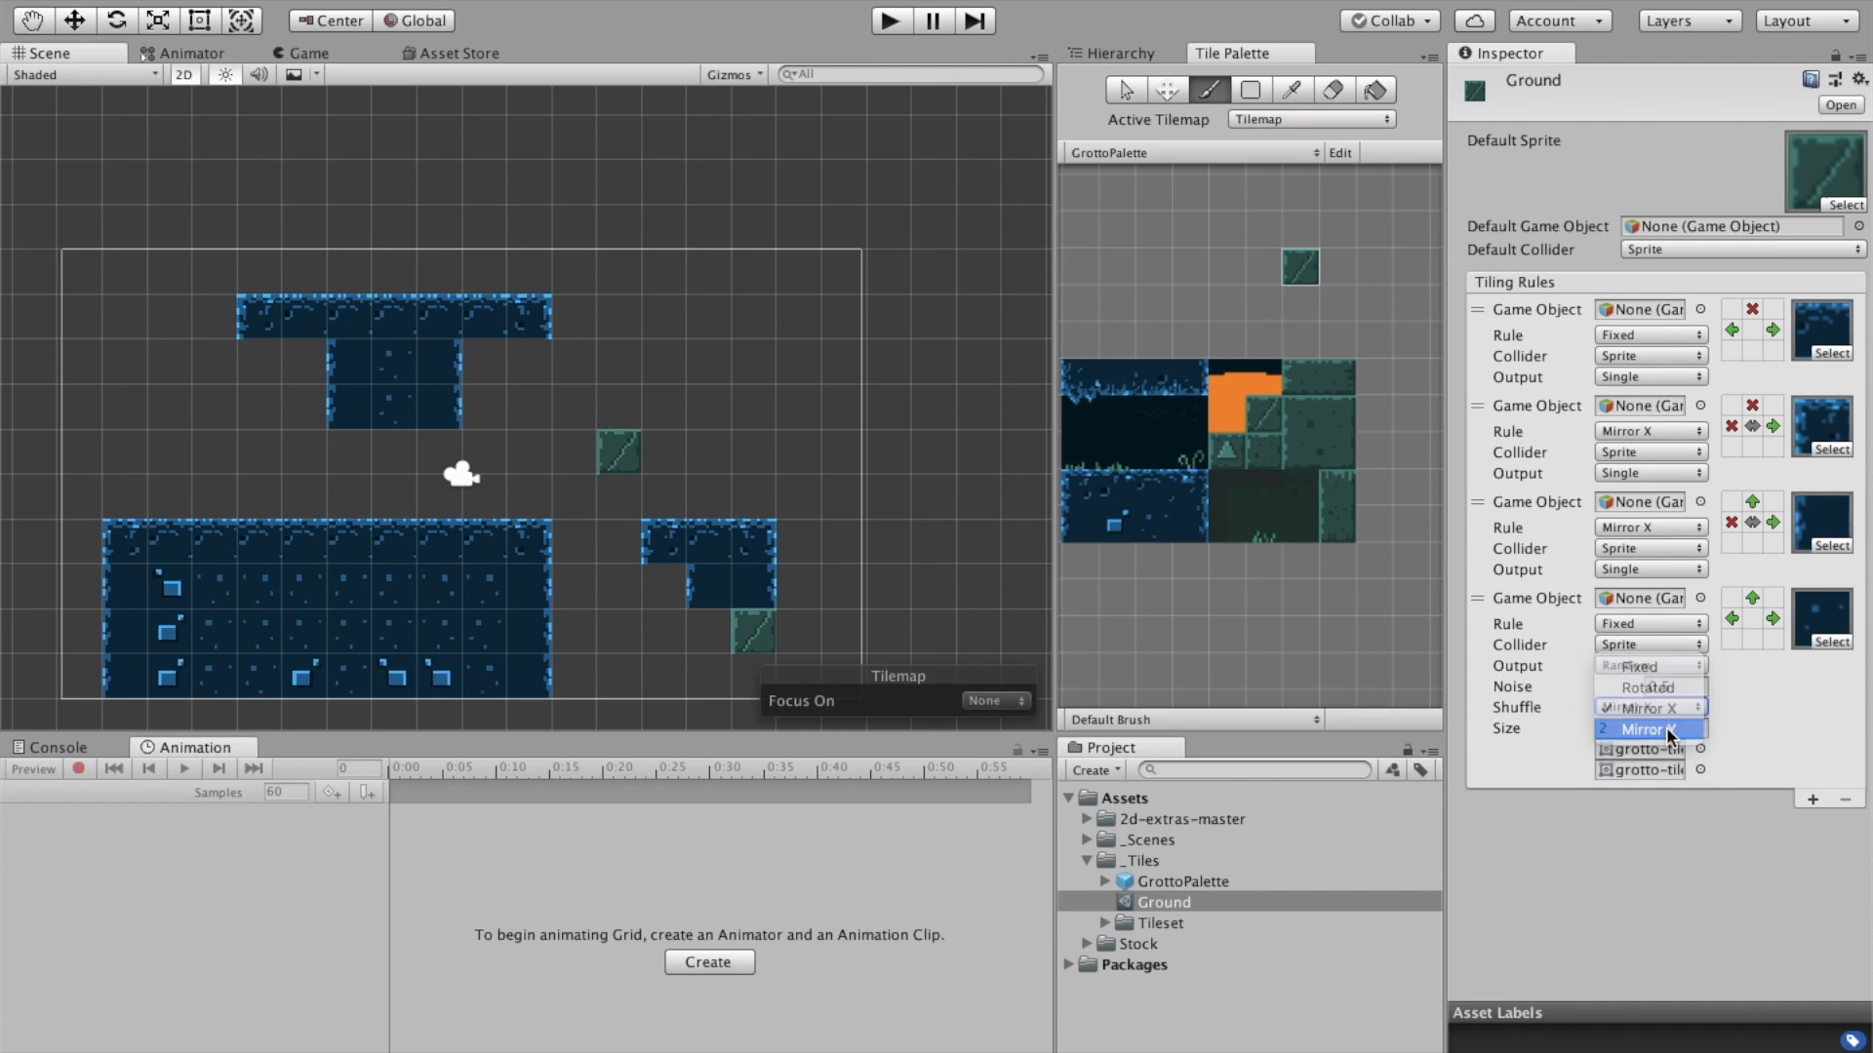
{"action": "left_click", "coordinate": [1658, 706]}
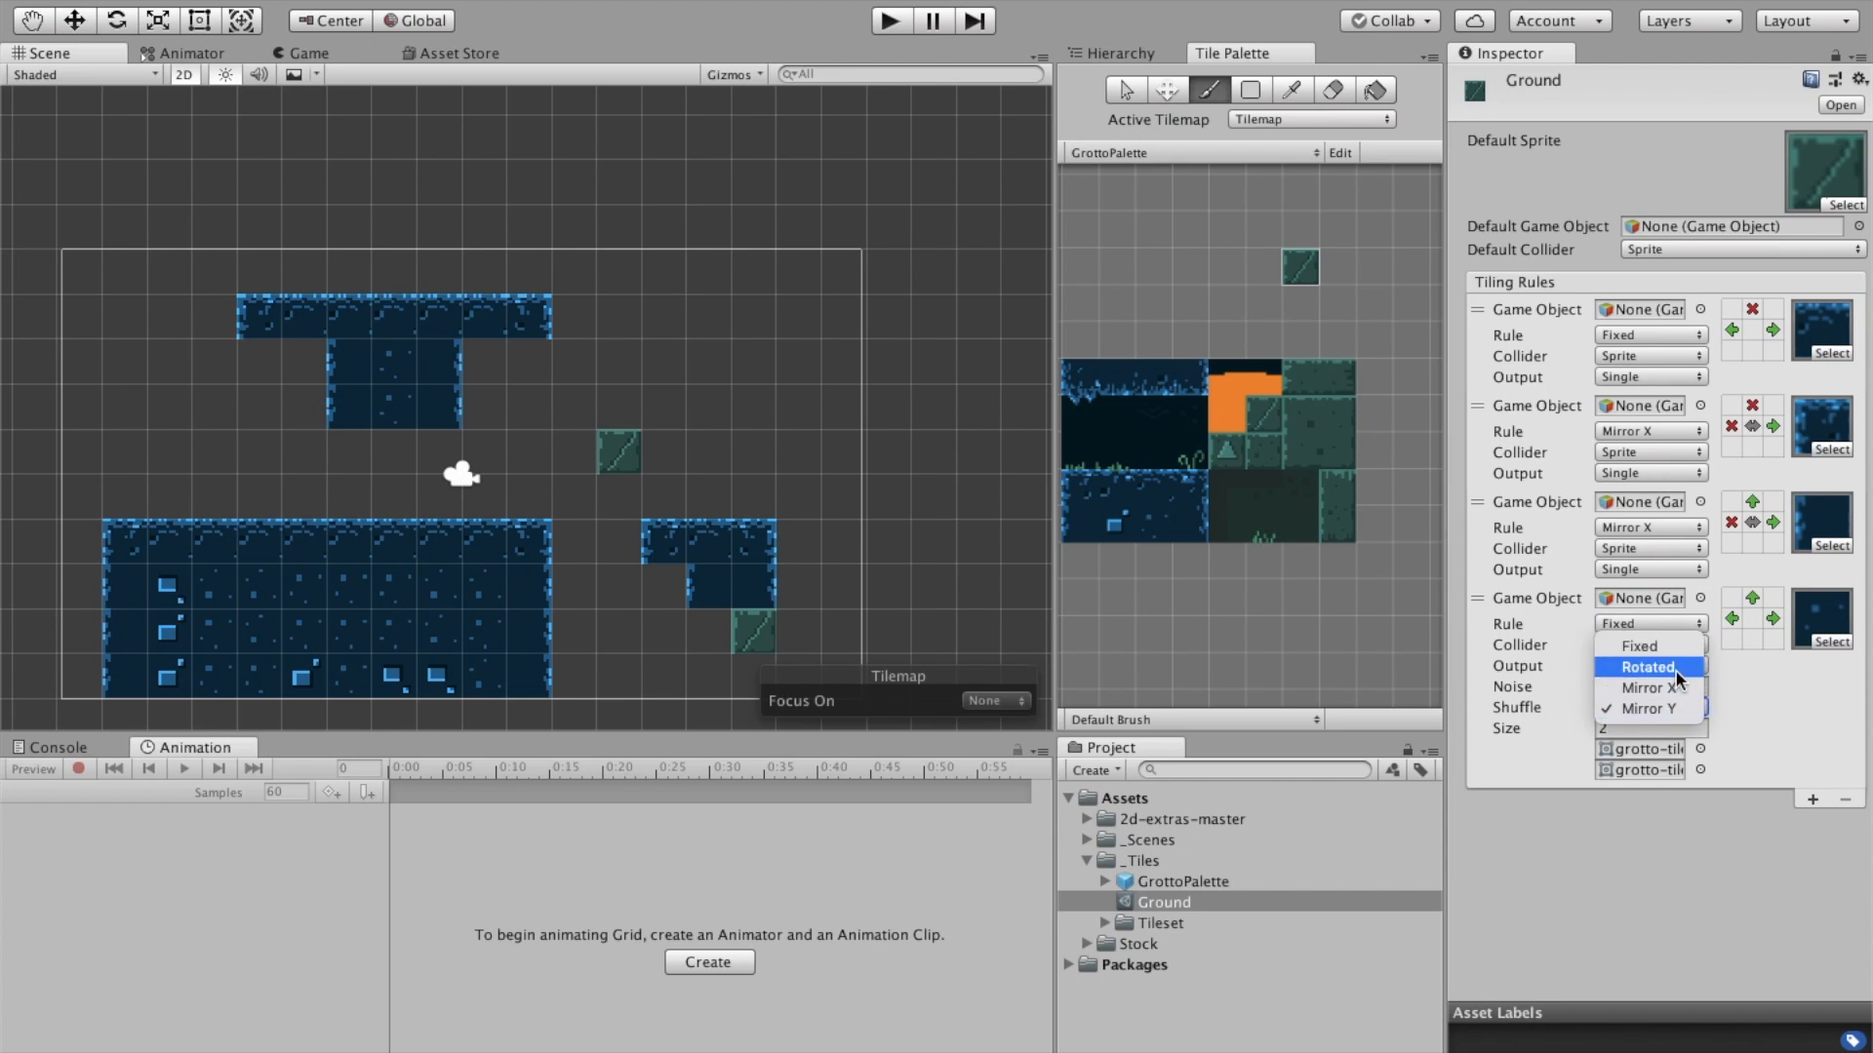
{"action": "left_click", "coordinate": [1680, 669]}
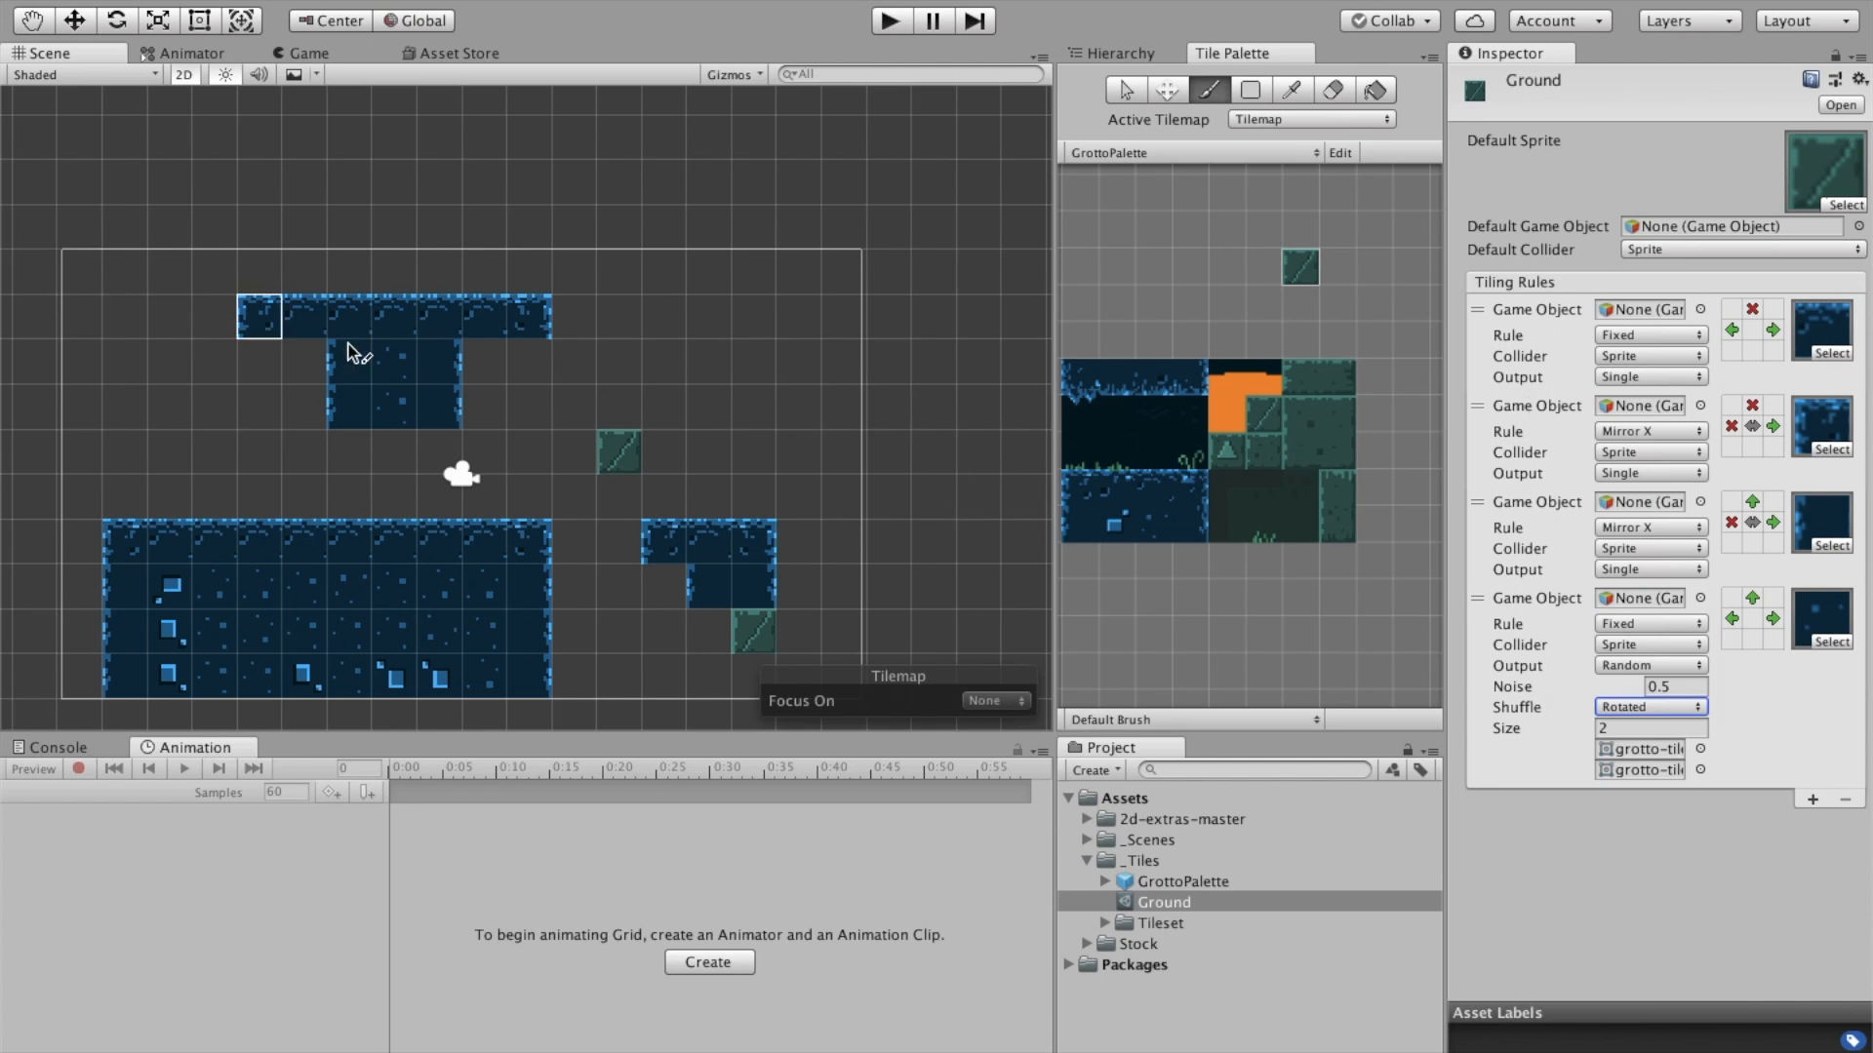
Paint a five-tile-wide platform beside the T-shaped one and a column below its far end that widens to two tiles at the base
{"action": "left_click_drag", "start_coordinate": [665, 317], "coordinate": [850, 322]}
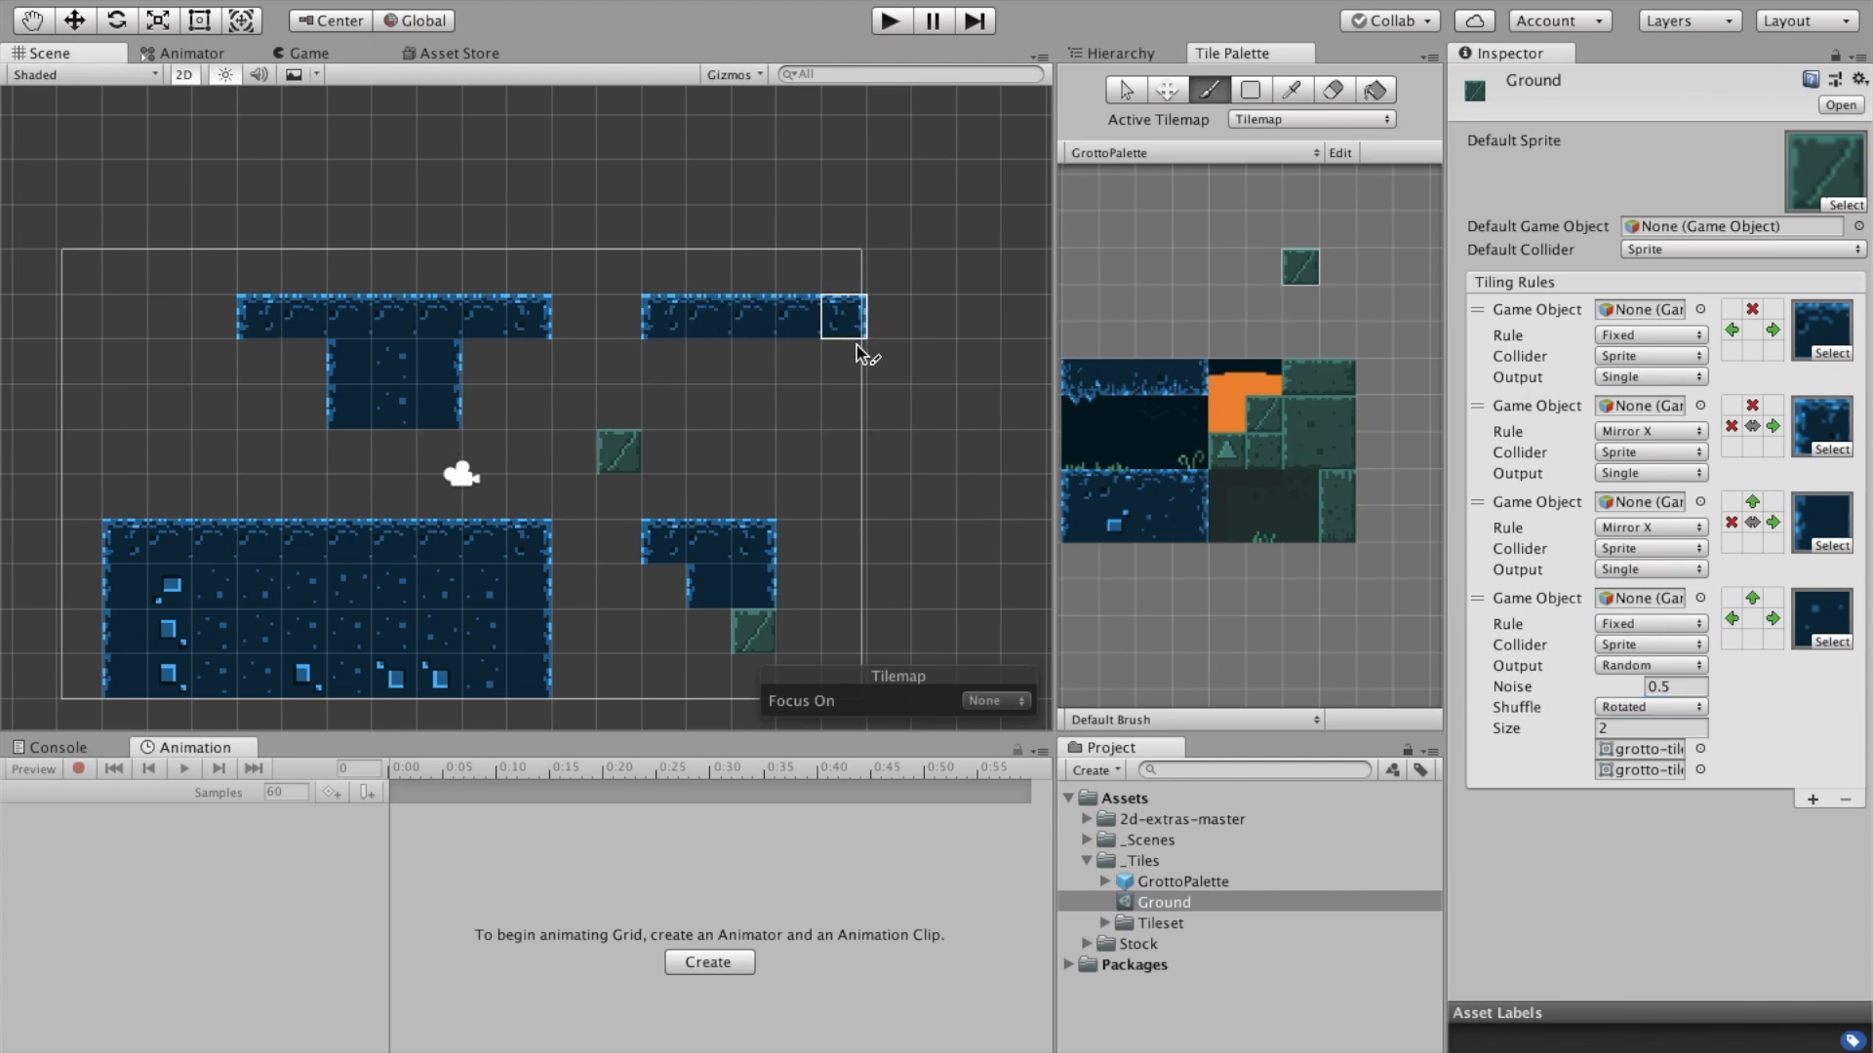
{"action": "left_click", "coordinate": [841, 426]}
{"action": "left_click_drag", "start_coordinate": [841, 426], "coordinate": [863, 583]}
Paint an upside-down L and a three-tile column near the camera frame's upper-left corner, and a three-step staircase above the five-tile platform
{"action": "left_click_drag", "start_coordinate": [124, 226], "coordinate": [84, 376]}
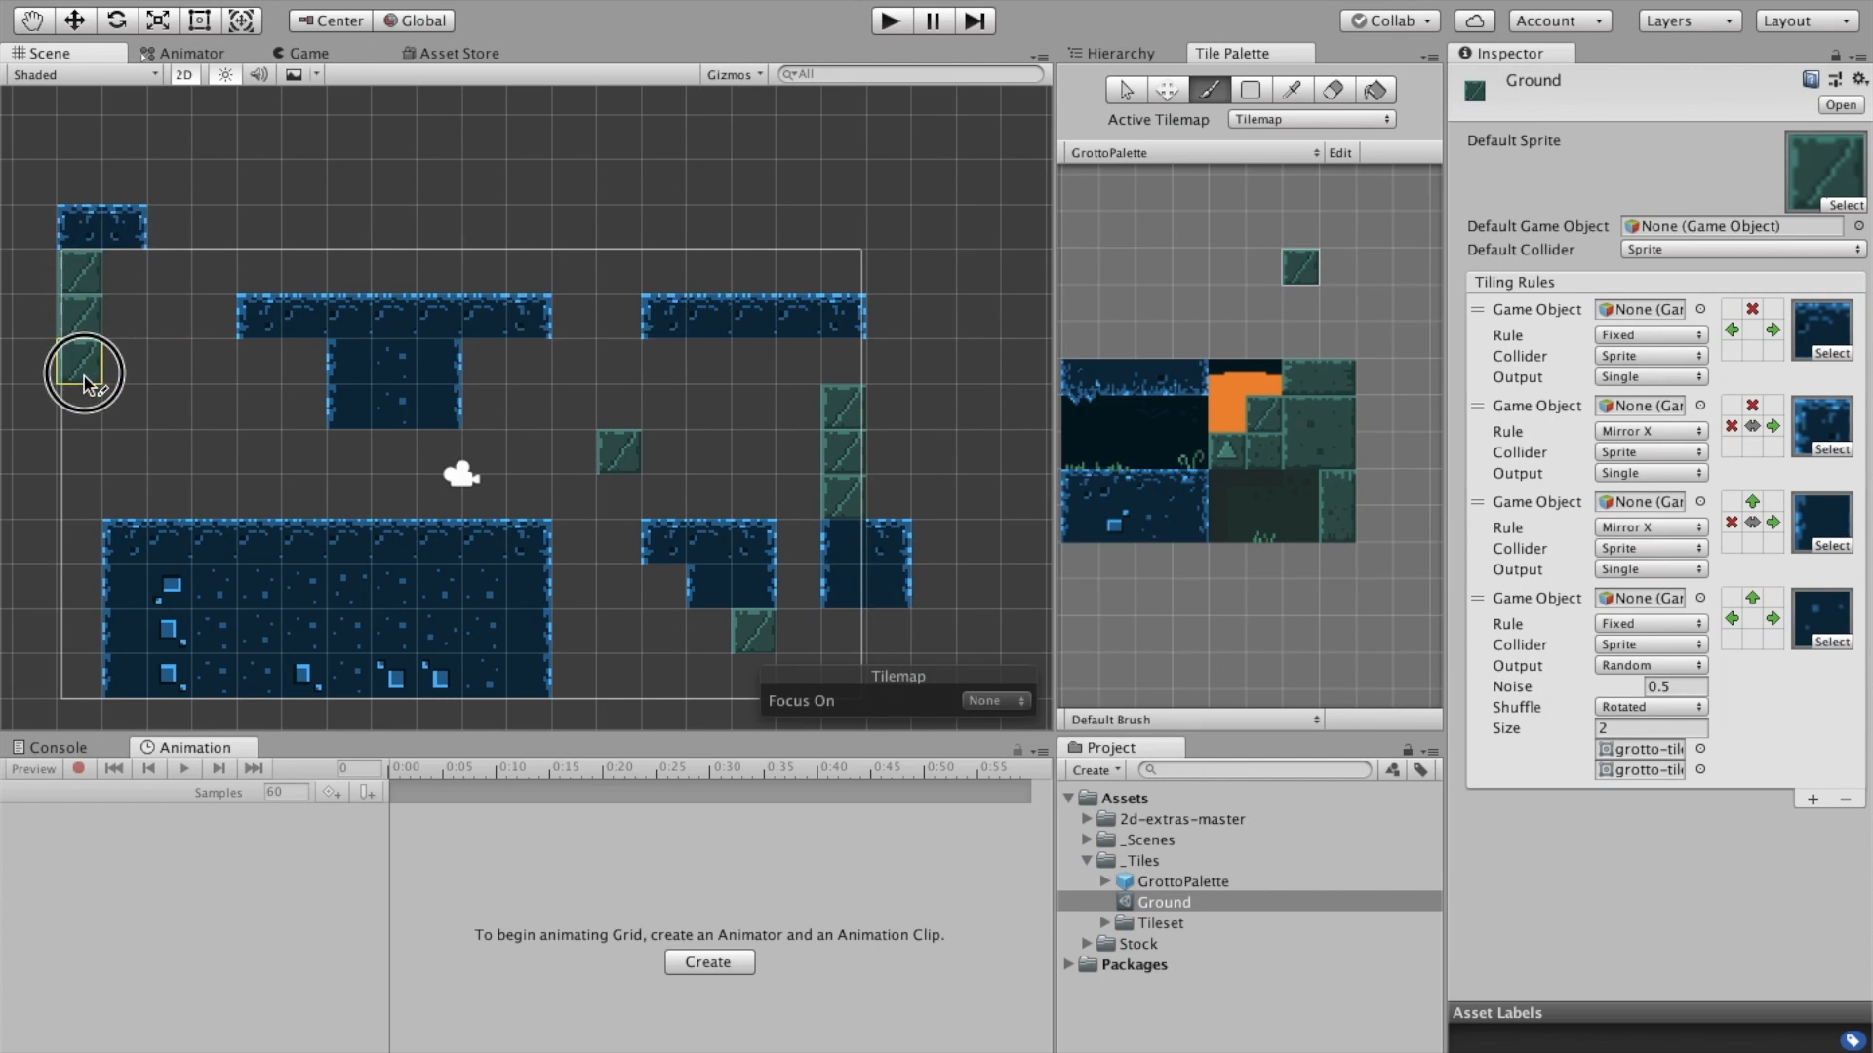
{"action": "mouse_move", "coordinate": [217, 185]}
{"action": "left_mouse_down"}
{"action": "mouse_move", "coordinate": [243, 146]}
{"action": "mouse_move", "coordinate": [224, 230]}
{"action": "left_mouse_up"}
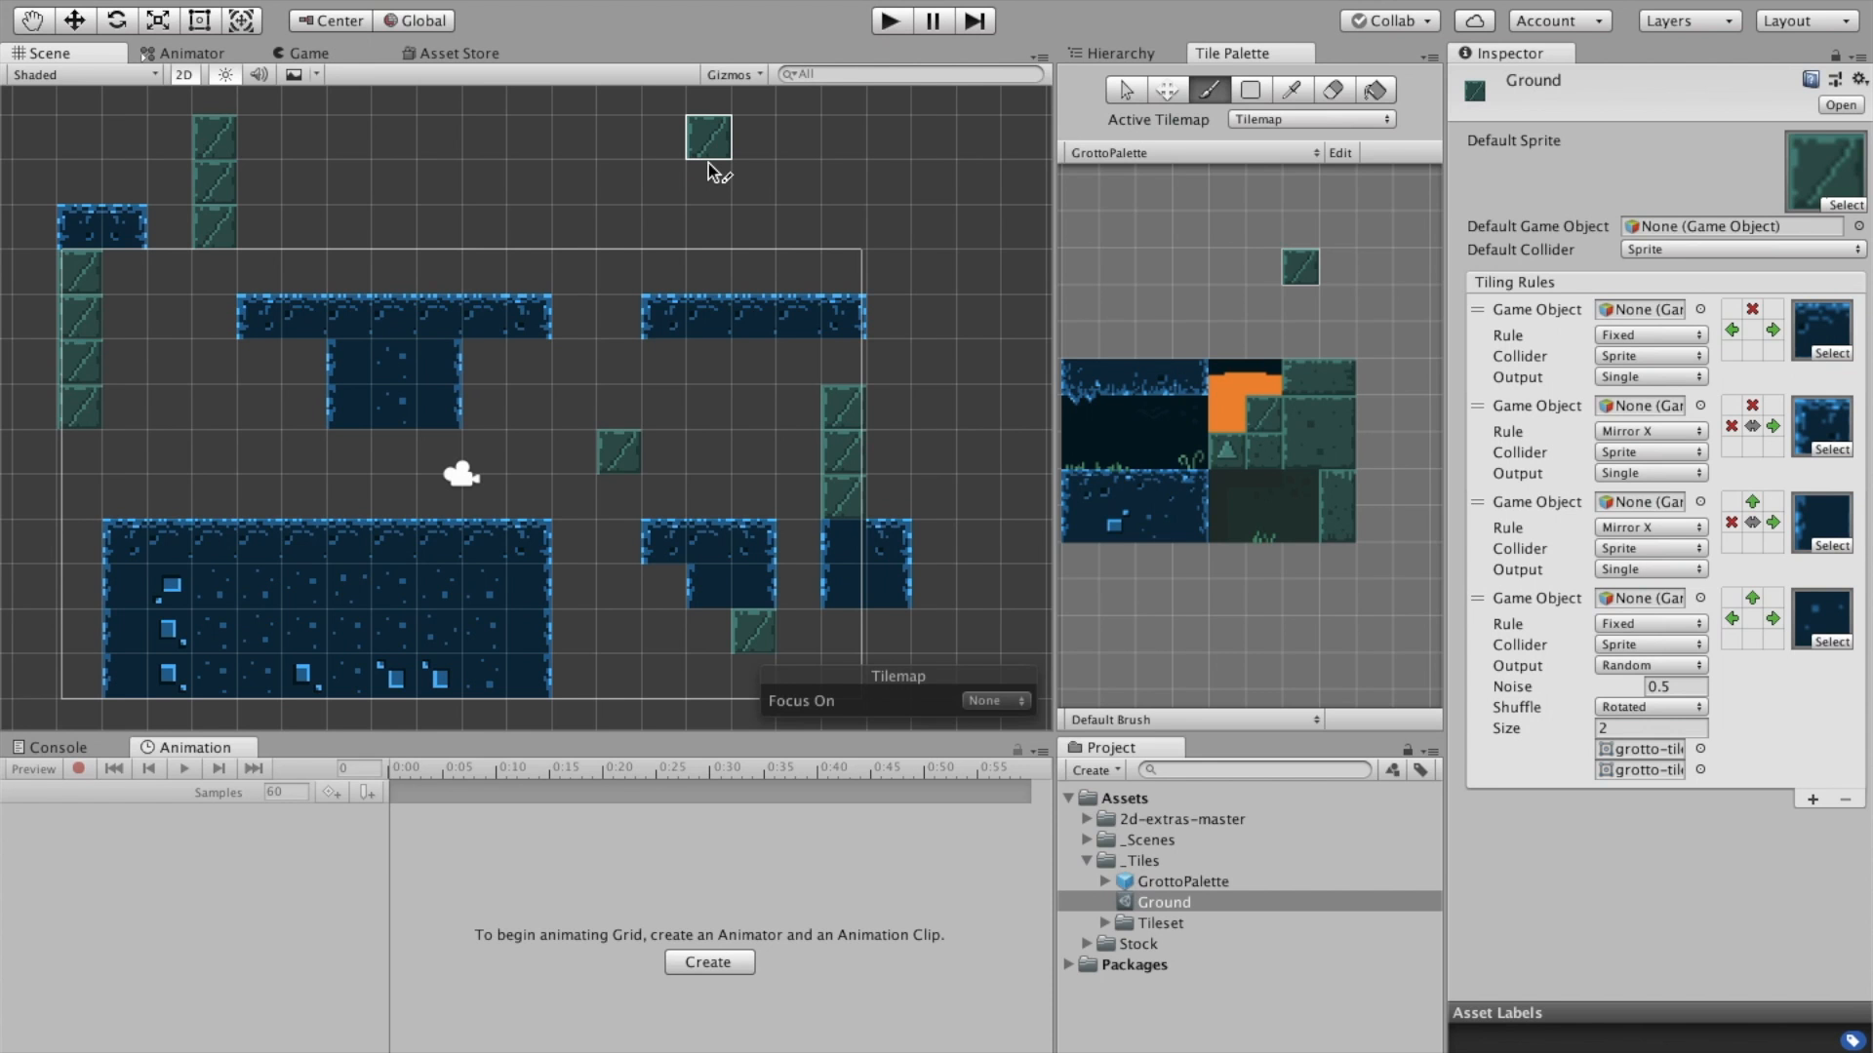
{"action": "mouse_move", "coordinate": [728, 135]}
{"action": "left_mouse_down"}
{"action": "mouse_move", "coordinate": [752, 100]}
{"action": "mouse_move", "coordinate": [757, 185]}
{"action": "left_mouse_up"}
{"action": "scroll", "coordinate": [857, 230], "scroll_direction": "down", "scroll_amount": 3}
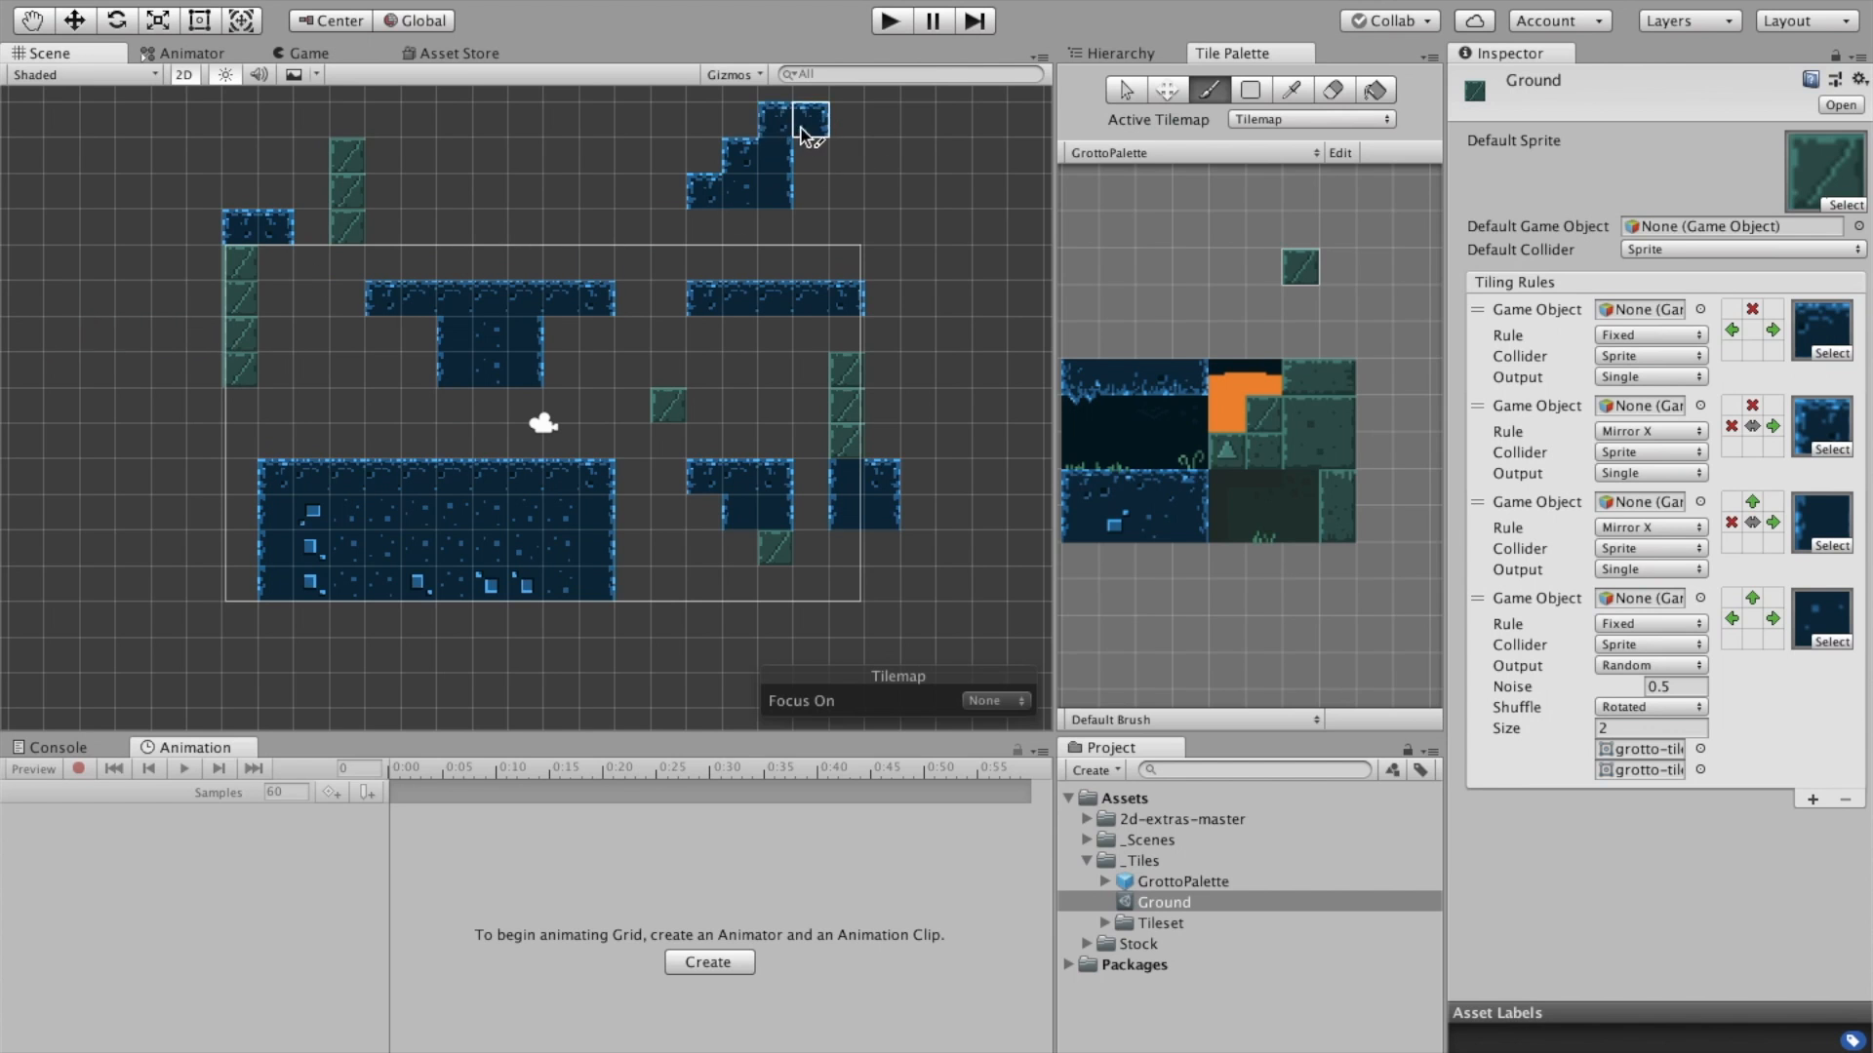
{"action": "left_click", "coordinate": [777, 161], "text": "shift"}
Attach a single ground tile to the large block's right side, one row below its top edge
{"action": "left_click", "coordinate": [625, 525]}
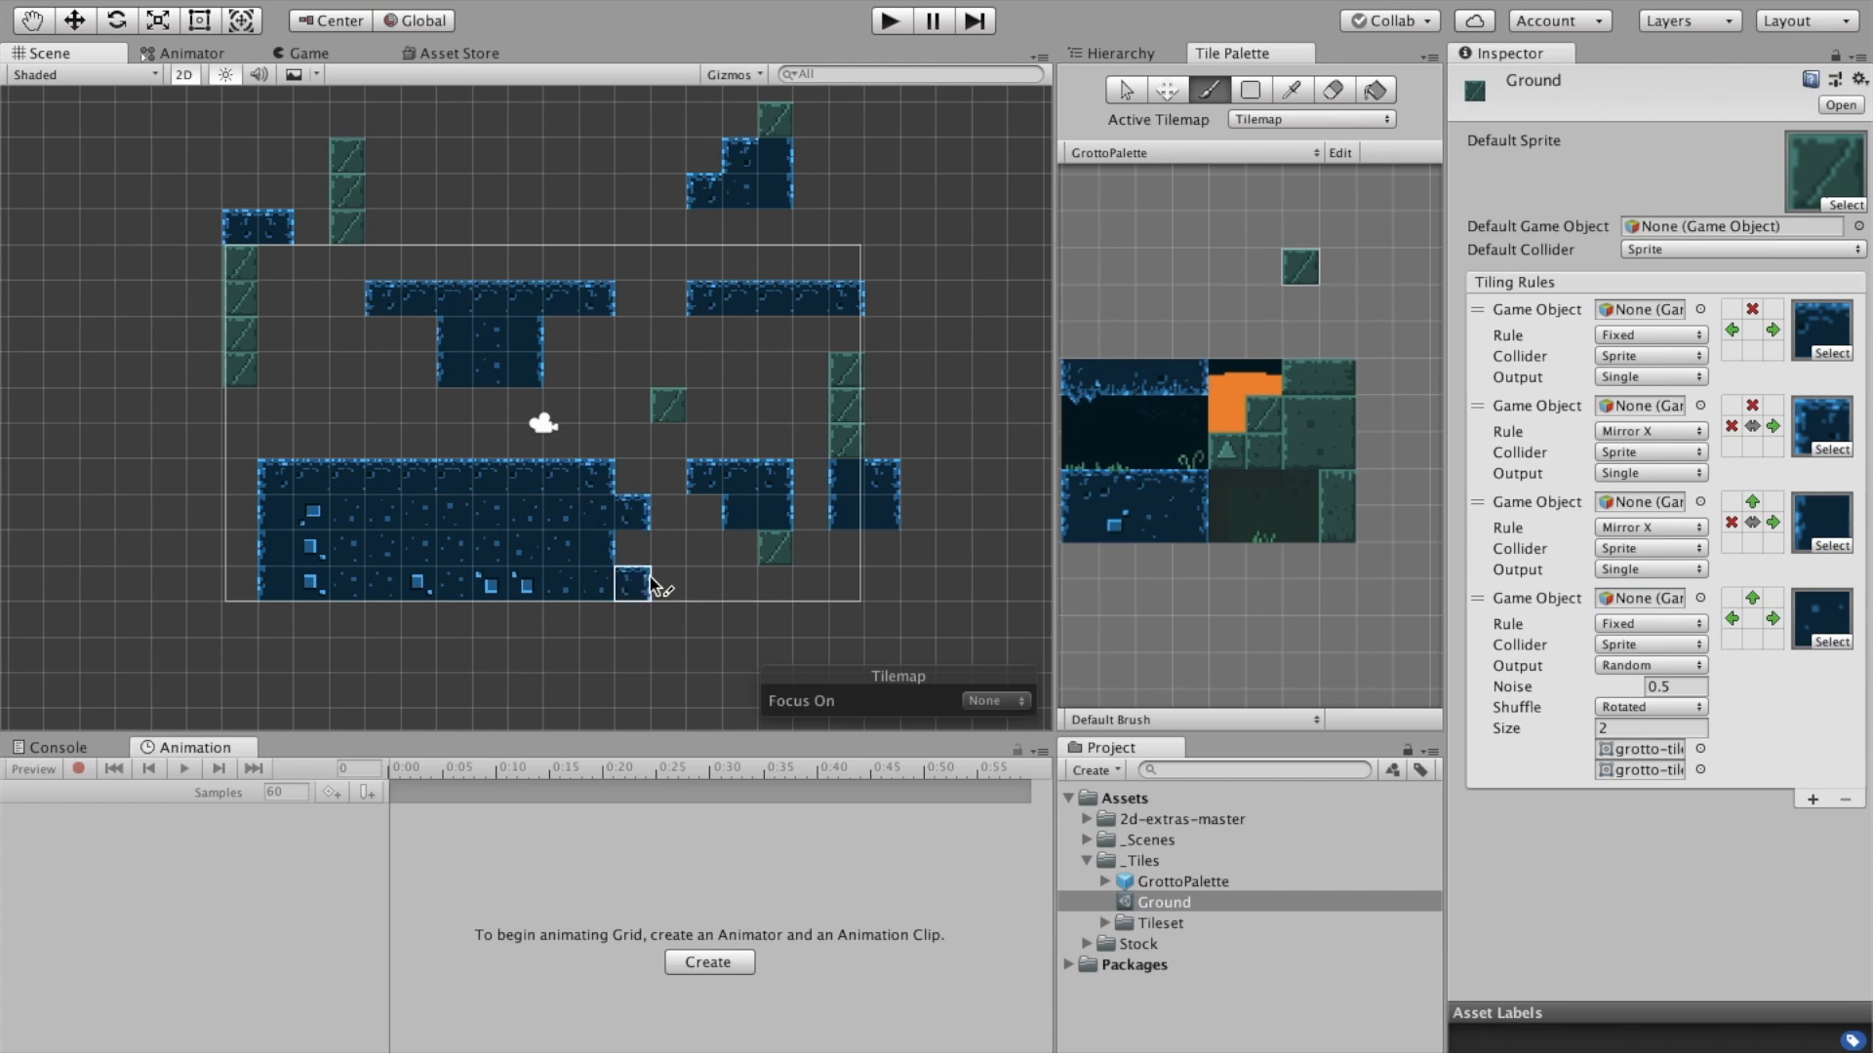
{"action": "scroll", "coordinate": [639, 585], "scroll_direction": "up", "scroll_amount": 3}
{"action": "scroll", "coordinate": [680, 548], "scroll_direction": "up", "scroll_amount": 2}
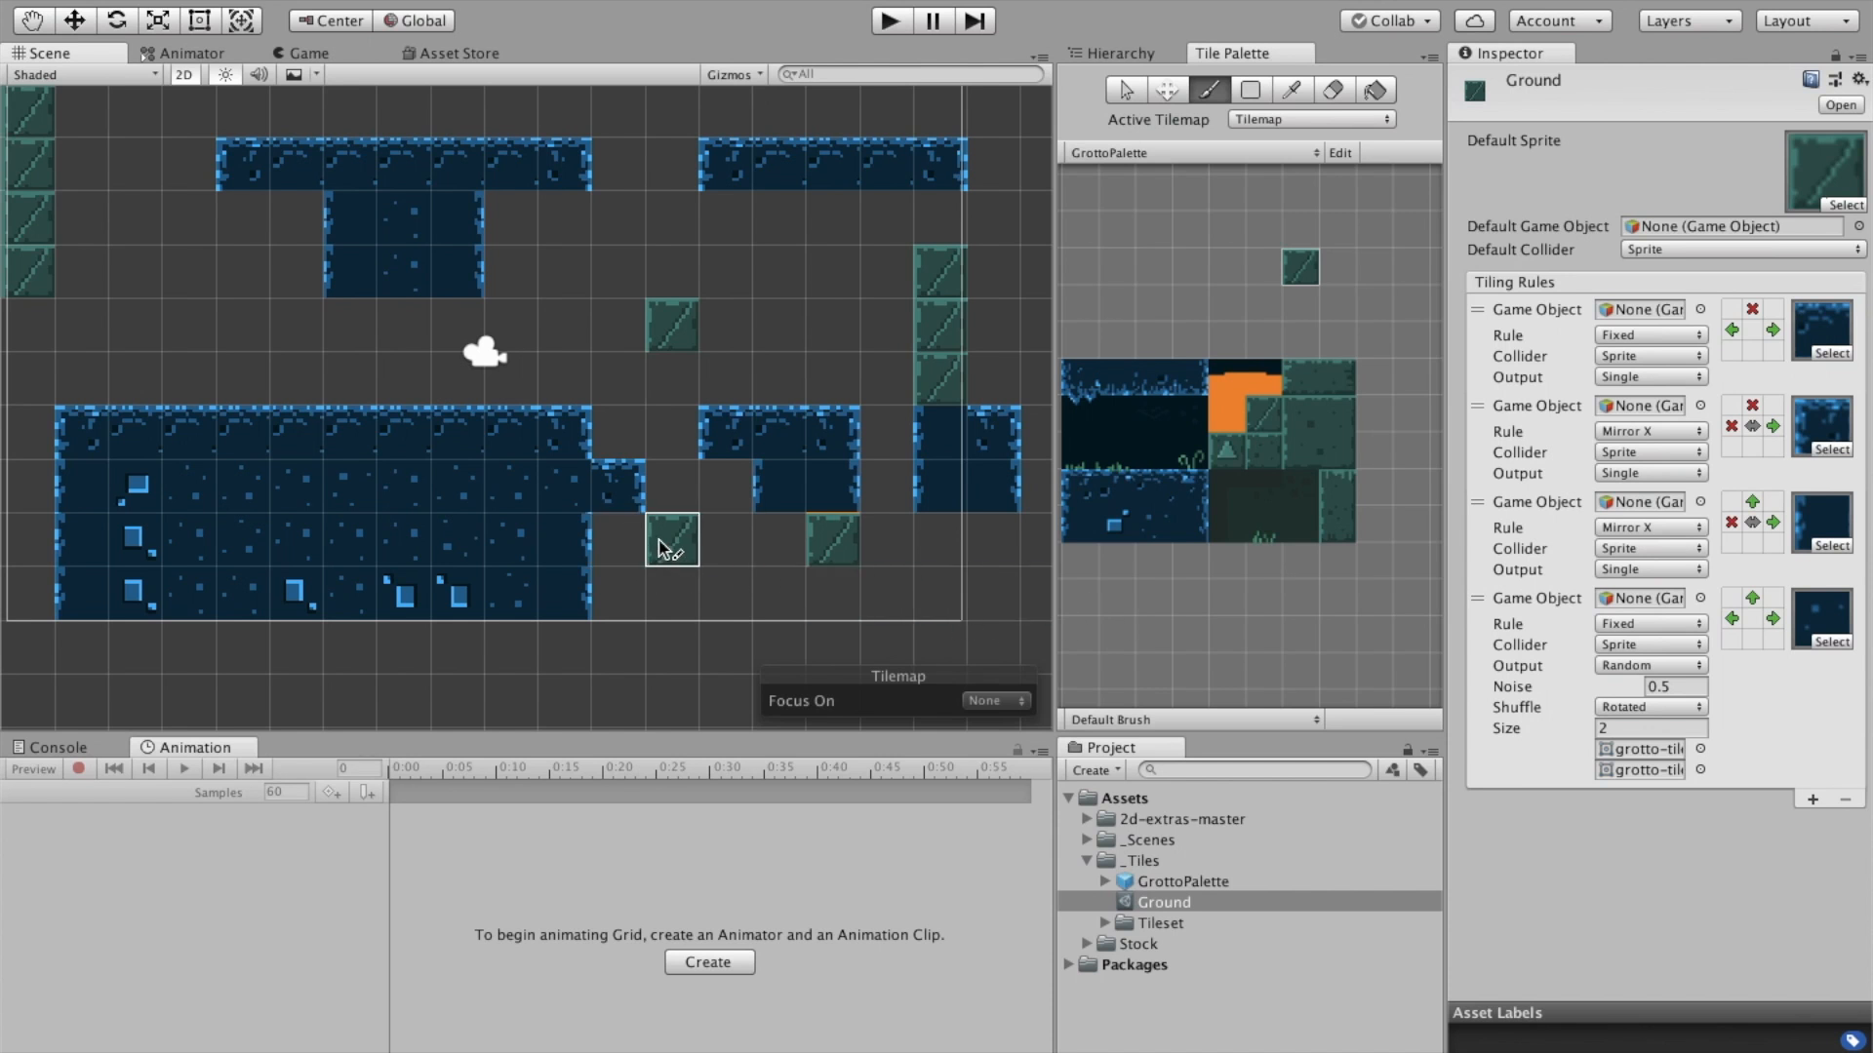
{"action": "scroll", "coordinate": [671, 536], "scroll_direction": "down", "scroll_amount": 4}
{"action": "scroll", "coordinate": [875, 509], "scroll_direction": "down", "scroll_amount": 1}
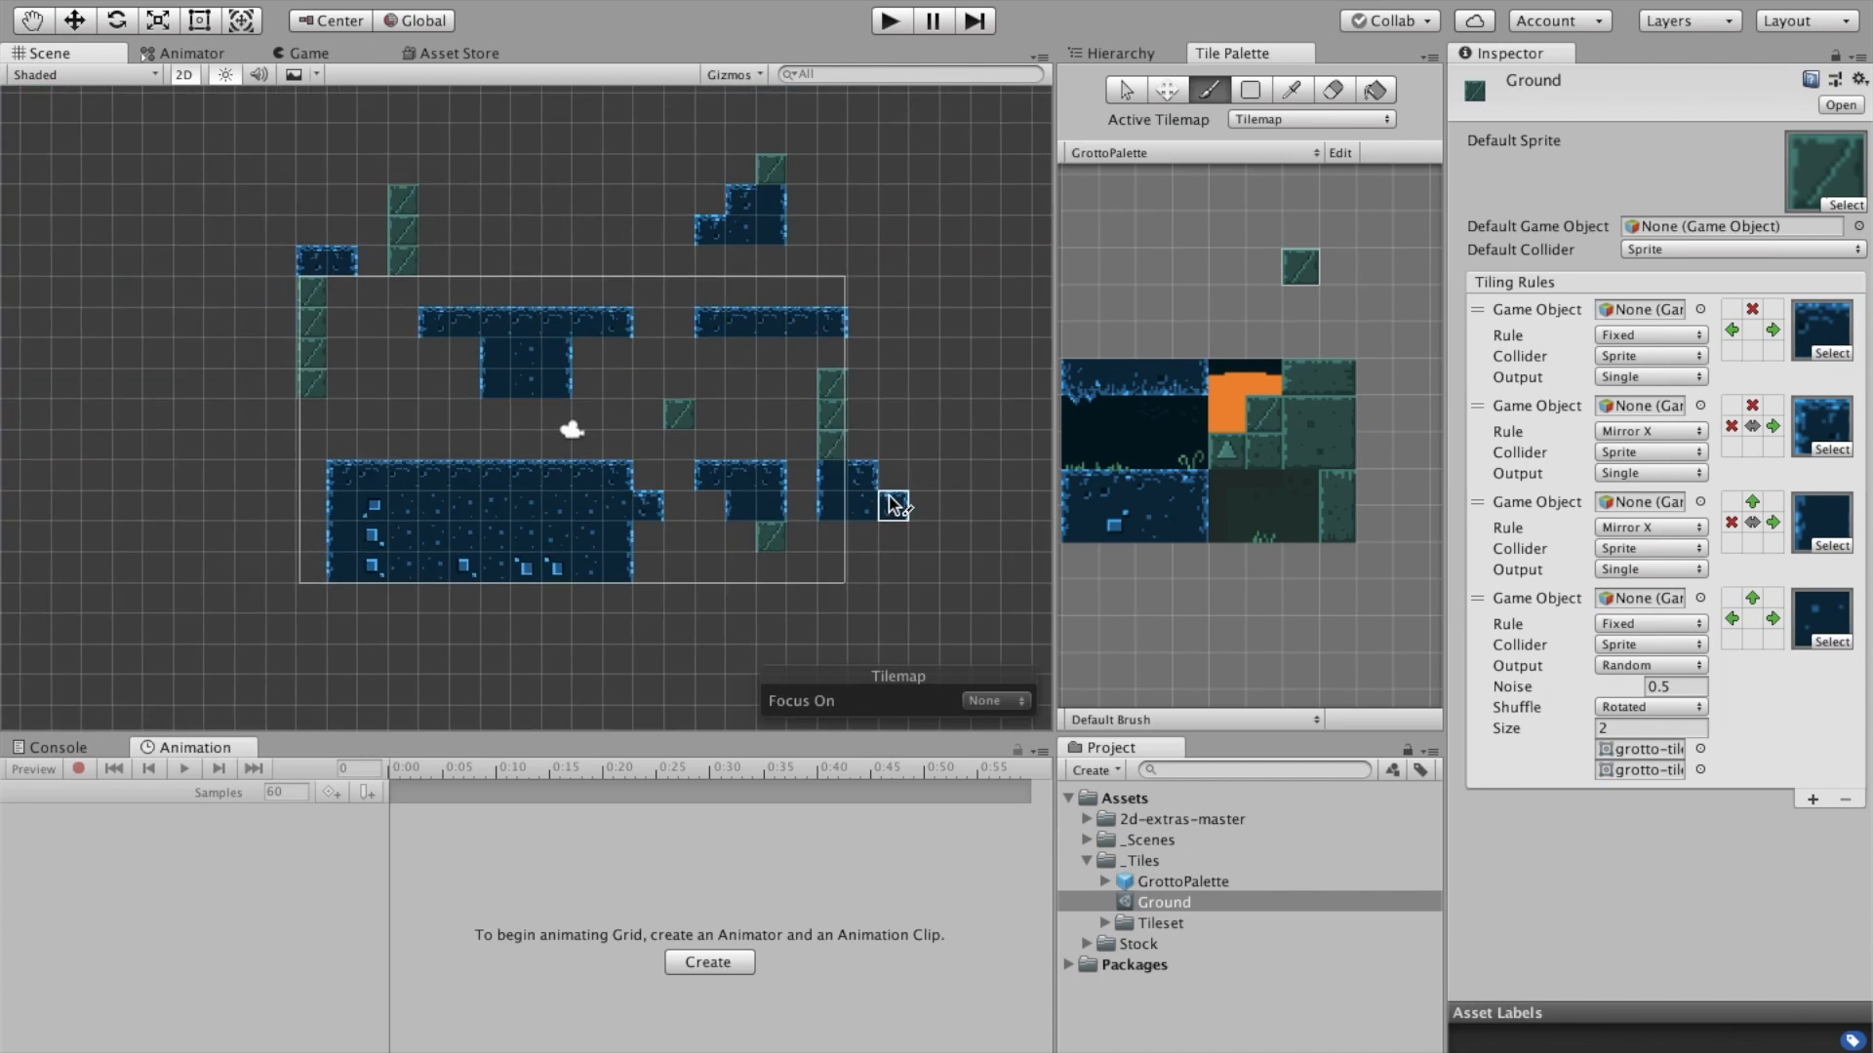
{"action": "mouse_move", "coordinate": [955, 448]}
{"action": "middle_mouse_down"}
{"action": "mouse_move", "coordinate": [808, 493]}
{"action": "mouse_move", "coordinate": [834, 484]}
{"action": "middle_mouse_up"}
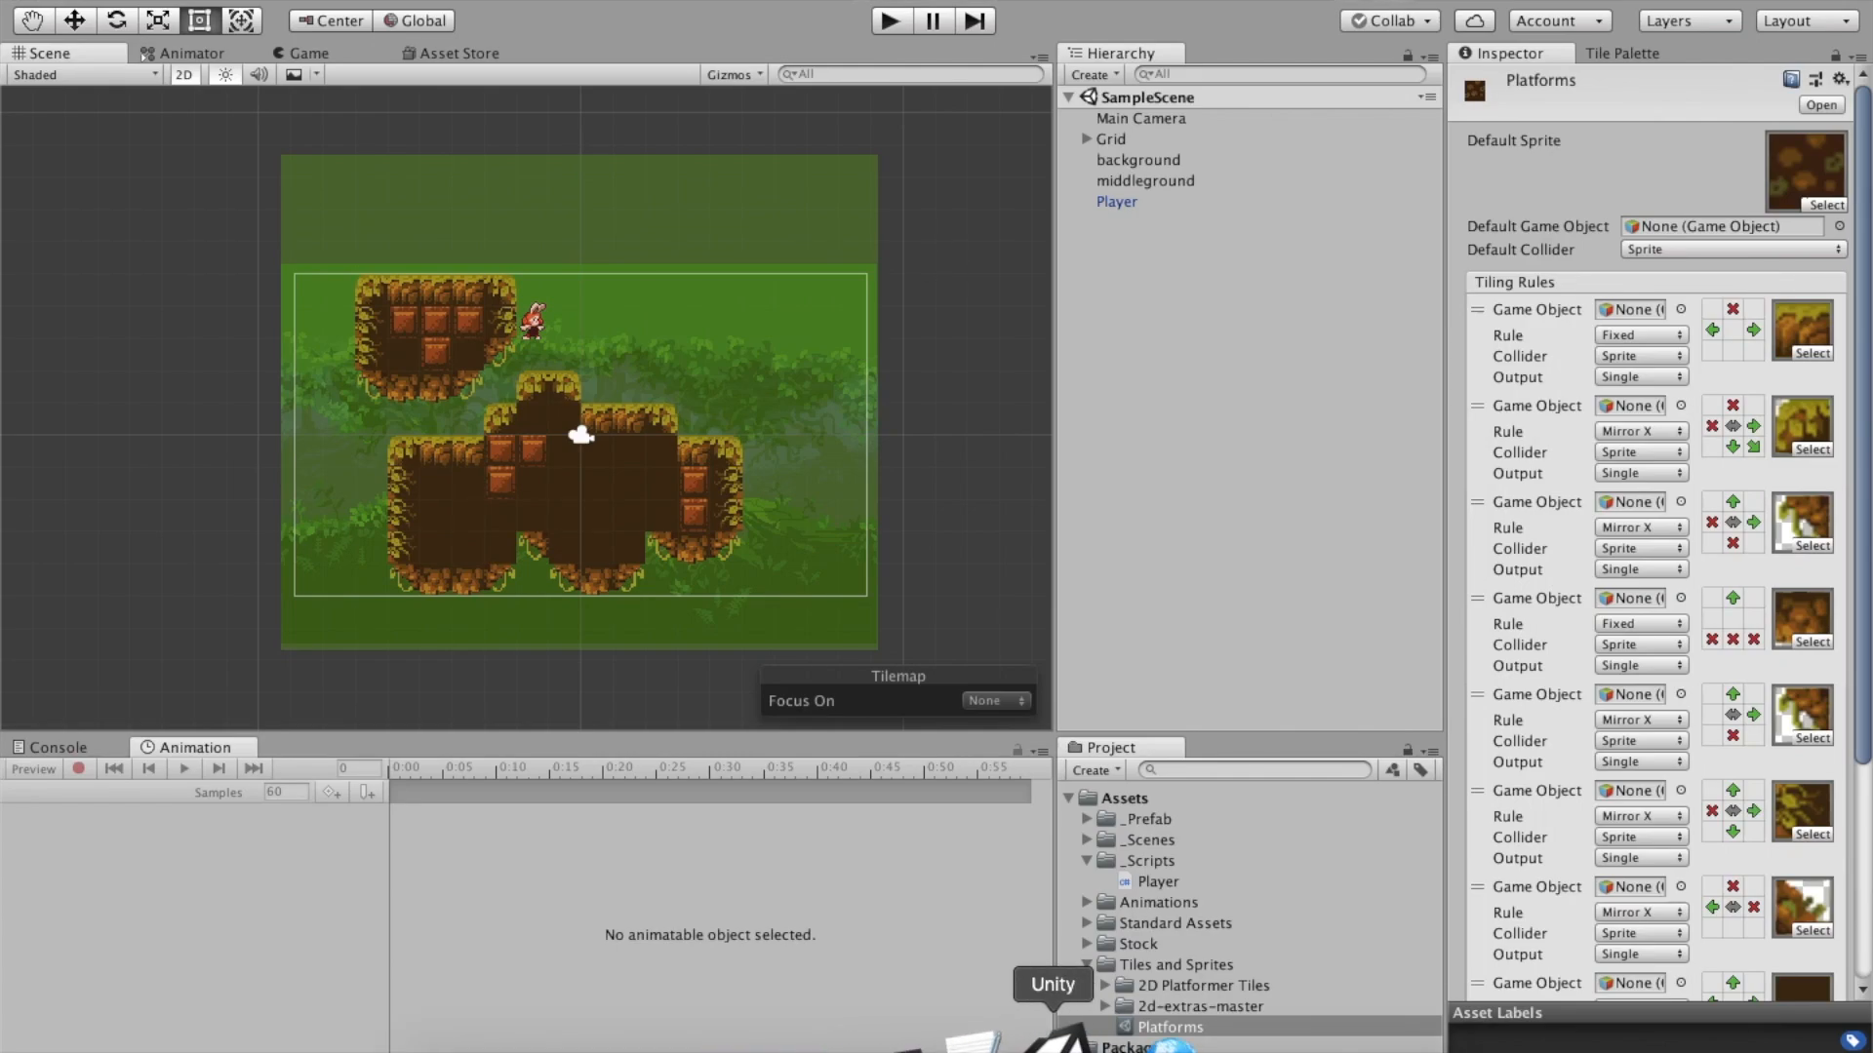
Switch to the Unity window with the more complete grotto scene and review the Ground tile's full list of tiling rules
{"action": "left_click", "coordinate": [1058, 1040]}
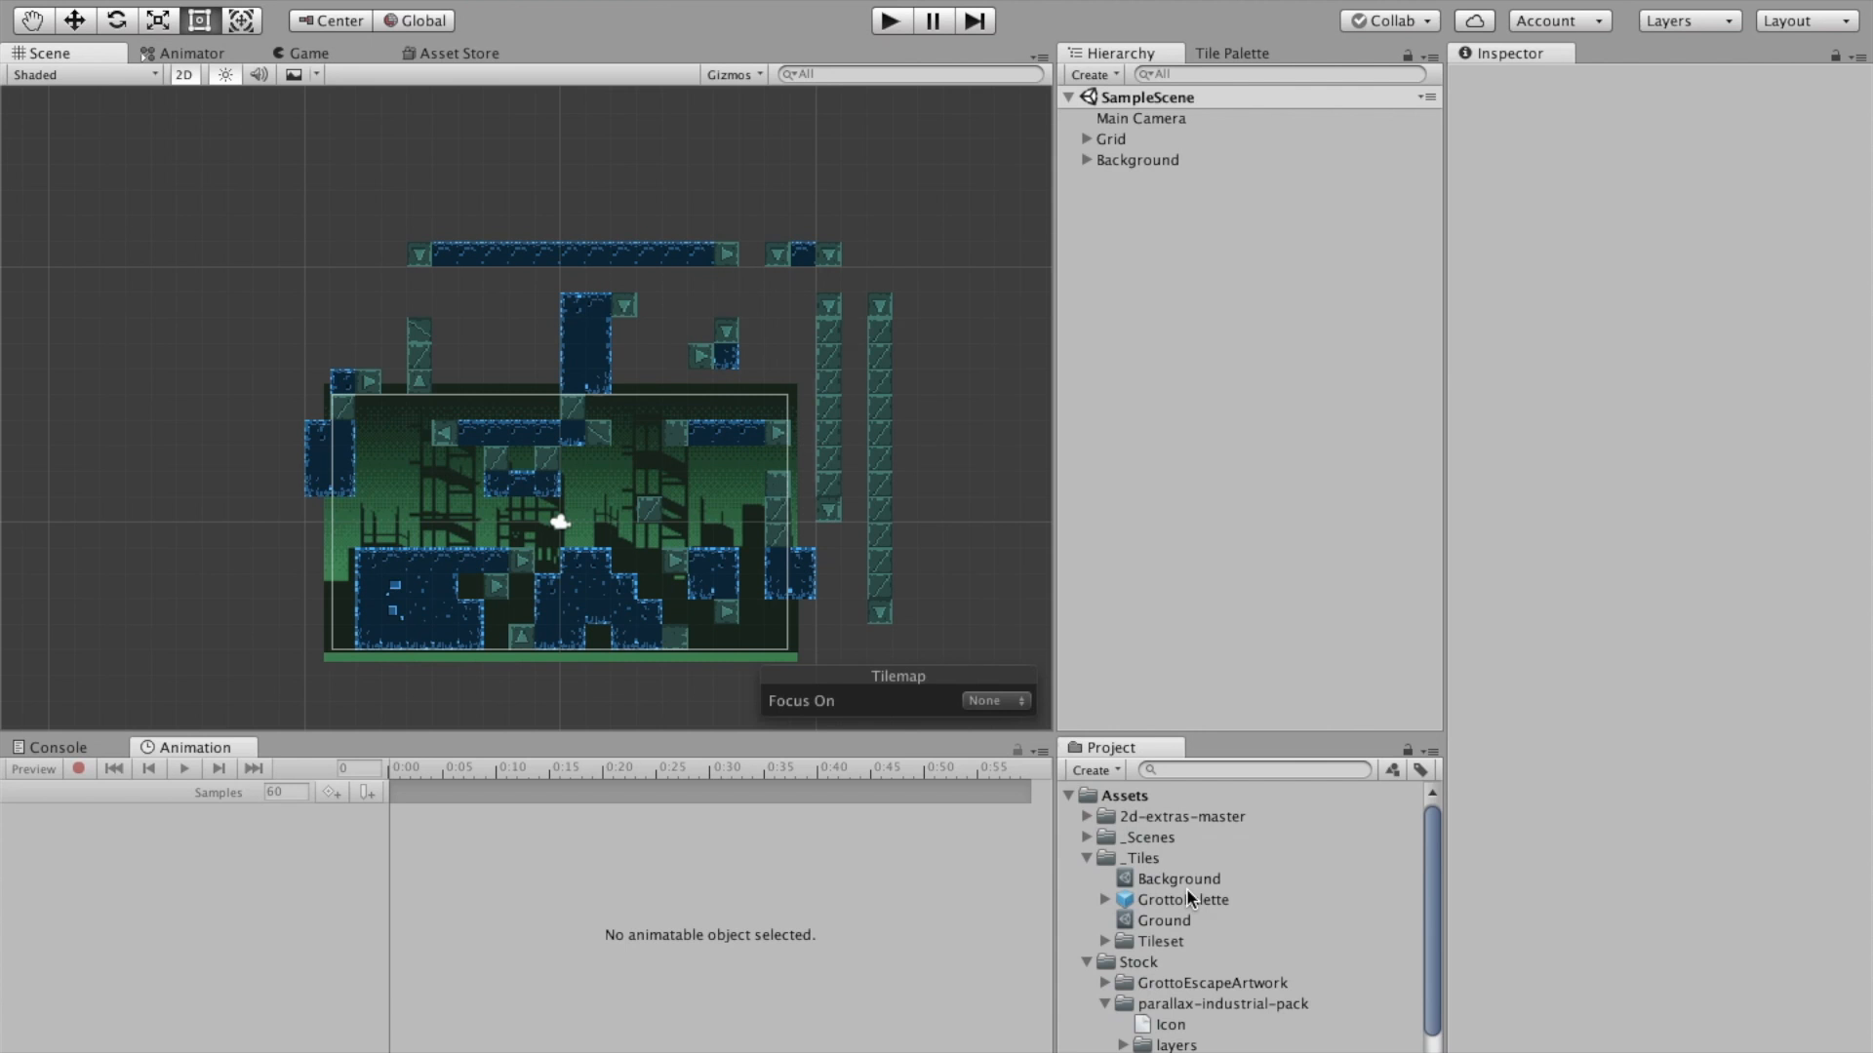
{"action": "left_click", "coordinate": [1153, 922]}
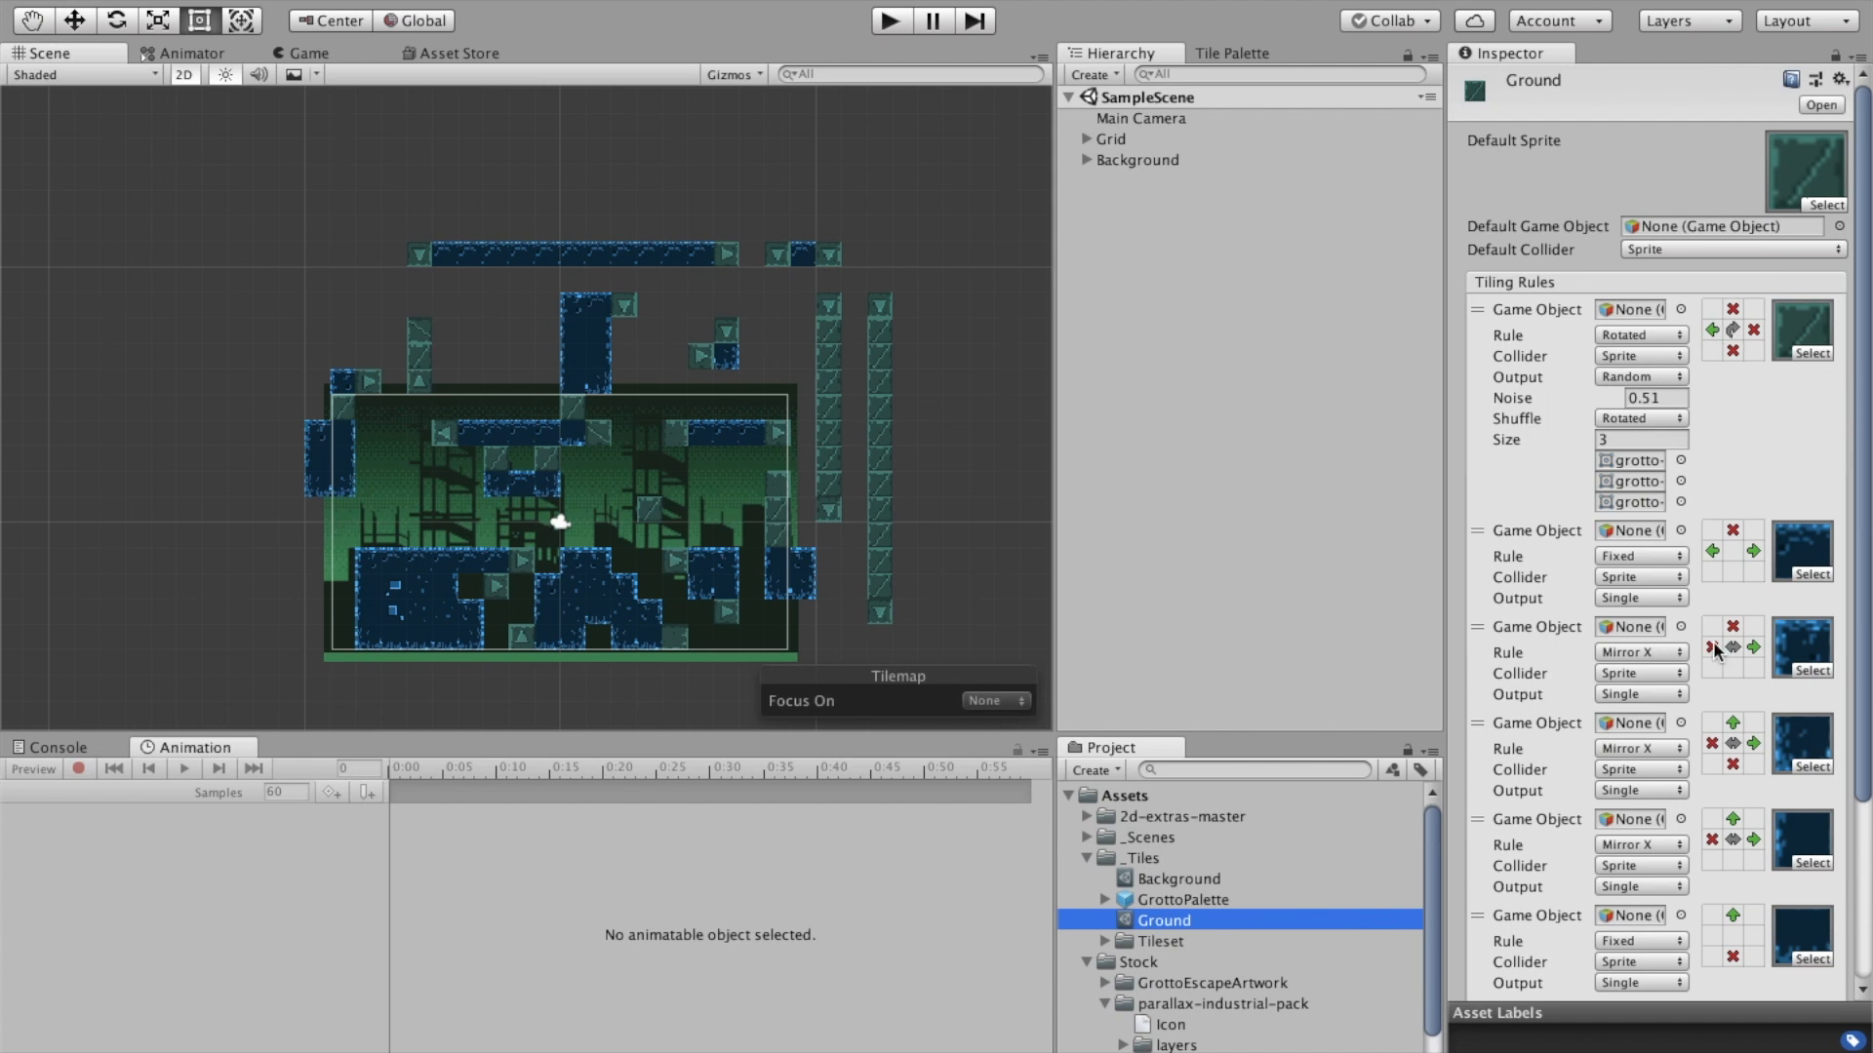
{"action": "scroll", "coordinate": [1716, 657], "scroll_direction": "down", "scroll_amount": 5}
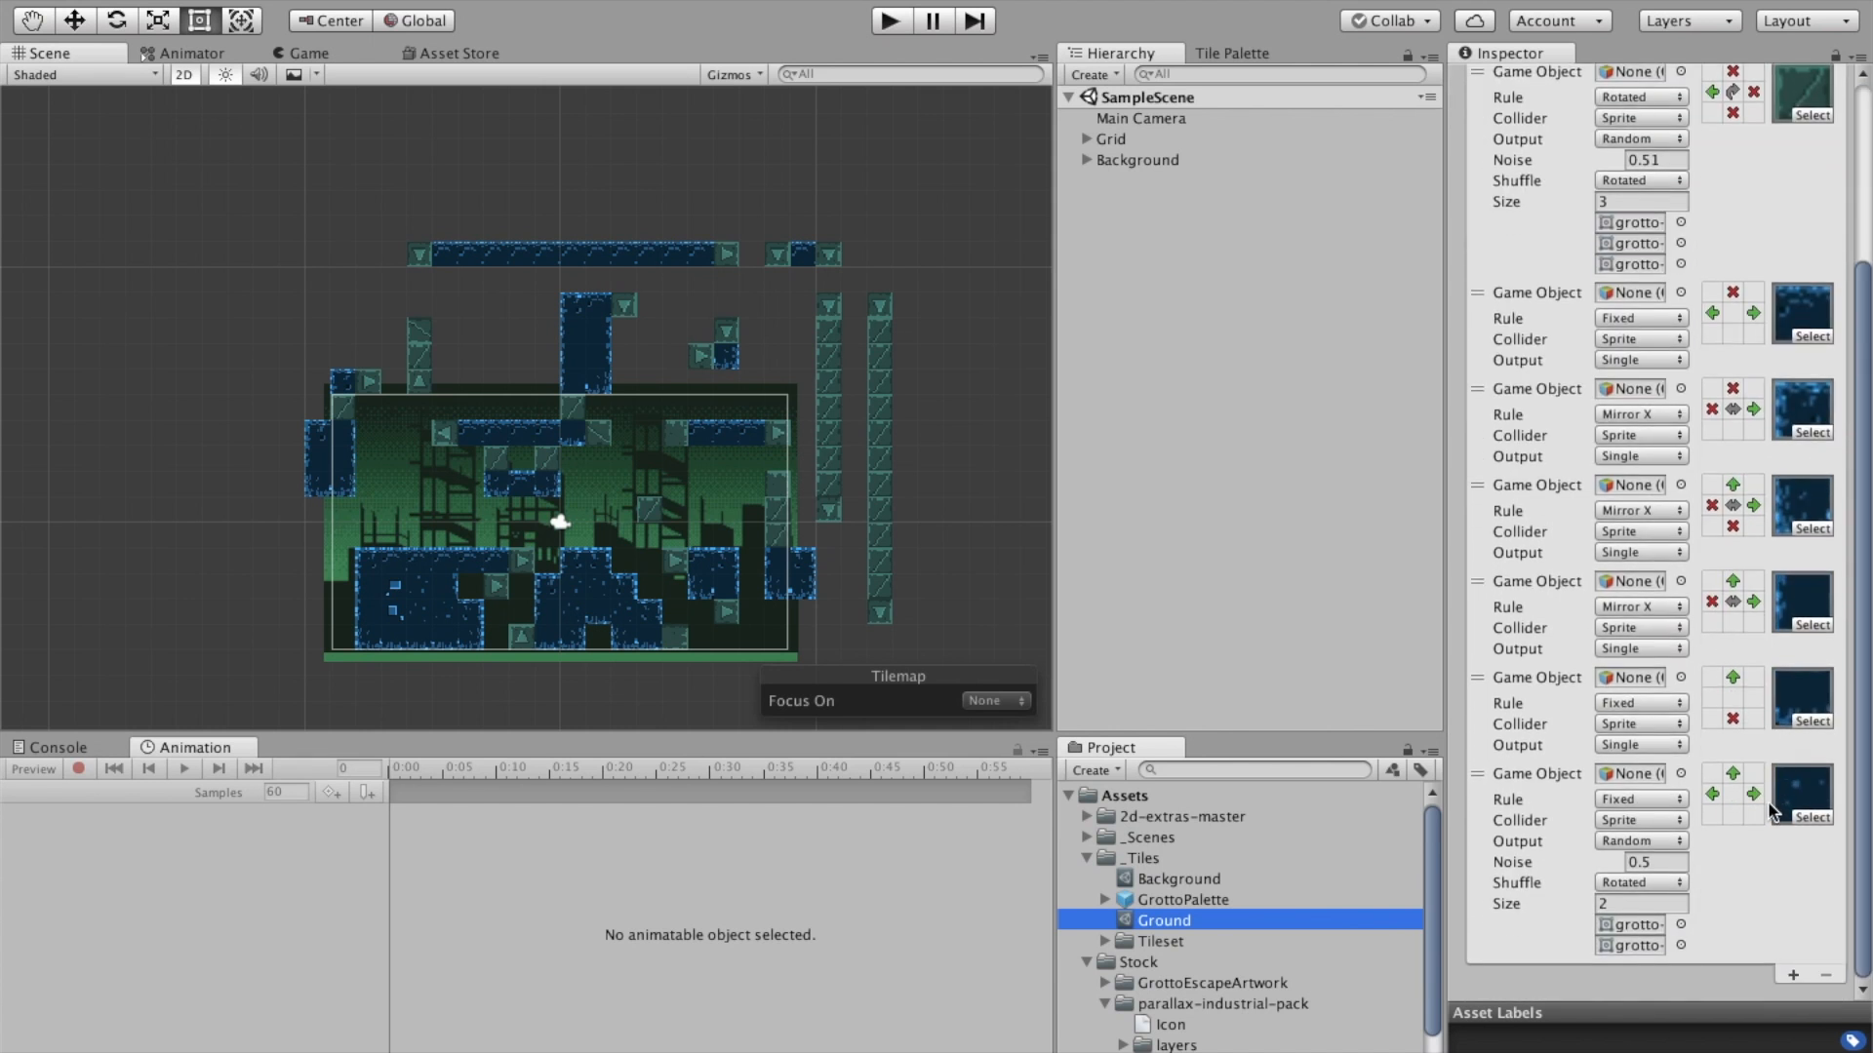
{"action": "scroll", "coordinate": [1770, 810], "scroll_direction": "up", "scroll_amount": 5}
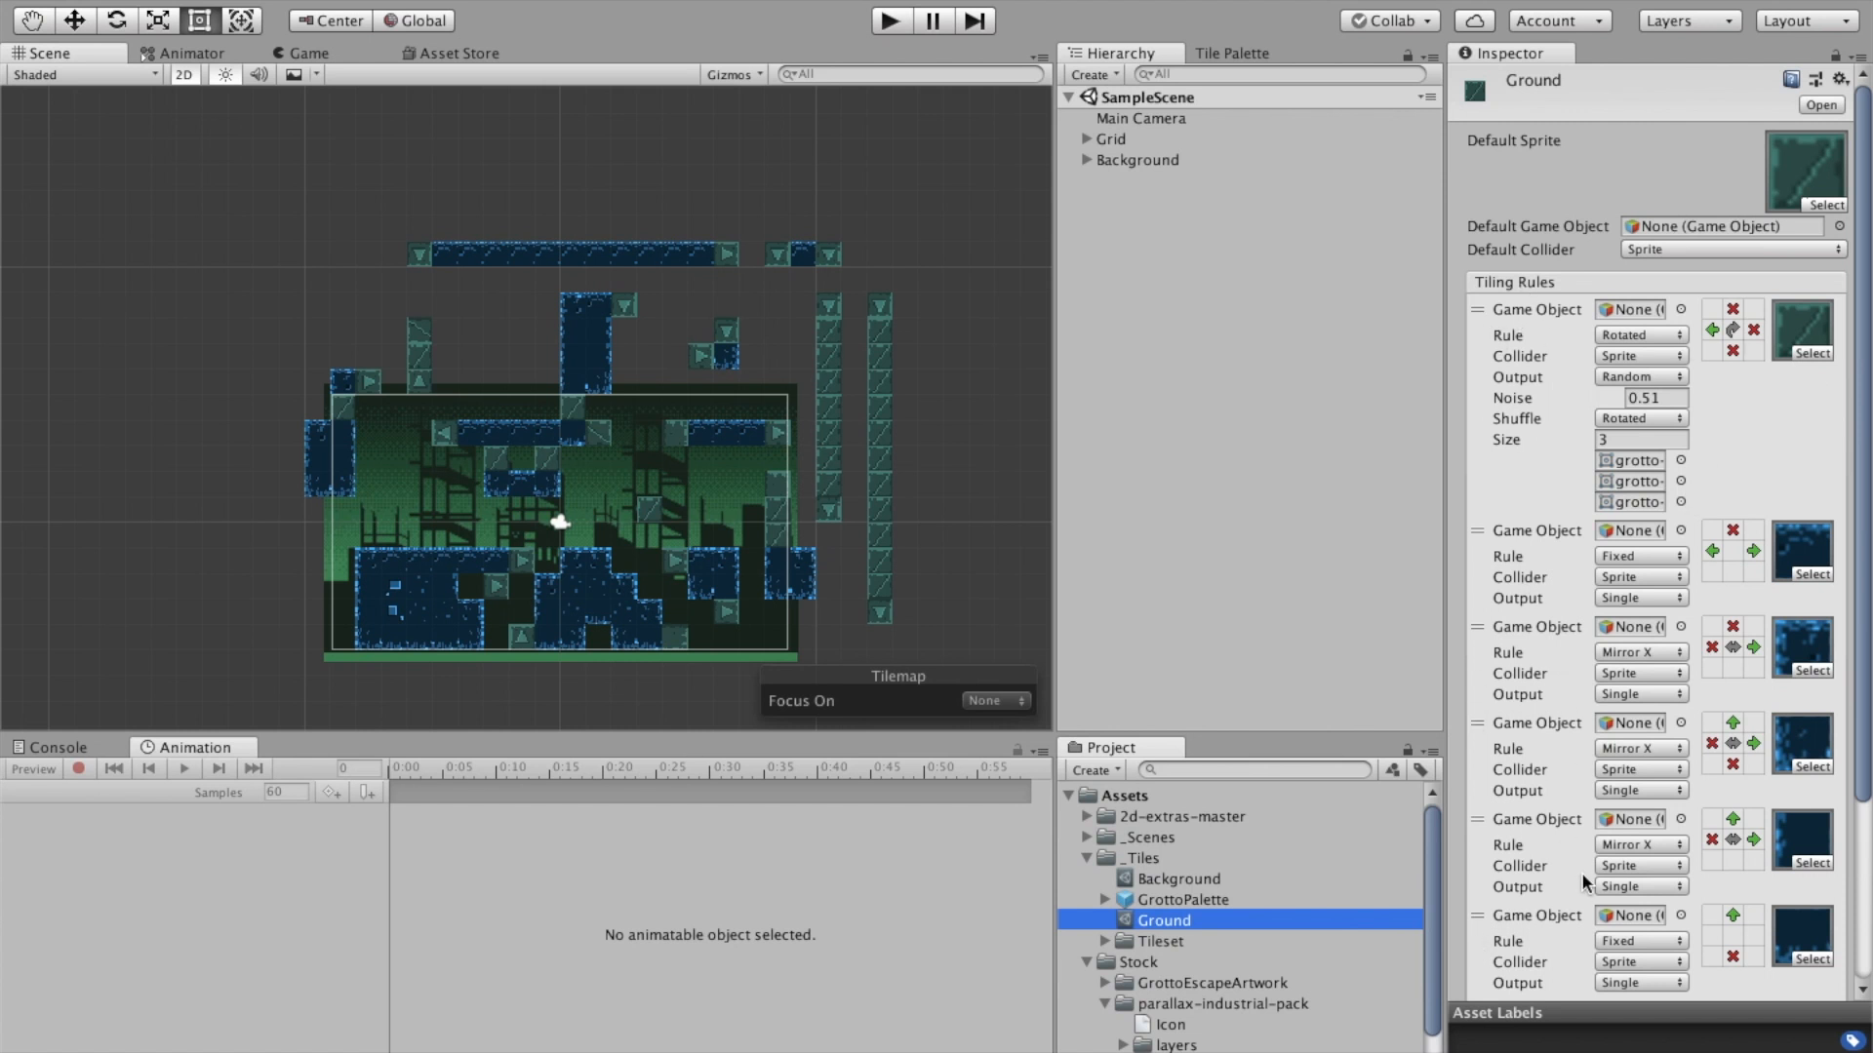
Try the fifth tiling rule at the top of the rule list, and return it to fifth place
{"action": "left_click_drag", "start_coordinate": [1477, 827], "coordinate": [1507, 519]}
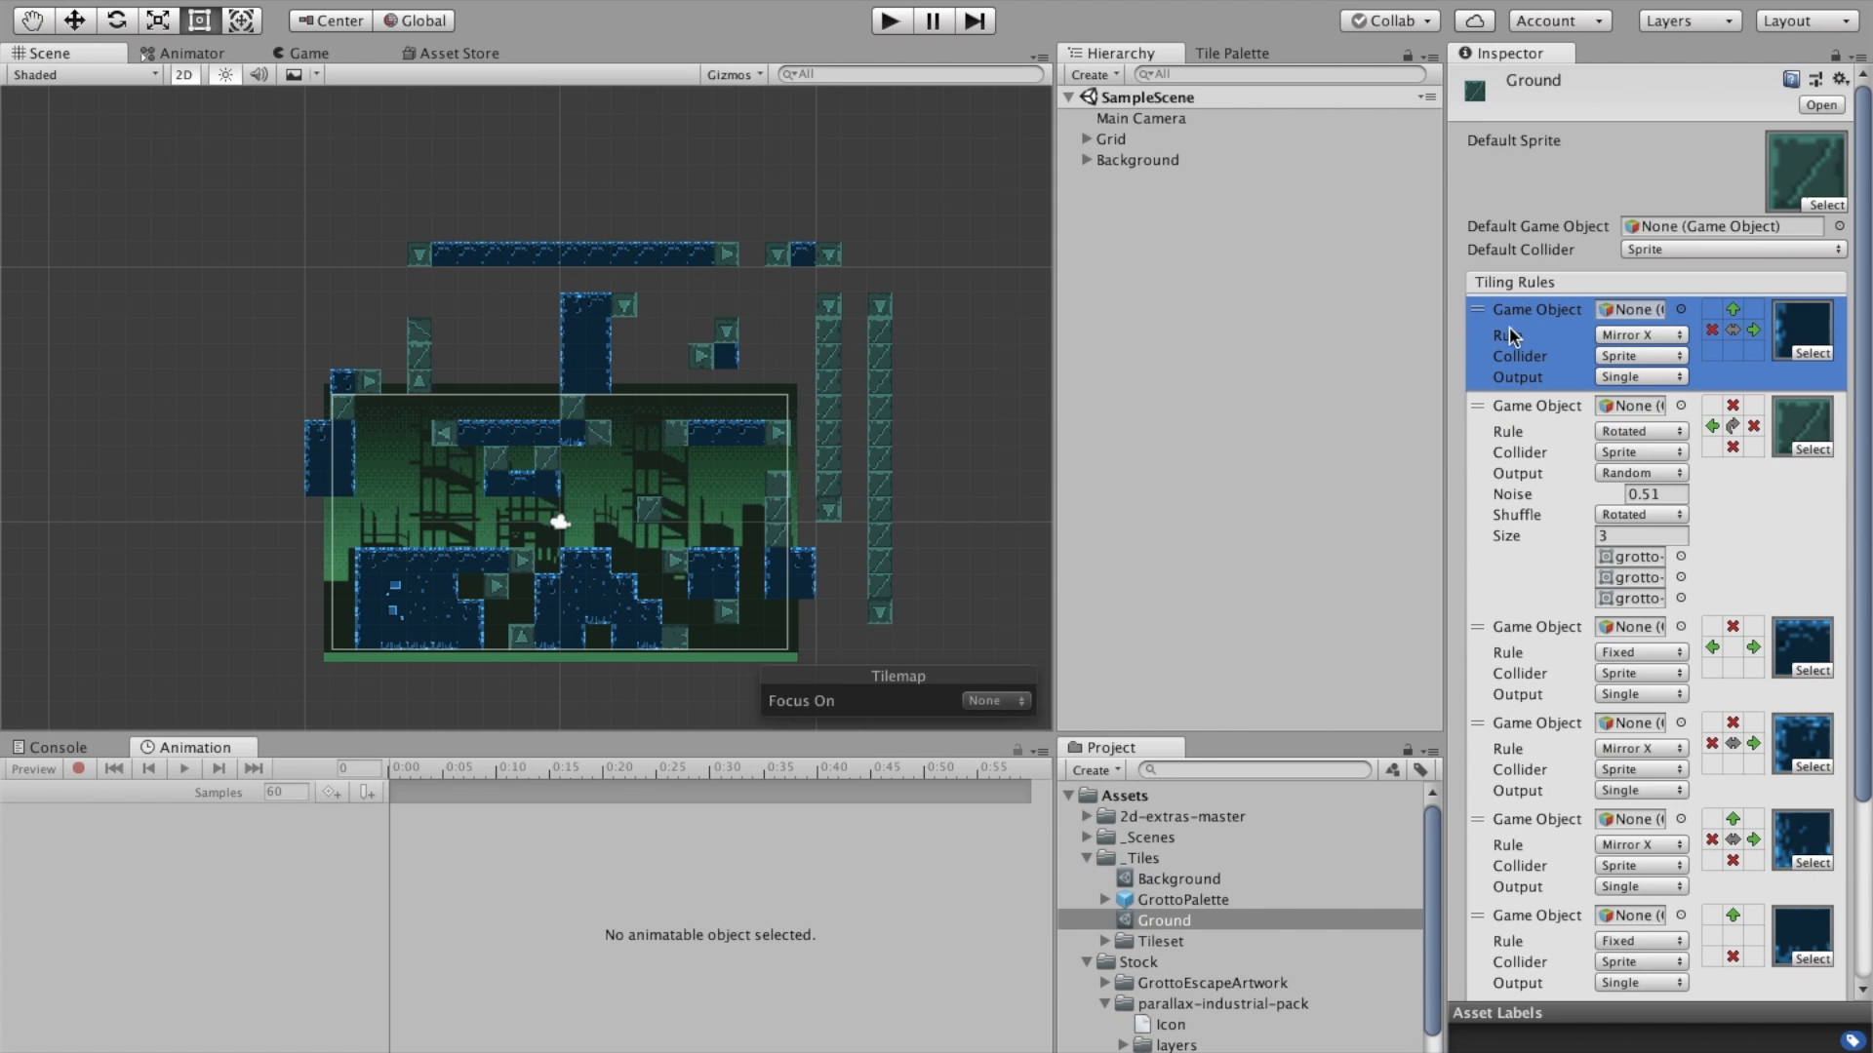
{"action": "left_click_drag", "start_coordinate": [1477, 317], "coordinate": [1479, 845]}
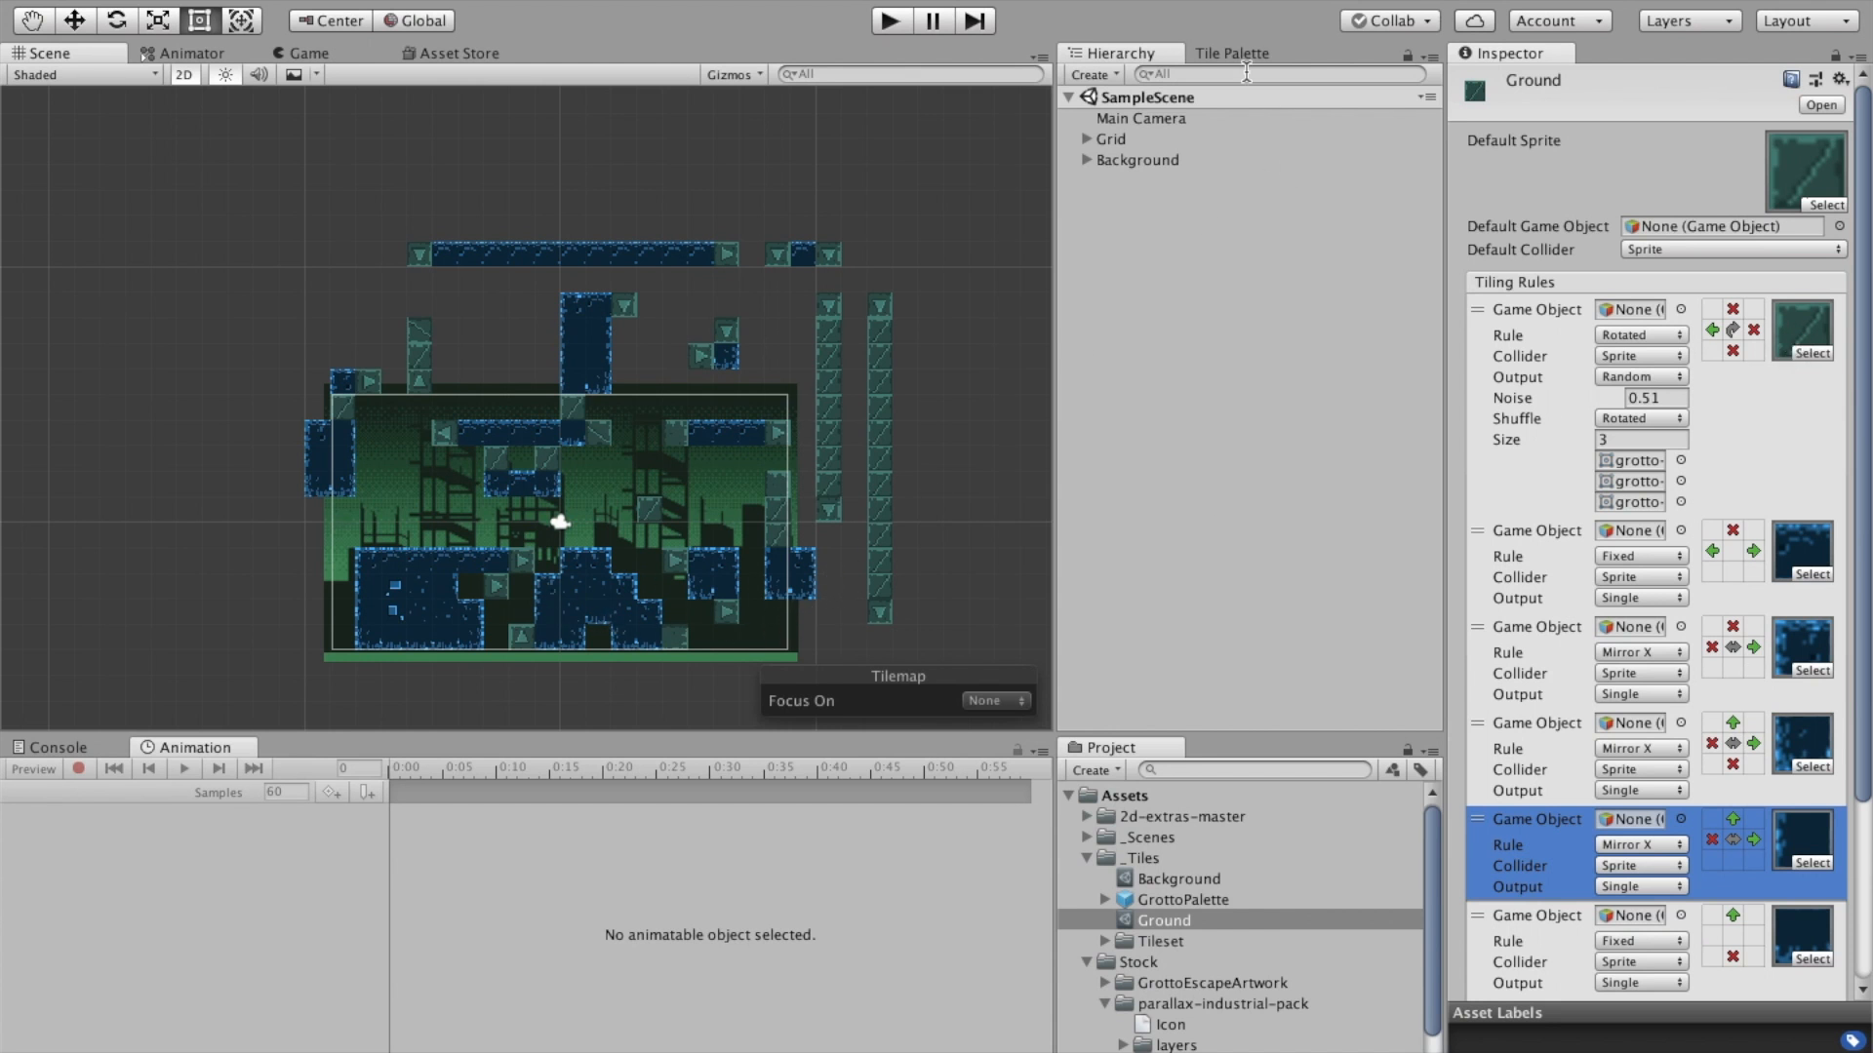
Paint one ground tile against the outer side of the rightmost tall column in the Ground Tiles tilemap
{"action": "left_click", "coordinate": [1233, 53]}
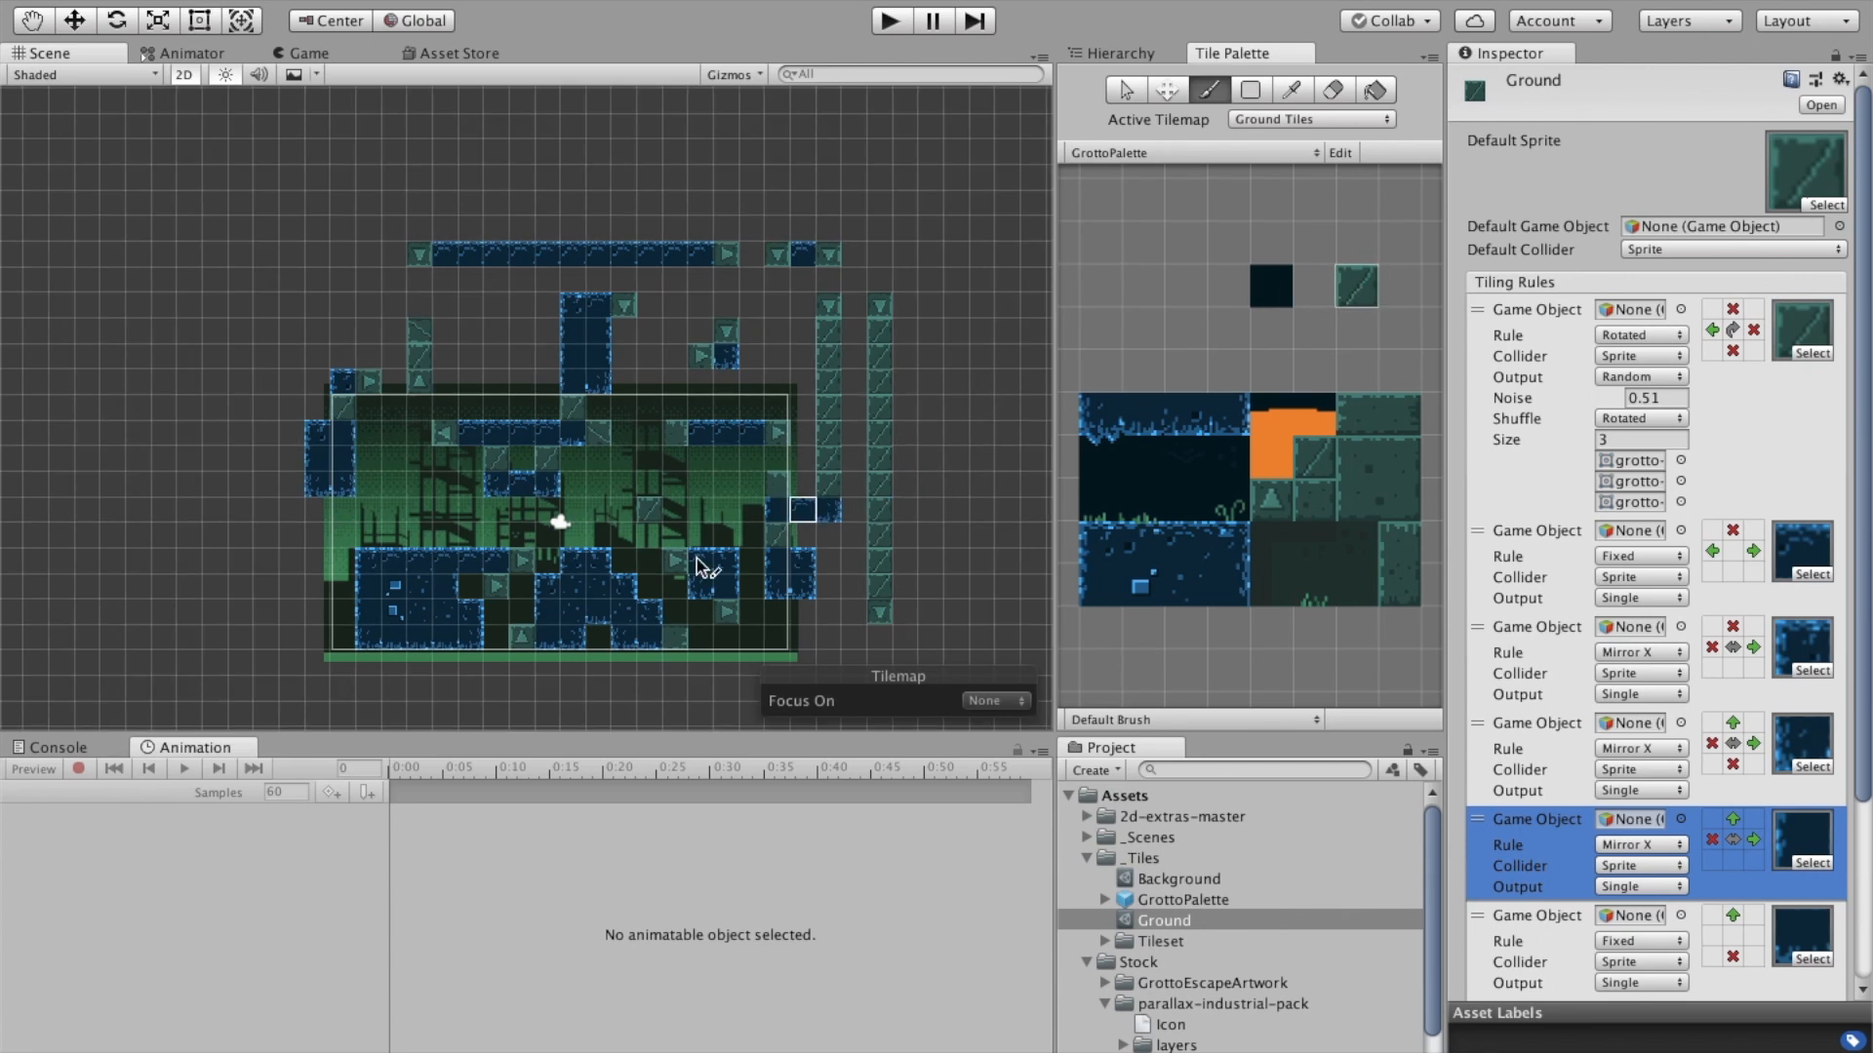
{"action": "scroll", "coordinate": [982, 624], "scroll_direction": "up", "scroll_amount": 5}
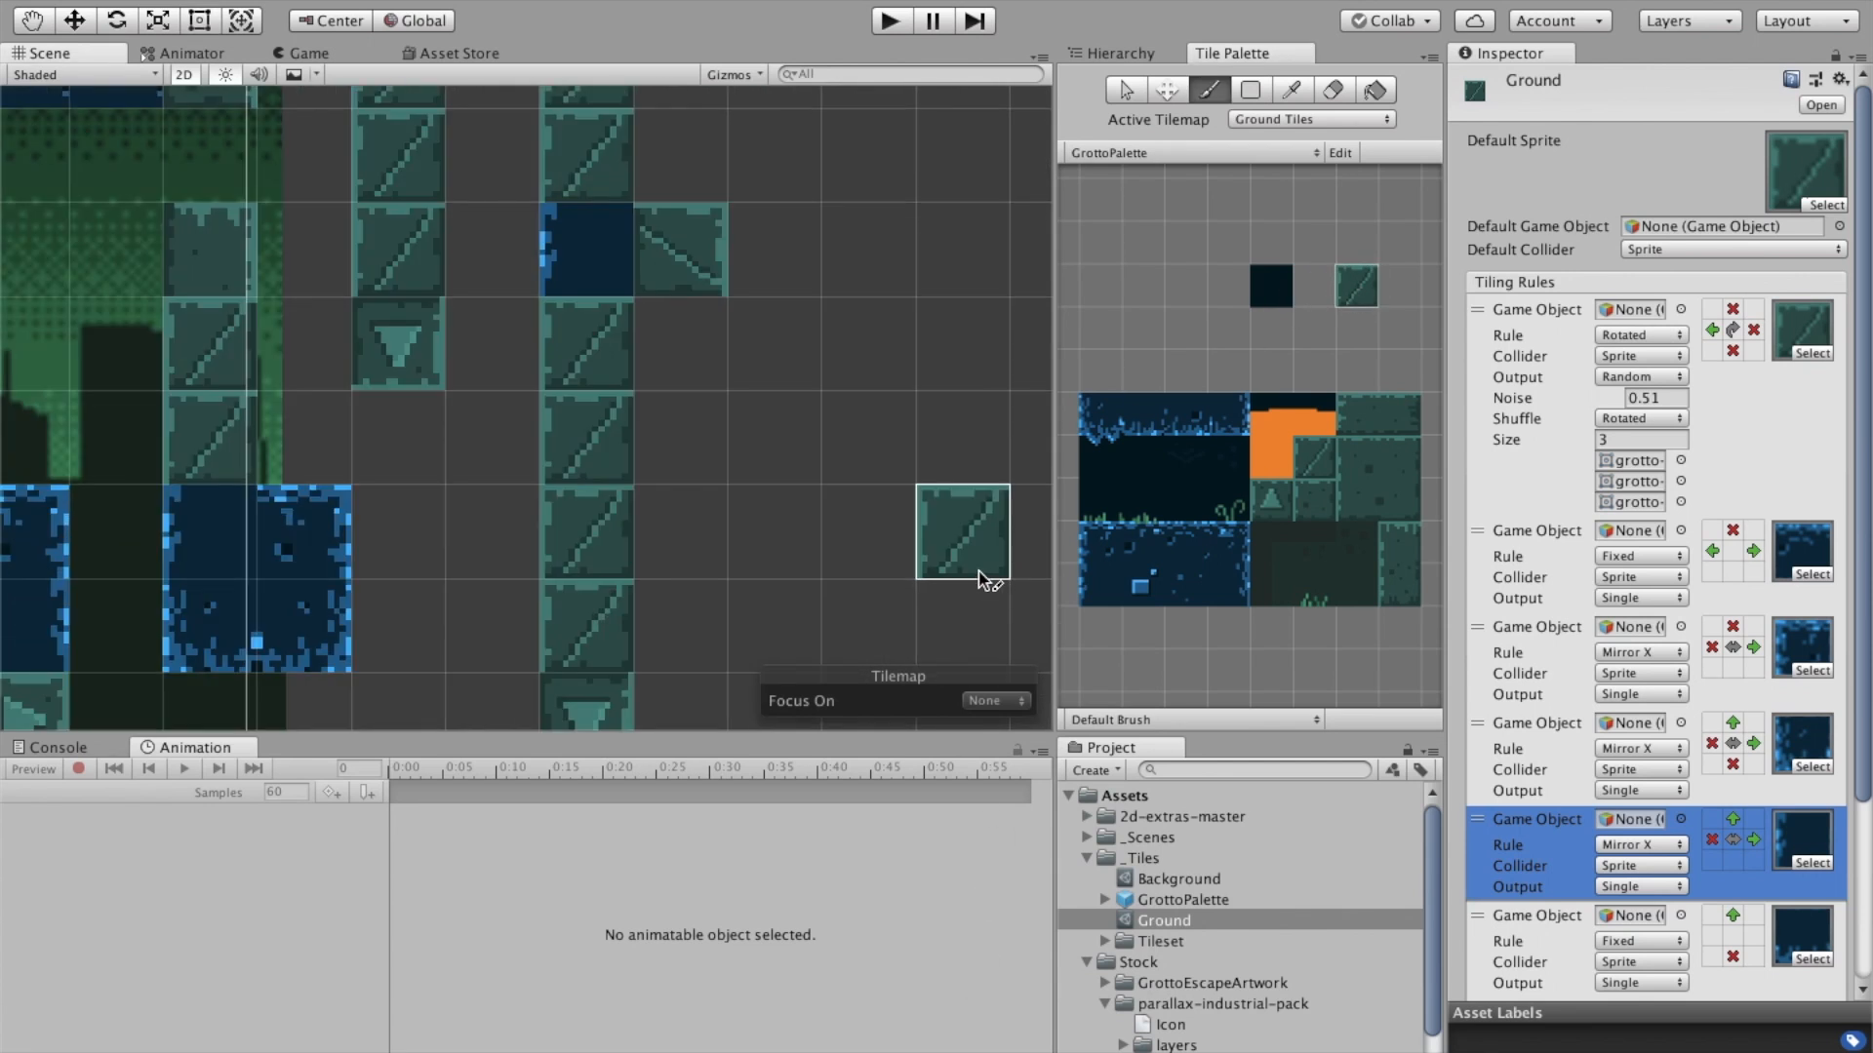
{"action": "middle_click_drag", "start_coordinate": [770, 296], "coordinate": [850, 419]}
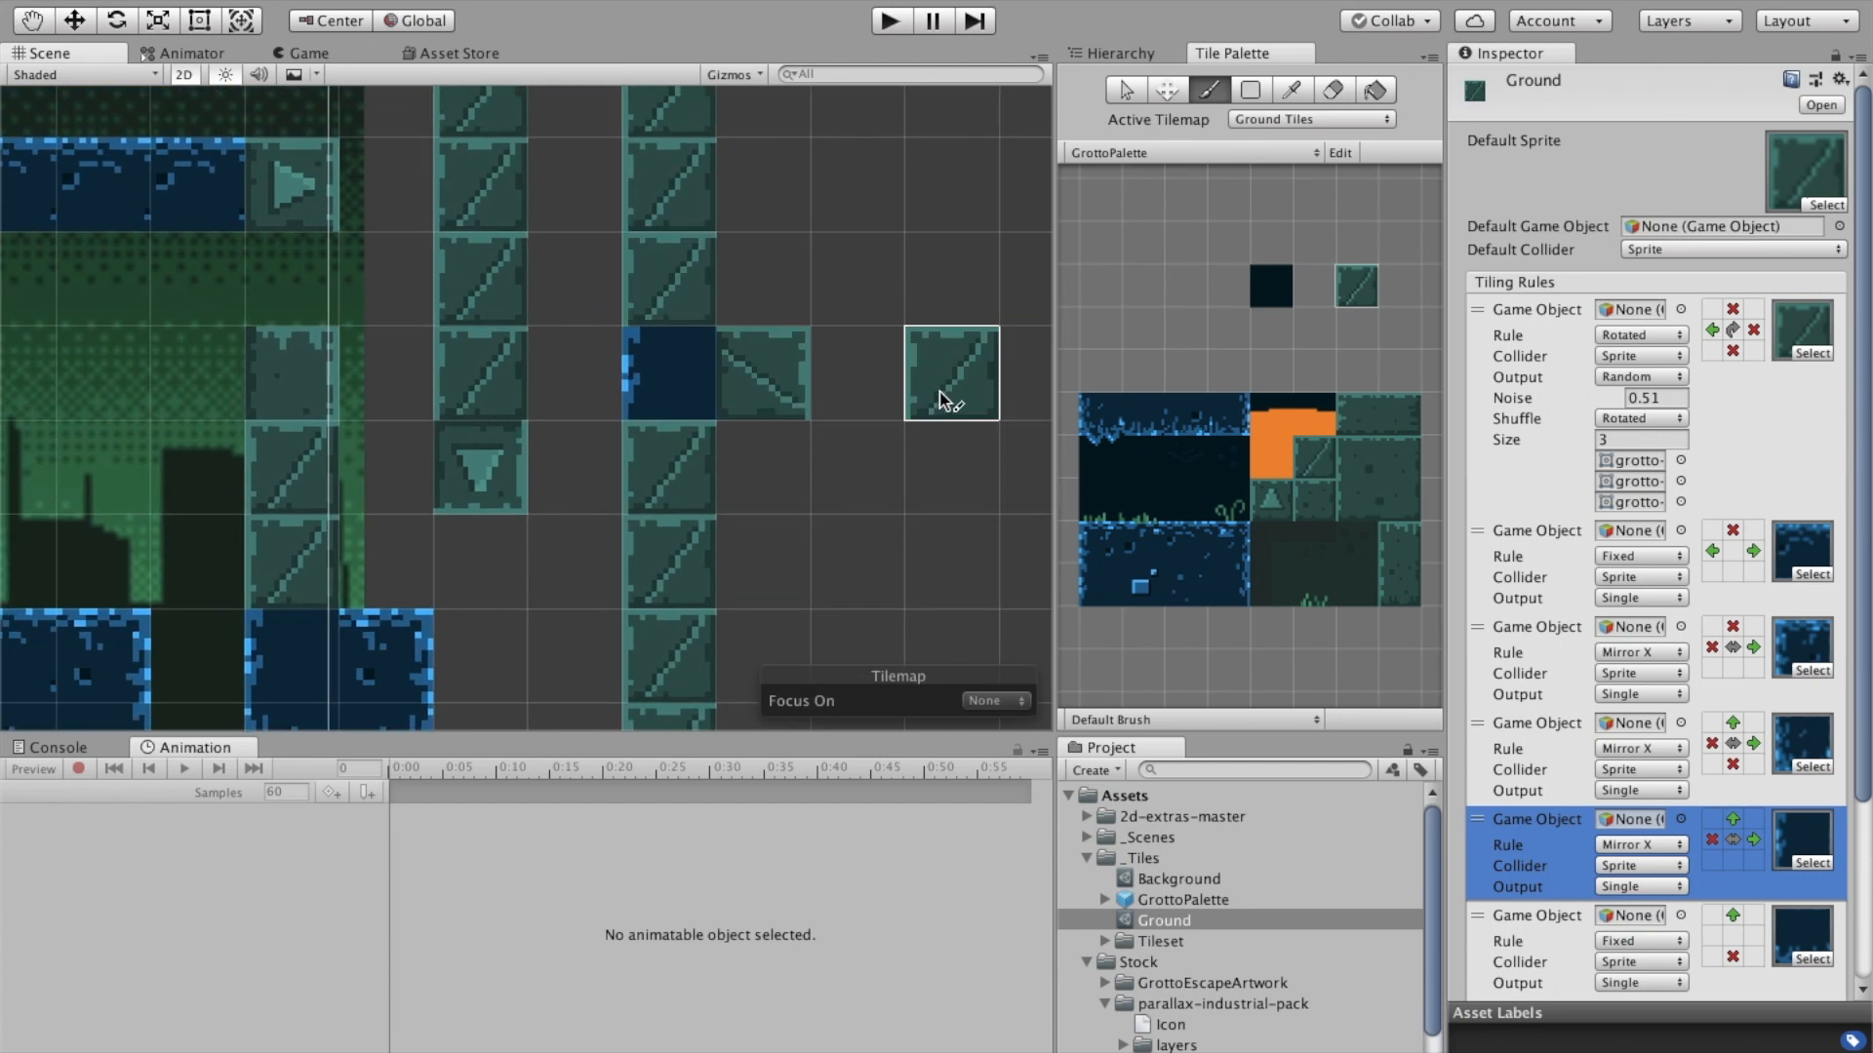
{"action": "scroll", "coordinate": [882, 539], "scroll_direction": "down", "scroll_amount": 5}
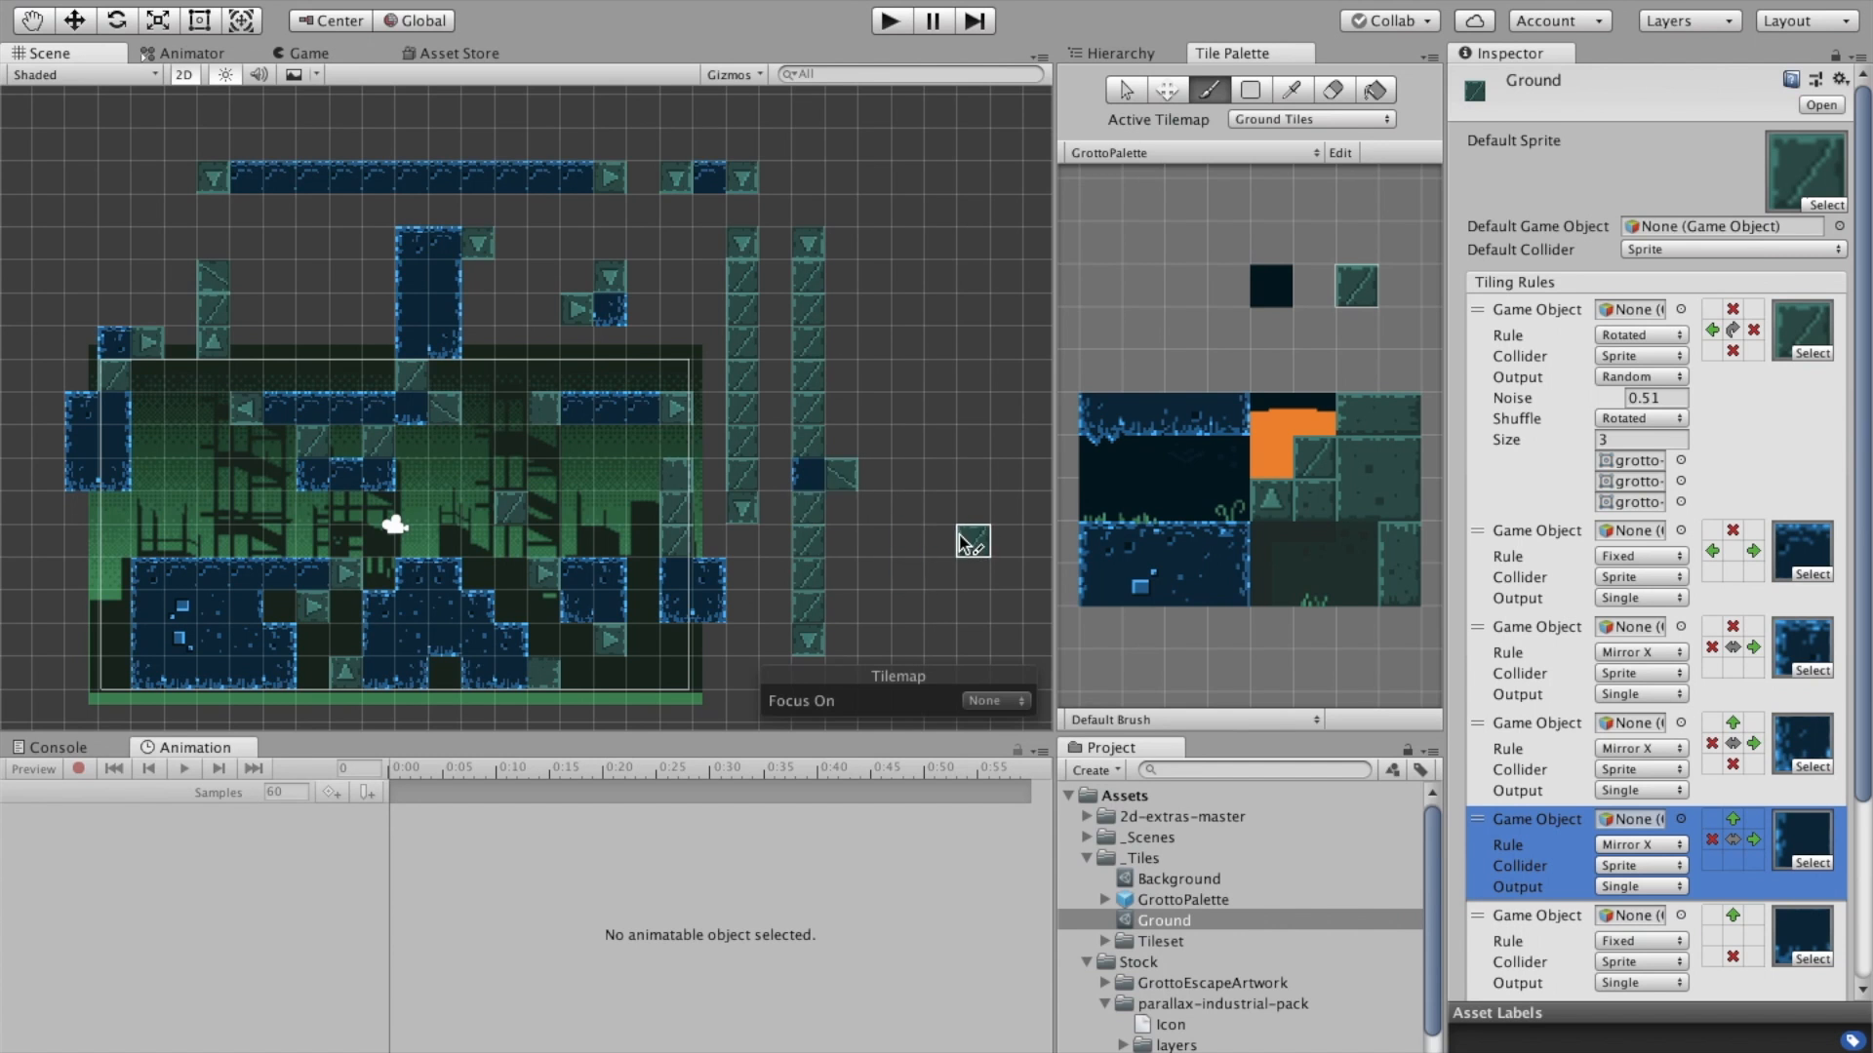
{"action": "scroll", "coordinate": [972, 541], "scroll_direction": "down", "scroll_amount": 4}
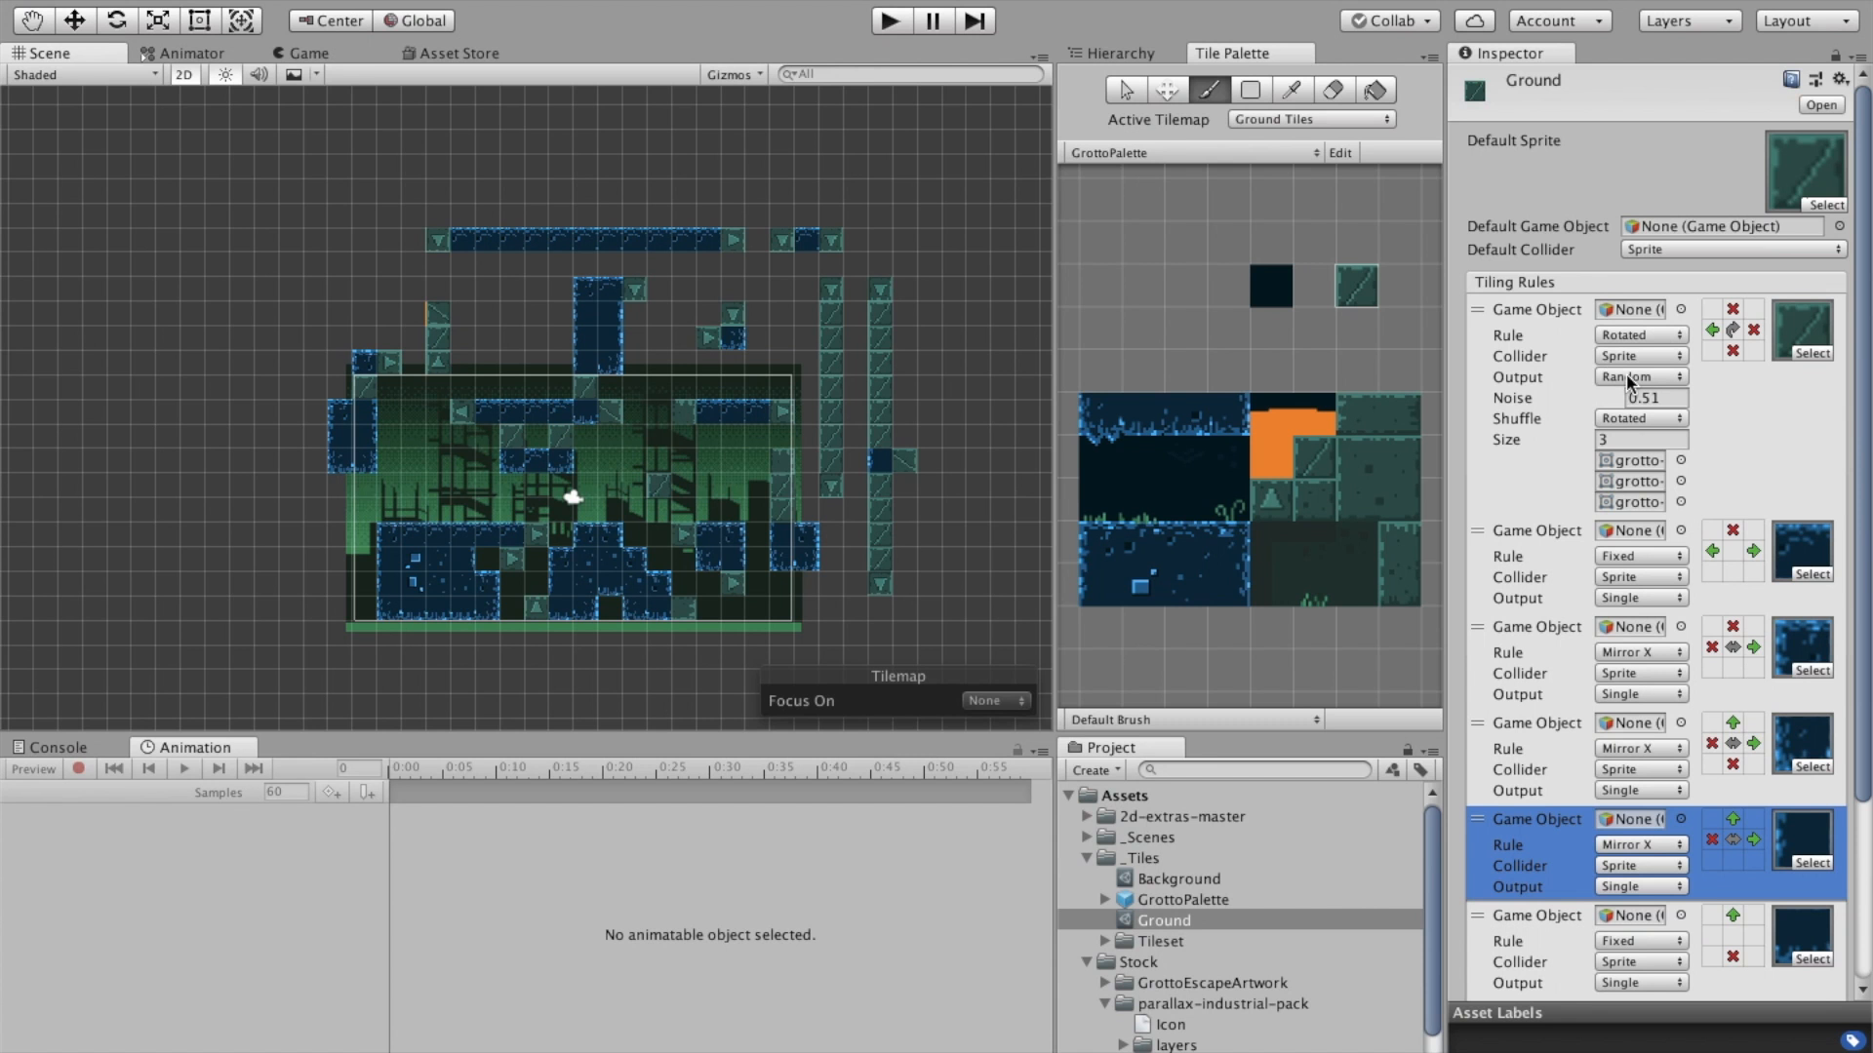
Examine the remaining Ground tiling rules and compare them with the edges and interiors of the painted blocks in the scene
{"action": "scroll", "coordinate": [1658, 399], "scroll_direction": "down", "scroll_amount": 4}
{"action": "scroll", "coordinate": [1714, 428], "scroll_direction": "down", "scroll_amount": 5}
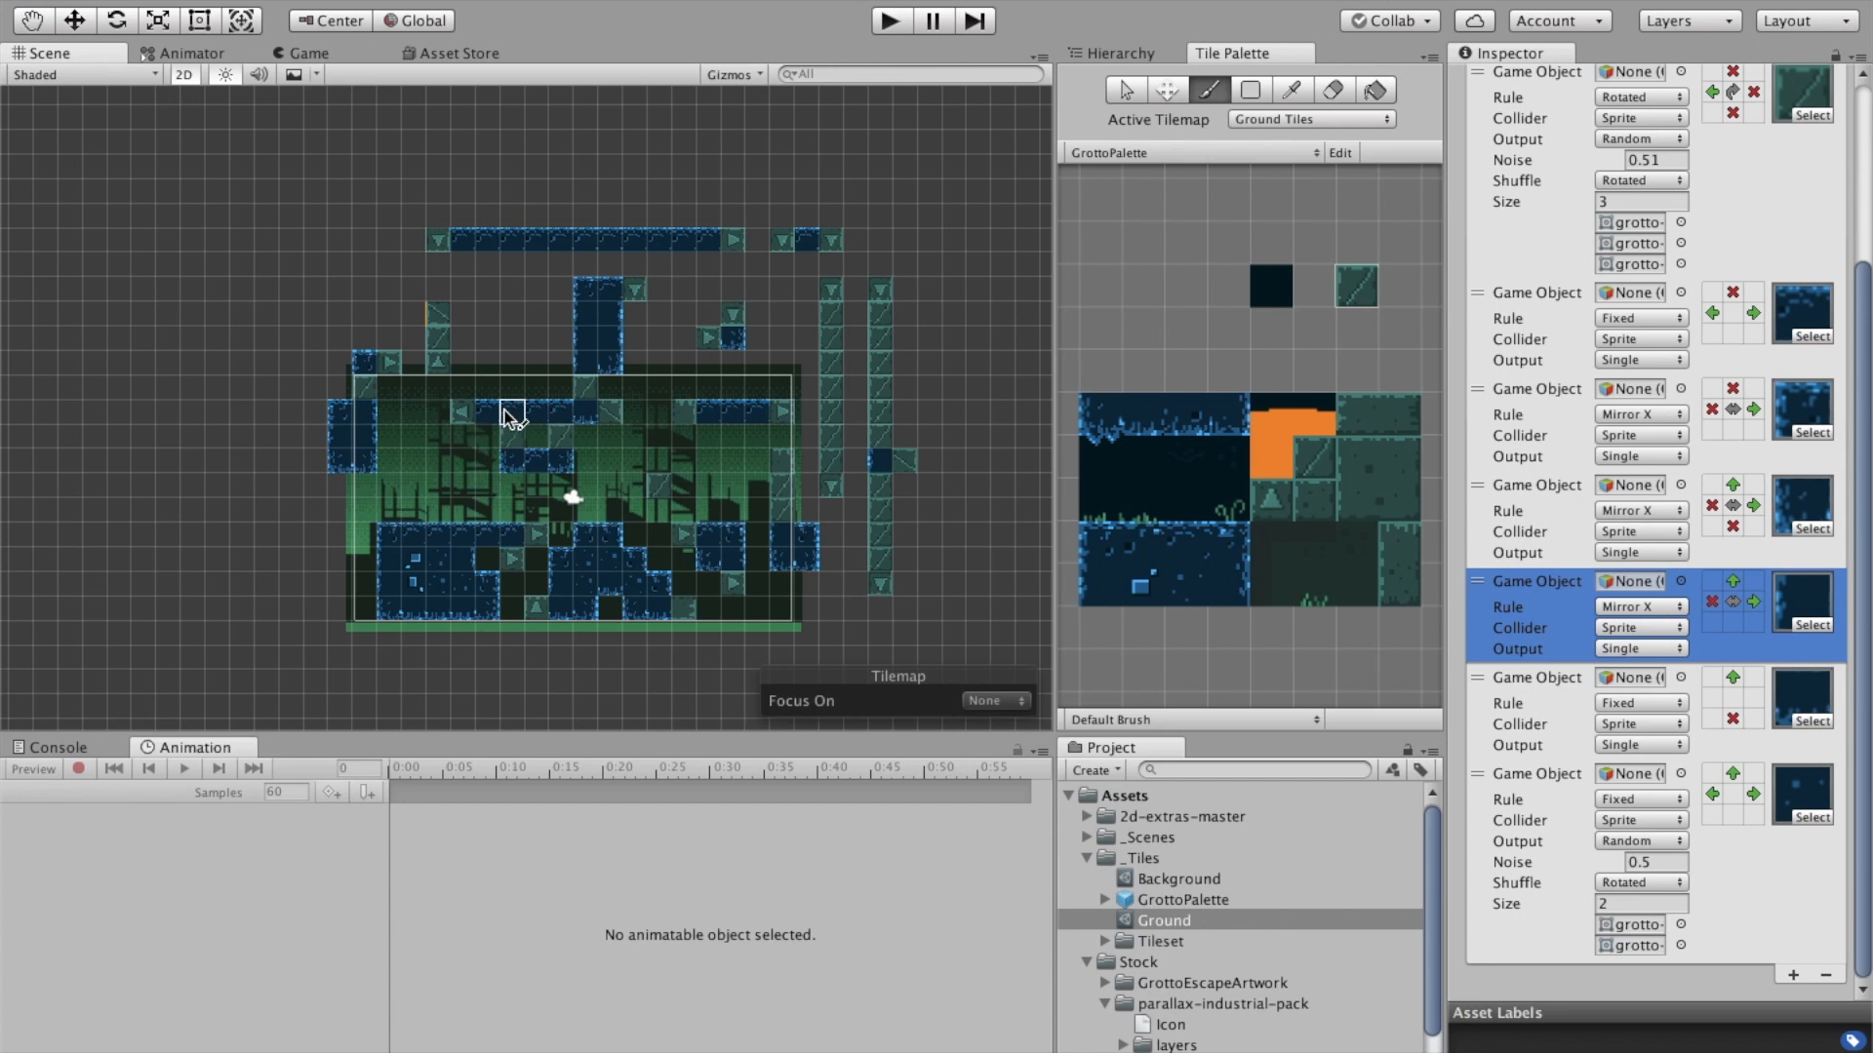
{"action": "left_click", "coordinate": [1709, 310]}
{"action": "scroll", "coordinate": [546, 499], "scroll_direction": "up", "scroll_amount": 10}
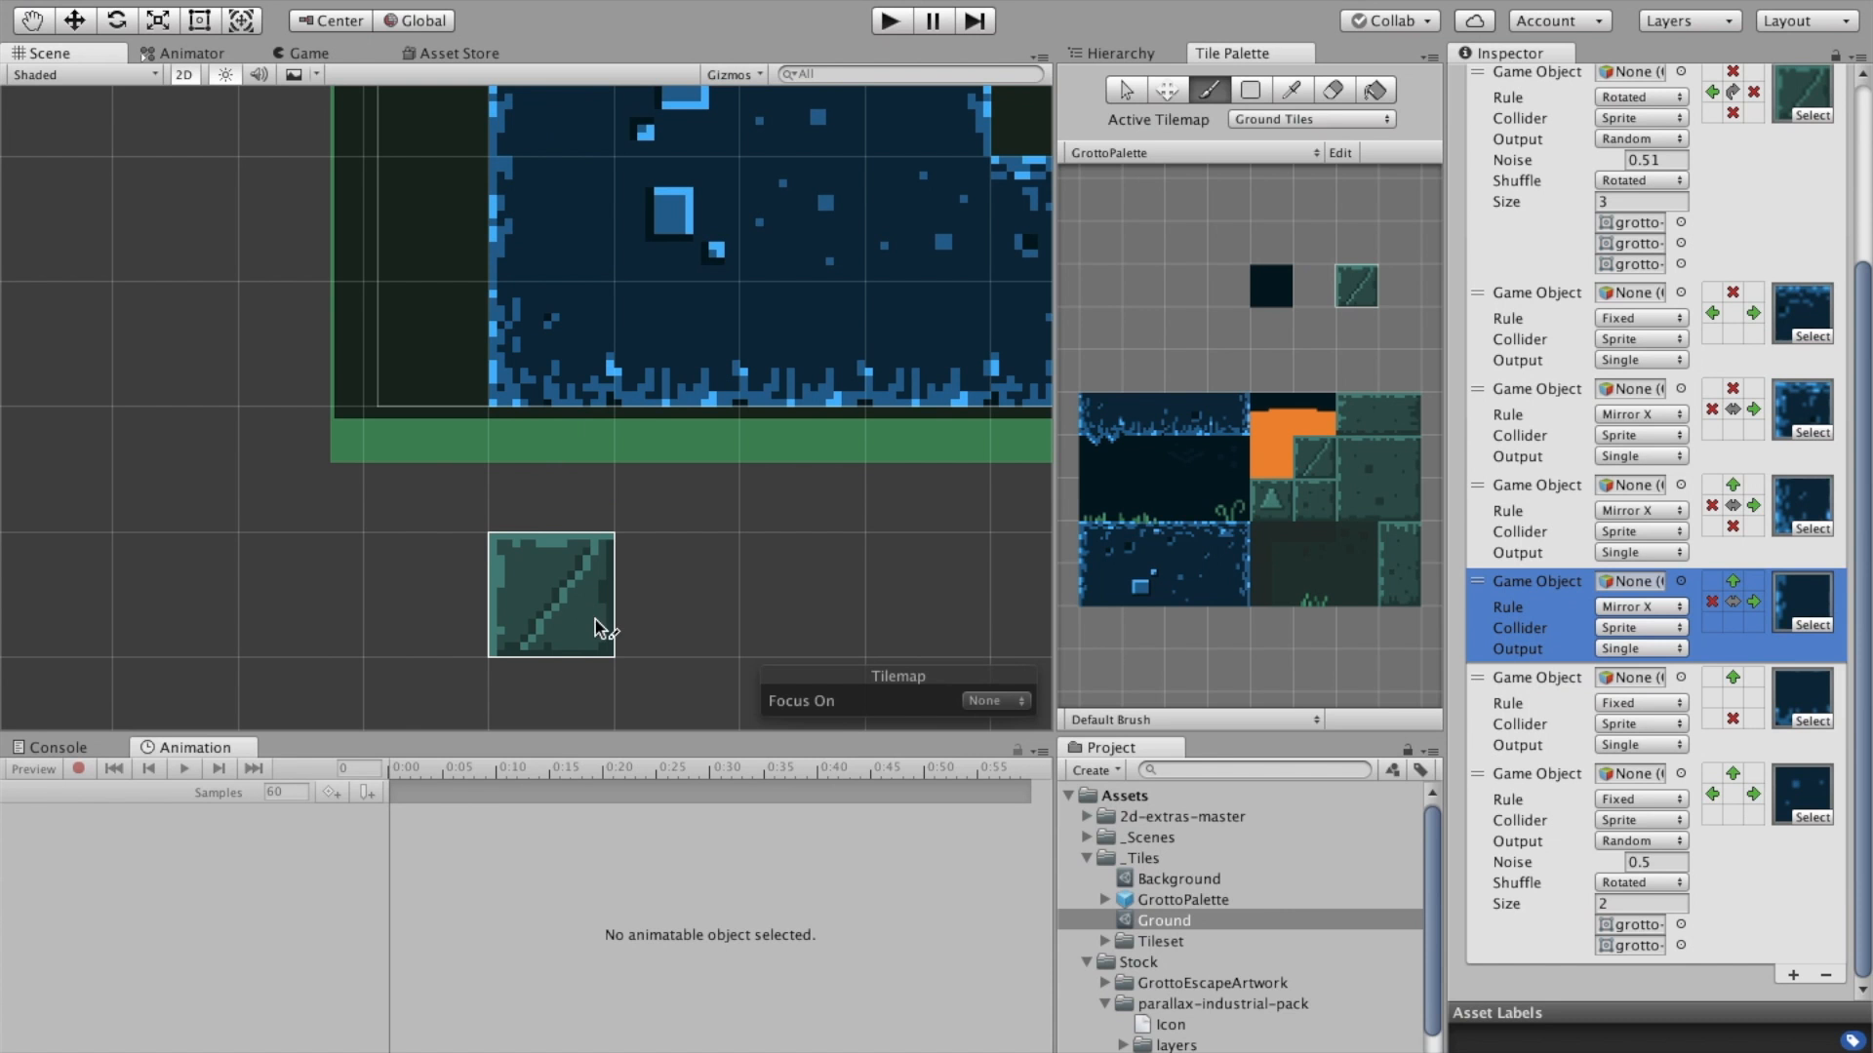
{"action": "scroll", "coordinate": [598, 619], "scroll_direction": "down", "scroll_amount": 10}
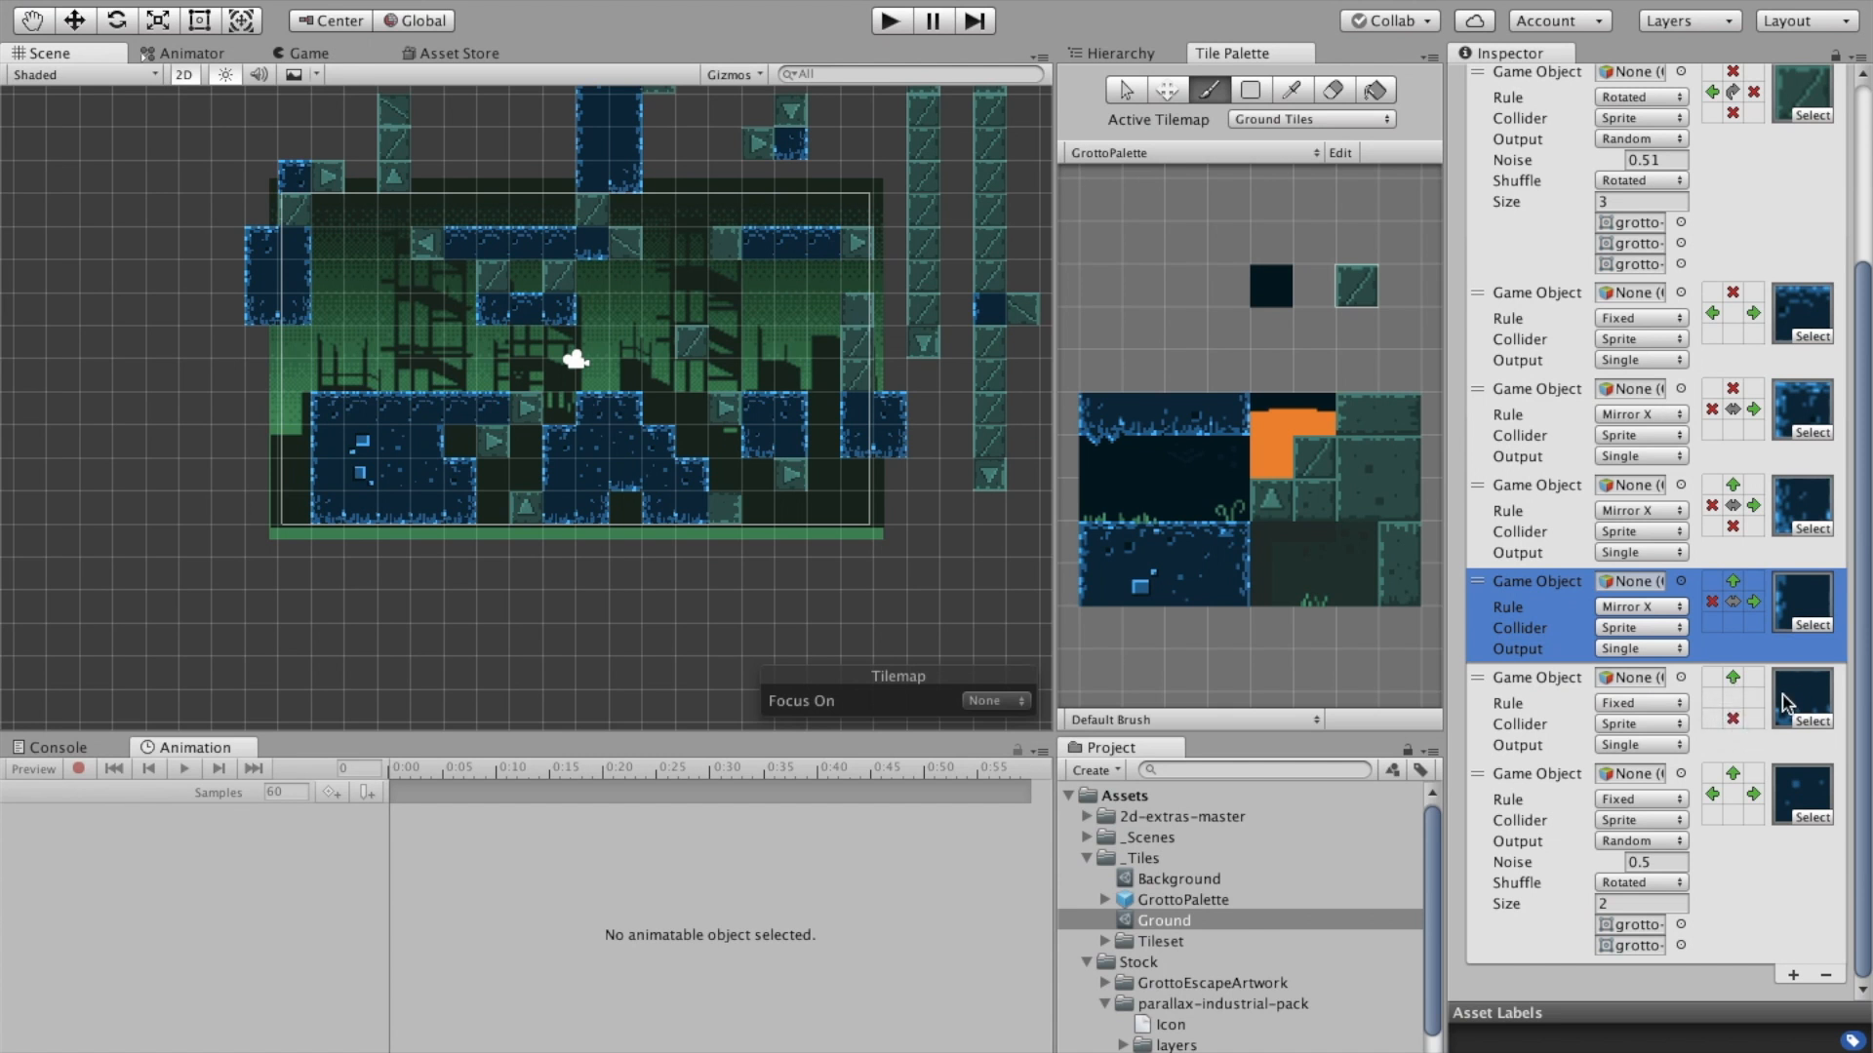
{"action": "left_click", "coordinate": [360, 505]}
{"action": "scroll", "coordinate": [709, 643], "scroll_direction": "up", "scroll_amount": 3}
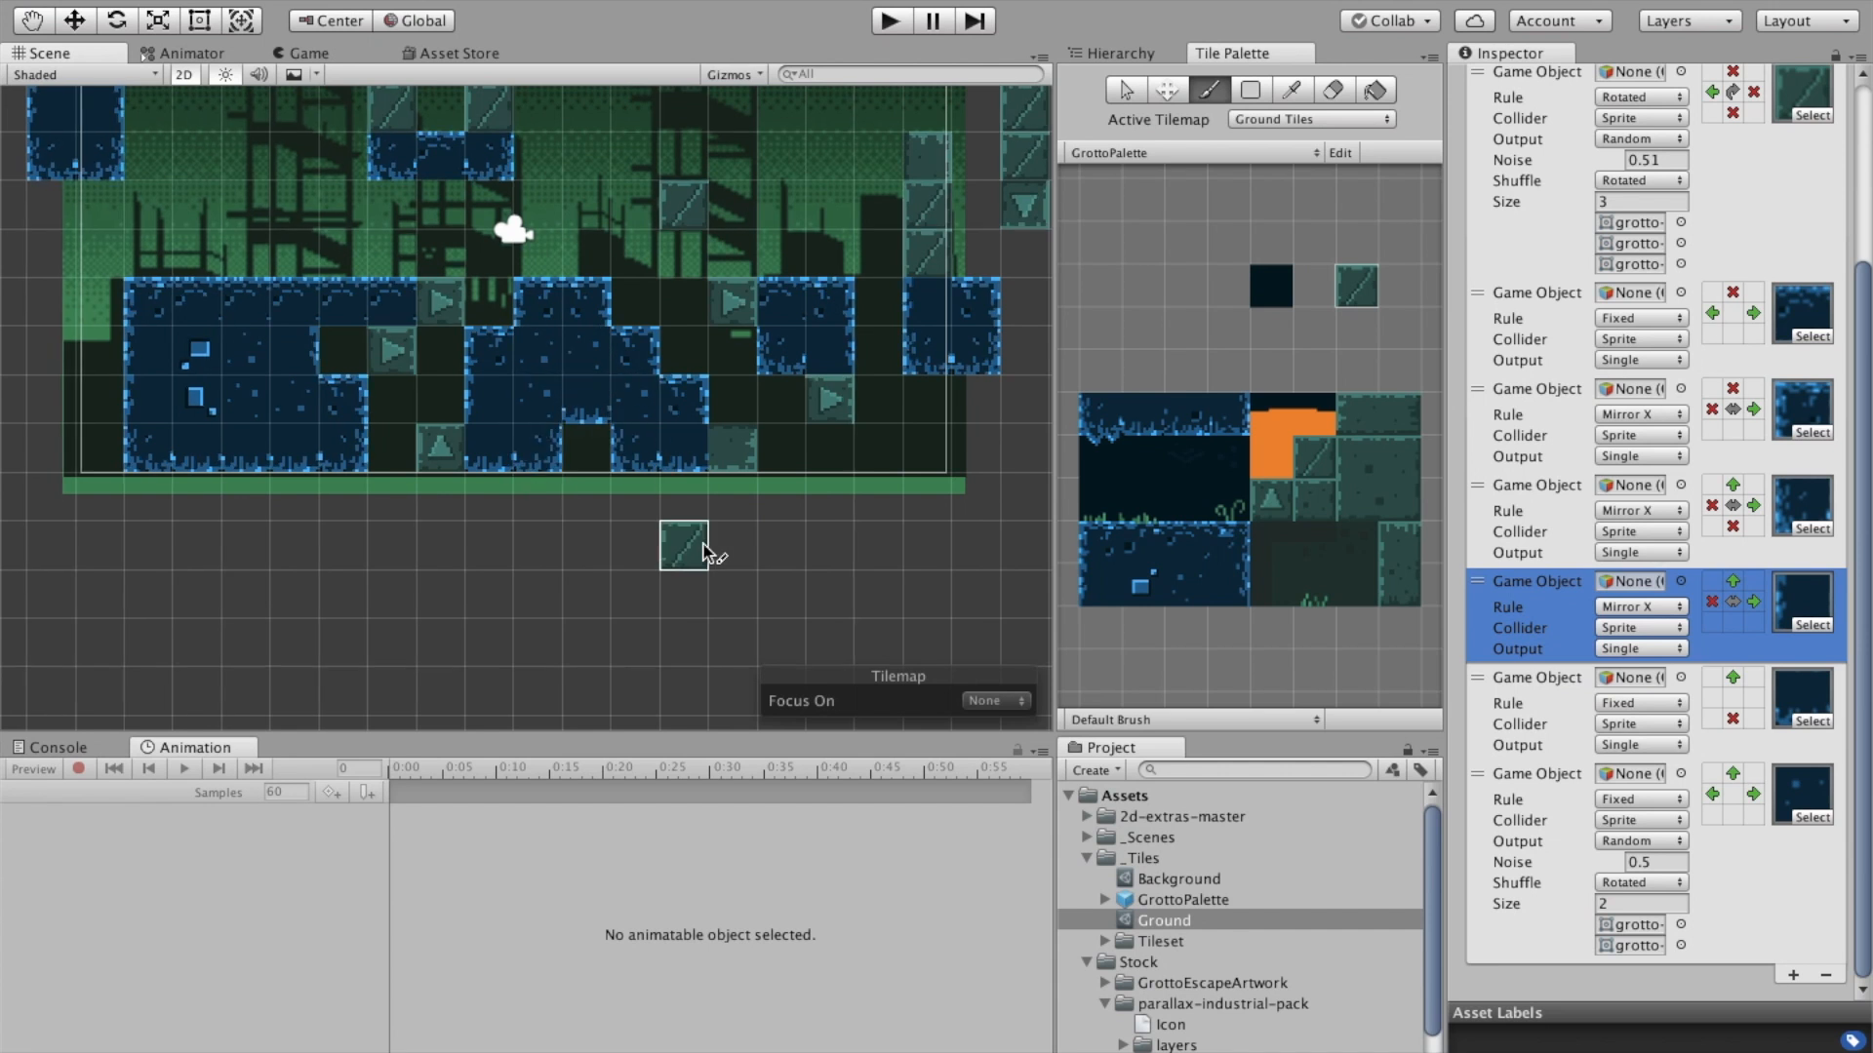
{"action": "scroll", "coordinate": [704, 544], "scroll_direction": "down", "scroll_amount": 2}
{"action": "middle_click_drag", "start_coordinate": [778, 518], "coordinate": [690, 577]}
{"action": "left_click", "coordinate": [543, 290]}
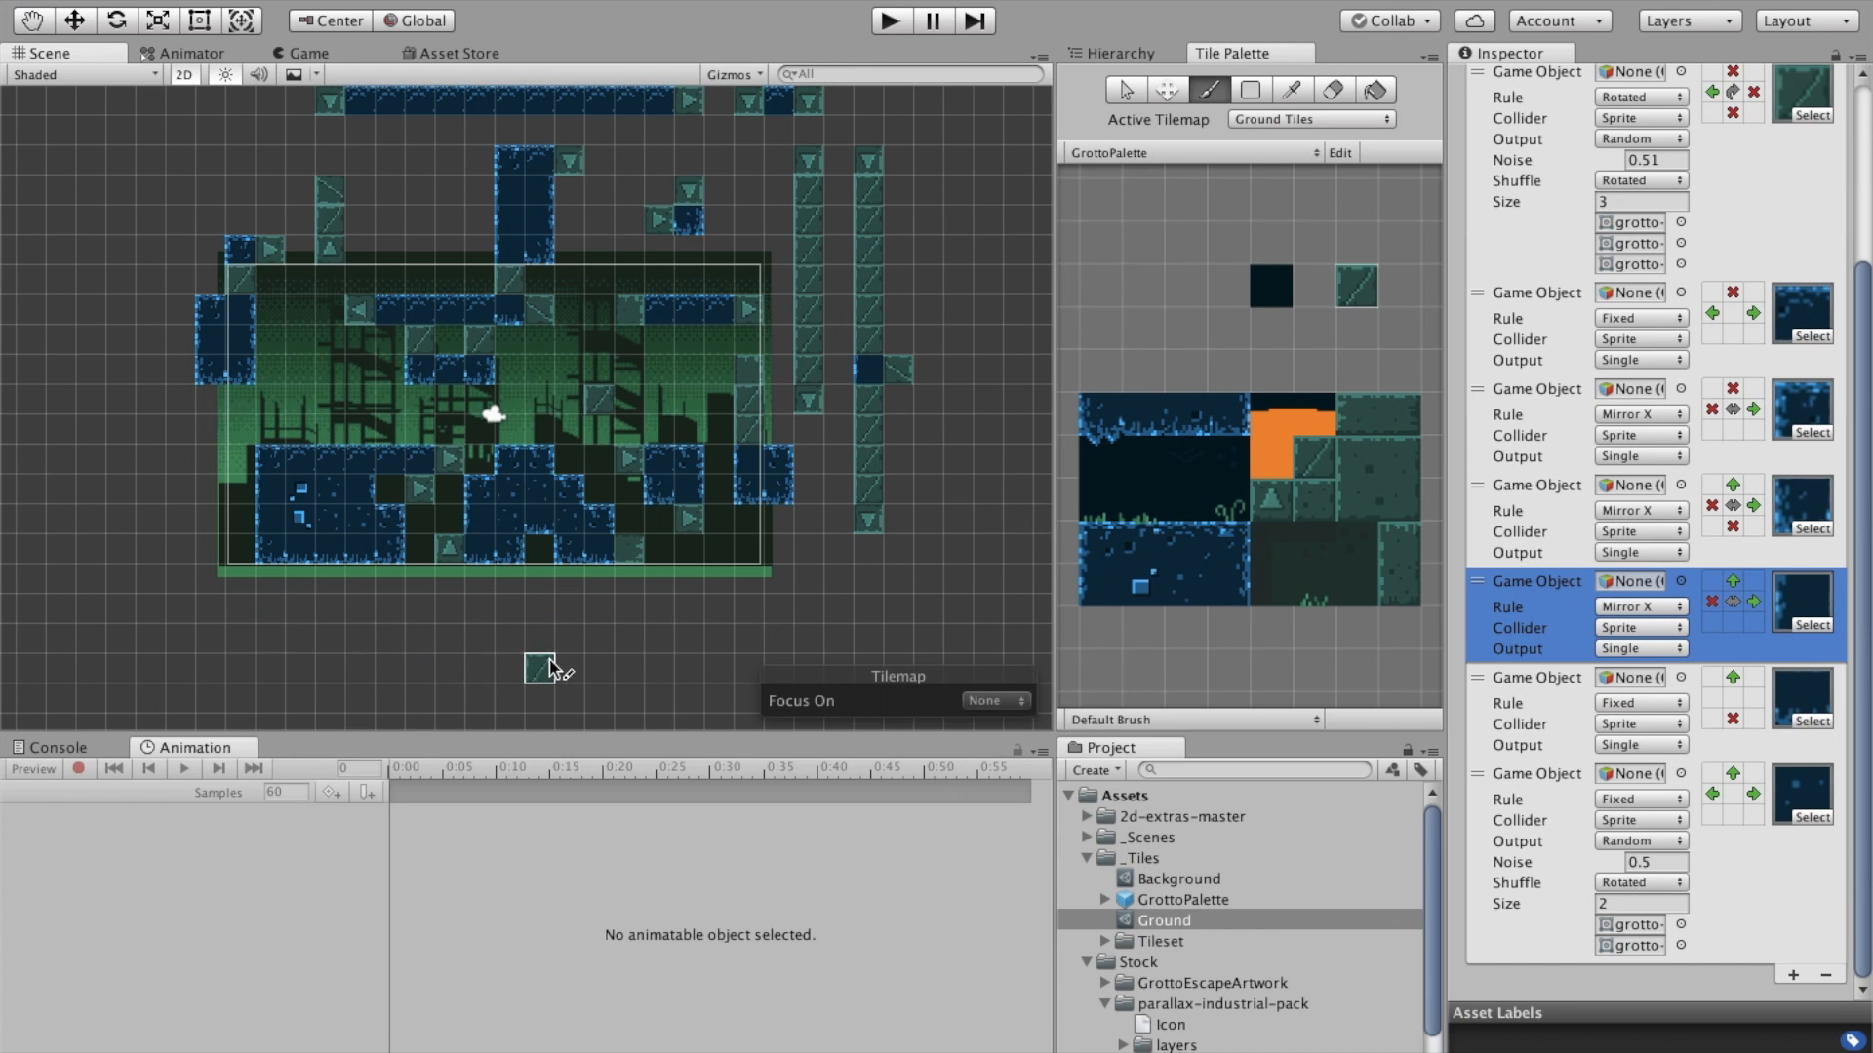
Finish reviewing the Ground tiling rules, and examine the full rule list of the Platforms rule tile in the other Unity project
{"action": "scroll", "coordinate": [566, 673], "scroll_direction": "down", "scroll_amount": 1}
{"action": "scroll", "coordinate": [566, 671], "scroll_direction": "down", "scroll_amount": 3}
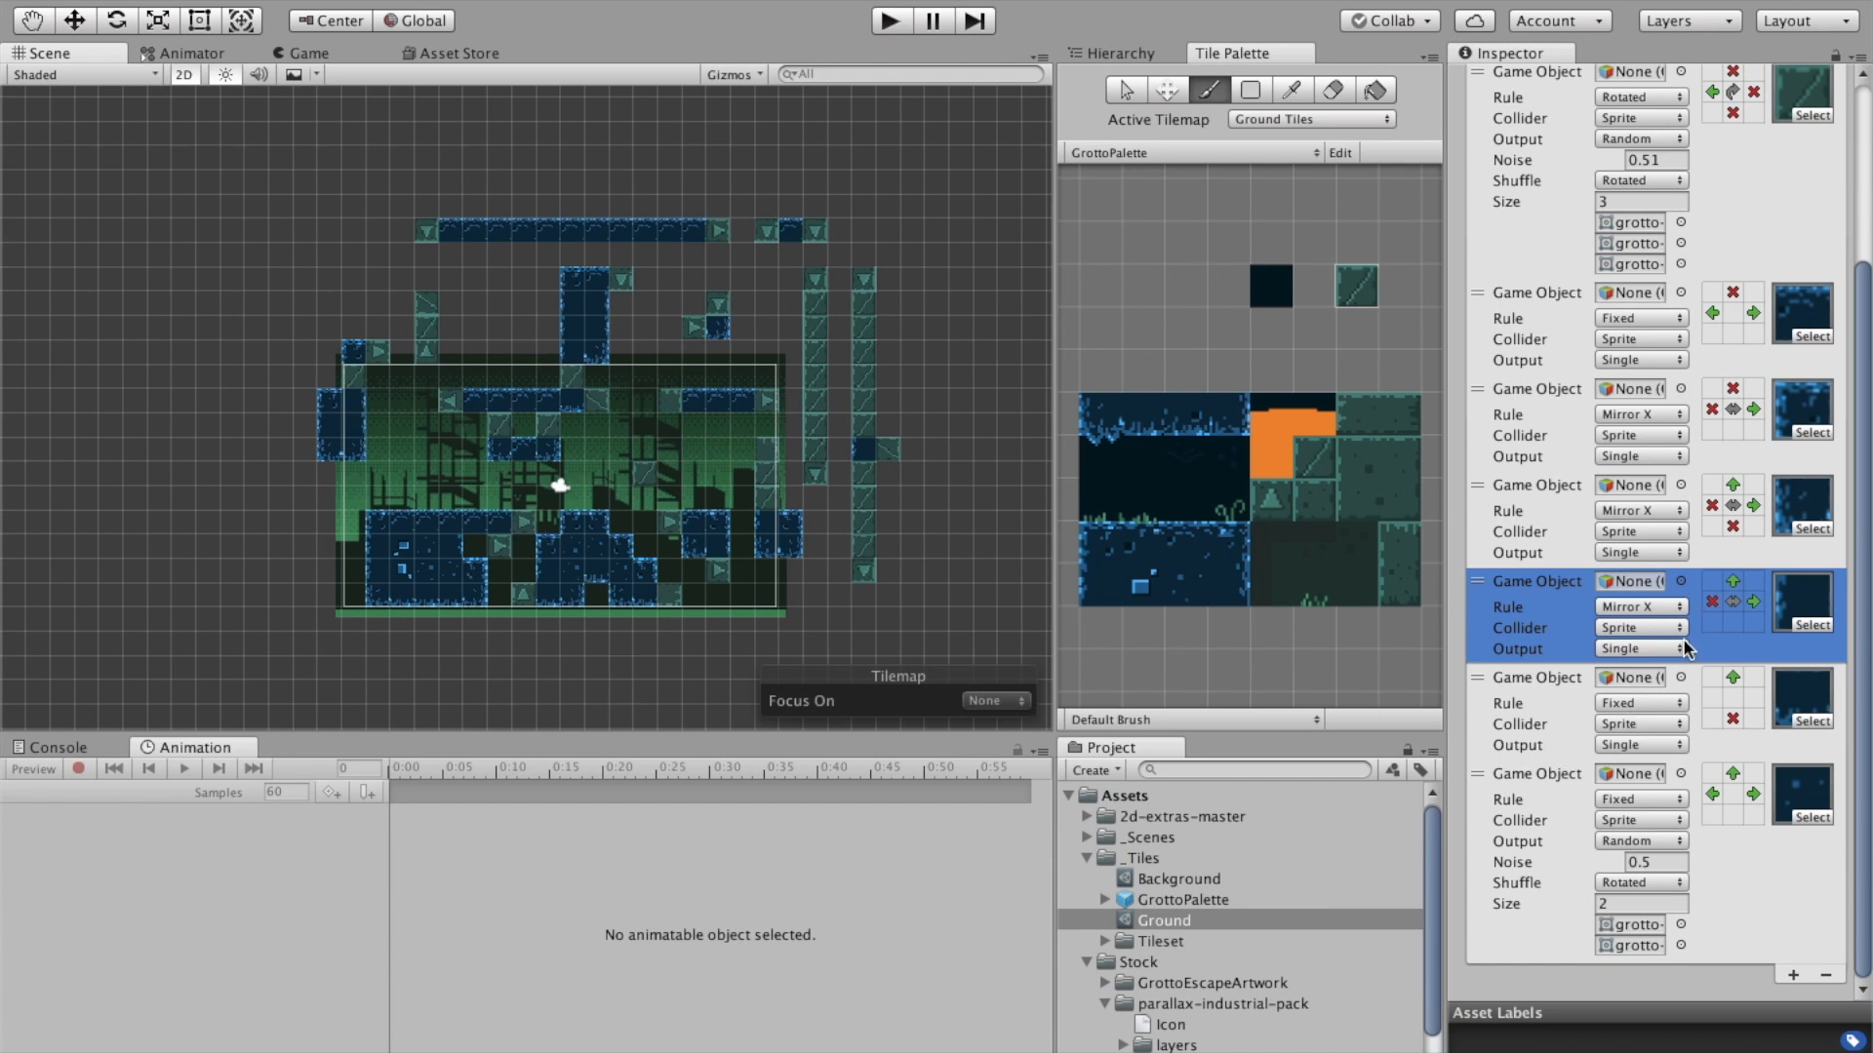
{"action": "scroll", "coordinate": [1670, 666], "scroll_direction": "up", "scroll_amount": 5}
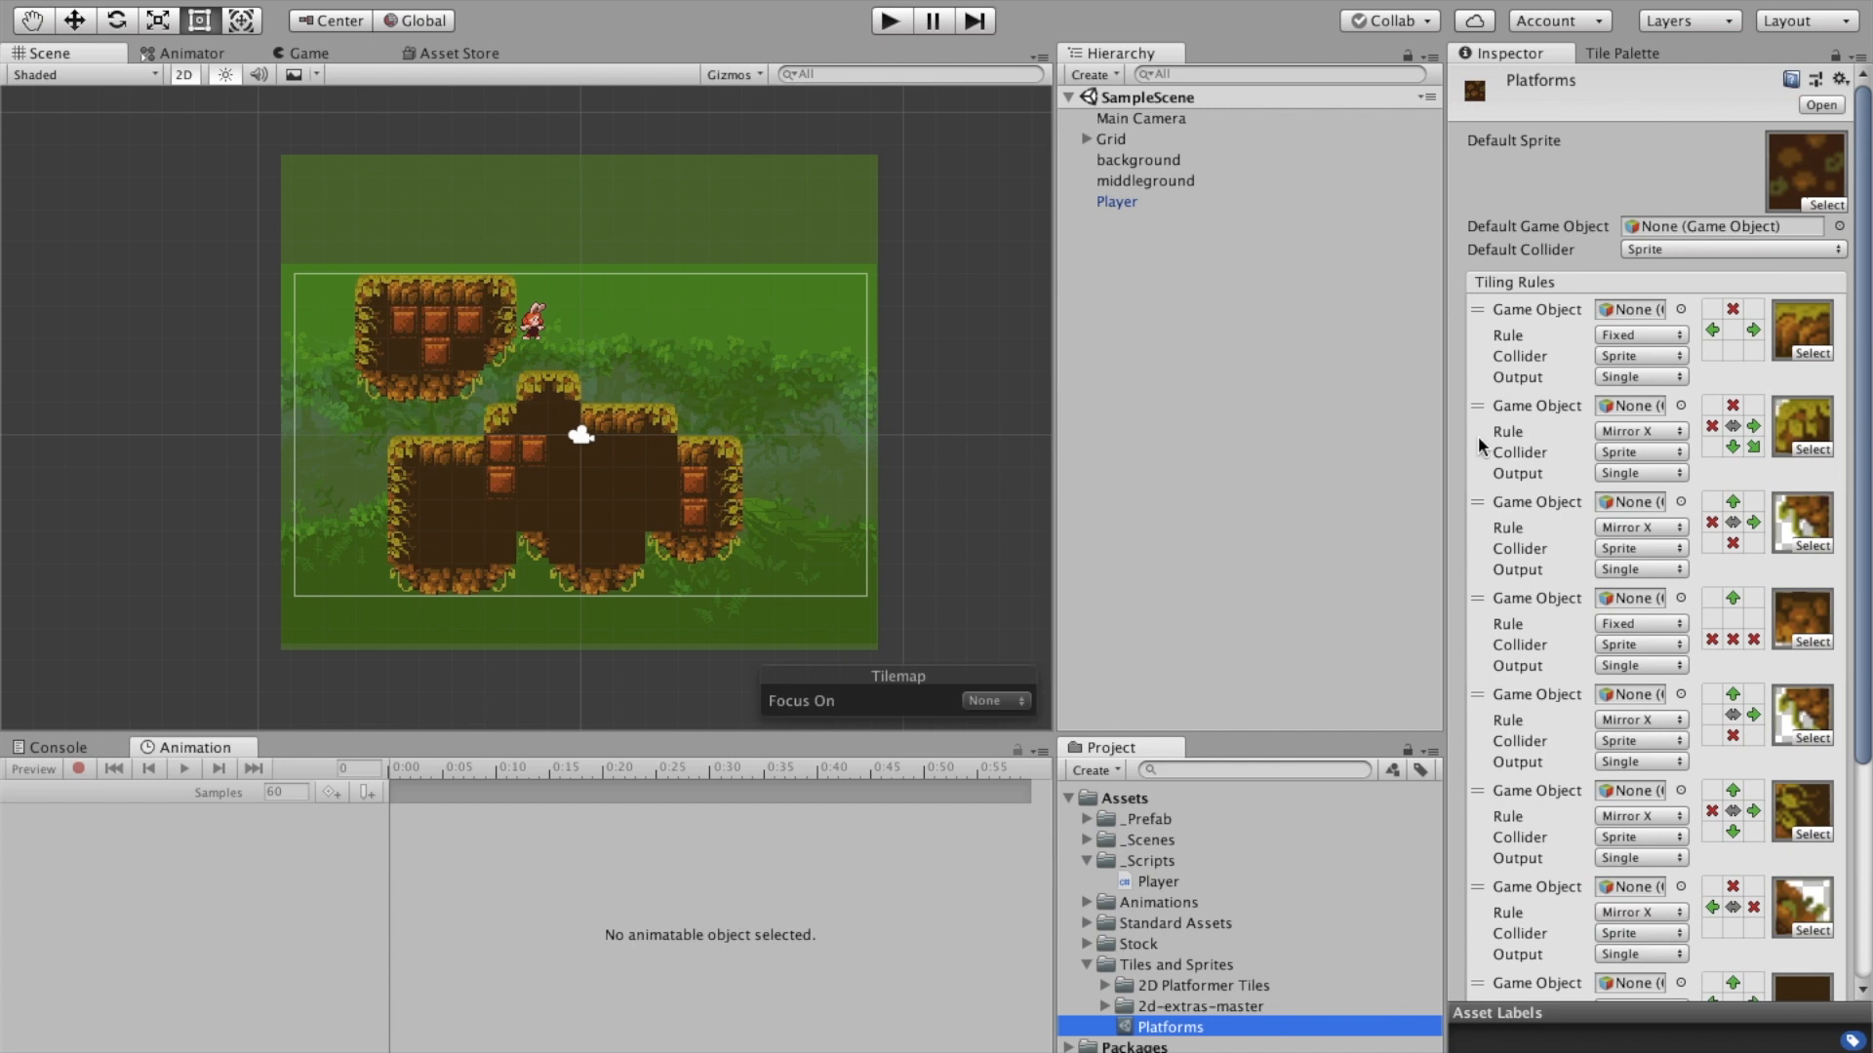
{"action": "scroll", "coordinate": [1794, 419], "scroll_direction": "down", "scroll_amount": 1}
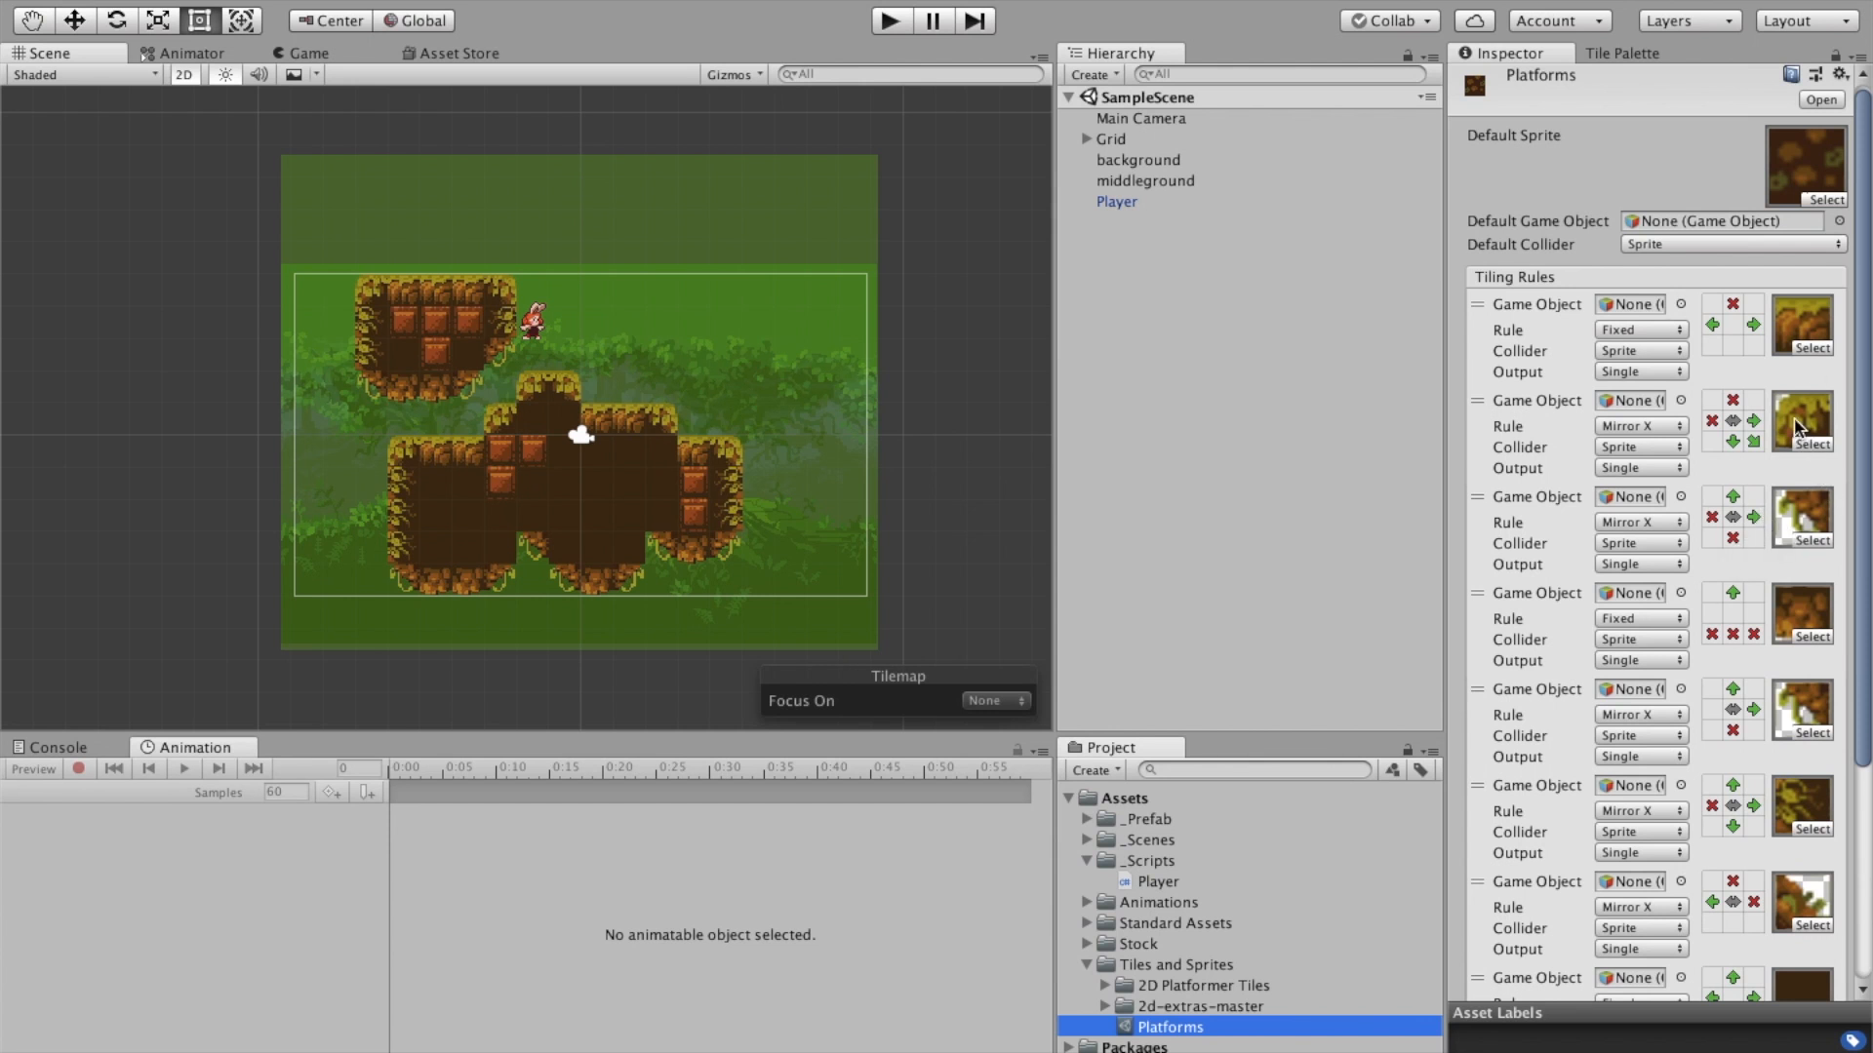
{"action": "scroll", "coordinate": [1805, 488], "scroll_direction": "down", "scroll_amount": 5}
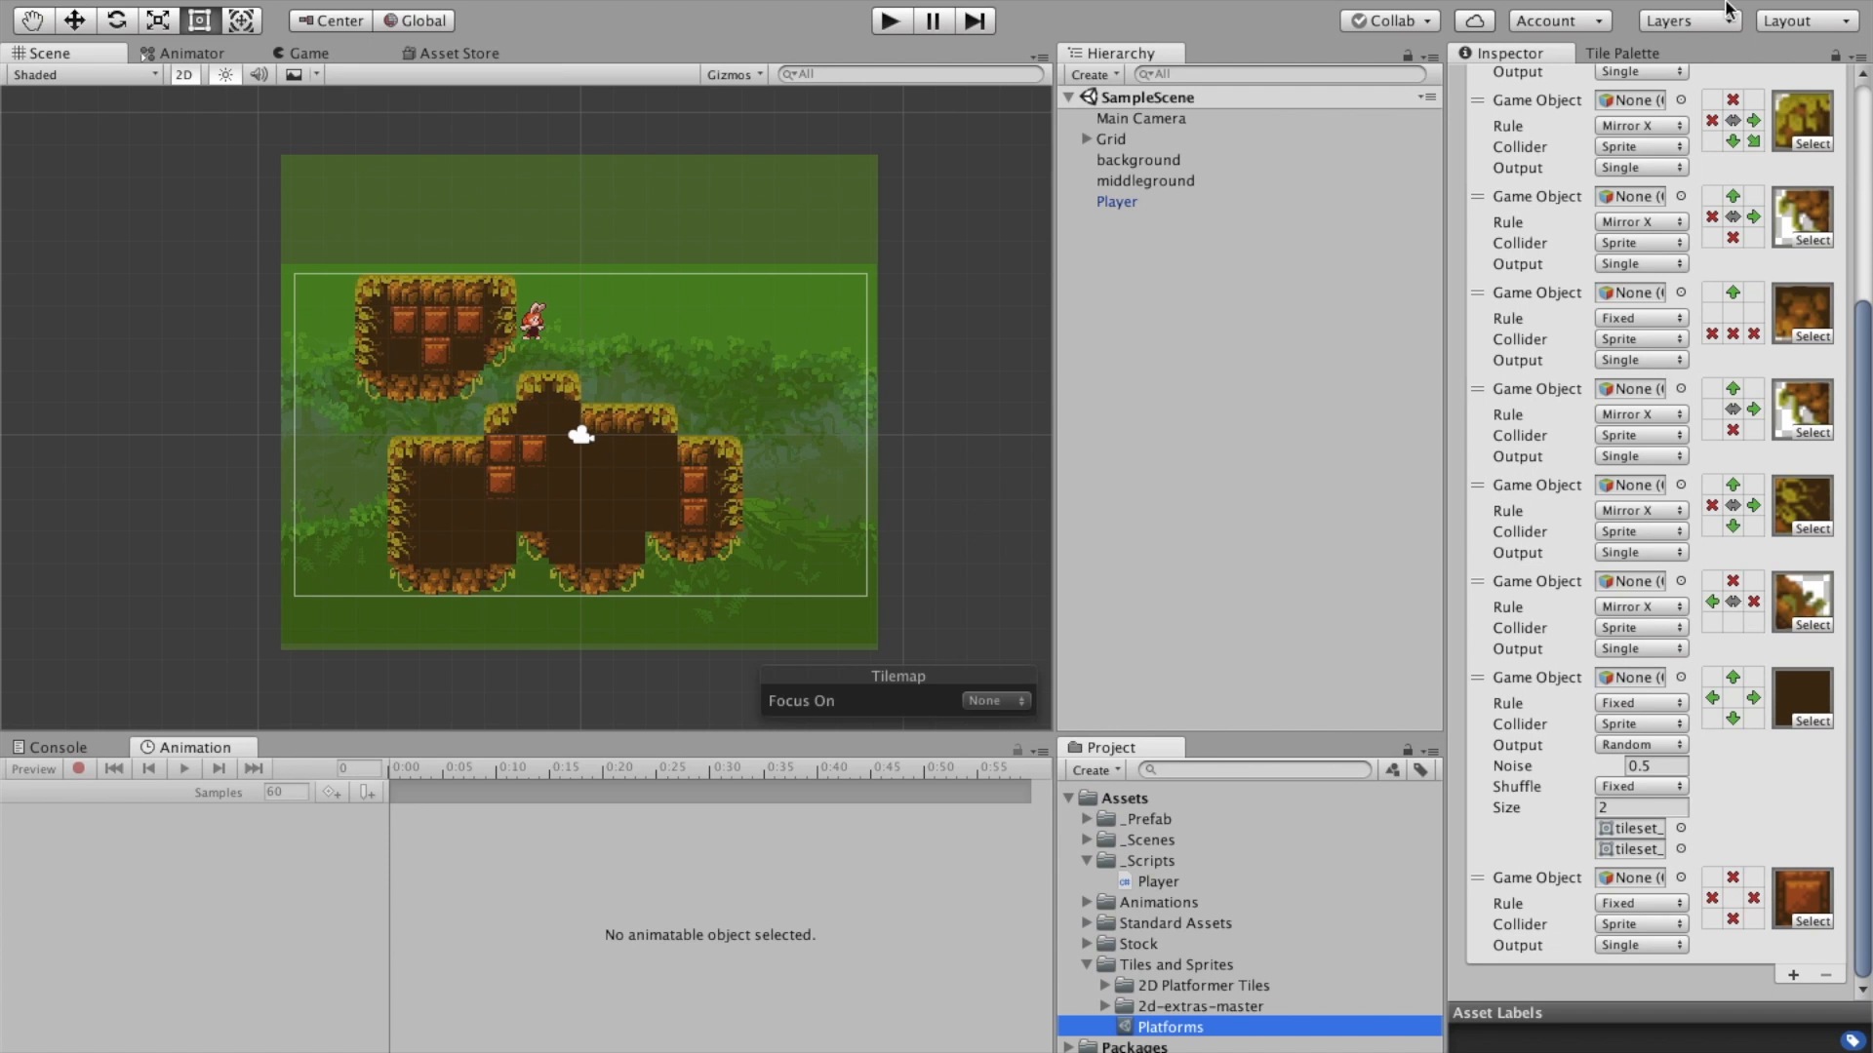
{"action": "scroll", "coordinate": [1804, 703], "scroll_direction": "up", "scroll_amount": 4}
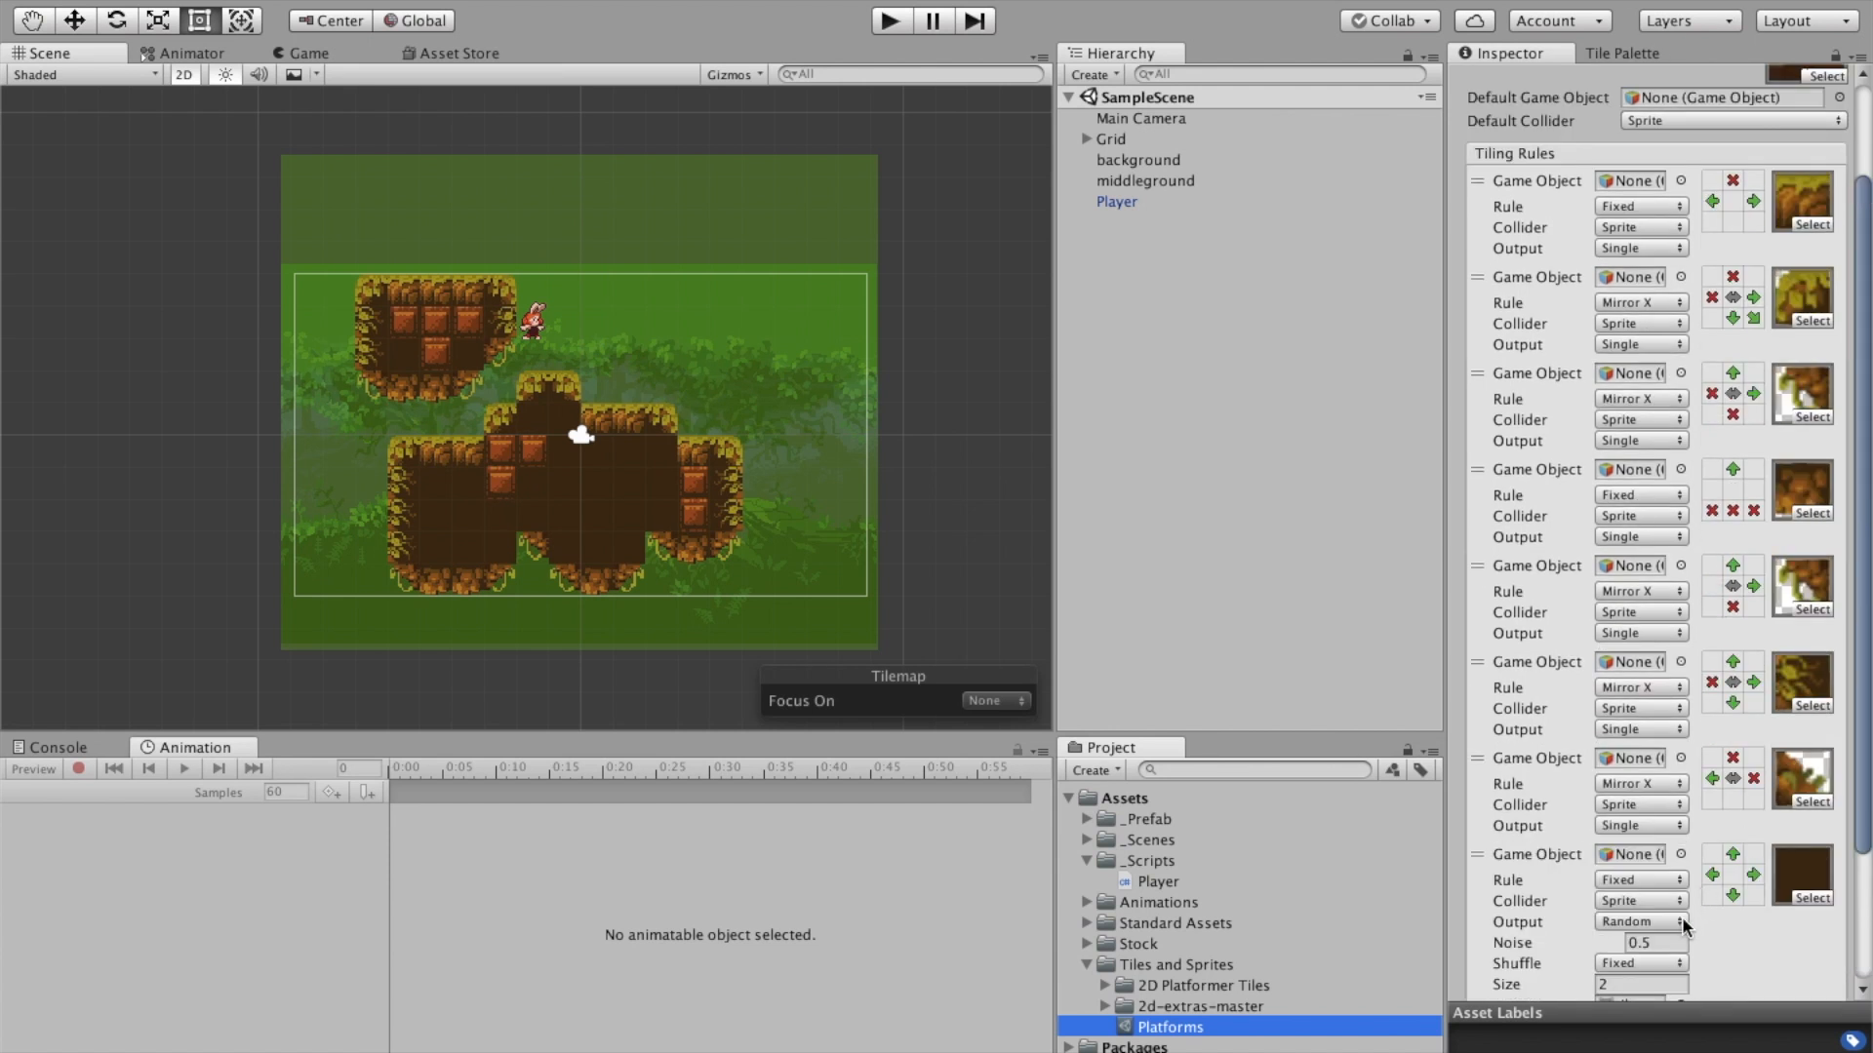
{"action": "scroll", "coordinate": [1732, 766], "scroll_direction": "up", "scroll_amount": 3}
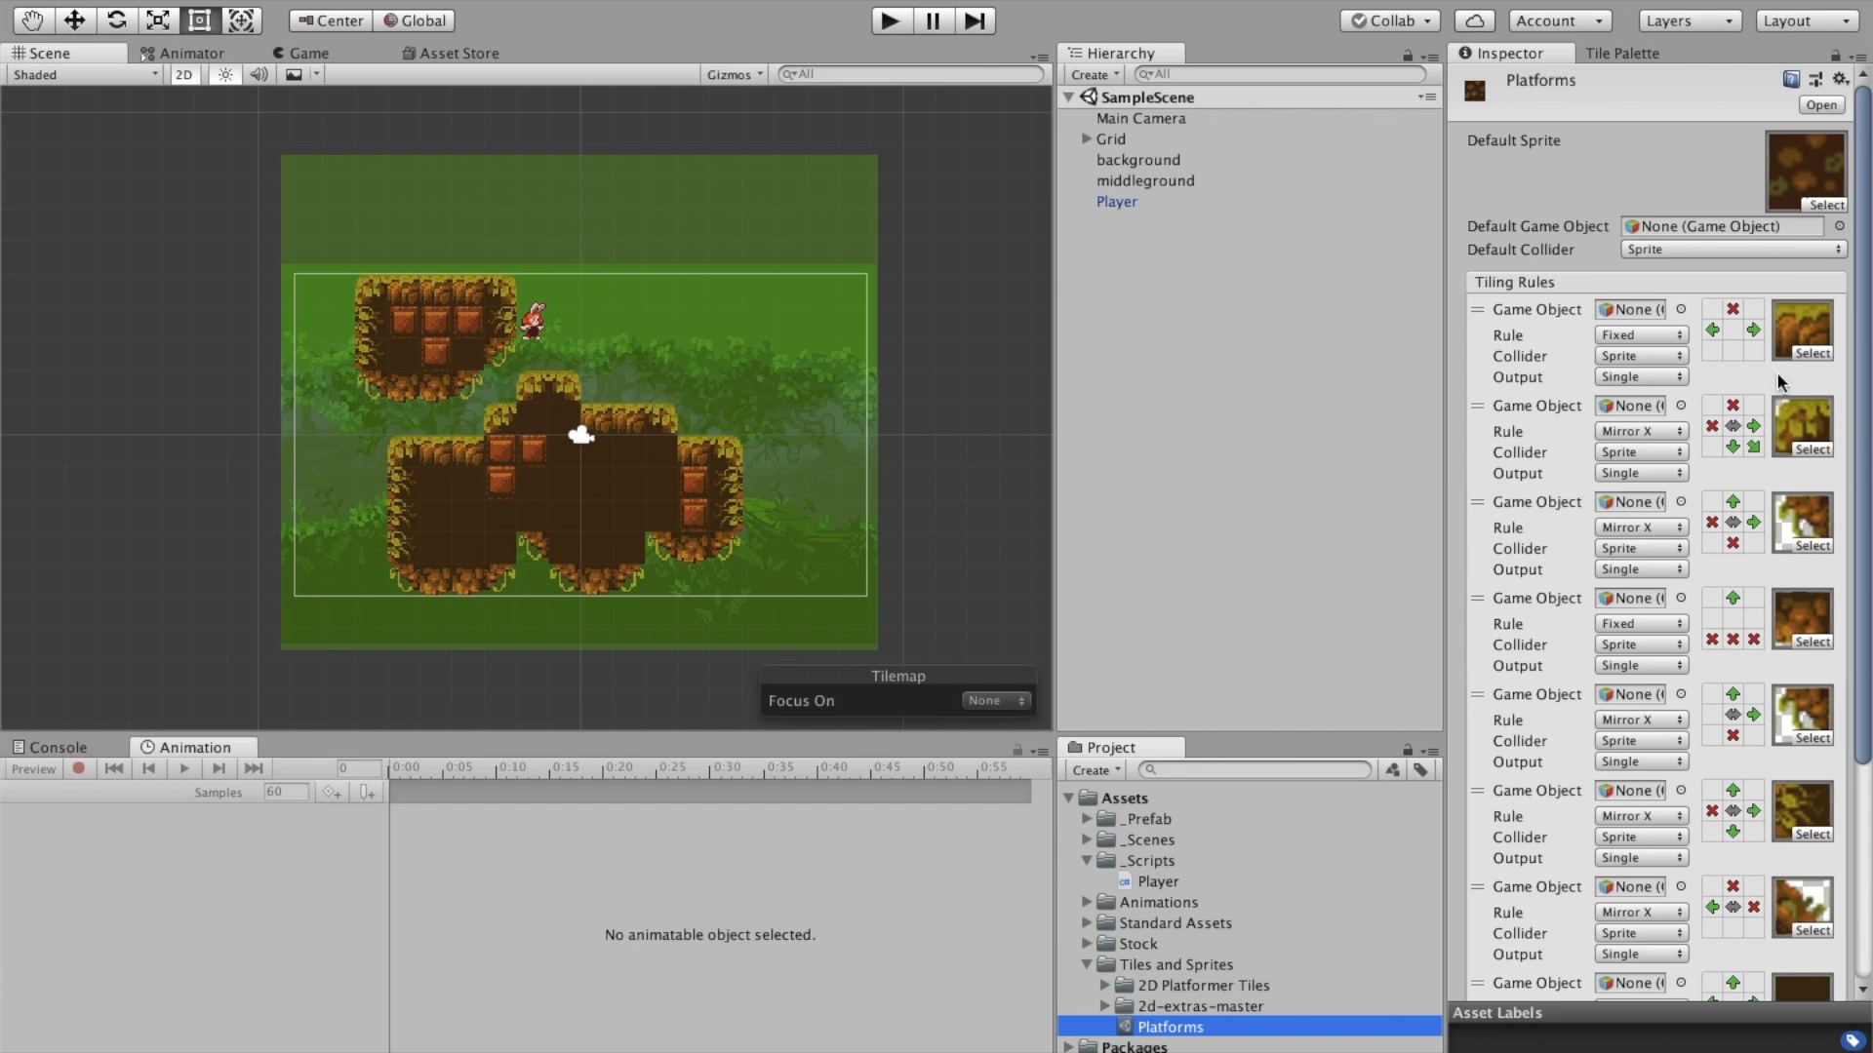
{"action": "scroll", "coordinate": [1803, 770], "scroll_direction": "down", "scroll_amount": 1}
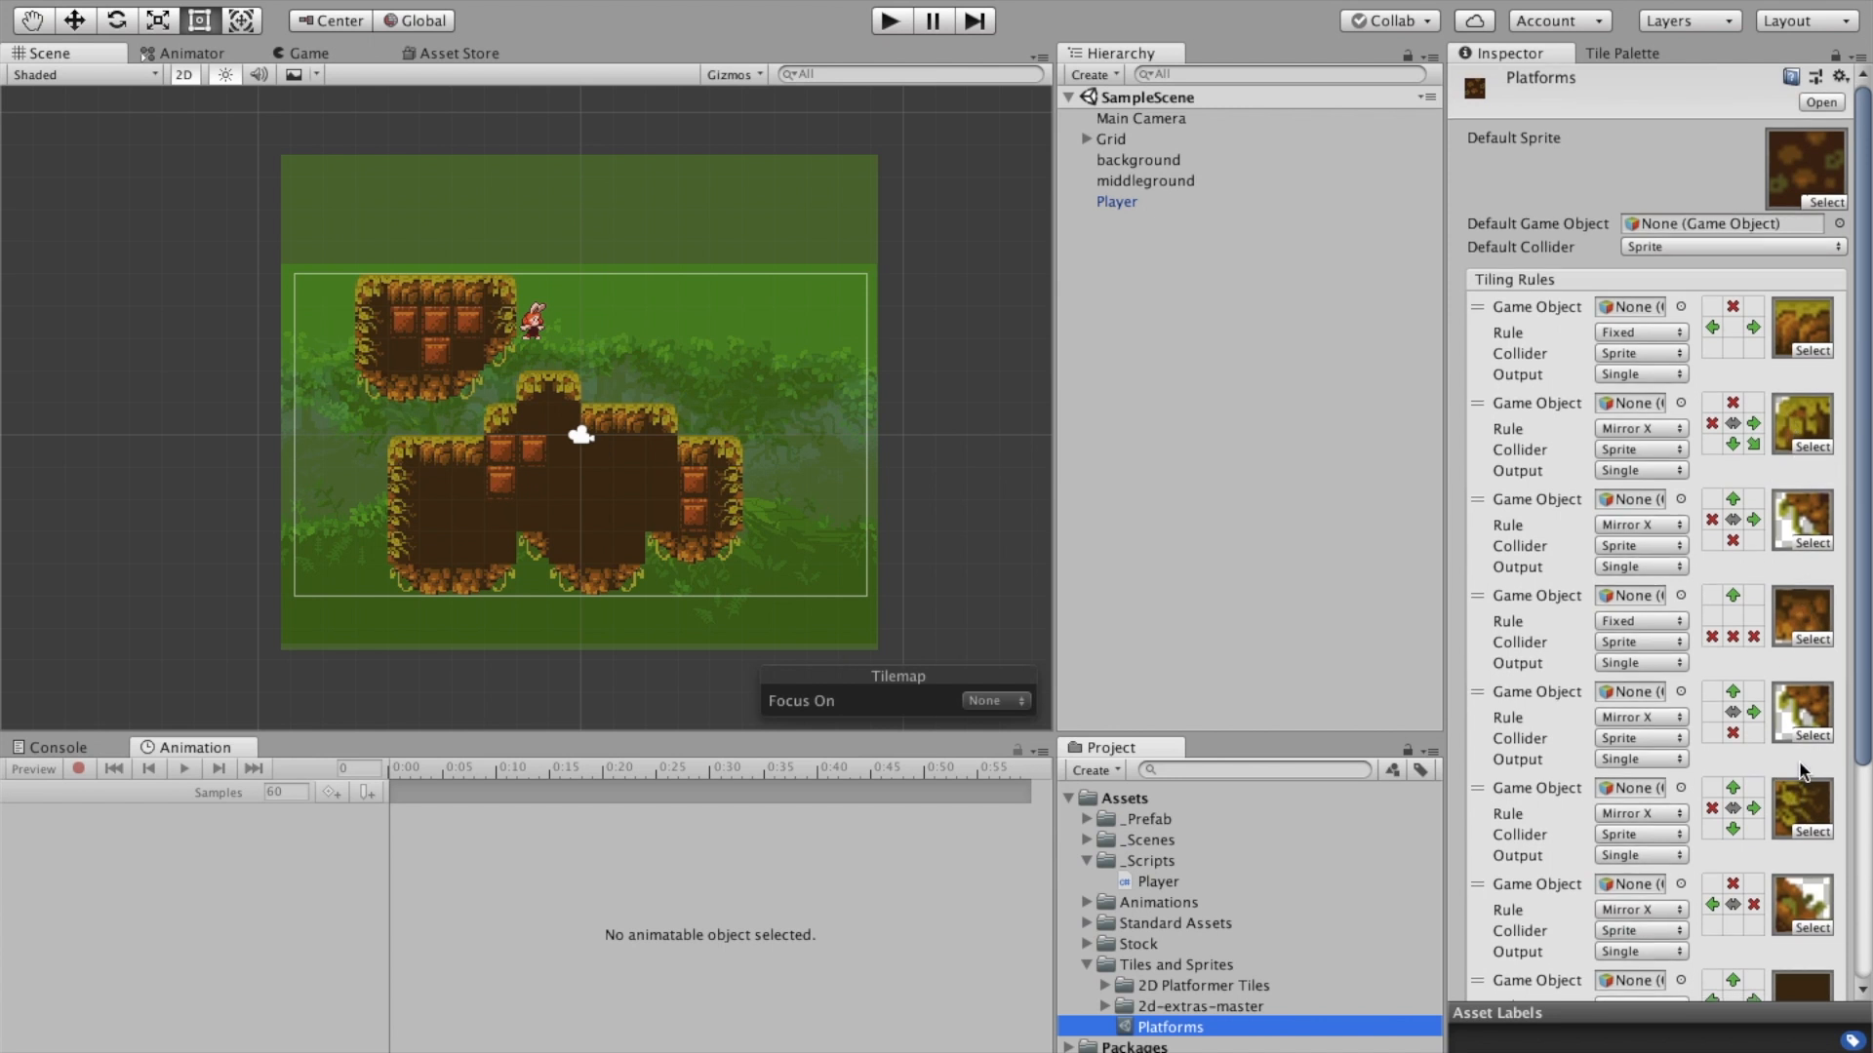
{"action": "scroll", "coordinate": [1791, 744], "scroll_direction": "down", "scroll_amount": 6}
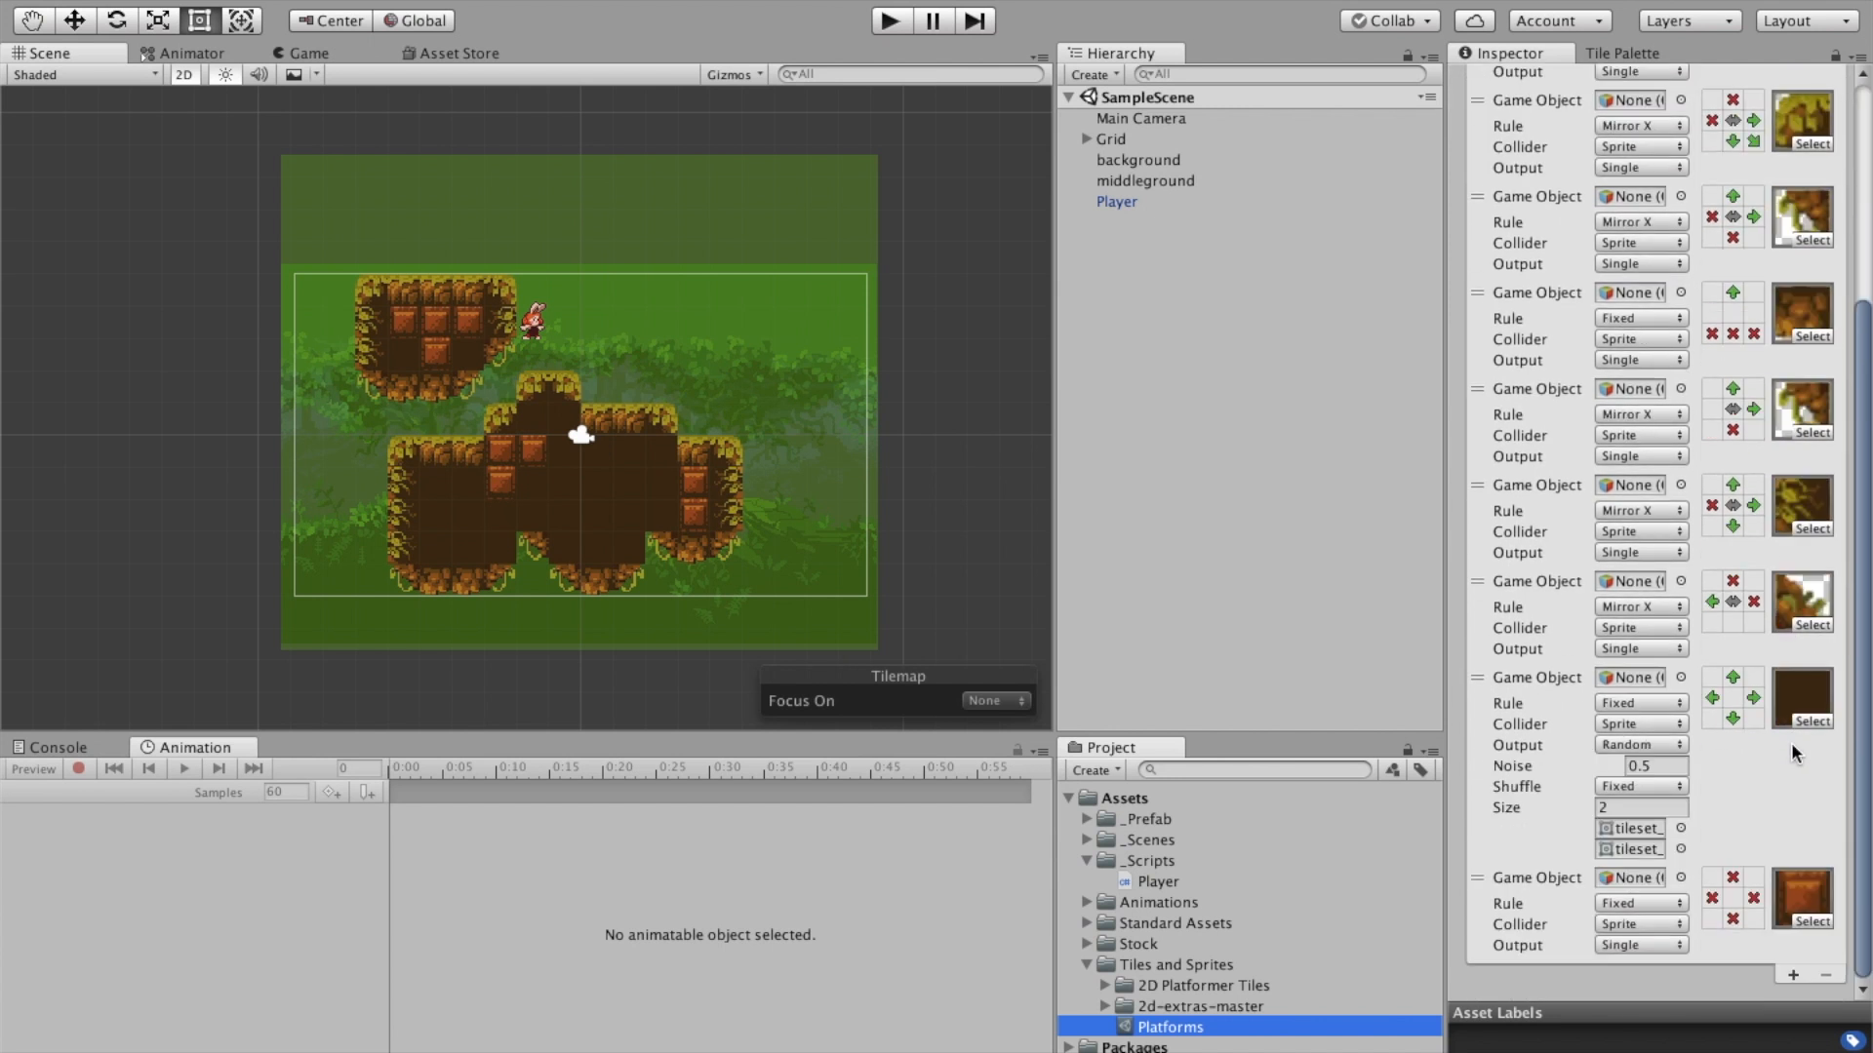
{"action": "scroll", "coordinate": [1795, 742], "scroll_direction": "up", "scroll_amount": 6}
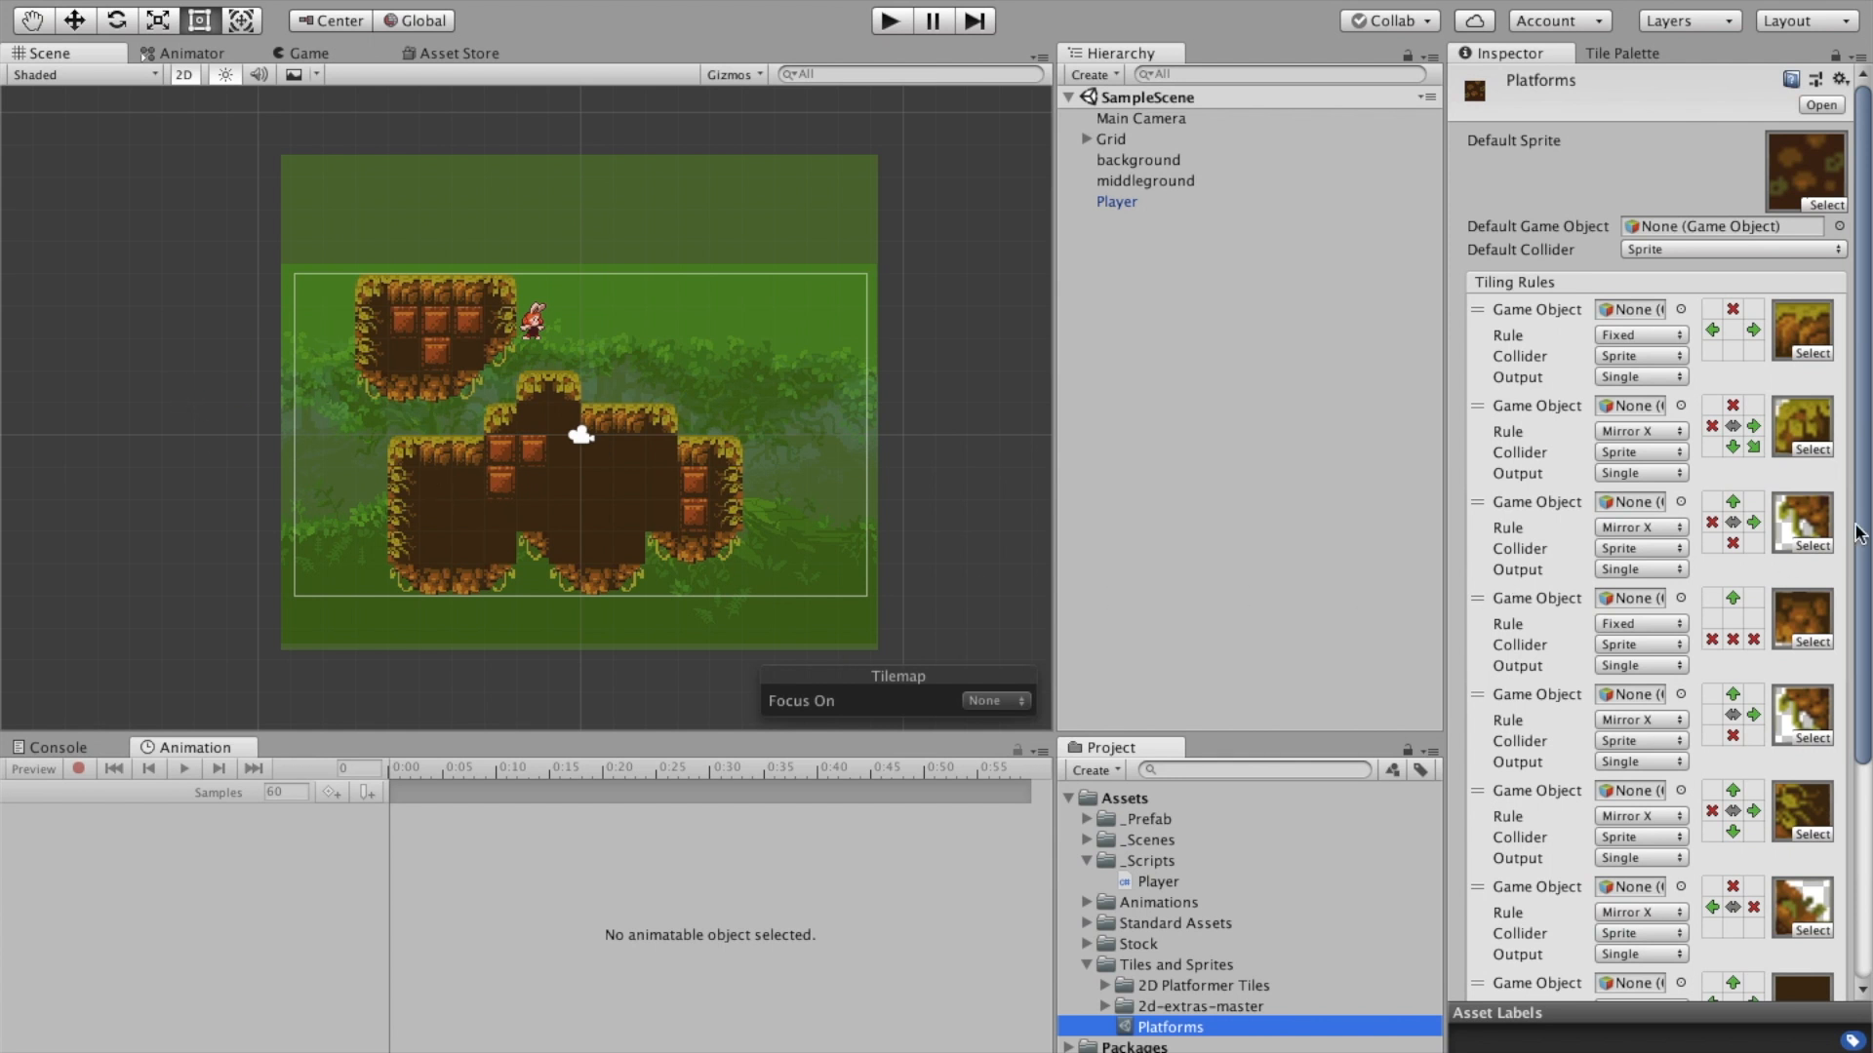
Try the lower-right neighbour of the second Platforms tiling rule as excluded and as DontCare, and restore it to required
{"action": "left_click", "coordinate": [1754, 446]}
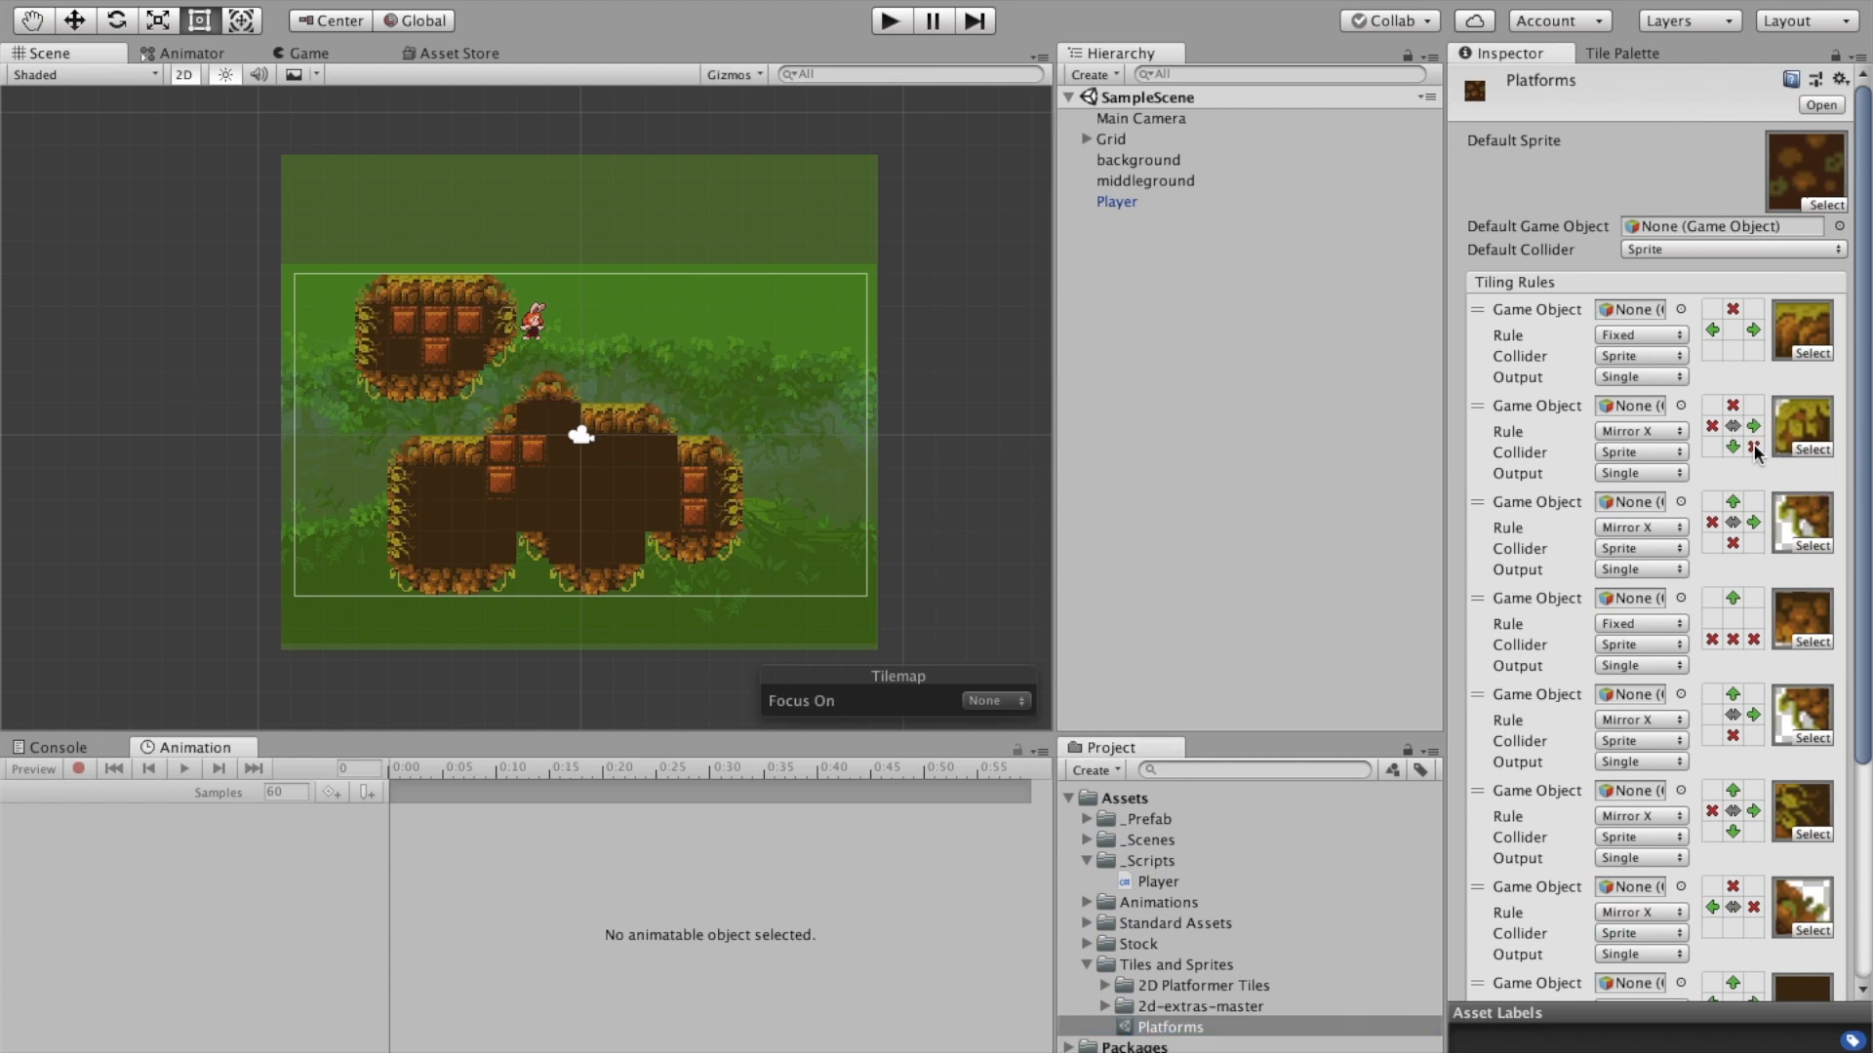
{"action": "left_click", "coordinate": [1755, 448]}
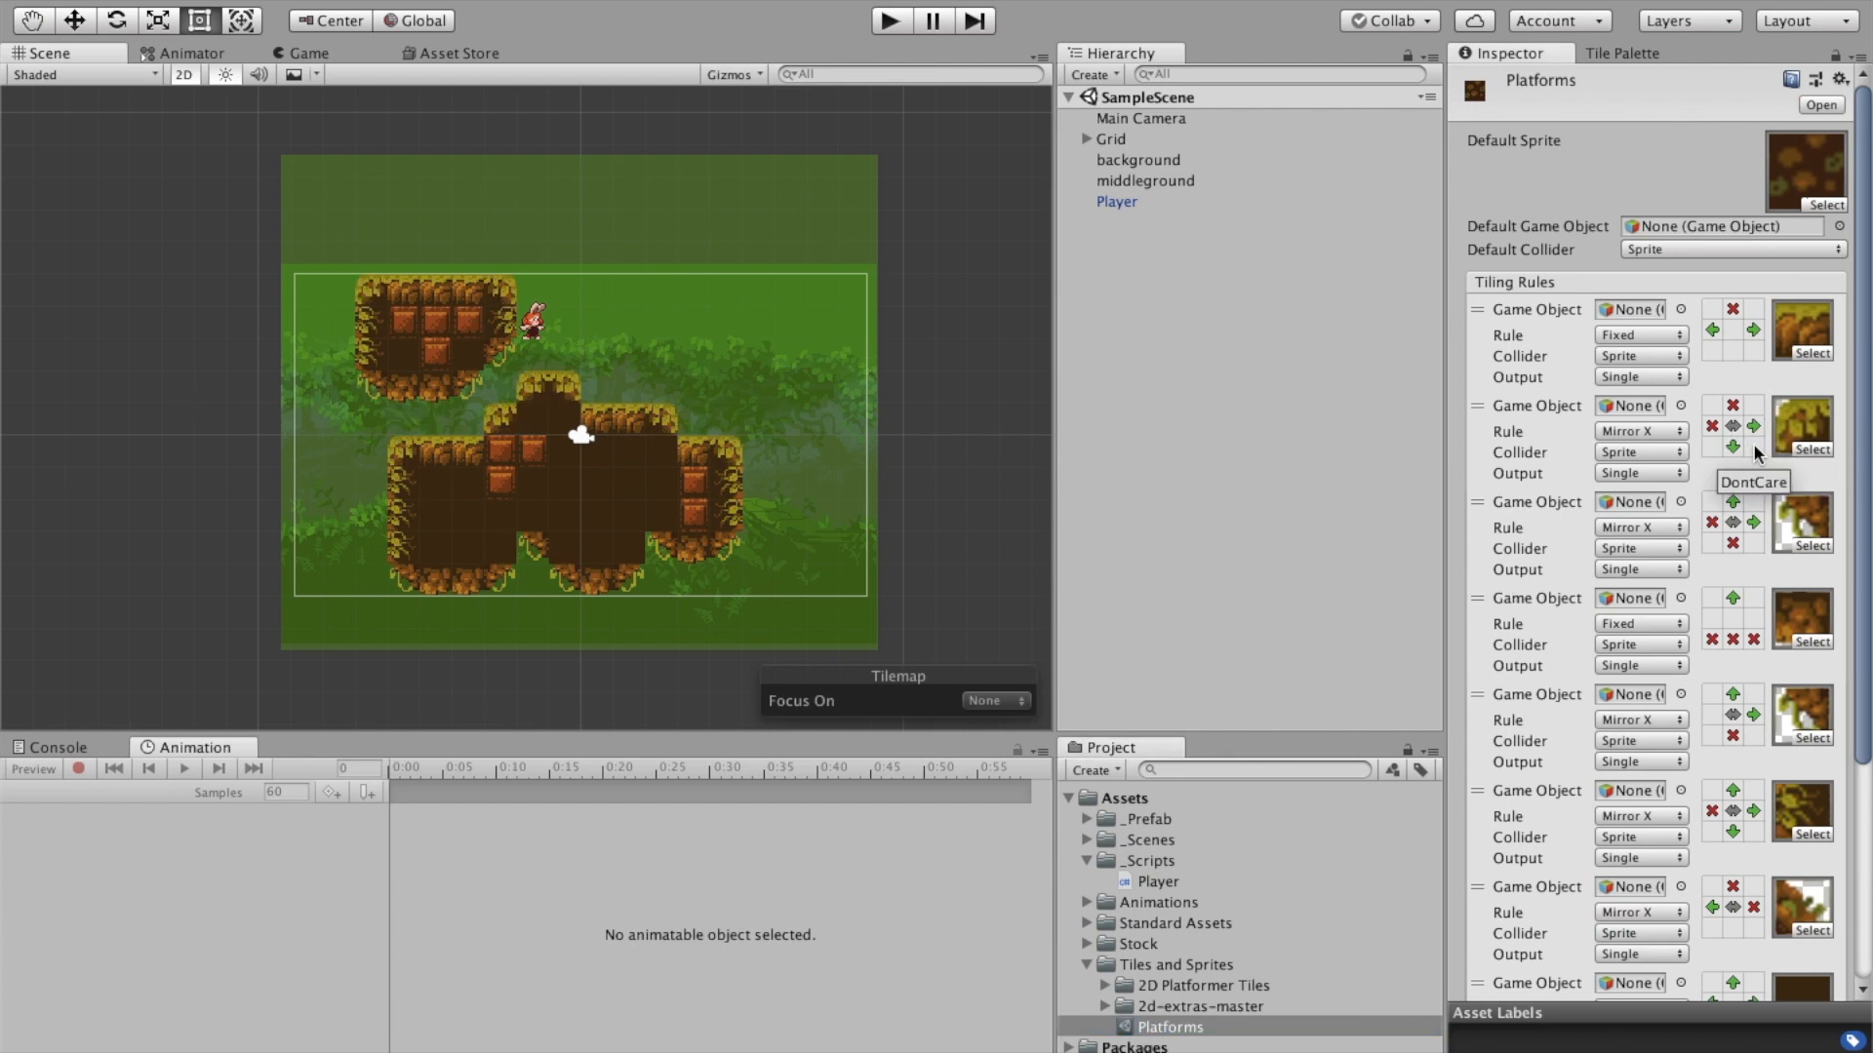
{"action": "left_click", "coordinate": [1754, 448]}
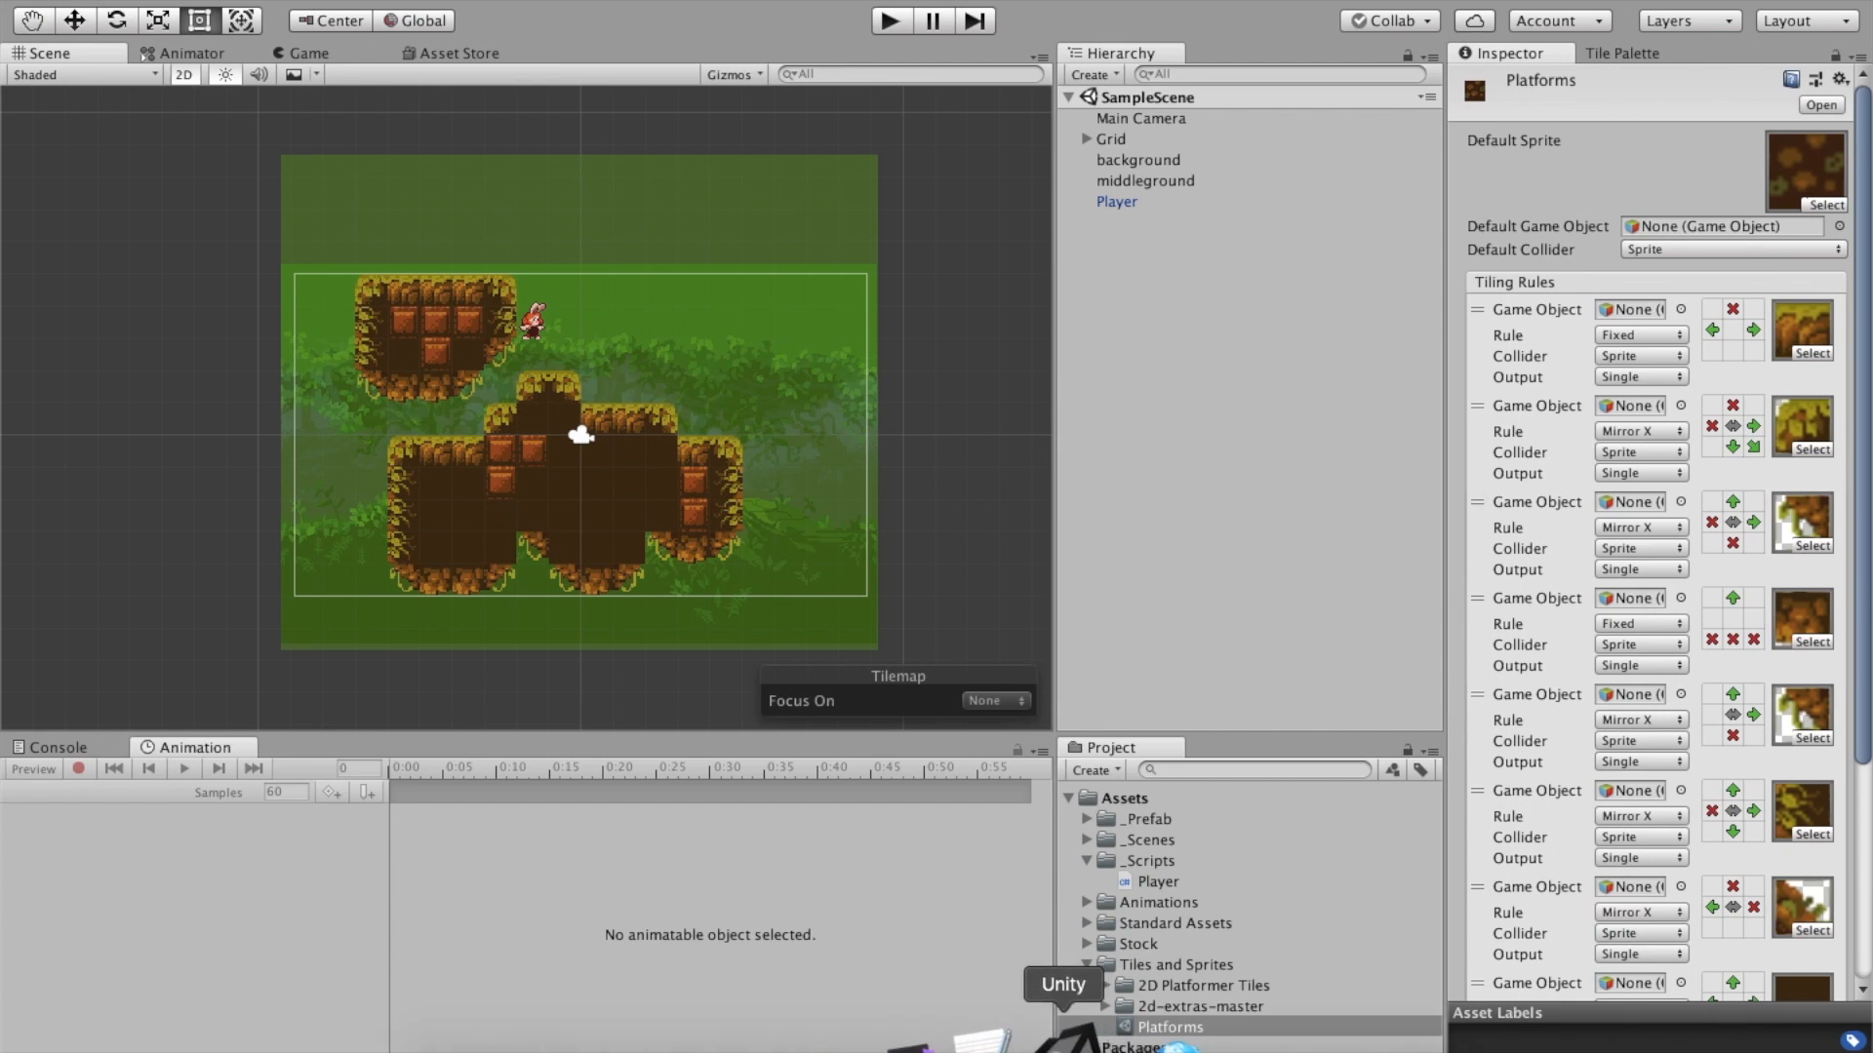
Switch back to the Unity window with the grotto scene and inspect the Background object and its BGSilhouette child
{"action": "left_click", "coordinate": [1063, 1050]}
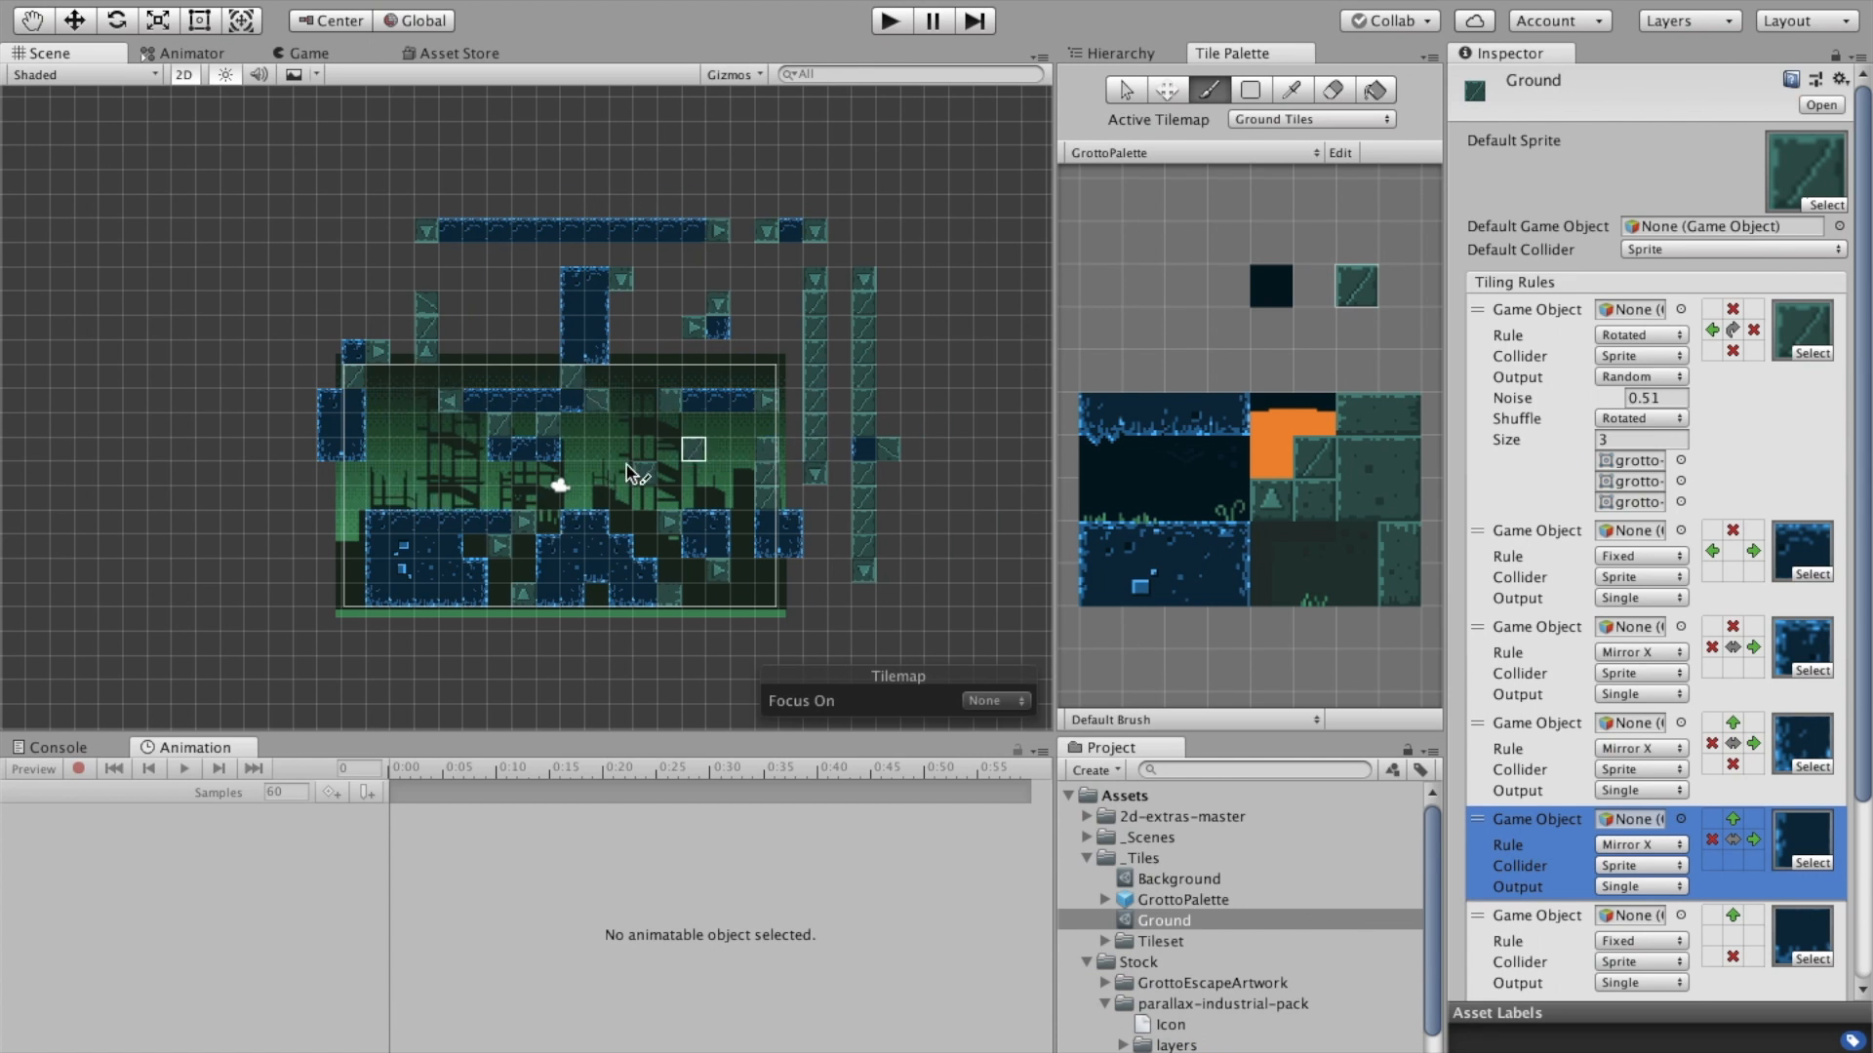
{"action": "left_click", "coordinate": [1112, 54]}
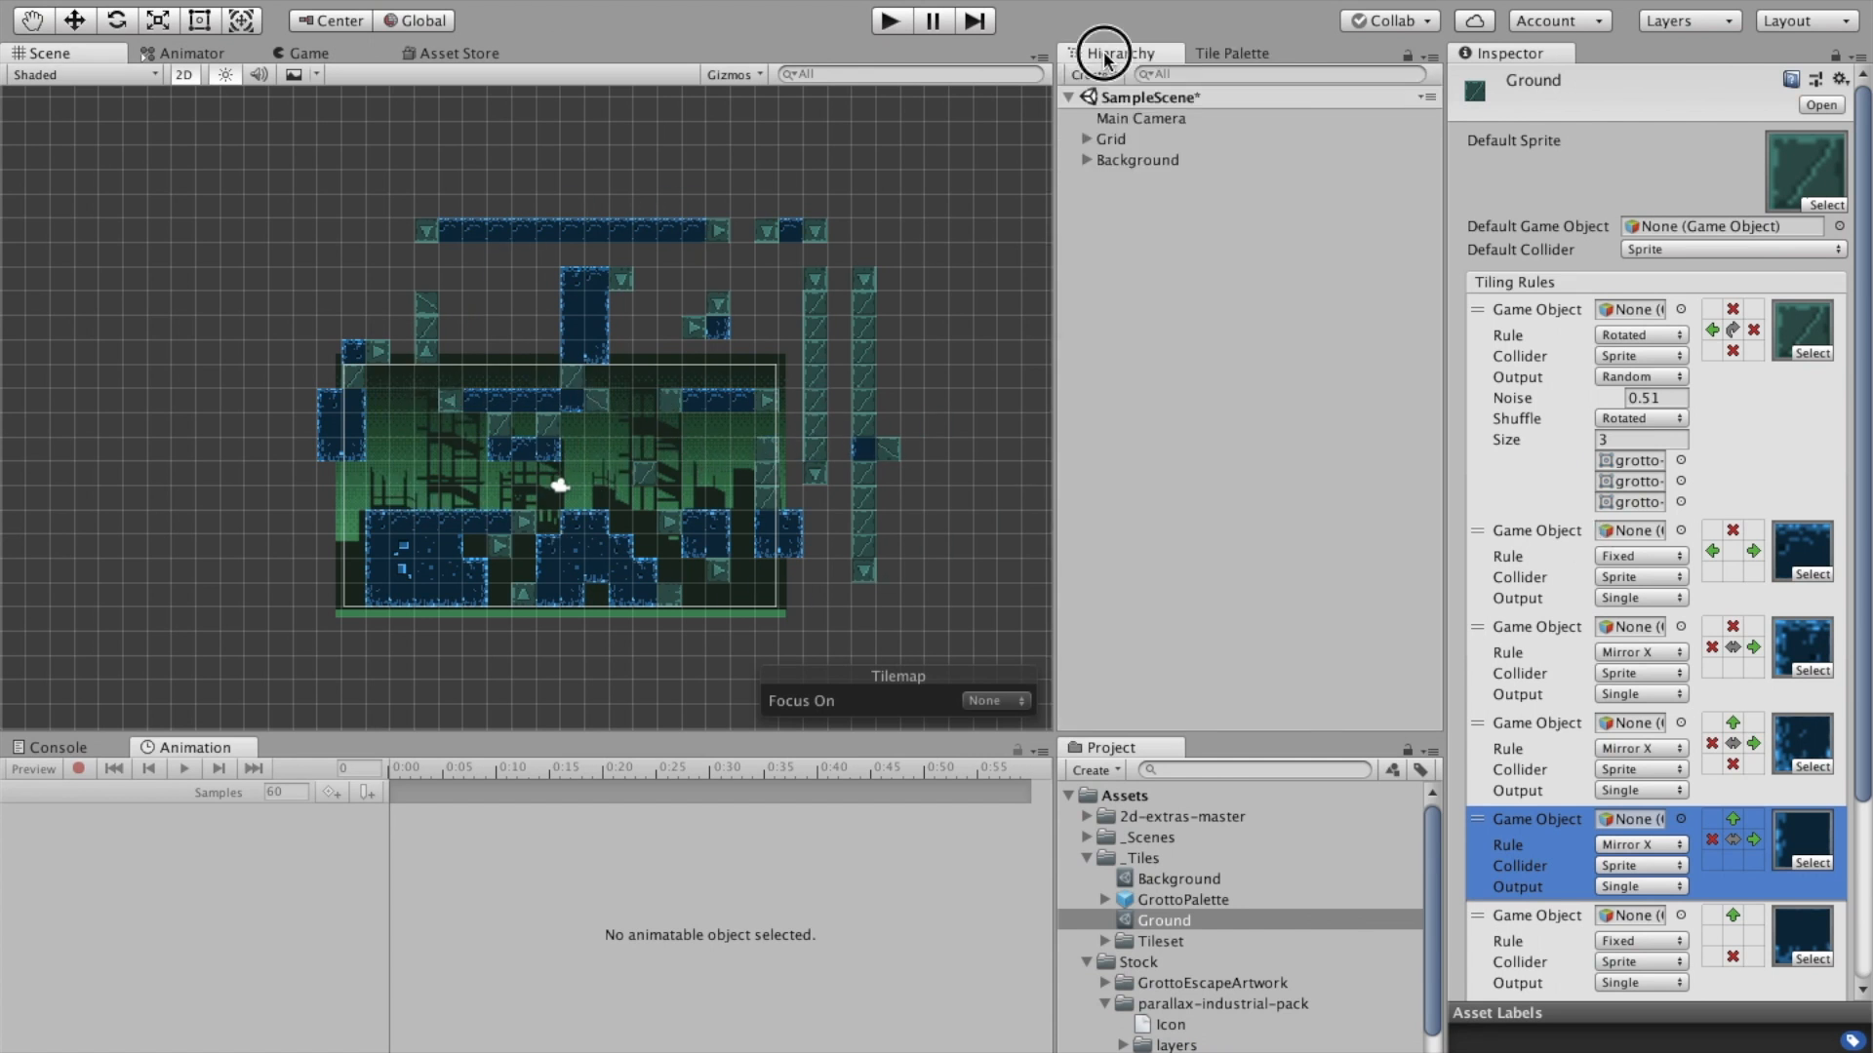
{"action": "left_click", "coordinate": [1086, 161]}
{"action": "left_click", "coordinate": [1086, 161]}
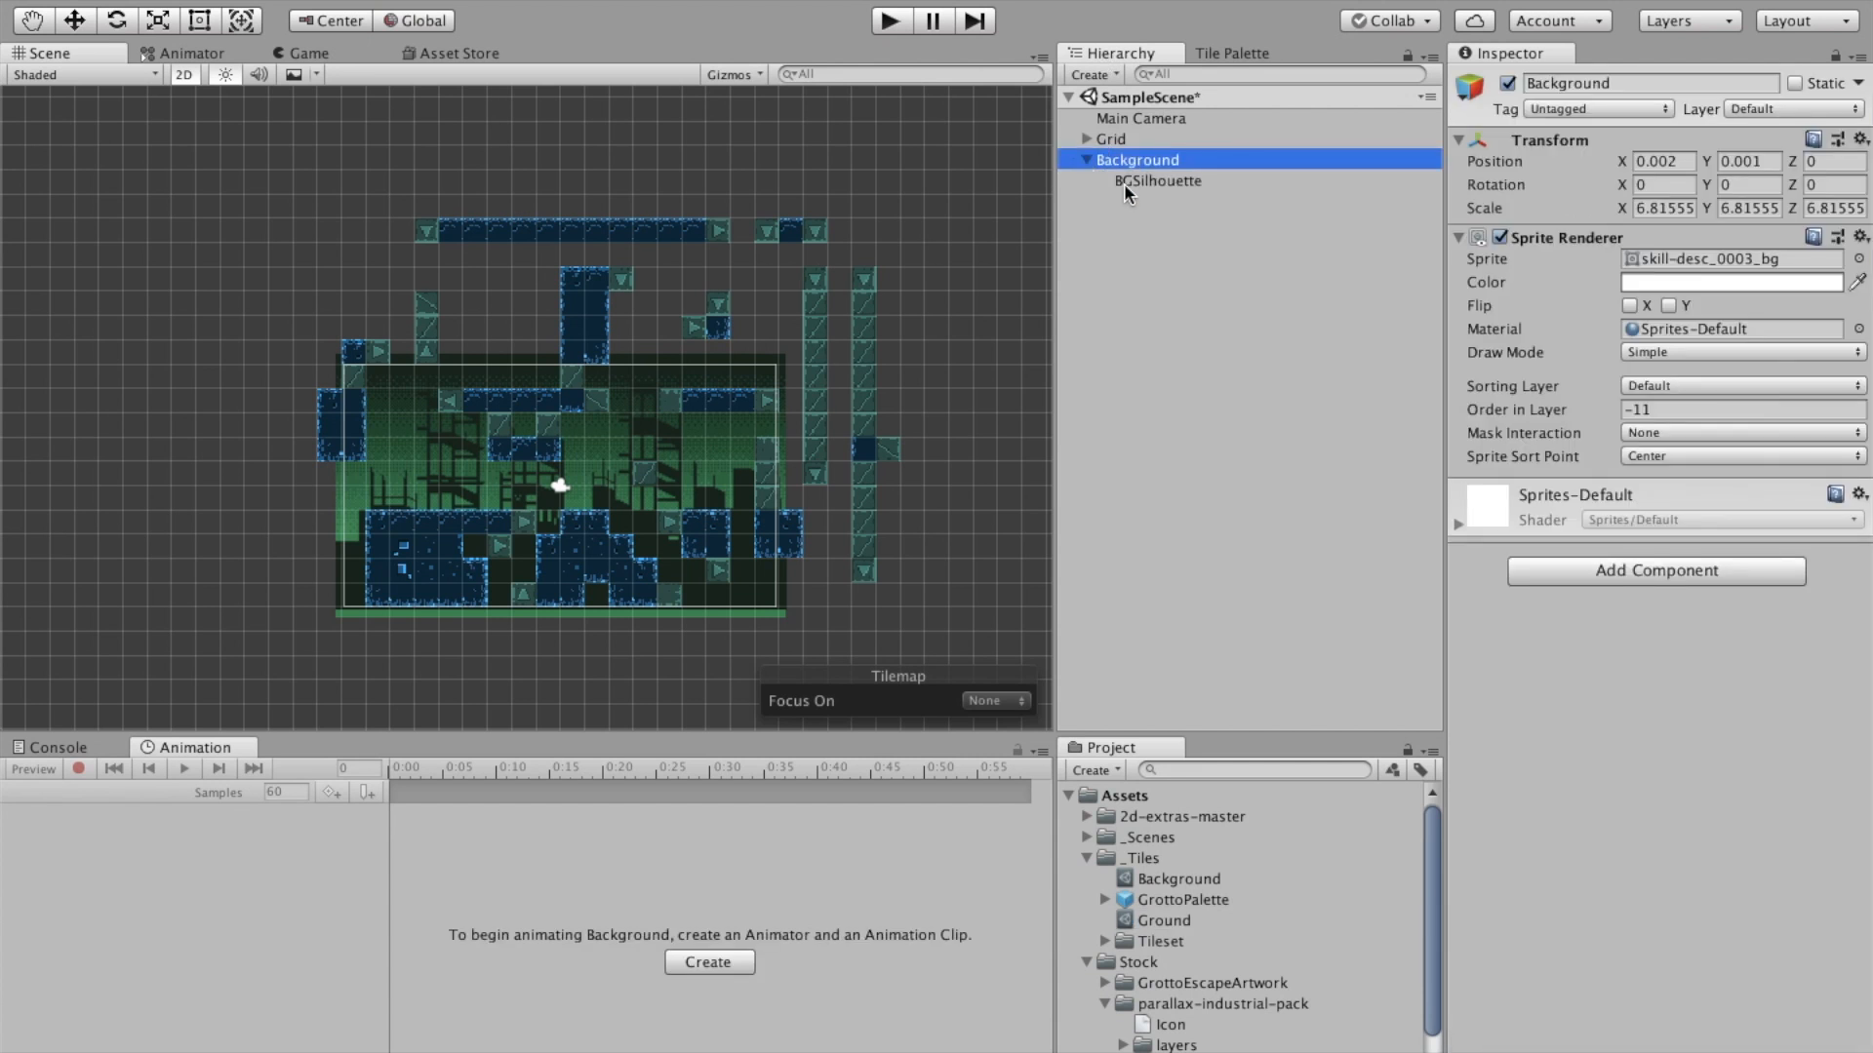
{"action": "left_click", "coordinate": [1136, 183]}
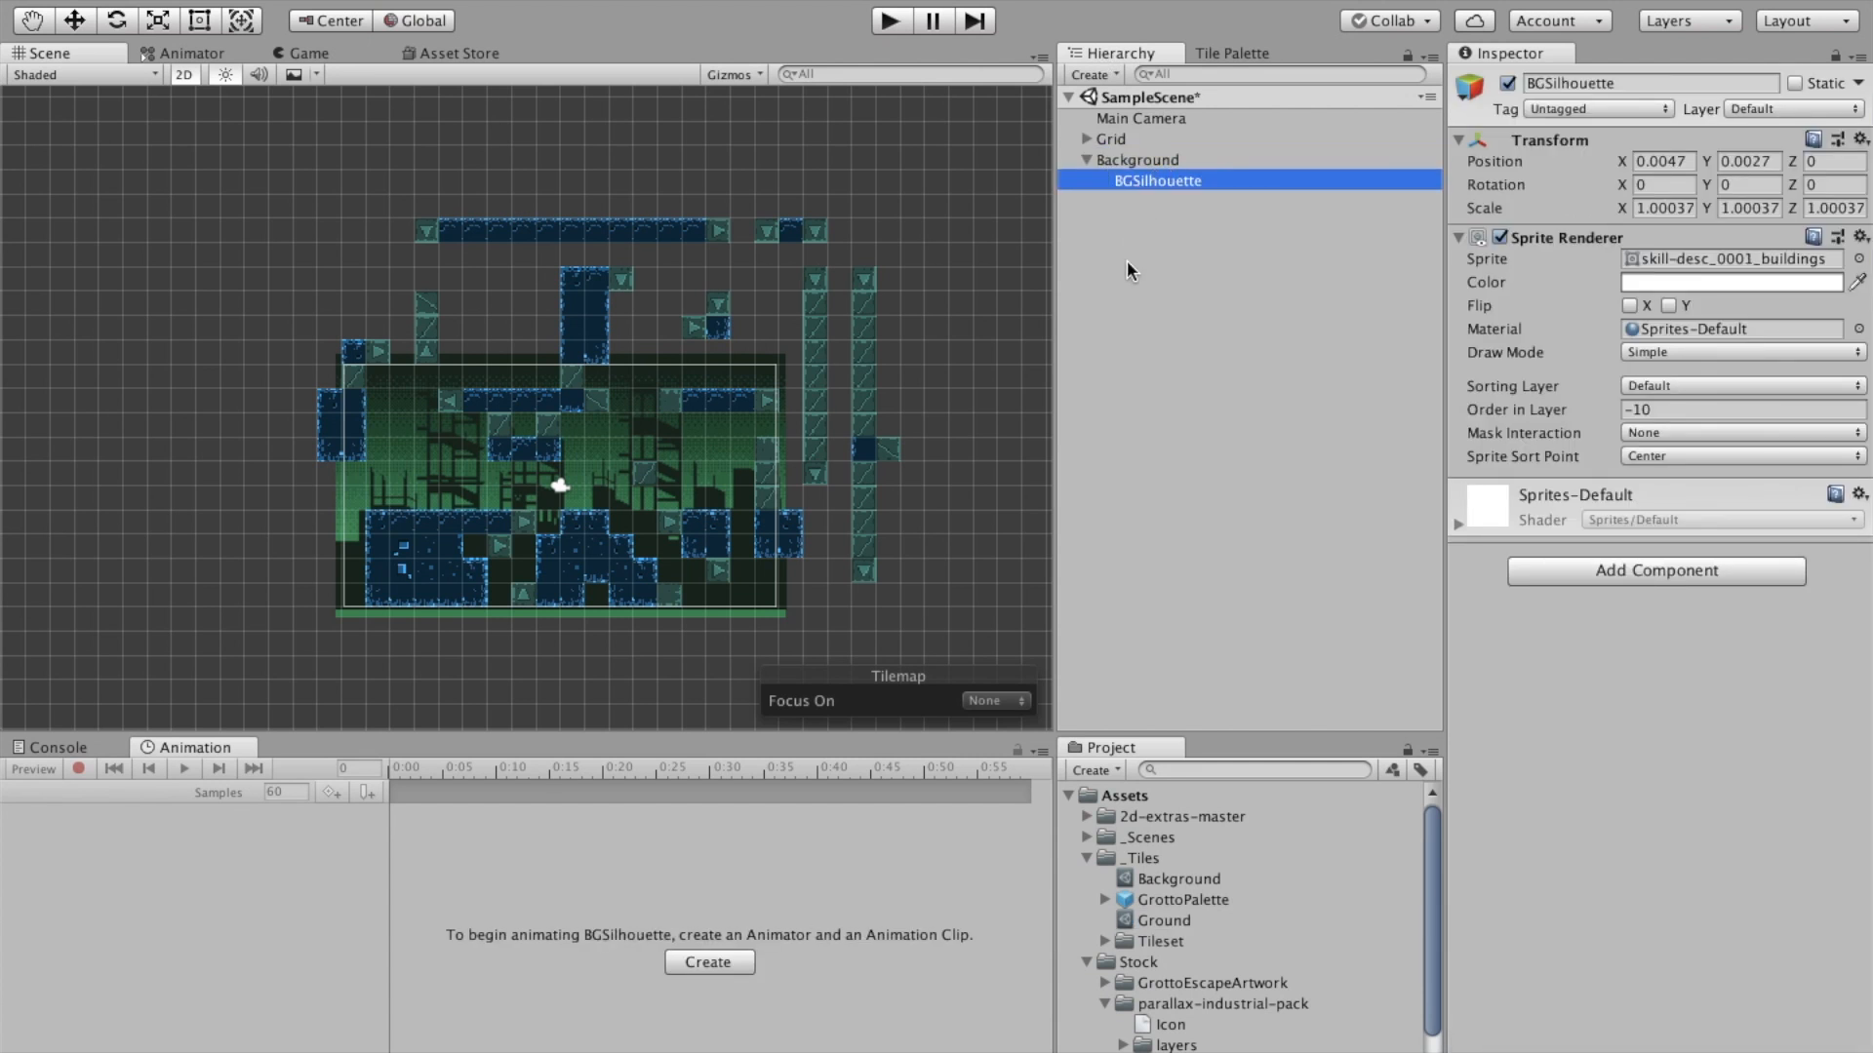
{"action": "left_click", "coordinate": [1085, 159]}
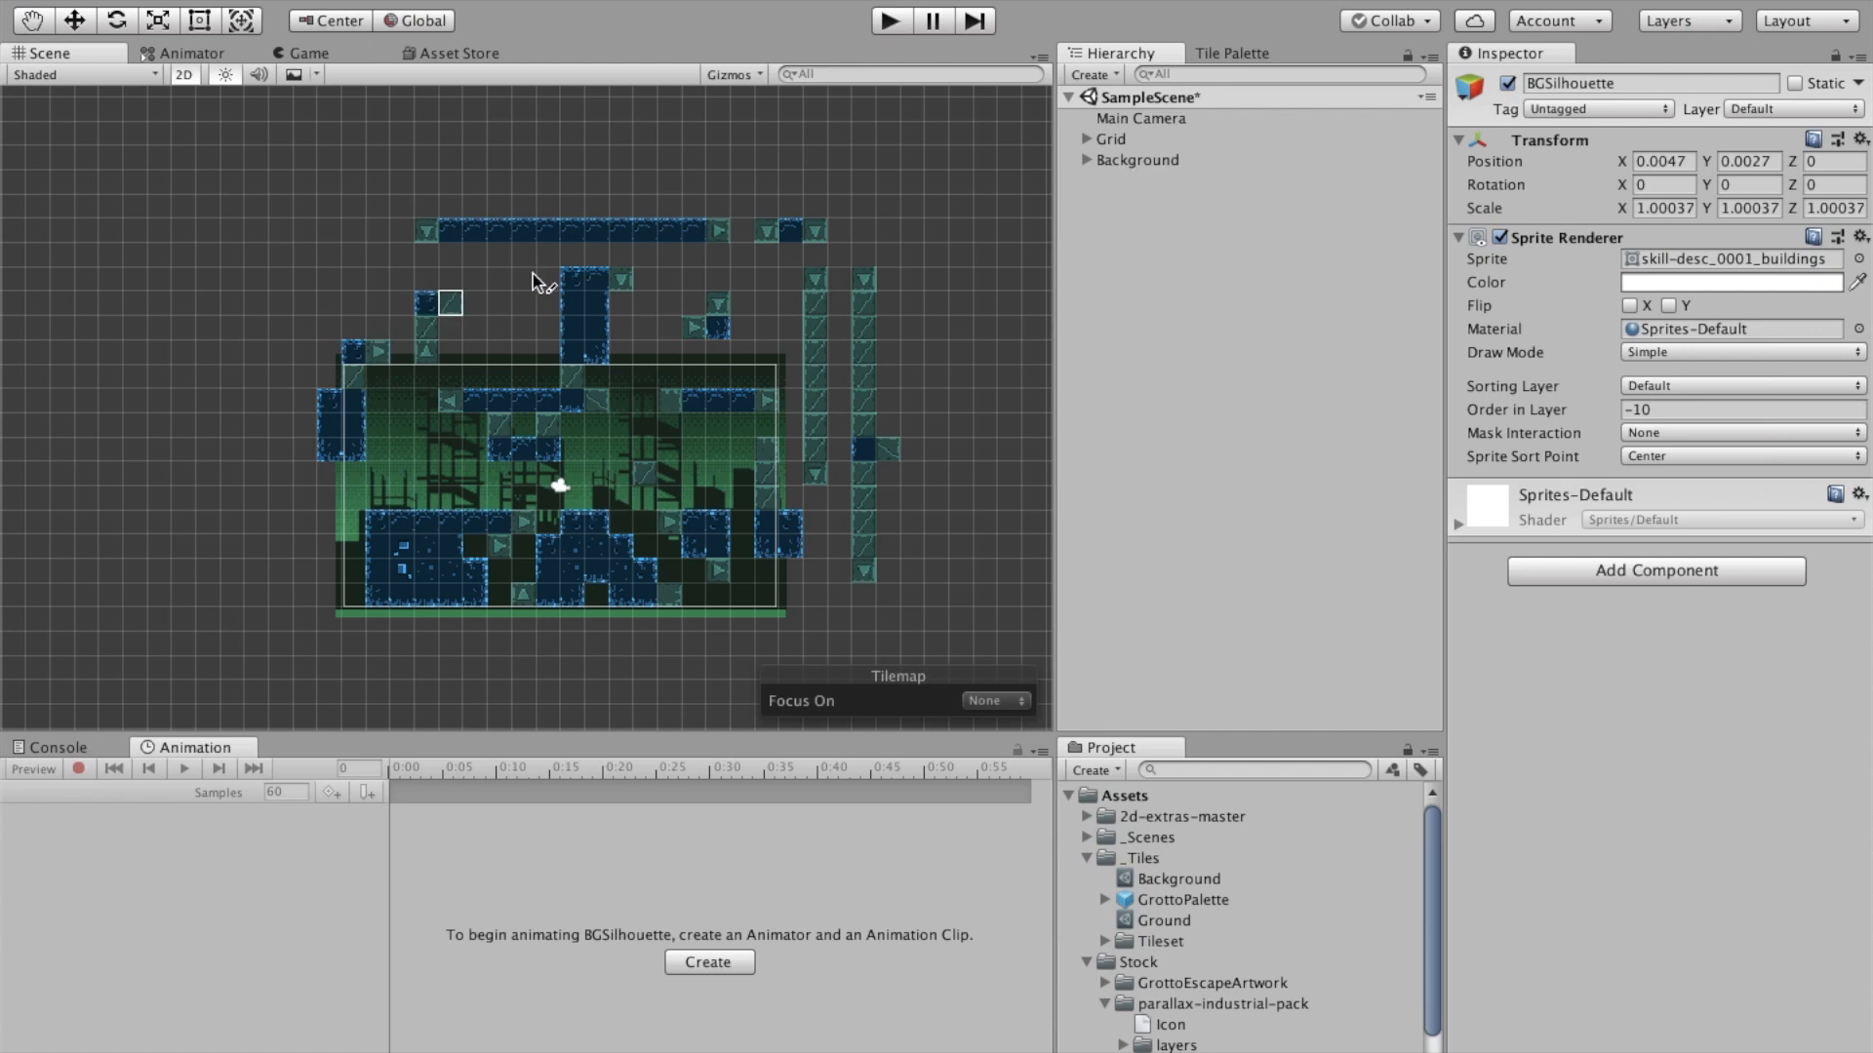
Erase the surplus blocks and columns from the Ground Tiles tilemap, keeping only the two mounds at the base of the background
{"action": "left_click", "coordinate": [1248, 54]}
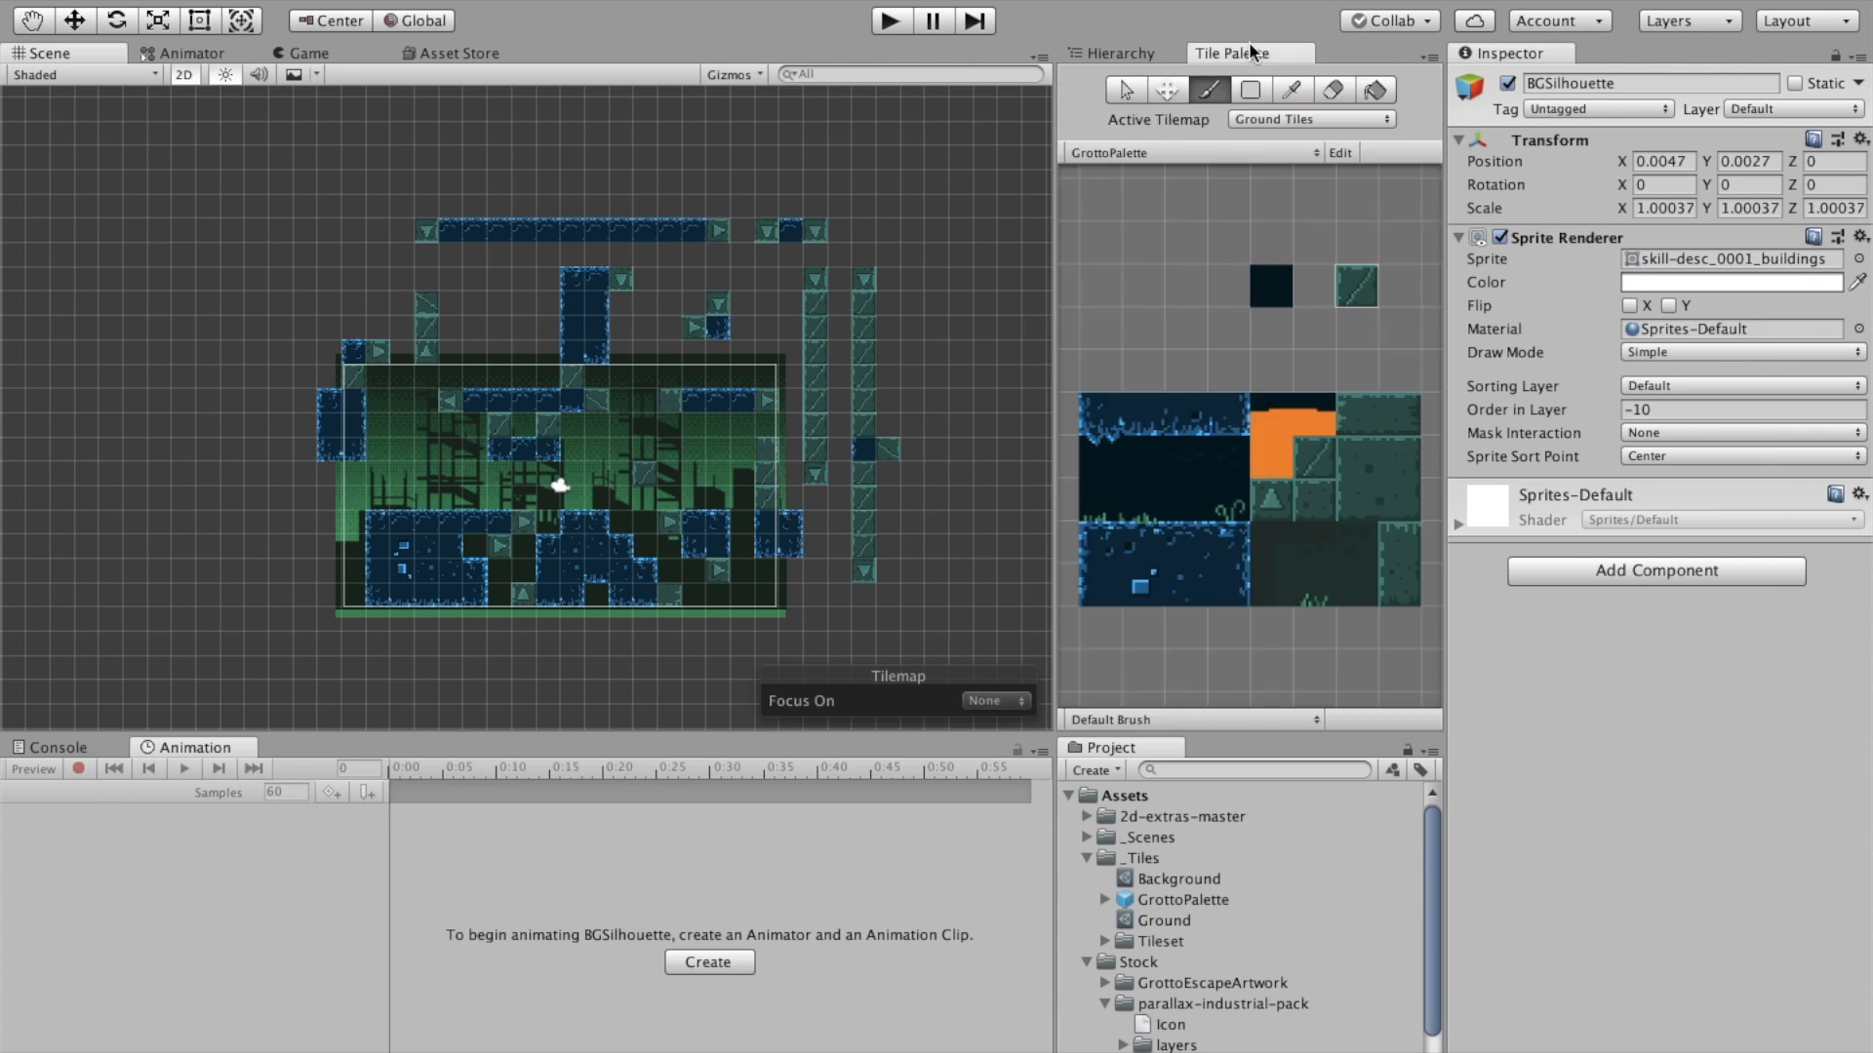
{"action": "left_click", "coordinate": [1334, 90]}
{"action": "mouse_move", "coordinate": [264, 423]}
{"action": "left_mouse_down"}
{"action": "mouse_move", "coordinate": [630, 408]}
{"action": "mouse_move", "coordinate": [554, 463]}
{"action": "mouse_move", "coordinate": [272, 418]}
{"action": "mouse_move", "coordinate": [422, 406]}
{"action": "mouse_move", "coordinate": [573, 347]}
{"action": "mouse_move", "coordinate": [437, 314]}
{"action": "mouse_move", "coordinate": [439, 169]}
{"action": "mouse_move", "coordinate": [760, 222]}
{"action": "mouse_move", "coordinate": [473, 234]}
{"action": "mouse_move", "coordinate": [719, 260]}
{"action": "mouse_move", "coordinate": [543, 308]}
{"action": "mouse_move", "coordinate": [607, 332]}
{"action": "mouse_move", "coordinate": [590, 348]}
{"action": "mouse_move", "coordinate": [590, 289]}
{"action": "mouse_move", "coordinate": [778, 363]}
{"action": "mouse_move", "coordinate": [707, 355]}
{"action": "mouse_move", "coordinate": [646, 455]}
{"action": "mouse_move", "coordinate": [723, 582]}
{"action": "mouse_move", "coordinate": [762, 403]}
{"action": "mouse_move", "coordinate": [807, 413]}
{"action": "mouse_move", "coordinate": [831, 387]}
{"action": "mouse_move", "coordinate": [805, 483]}
{"action": "mouse_move", "coordinate": [825, 433]}
{"action": "mouse_move", "coordinate": [859, 575]}
{"action": "mouse_move", "coordinate": [867, 319]}
{"action": "mouse_move", "coordinate": [907, 430]}
{"action": "mouse_move", "coordinate": [835, 472]}
{"action": "left_mouse_up"}
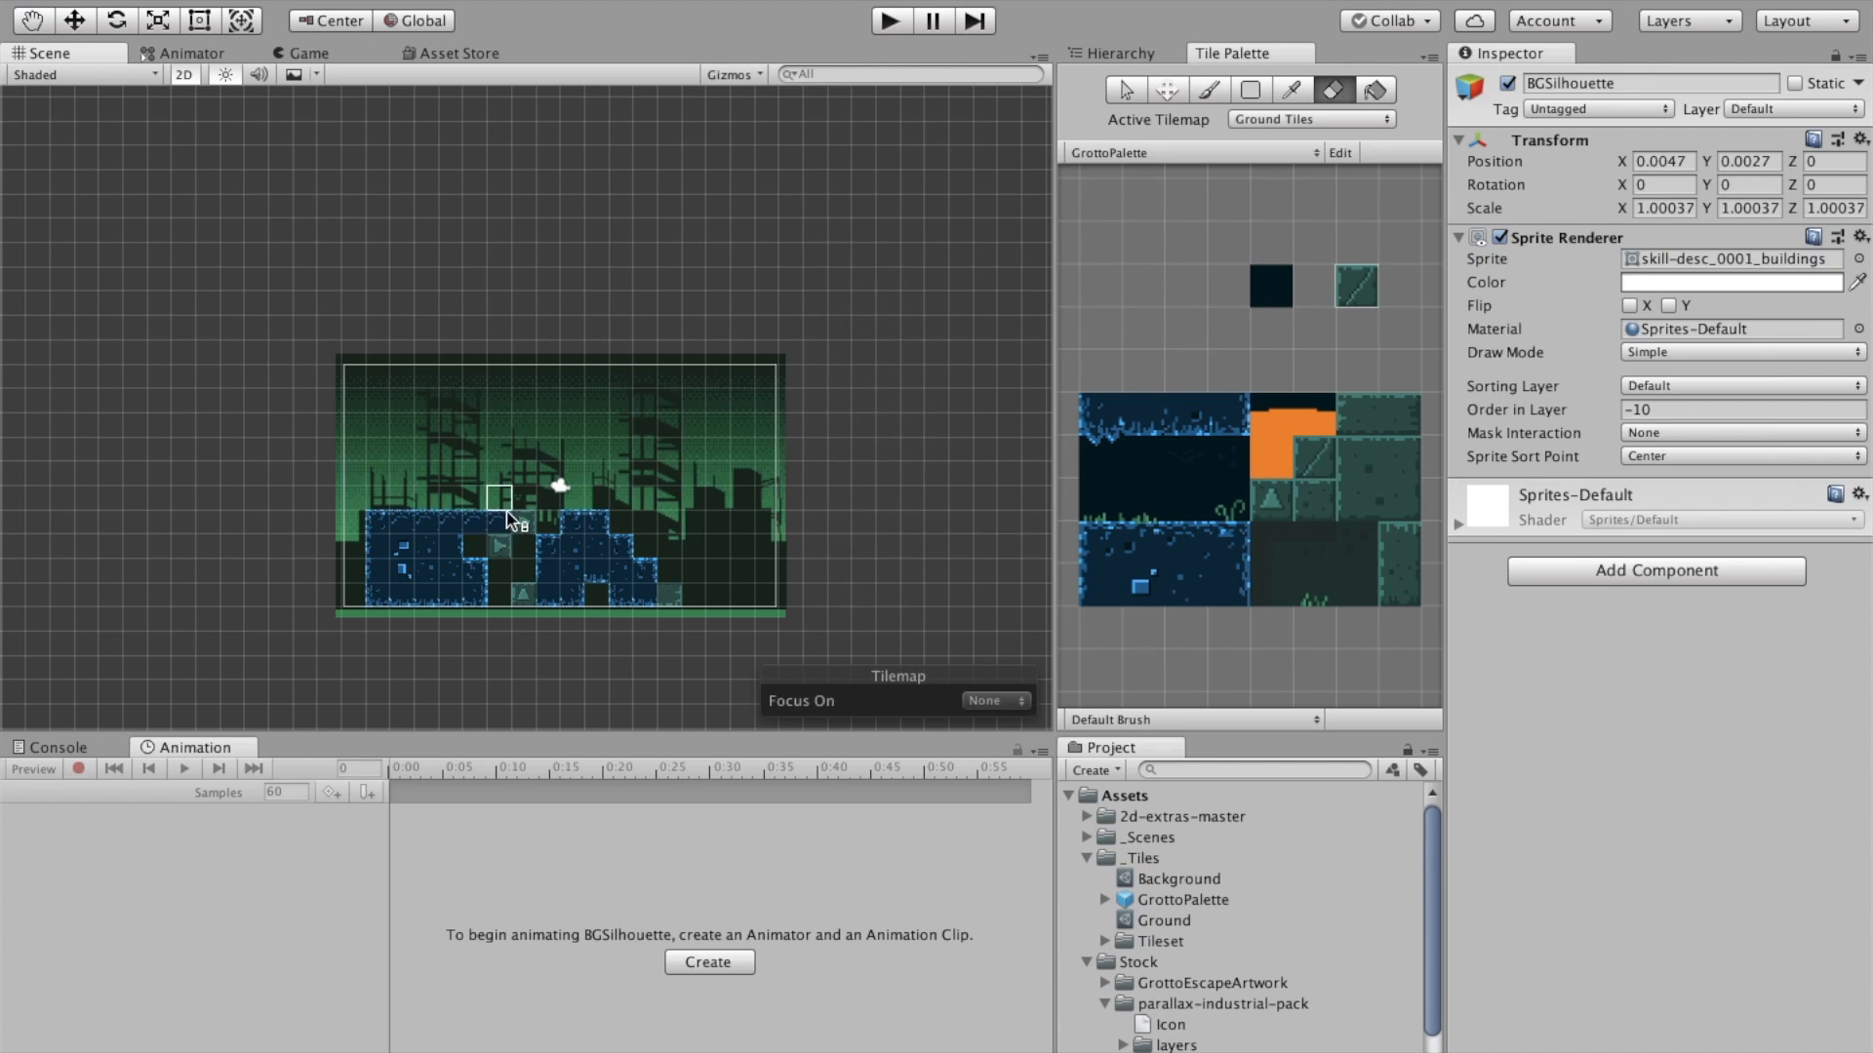
{"action": "mouse_move", "coordinate": [518, 539]}
{"action": "left_mouse_down"}
{"action": "mouse_move", "coordinate": [459, 523]}
{"action": "mouse_move", "coordinate": [518, 585]}
{"action": "left_mouse_up"}
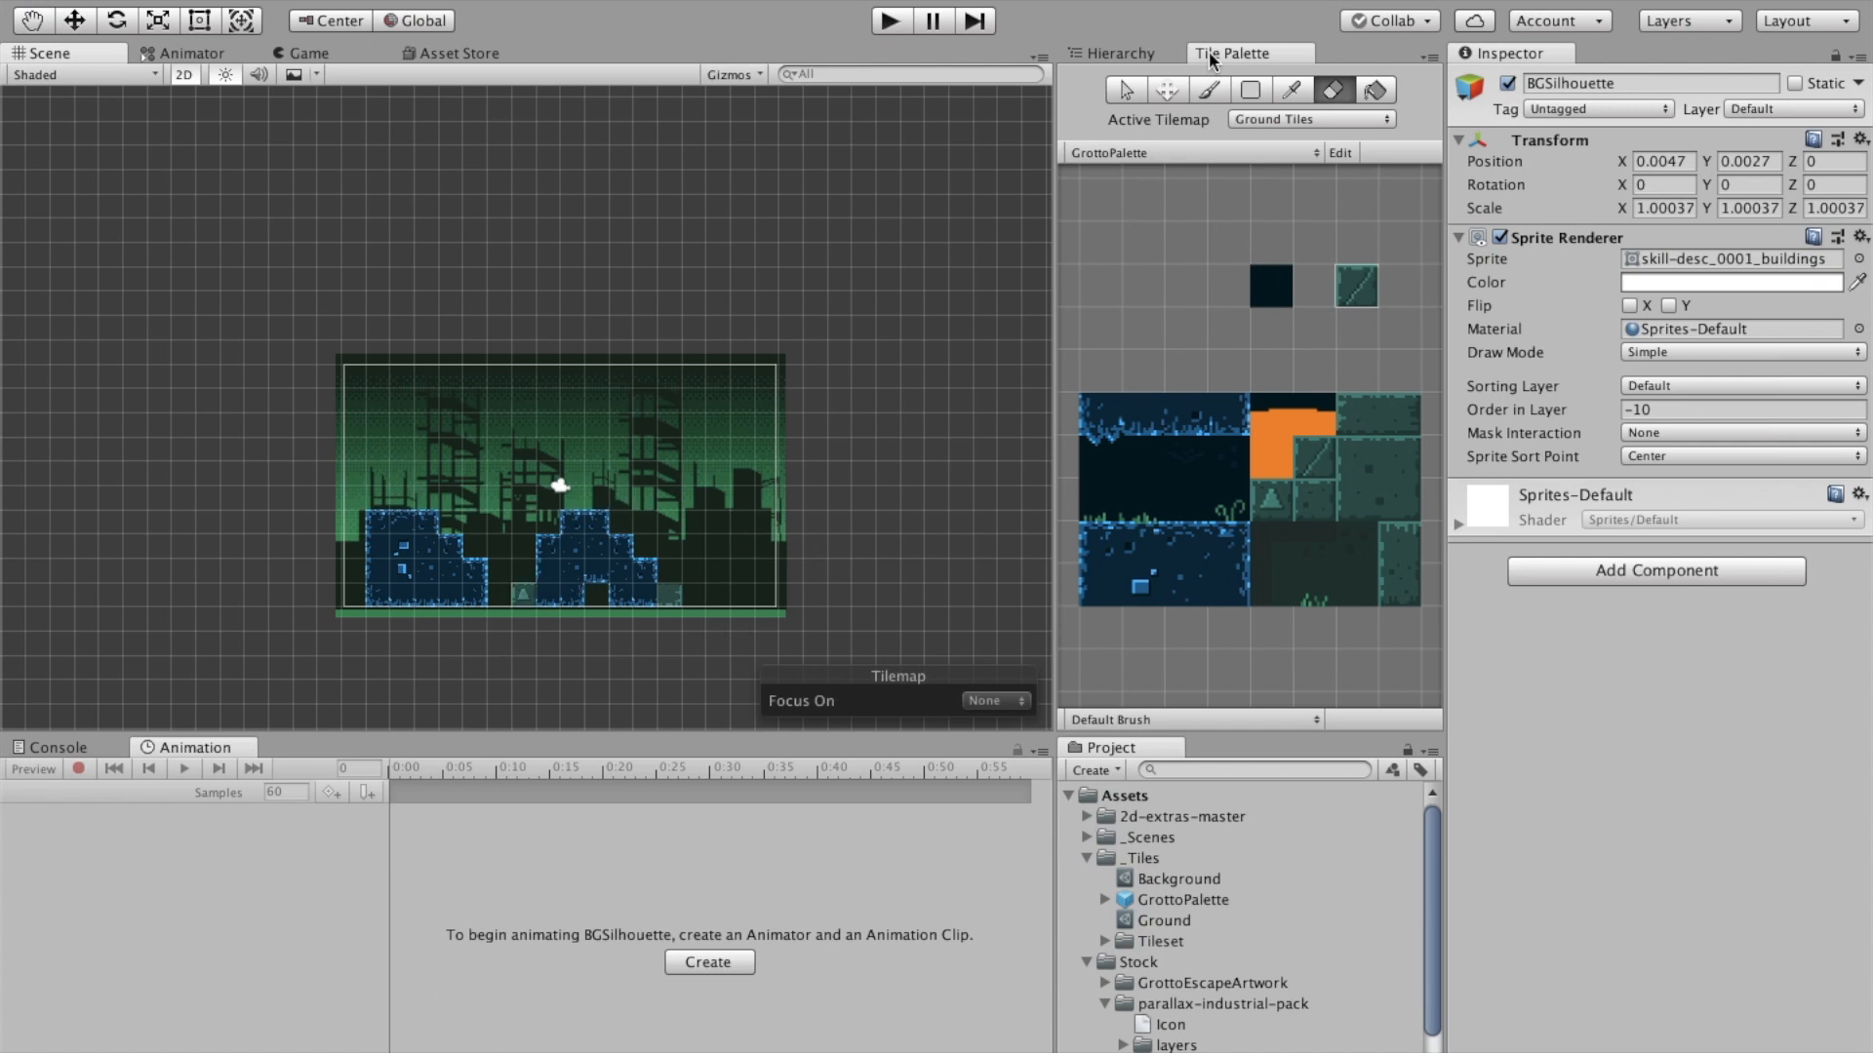
Paint a stepped ground ledge at the background's right edge and fill the low gap between the two mounds
{"action": "left_click", "coordinate": [1209, 90]}
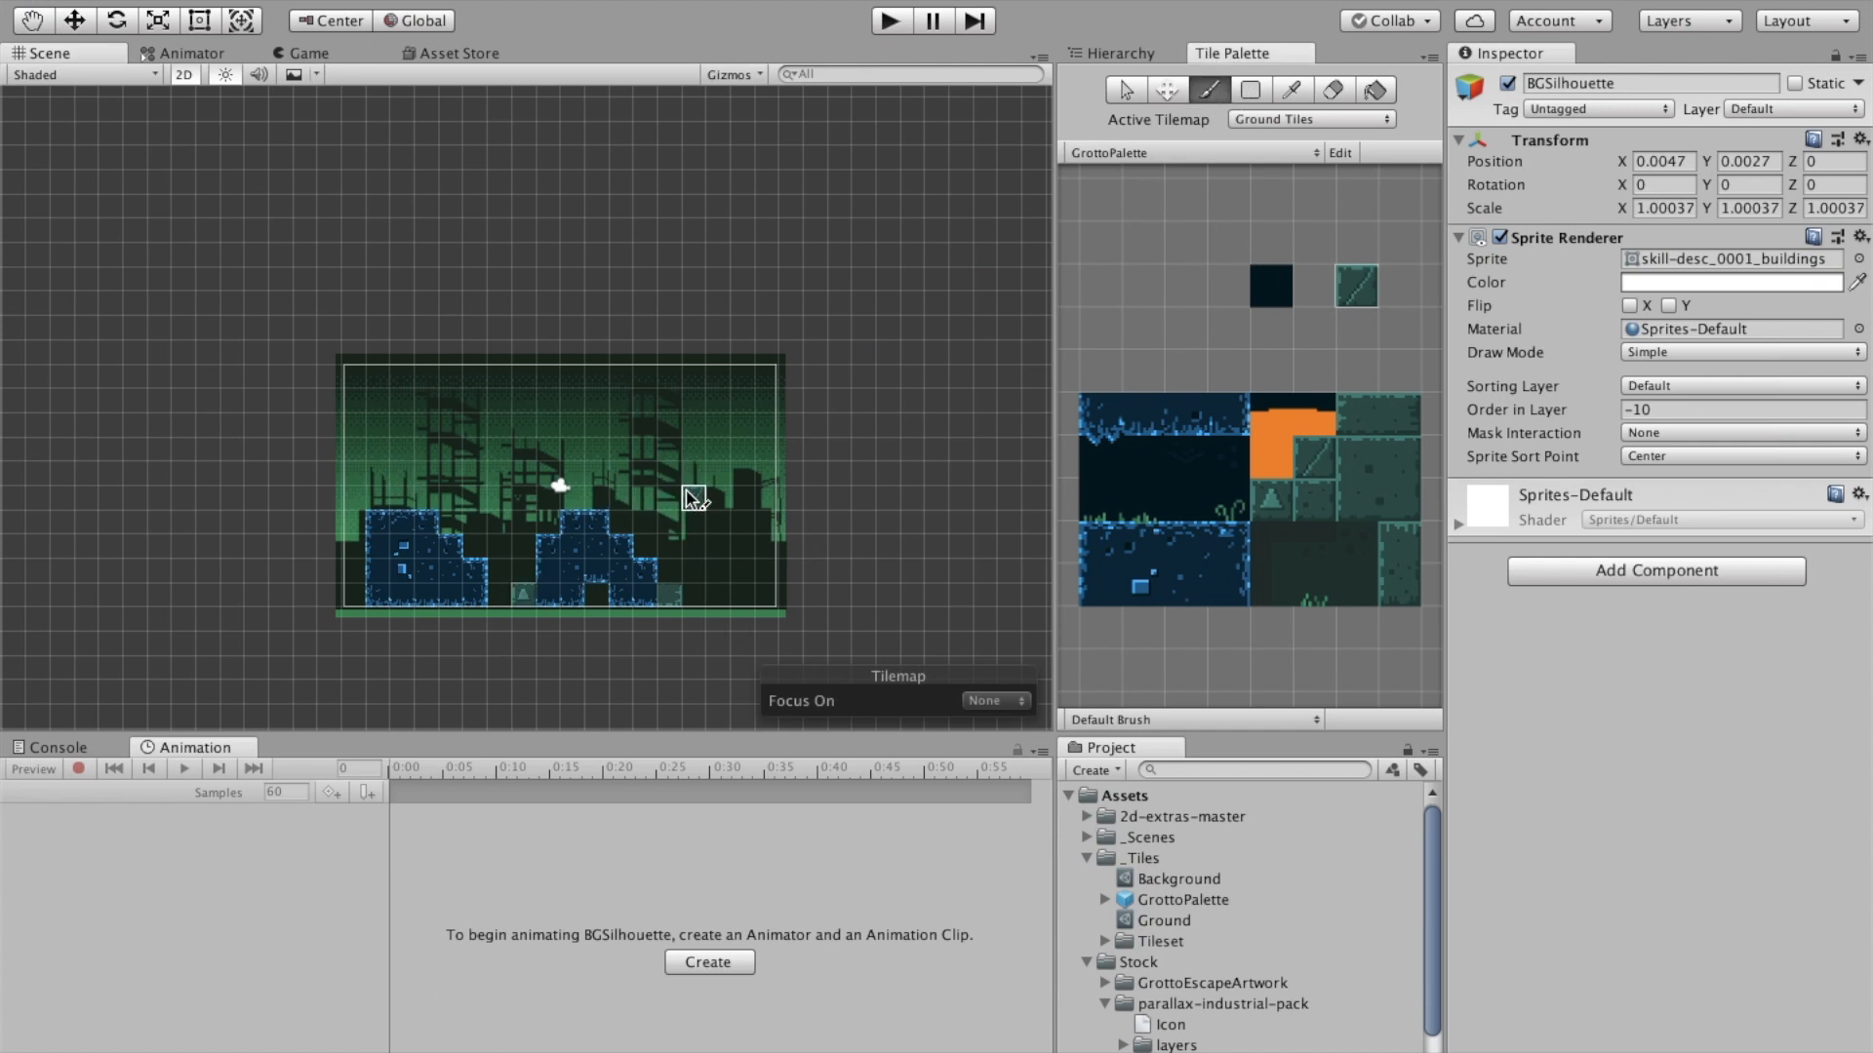
{"action": "mouse_move", "coordinate": [673, 495]}
{"action": "left_mouse_down"}
{"action": "mouse_move", "coordinate": [746, 488]}
{"action": "mouse_move", "coordinate": [744, 505]}
{"action": "left_mouse_up"}
{"action": "left_click", "coordinate": [759, 457]}
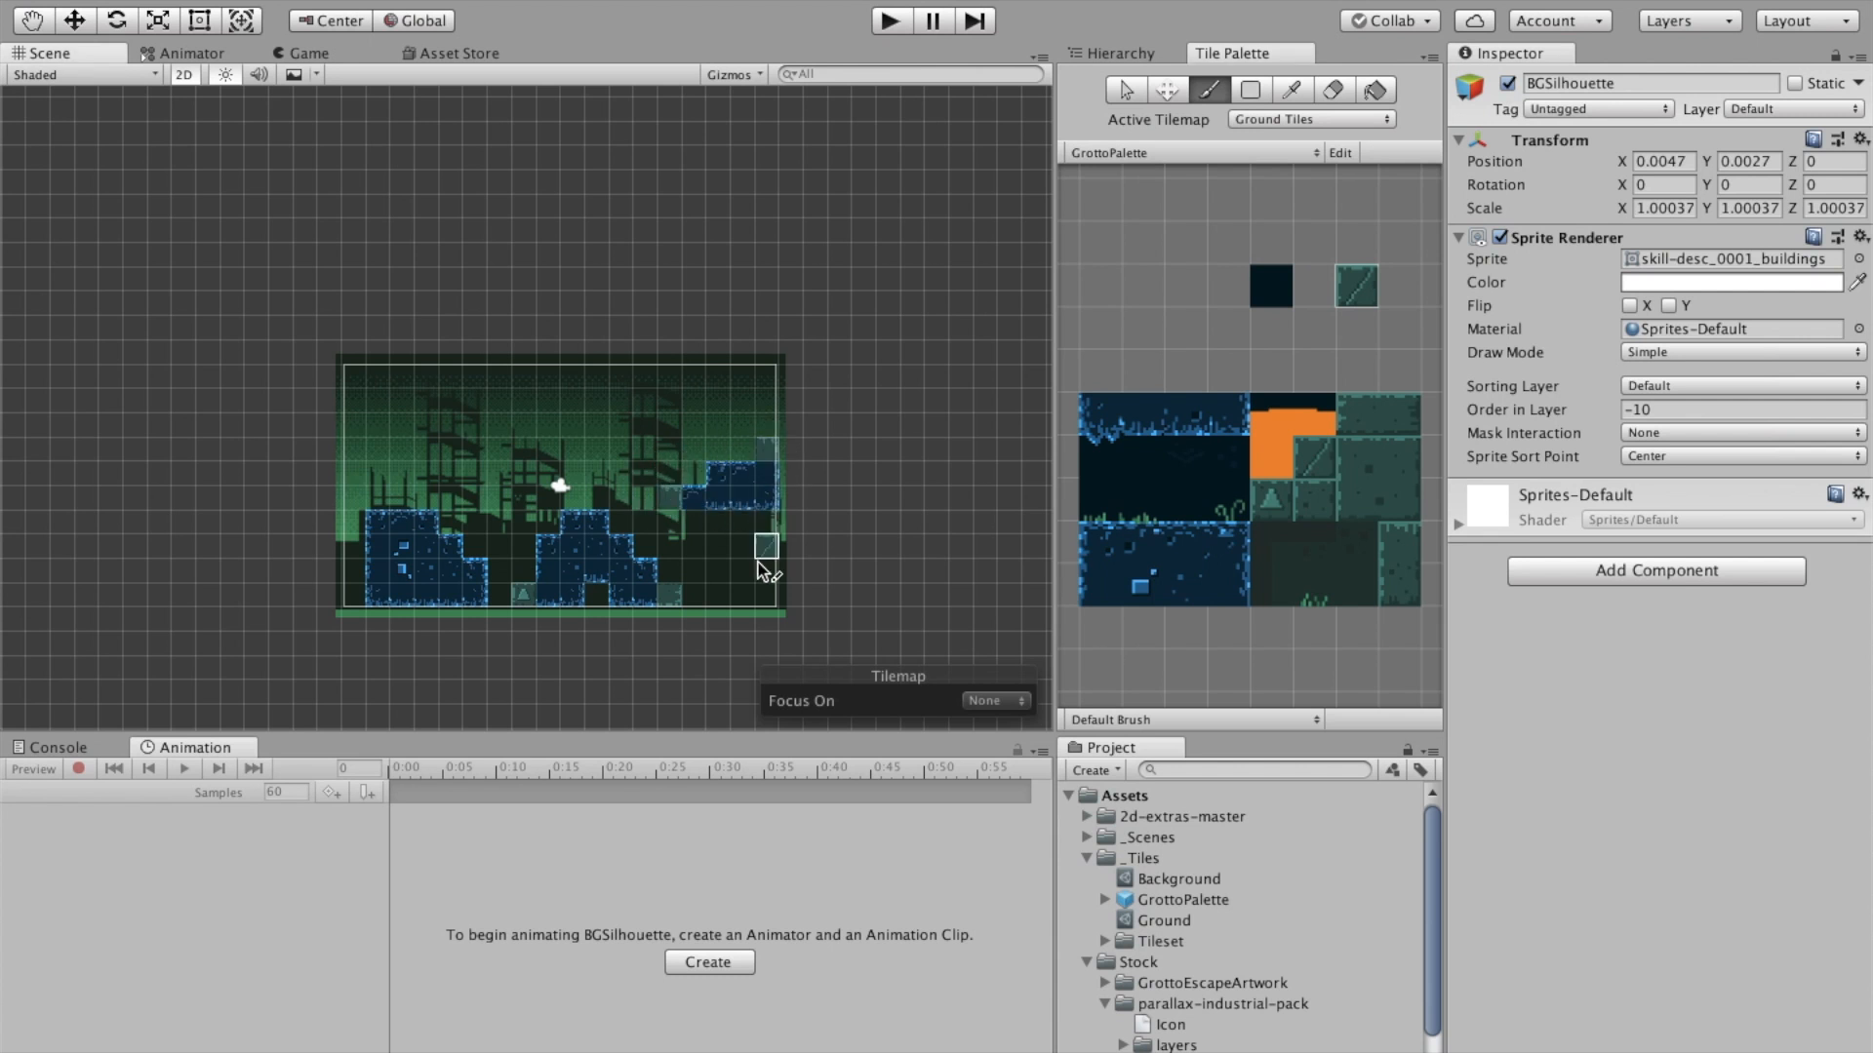
{"action": "scroll", "coordinate": [579, 673], "scroll_direction": "up", "scroll_amount": 2}
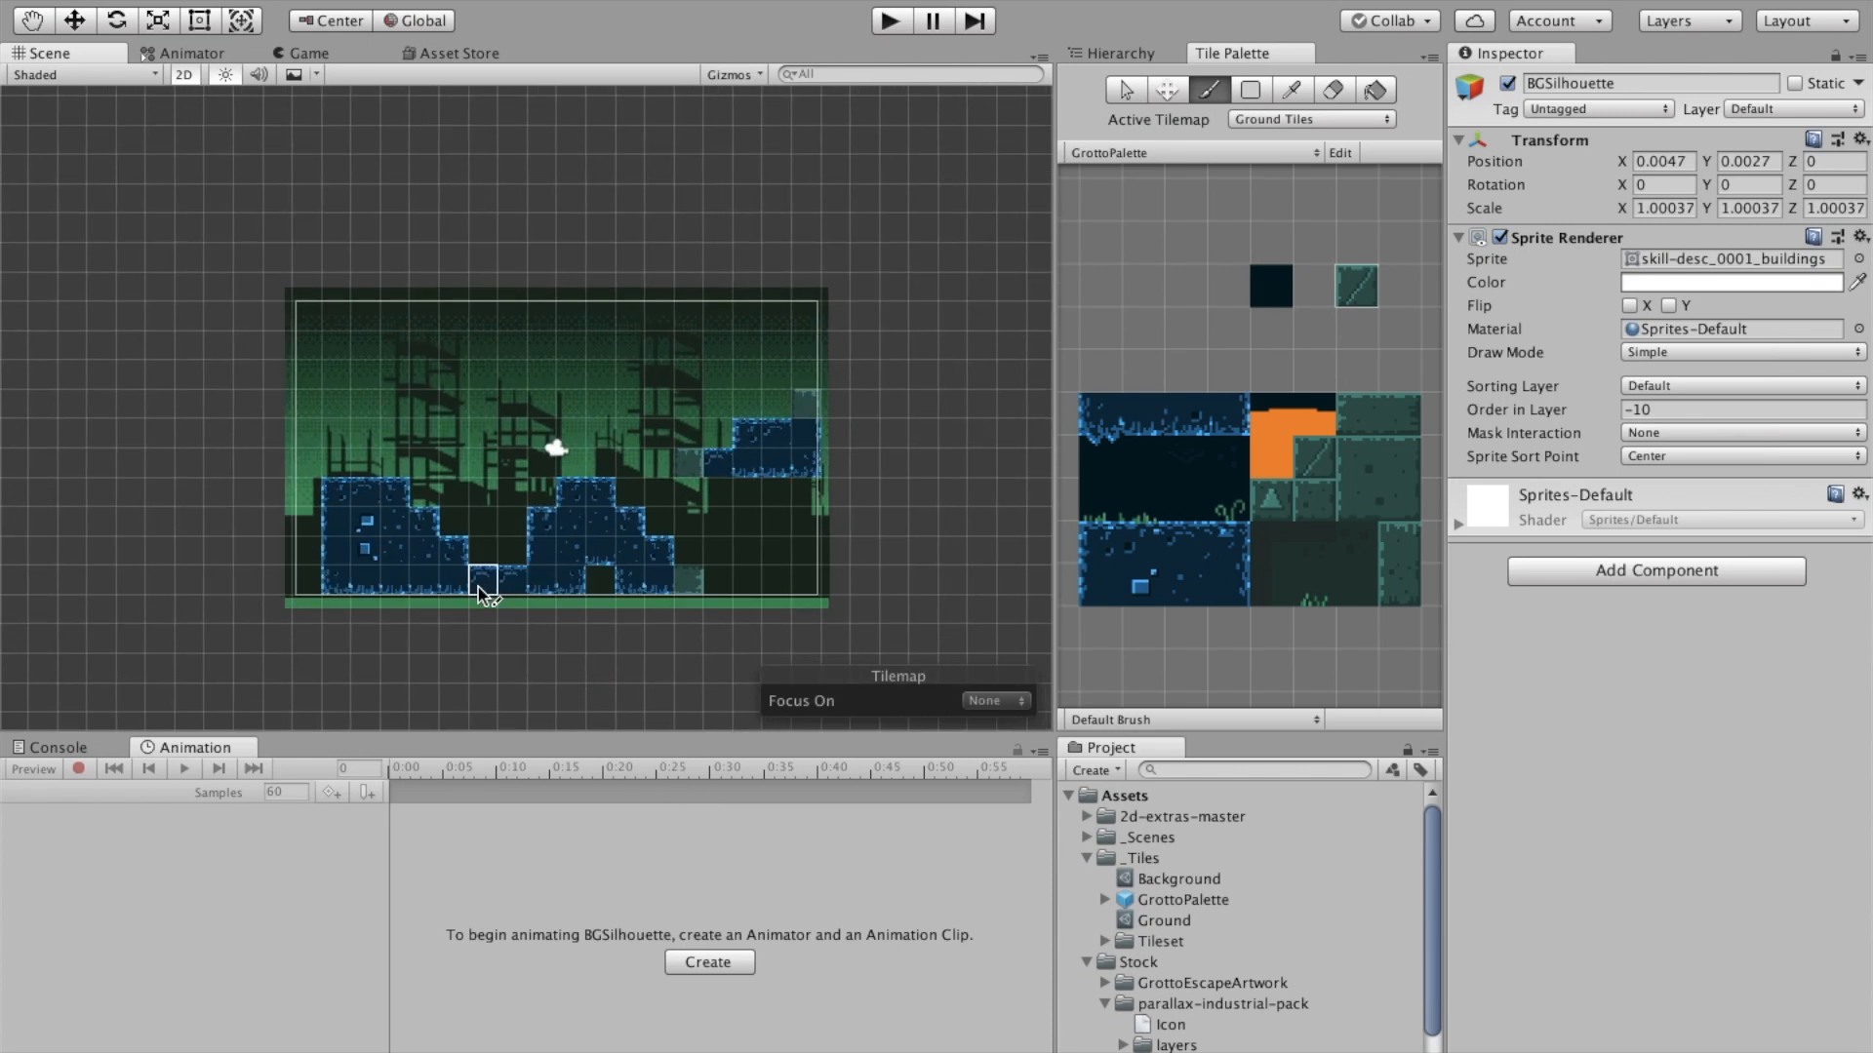
{"action": "left_click", "coordinate": [686, 465]}
Extend the ground down both side edges of the background, and erase the stray tile below the right column
{"action": "left_click", "coordinate": [310, 582]}
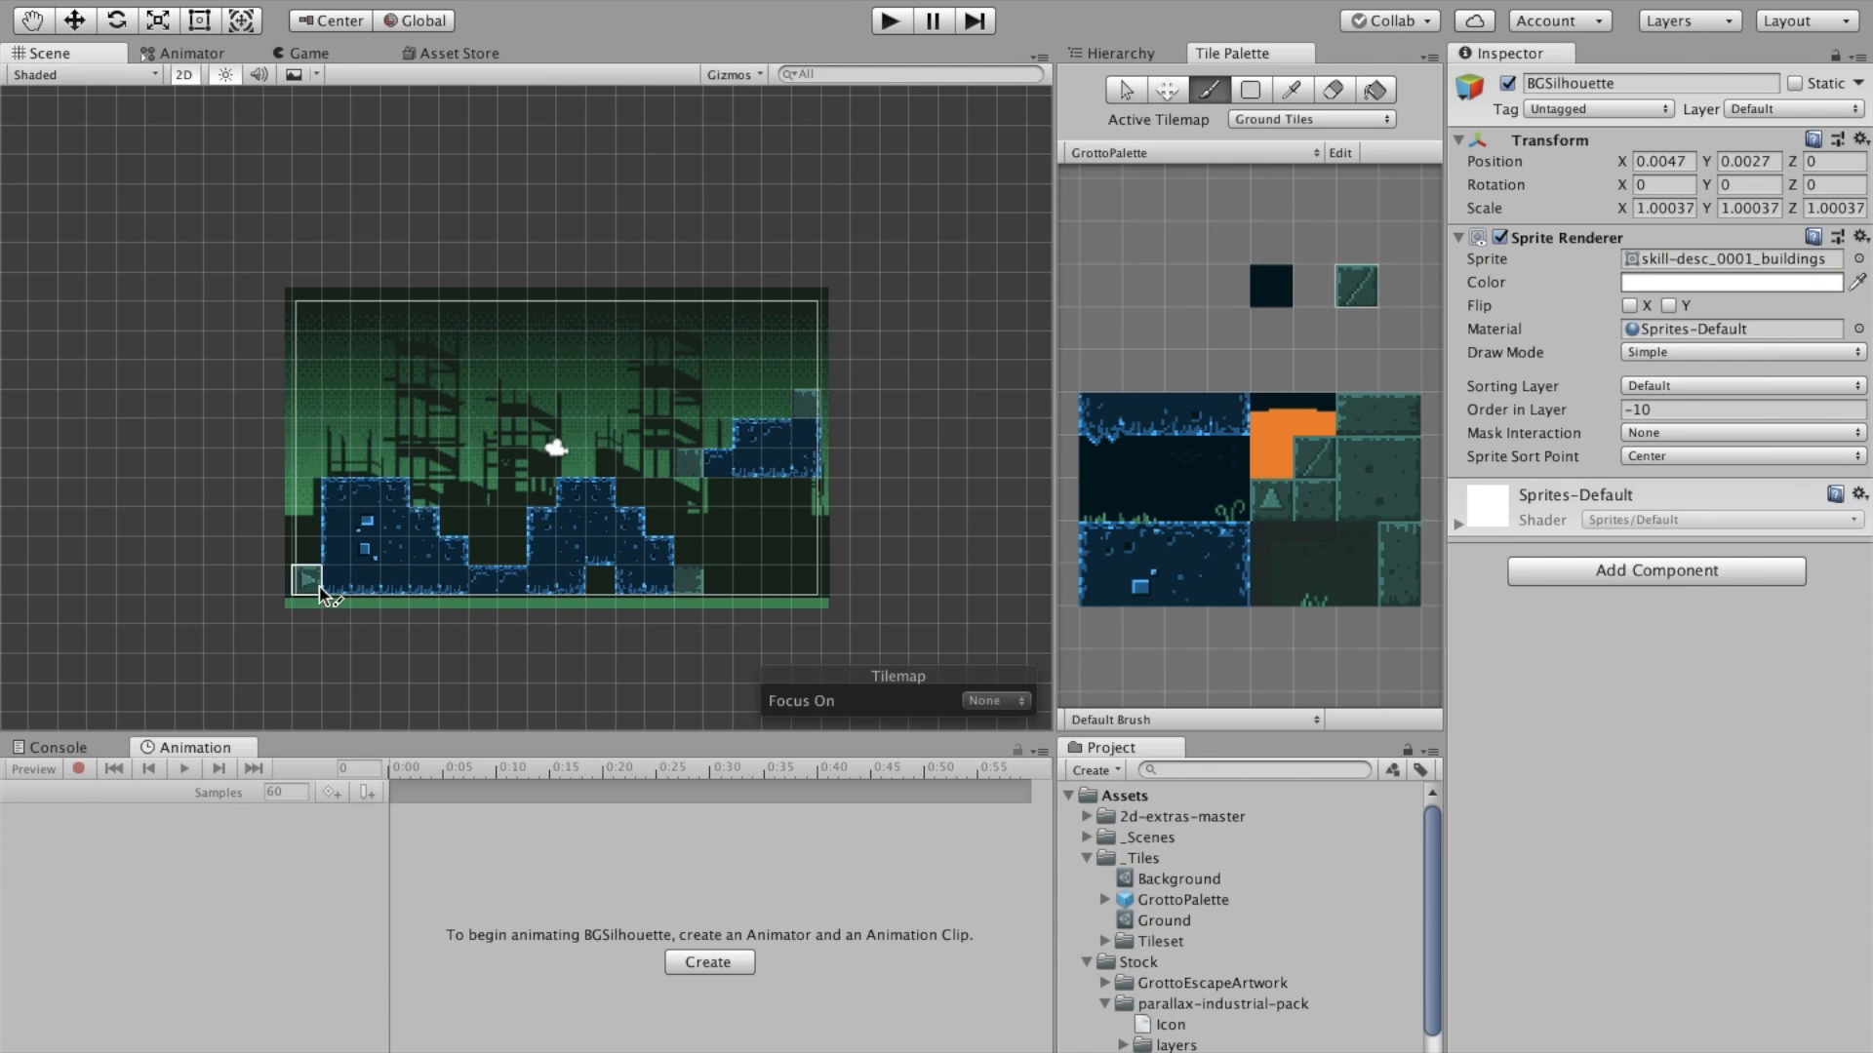
{"action": "left_click_drag", "start_coordinate": [310, 553], "coordinate": [313, 523]}
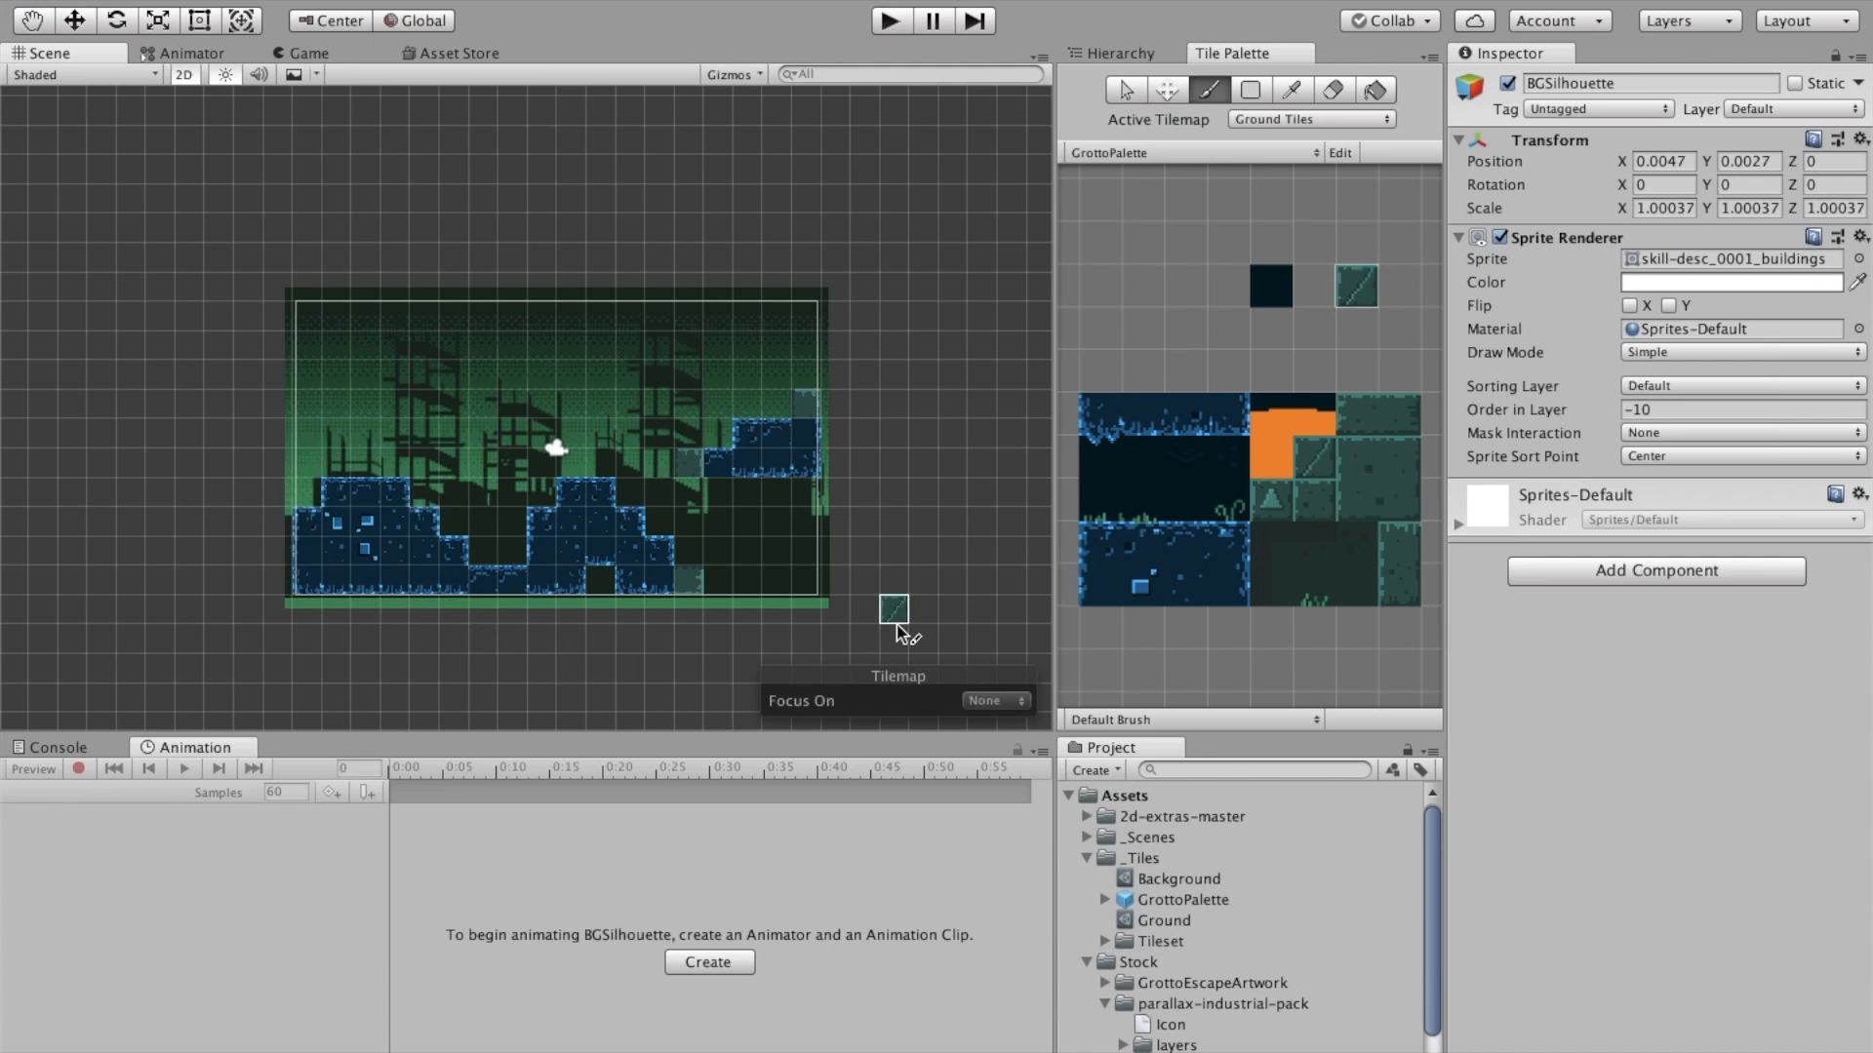
{"action": "mouse_move", "coordinate": [758, 499]}
{"action": "left_mouse_down"}
{"action": "mouse_move", "coordinate": [803, 502]}
{"action": "mouse_move", "coordinate": [802, 530]}
{"action": "mouse_move", "coordinate": [773, 525]}
{"action": "mouse_move", "coordinate": [793, 607]}
{"action": "mouse_move", "coordinate": [848, 610]}
{"action": "left_mouse_up"}
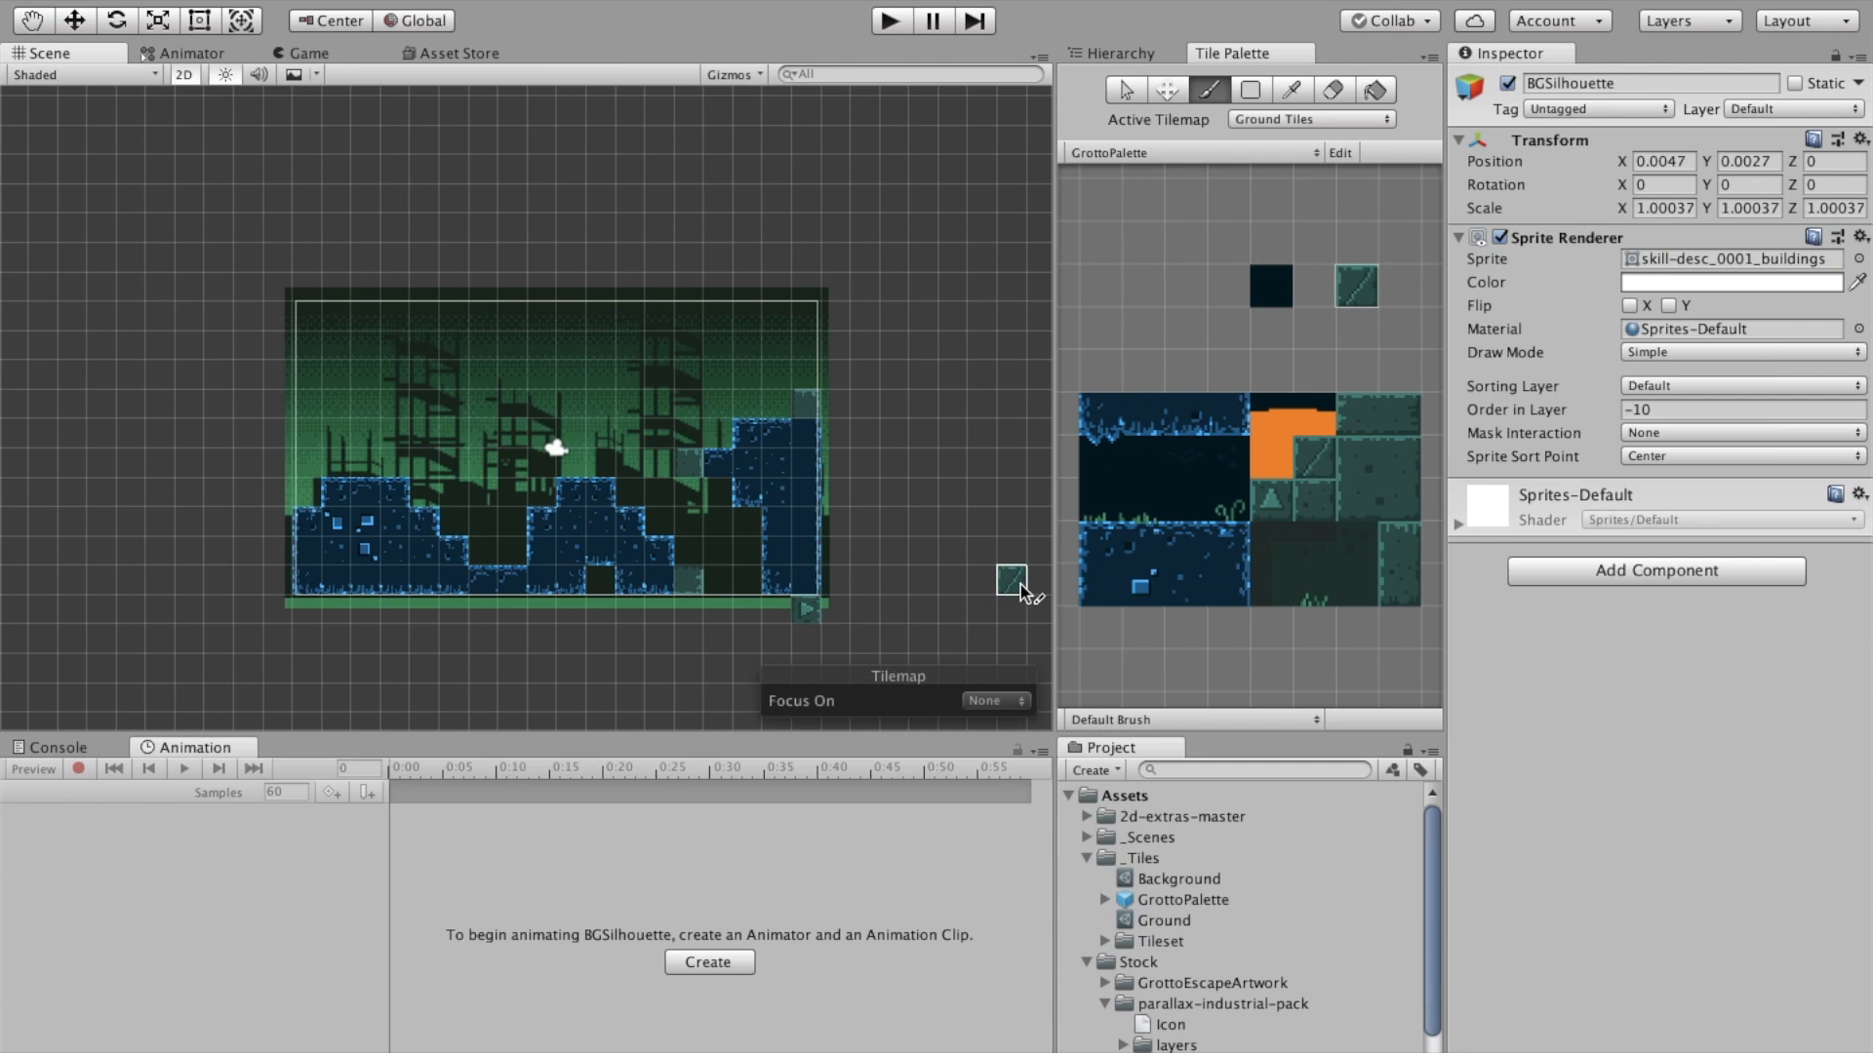
{"action": "left_click", "coordinate": [1330, 90]}
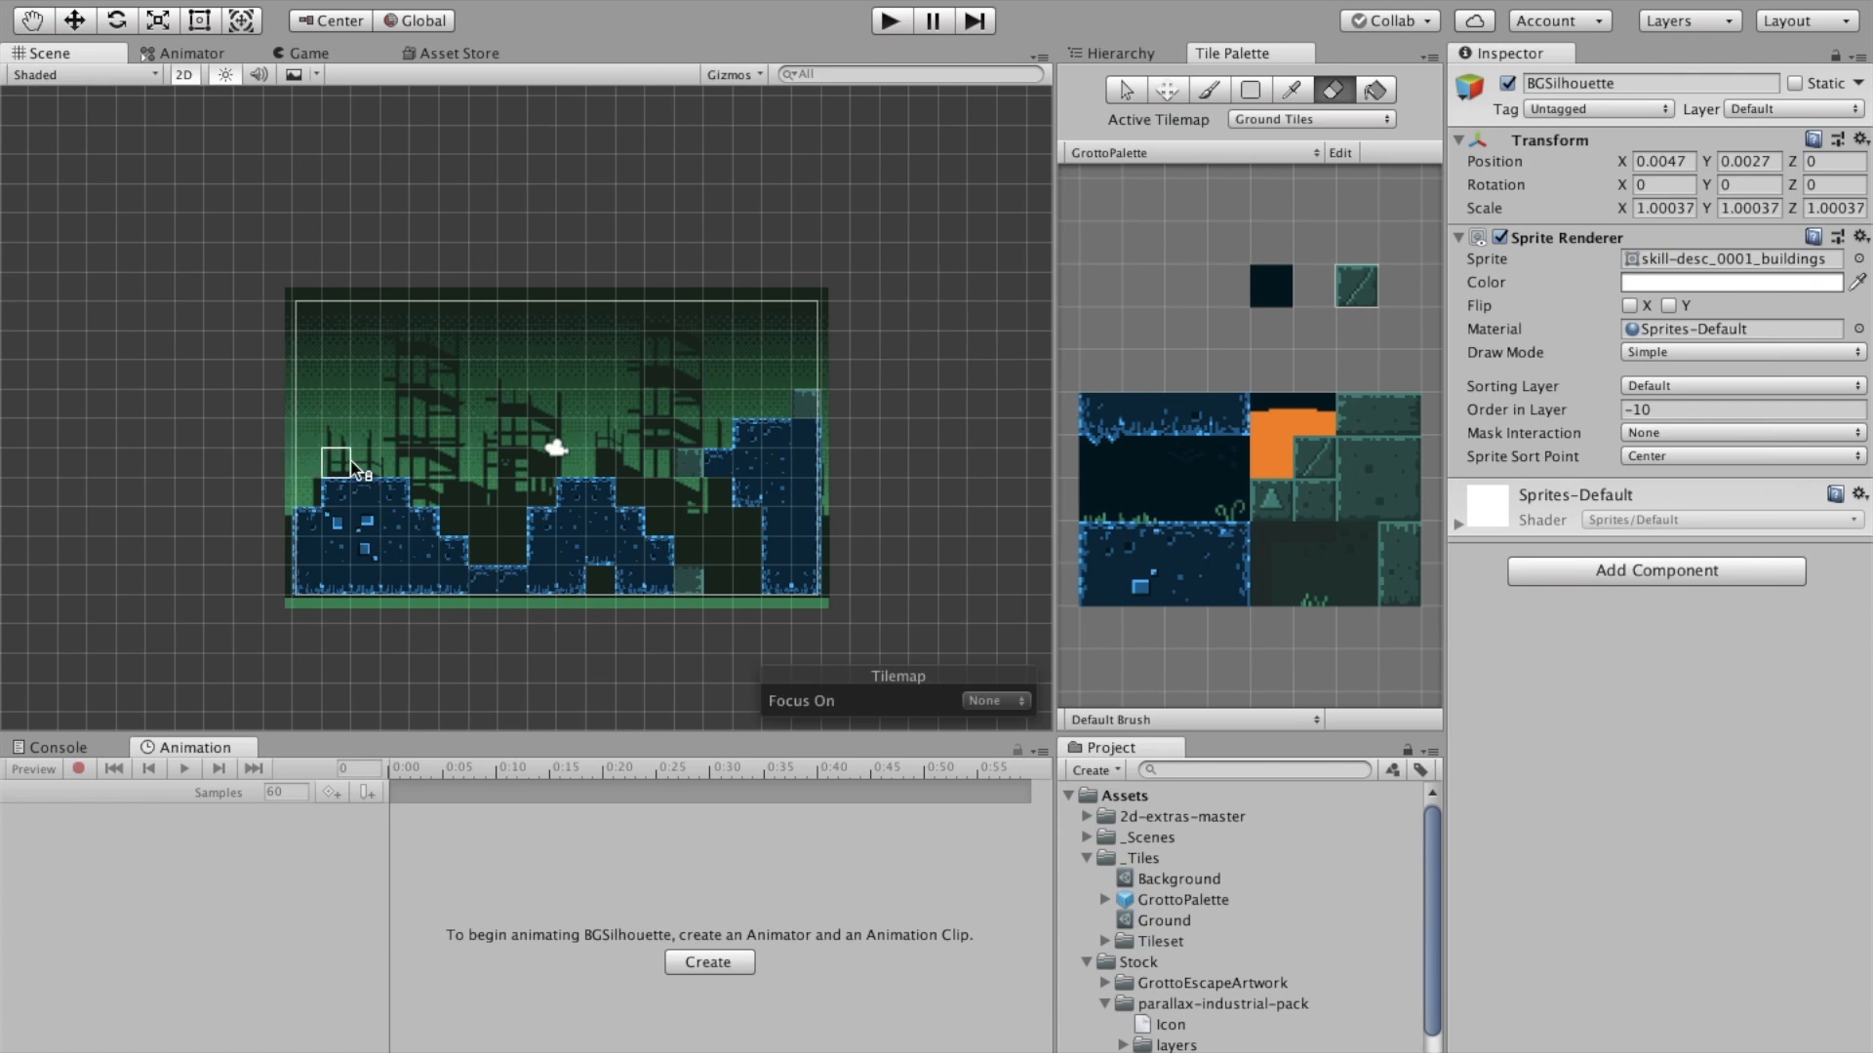
Collapse the Stock and _Tiles folders in the project's assets
{"action": "scroll", "coordinate": [1168, 855], "scroll_direction": "up", "scroll_amount": 1}
{"action": "left_click", "coordinate": [1087, 965]}
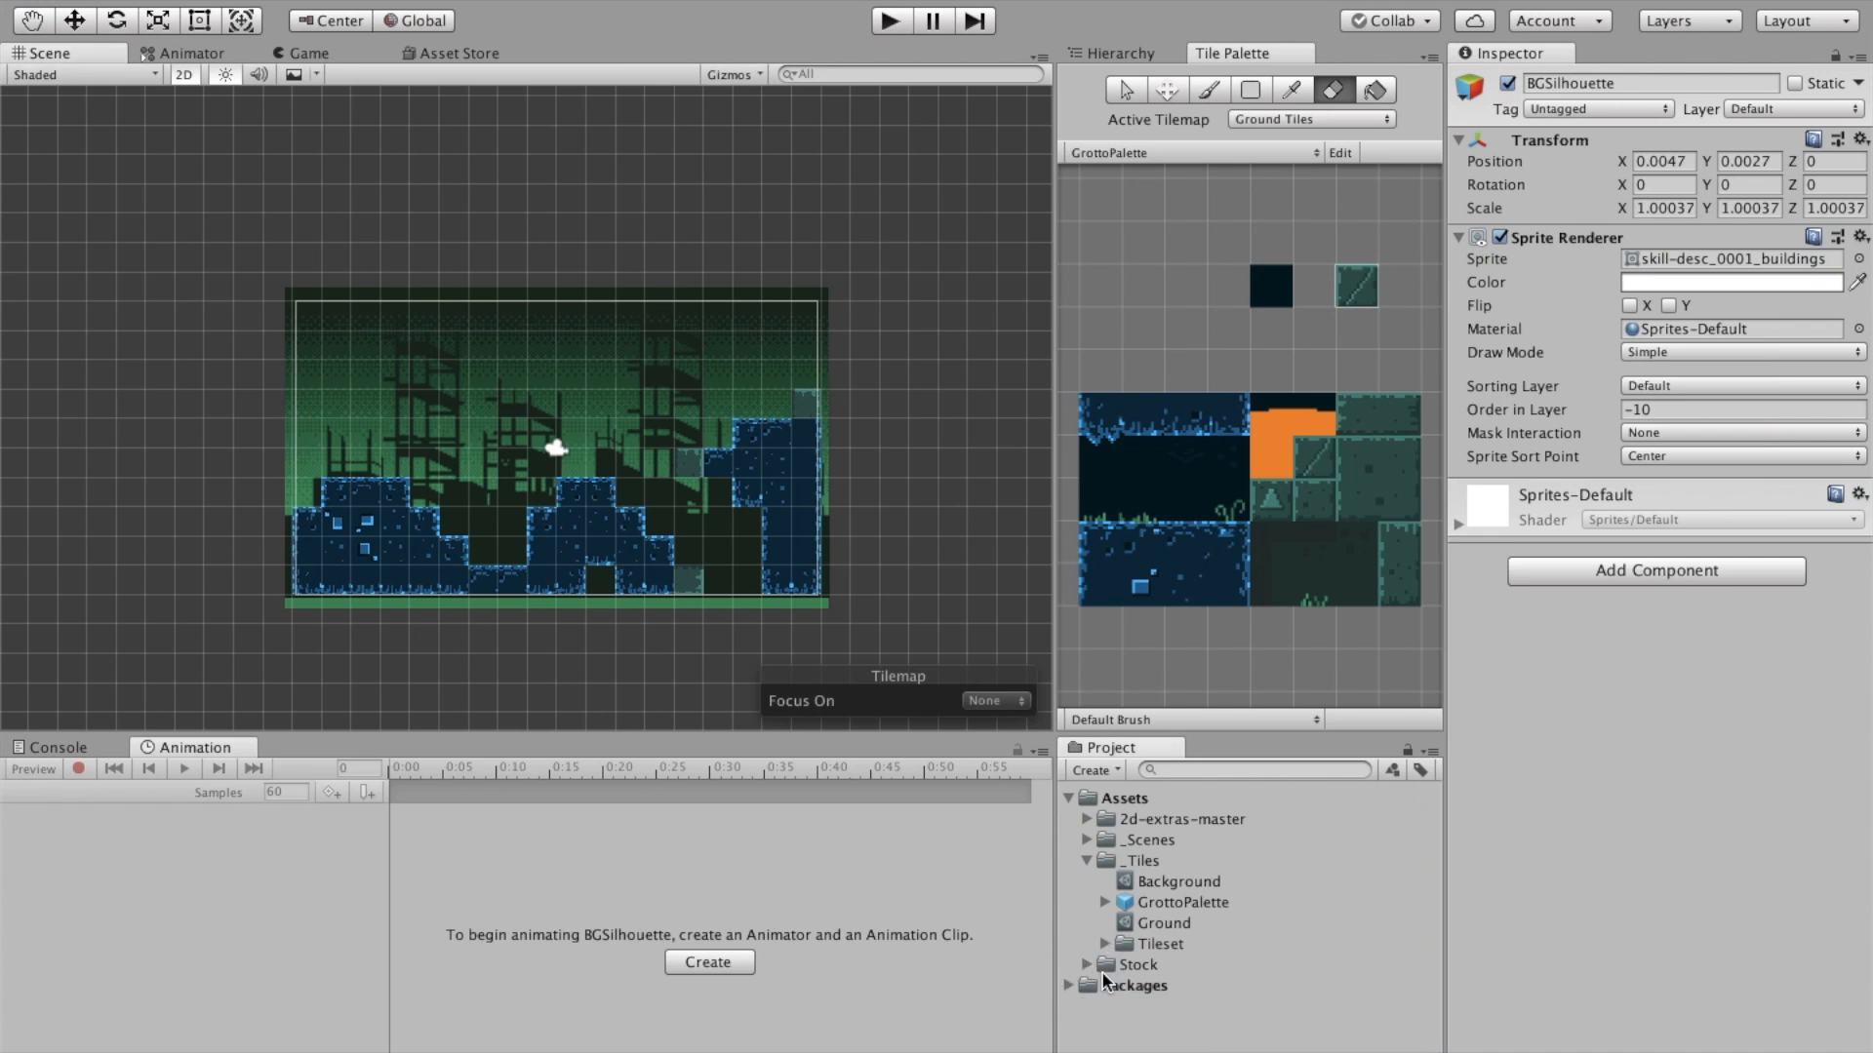
{"action": "left_click", "coordinate": [1085, 861]}
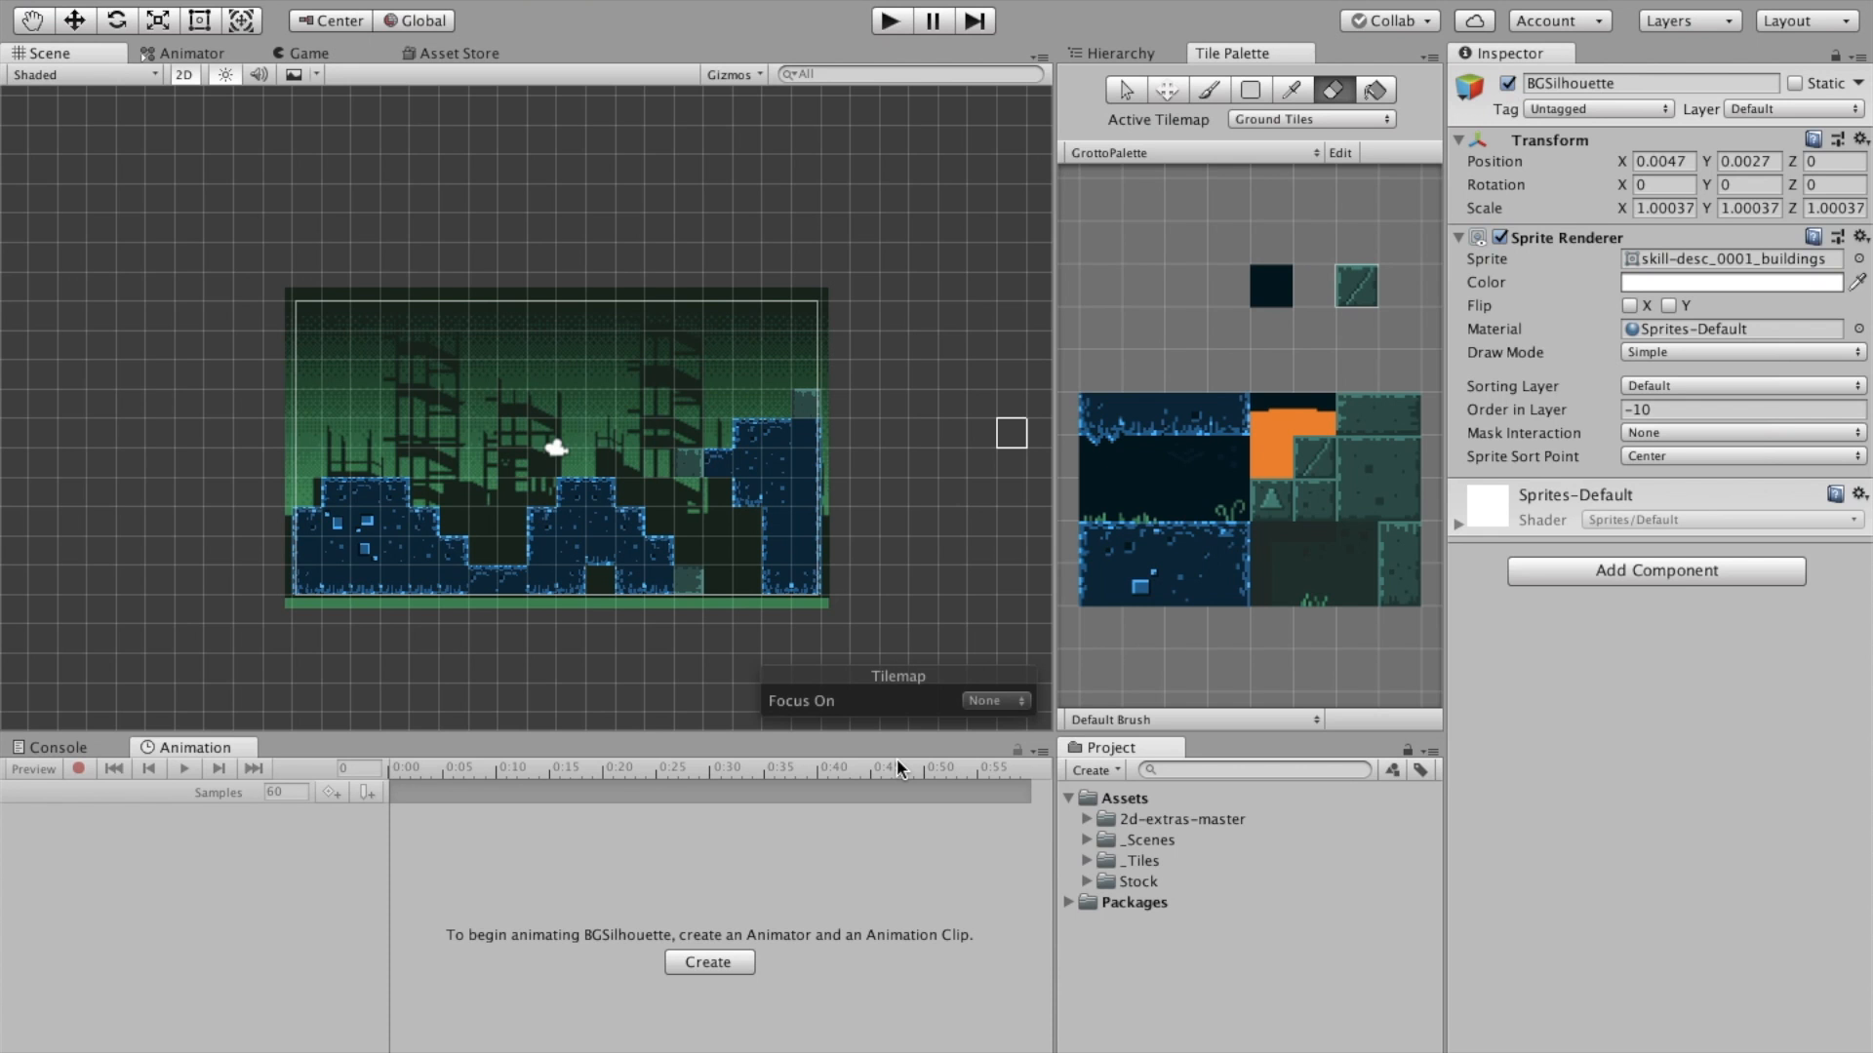
{"action": "mouse_move", "coordinate": [780, 1049]}
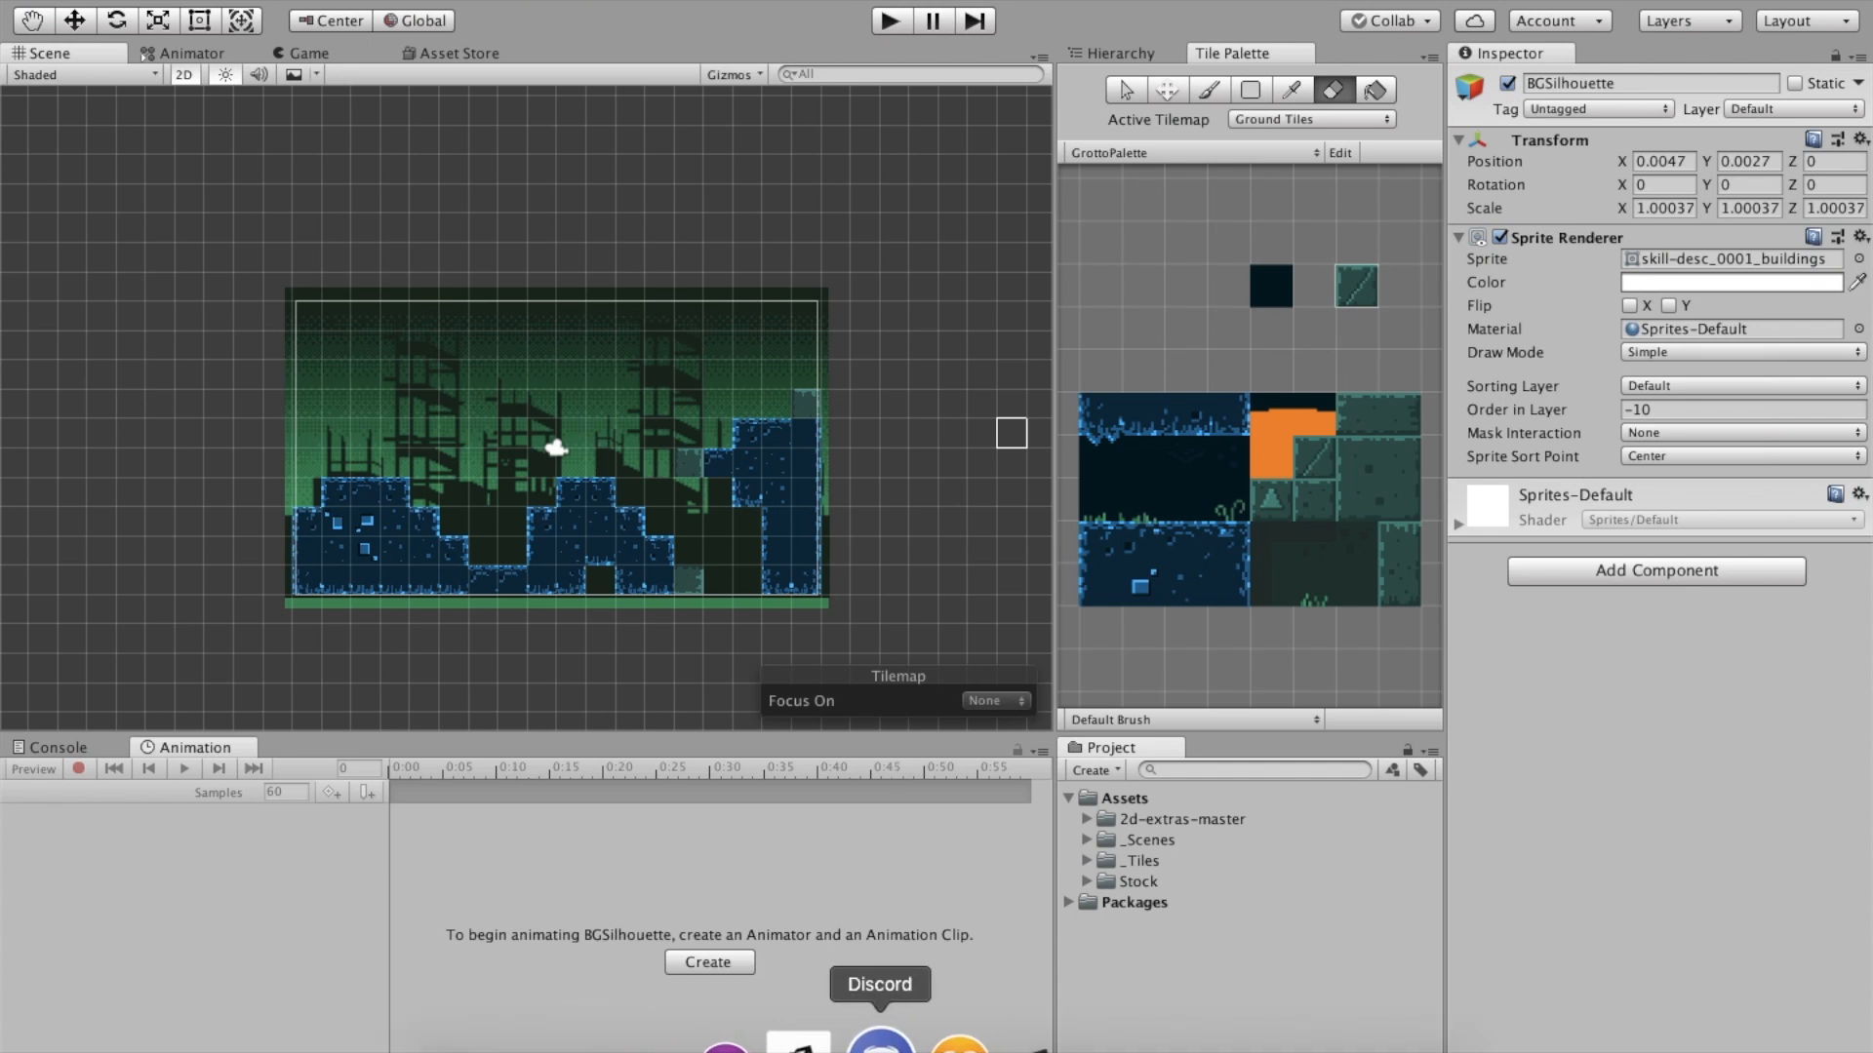